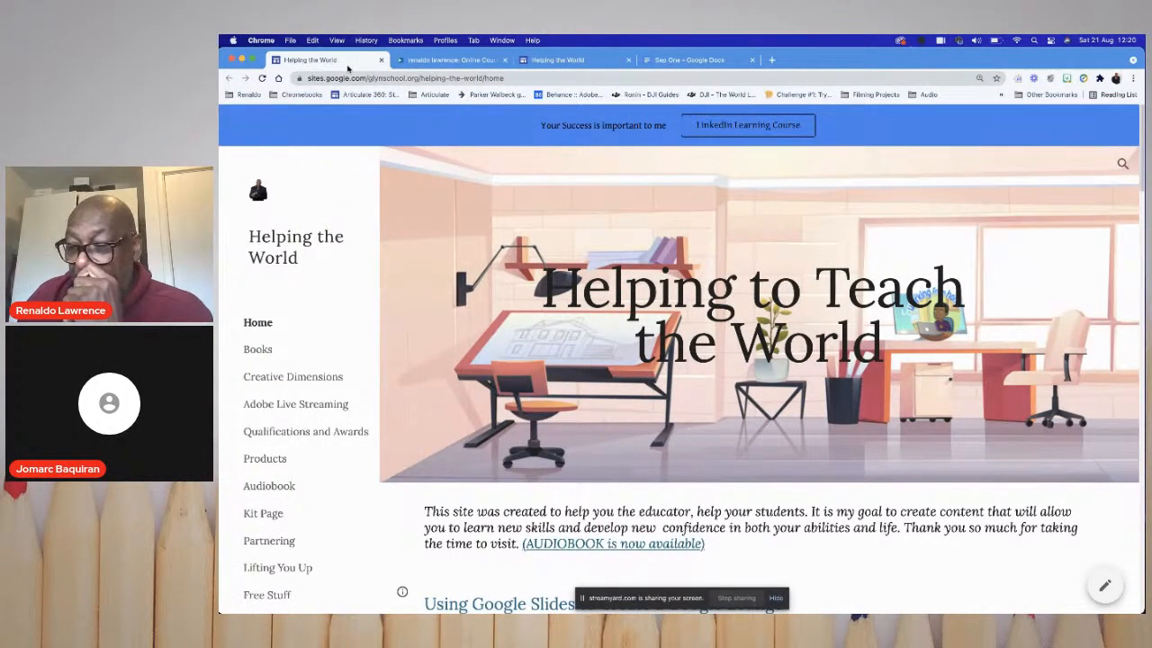
- Open your own YouTube channel in a new browser tab, preview the "Storyboard and Script" upload and return to the channel
left_click(772, 60)
left_click(720, 78)
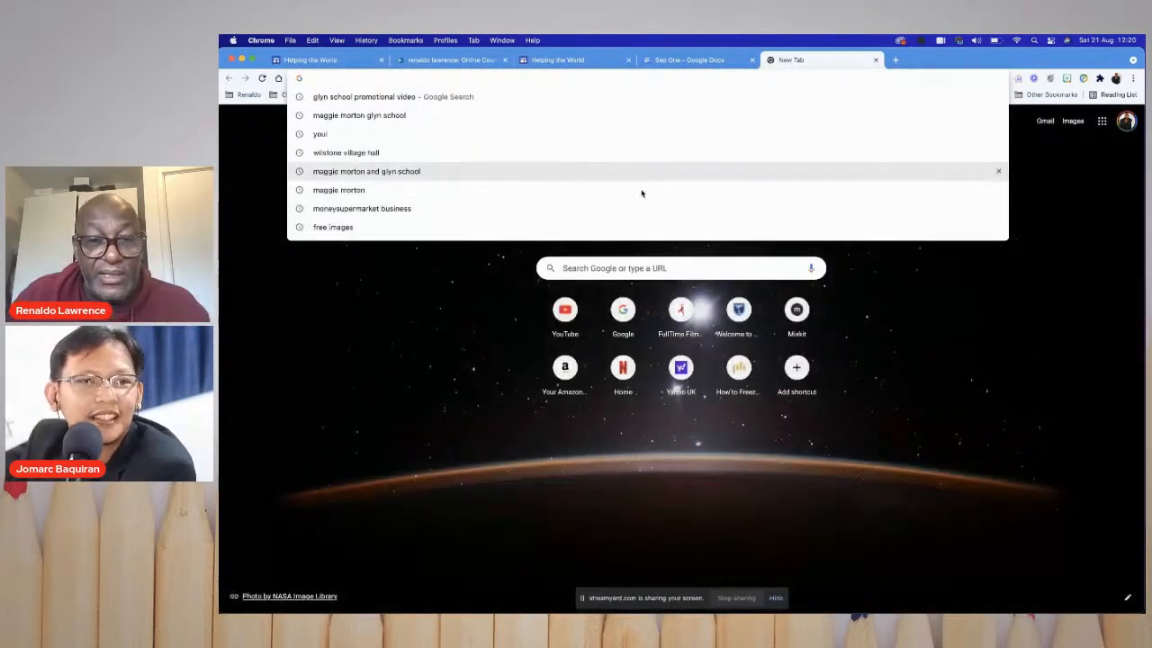
left_click(587, 315)
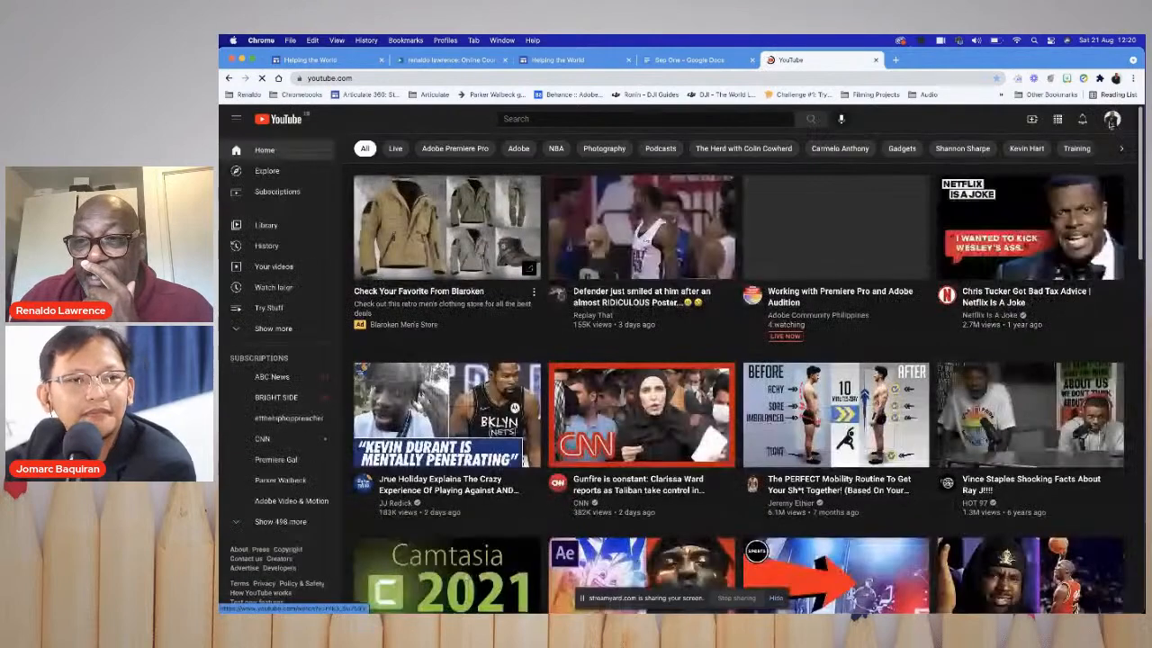
left_click(1111, 120)
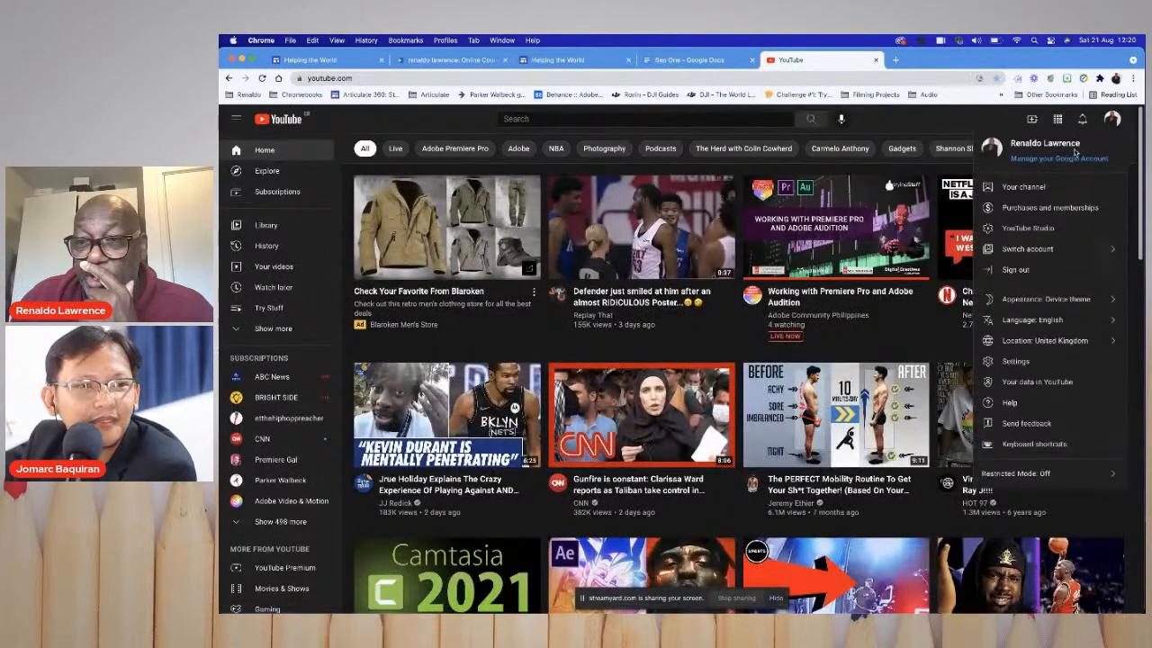
left_click(1026, 187)
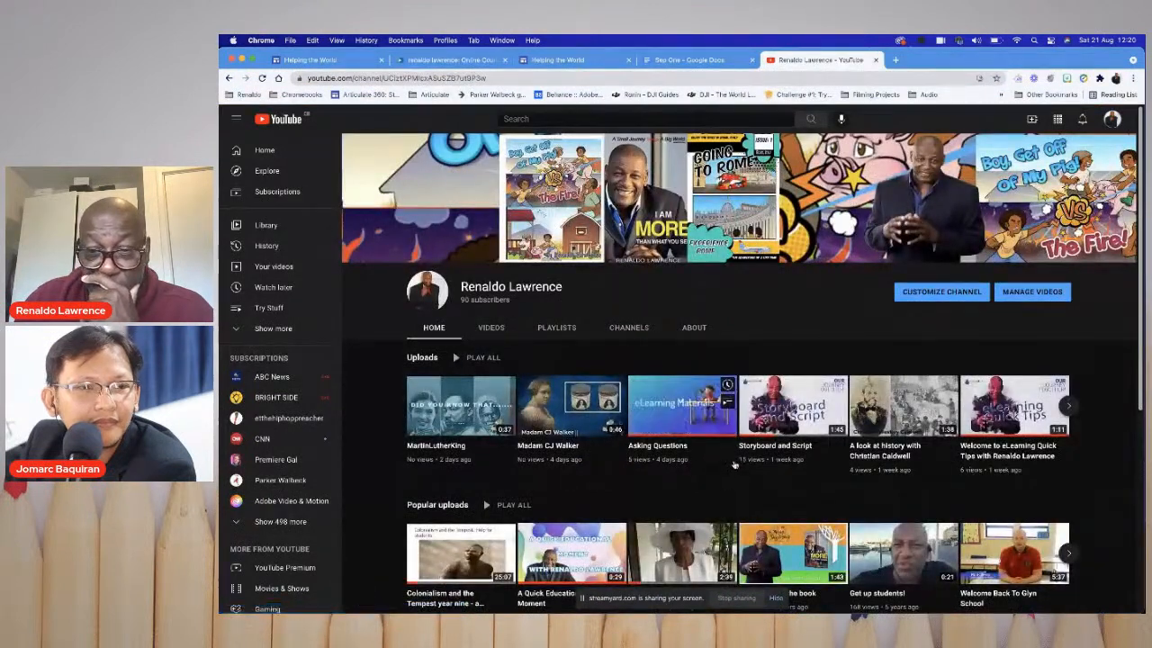
left_click(788, 459)
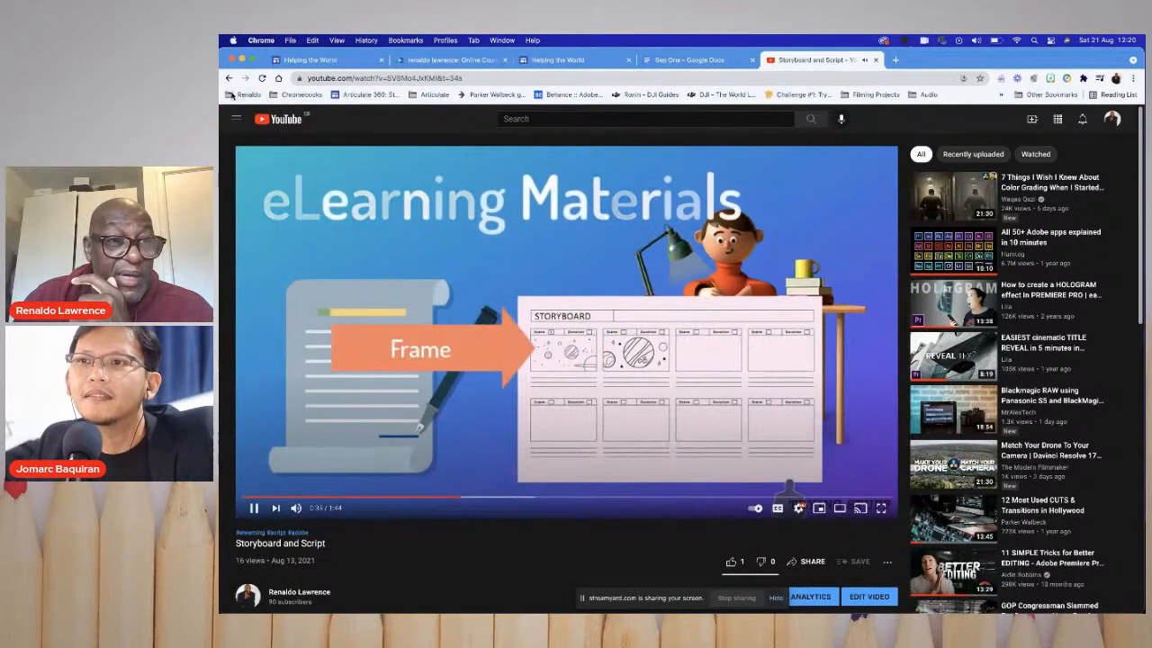
key("super+bracketleft")
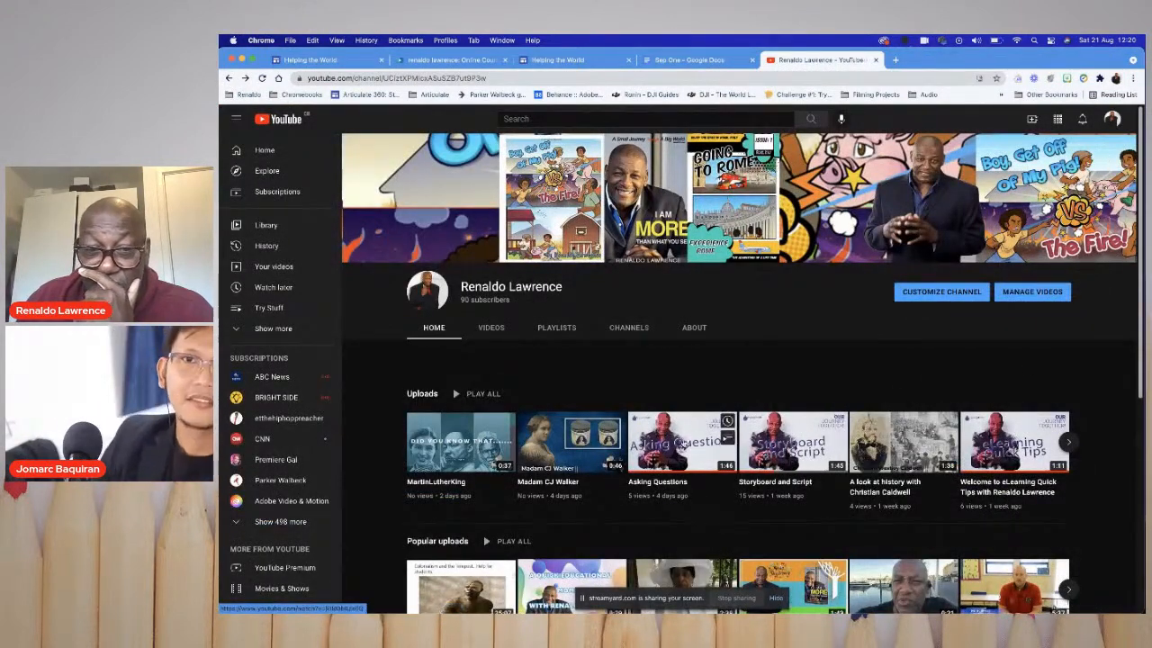
- Look through the full Try Stuff playlist on the channel and close the YouTube tab
left_click(569, 327)
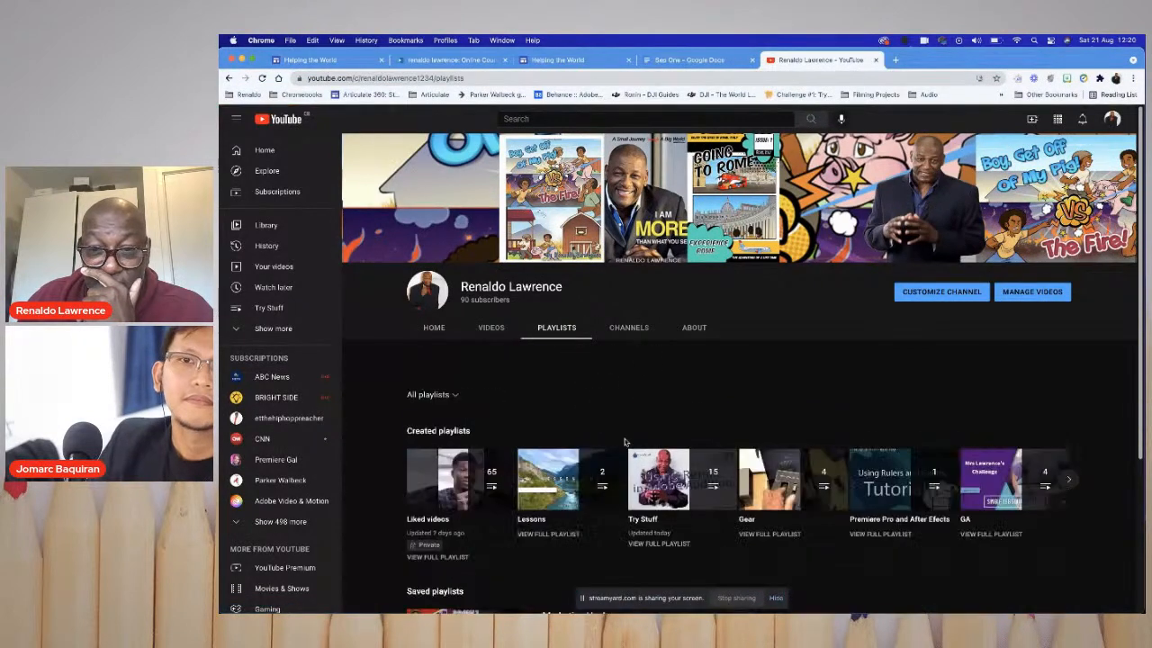
left_click(677, 542)
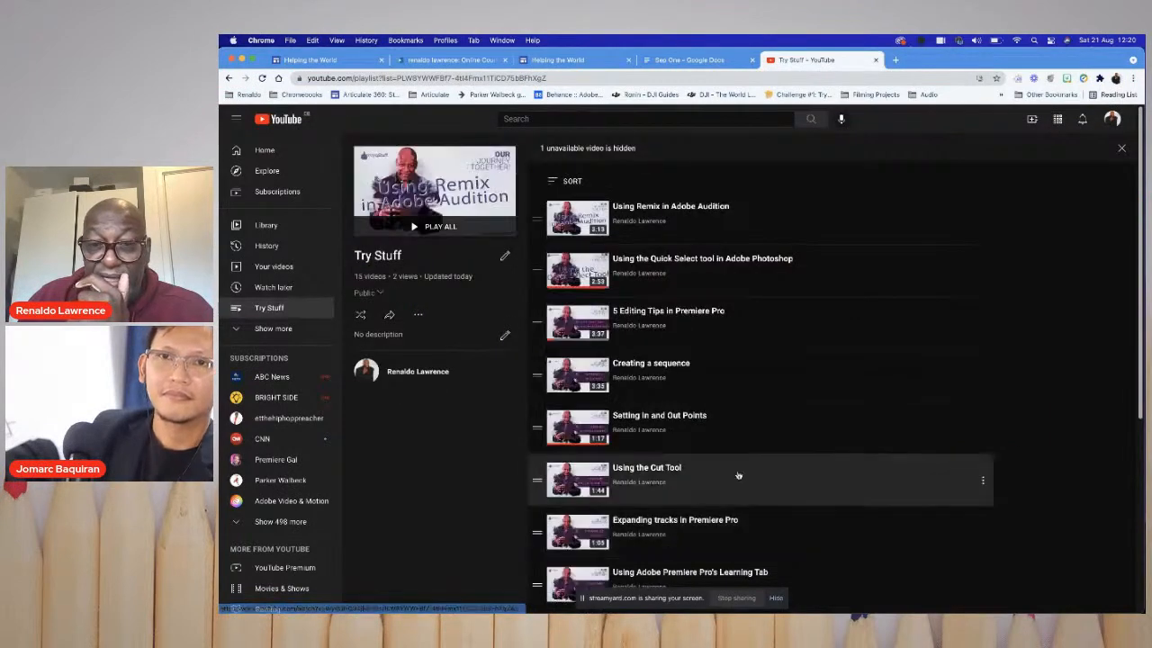
scroll(765, 358, "down", 1)
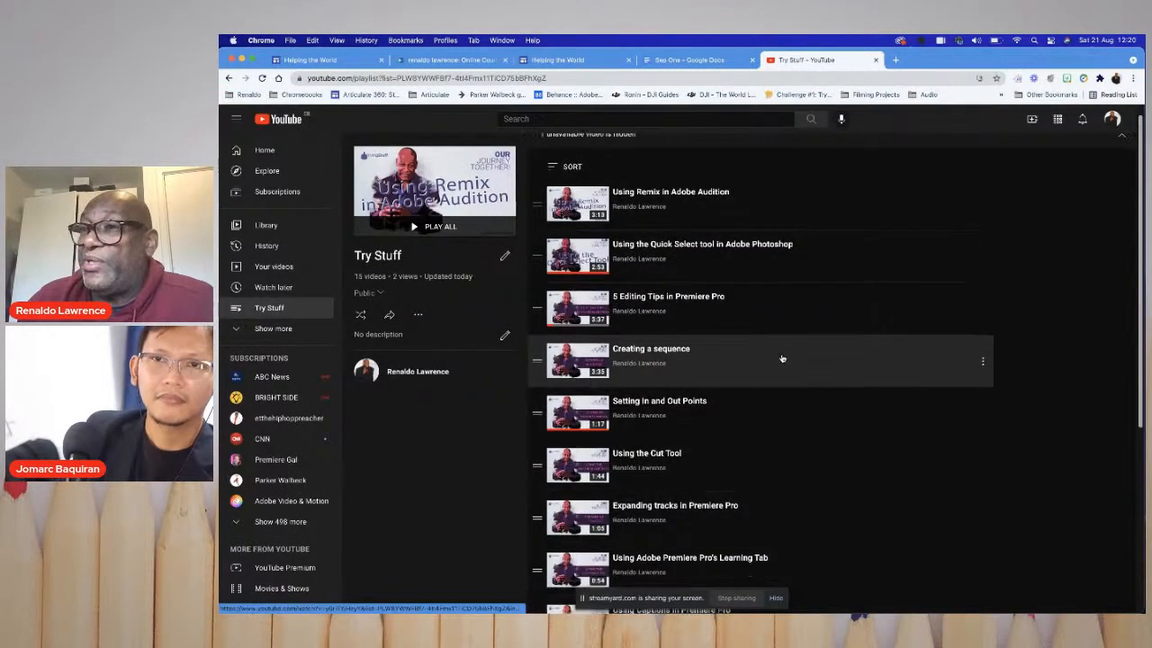
scroll(781, 358, "down", 2)
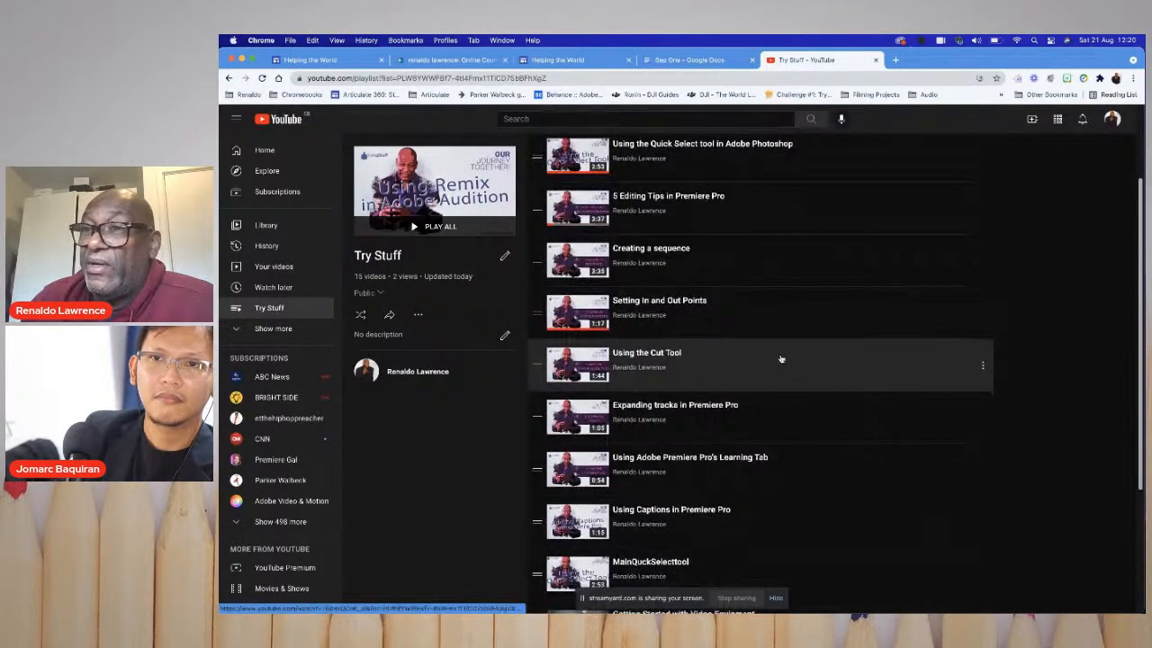
scroll(781, 359, "down", 4)
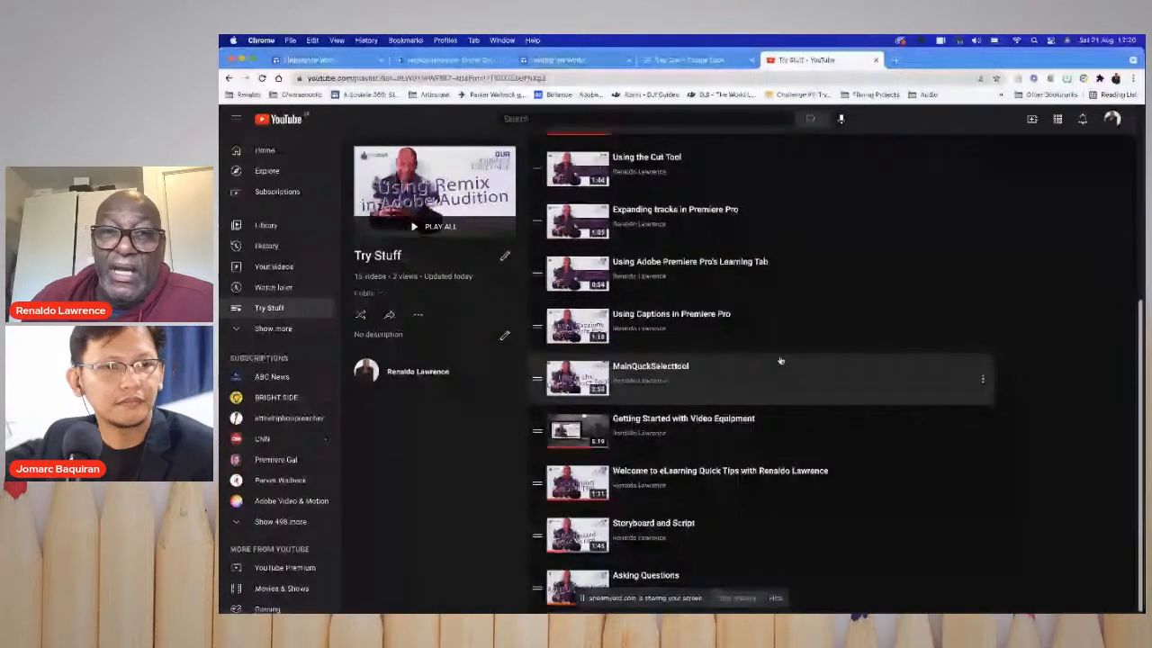
scroll(781, 360, "up", 8)
left_click(875, 59)
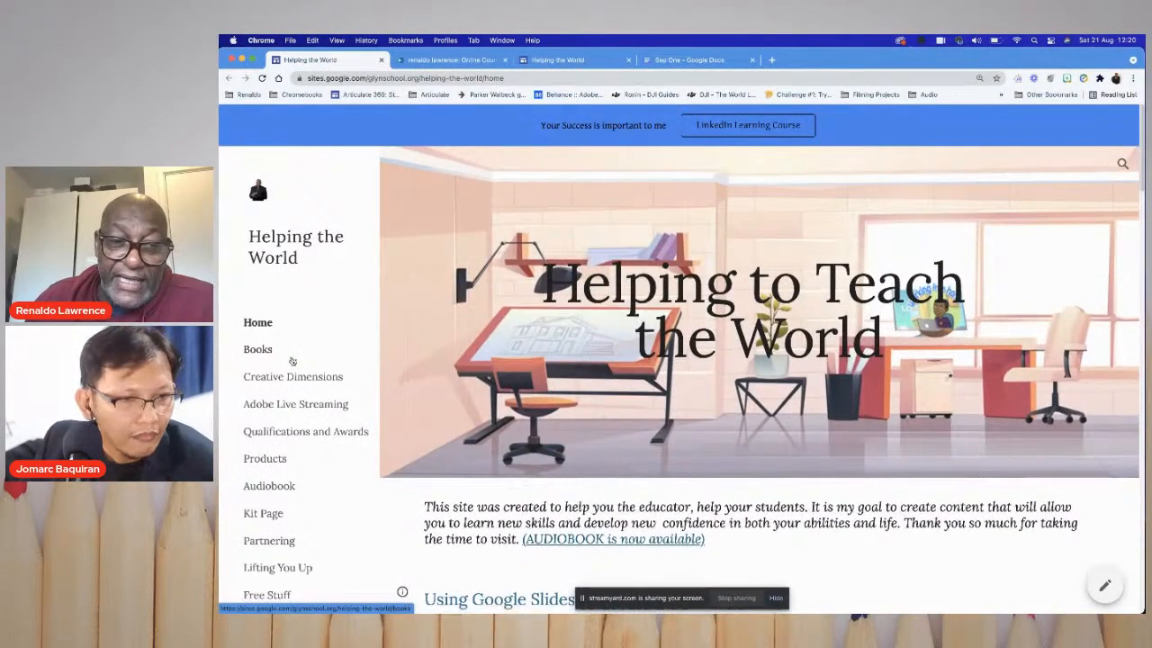
- Review the Helping the World home page and its Adobe Live Streaming videos, and close that site's tab and the LinkedIn Learning tab
scroll(292, 361, "down", 5)
scroll(292, 360, "down", 8)
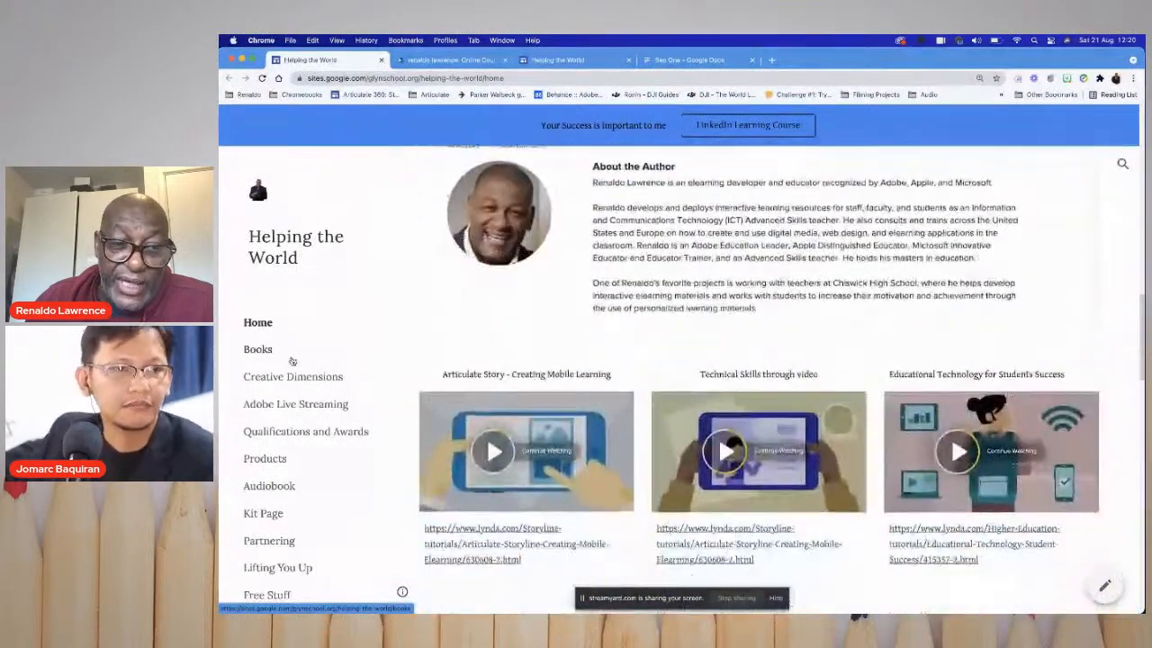
left_click(295, 414)
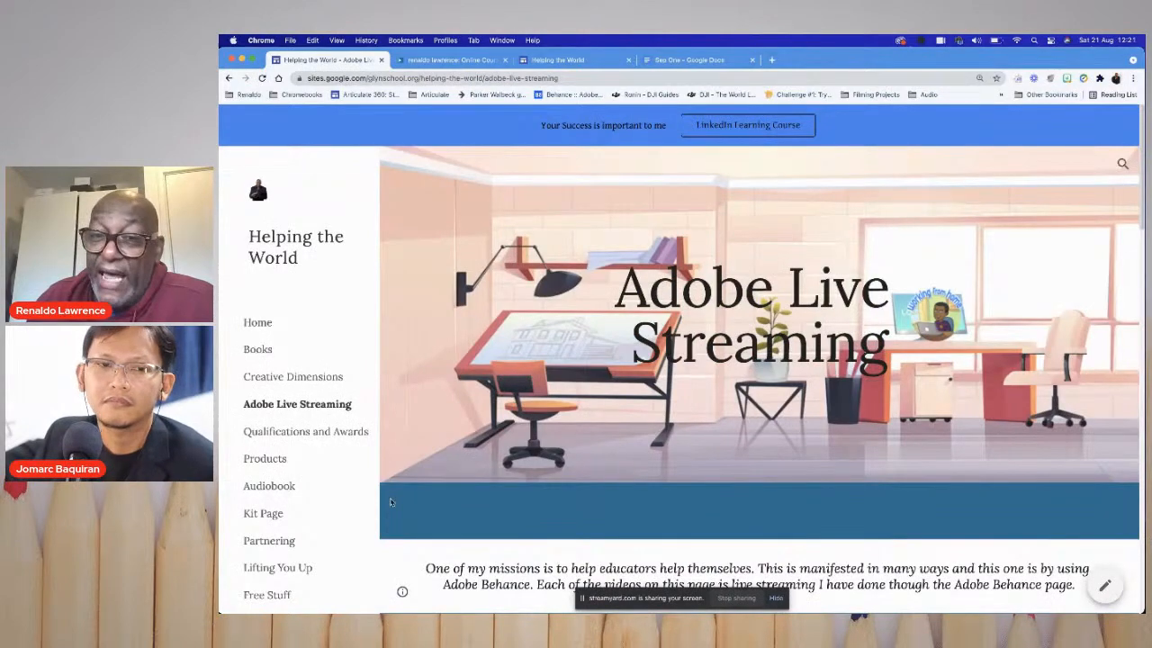
scroll(819, 408, "down", 5)
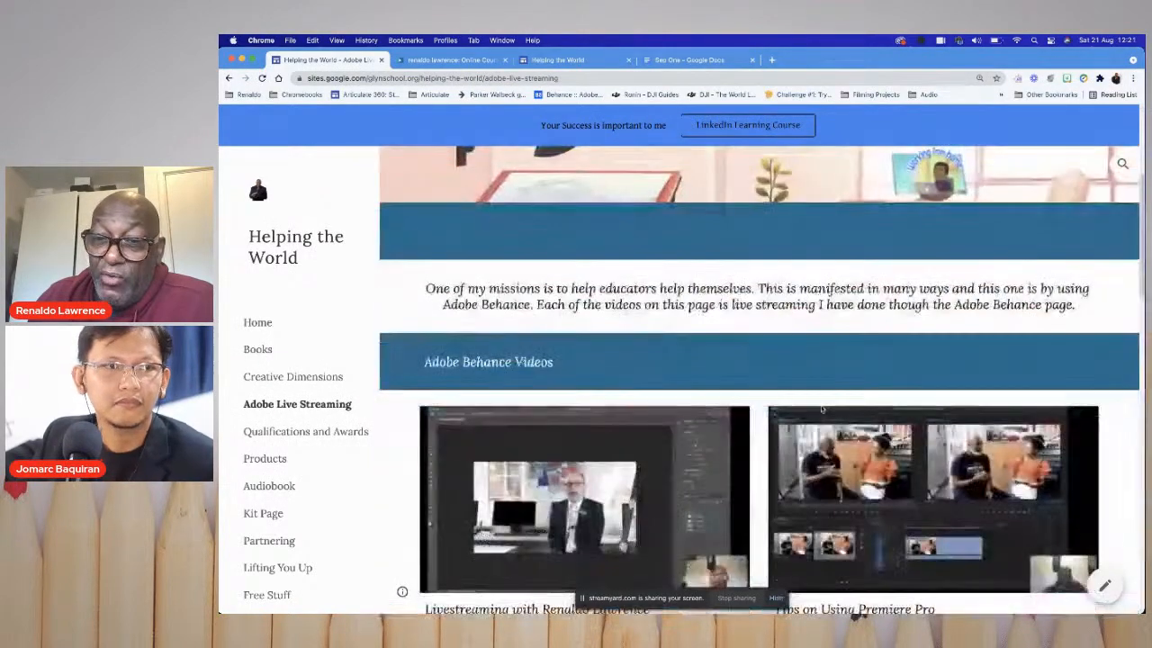
scroll(822, 409, "down", 3)
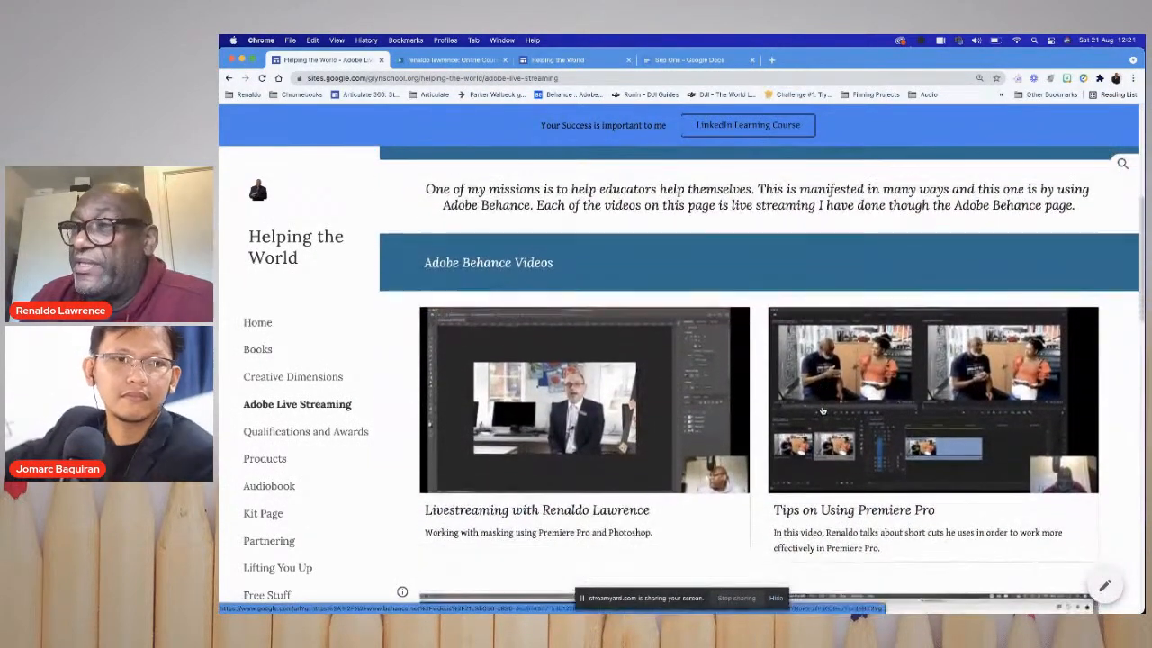
scroll(824, 409, "down", 3)
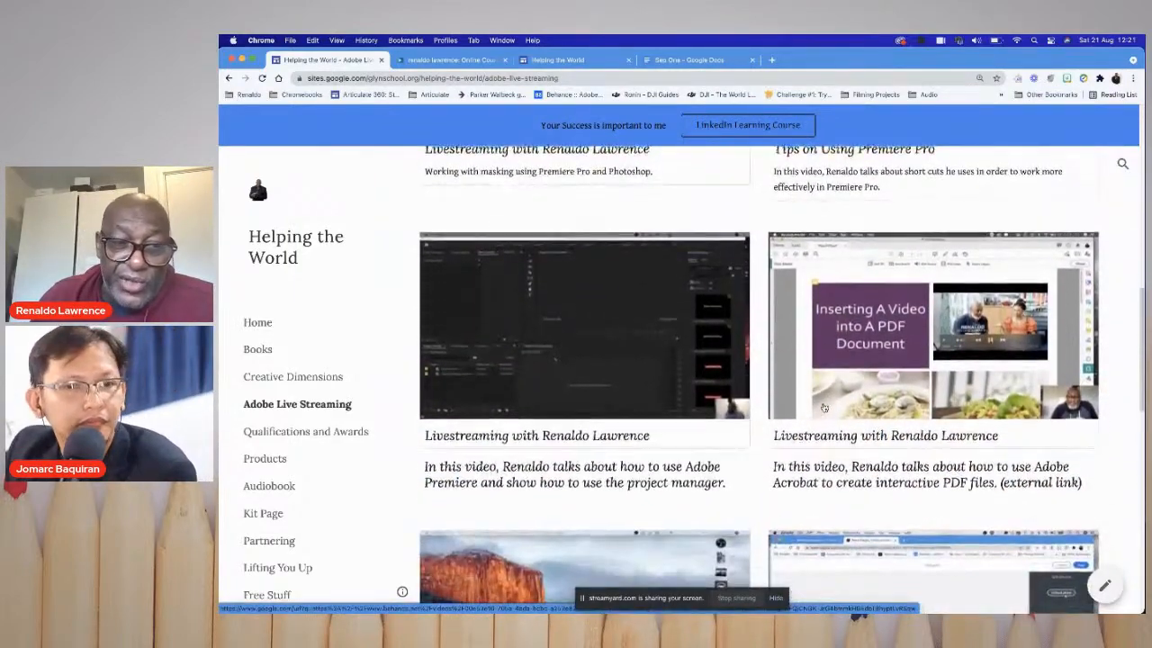
scroll(823, 410, "up", 5)
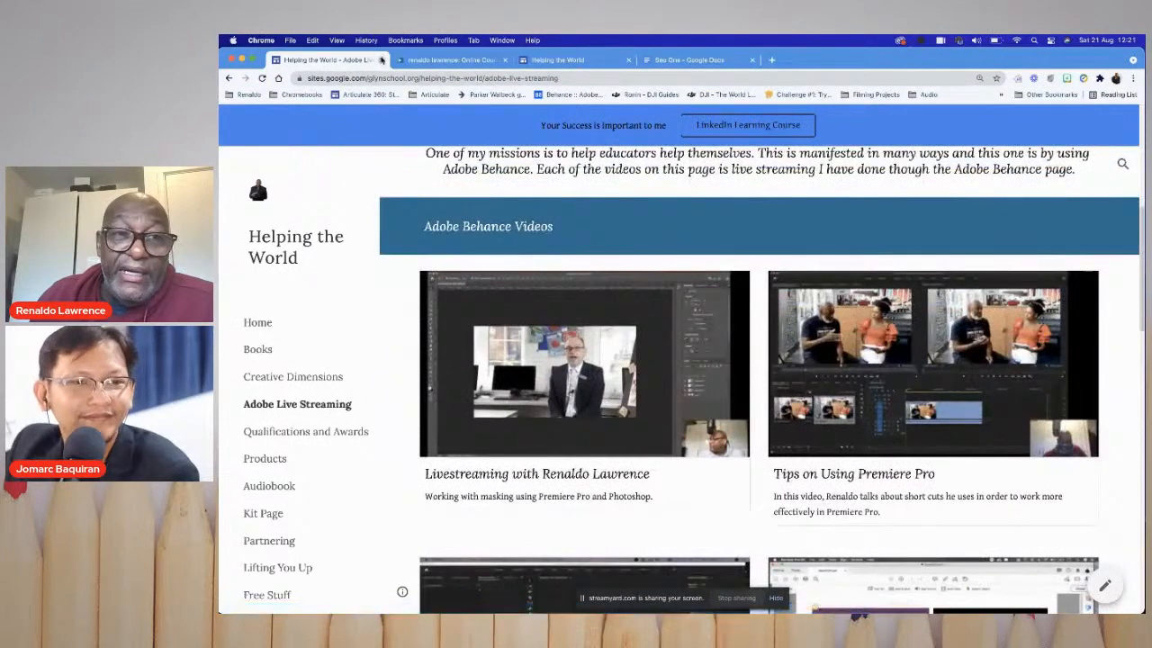
left_click(381, 59)
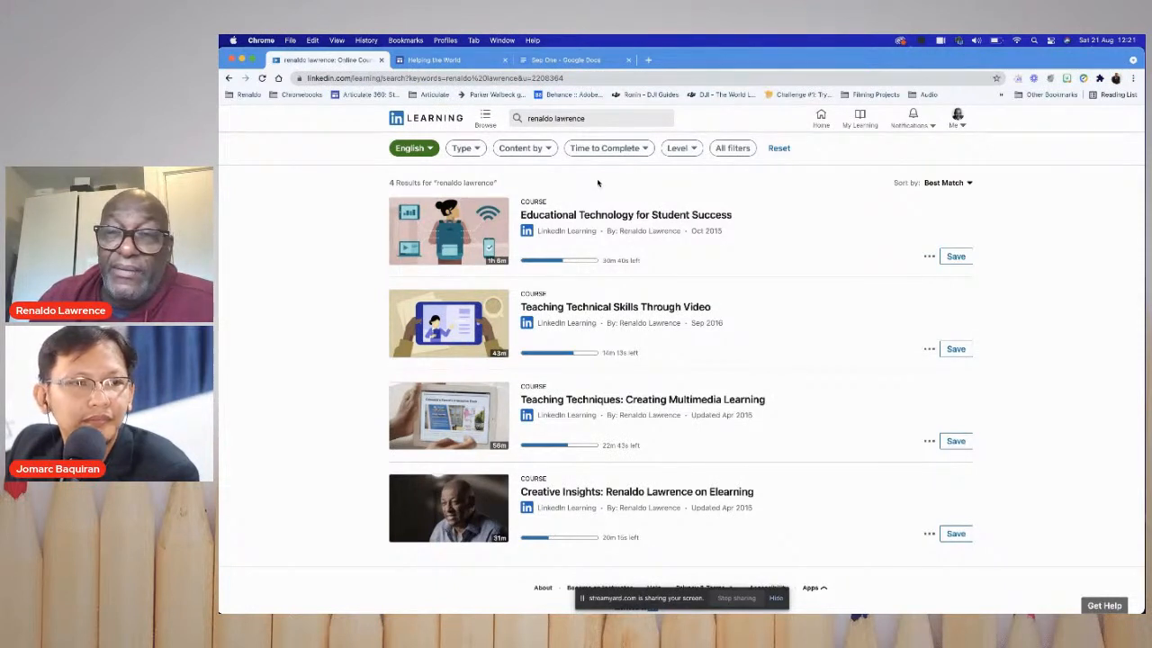
left_click(382, 60)
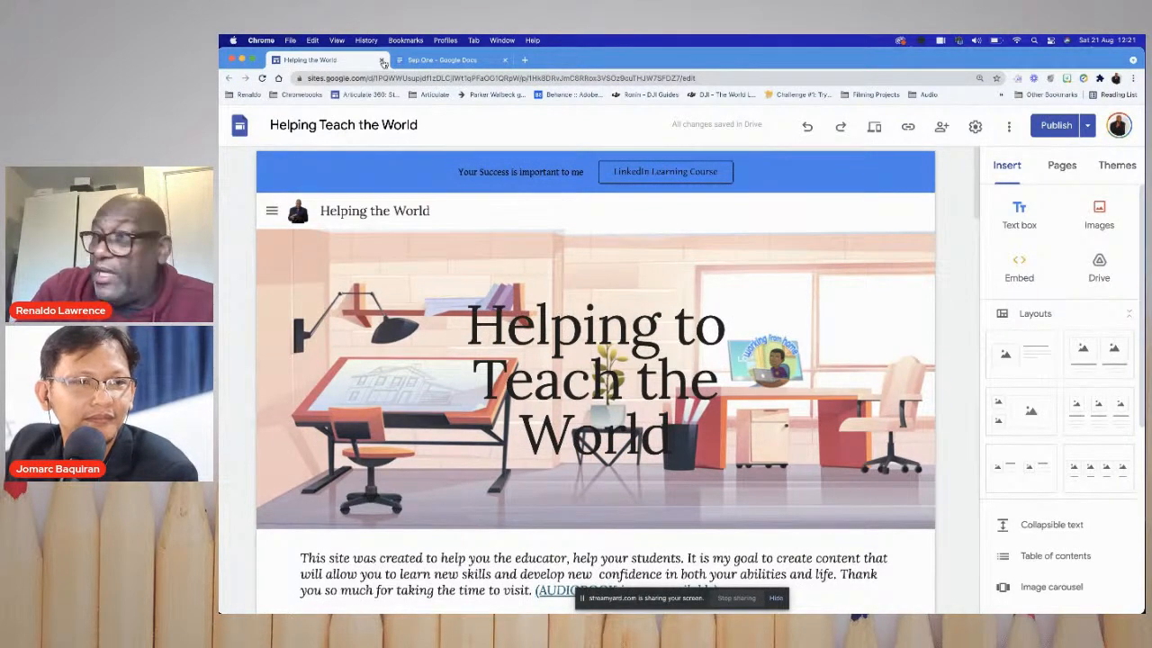
- Switch to QuickTime Player, read the "Questions before I get started" slide in MainTalk.mp4 and close the video
key("super+Tab")
mouse_move(675, 104)
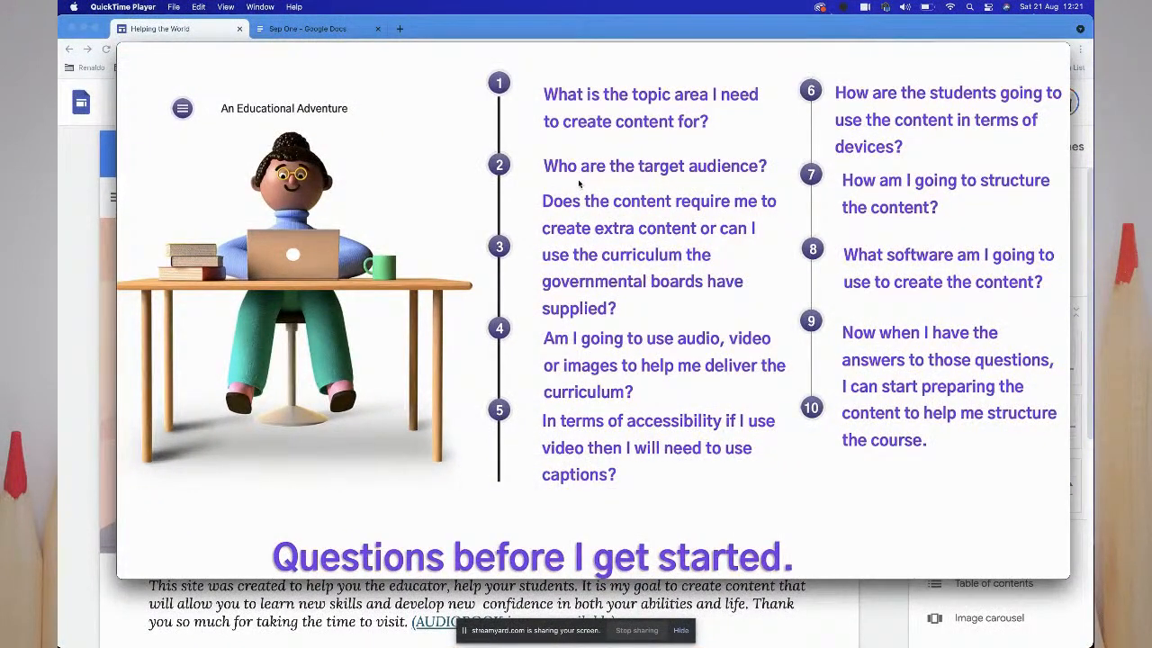
mouse_move(578, 184)
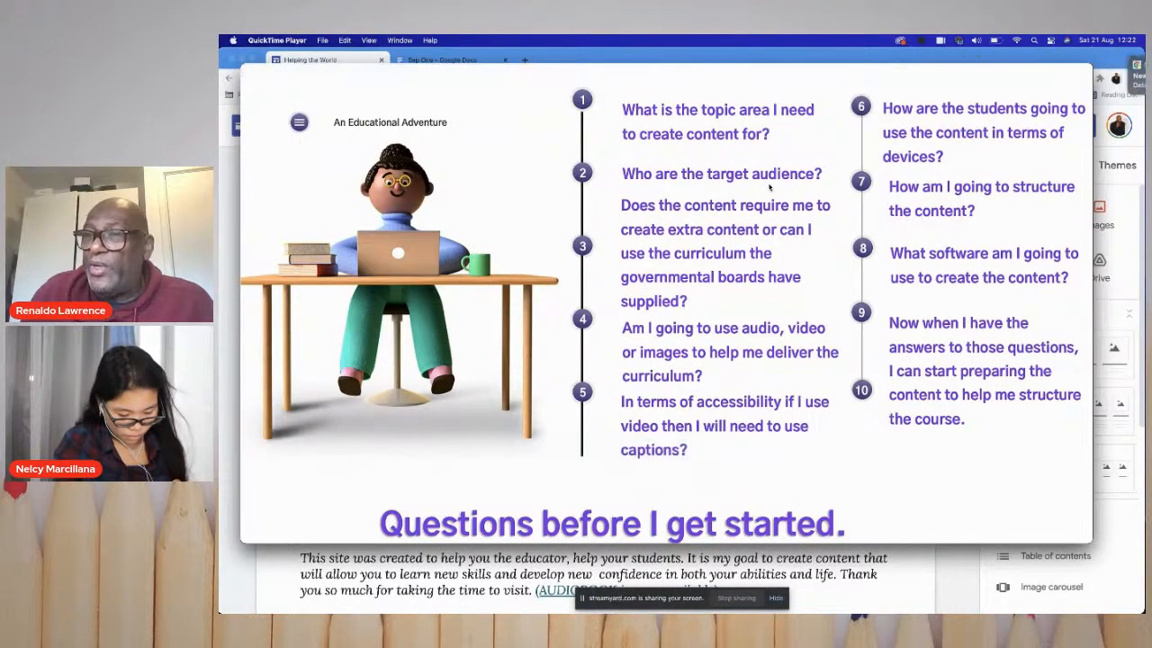
mouse_move(769, 186)
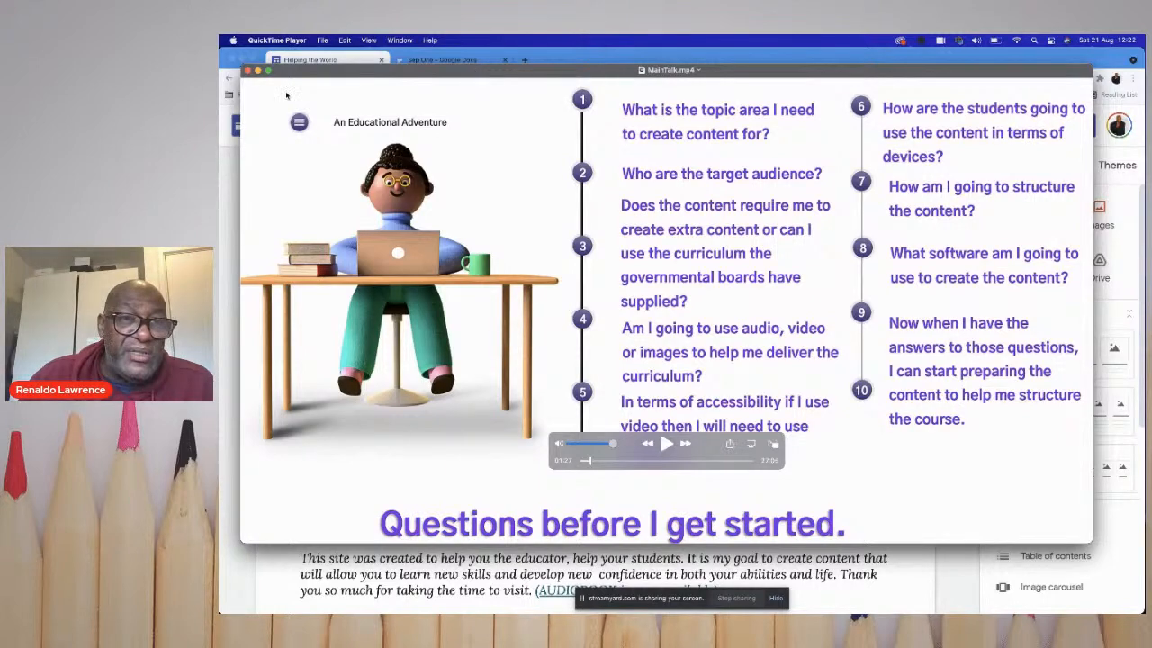
left_click(248, 71)
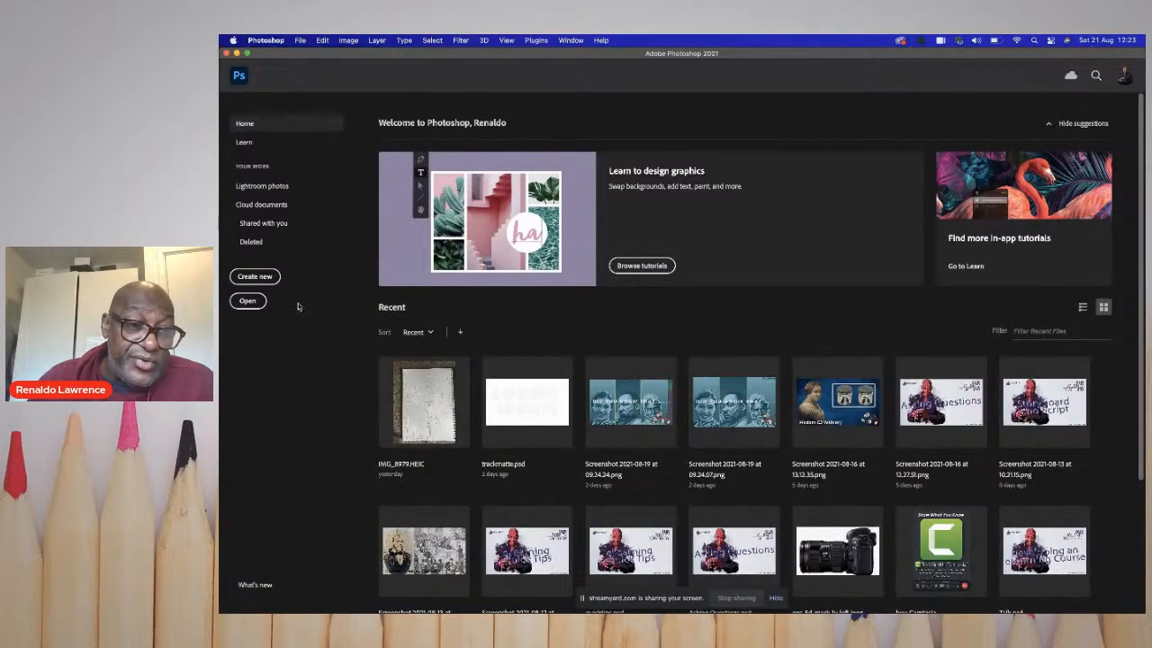
- In Photoshop, view storyboard.png from the "1_Storyboard and Script" folder inside Adobe Talk for JMRC, and close it
left_click(253, 304)
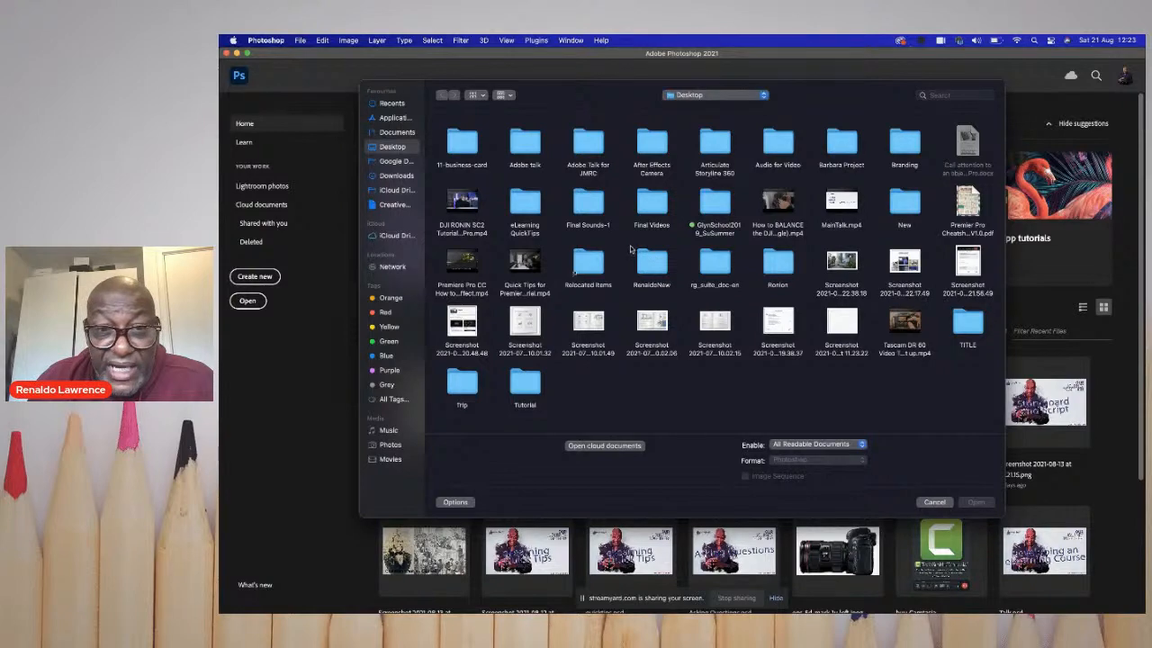
double_click(594, 151)
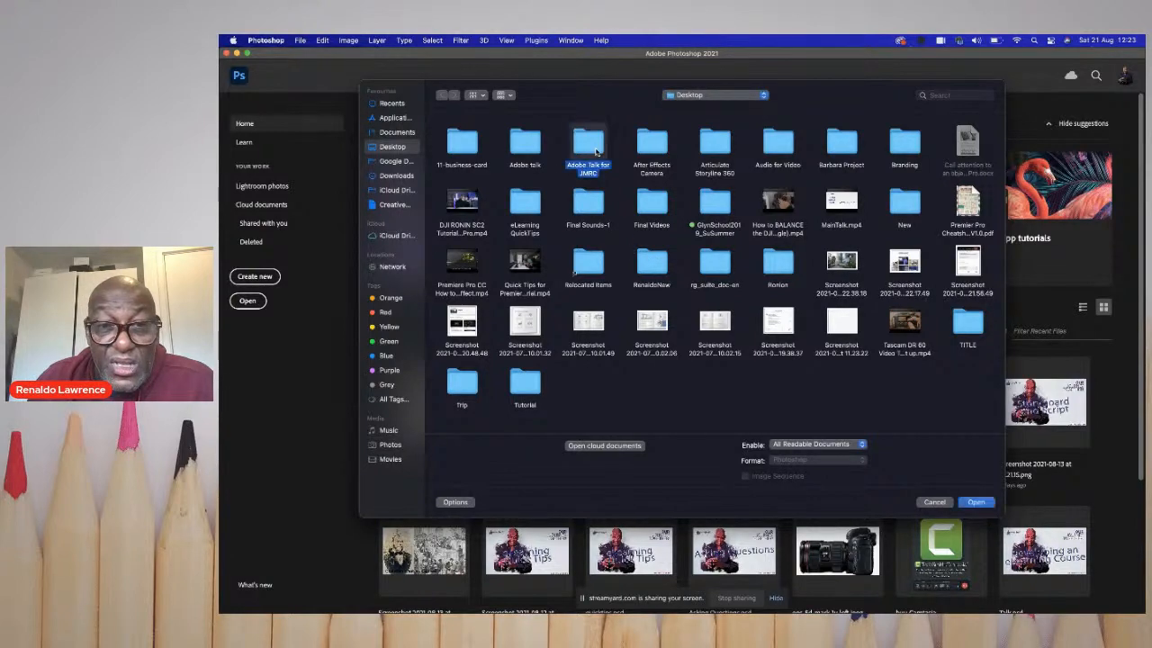
double_click(462, 145)
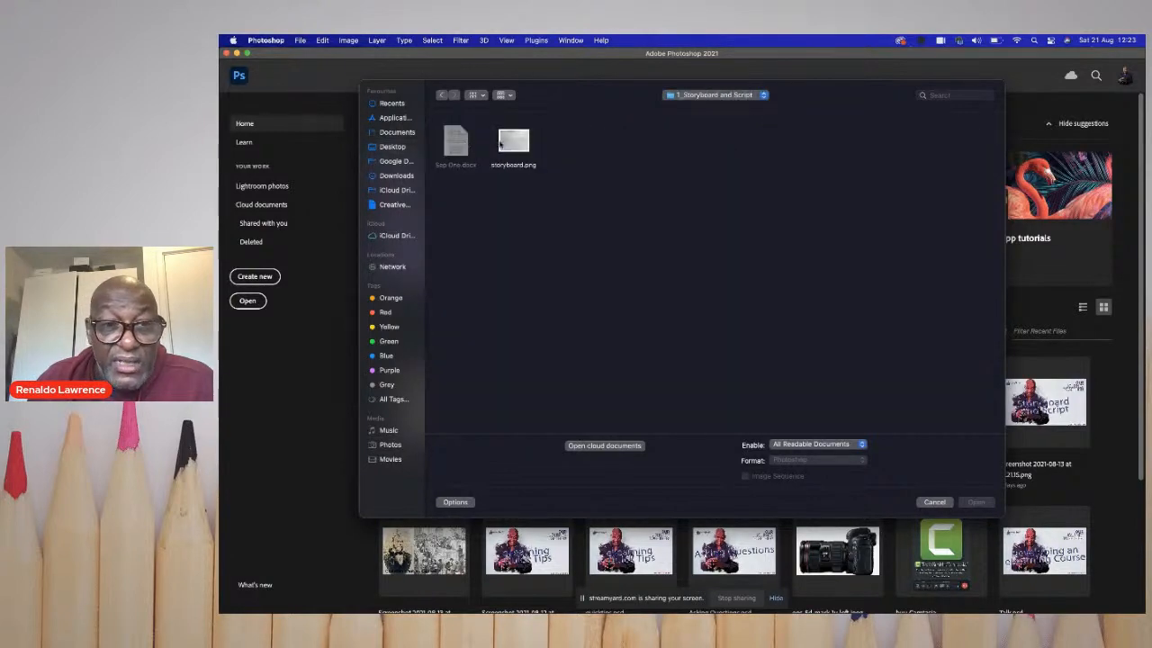
double_click(505, 141)
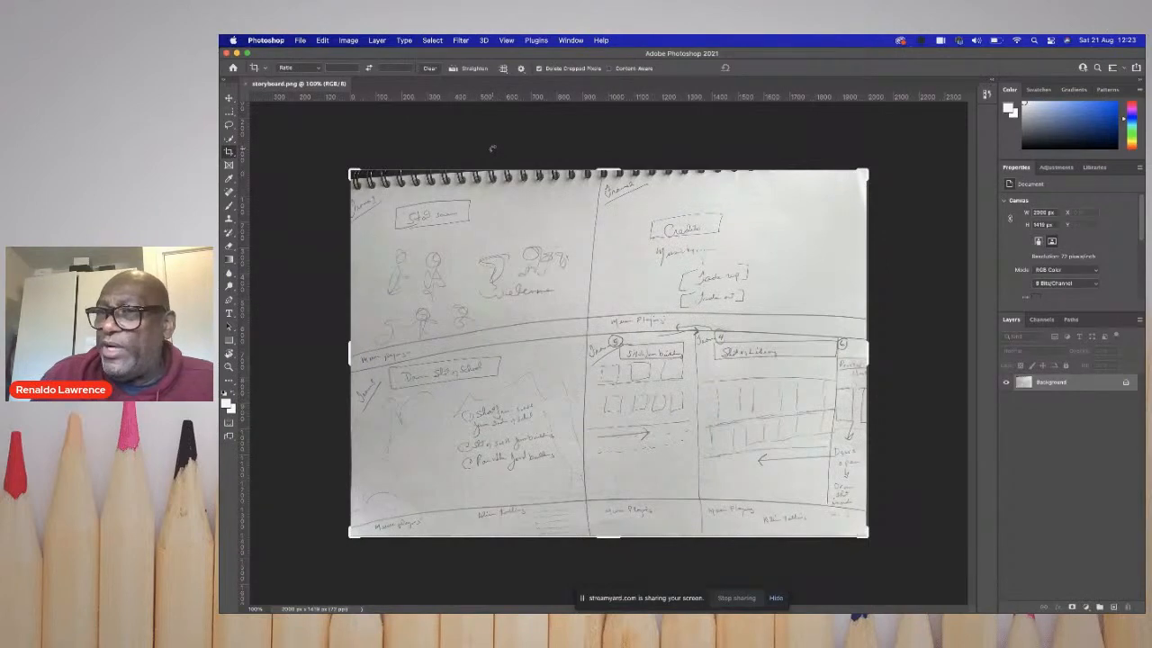
left_click(227, 54)
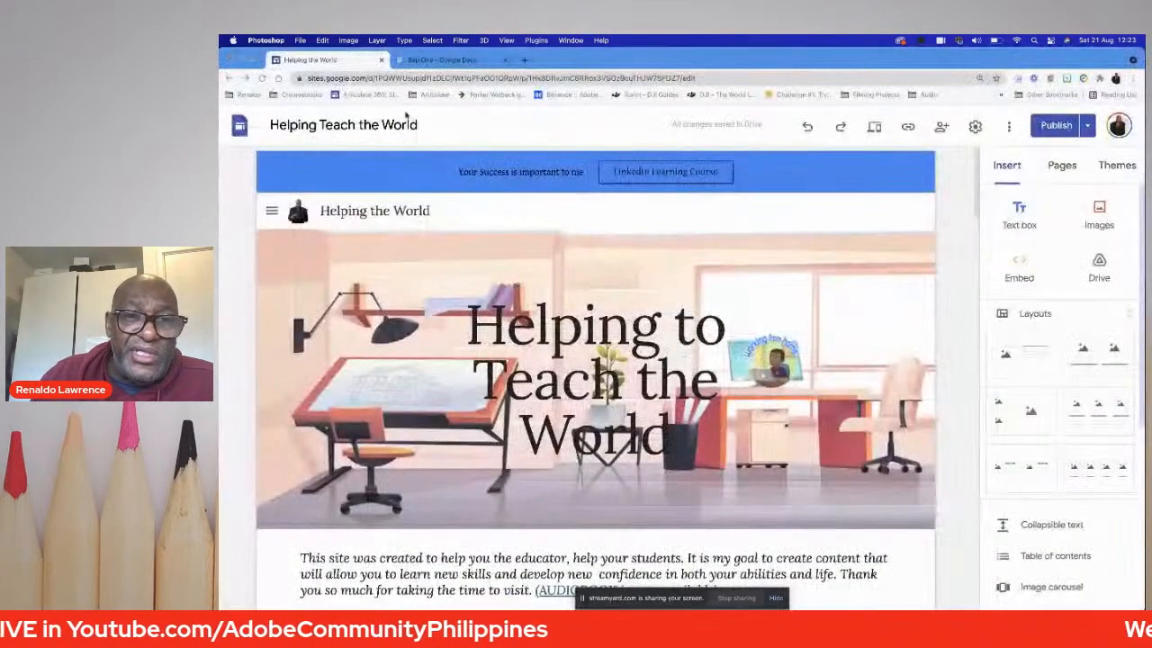
- Look over the online-course script in the Sep One Google Docs document and return to its first page
left_click(441, 59)
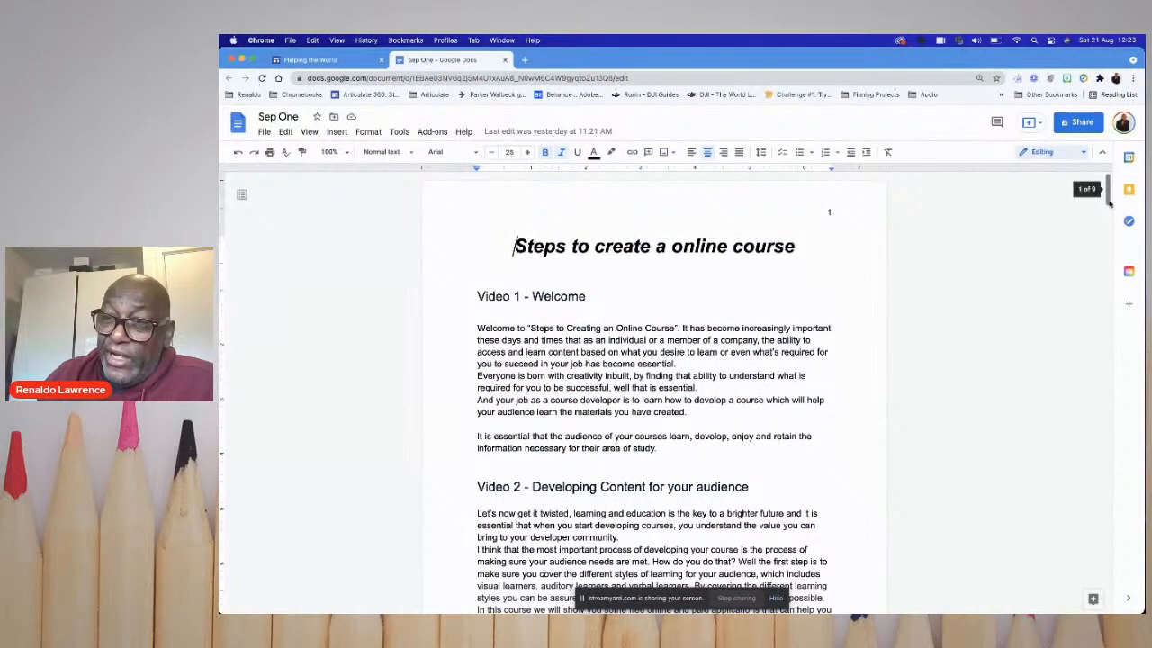
left_click_drag(1110, 204, 1101, 290)
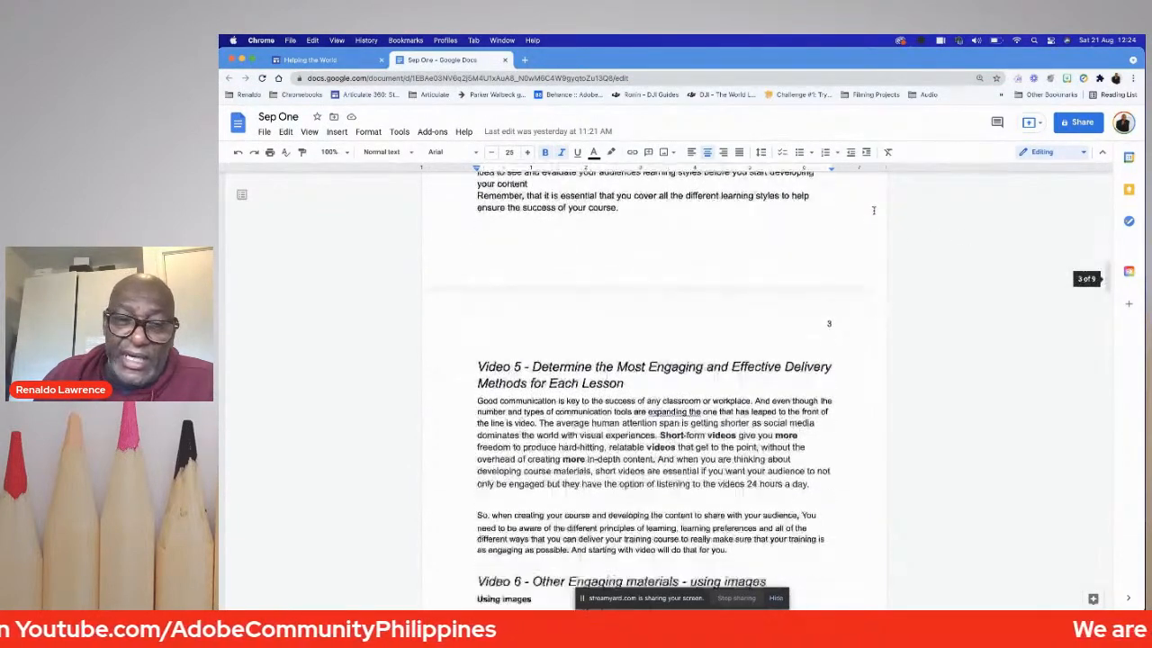
scroll(873, 209, "down", 5)
scroll(875, 210, "up", 7)
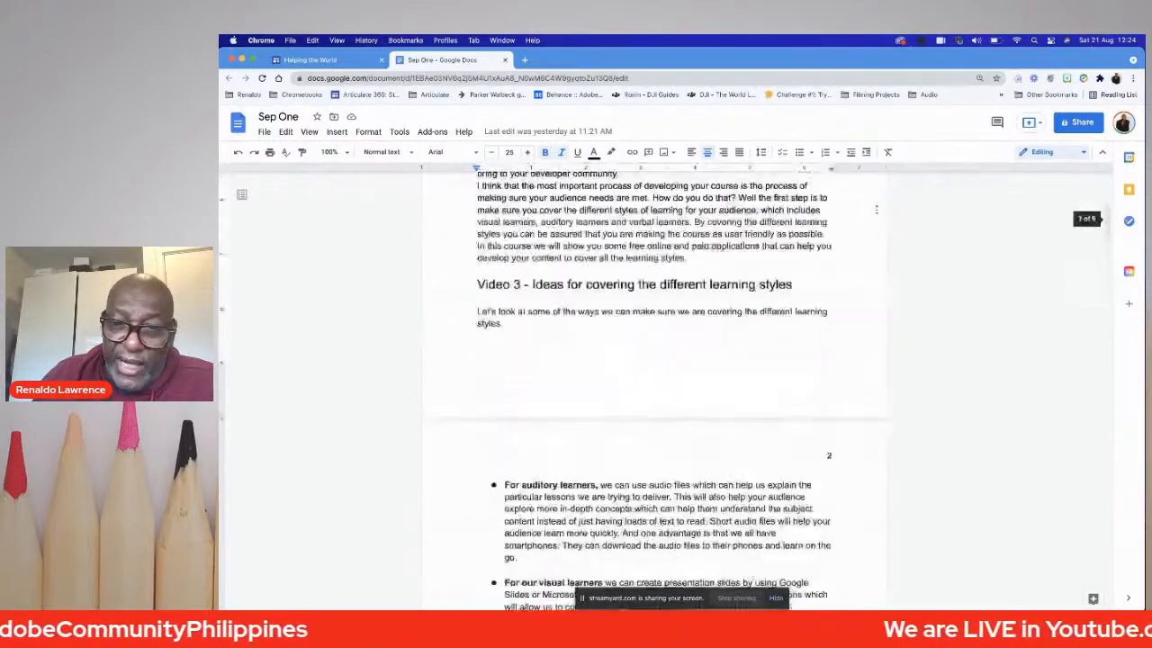
scroll(875, 210, "up", 4)
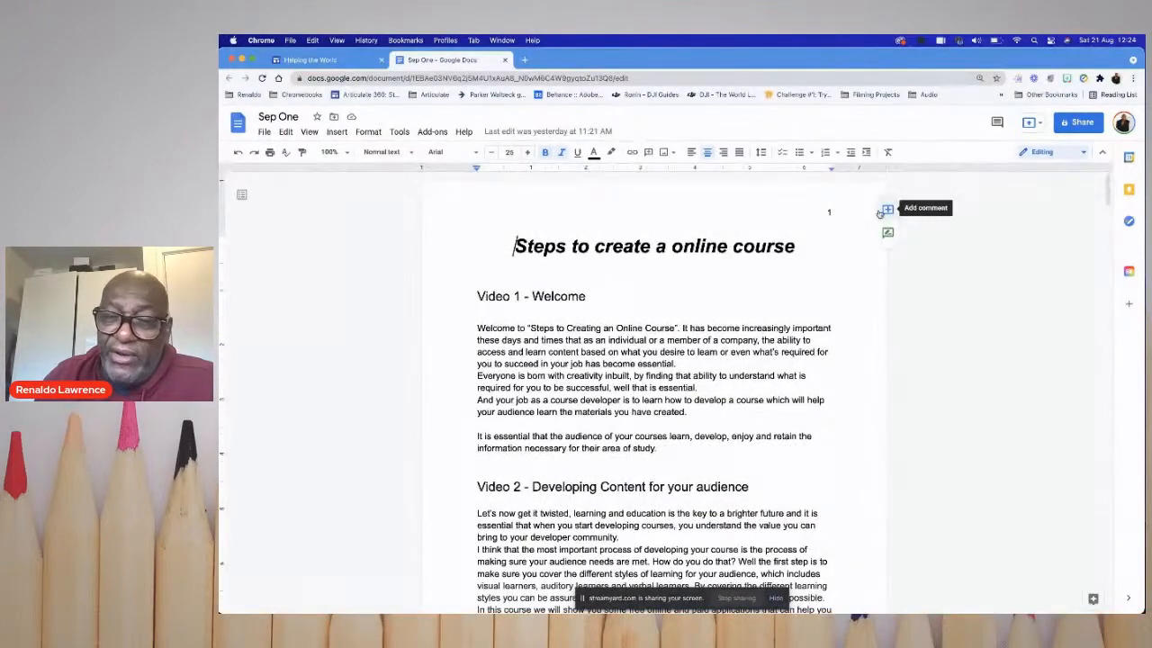
- Leave the browser, look over the project folders inside the desktop folder Adobe Talk for JMRC, and close the folder window
left_click(241, 61)
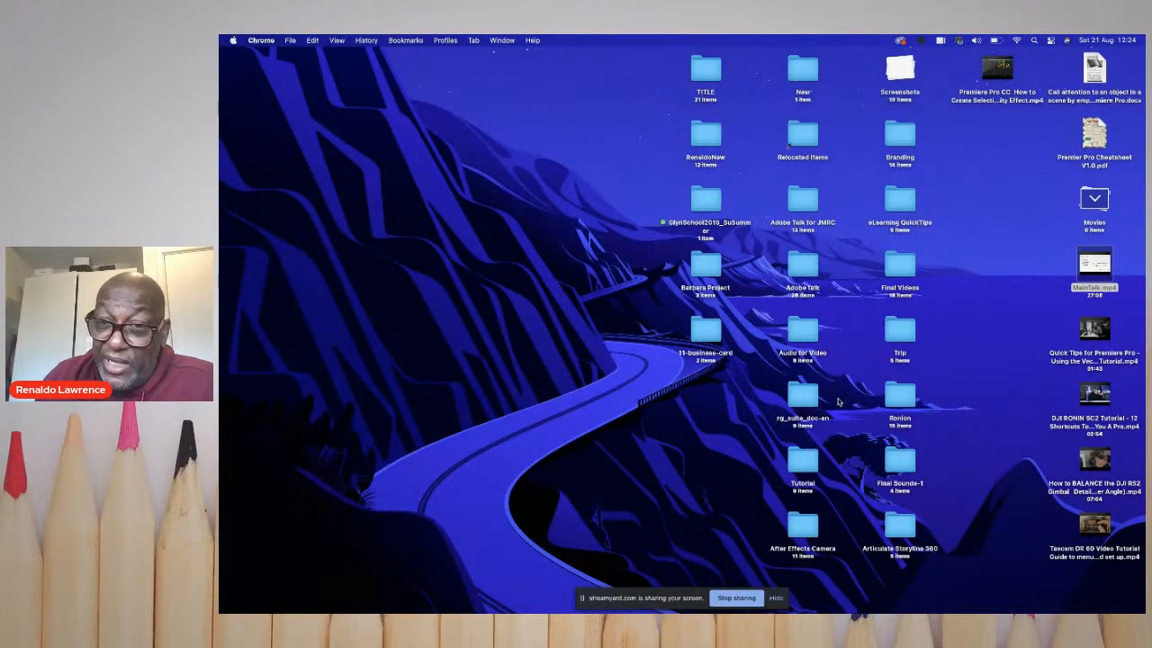
double_click(803, 203)
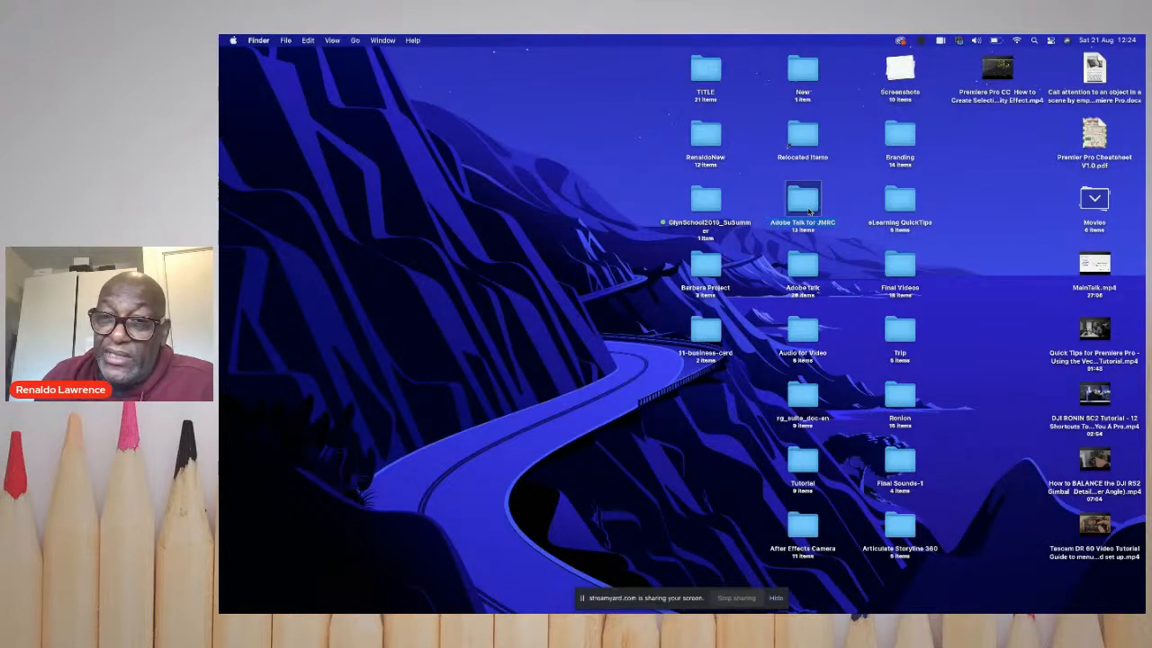
left_click_drag(728, 270, 819, 358)
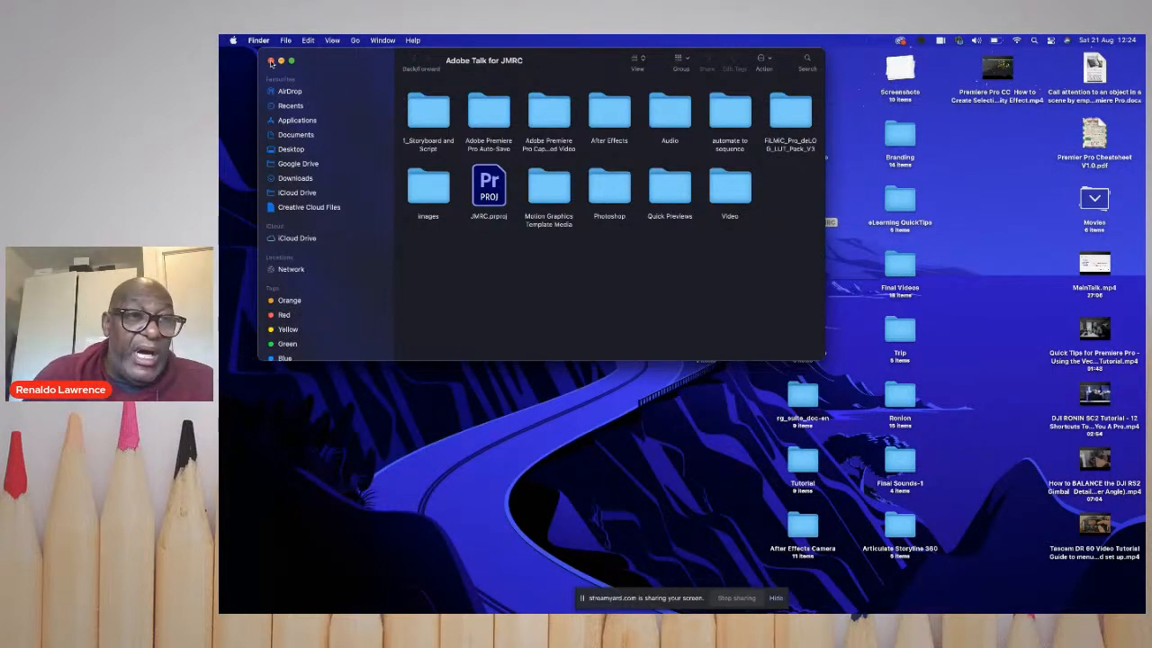
left_click(271, 60)
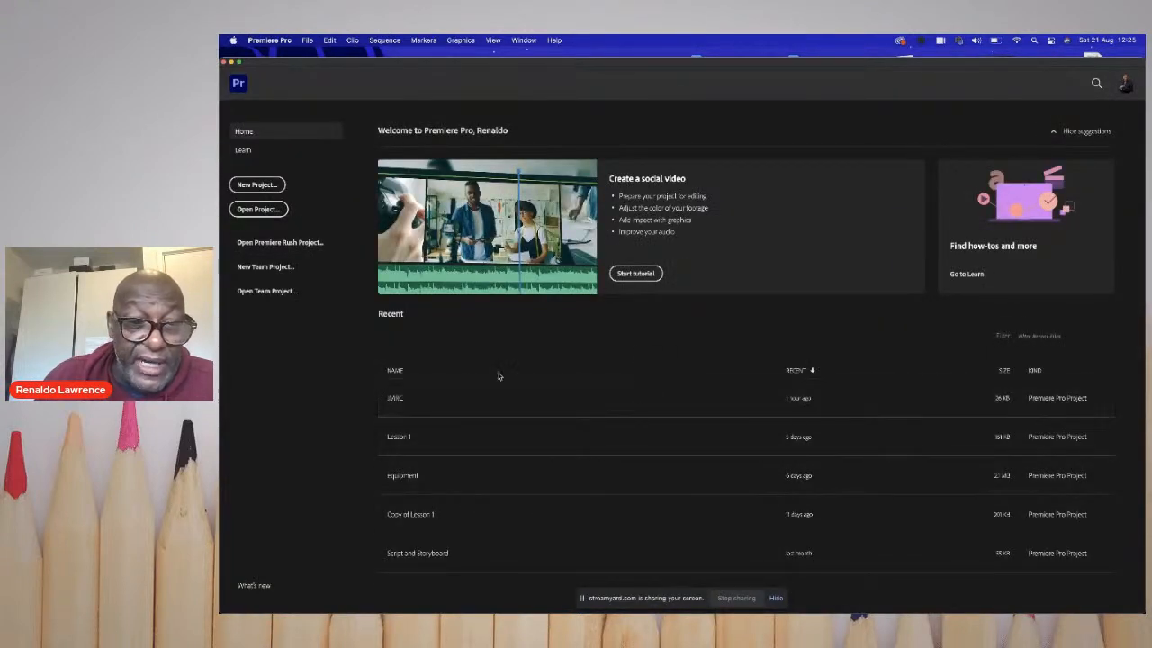
- In Premiere Pro, open the recent JMRC project, and review the New Project dialog's general, scratch disk and ingest settings without creating a project
left_click(396, 400)
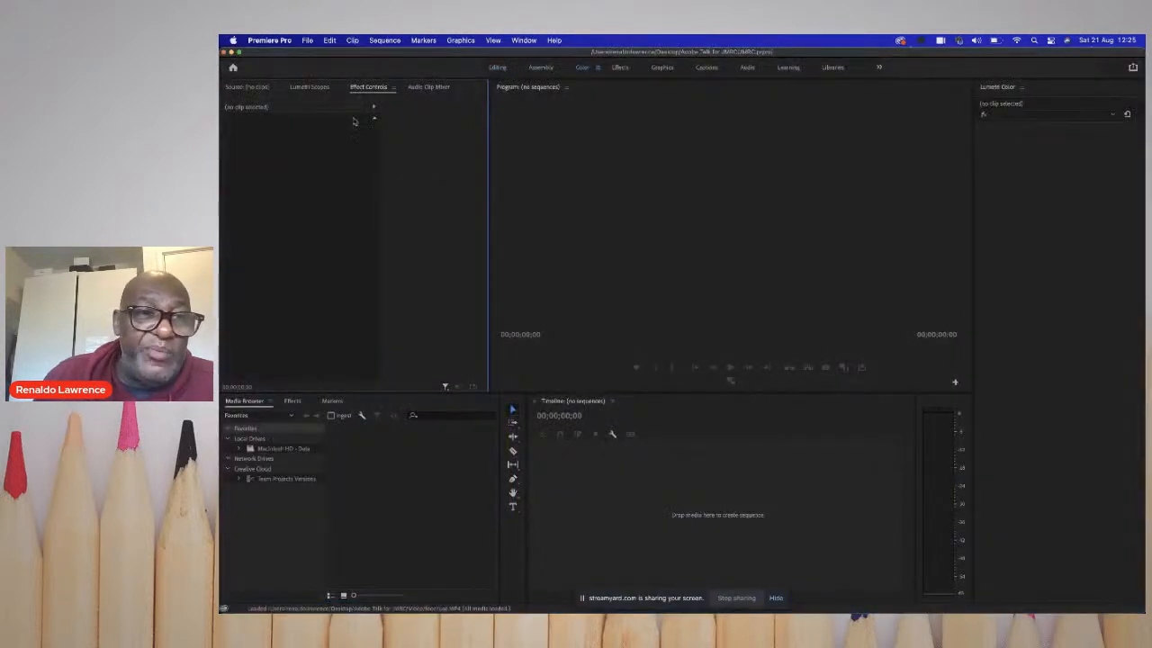
left_click(308, 40)
mouse_move(363, 57)
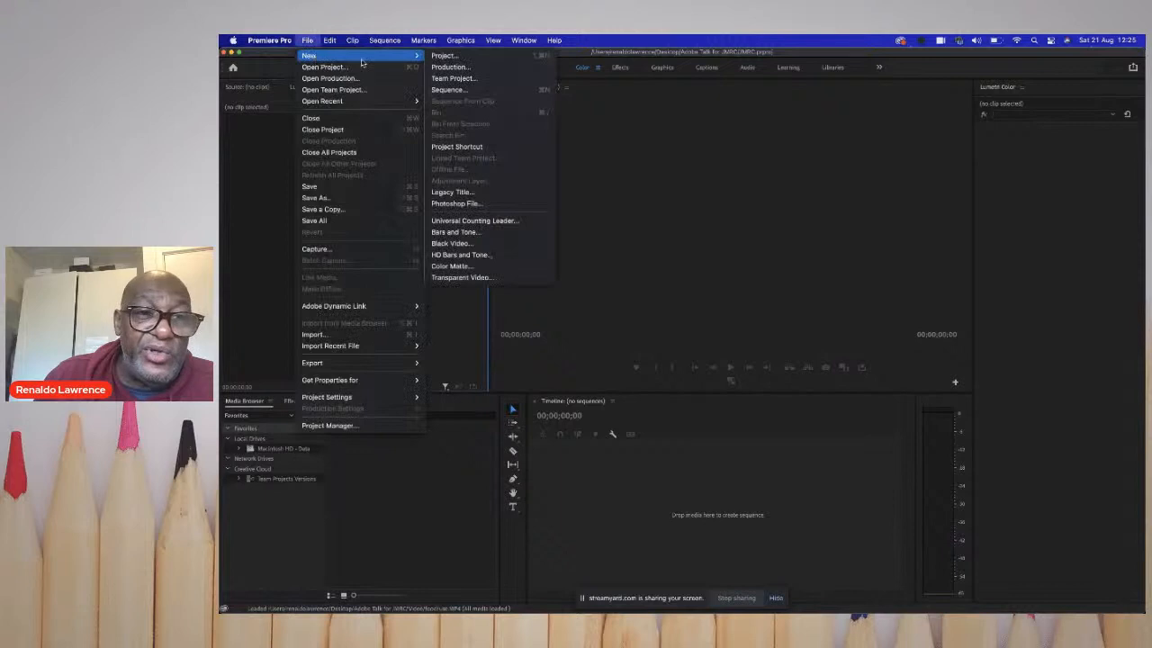
left_click(444, 55)
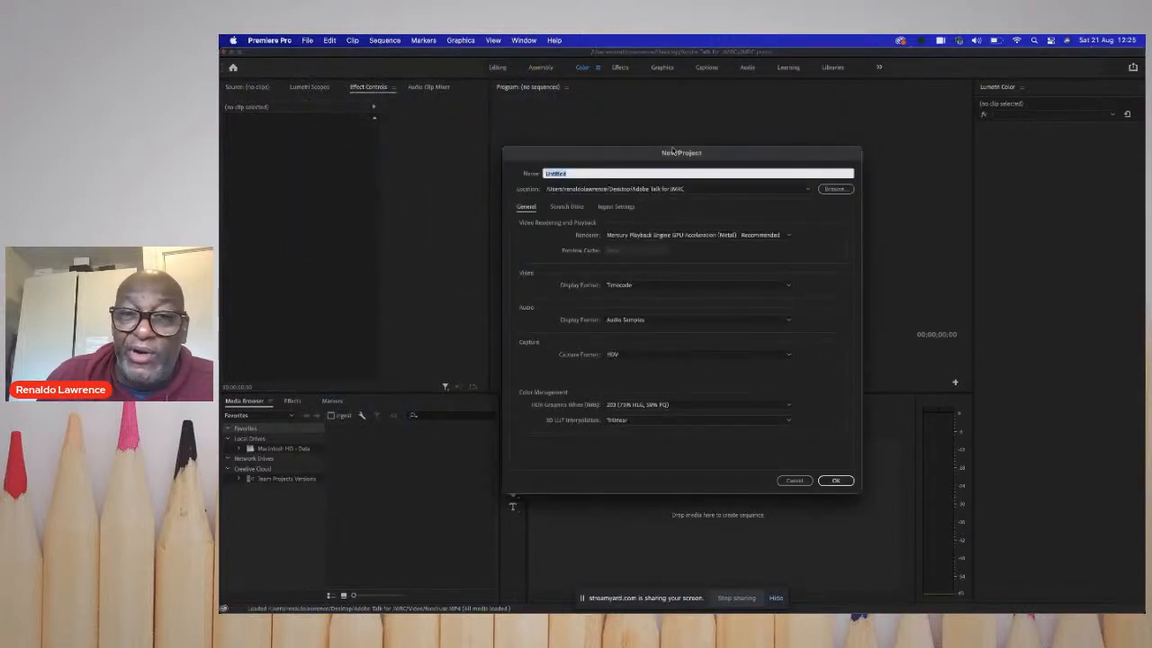
left_click_drag(673, 150, 645, 109)
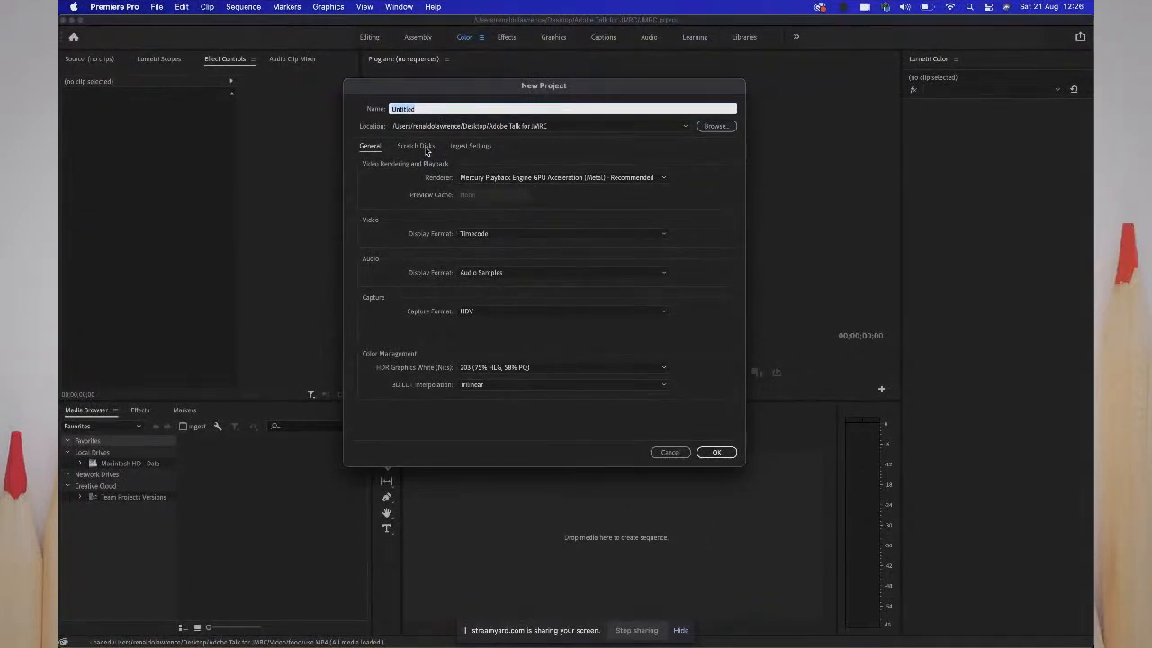
left_click(416, 146)
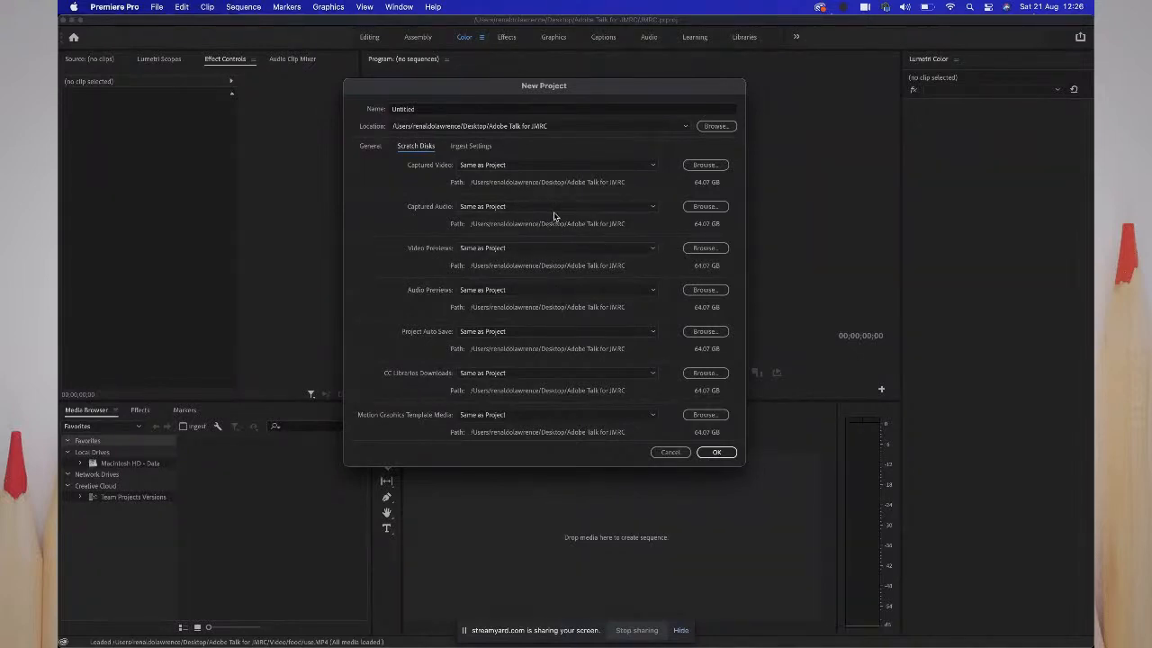
left_click(475, 148)
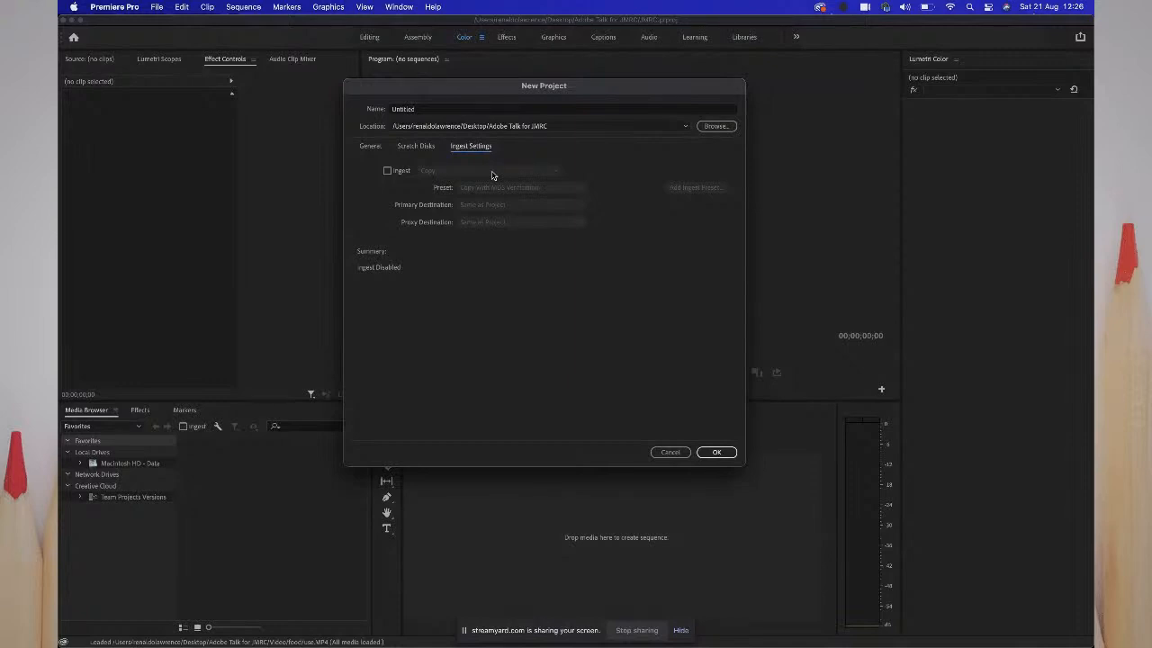
left_click(676, 453)
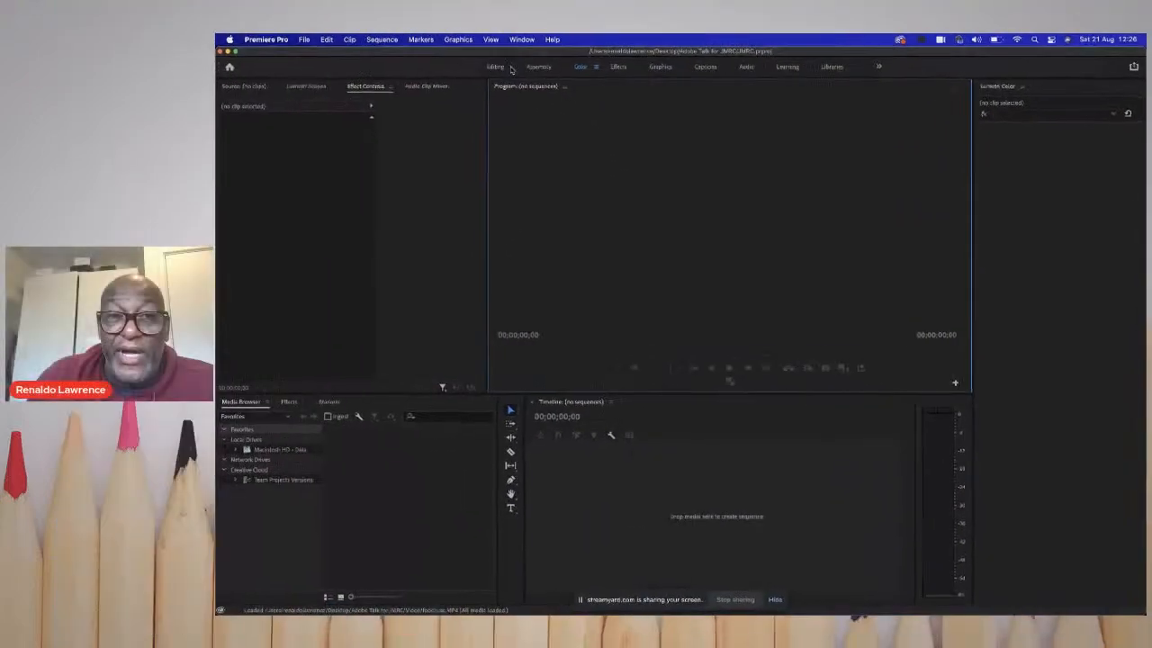
- Compare the Editing and Assembly workspaces, view the workspace management options, and return to the Editing workspace
left_click(499, 68)
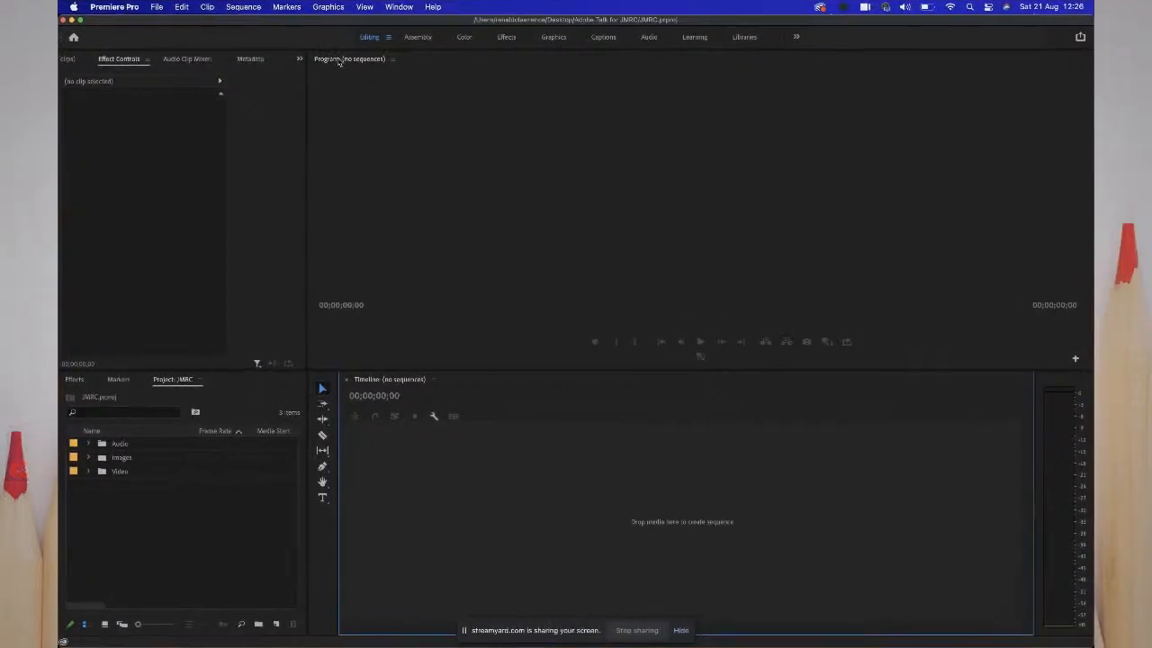
left_click(410, 43)
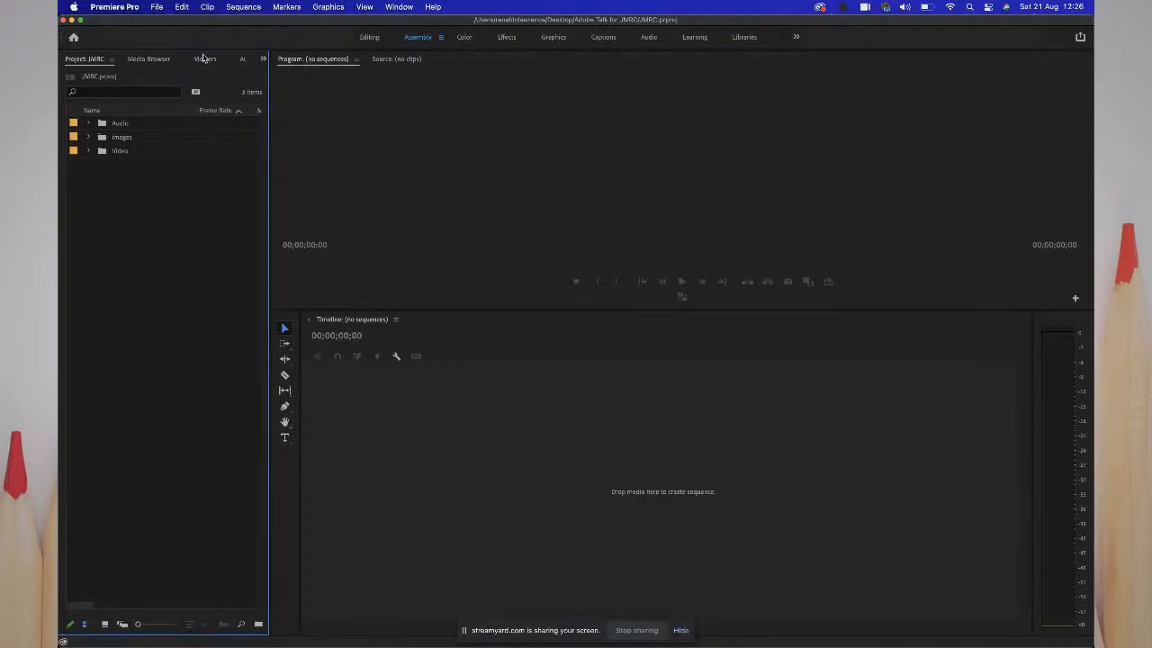
left_click(199, 59)
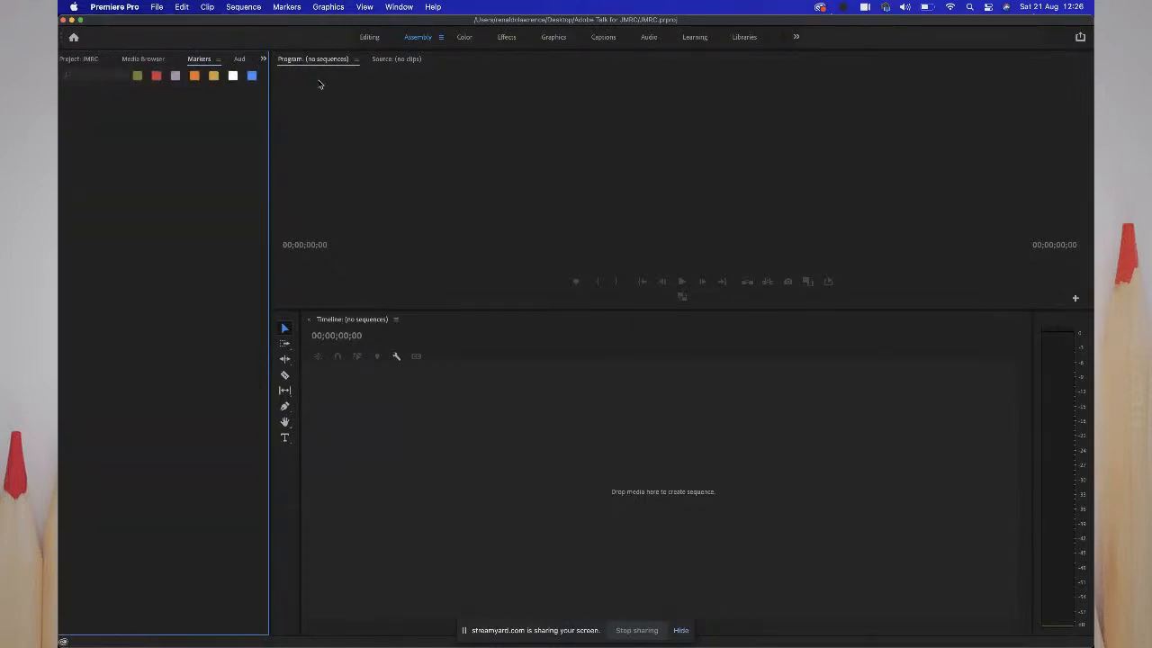
left_click(351, 90)
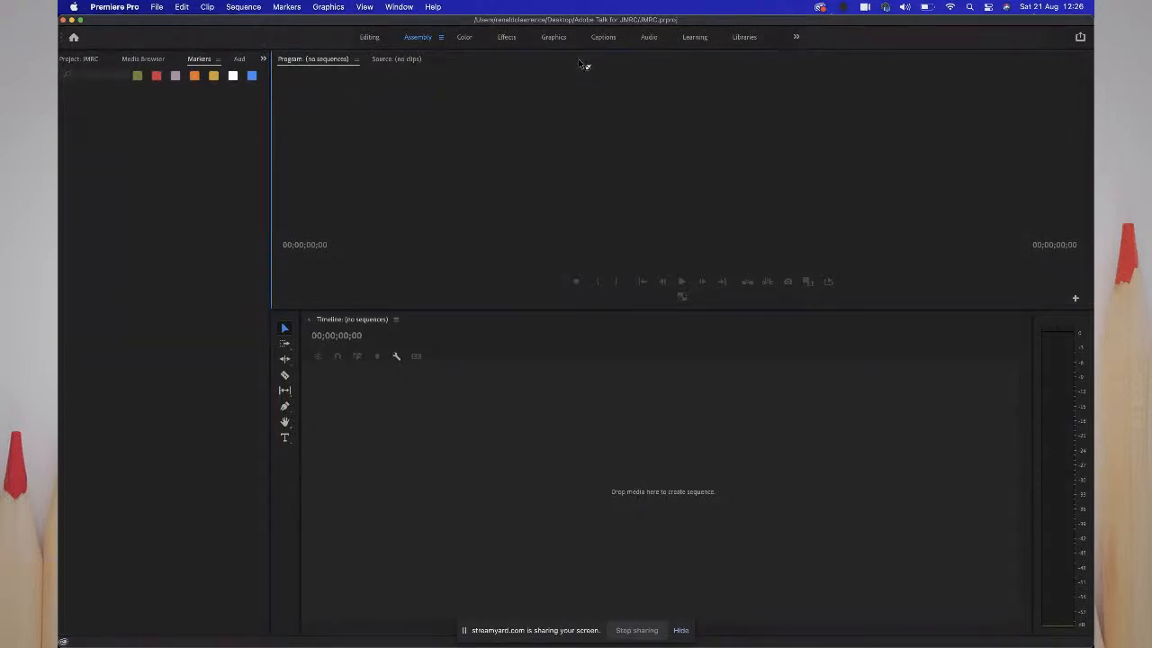
left_click_drag(543, 308, 222, 166)
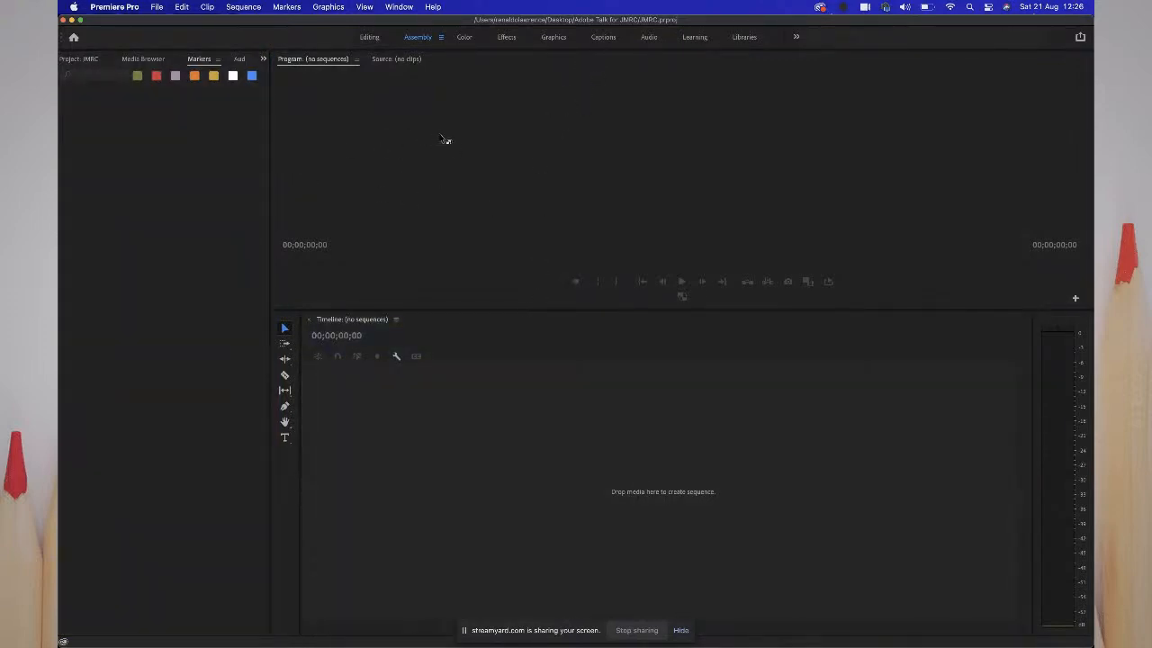
left_click(445, 139)
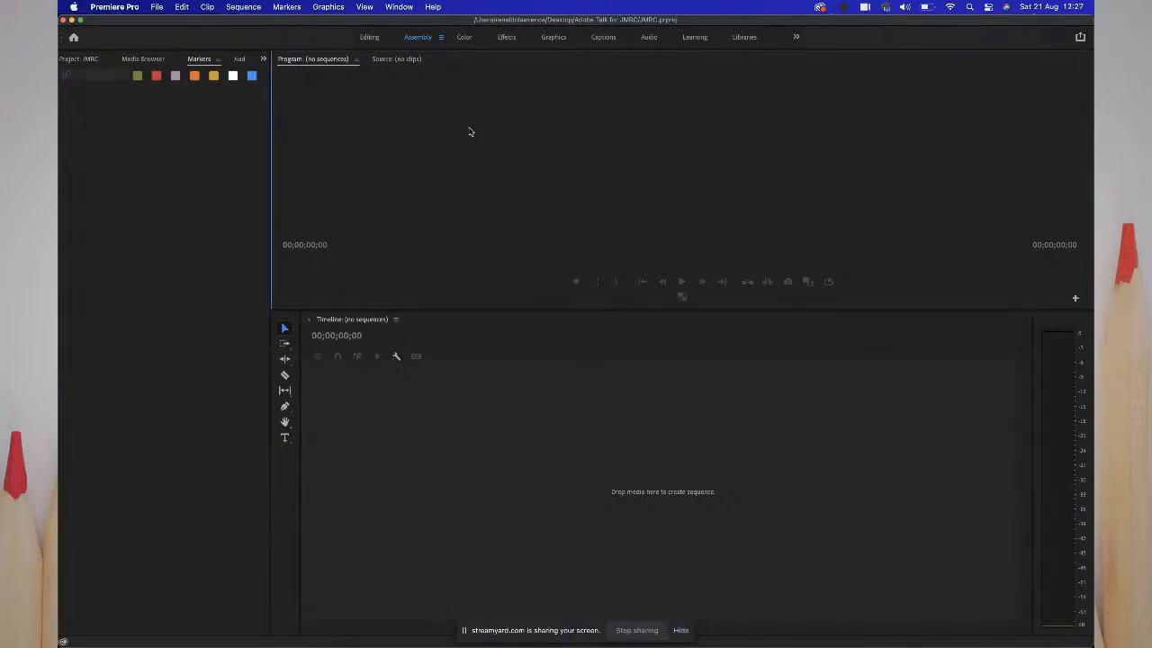
left_click(408, 8)
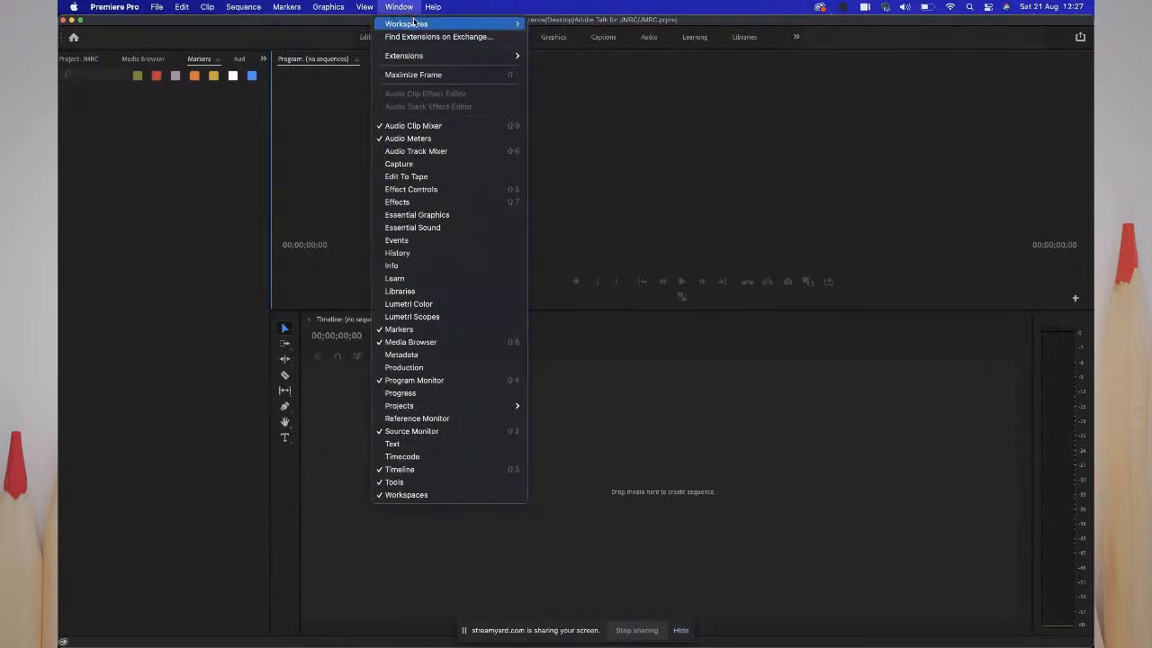
mouse_move(413, 25)
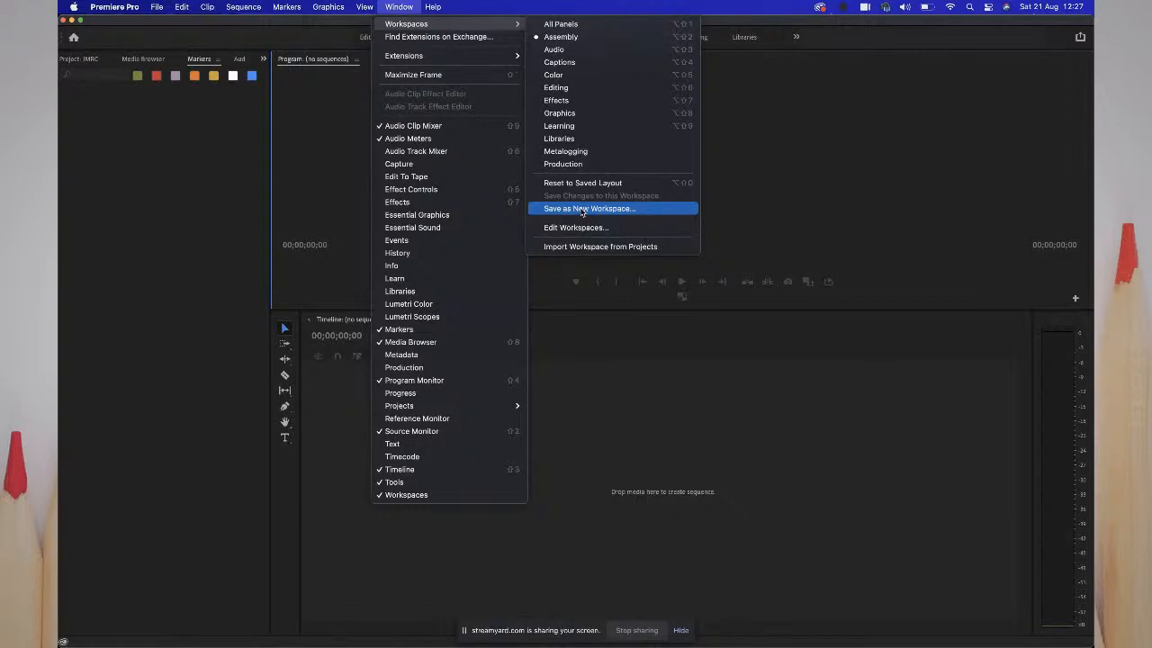
left_click(620, 355)
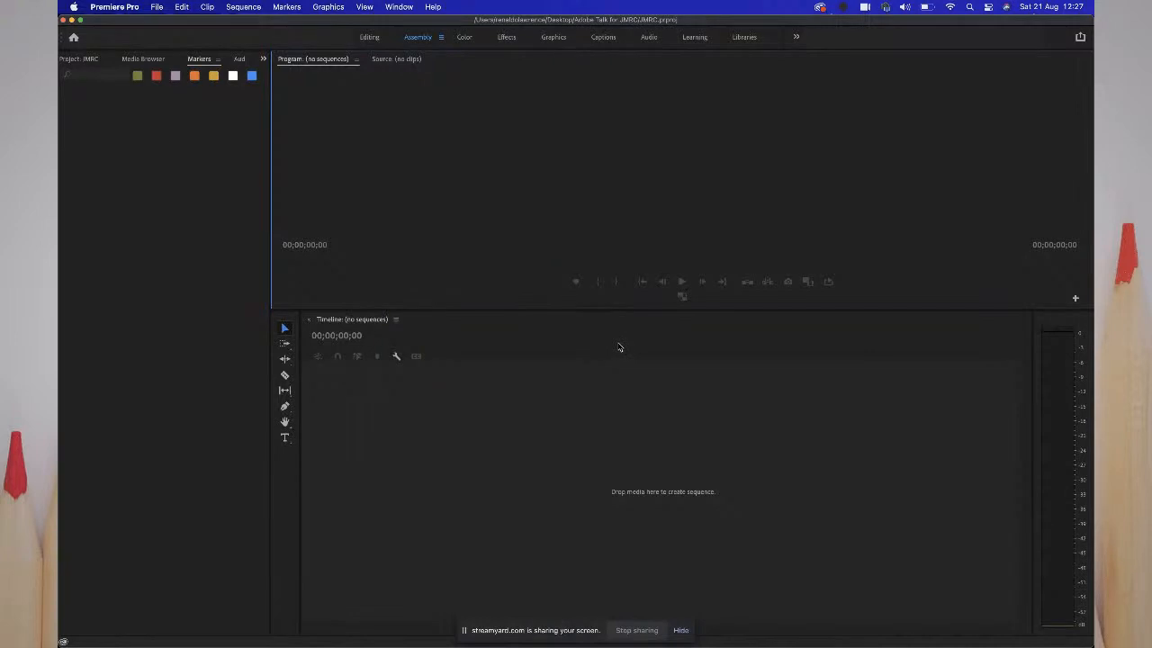
left_click(375, 39)
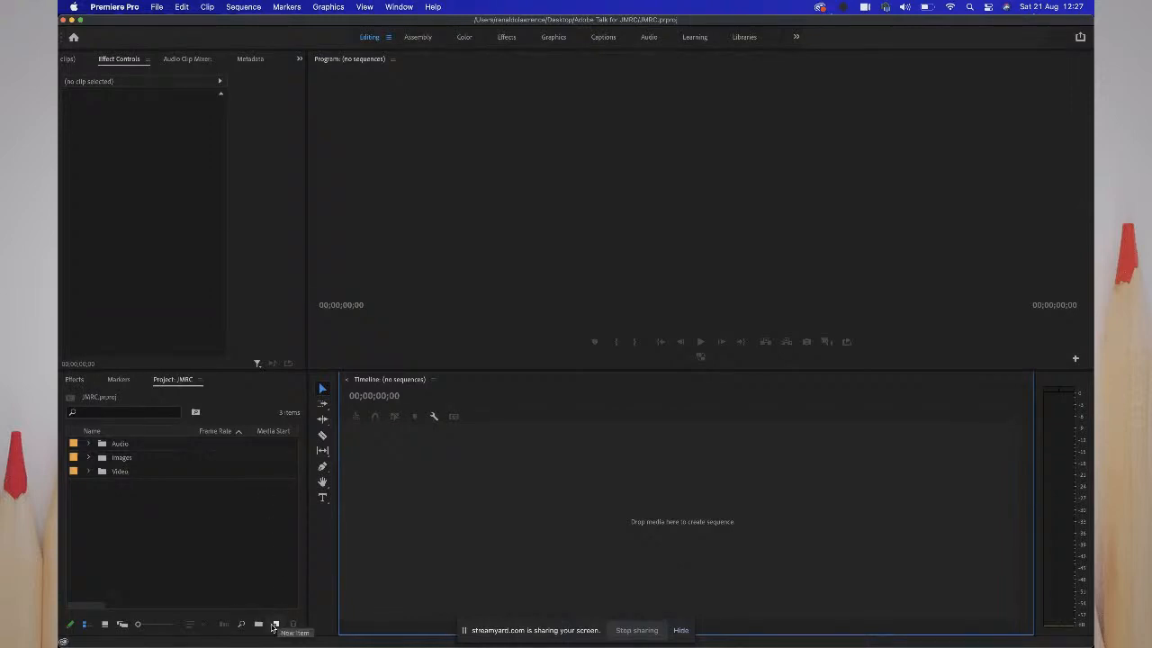
- Review the kinds of new items the JMRC project can hold and briefly look inside its Audio and Images bins
left_click(276, 624)
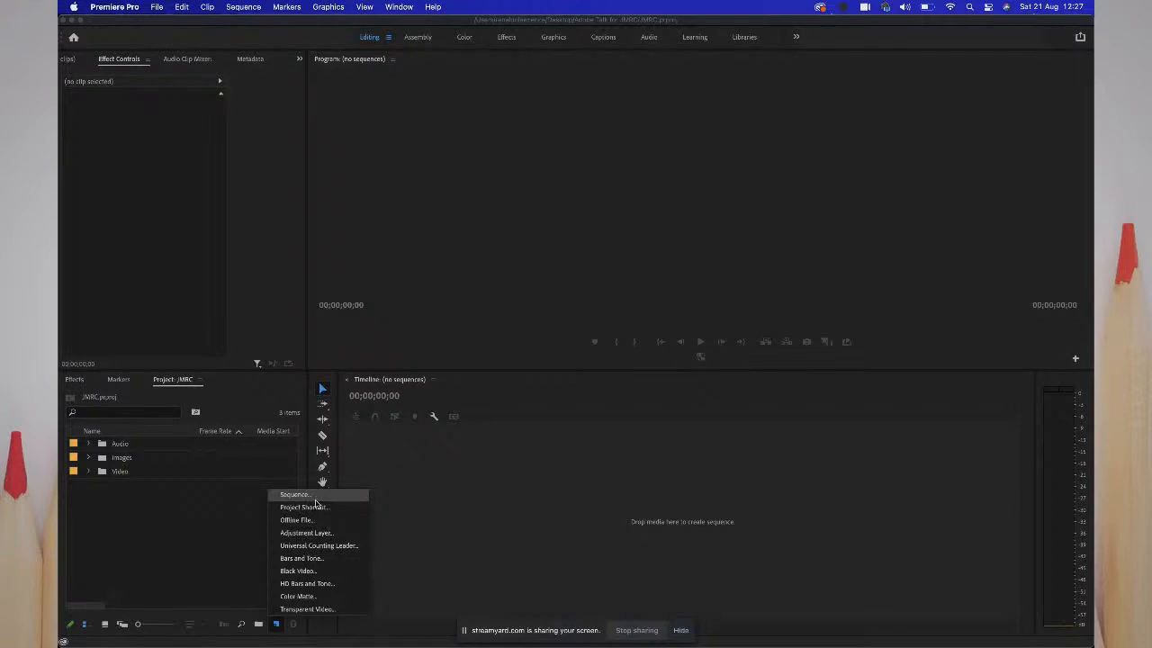
left_click(207, 531)
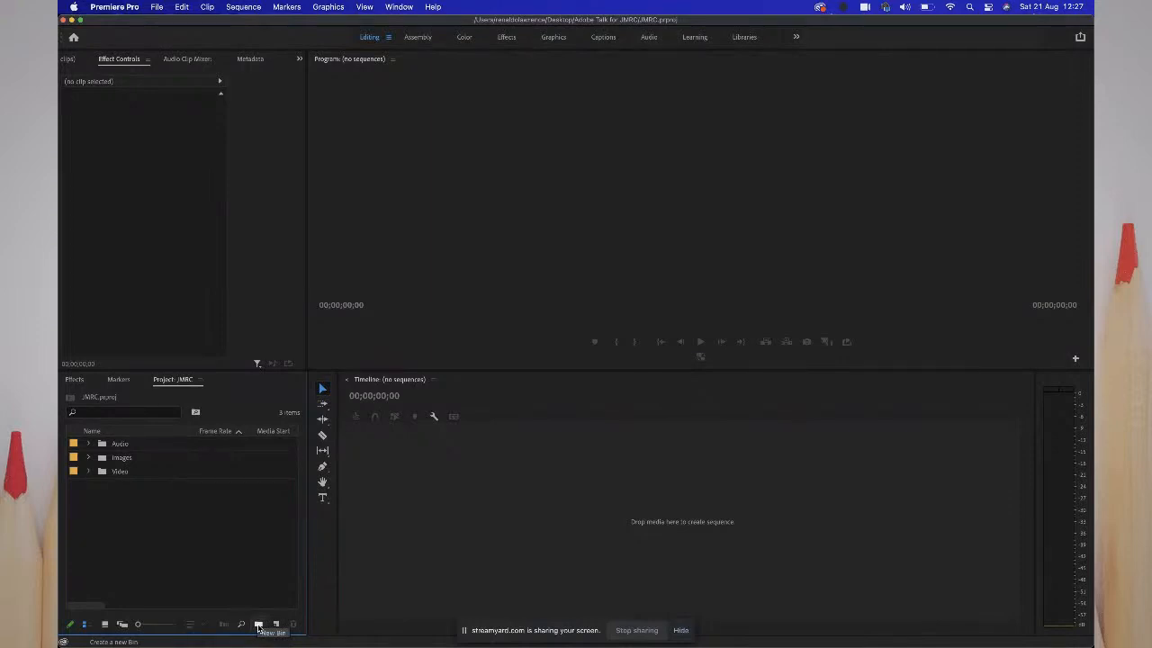
left_click(89, 444)
left_click(89, 444)
left_click(89, 458)
left_click(89, 458)
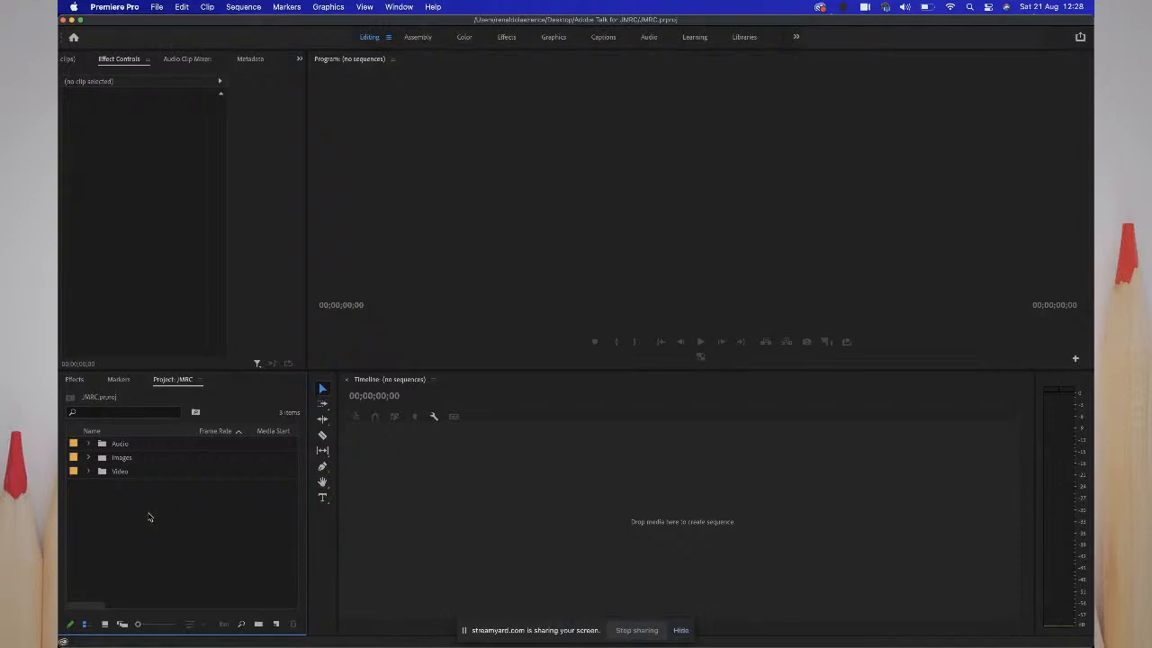
- View the Video folder's files available for import without importing any, and check the project's context options and the Images bin's contents
double_click(149, 517)
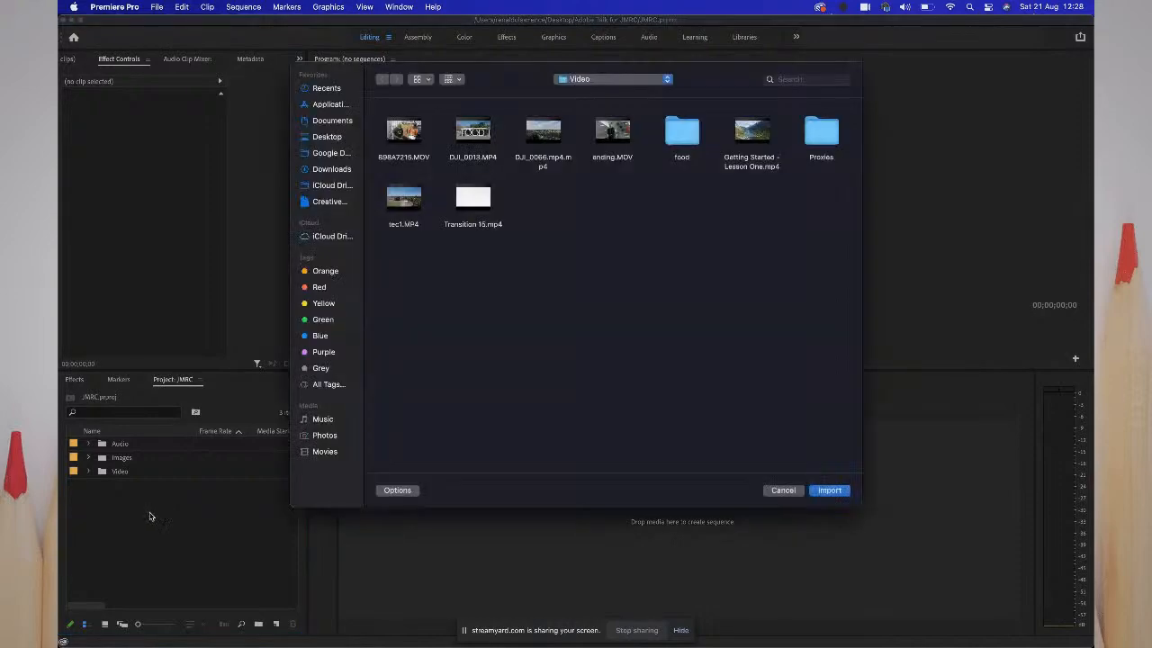
left_click(779, 490)
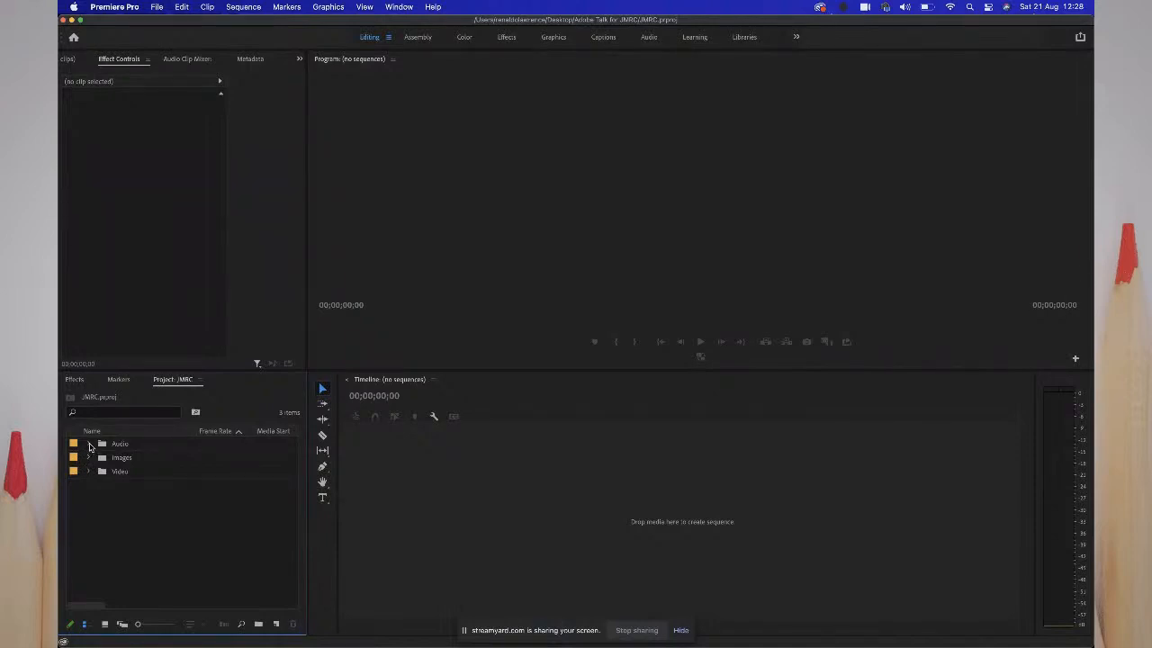
right_click(115, 510)
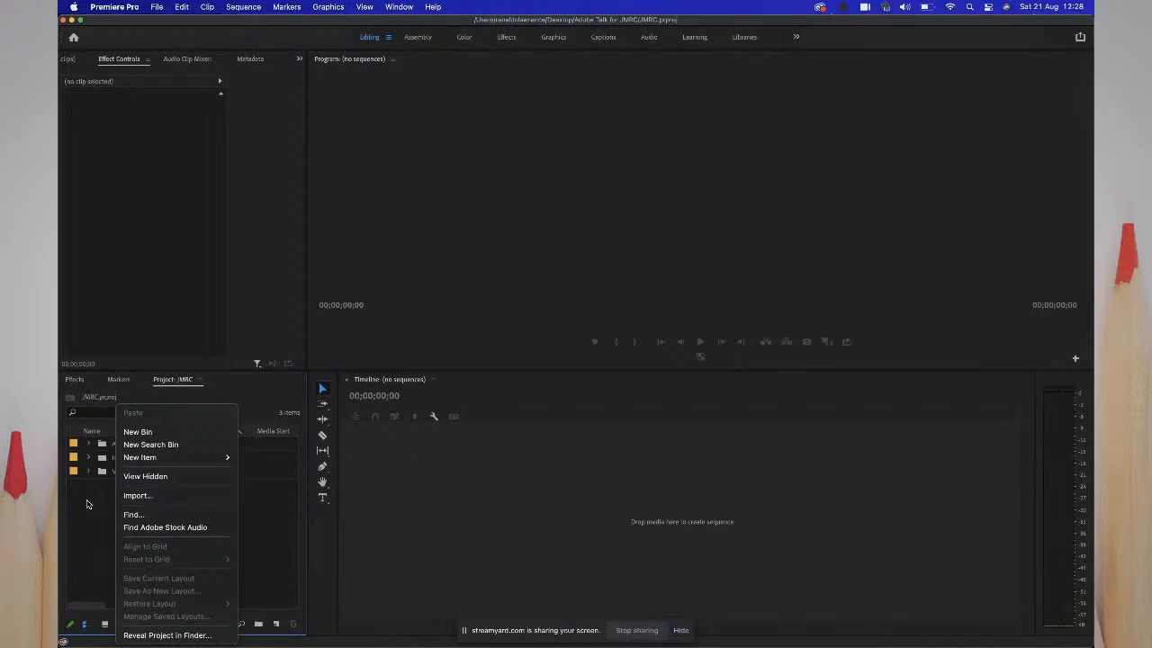
left_click(86, 502)
left_click(87, 457)
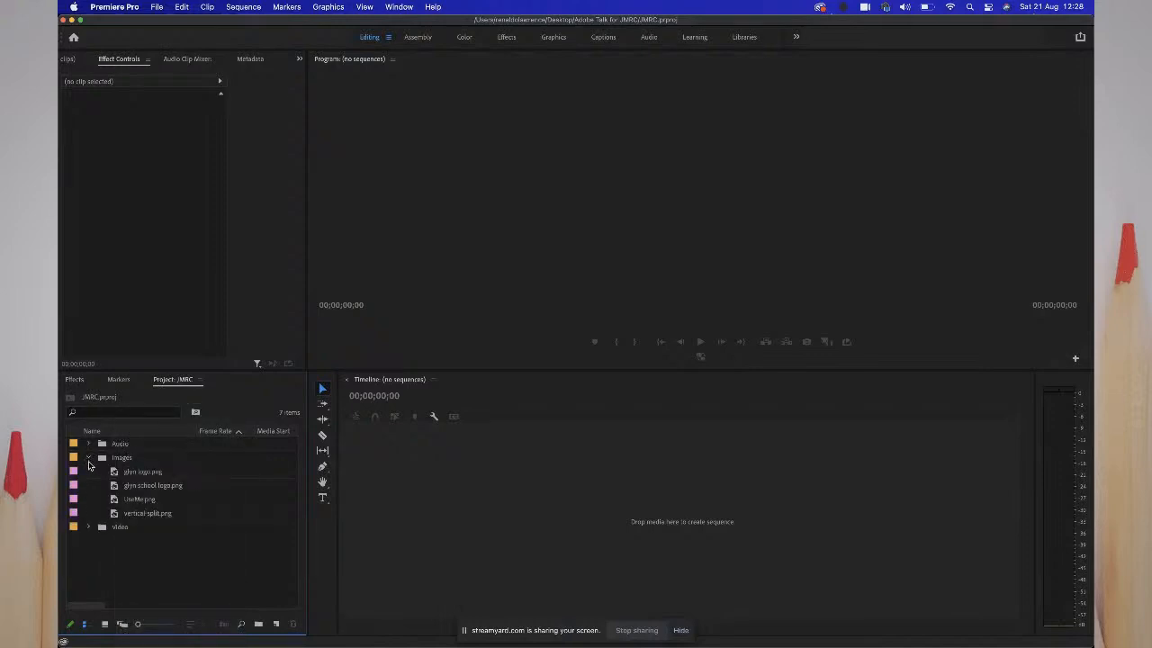
left_click(88, 458)
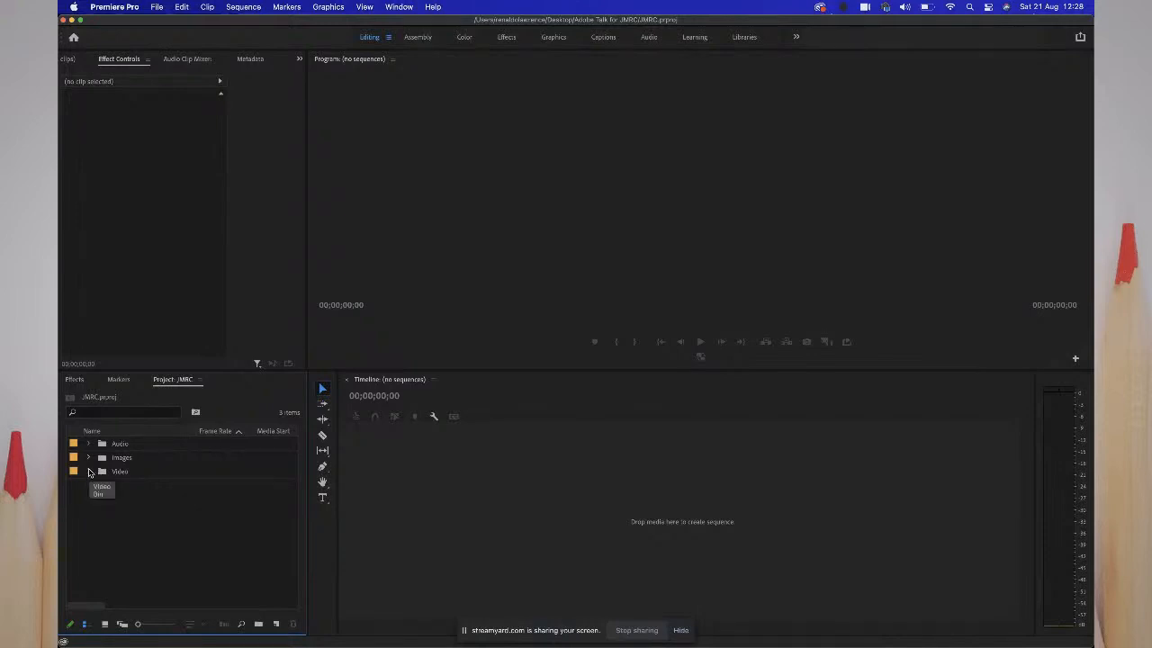
- Load DJI_0066.mp4.mp4 from the Video bin into the Source Monitor and play its first few seconds
left_click(89, 471)
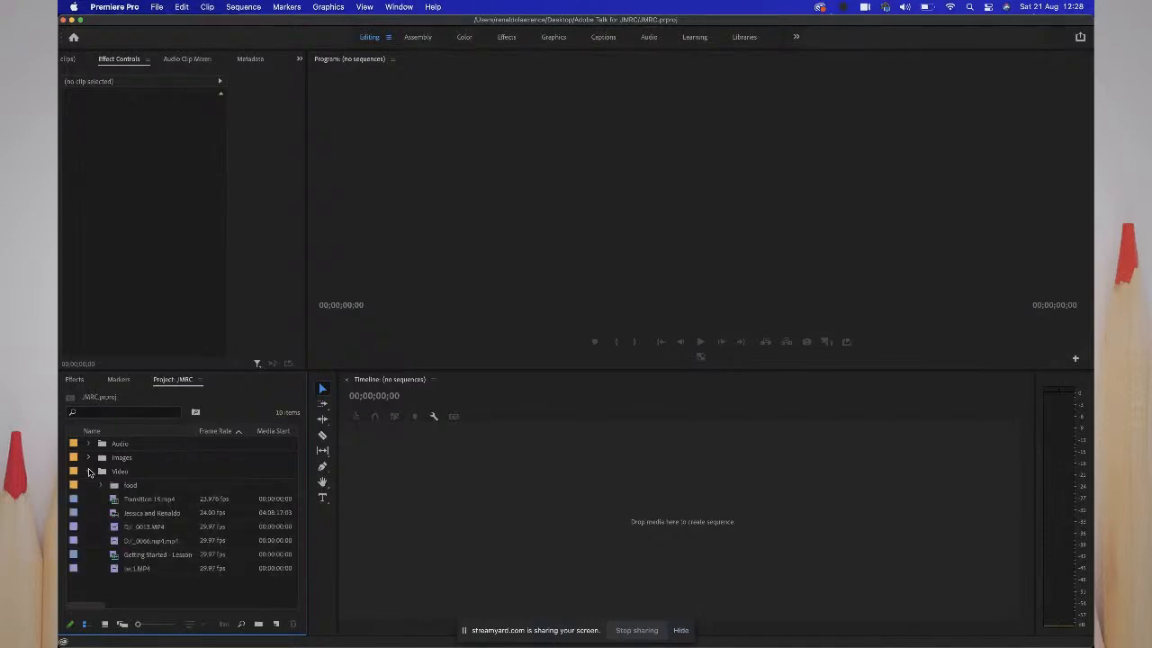
double_click(149, 541)
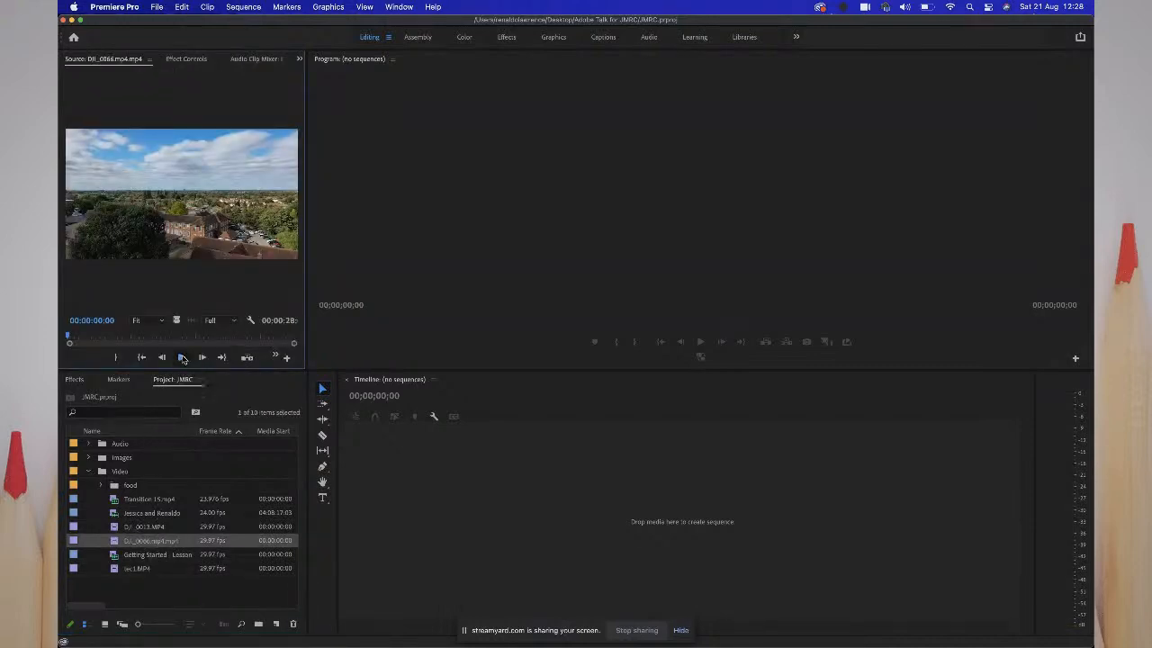
left_click(182, 358)
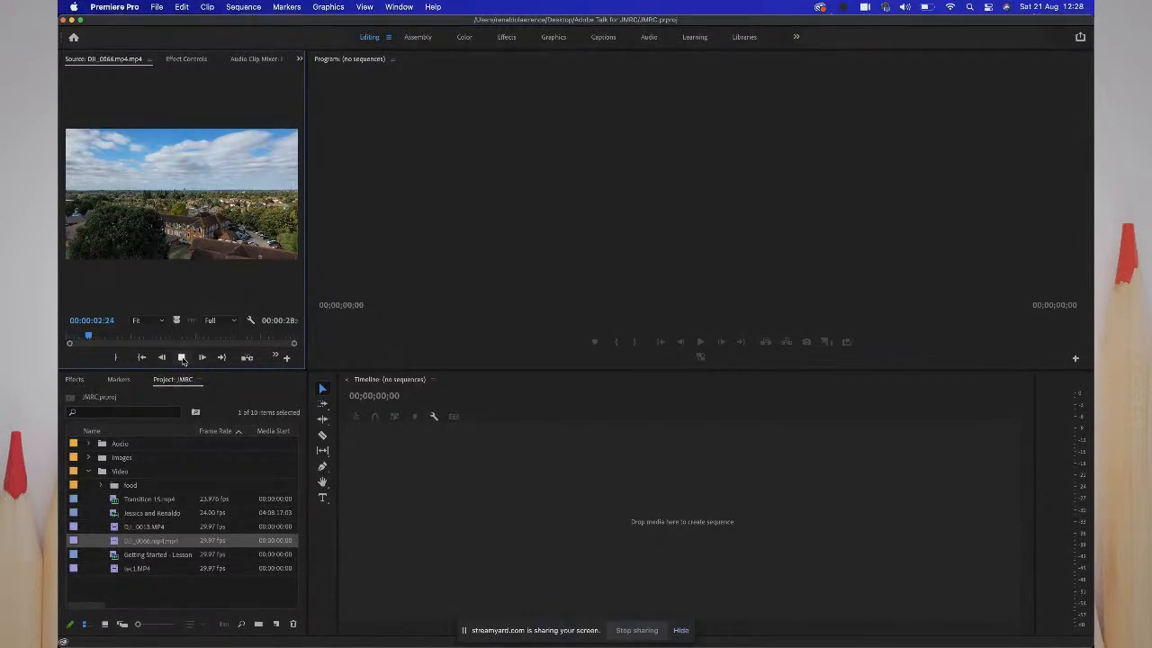
left_click(181, 358)
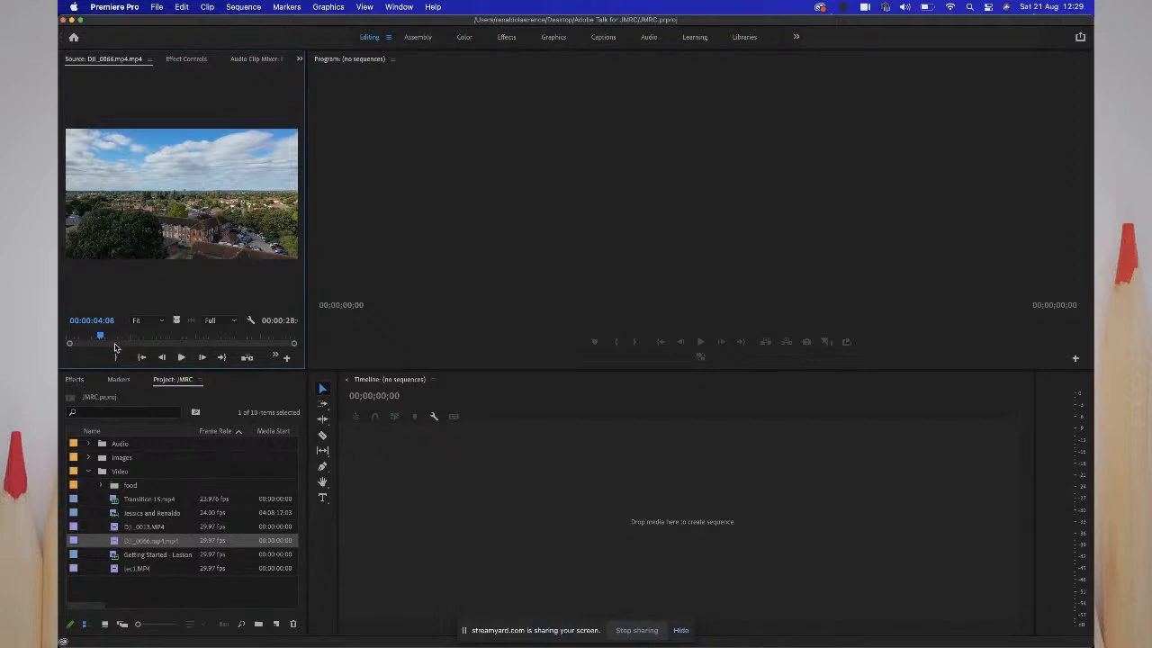
- Scrub through the DJI_0066.mp4.mp4 source clip and mark its In point at 00:00:07:06
left_click_drag(101, 338, 142, 342)
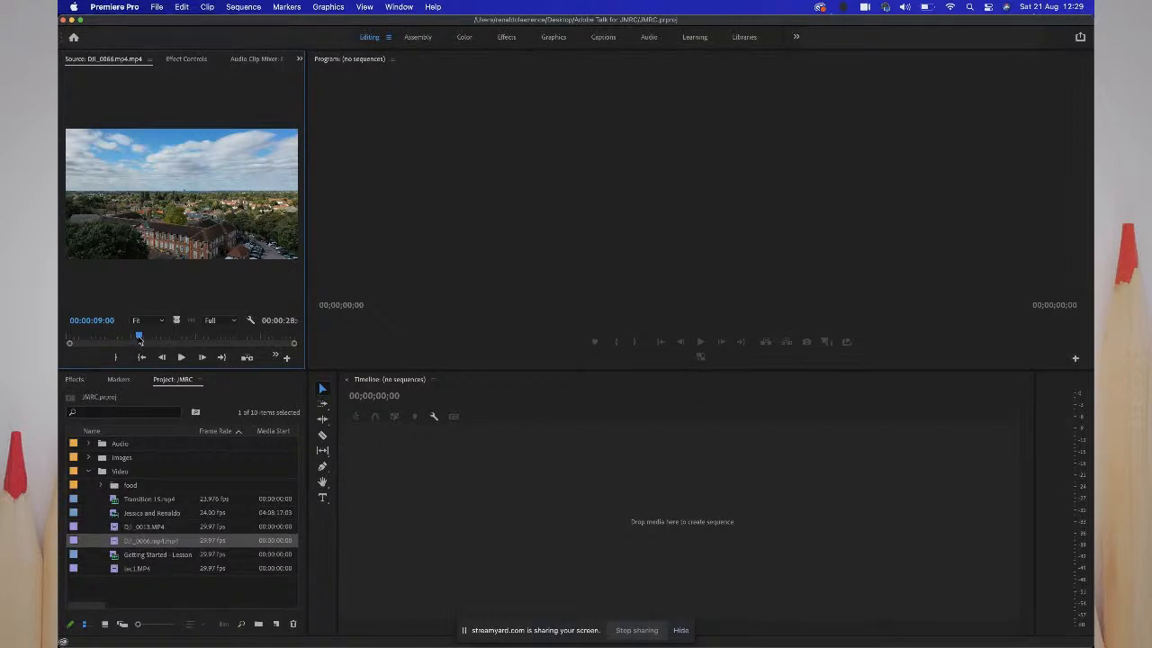
mouse_move(140, 340)
left_mouse_down()
mouse_move(109, 340)
mouse_move(126, 339)
left_mouse_up()
key("i")
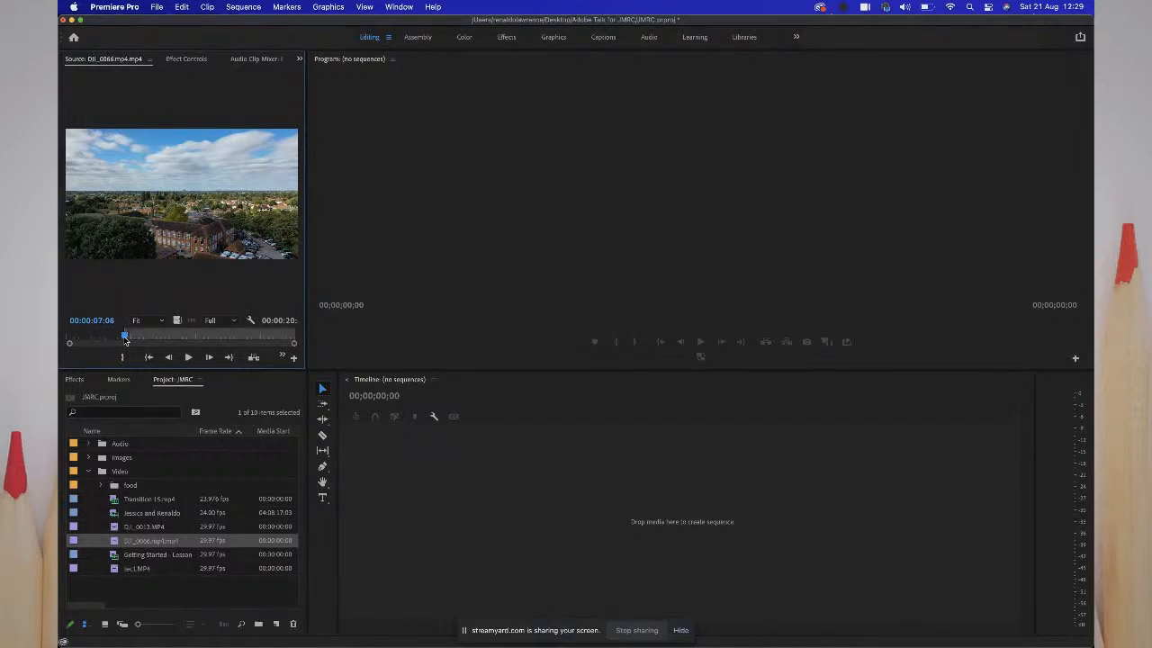
- Mark the DJI_0066.mp4.mp4 clip's Out point at 00:00:16:08 and create a new sequence from the marked section
left_click_drag(125, 340, 197, 346)
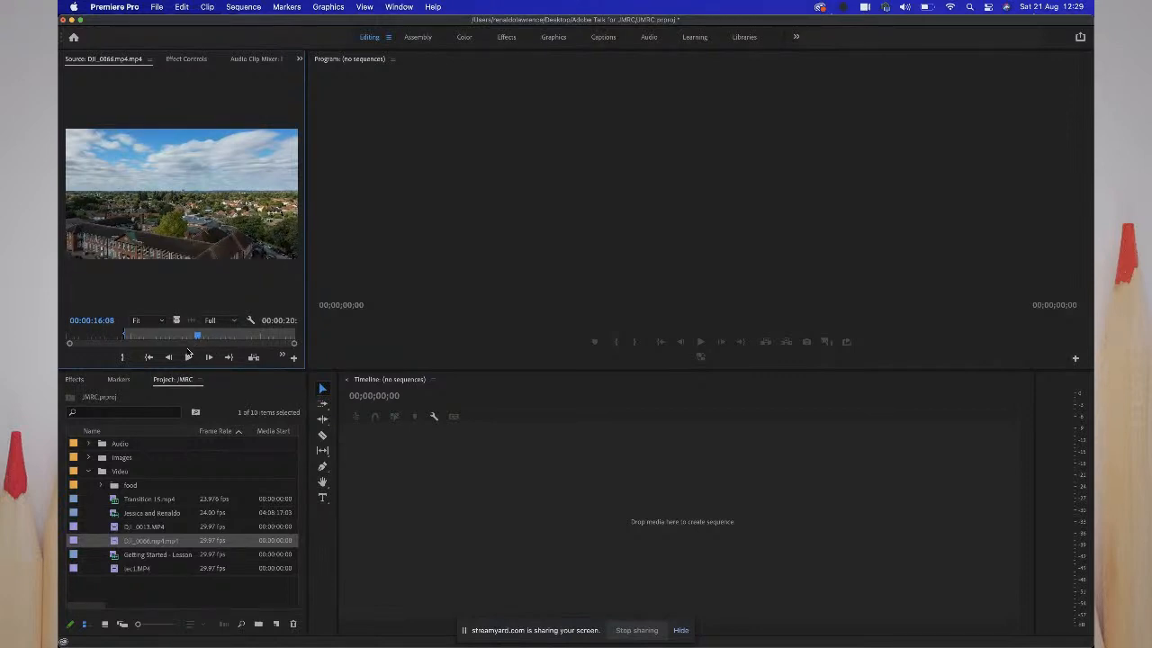
key("o")
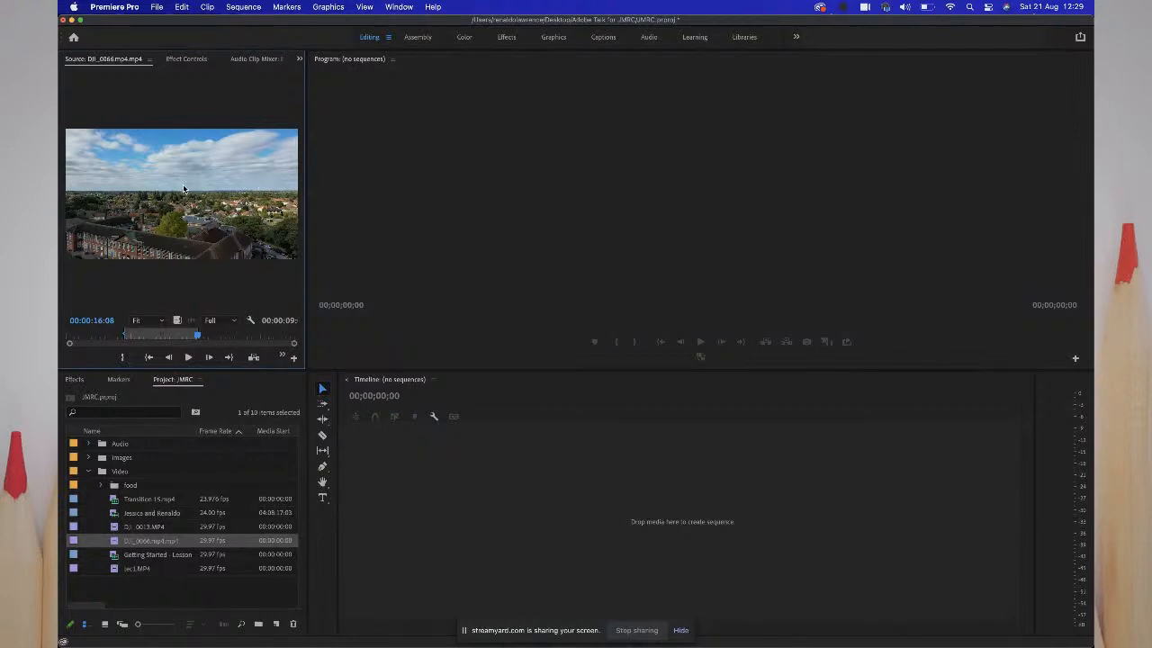
left_click_drag(184, 188, 391, 501)
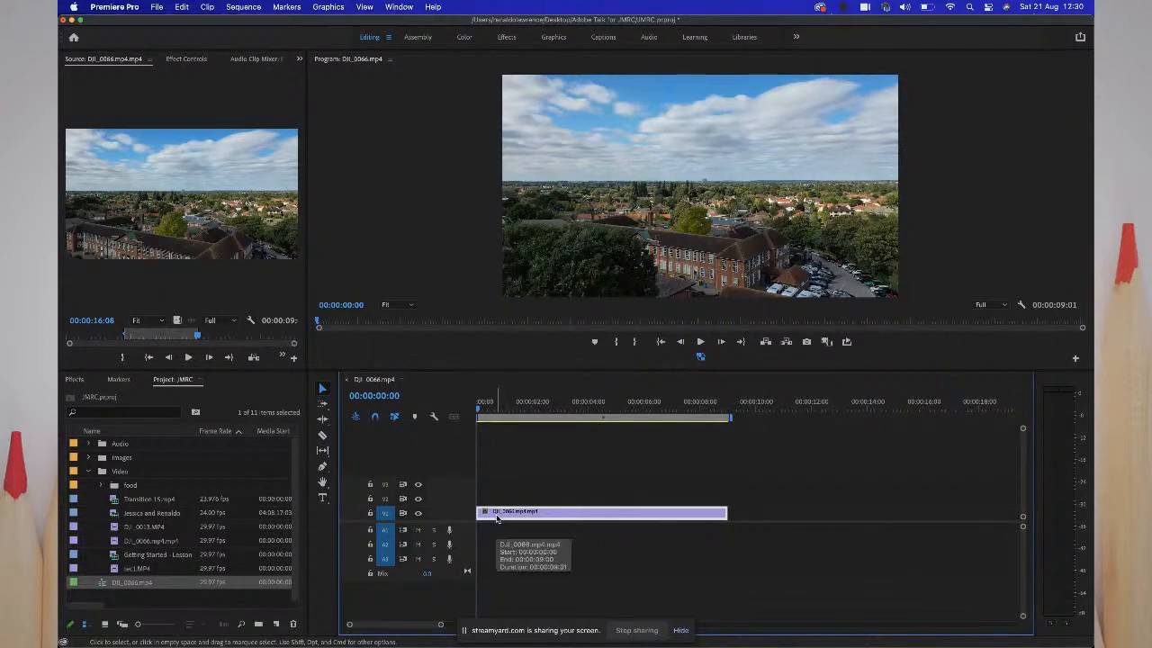
- Delete the drone clip from the sequence, then mark the interview clip's In point at 04:09:00:12 and Out point at 04:09:44:19
key("Delete")
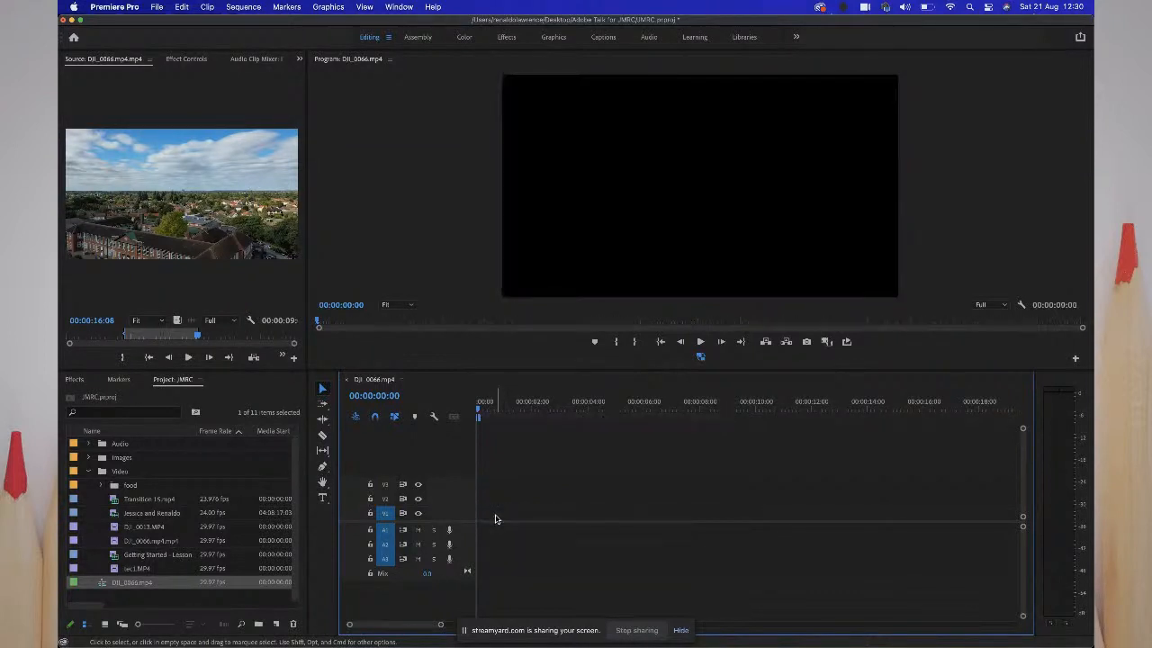
double_click(117, 515)
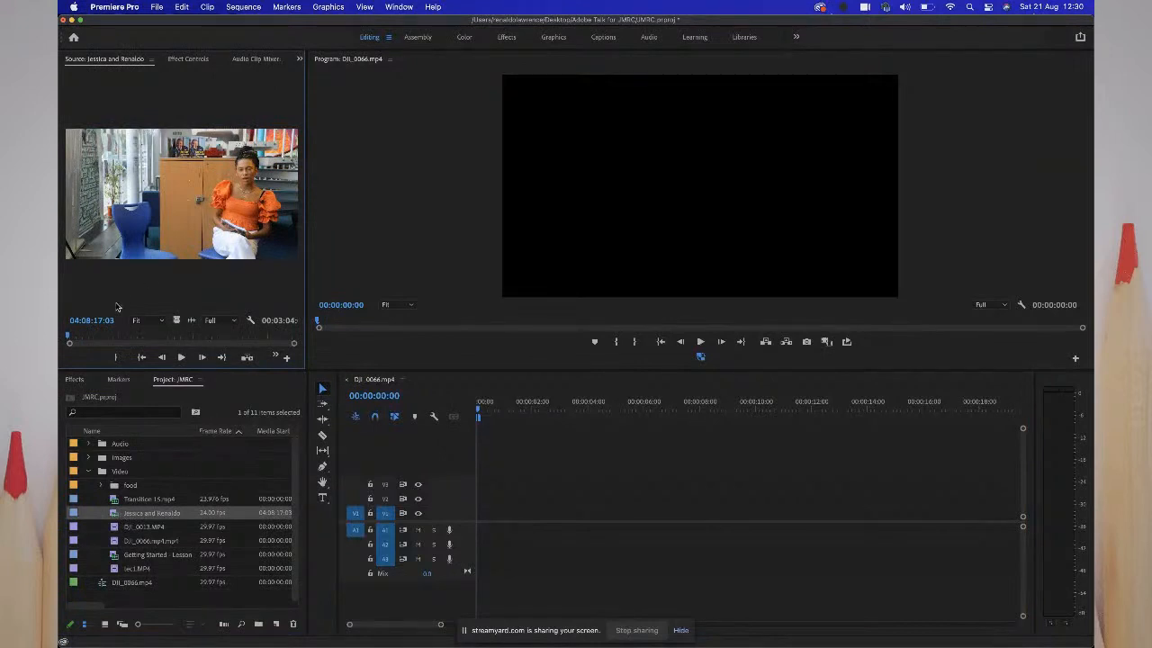
left_click_drag(69, 340, 122, 341)
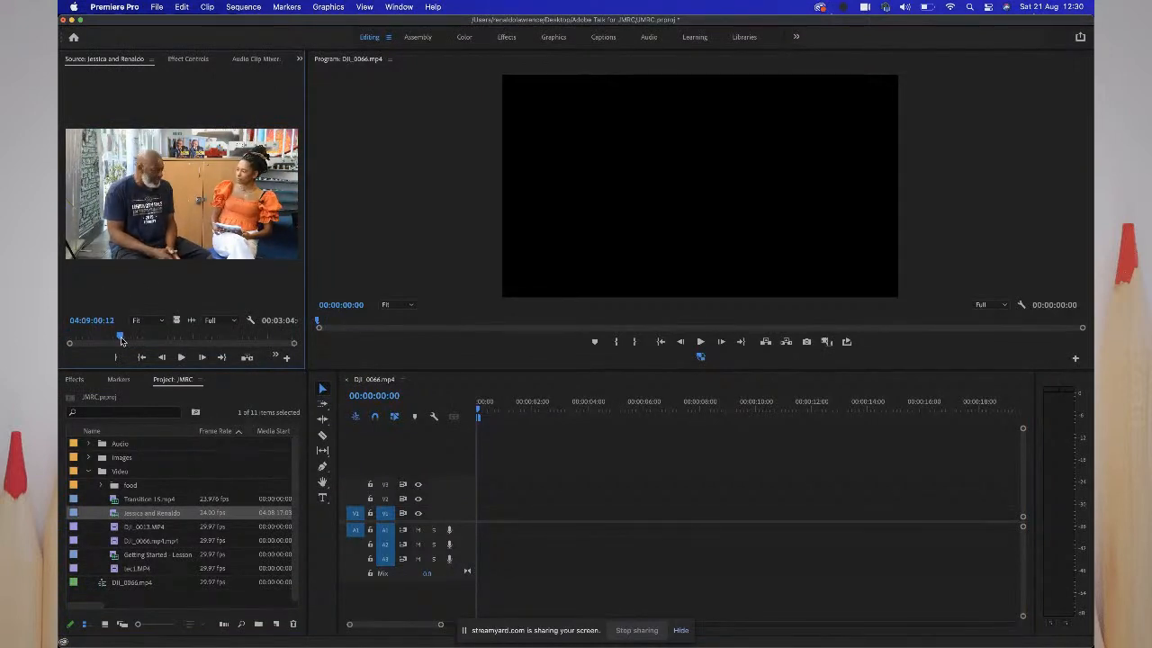
key("i")
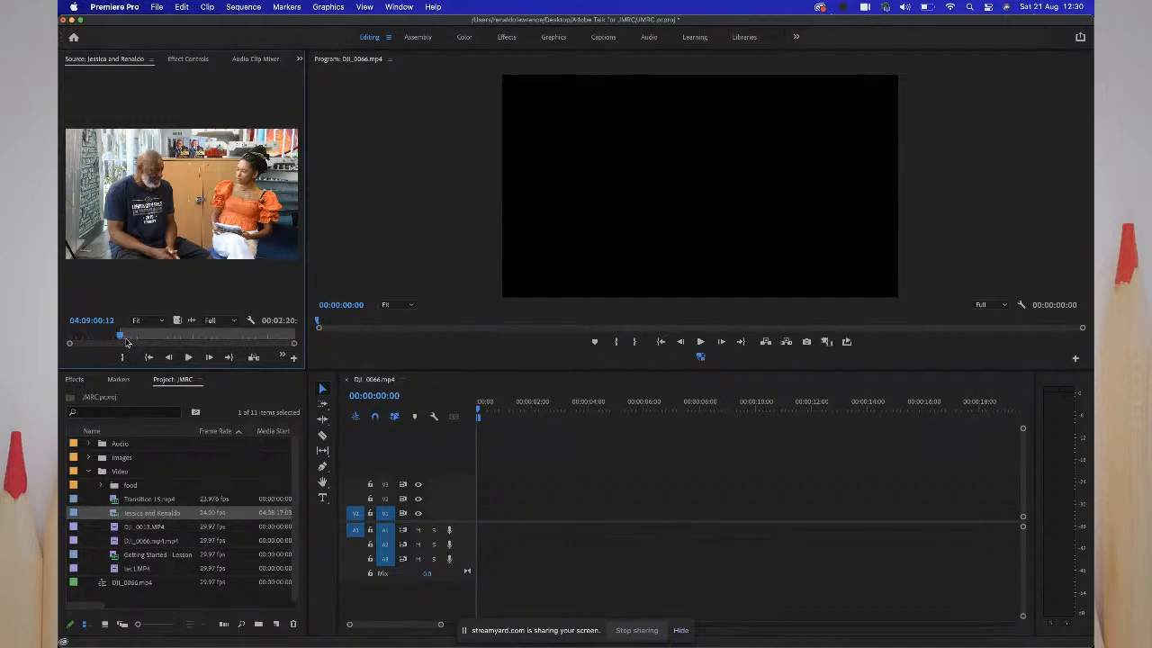
left_click_drag(122, 338, 176, 343)
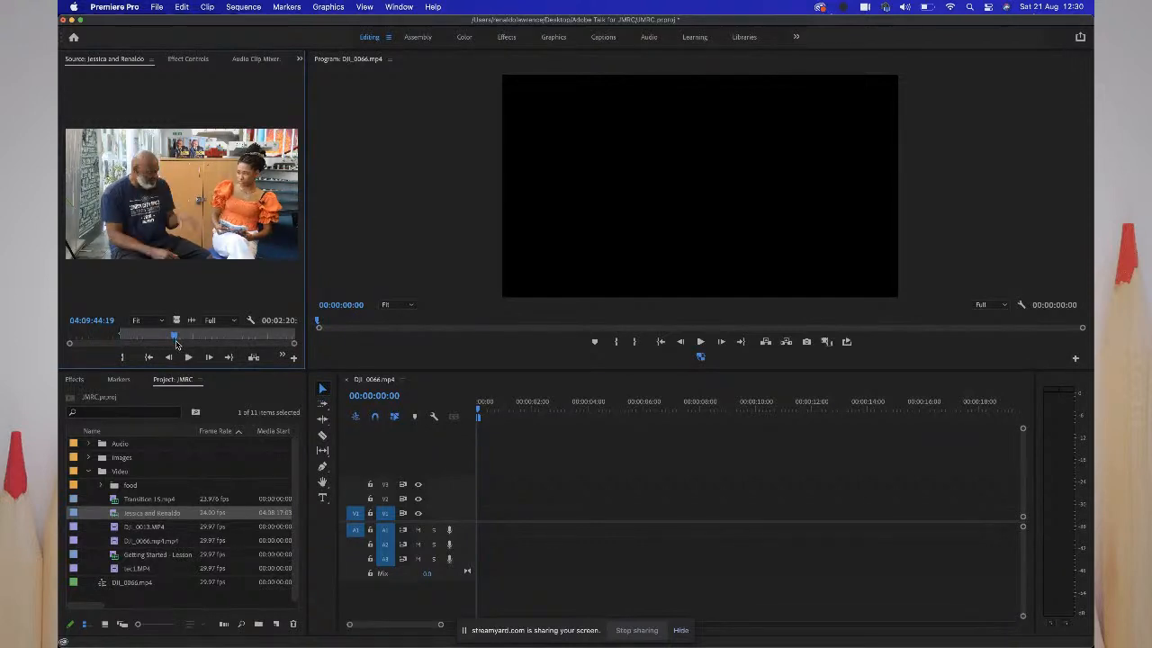
key("o")
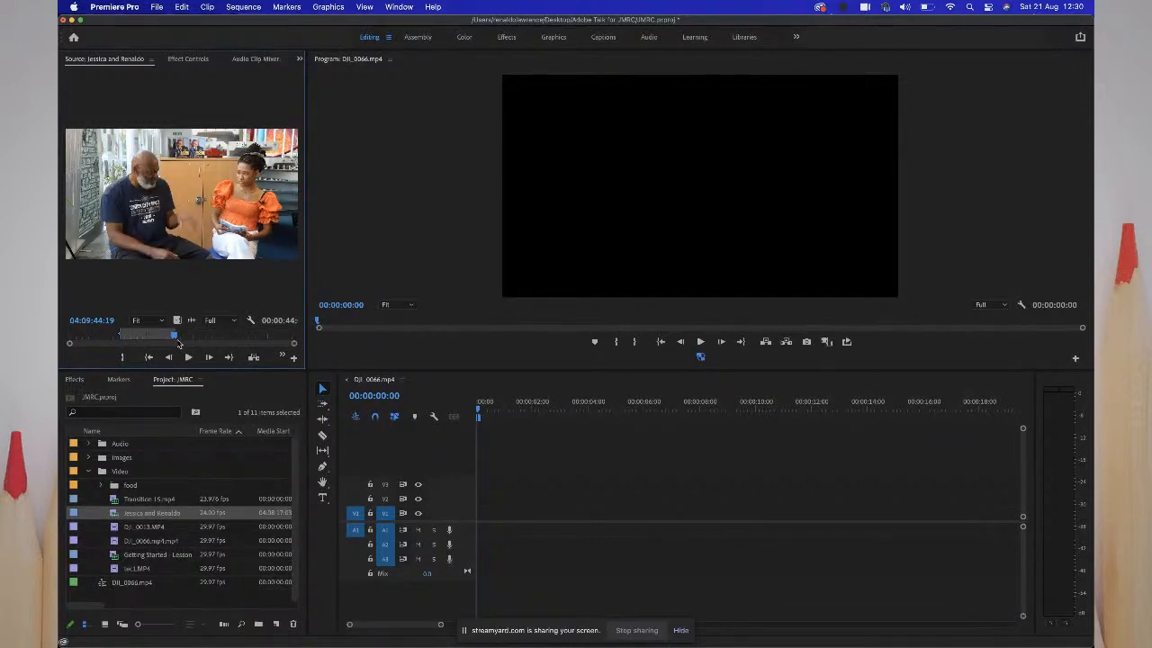
- Place the marked interview section at the start of the sequence, changing the sequence settings to match the clip
left_click_drag(195, 230, 466, 519)
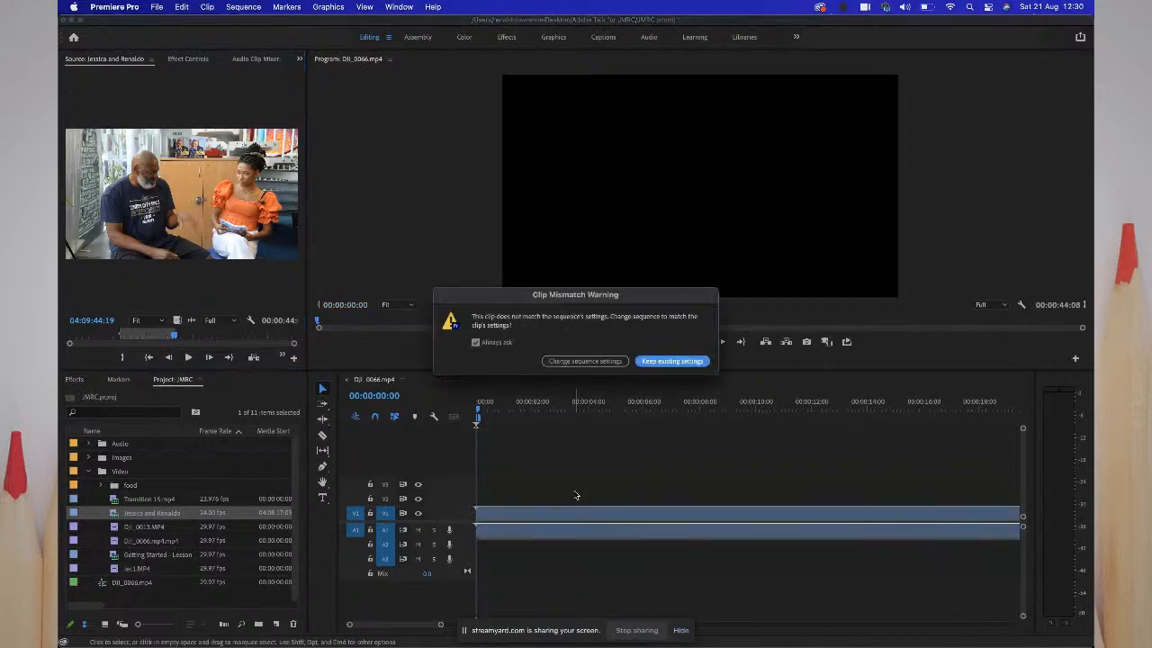
left_click(606, 362)
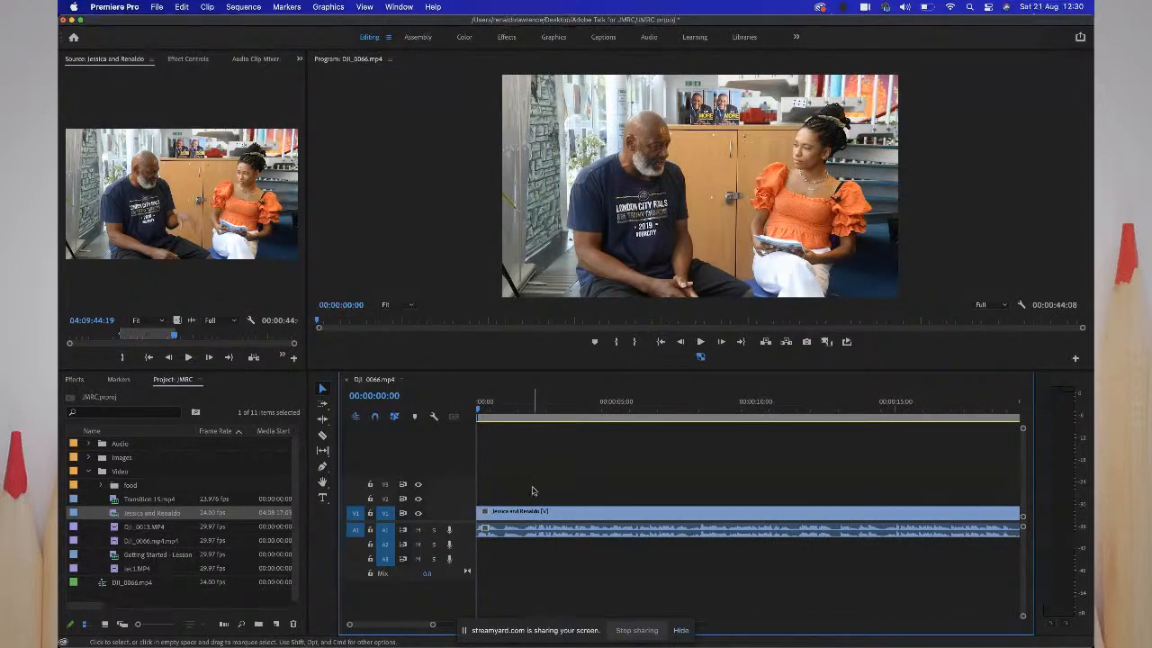
left_click_drag(478, 404, 571, 409)
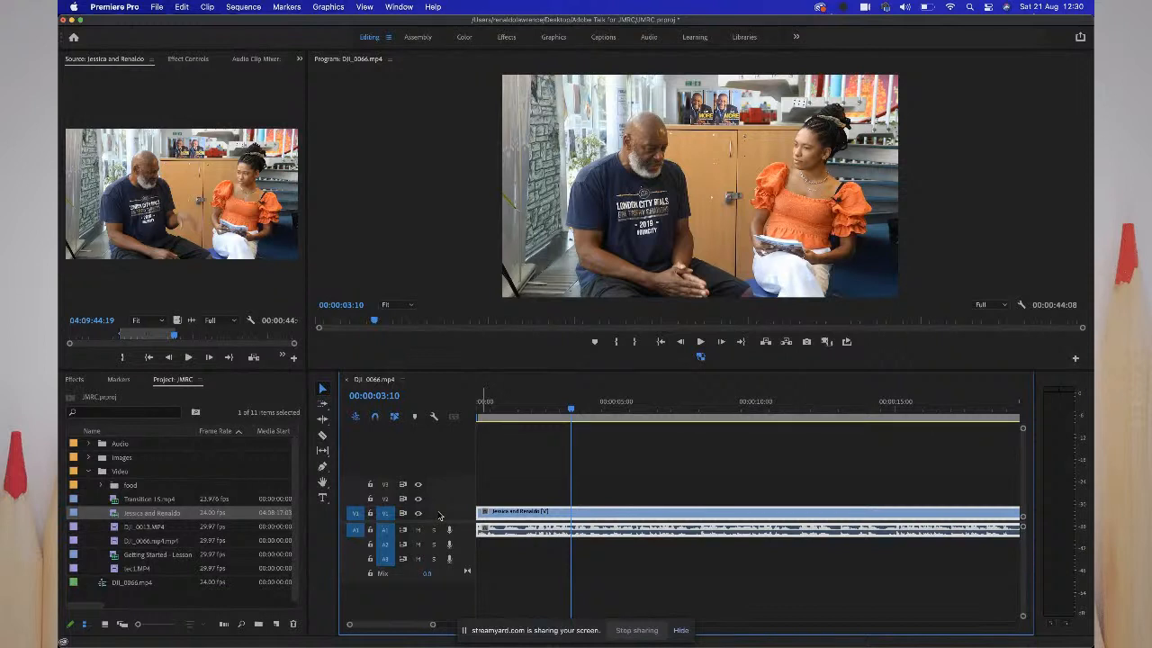
- Adjust the Video 1 track's height until it is tall enough to show the interview clip's thumbnail
scroll(440, 515, "down", 1)
scroll(440, 514, "up", 5)
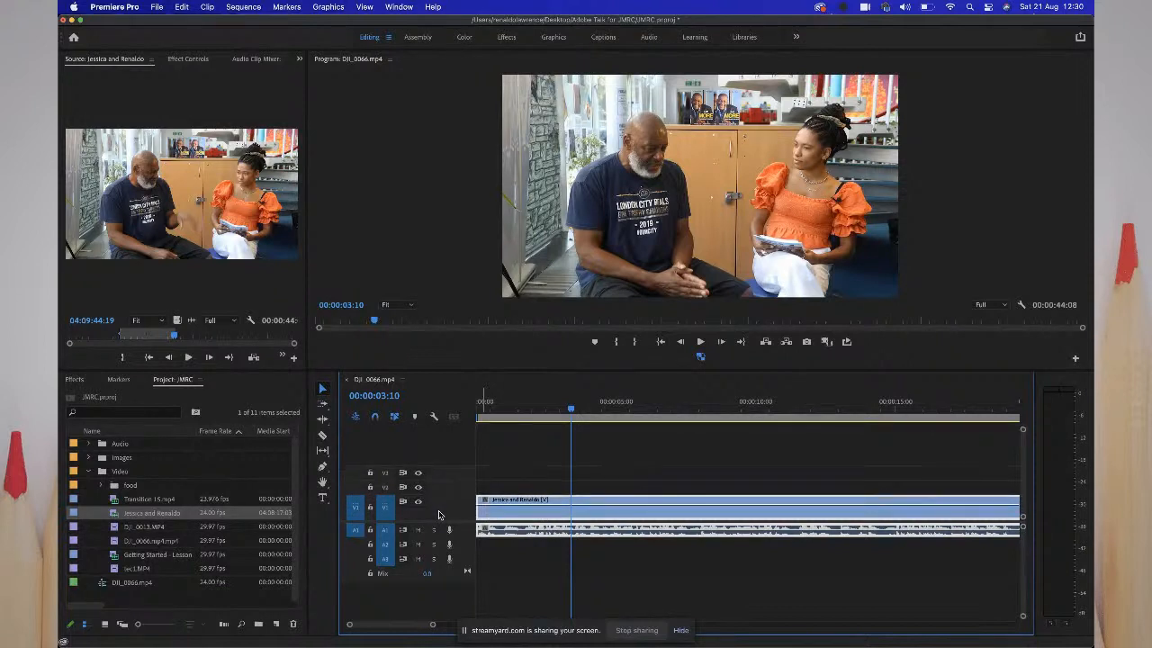
scroll(440, 515, "up", 3)
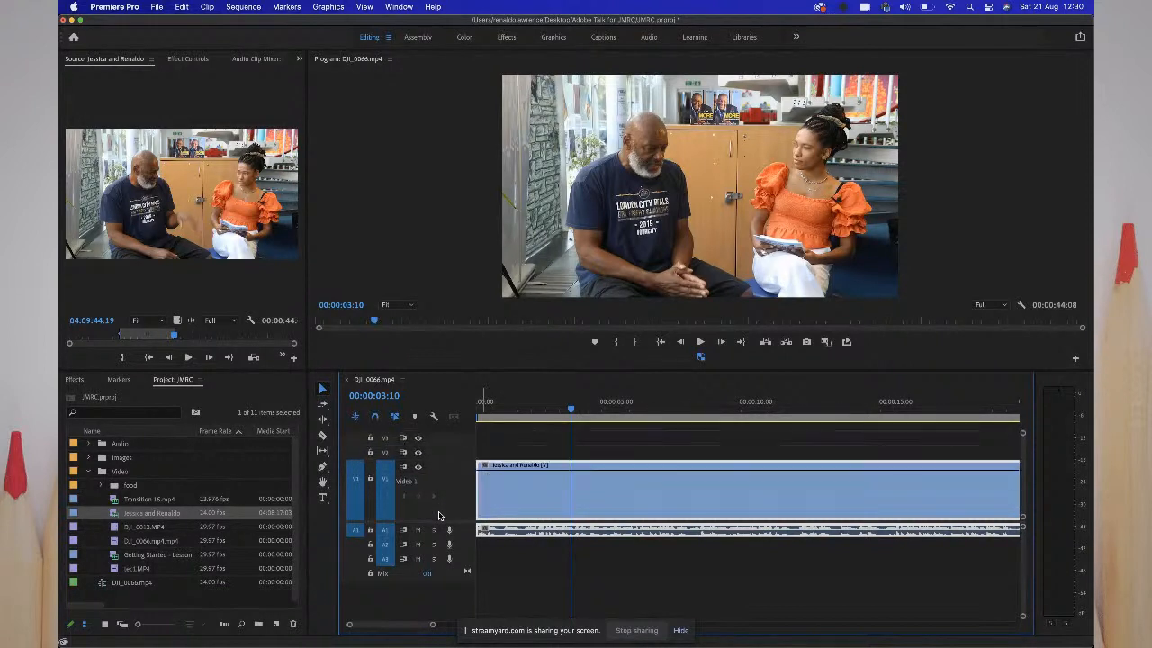
scroll(440, 515, "down", 6)
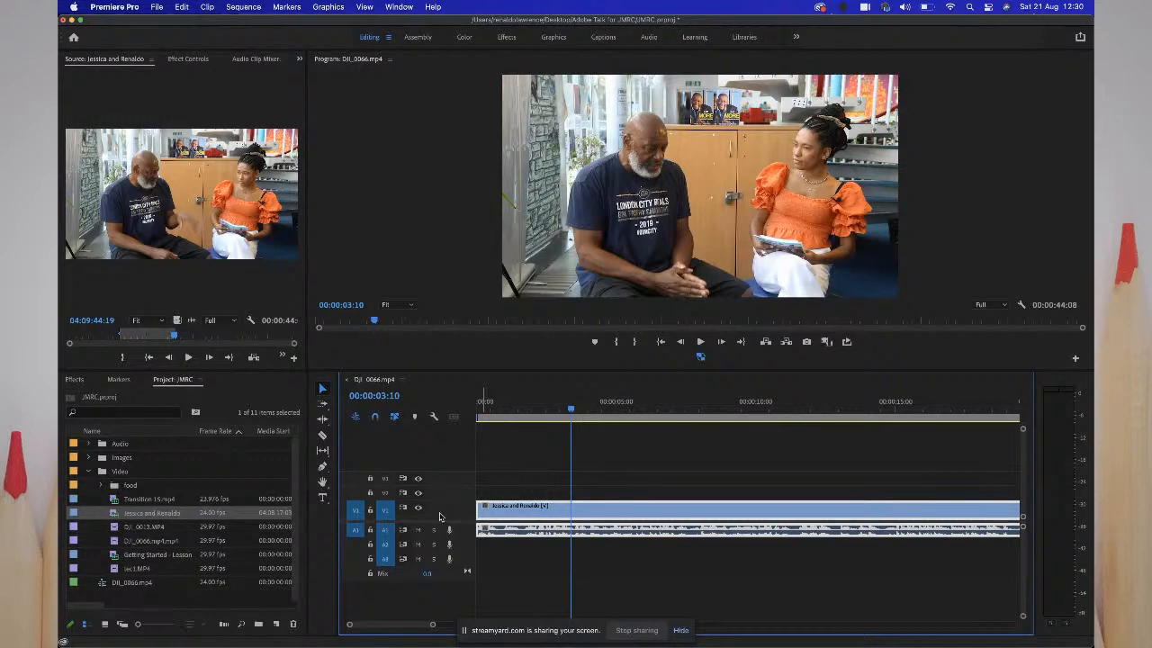
scroll(440, 515, "up", 1)
scroll(440, 515, "up", 4)
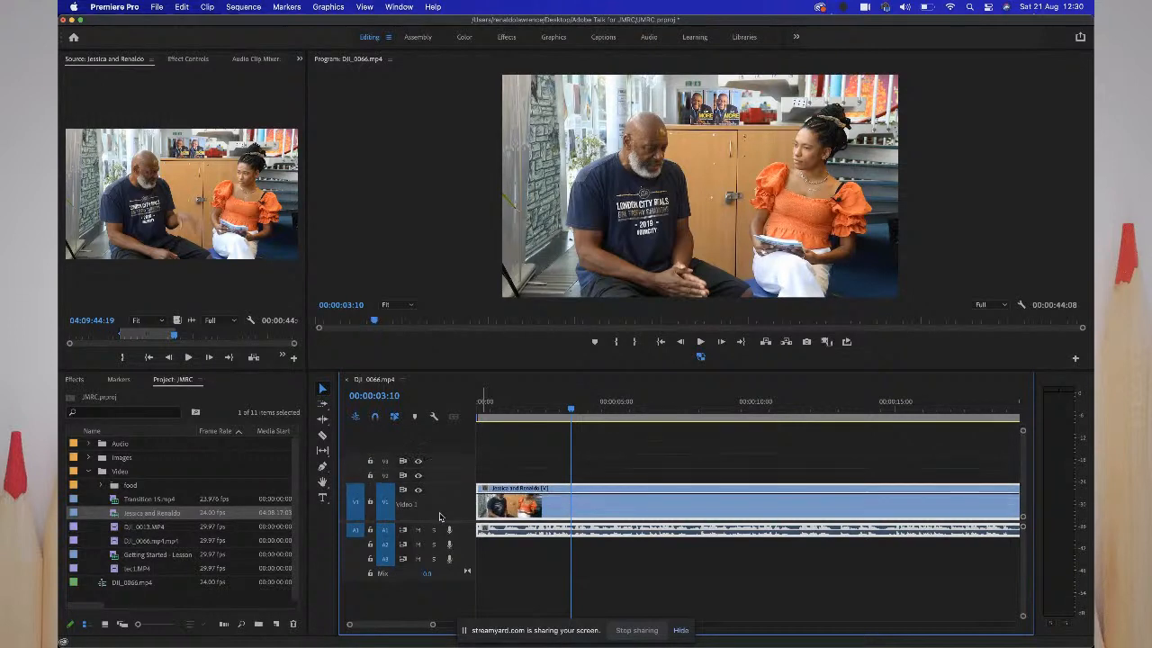
scroll(440, 516, "up", 1)
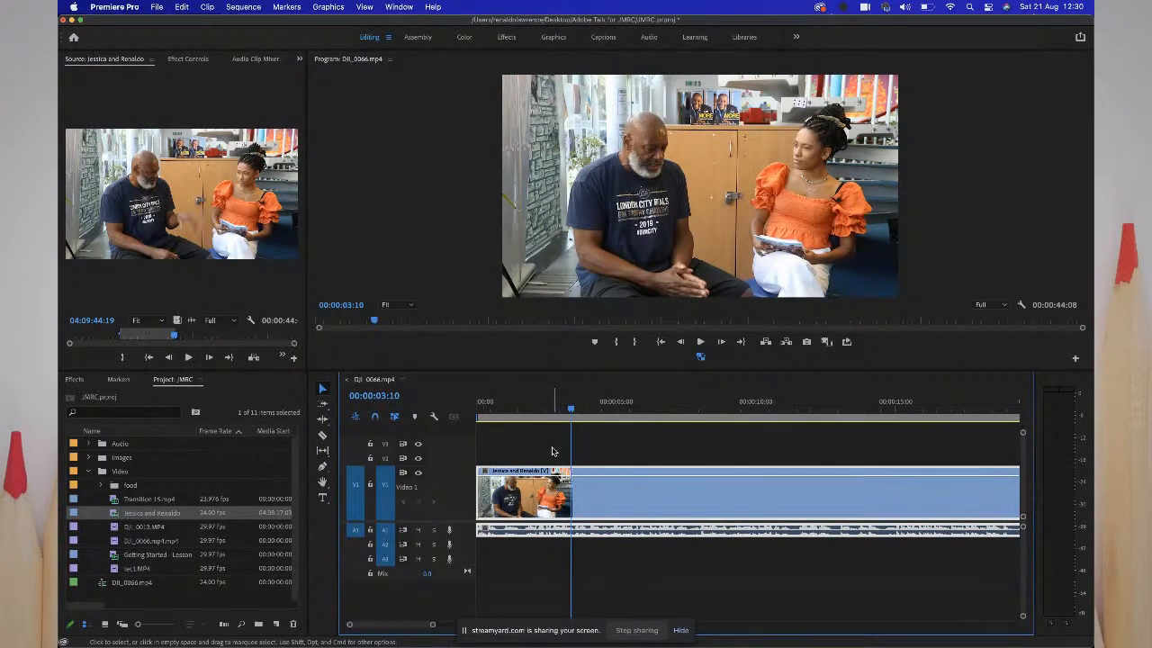
- Delete the interview clip from the sequence and add only the marked section's audio to track A2
left_click_drag(538, 441, 646, 561)
key("Delete")
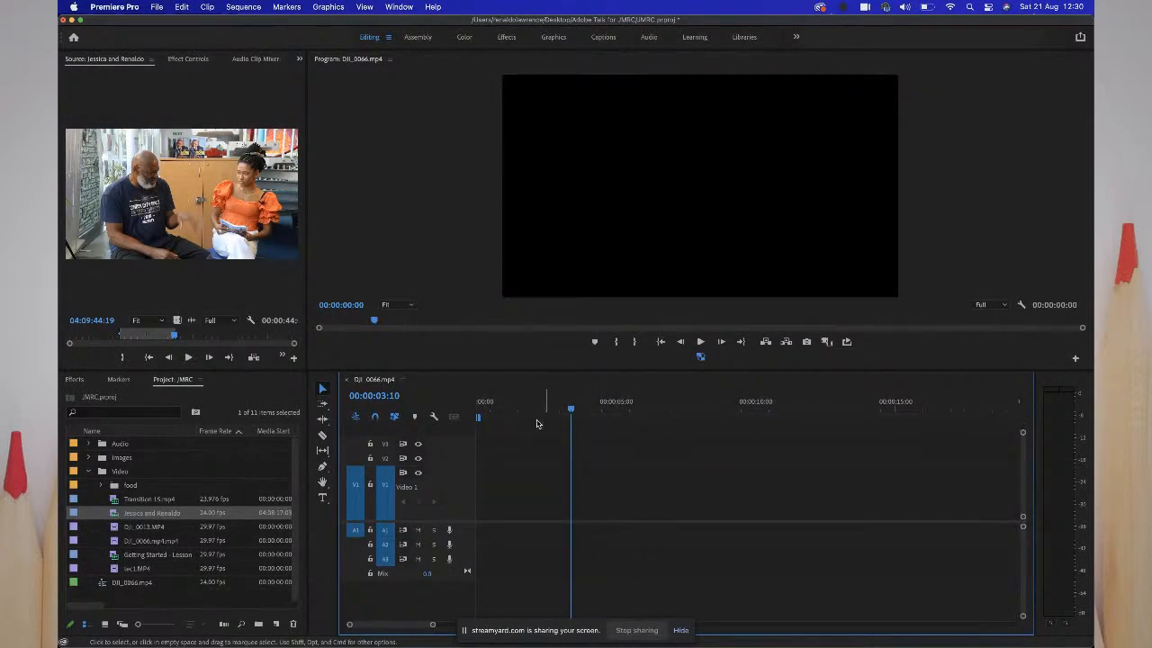
left_click(184, 321)
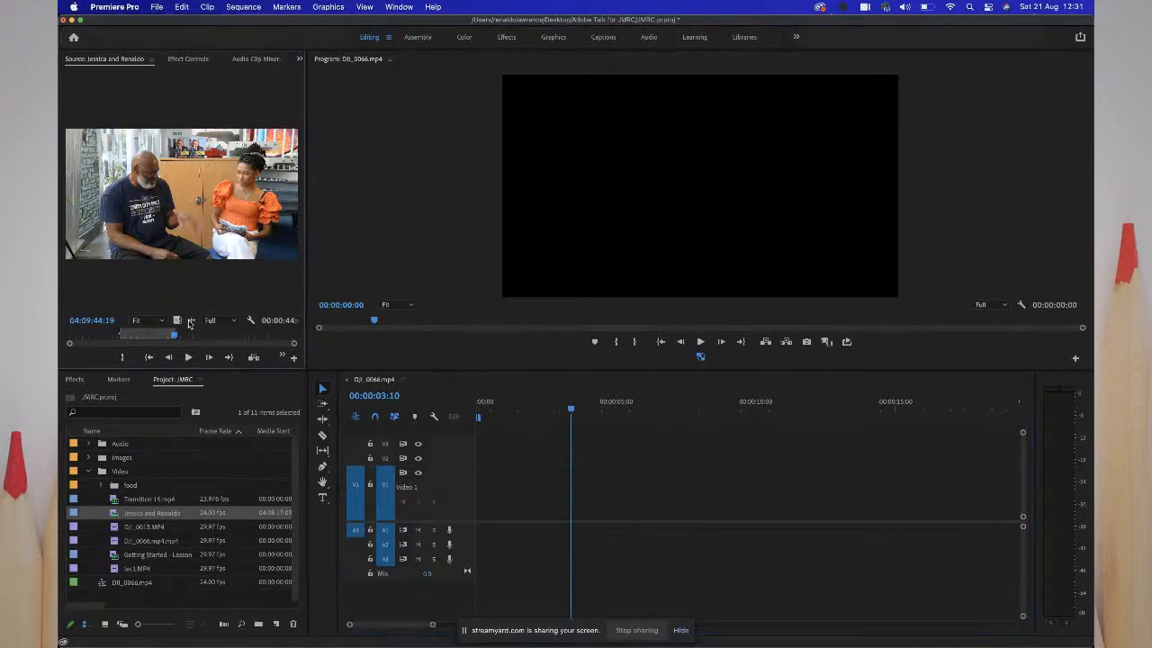
left_click_drag(390, 490, 492, 543)
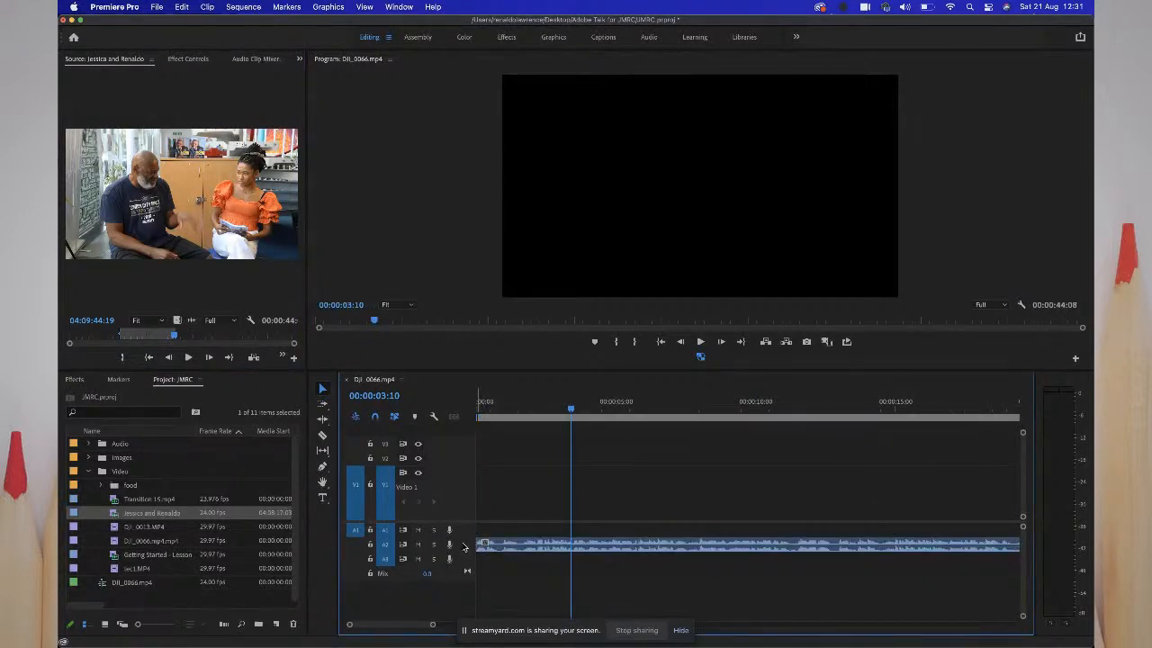
- Increase the Audio 2 track's height to show the waveform, then delete the audio clip from the sequence
scroll(465, 548, "up", 5)
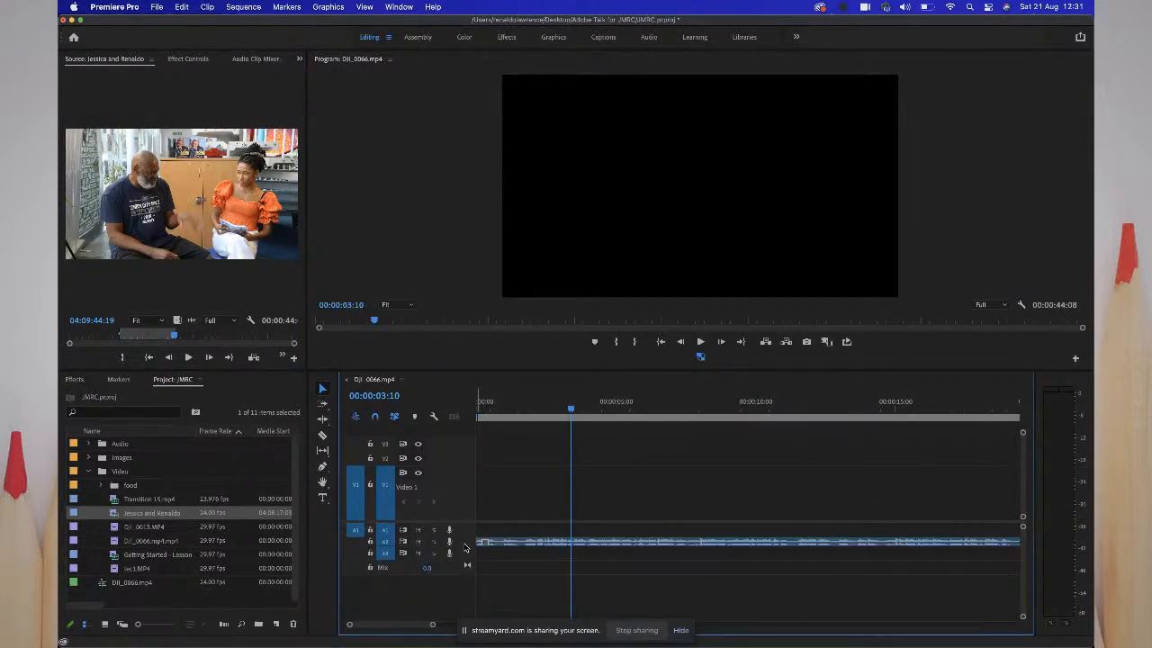
scroll(463, 548, "up", 2)
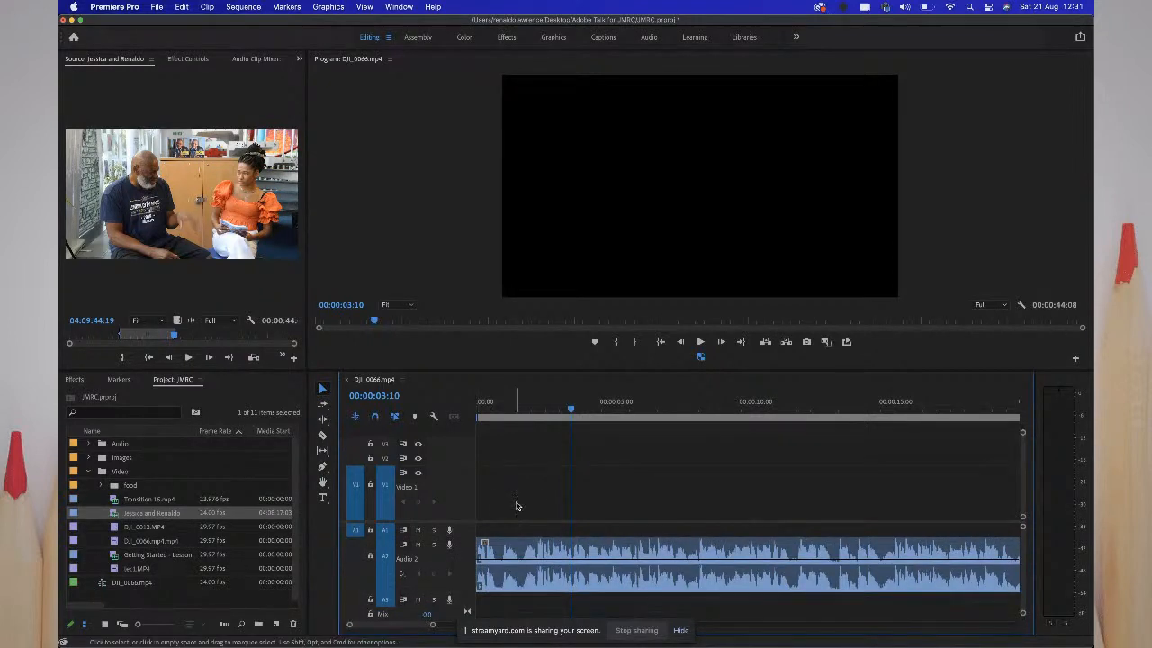
left_click_drag(516, 504, 587, 614)
key("Delete")
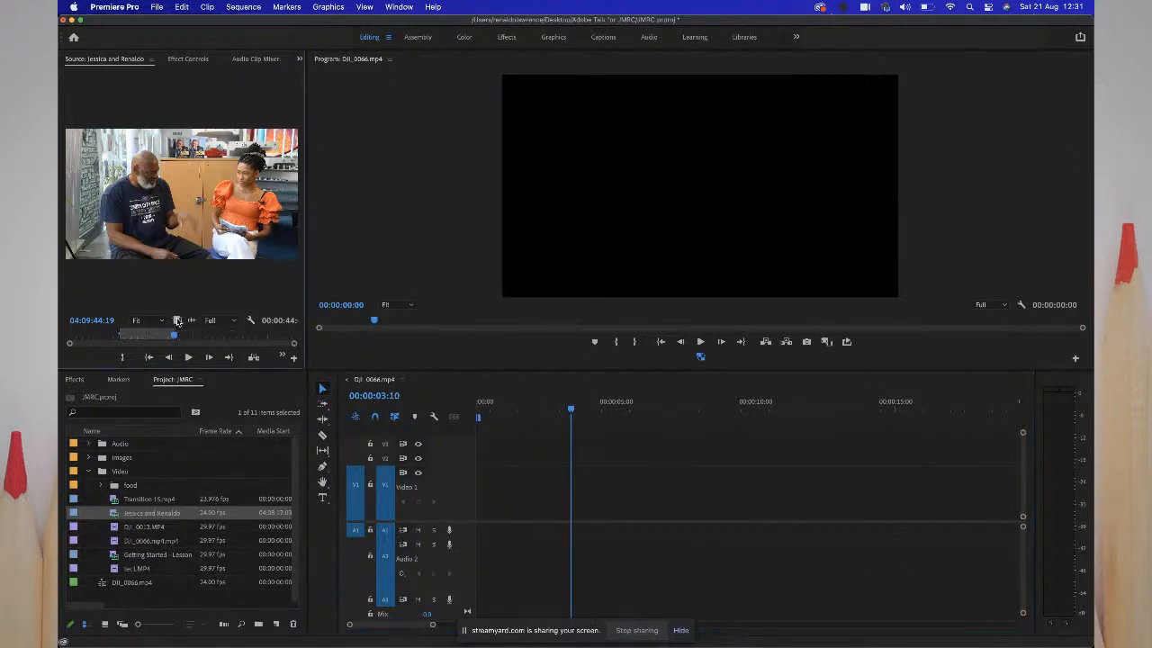
- Place only the marked section's video on Video 1, play it from the start, and undo the placement
left_click_drag(177, 320, 476, 522)
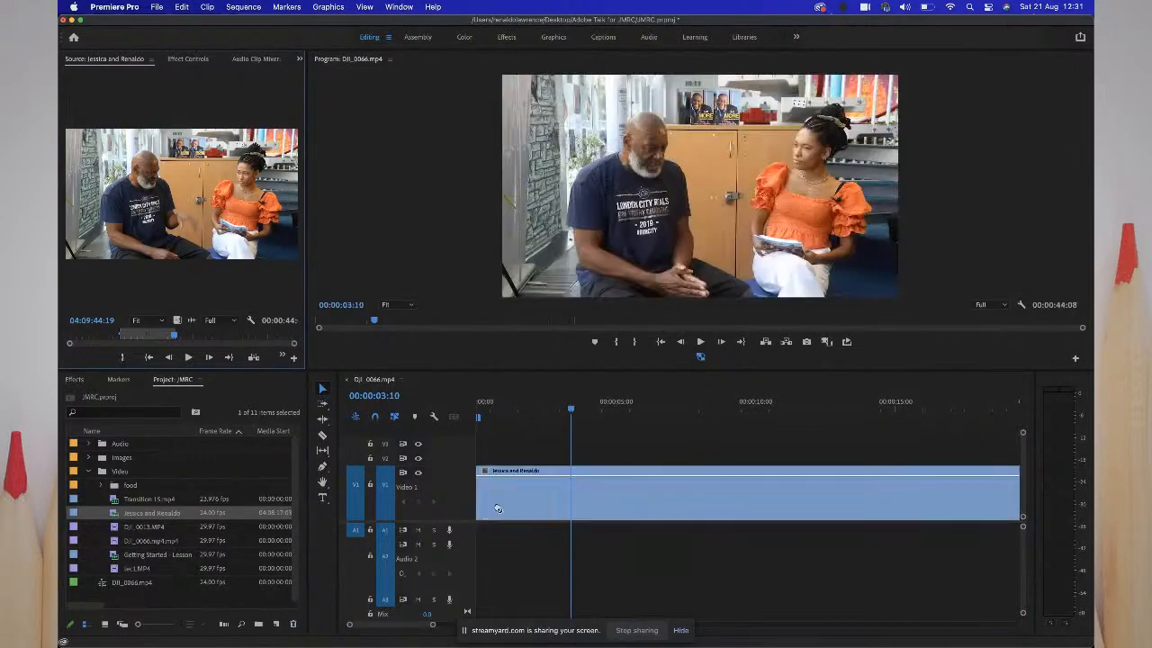
left_click_drag(570, 413, 475, 410)
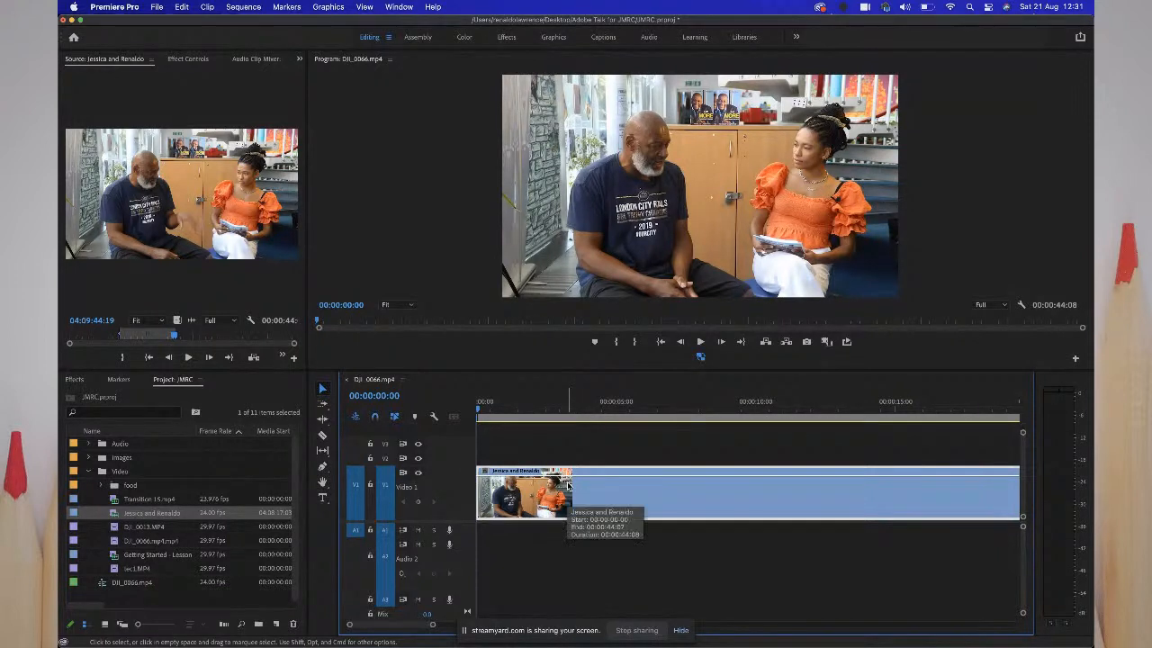
key("space")
key("super+z")
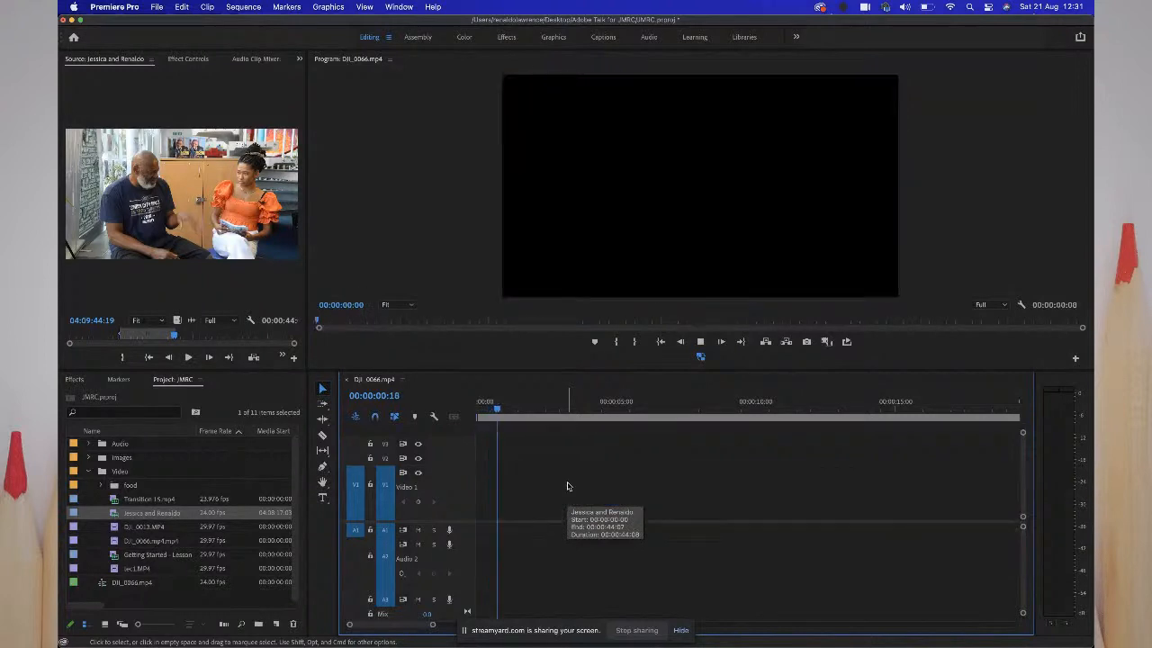
key("space")
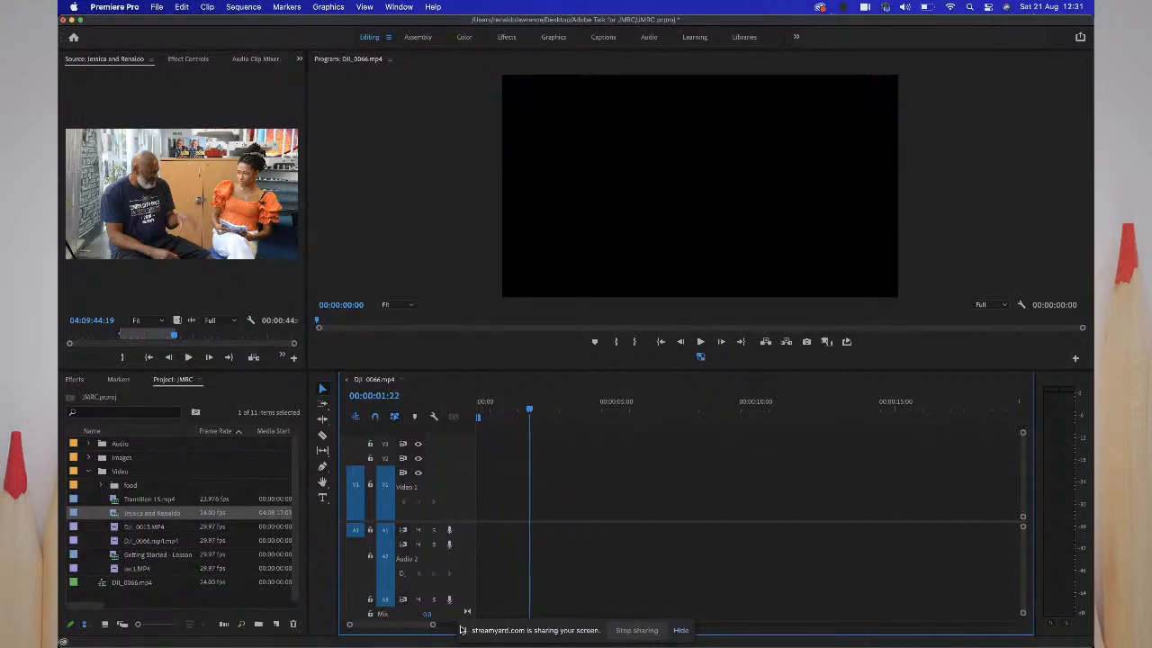
- Place the marked interview section with video and audio just after the sequence's one-second mark, and move the screen-sharing bar off the timeline
left_click_drag(433, 627, 363, 628)
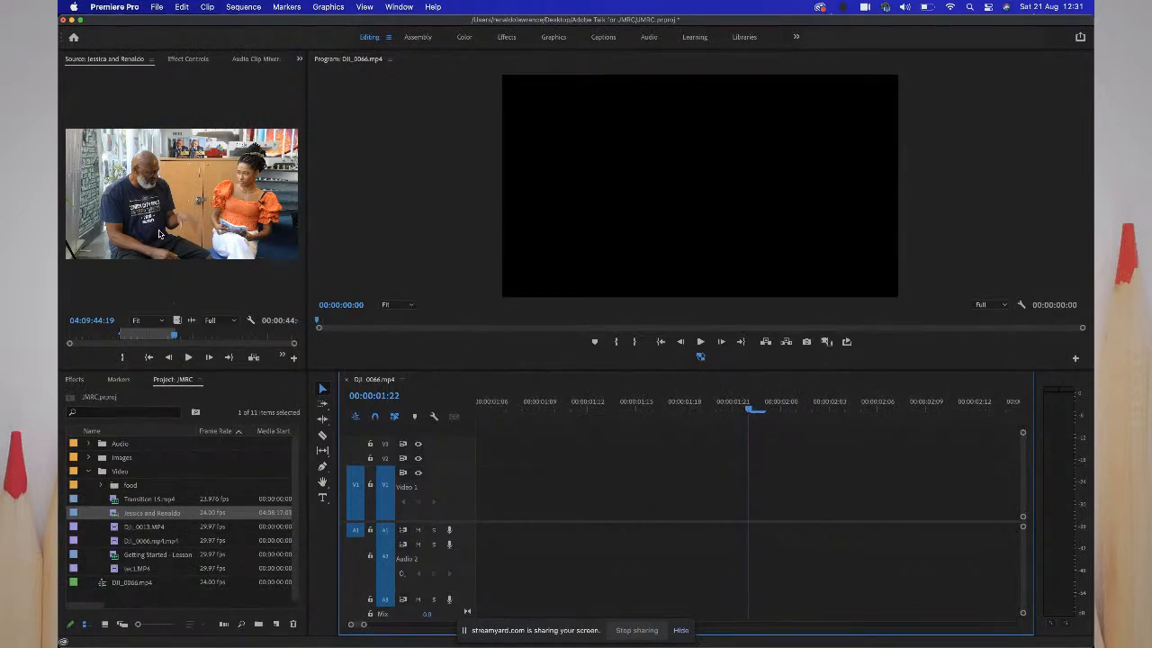
left_click_drag(158, 233, 471, 505)
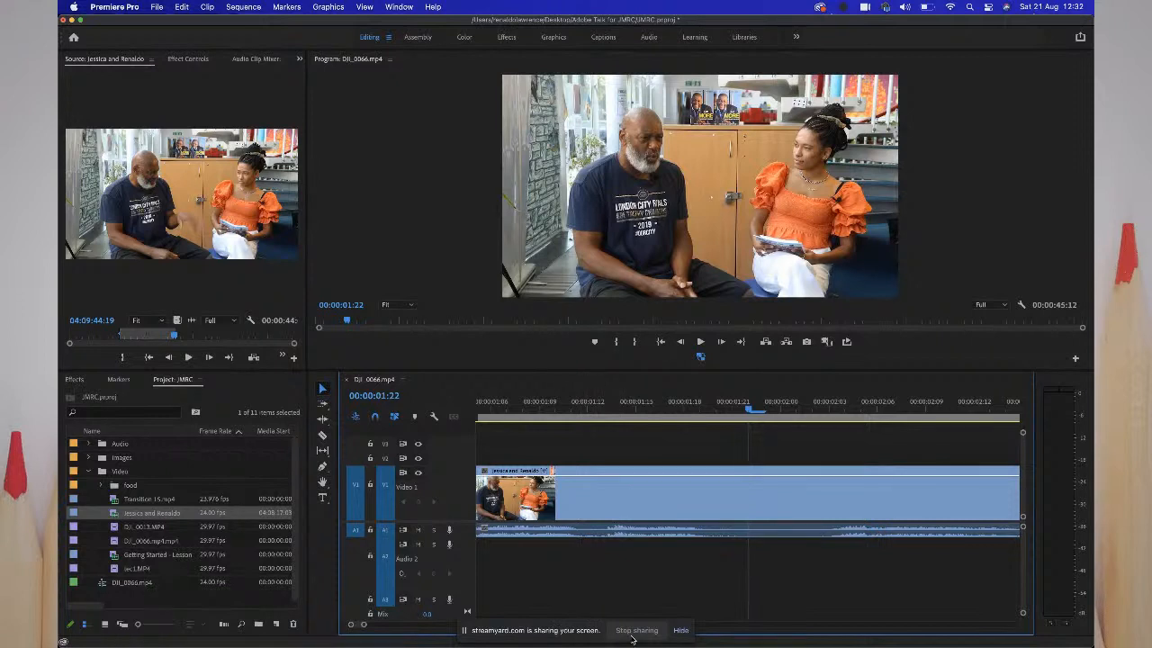
left_click_drag(587, 630, 920, 174)
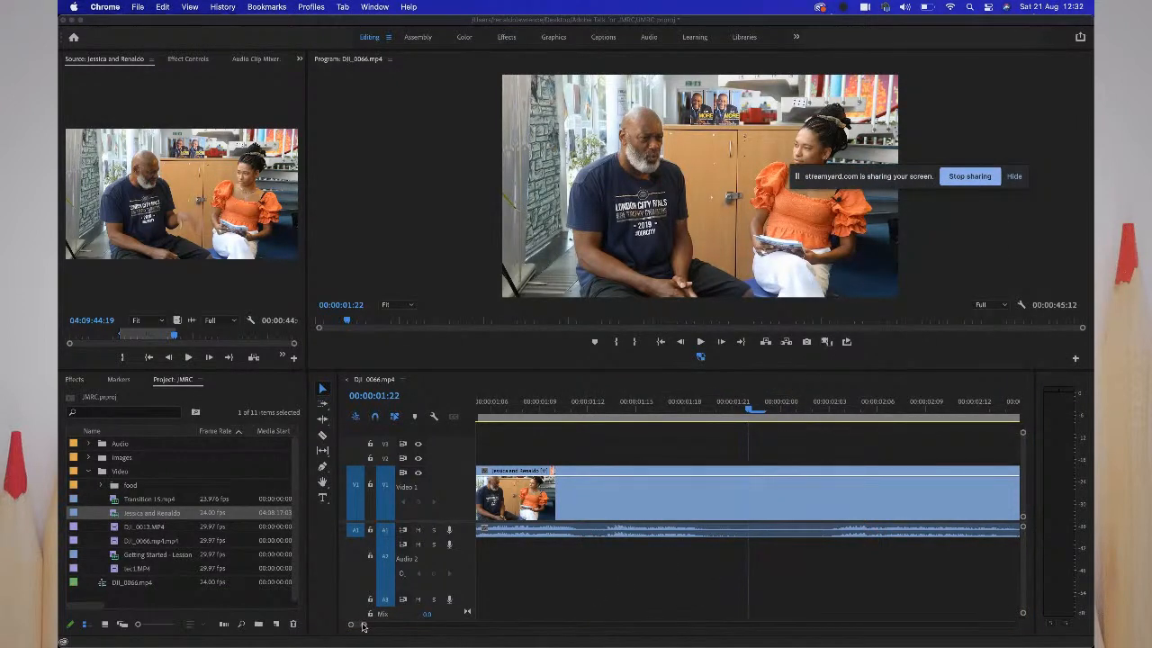
- Ripple delete the gap before the interview clip and return the playhead to the start of the sequence
left_click_drag(364, 627, 500, 616)
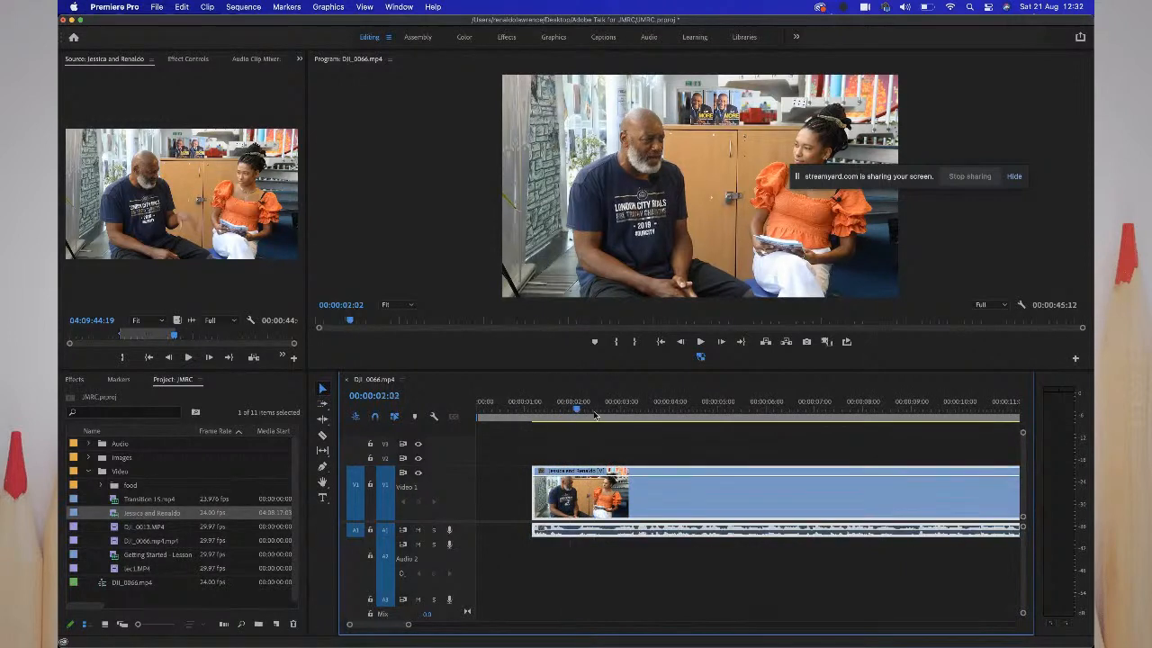
left_click(589, 481)
left_click(568, 419)
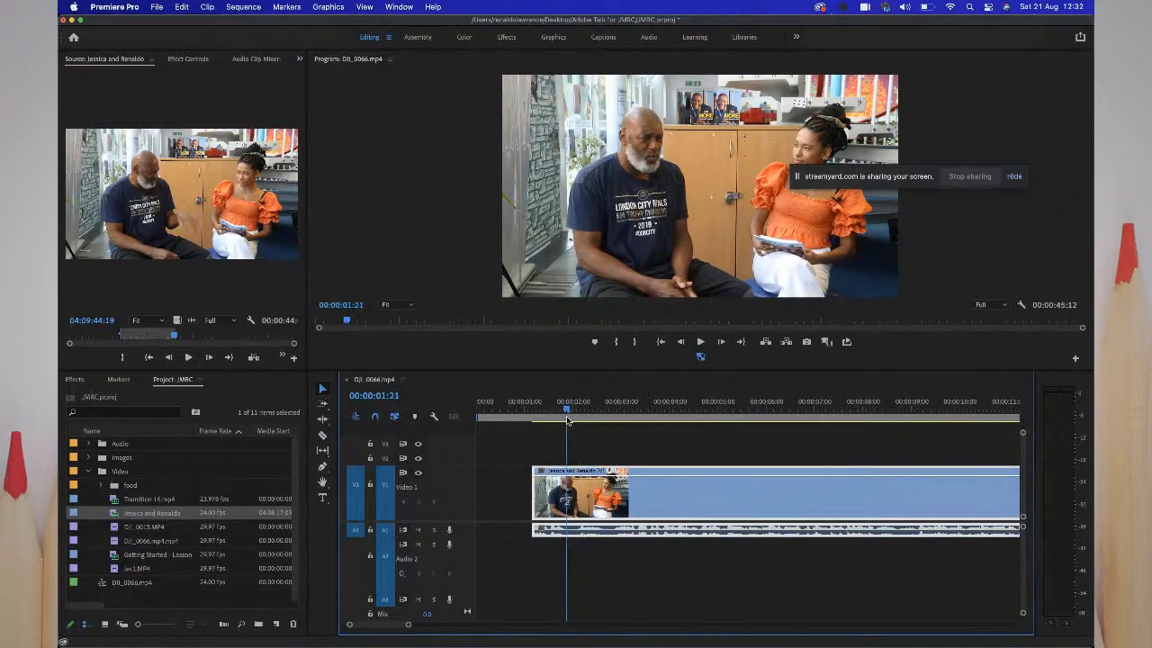
right_click(505, 486)
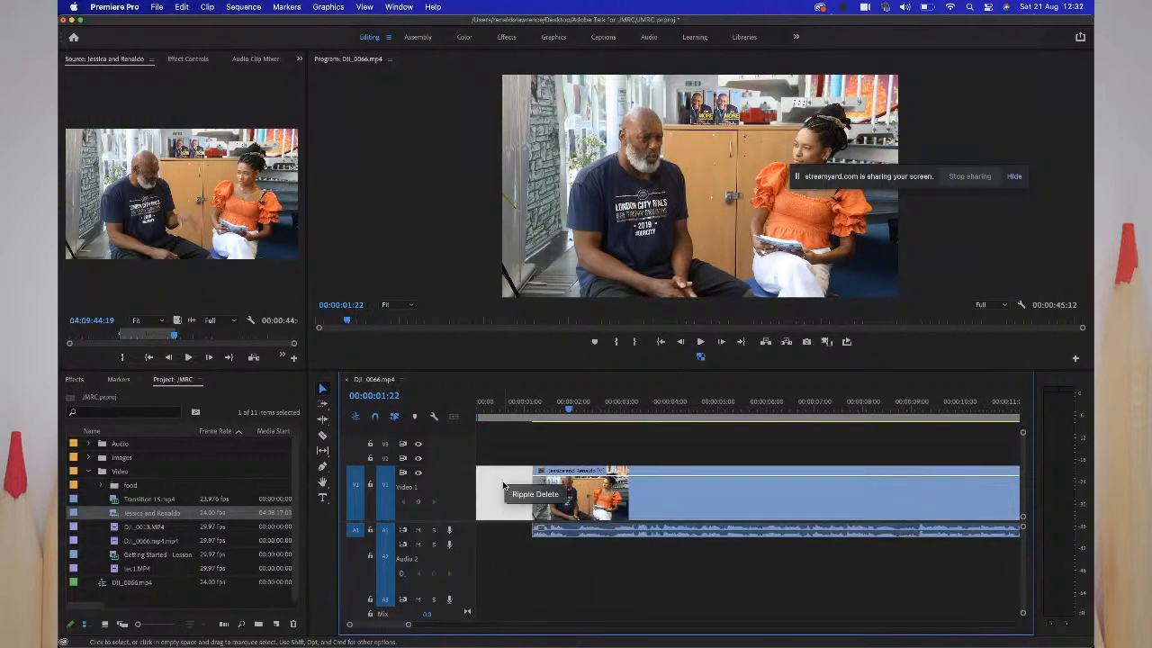
left_click(515, 494)
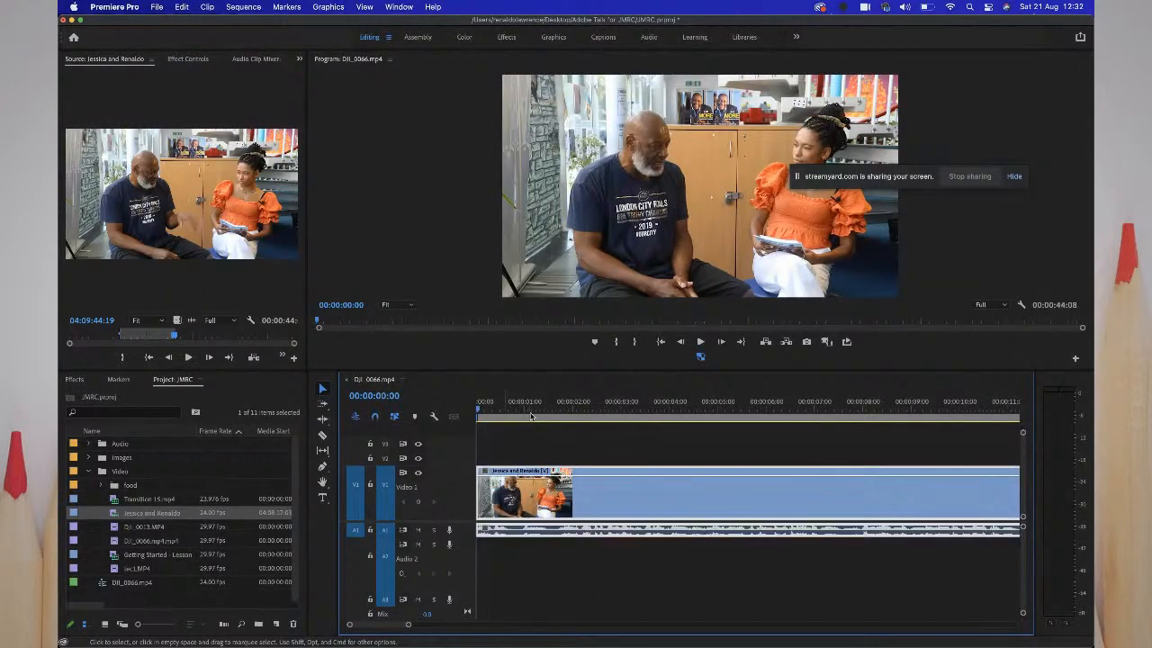
left_click(483, 411)
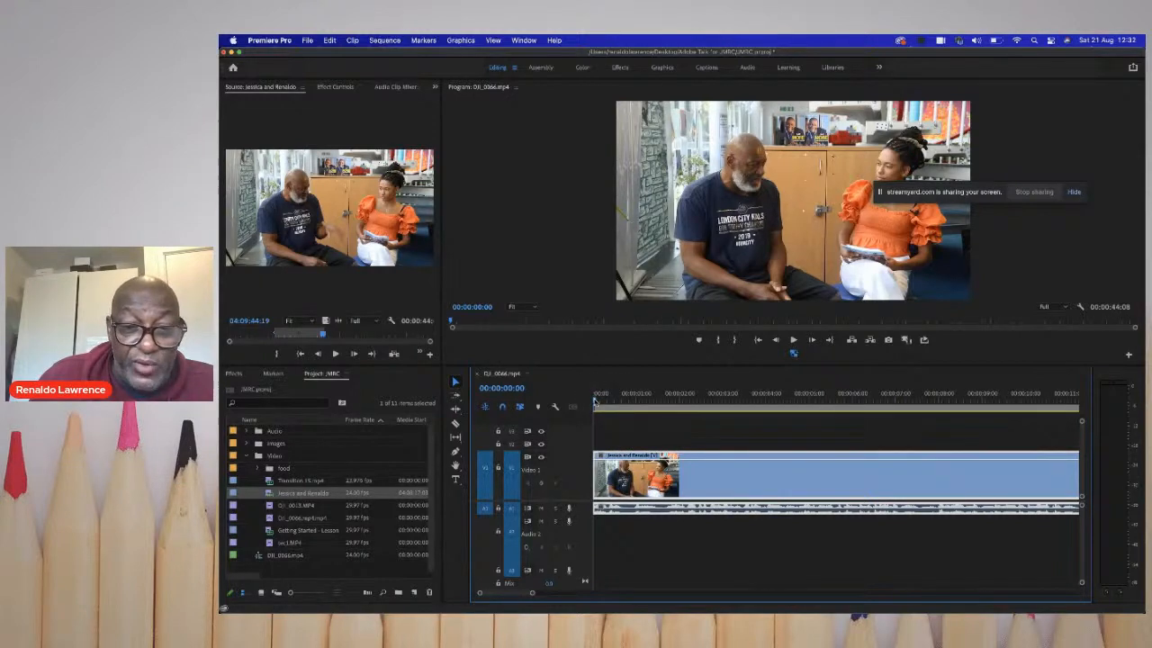
- Replace the interview clip in the sequence with a fresh placement of the marked section and play it from the start
left_click_drag(595, 401, 638, 409)
left_click_drag(527, 419, 525, 416)
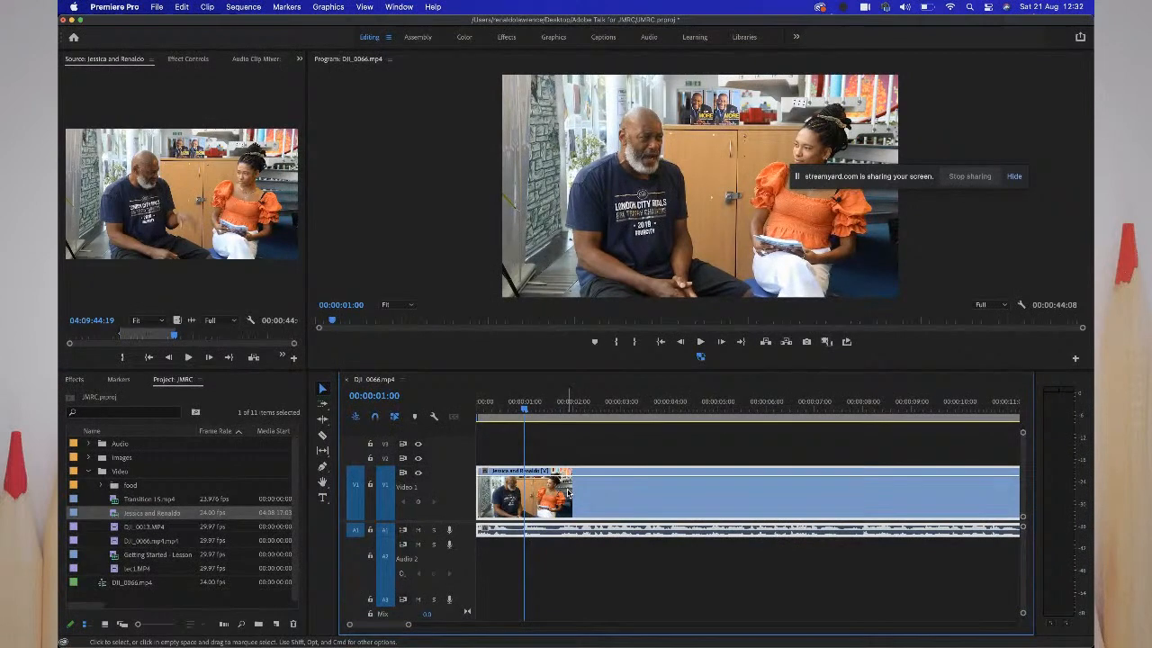
key("Delete")
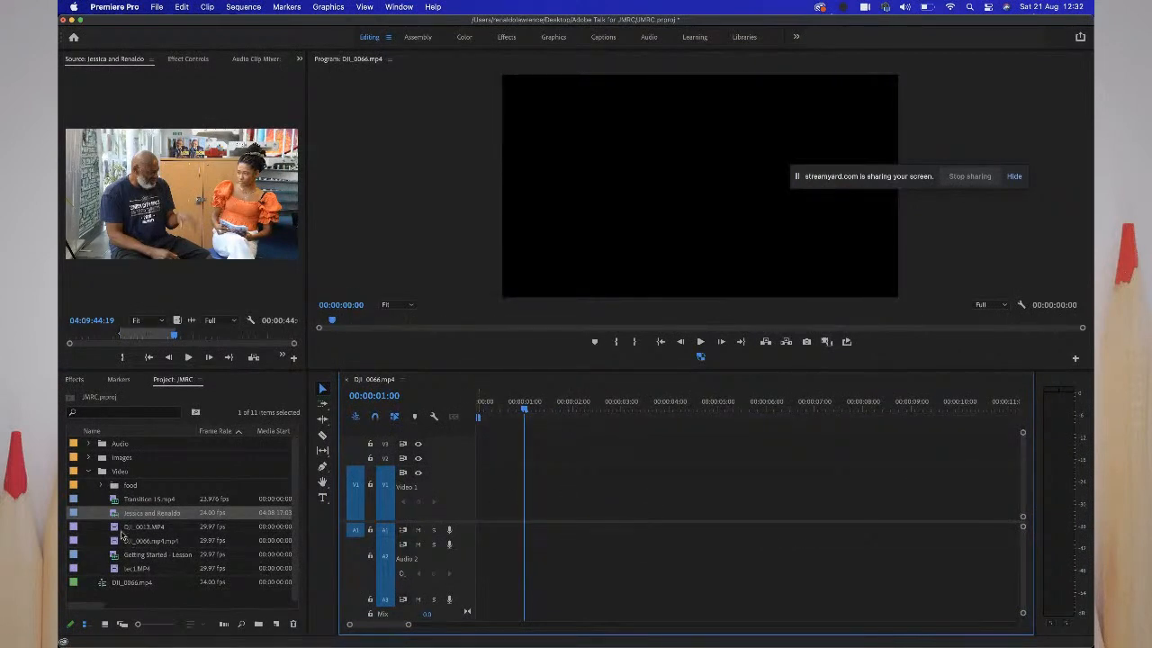
left_click_drag(117, 520, 508, 520)
left_click_drag(524, 409, 467, 412)
key("space")
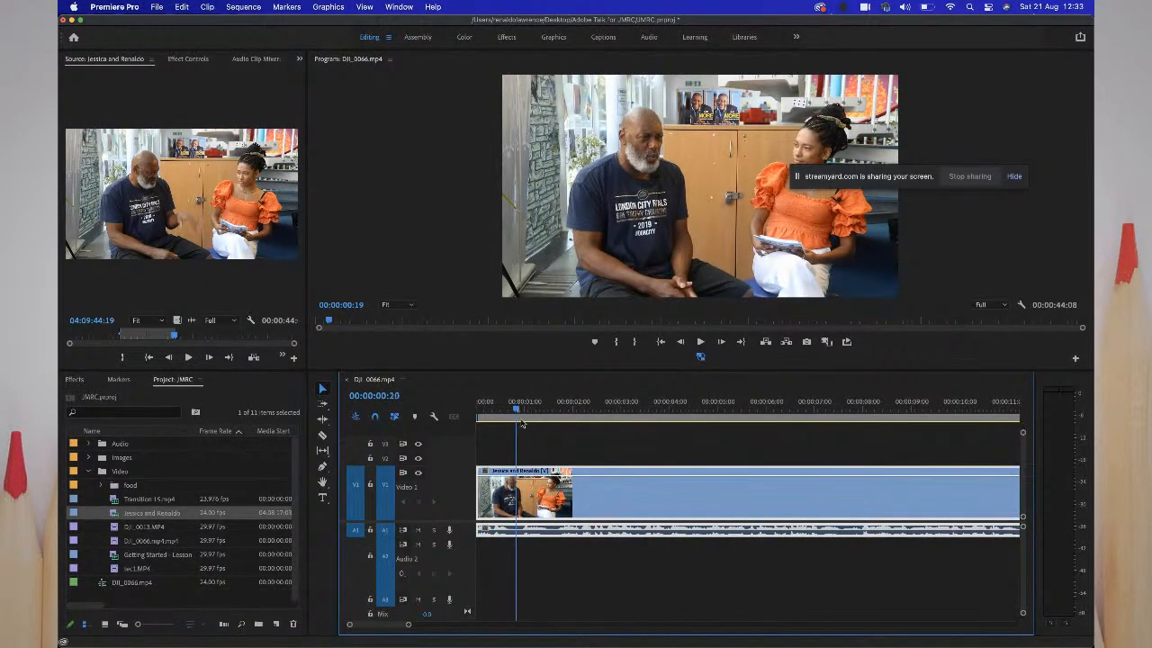
- Ripple trim the interview clip's beginning up to 00:00:01:12 and cut off its end at 00:00:06:10
mouse_move(562, 429)
left_mouse_down()
mouse_move(548, 428)
mouse_move(574, 429)
mouse_move(548, 430)
left_mouse_up()
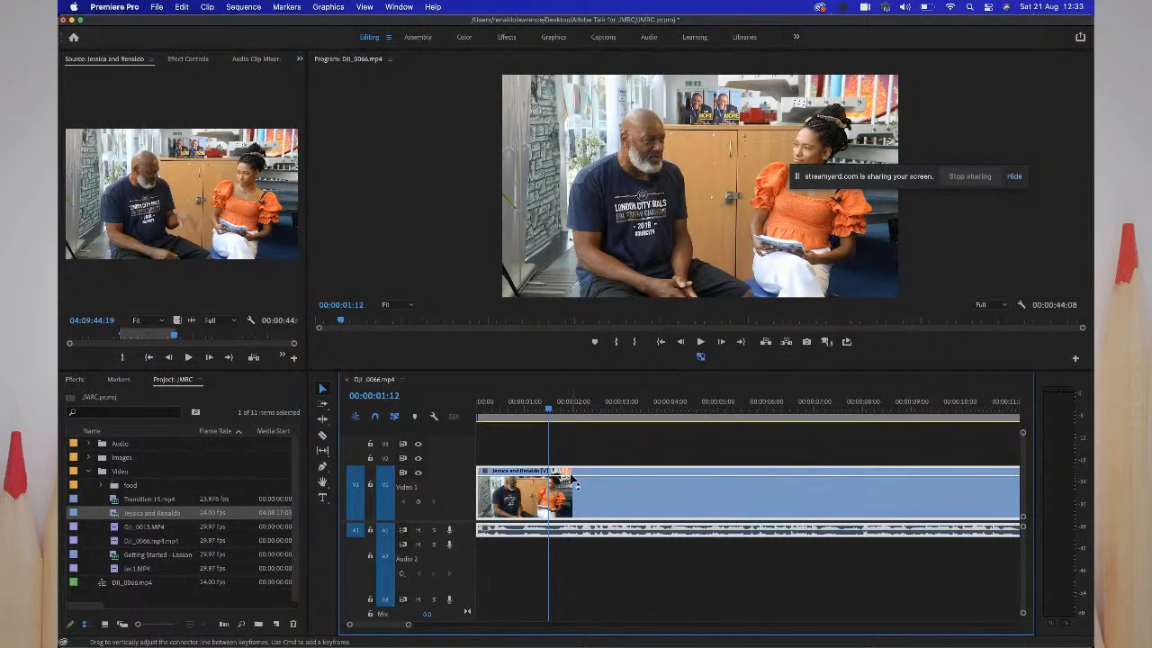
key("Home")
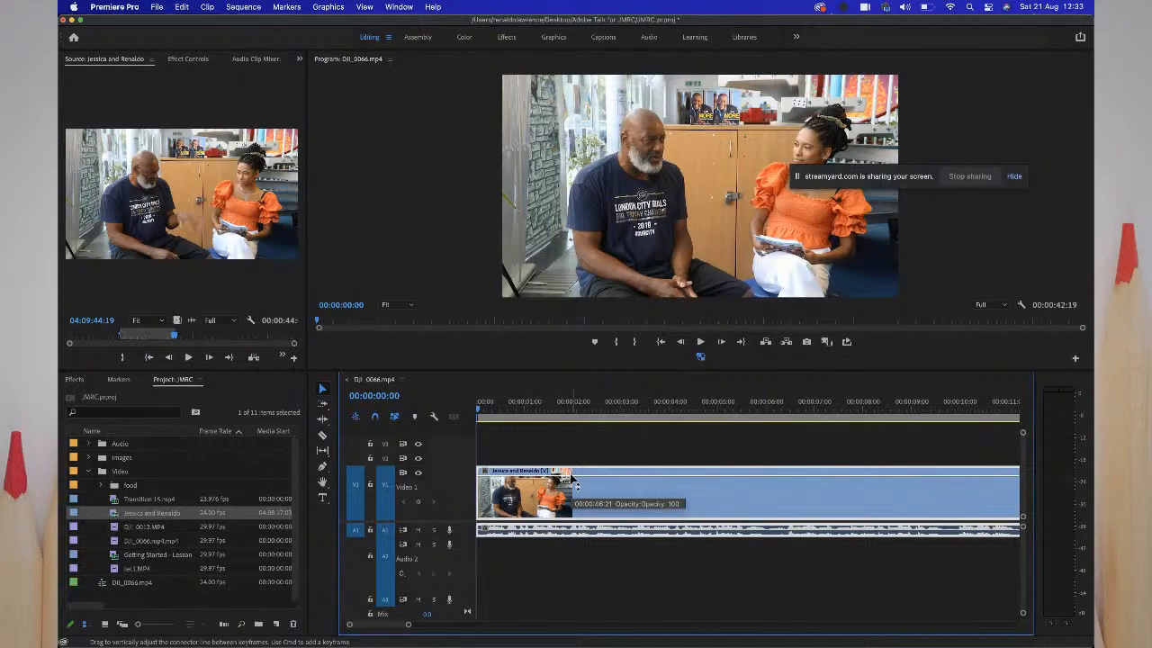
left_click(481, 410)
left_click_drag(480, 410, 783, 467)
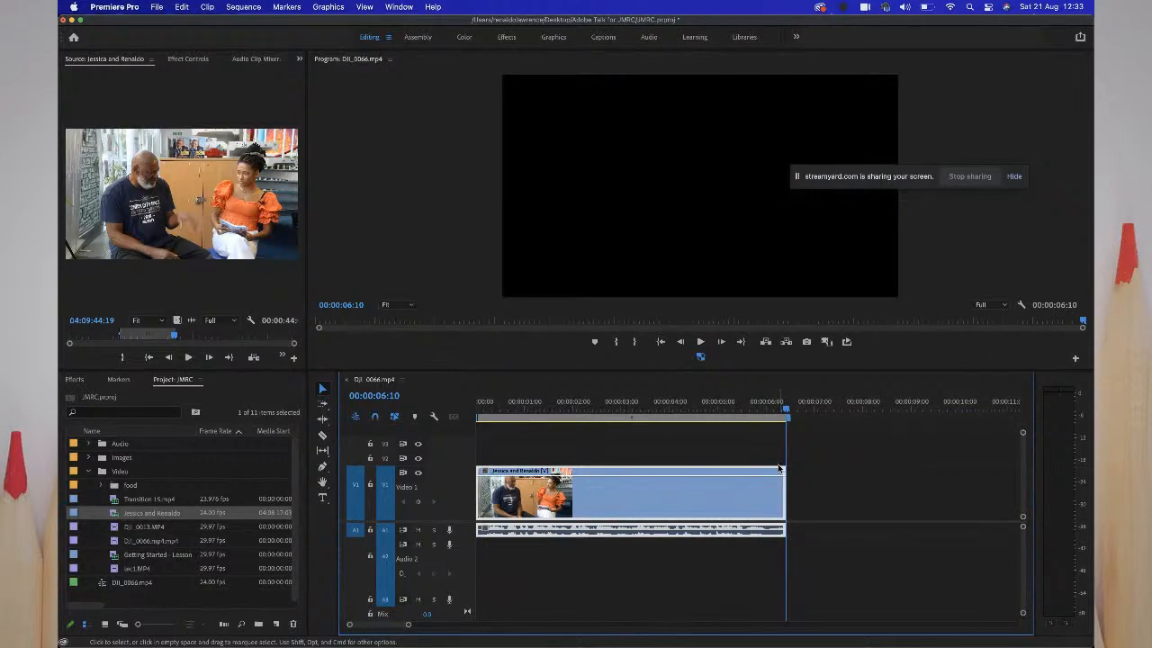
- Extend the interview clip's end to 00:00:10:20
left_click_drag(643, 408, 544, 410)
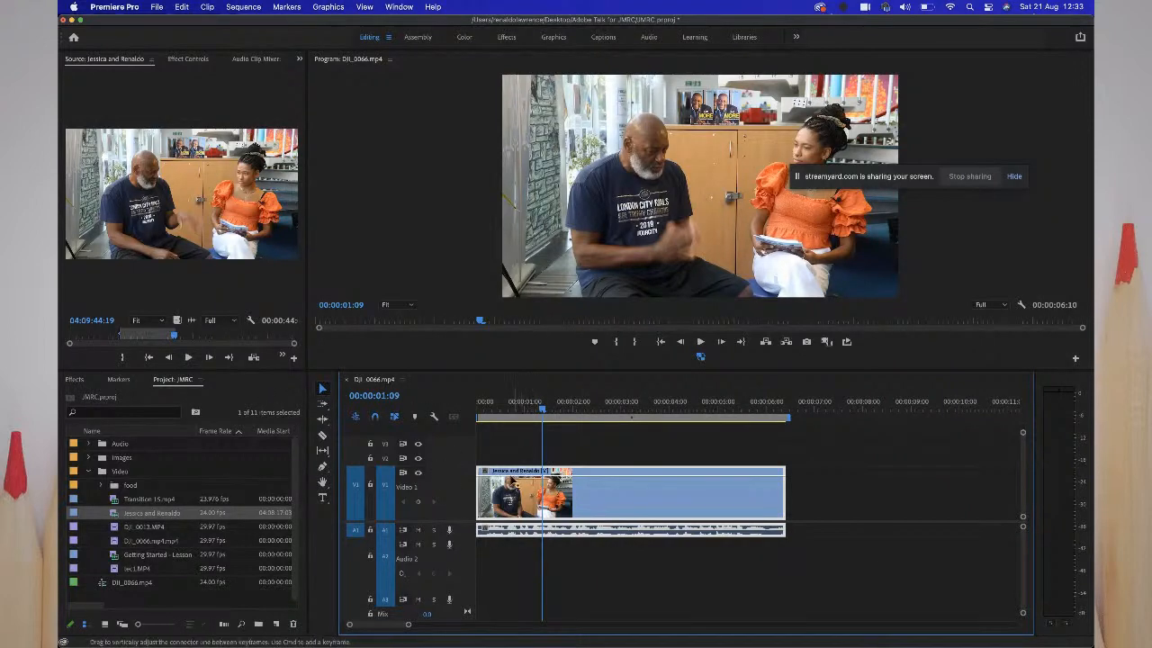
left_click_drag(780, 495, 997, 495)
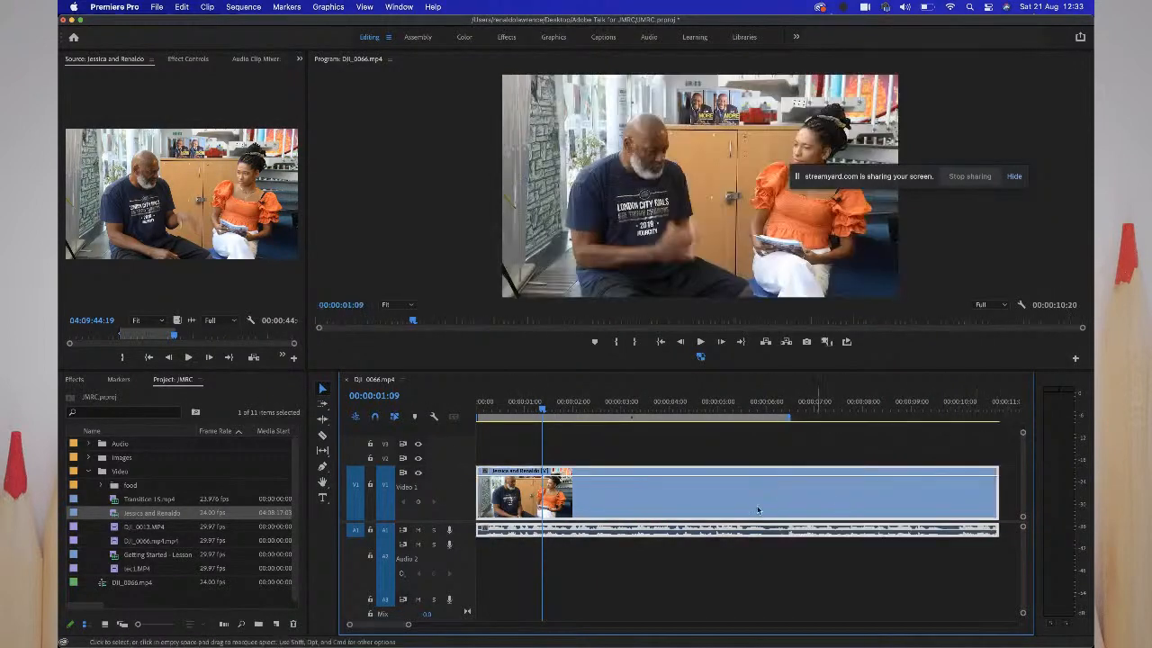
- Split the interview clip with the Razor tool at 00:00:01:02 and 00:00:03:15
left_click(529, 403)
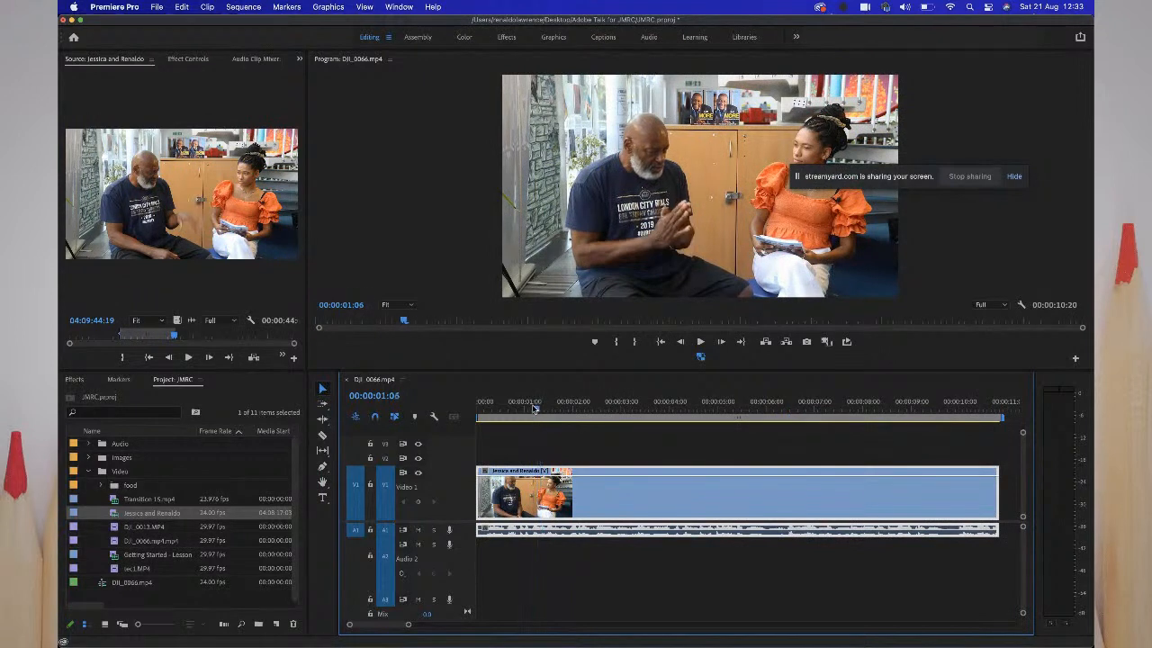
key("c")
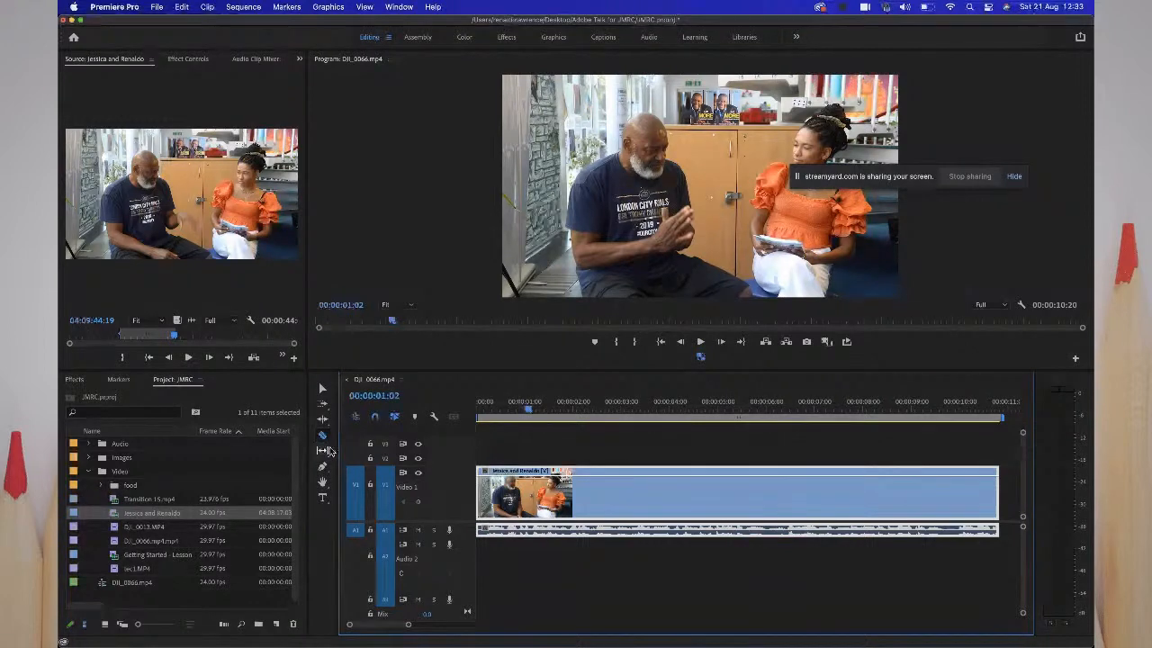
left_click(529, 493)
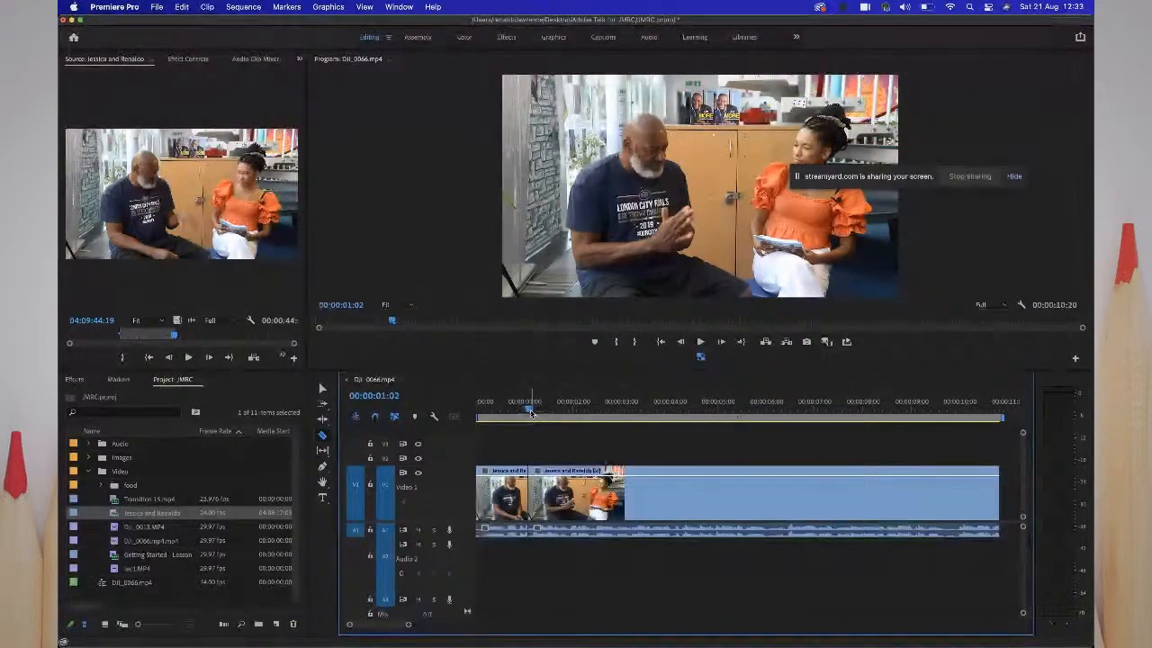
left_click_drag(532, 410, 653, 426)
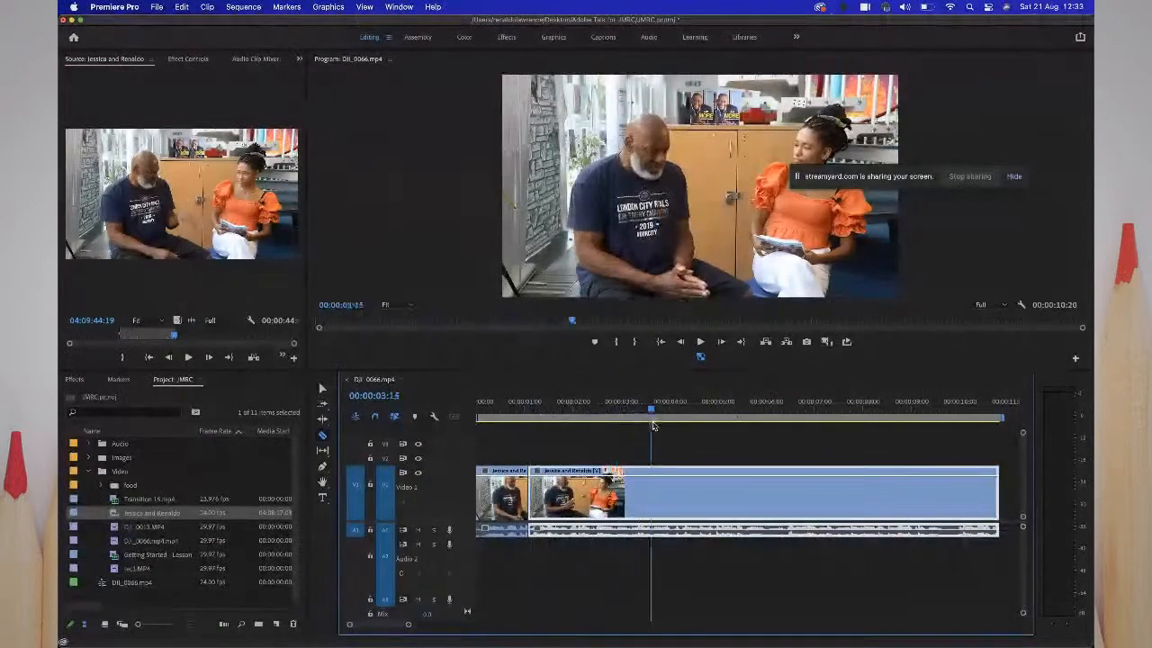
left_click(656, 491)
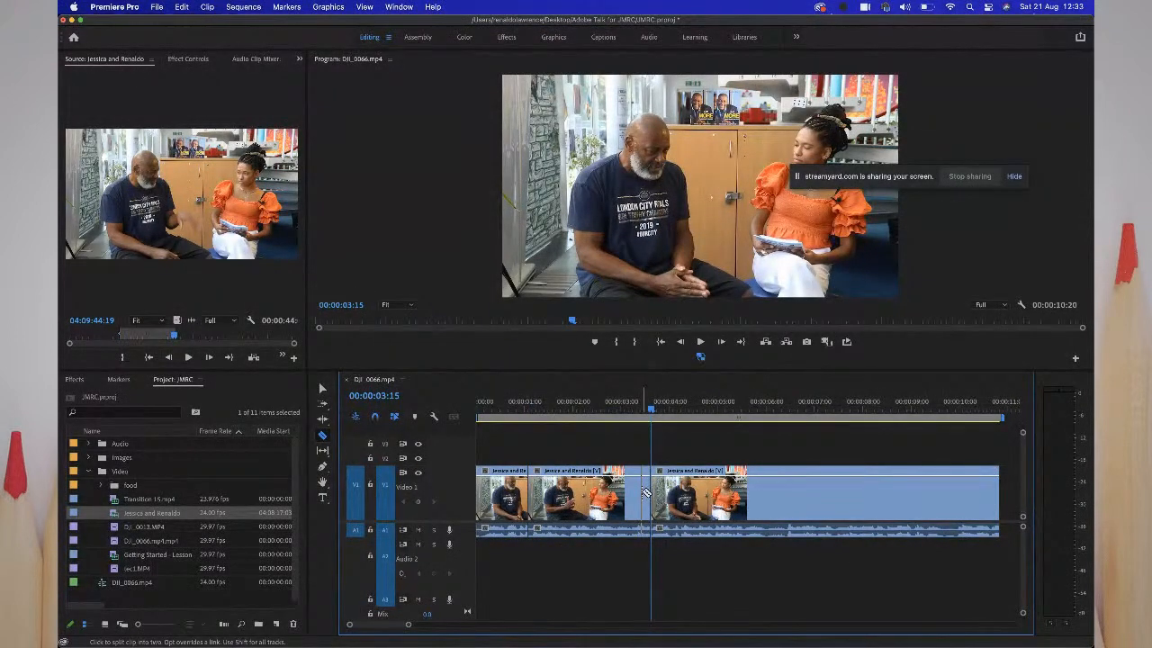
- Delete the middle section between the two cuts and ripple delete the gap it leaves
key("v")
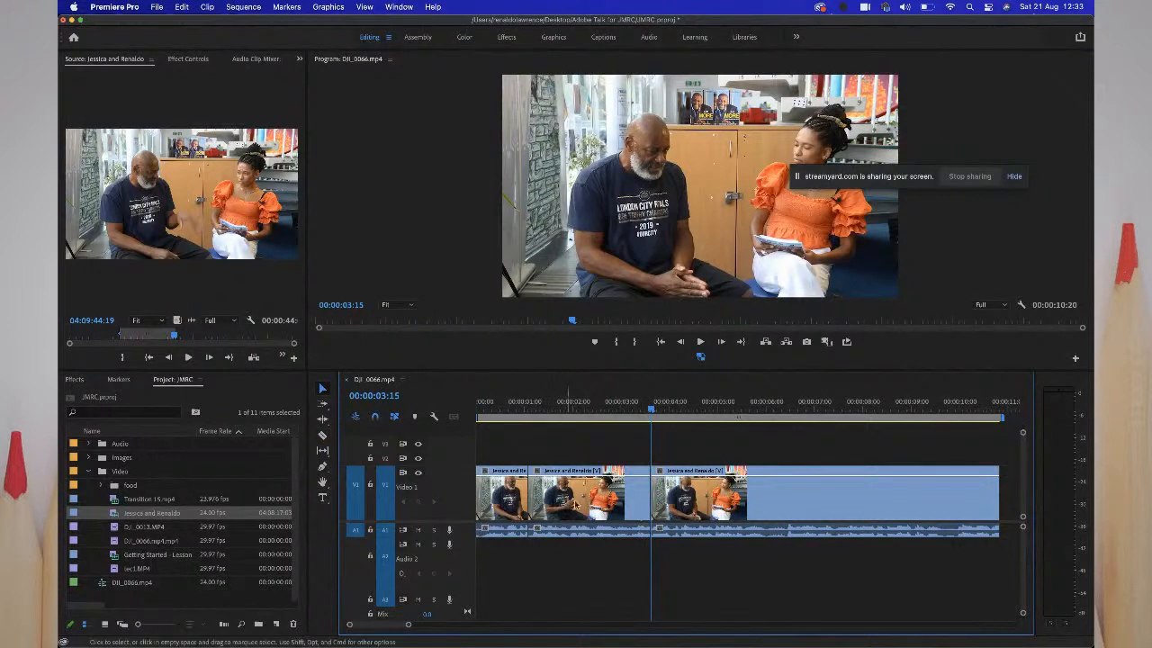
left_click(599, 504)
key("Delete")
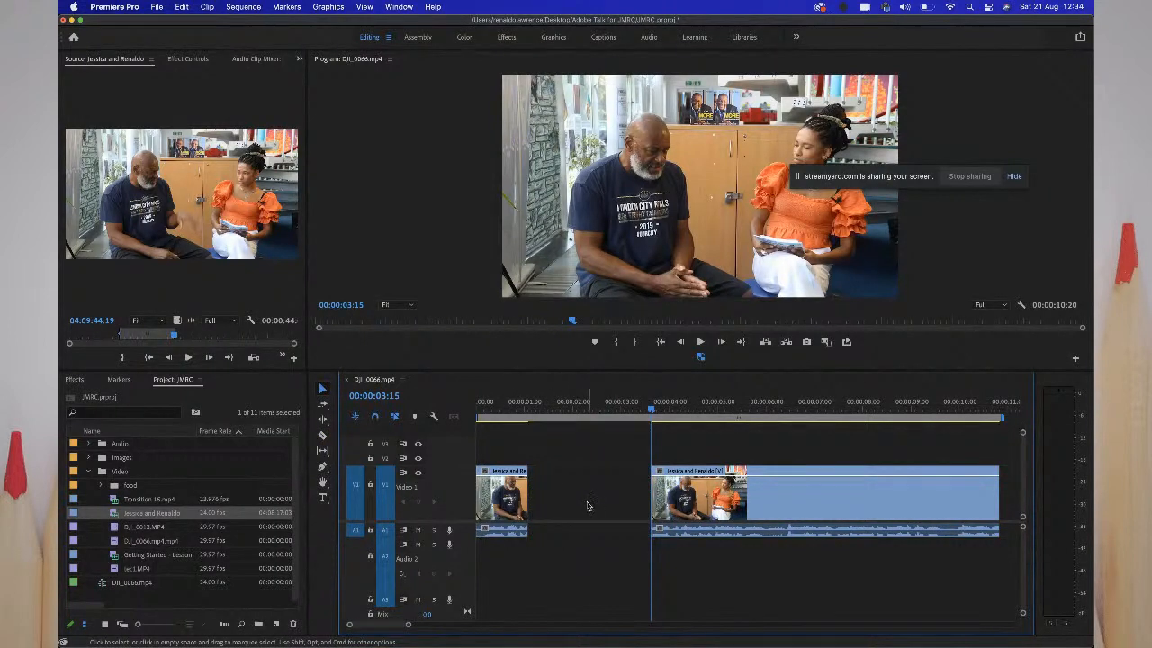
right_click(583, 500)
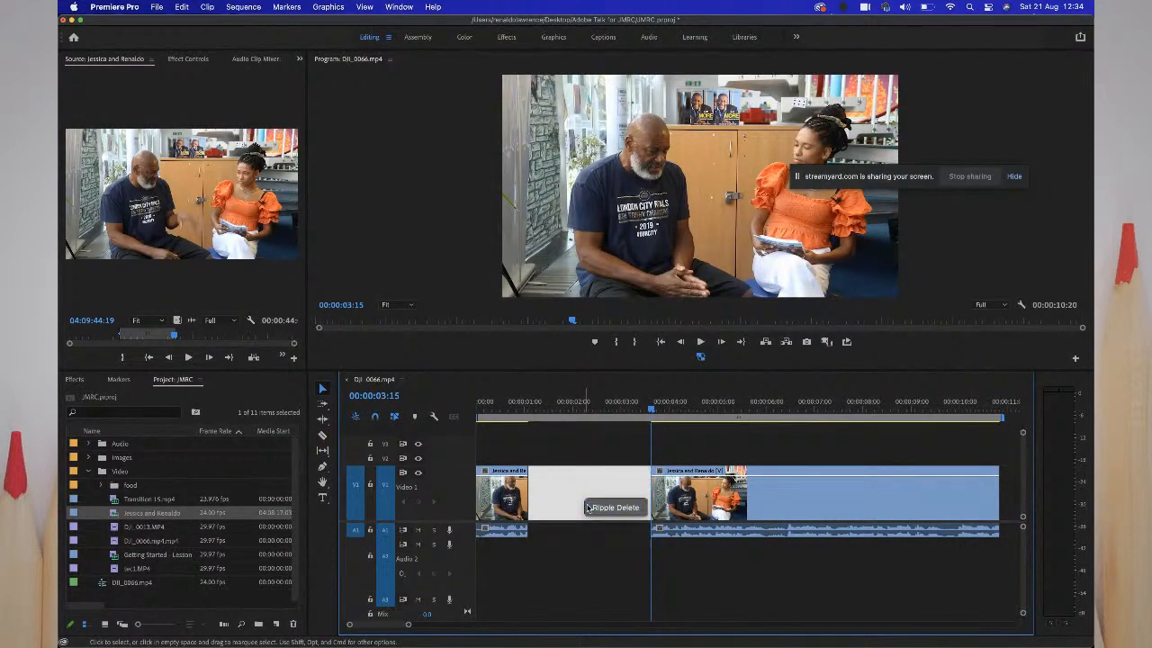
left_click(590, 507)
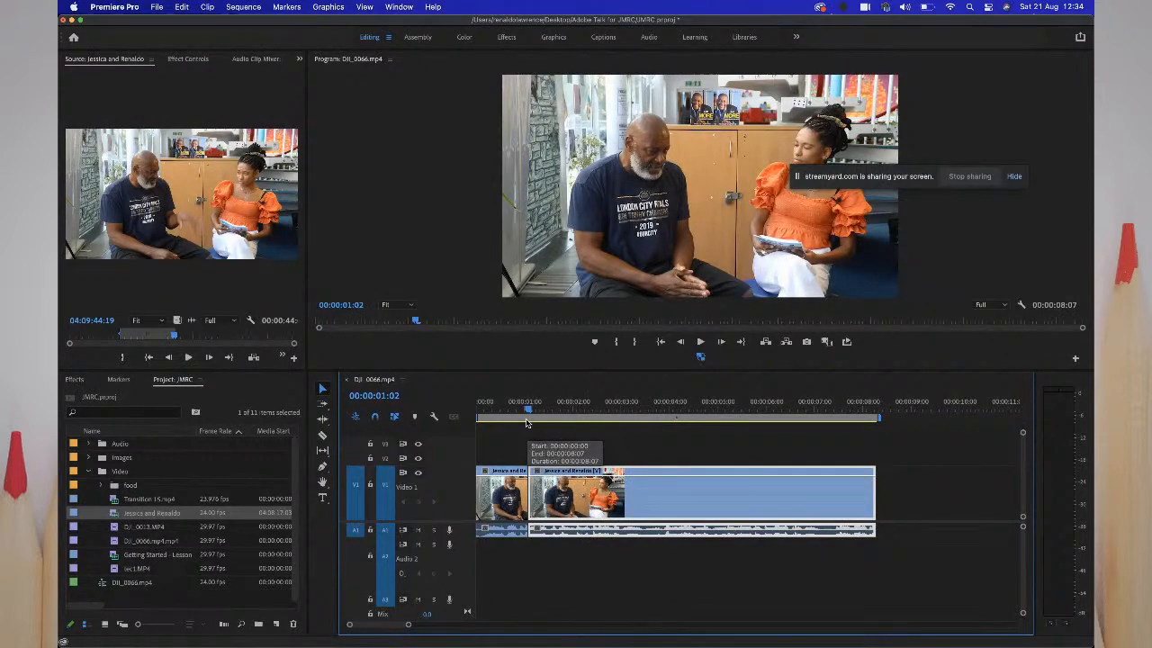
- Undo the middle section's removal and the second cut
key("super+z")
key("super+z")
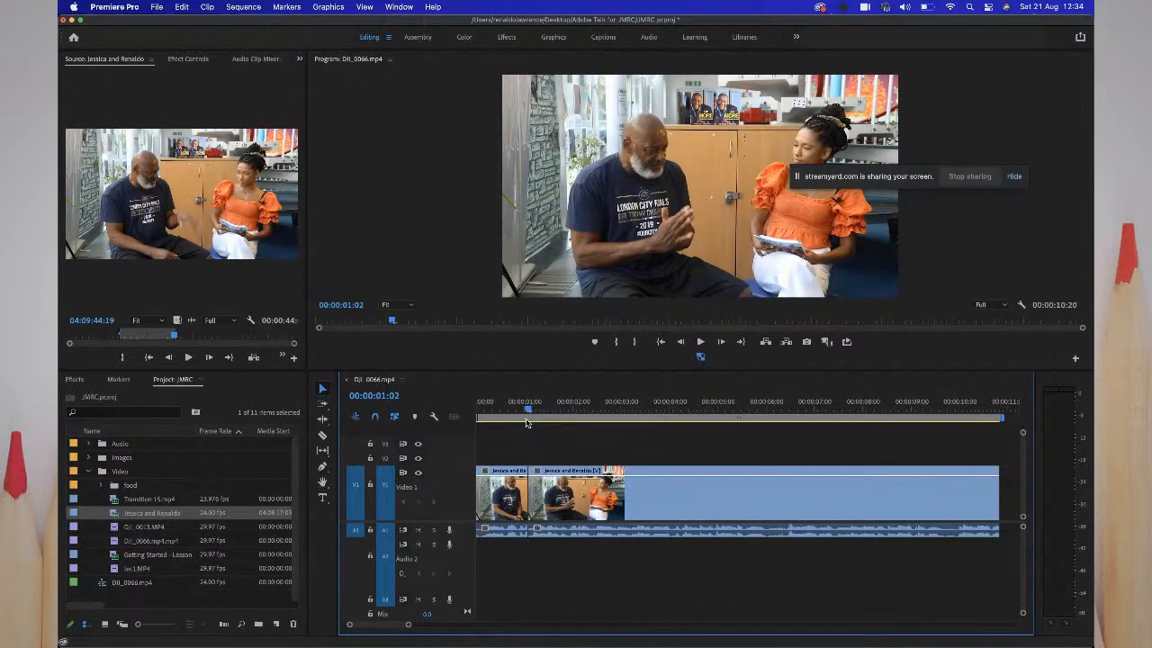
- Ripple trim the footage before the playhead repeatedly, removing the short first clip and shortening the start of the remaining clip
left_click(535, 412)
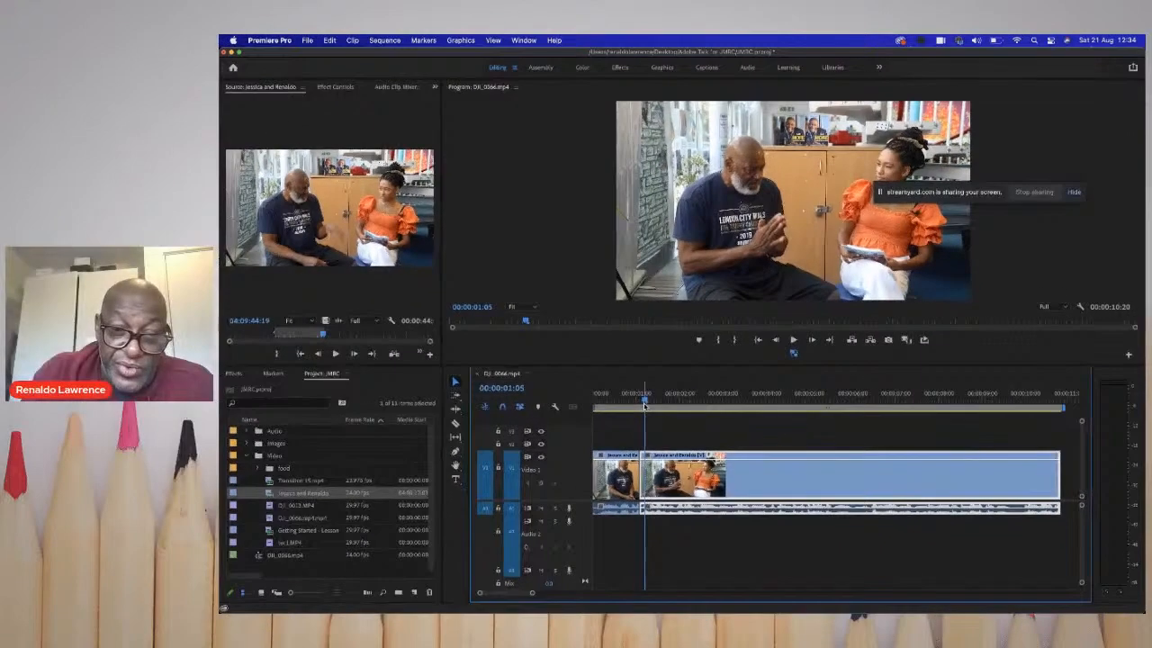
left_click(533, 412)
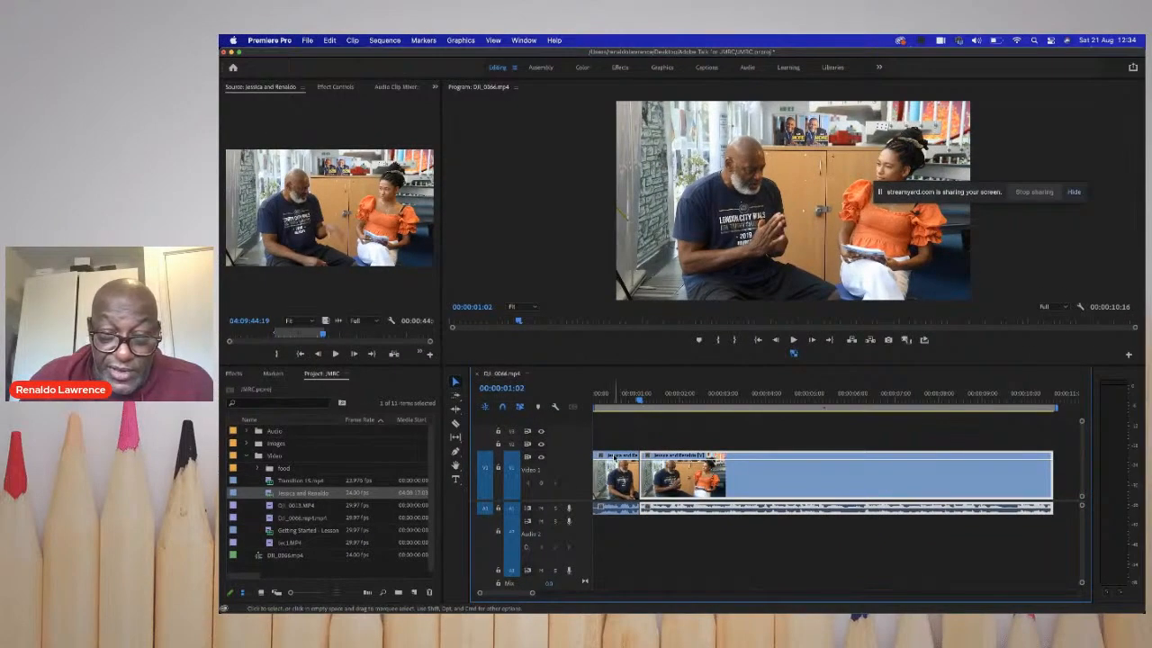
left_click(617, 456)
left_click_drag(617, 456, 613, 469)
left_click(615, 469)
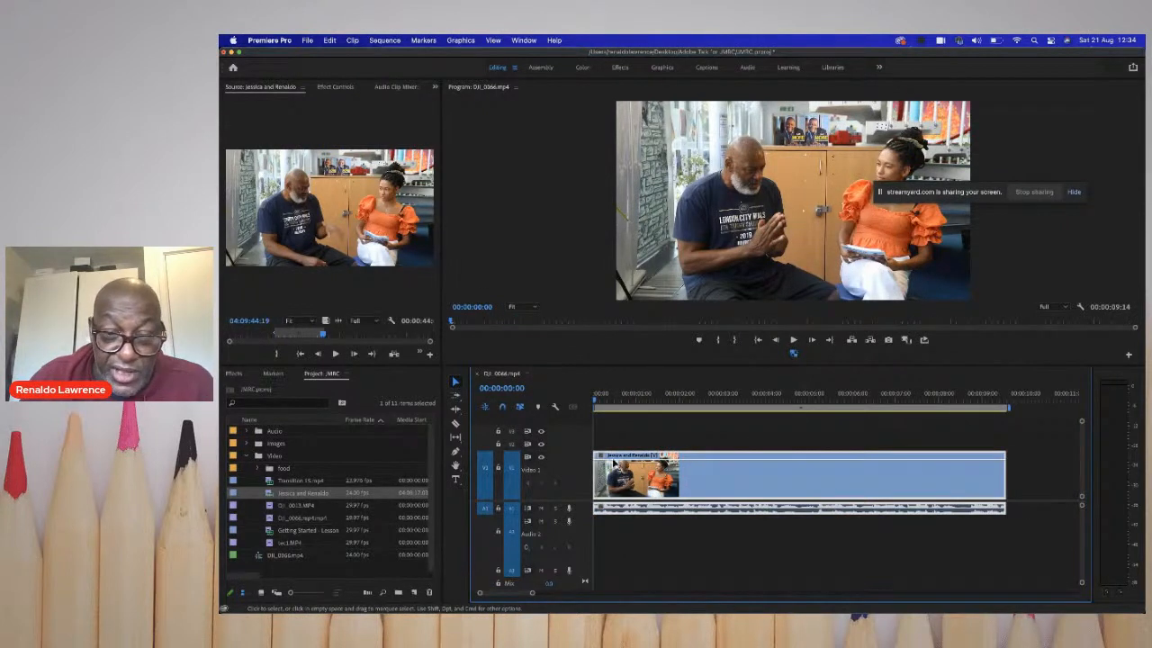
mouse_move(595, 404)
left_mouse_down()
mouse_move(642, 404)
mouse_move(589, 404)
left_mouse_up()
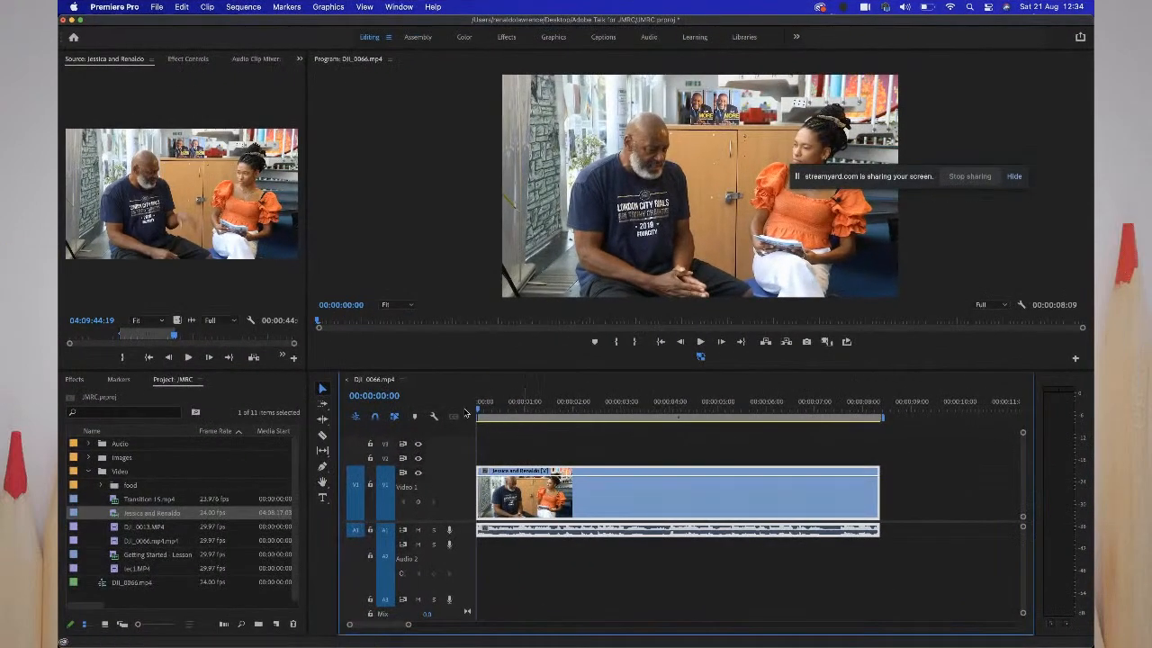
- Trim the interview clip's end back to the playhead at 00:00:04:01, and extend the end to 00:00:08:01
left_click_drag(480, 406, 674, 439)
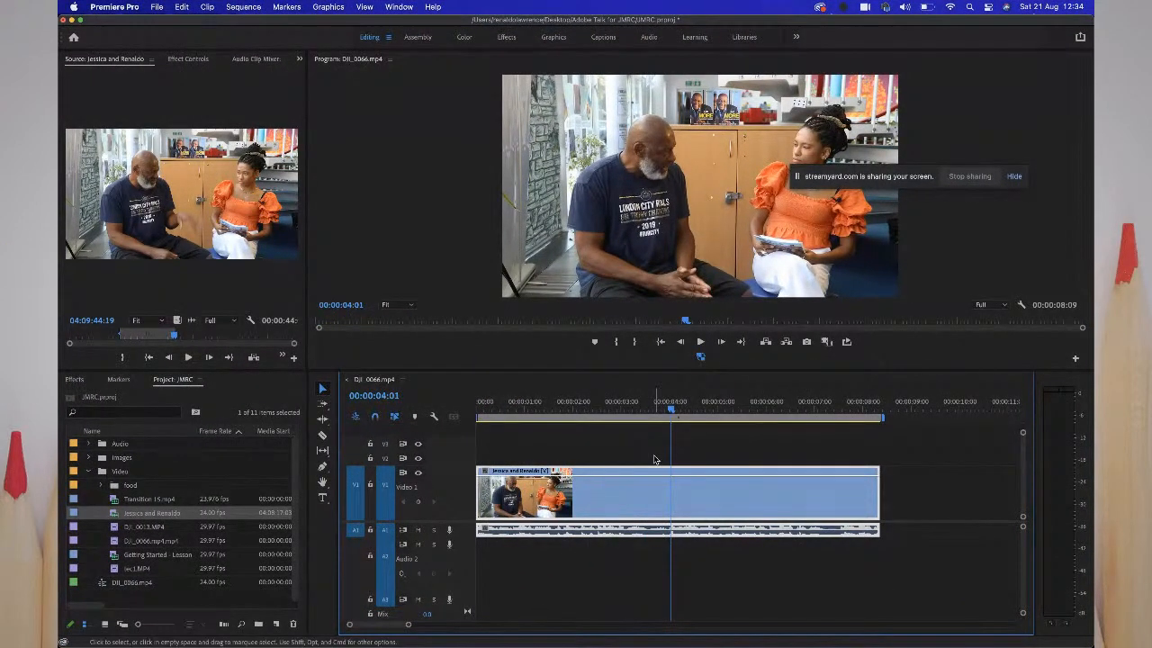
key("w")
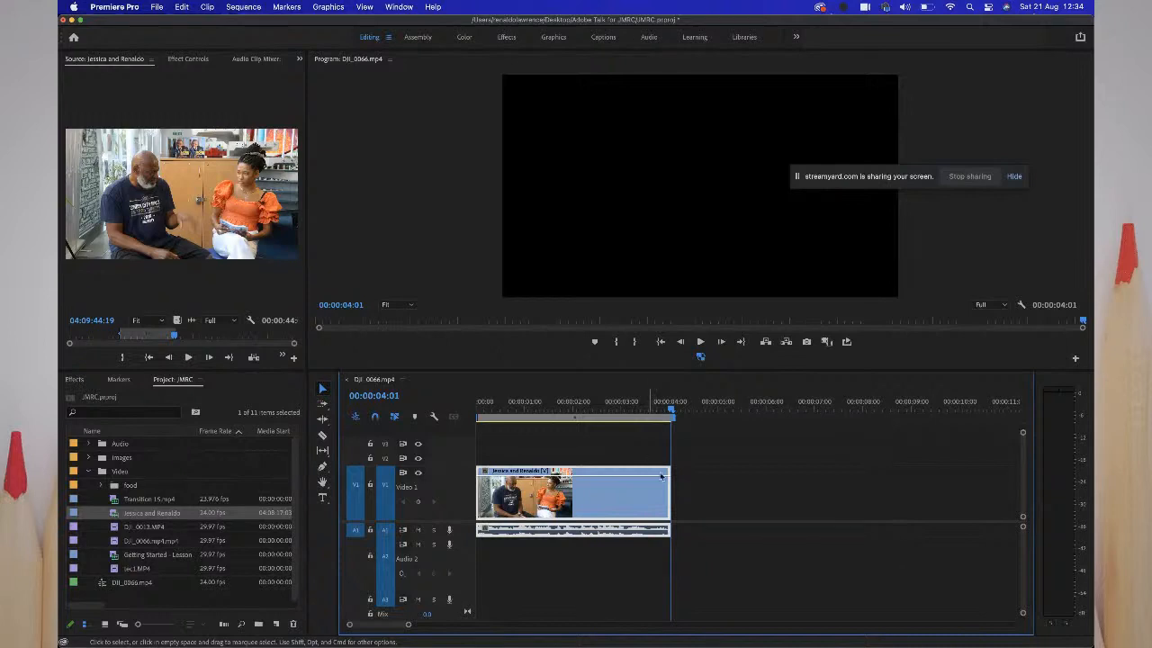
left_click_drag(671, 486, 864, 476)
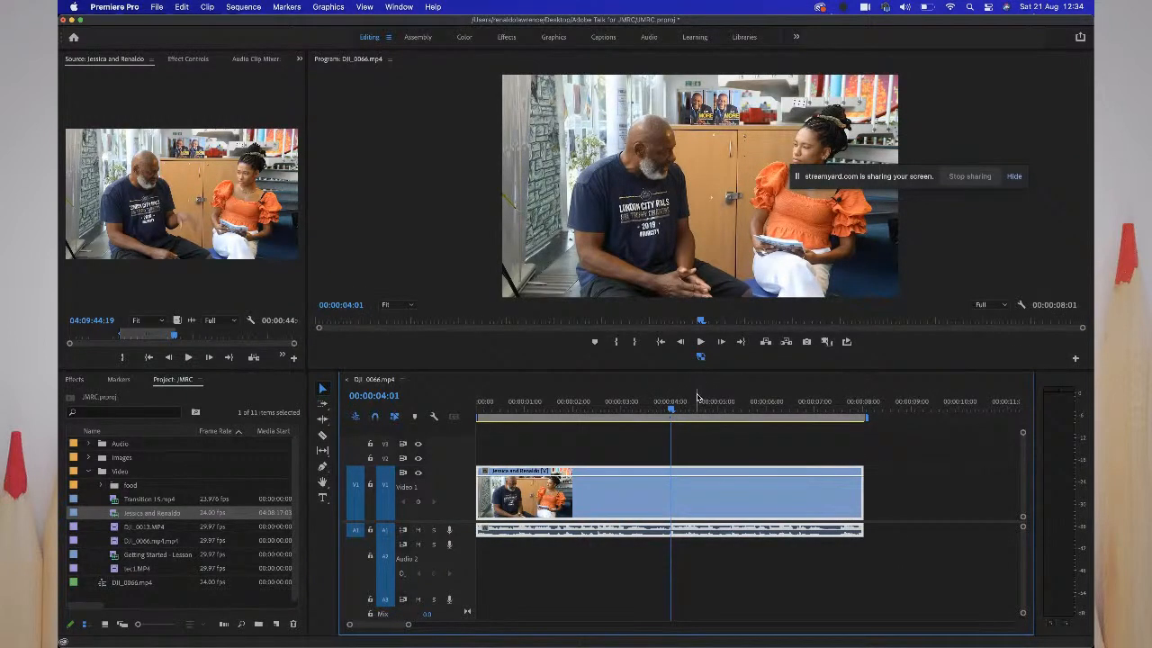
- Split the interview clip with the Razor tool at 00:00:03:09 and again about two seconds further along
left_click_drag(673, 412, 640, 411)
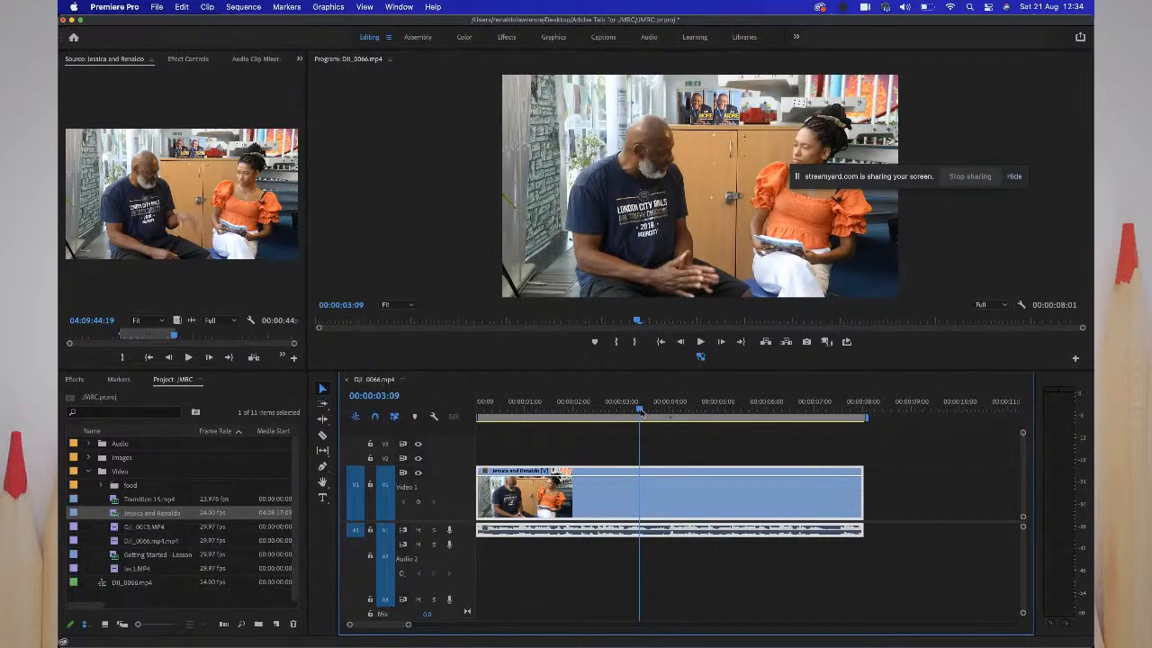
key("c")
left_click(643, 490)
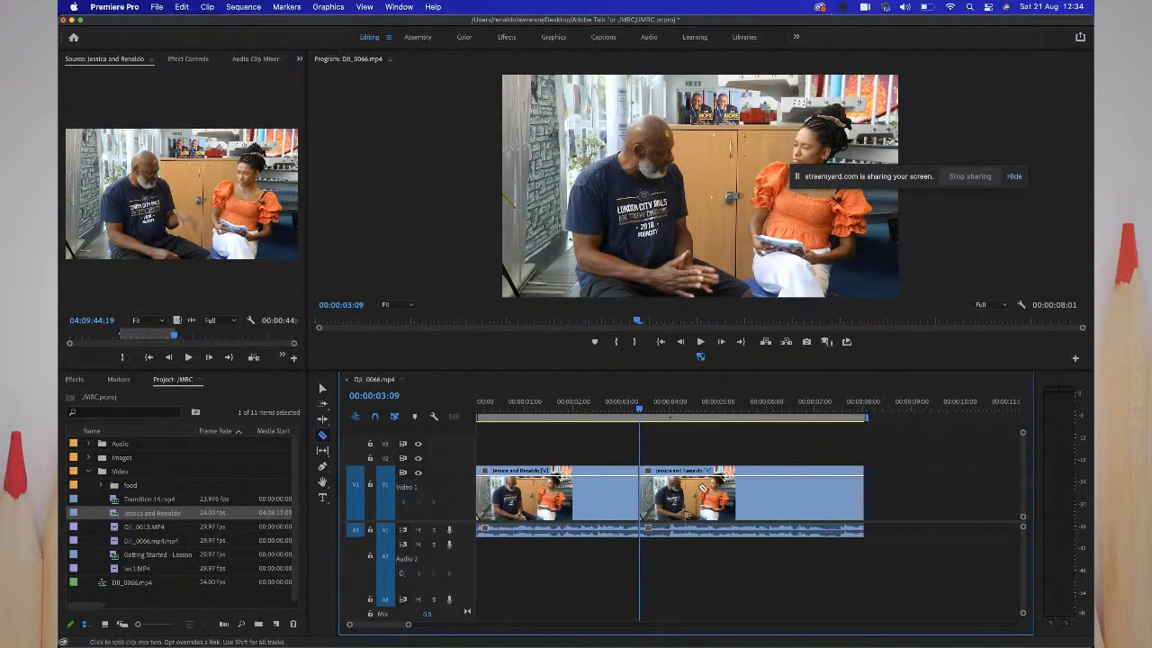
left_click(738, 490)
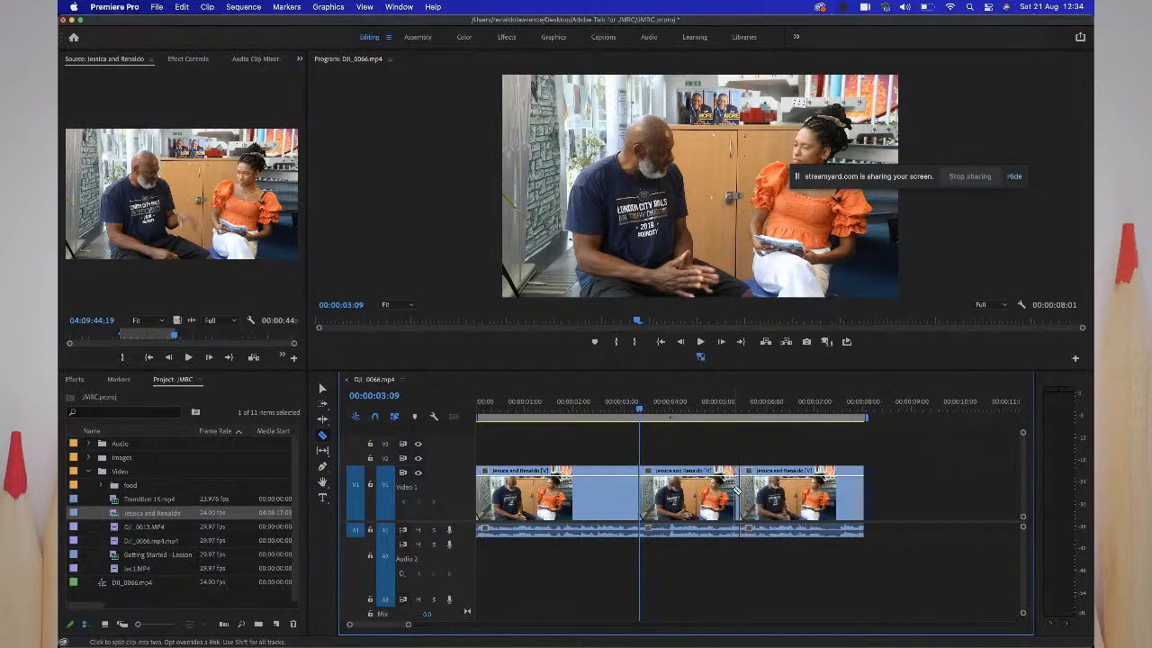
- Select the middle interview section and mark In and Out points around it in the sequence
key("v")
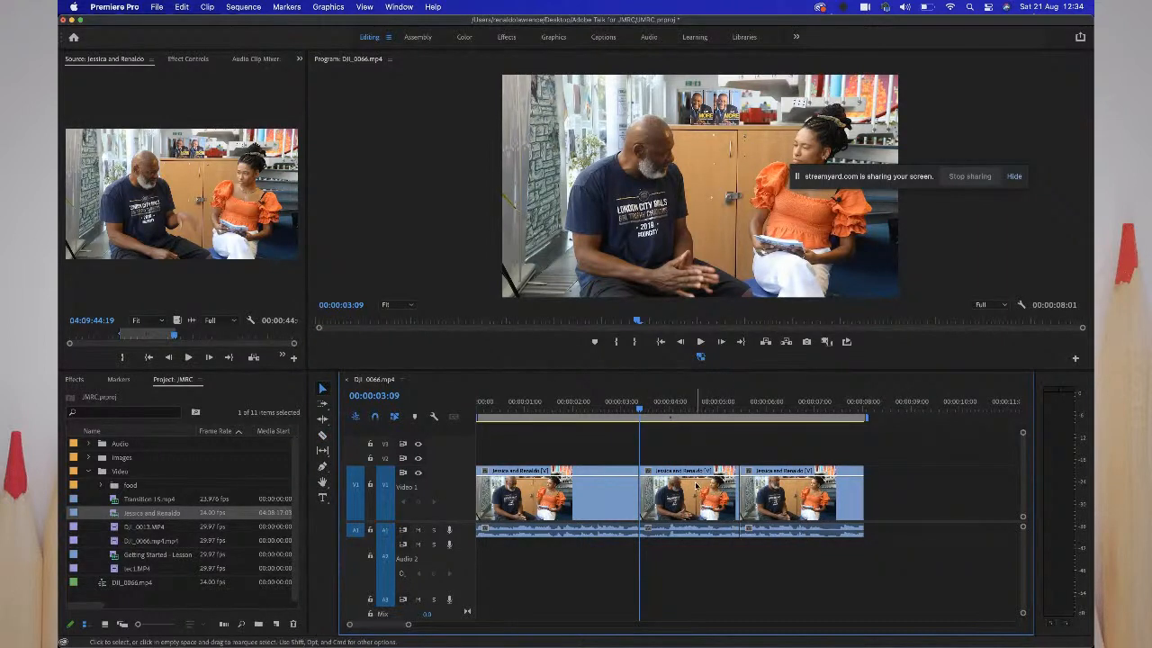
left_click(696, 486)
left_click(685, 403)
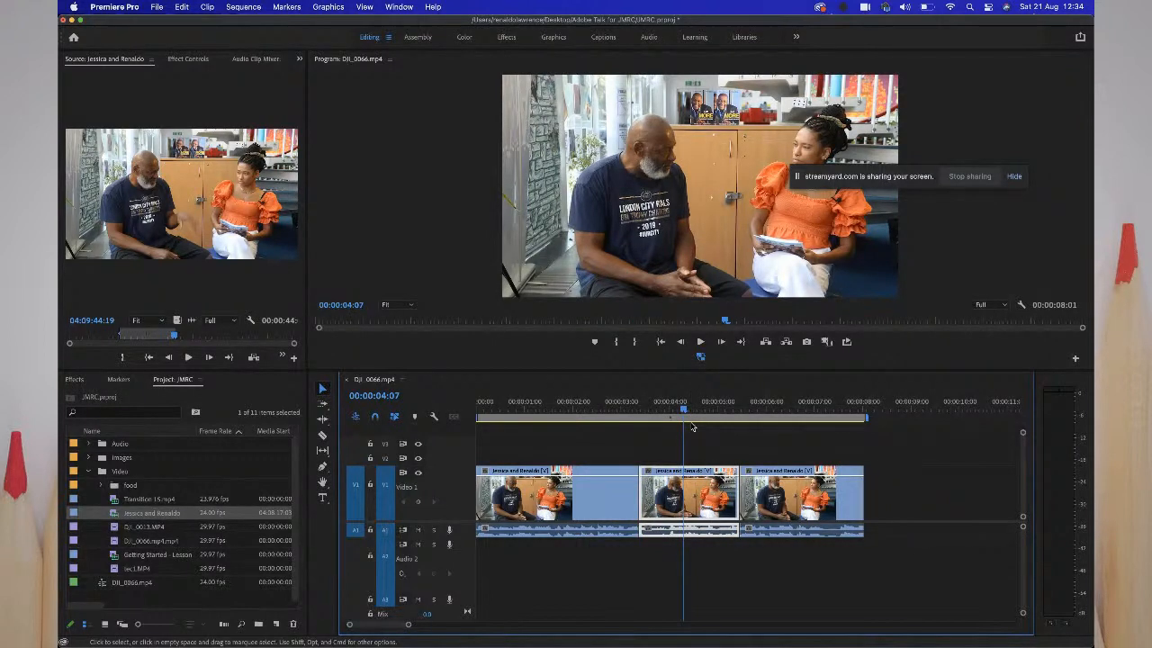
key("x")
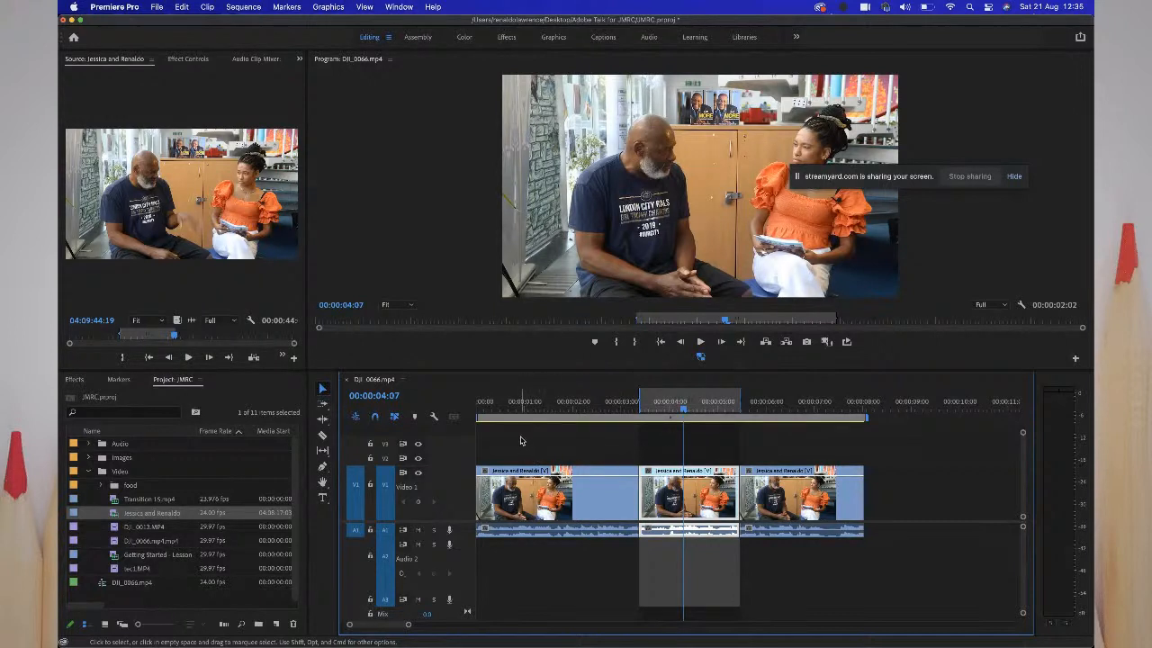
- Delete all clips from the sequence and clear its In and Out points
left_click_drag(522, 440, 880, 566)
key("Delete")
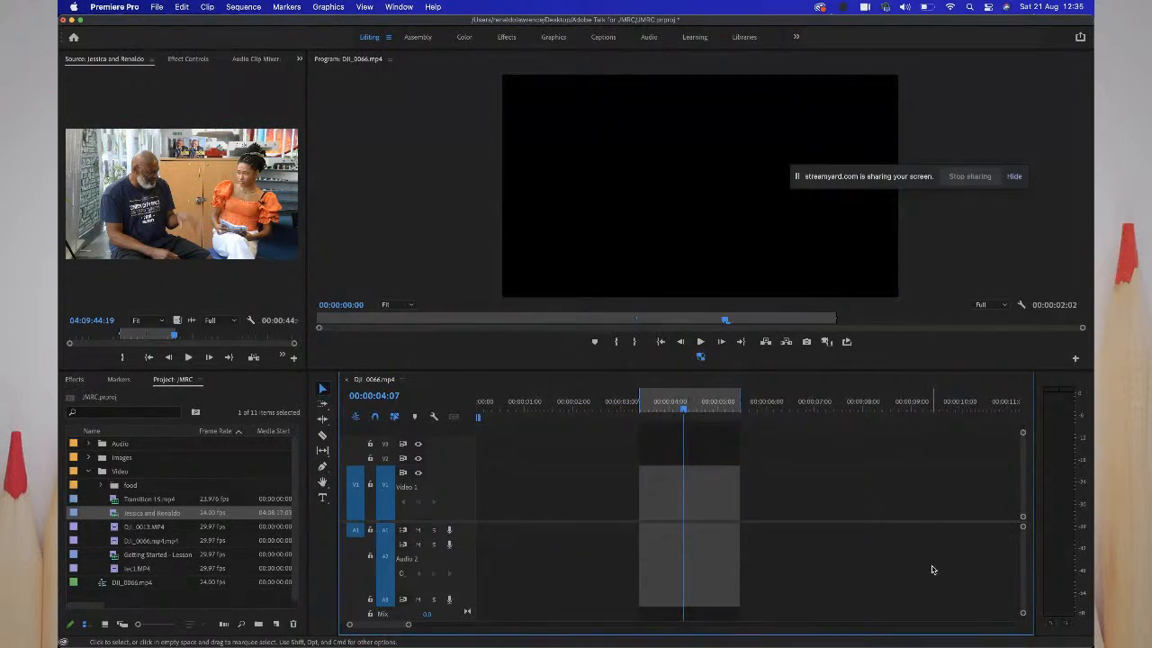
left_click(701, 400)
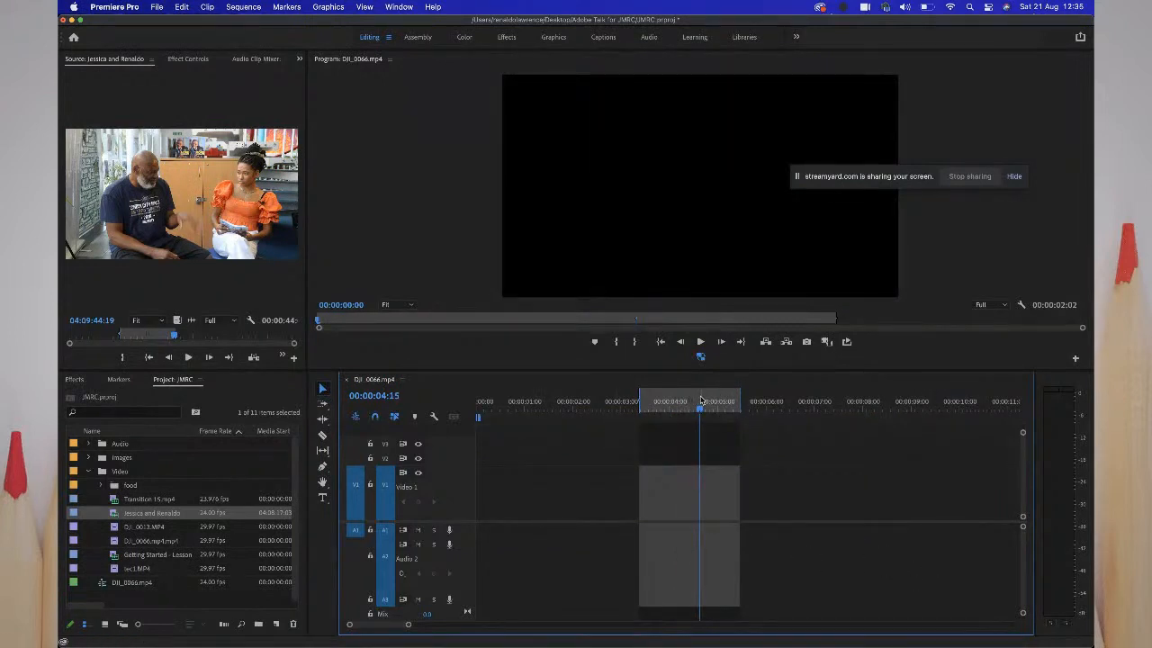
right_click(701, 401)
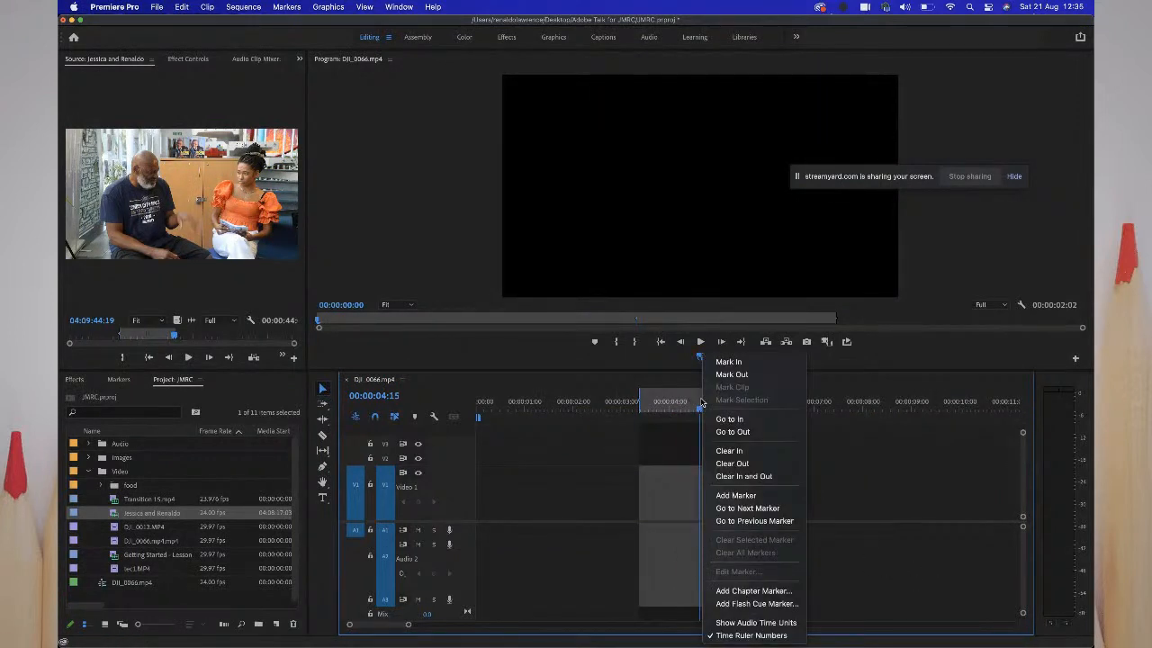
left_click(746, 476)
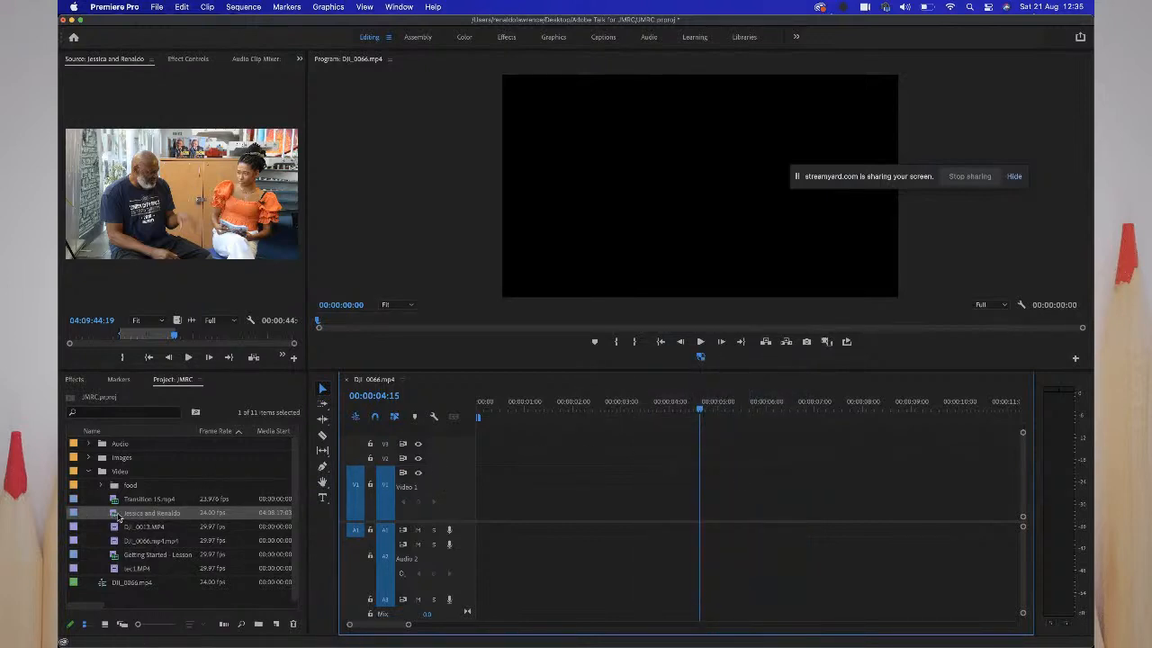
- Place the interview clip from the project at the start of the empty sequence and move the playhead to 00:00:01:14
left_click_drag(114, 519, 467, 497)
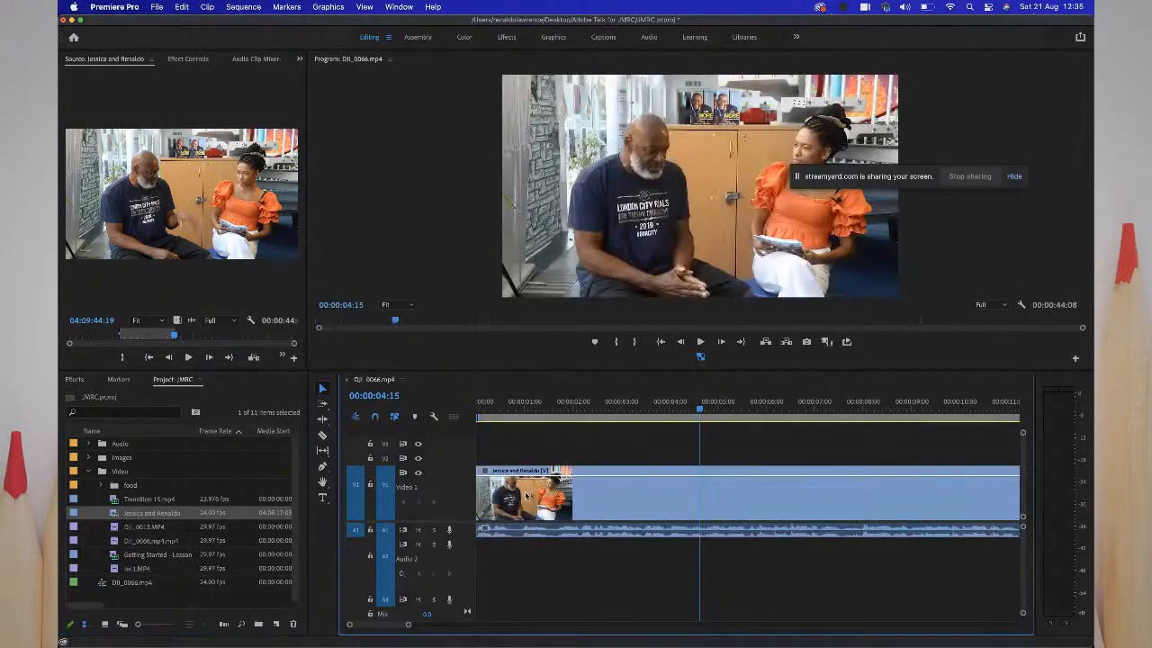
left_click(551, 407)
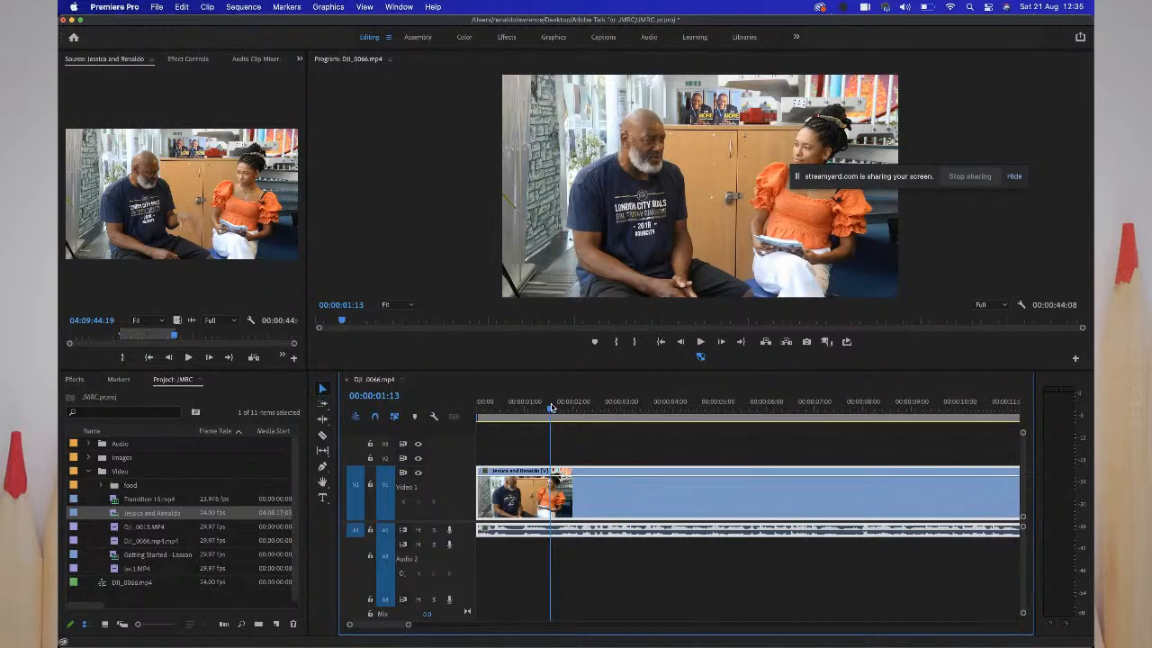
left_click(553, 407)
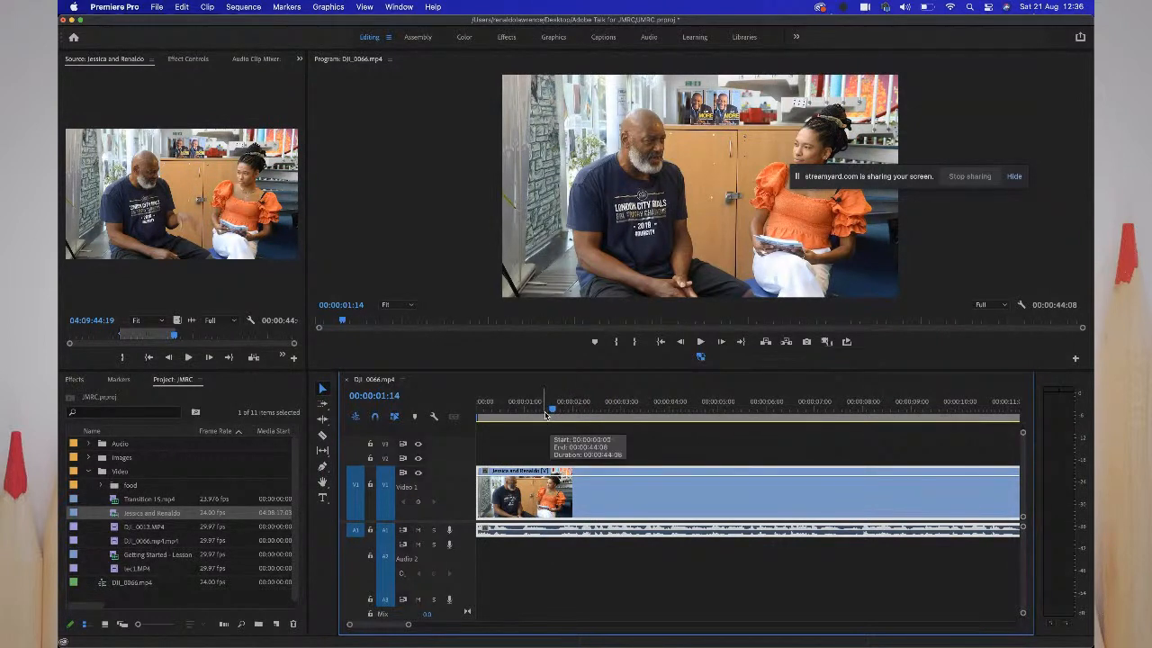
- Deselect the interview clip and add a sequence marker at 00:00:02:15
left_click(569, 415)
left_click(635, 419)
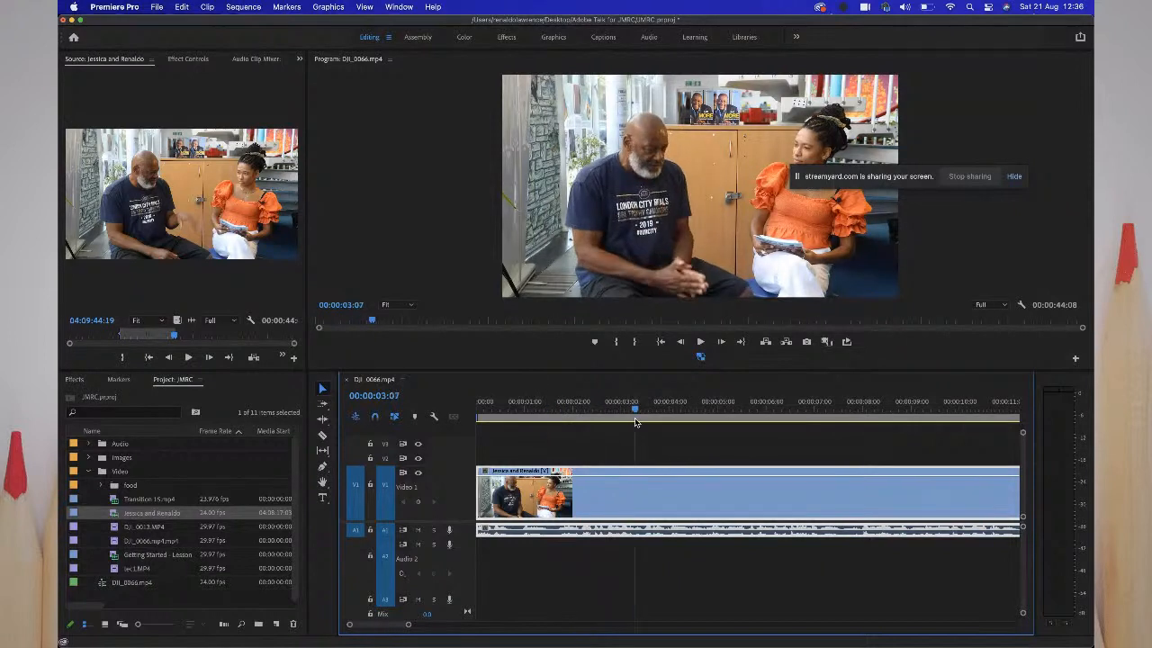
left_click(633, 420)
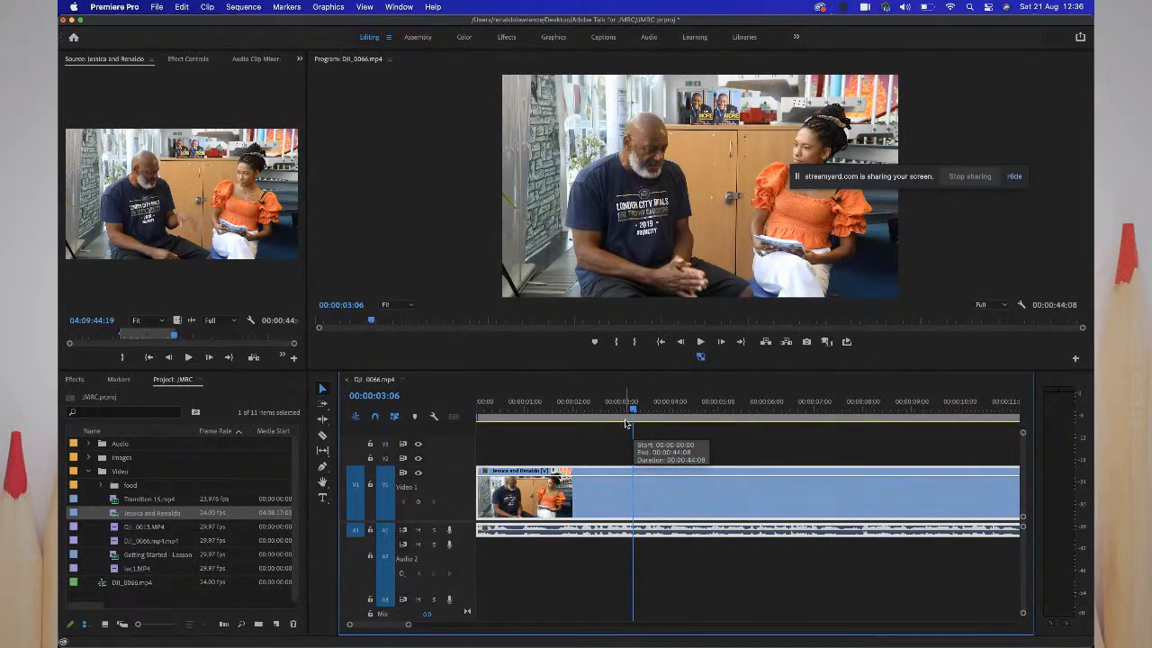
left_click(549, 441)
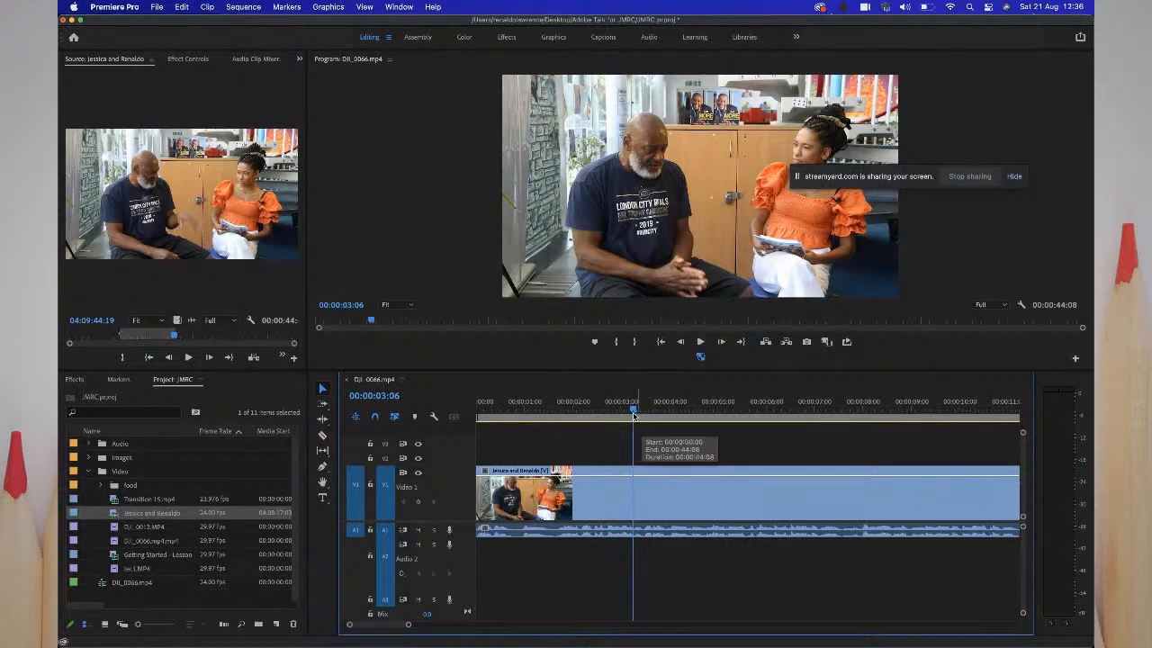
left_click_drag(633, 410, 617, 415)
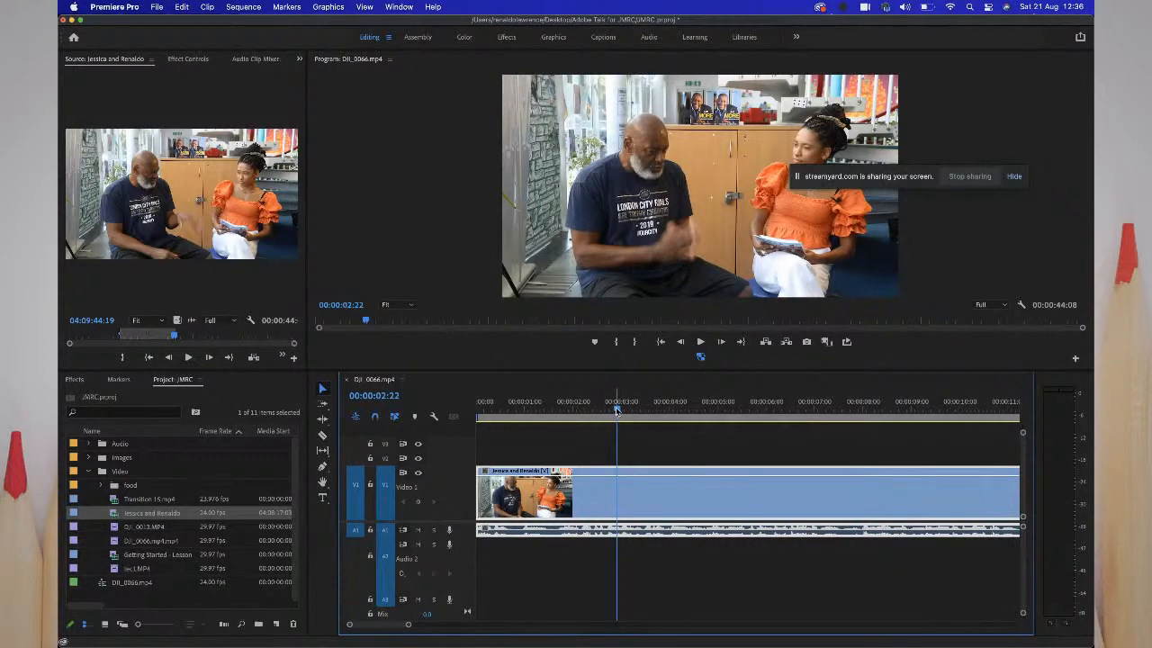
mouse_move(617, 410)
left_mouse_down()
mouse_move(565, 407)
mouse_move(603, 409)
left_mouse_up()
left_click(612, 448)
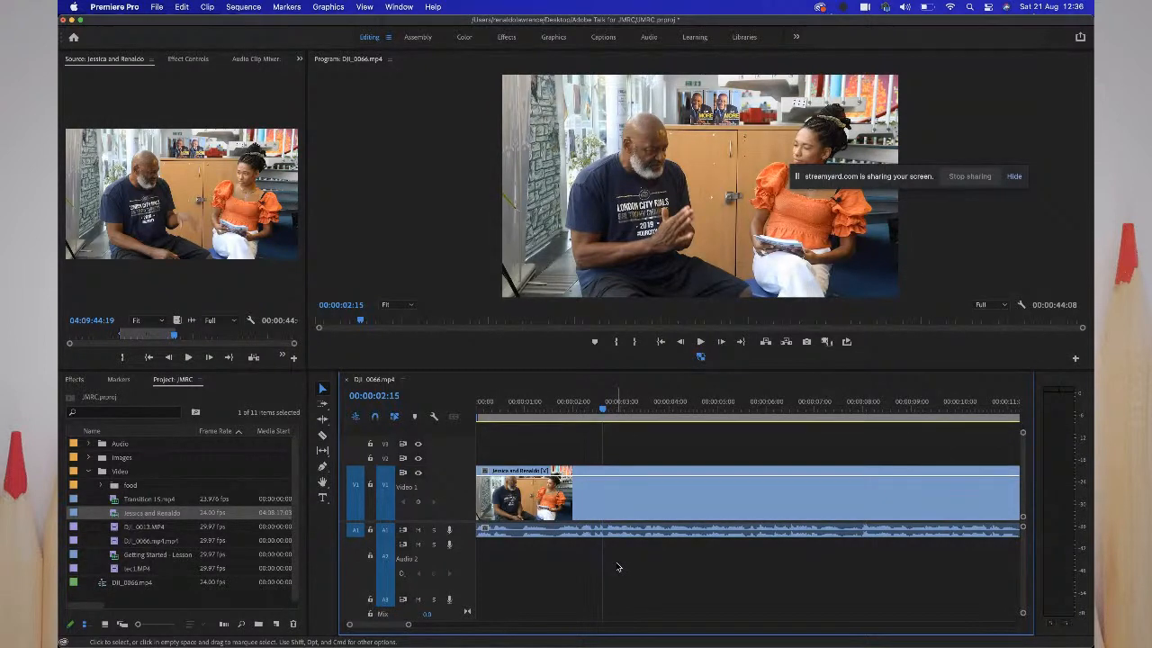
key("m")
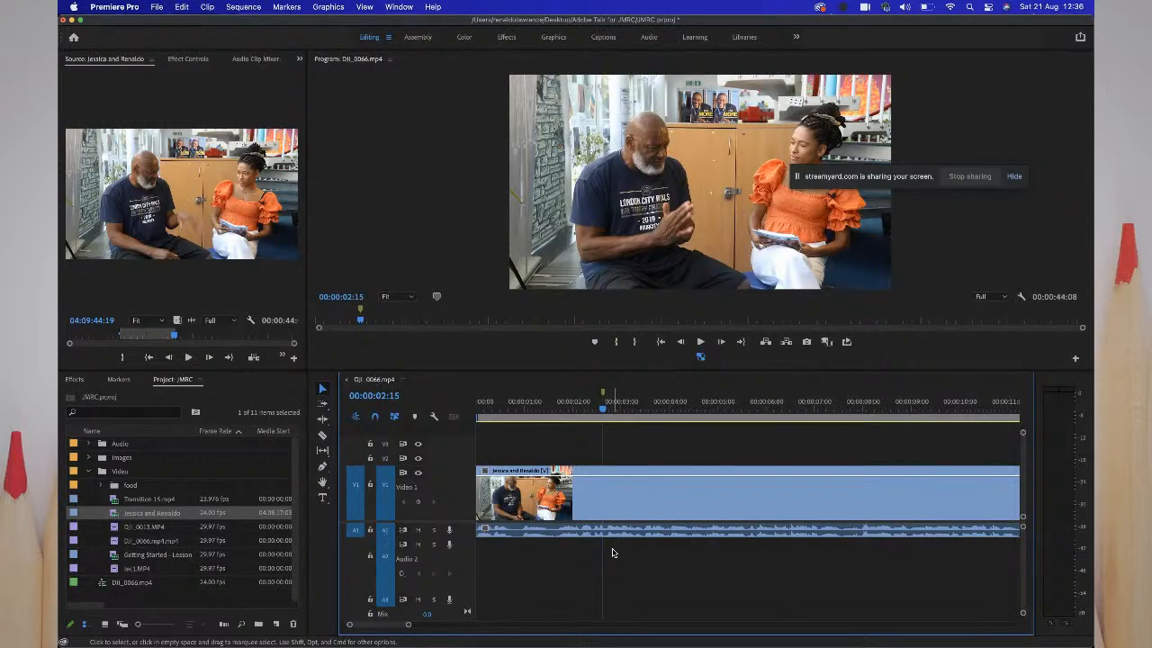
- Name the marker "Add B-roll here of school", with the comment "Add the b-roll of the front of the school." and type Comment Marker
key("m")
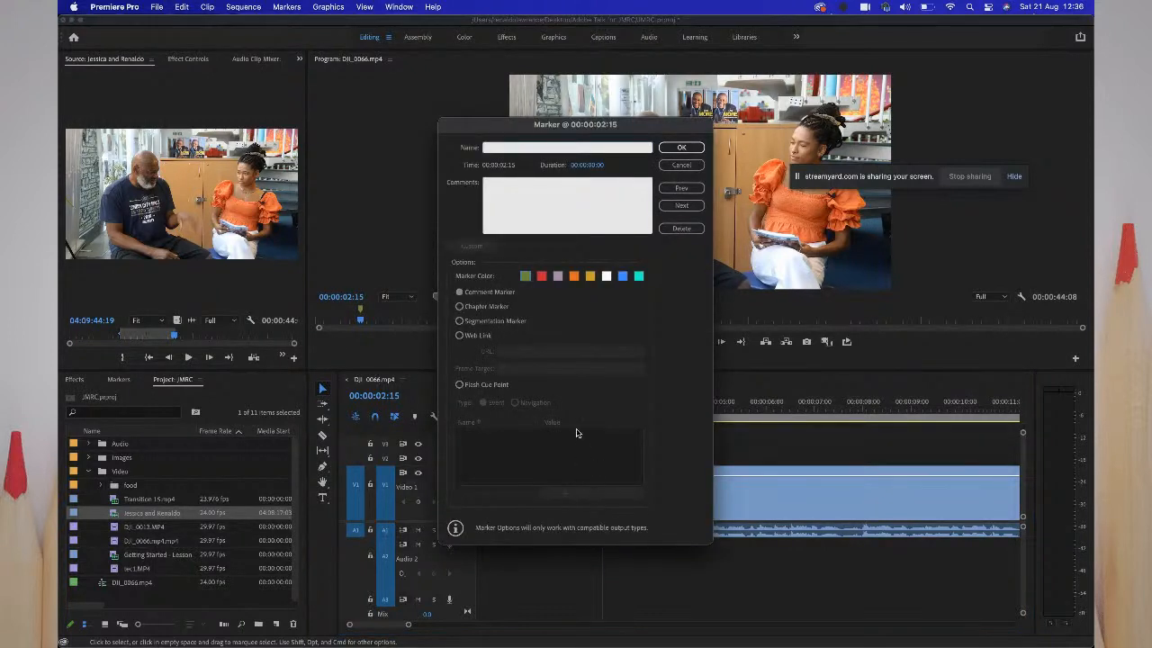
mouse_move(566, 130)
left_mouse_down()
mouse_move(624, 128)
mouse_move(723, 99)
left_mouse_up()
left_click_drag(722, 97, 722, 98)
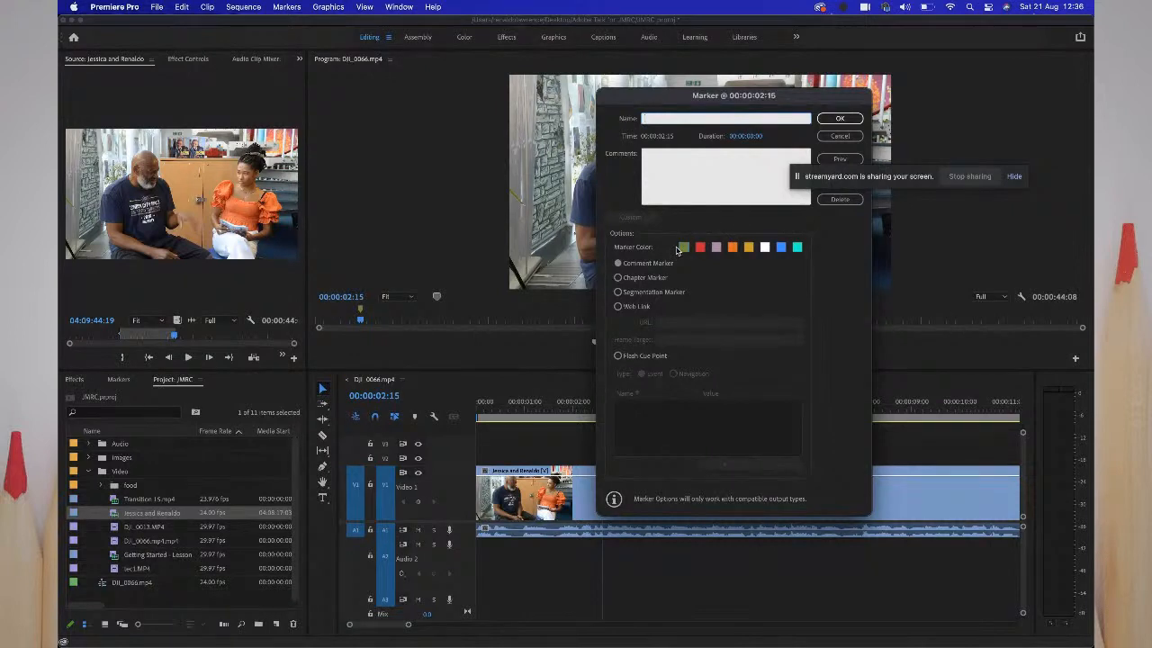
type("d a")
left_click(688, 187)
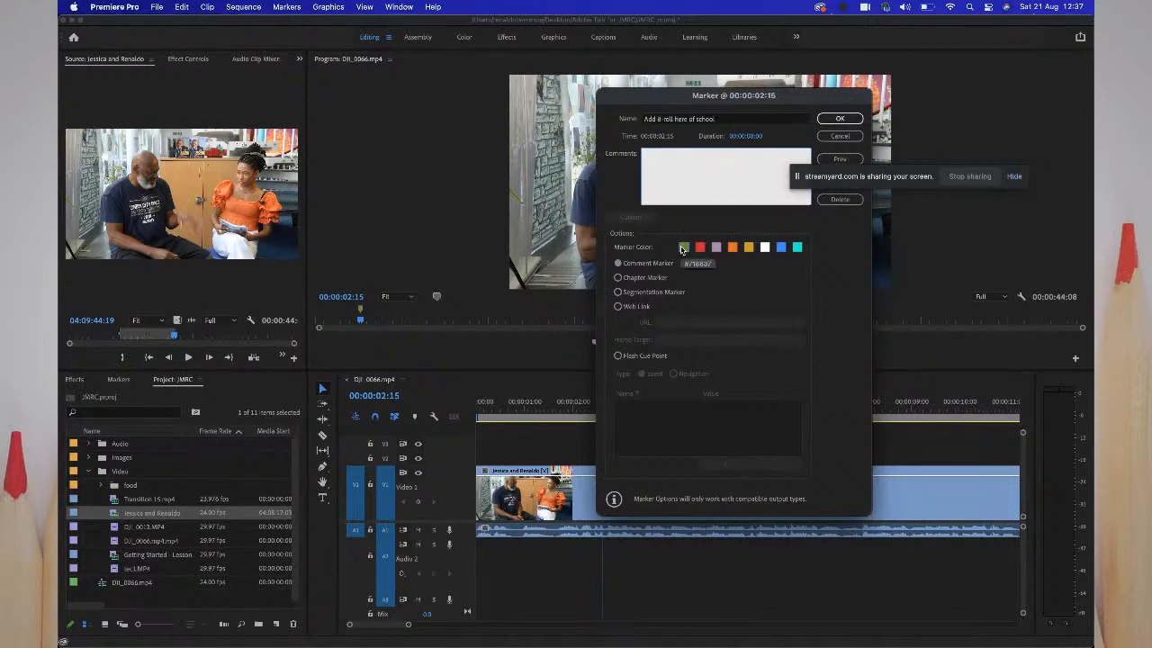
type("Add the b-roll of the fron")
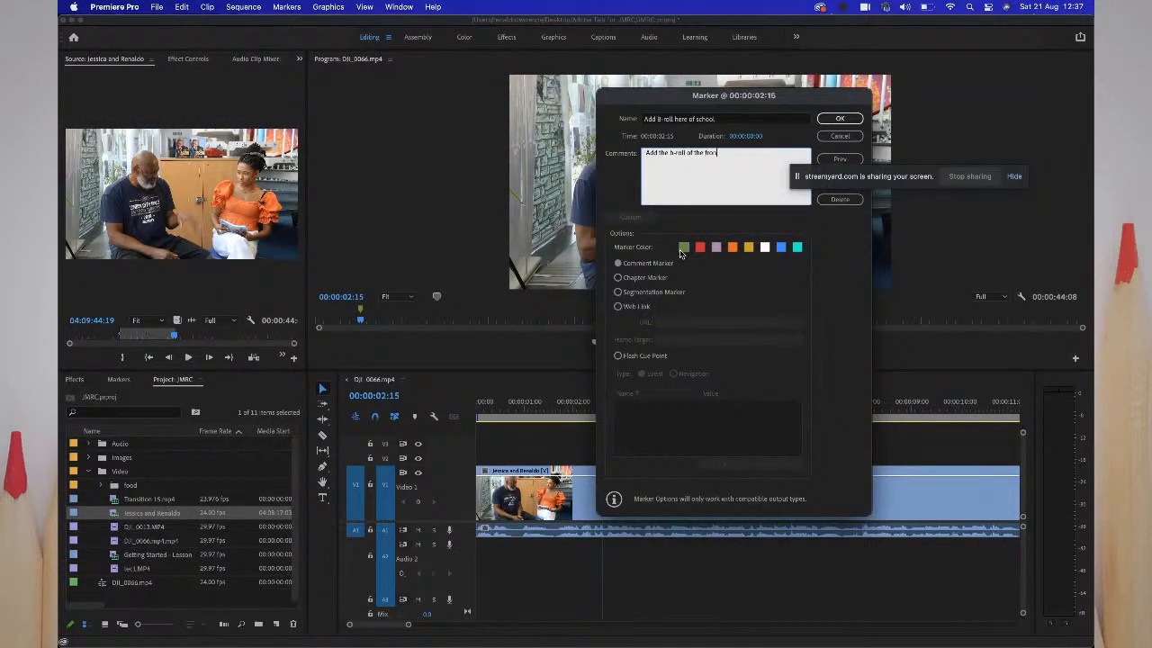
type("t a")
type("f the ")
type("school.")
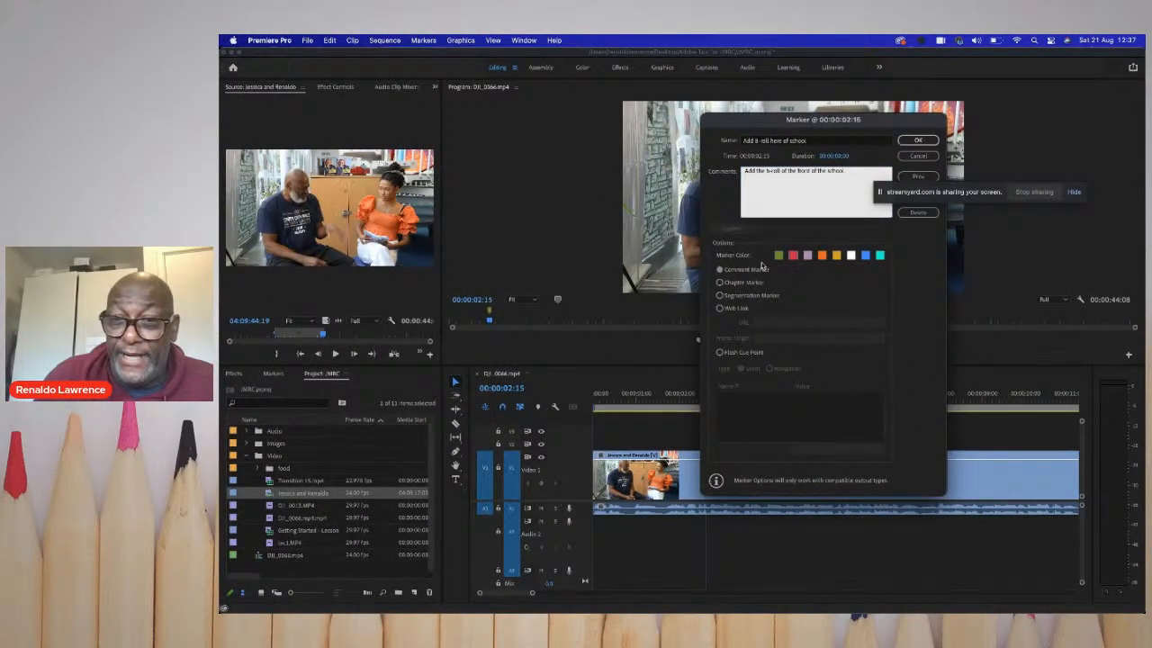
left_click(720, 269)
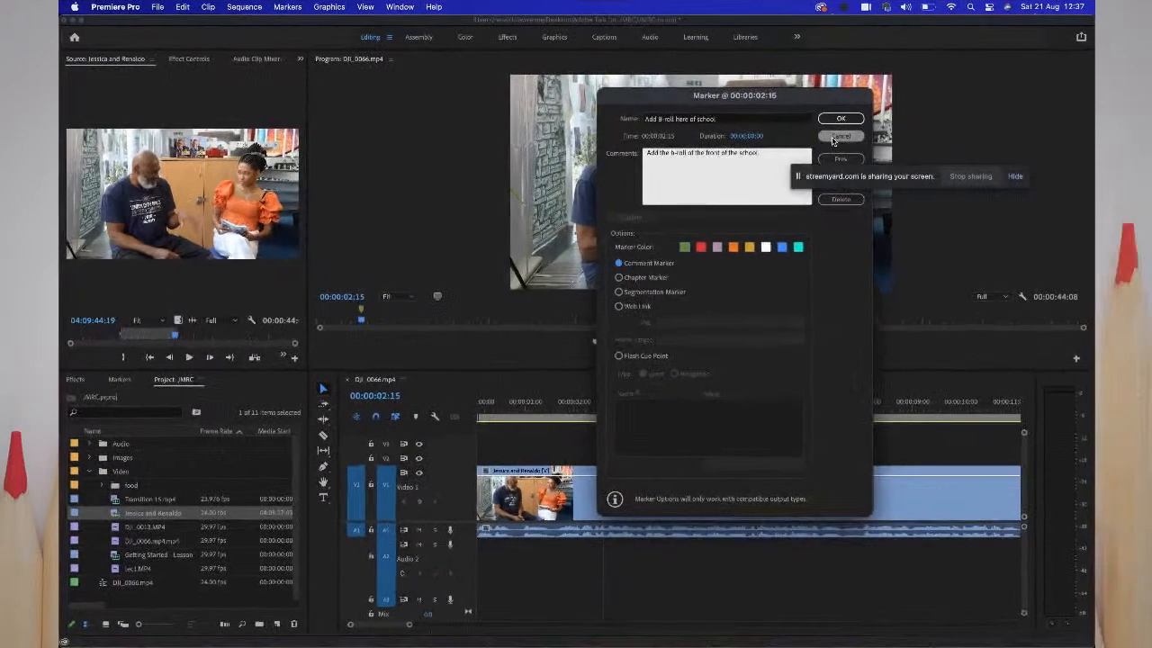
left_click(918, 139)
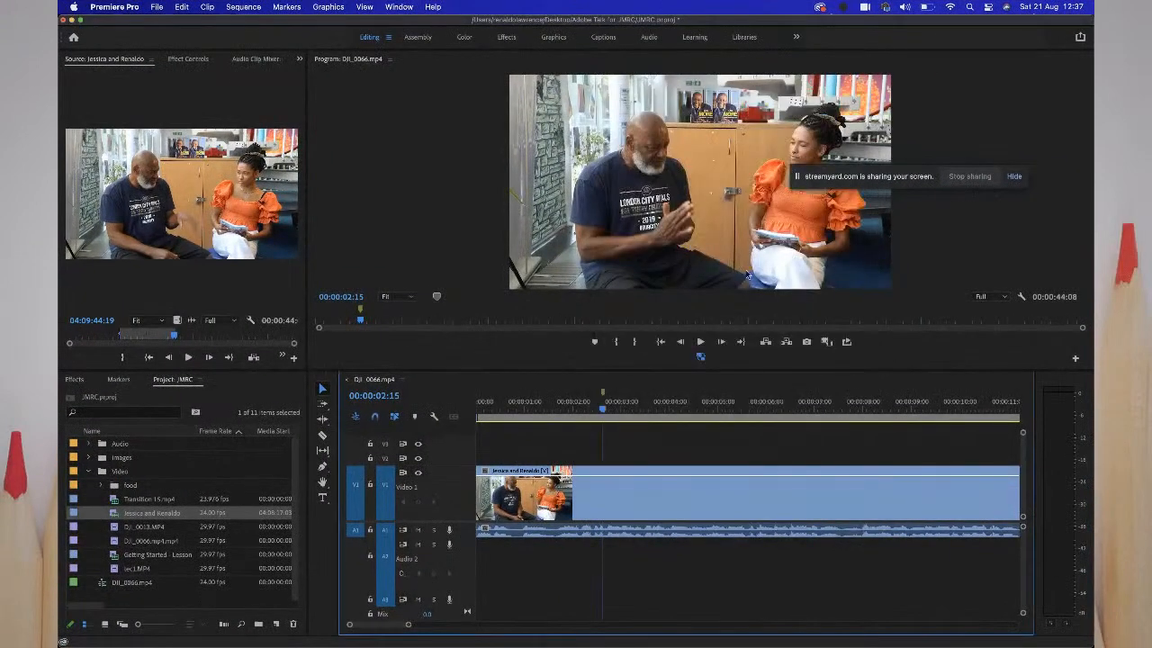
- Change the school B-roll marker's colour to red and review its settings again
double_click(604, 395)
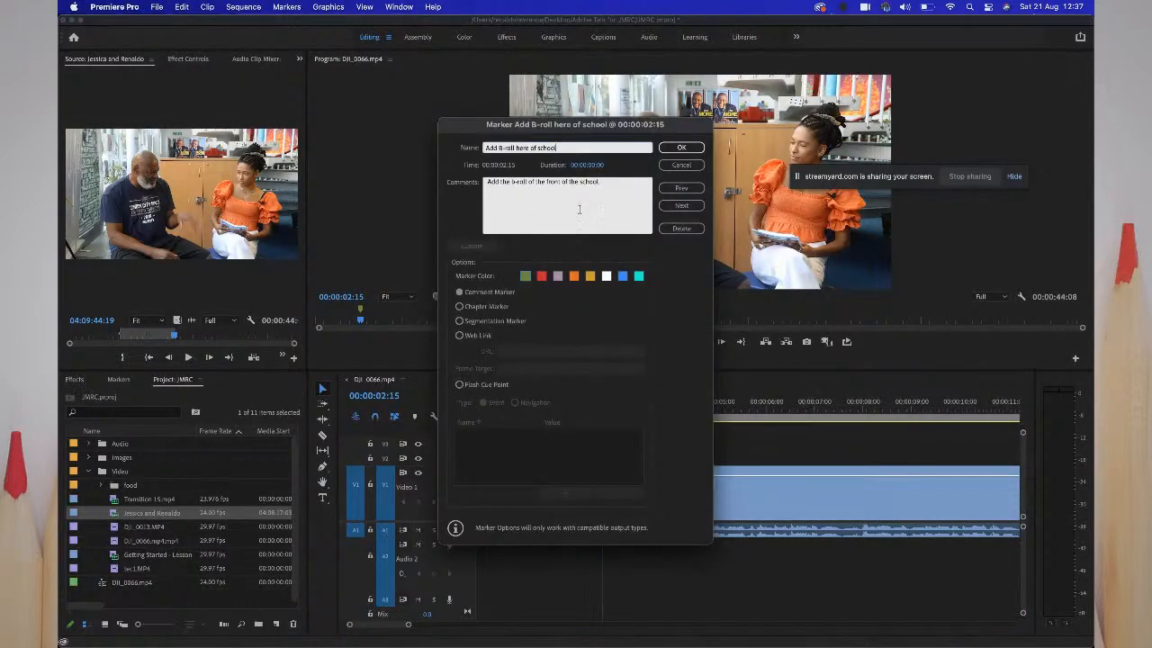
left_click(551, 283)
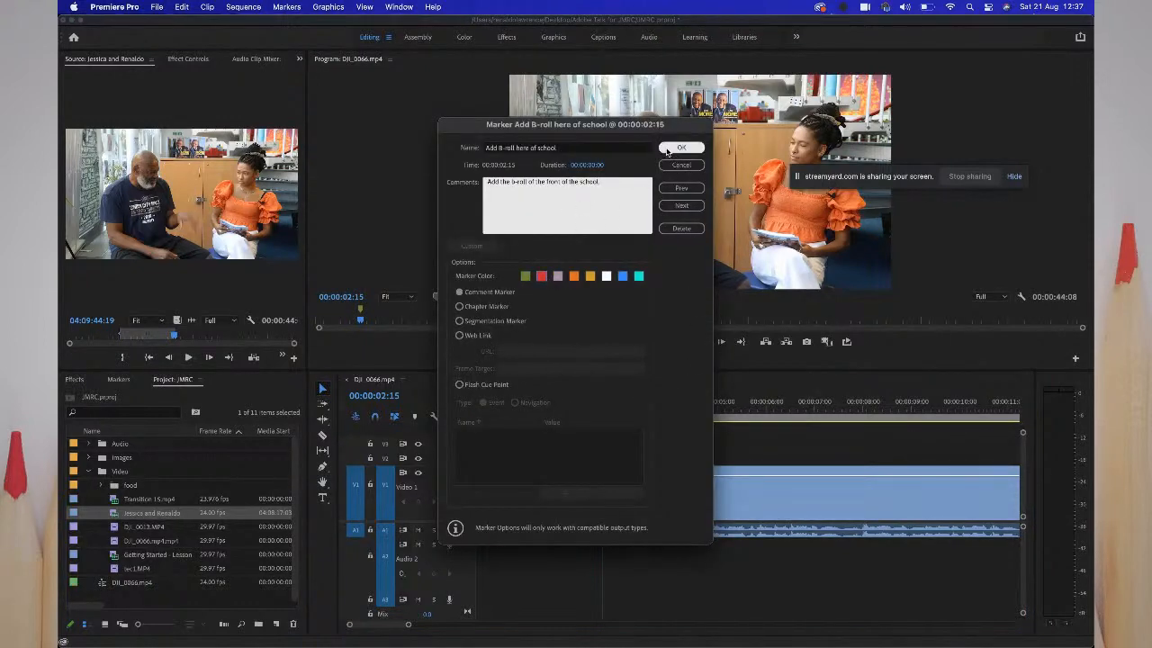
left_click(673, 147)
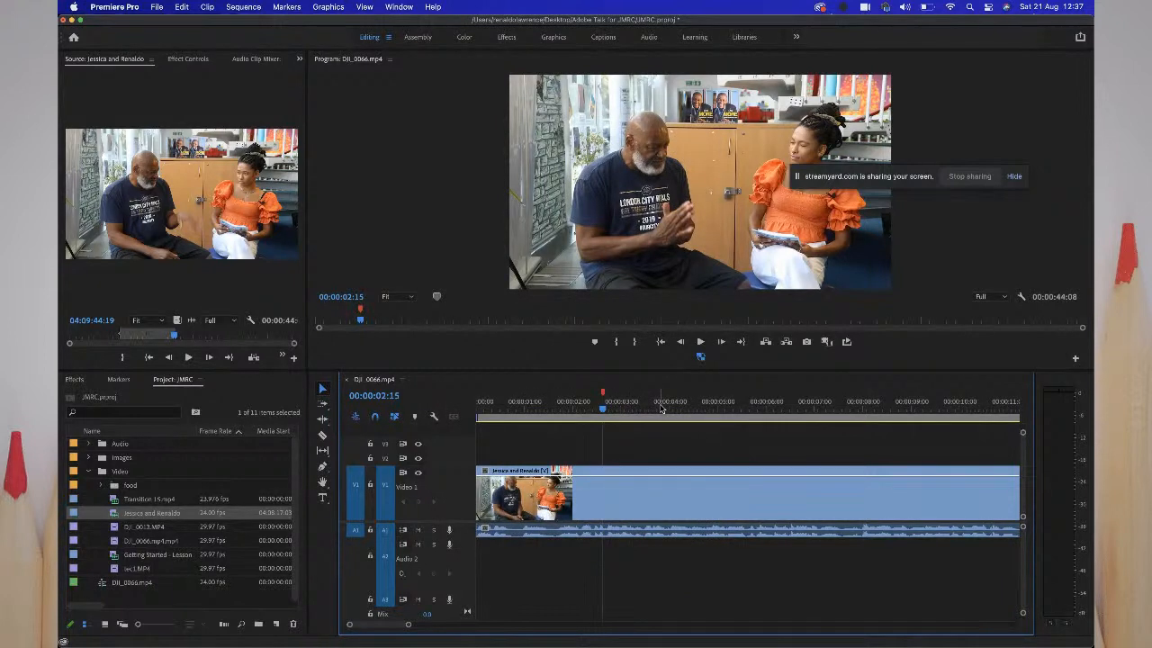
double_click(604, 394)
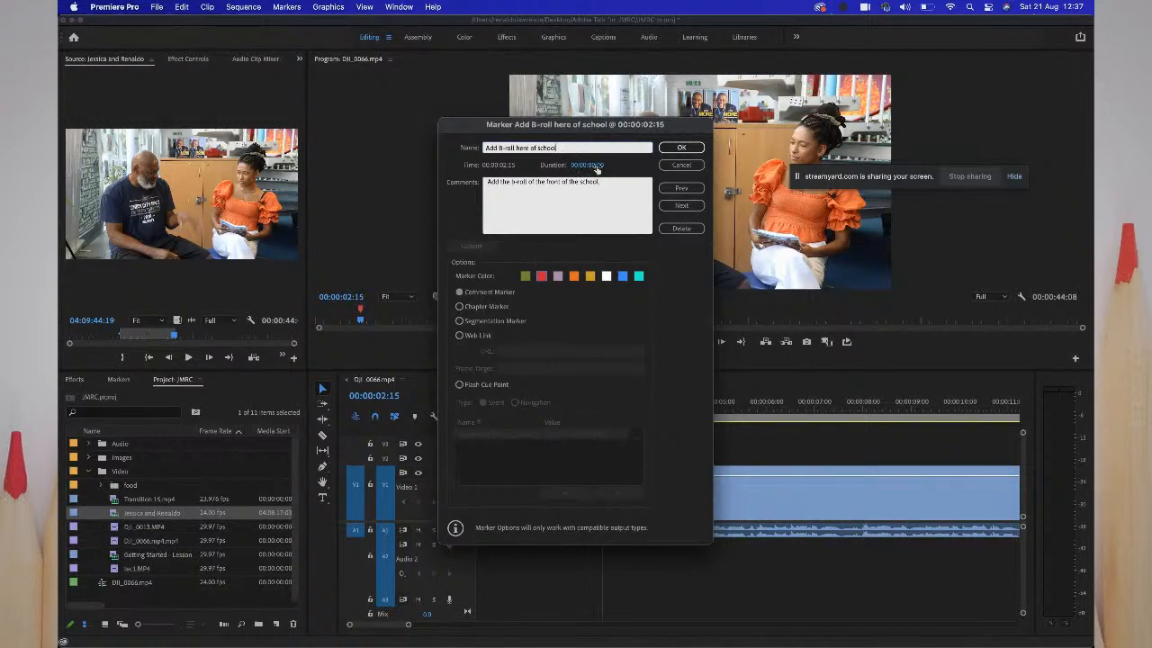
left_click(681, 146)
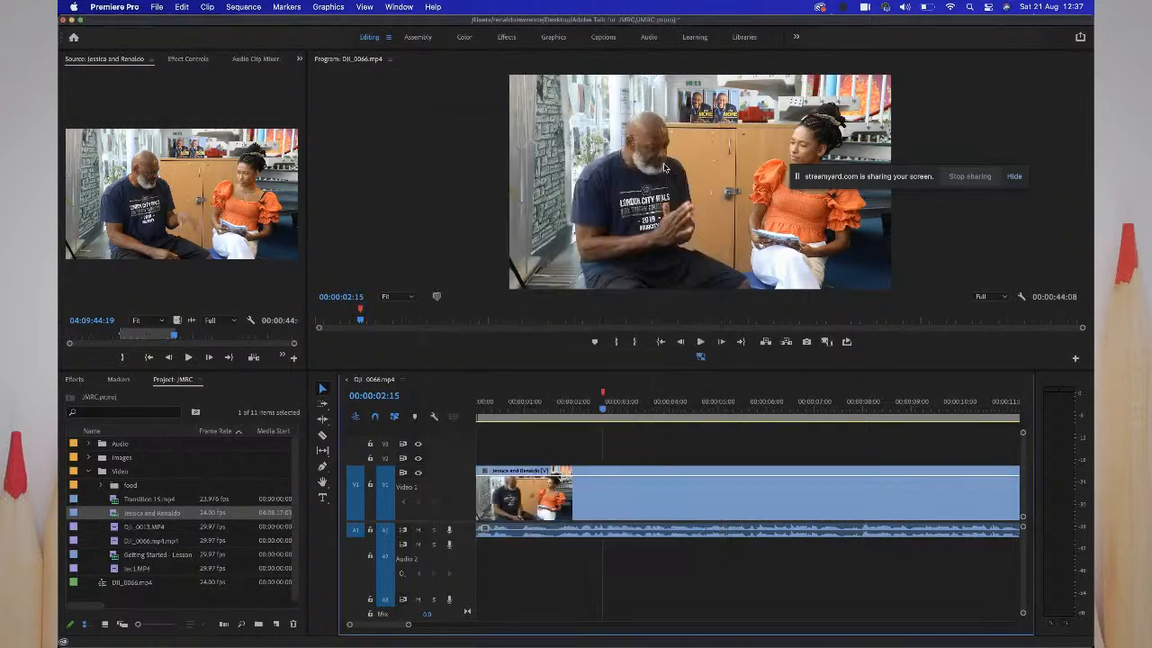
- Try stretching the school B-roll marker into a span reaching about 00:00:03:16, and undo the change
left_click(604, 396)
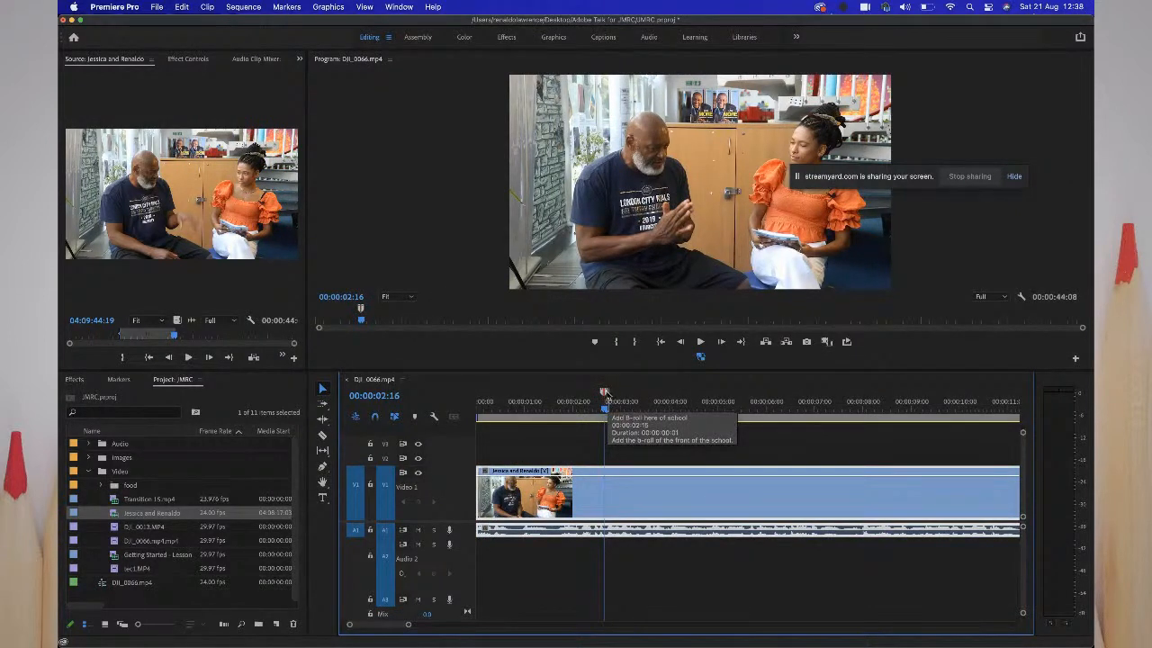
left_click_drag(605, 395, 661, 396)
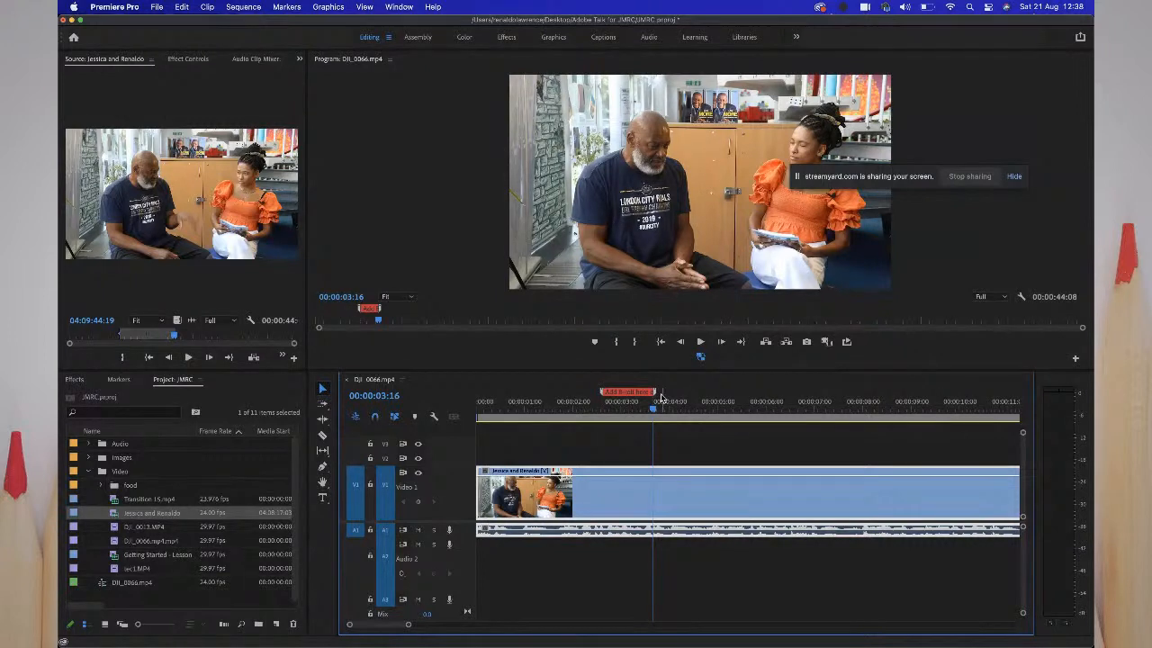
key("super+z")
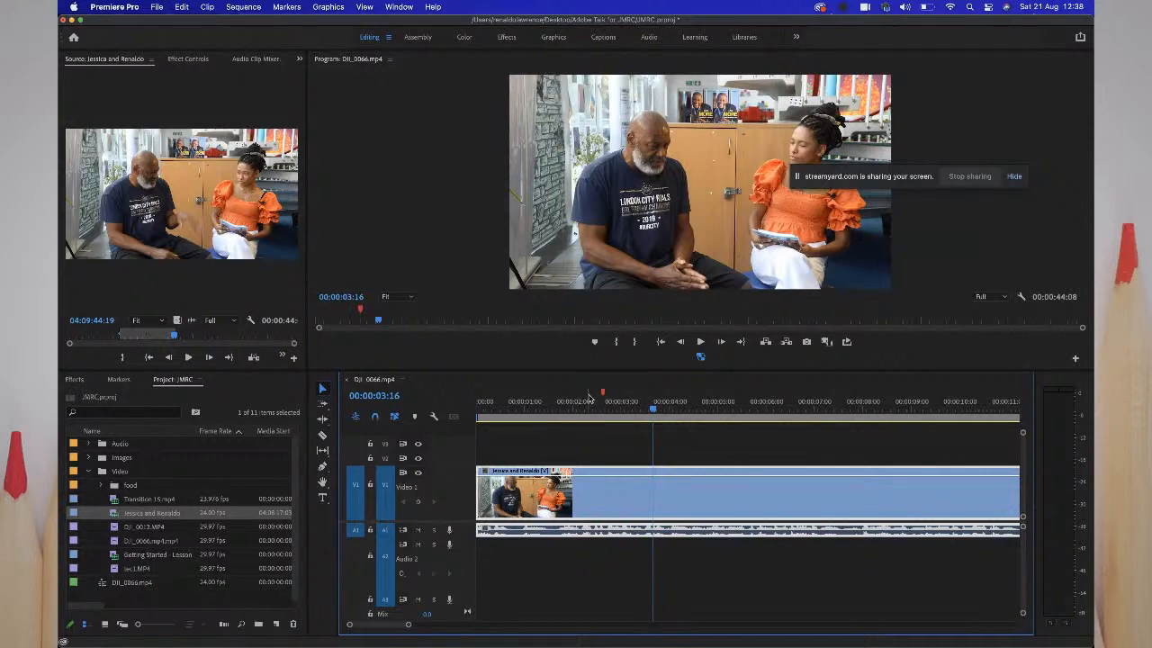
- Reopen the school B-roll marker's settings and set its colour to green, keeping its name and comment
mouse_move(602, 393)
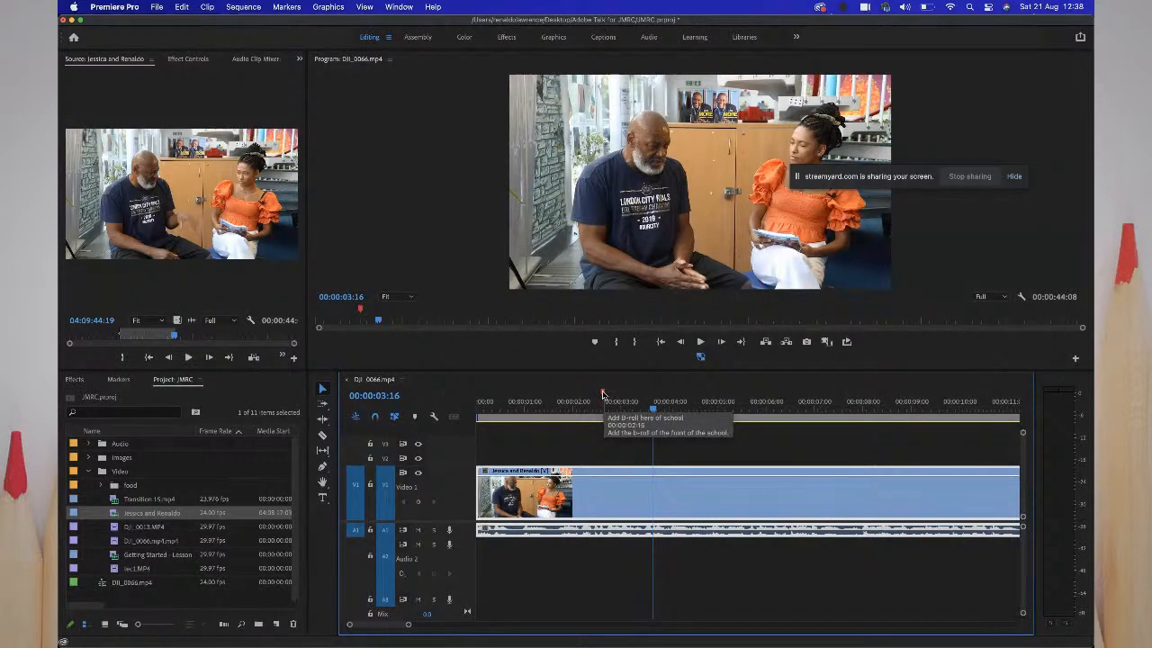
left_click(603, 394)
double_click(603, 394)
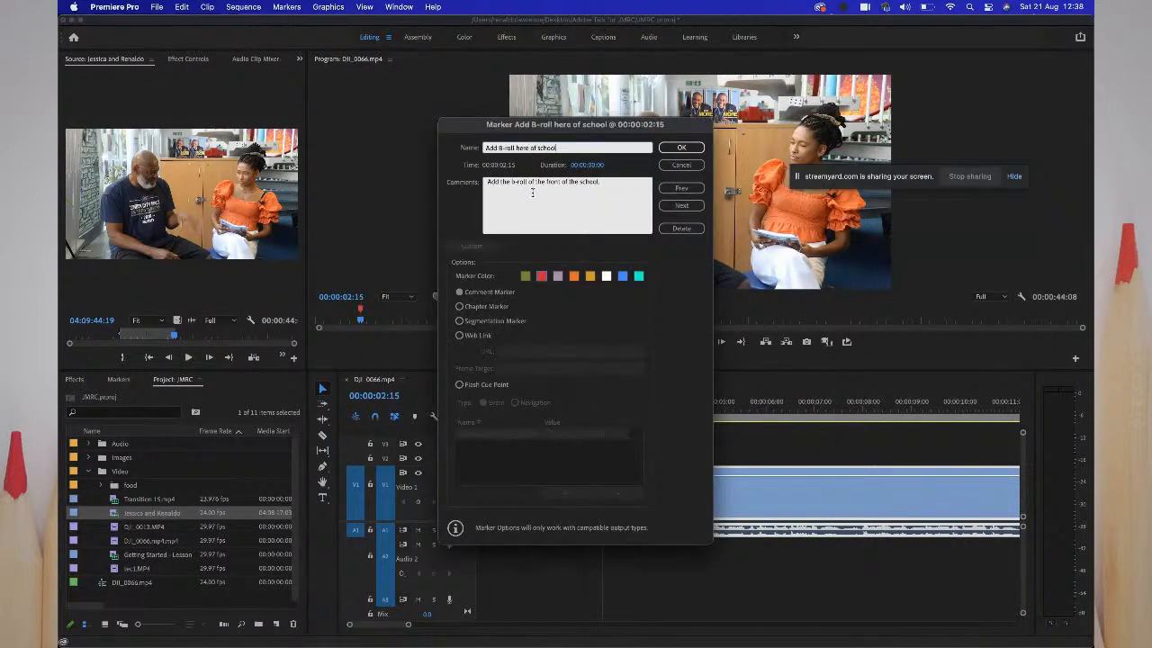
left_click(532, 192)
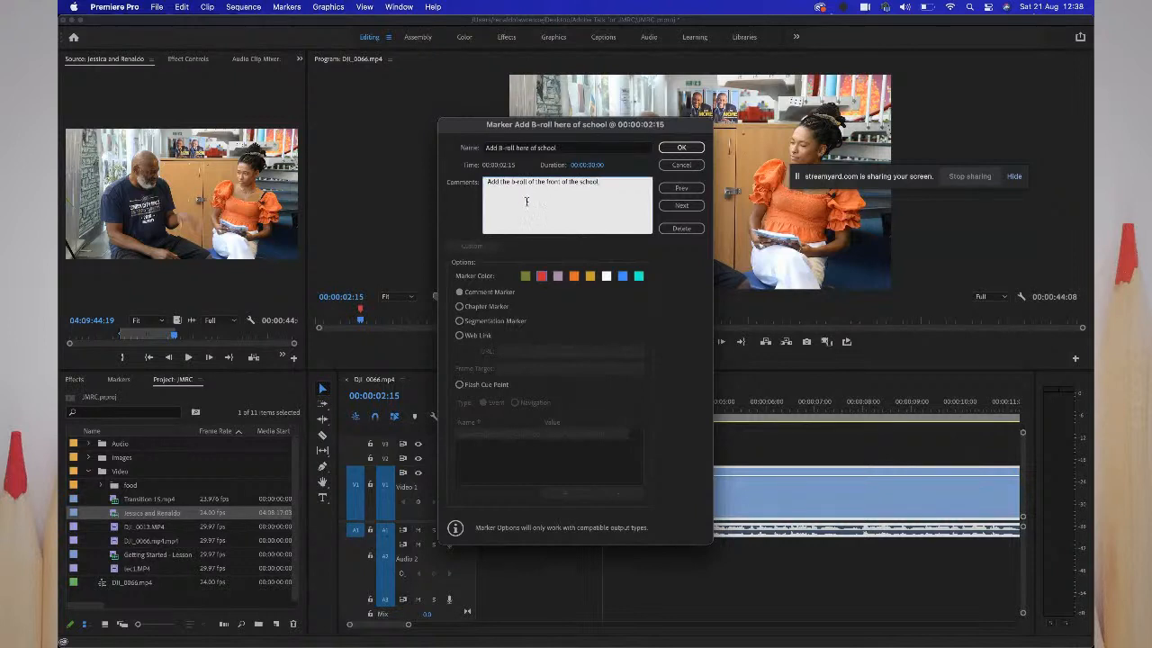
left_click(542, 277)
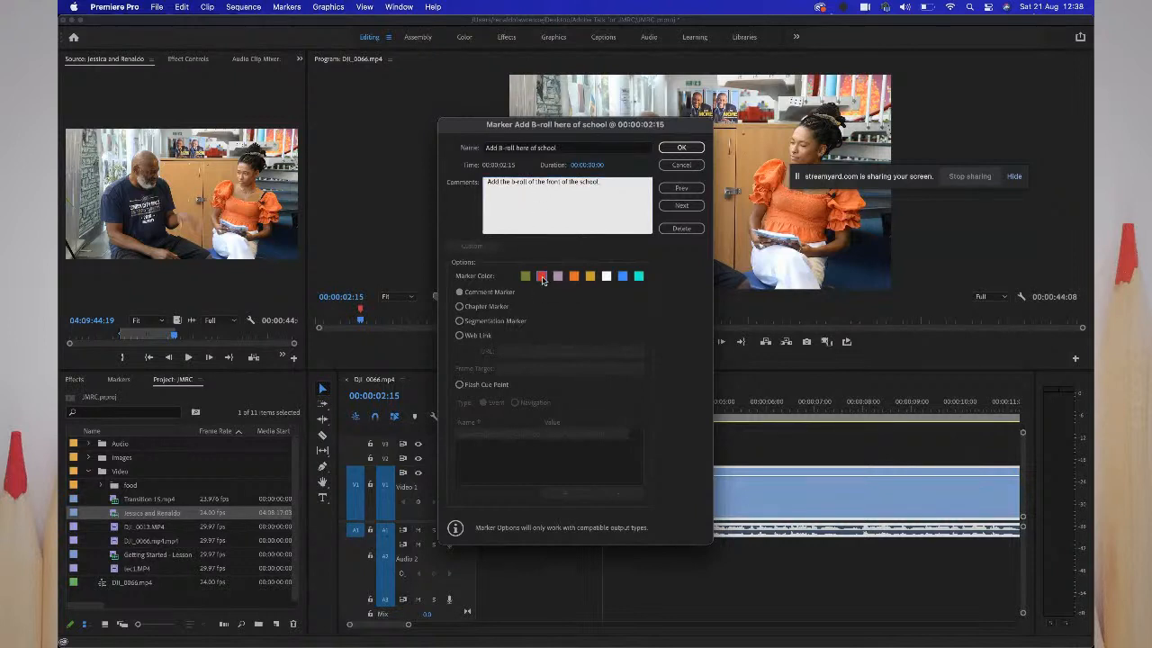
left_click(483, 294)
left_click(681, 148)
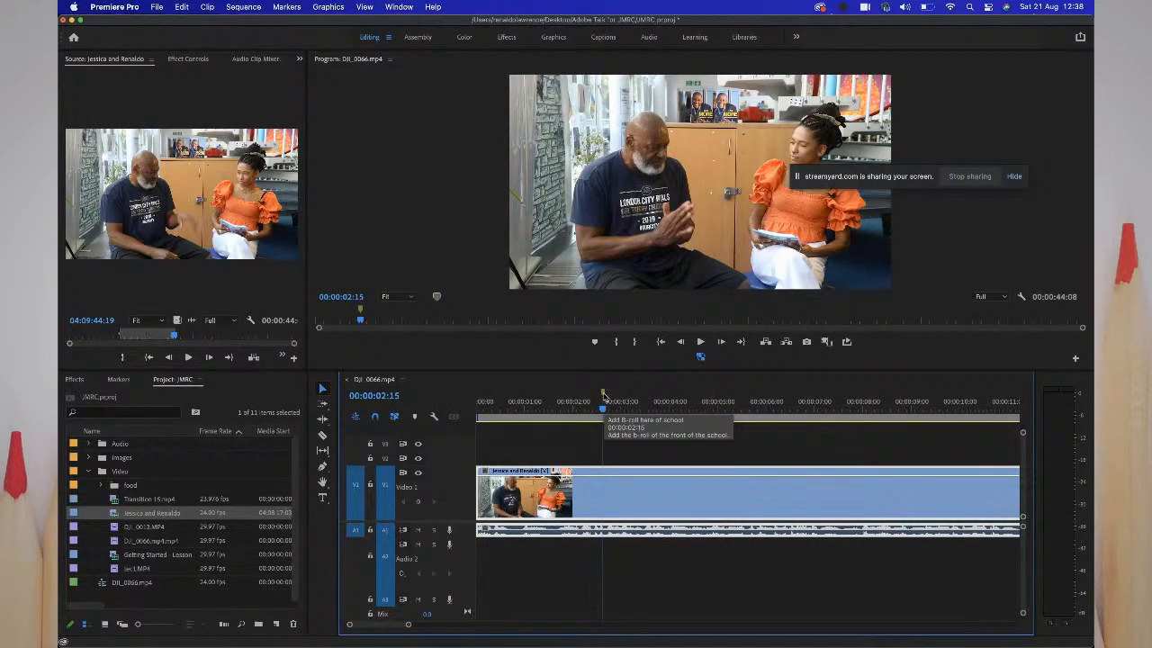
- Set the school B-roll marker's colour to red and stretch it into a span reaching about 00:00:03:19
double_click(604, 396)
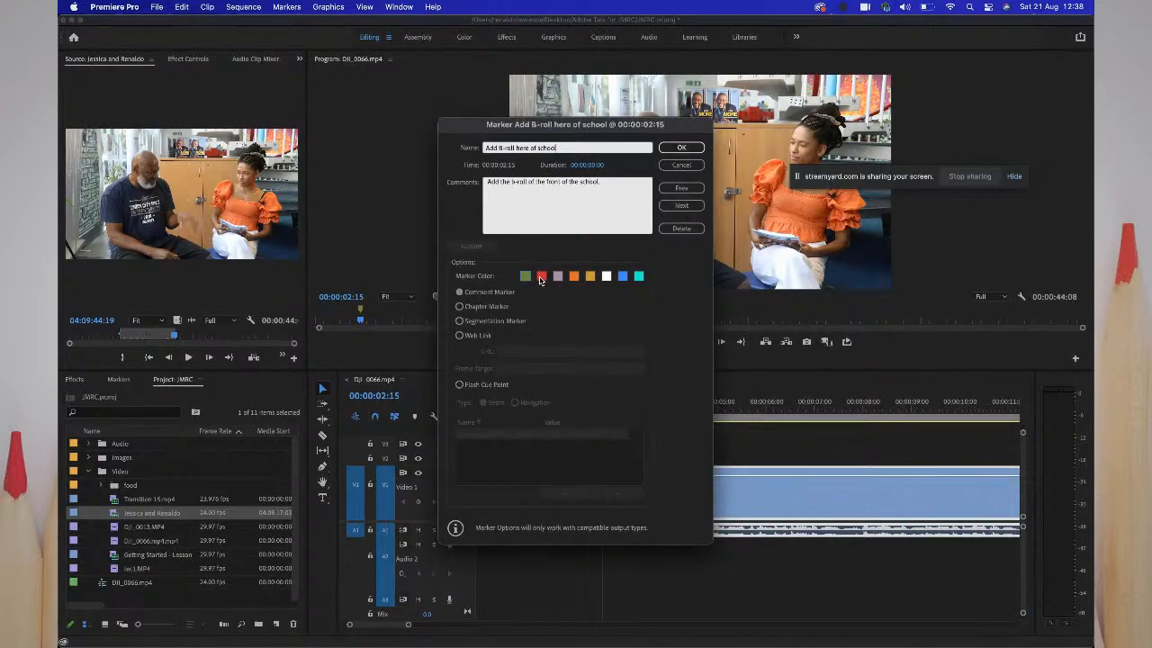
left_click(558, 277)
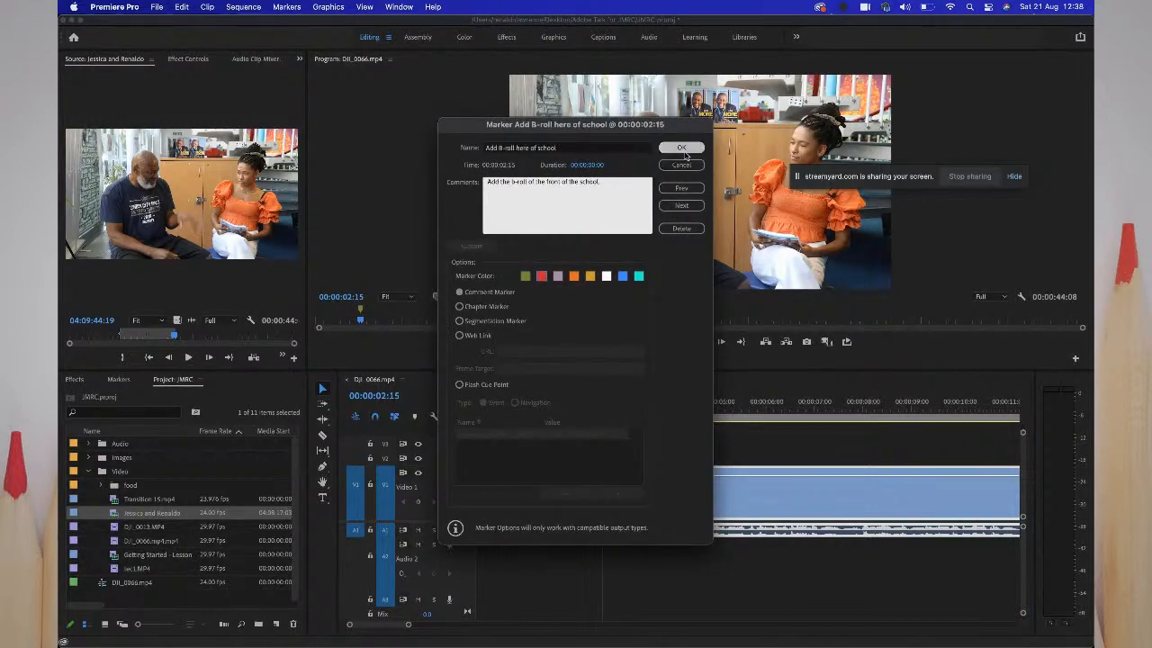
left_click(681, 148)
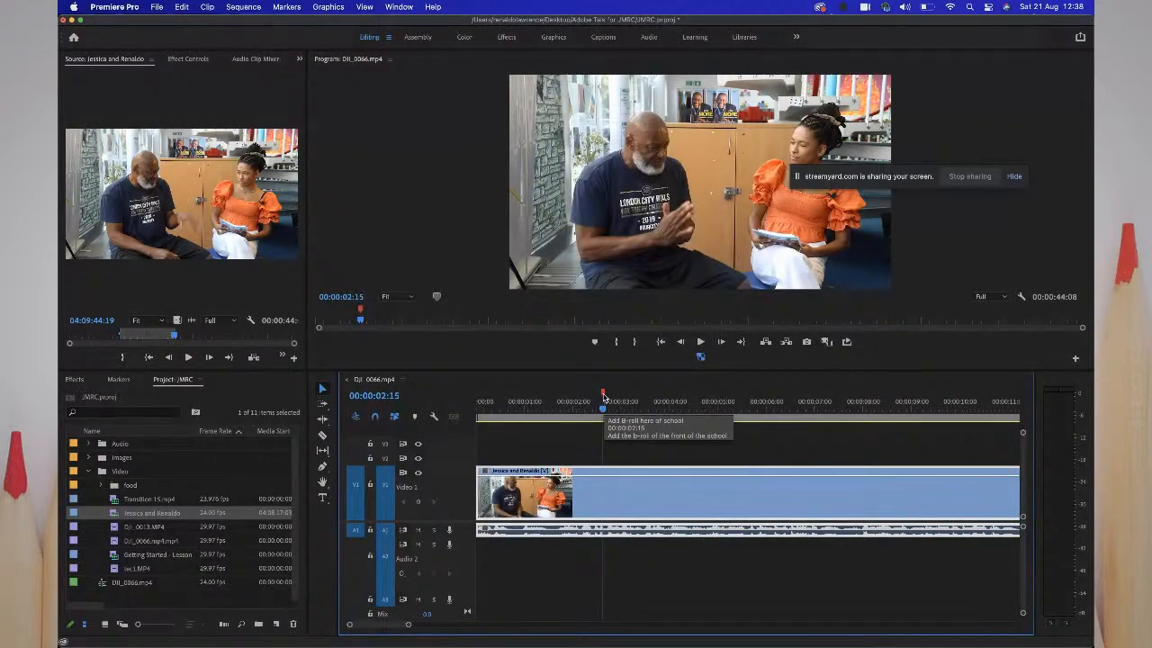
left_click_drag(603, 396, 663, 396)
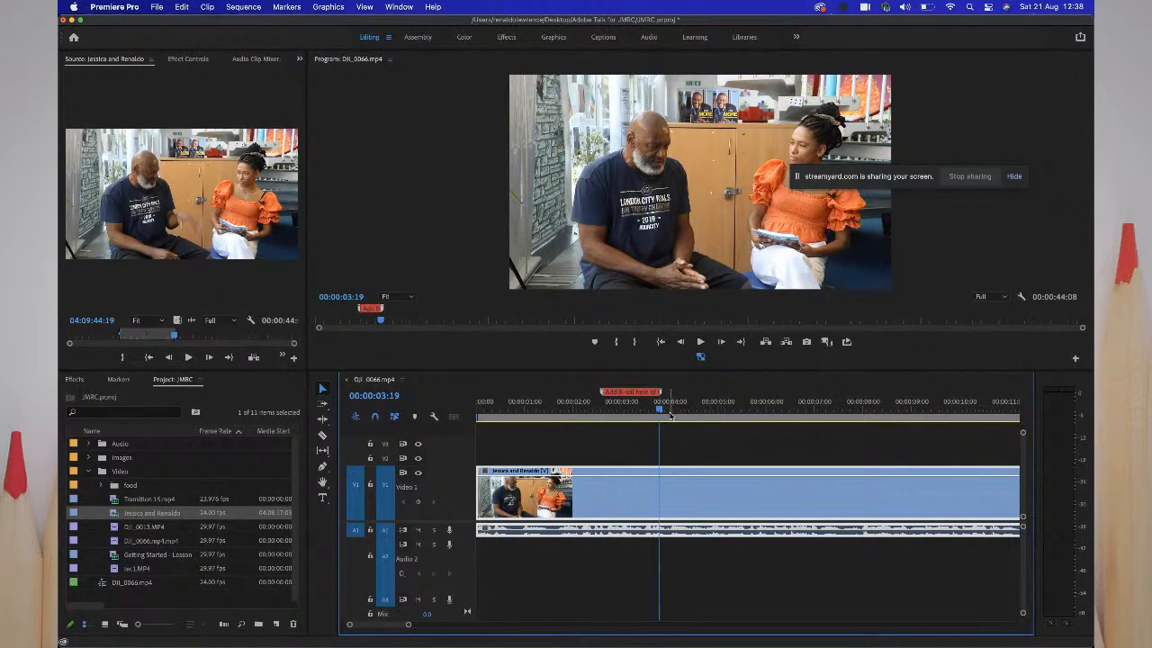
- Add a second sequence marker at 00:00:06:14
left_click(691, 410)
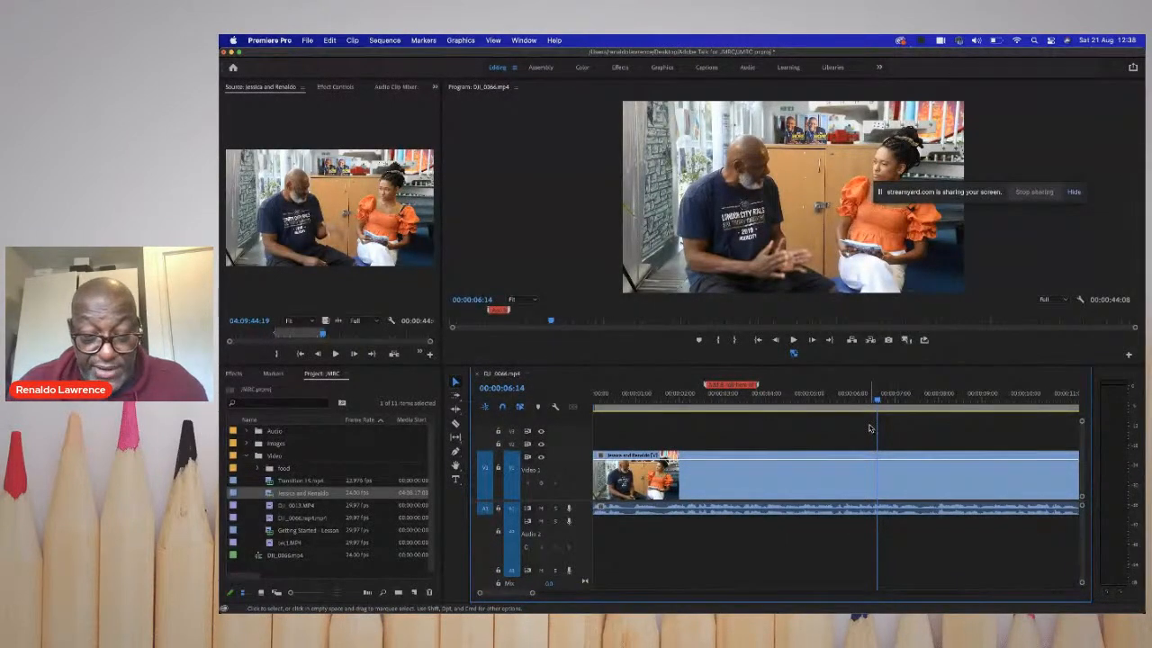
key("m")
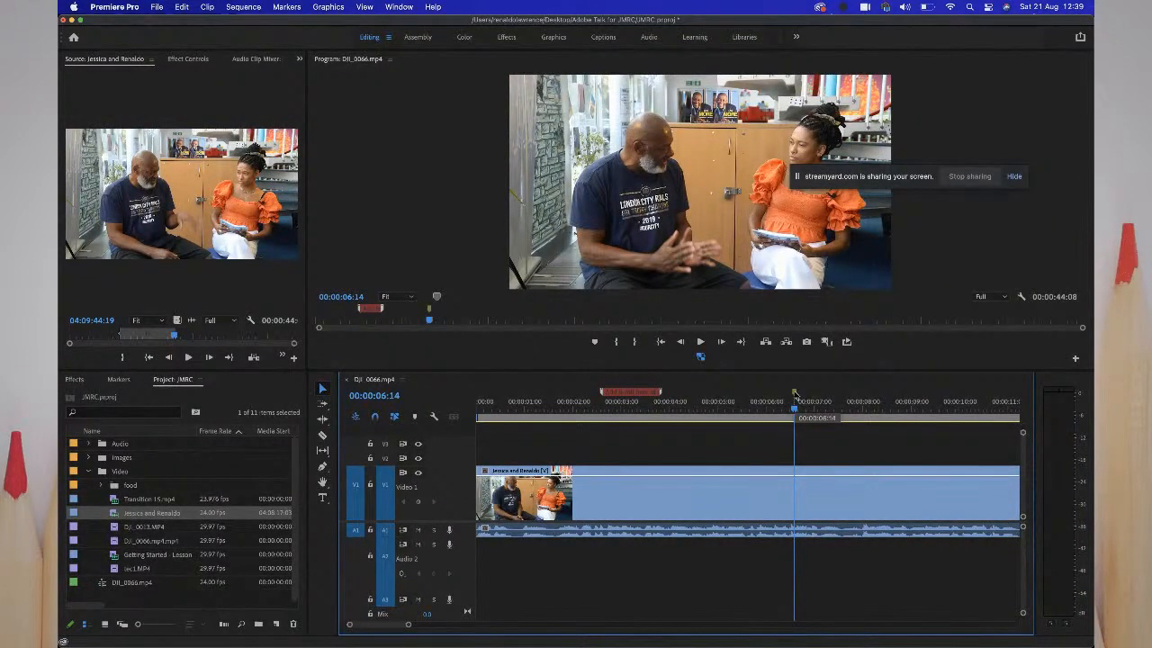
- Open the settings of the marker at 00:00:06:14 and name it "Second part of b-roll"
double_click(794, 395)
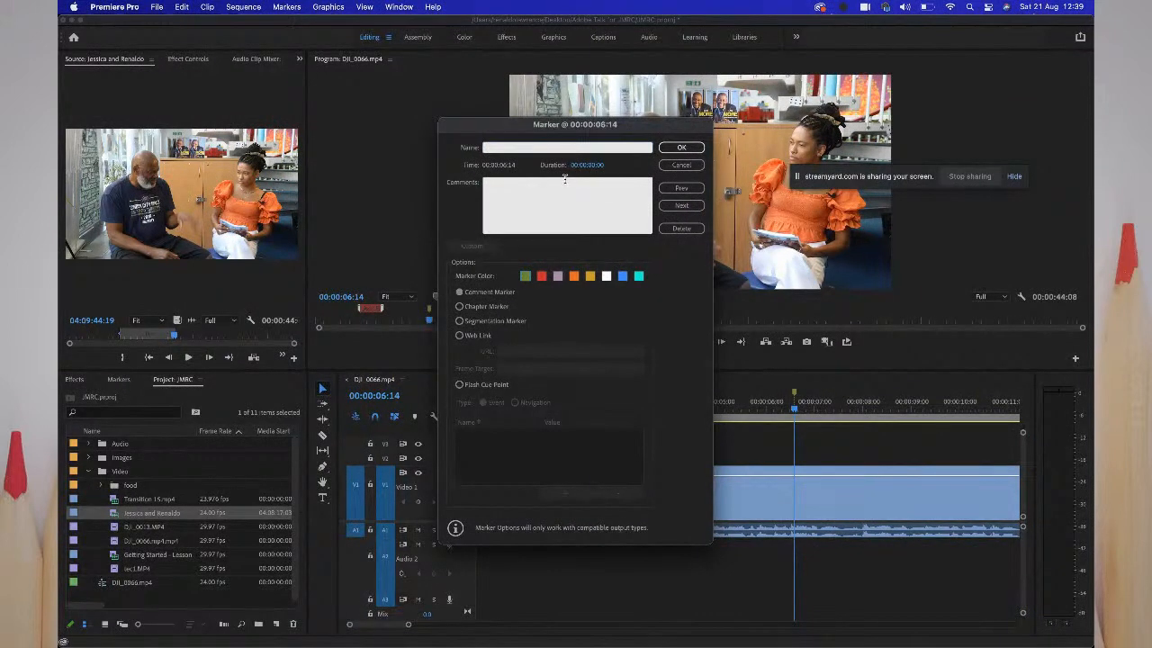
type("Second")
type("ll")
key("Left")
key("Left")
key("Left")
key("Left")
type("-")
- Copy the marker's name into its comment, set its colour to blue, and accept the settings
left_click_drag(568, 149, 467, 144)
key("super+c")
left_click(497, 191)
key("super+v")
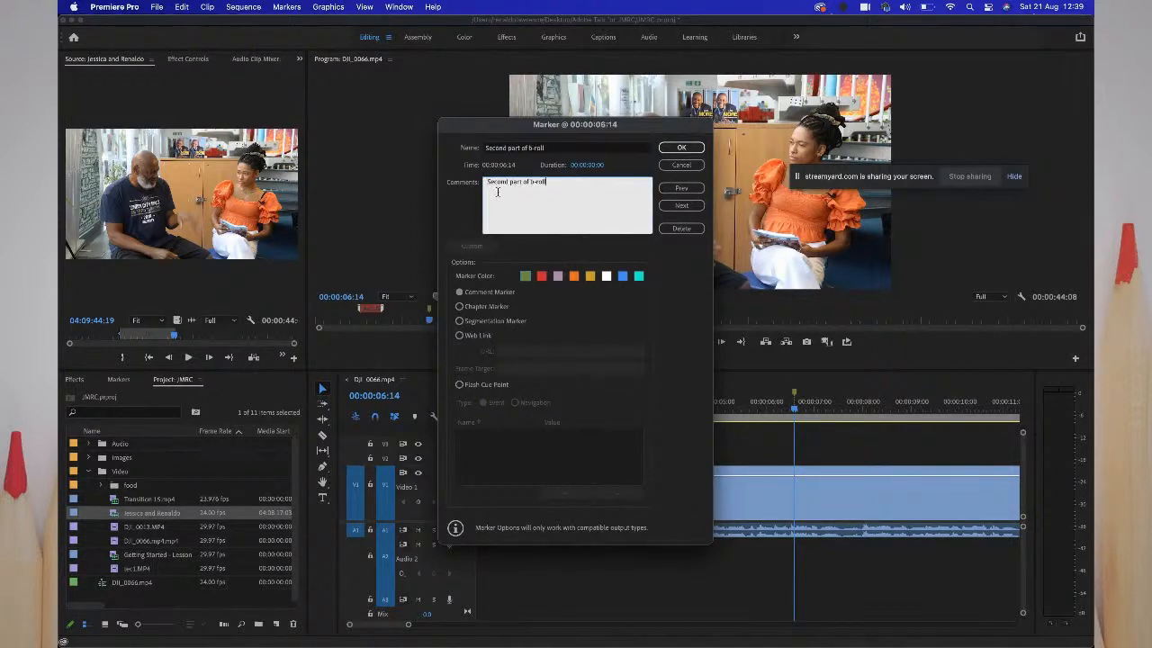
left_click(624, 276)
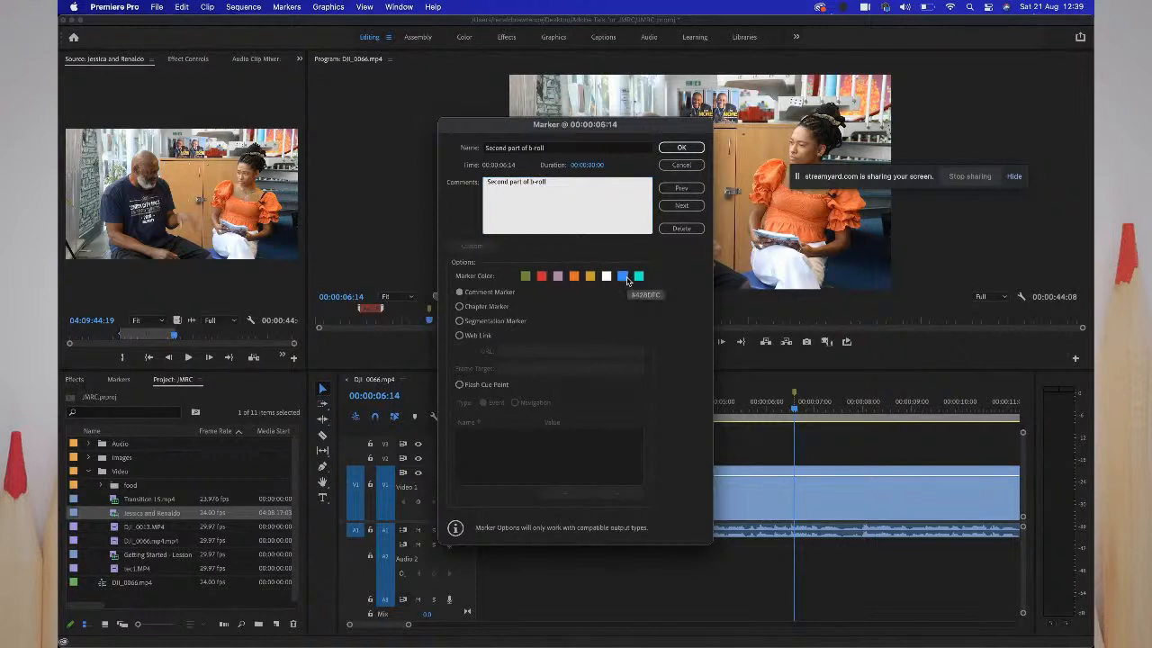
left_click(682, 148)
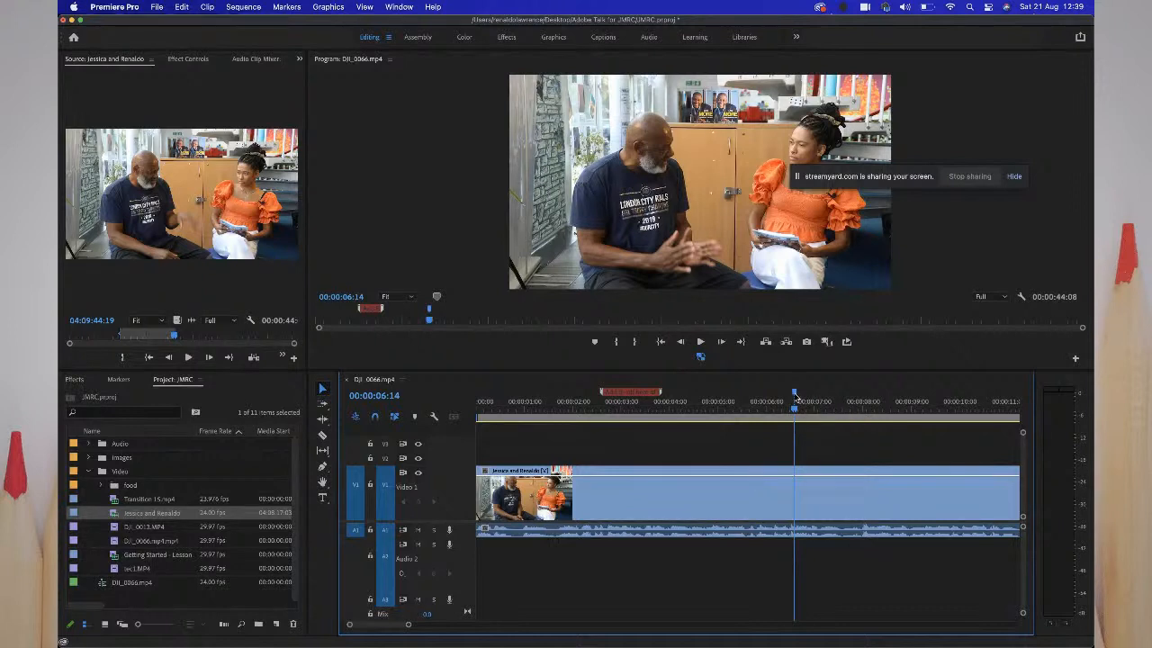
- Stretch the blue marker into a span reaching about 00:00:07:13
left_click(795, 396)
key("m")
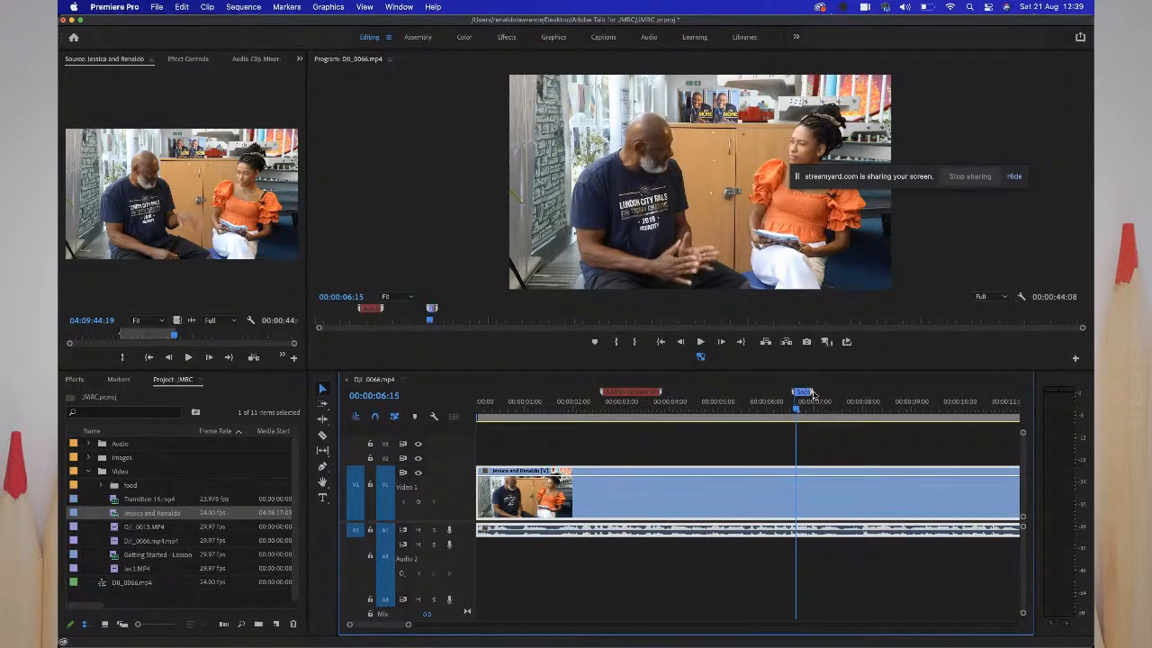
key("space")
key("space")
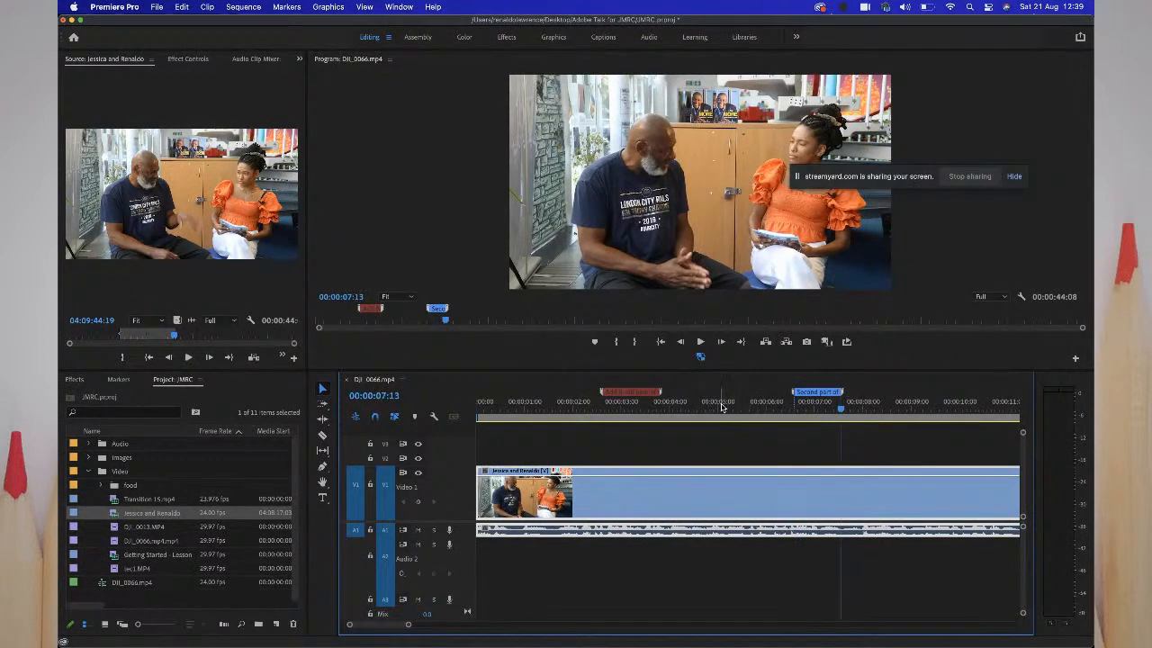
- Add a third sequence marker near the start of the sequence at 00:00:00:14
left_click(505, 397)
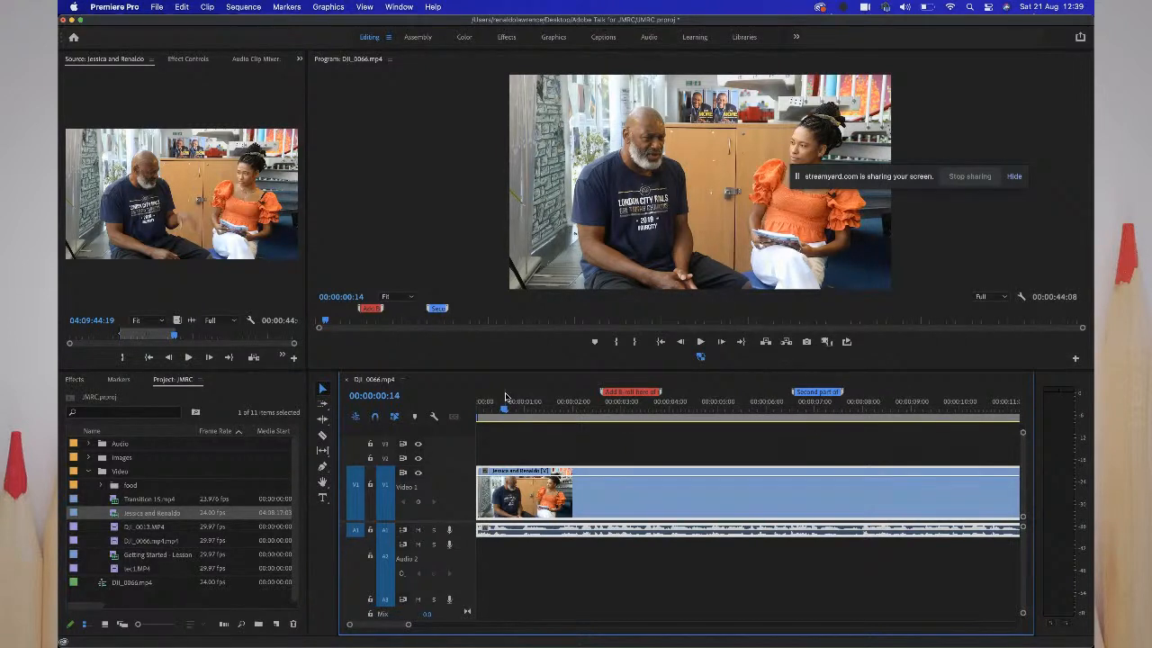
left_click(529, 448)
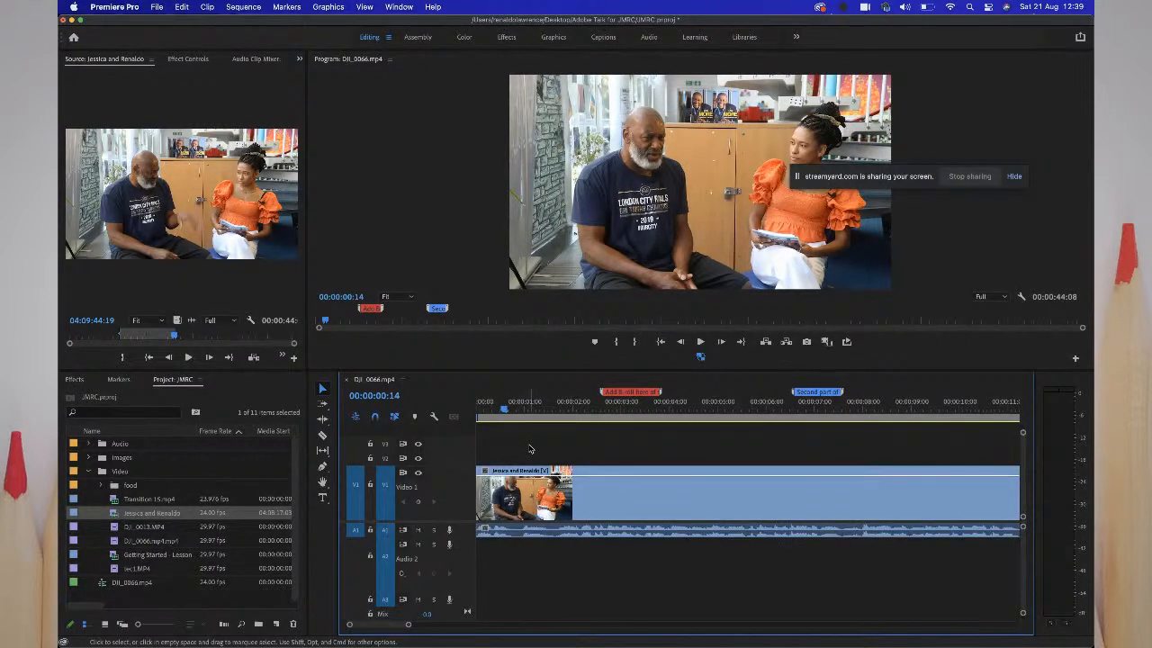
key("m")
- Name the marker at 00:00:00:14 "sdssdss", enter the comment "sdsds" and set its colour to orange
double_click(506, 396)
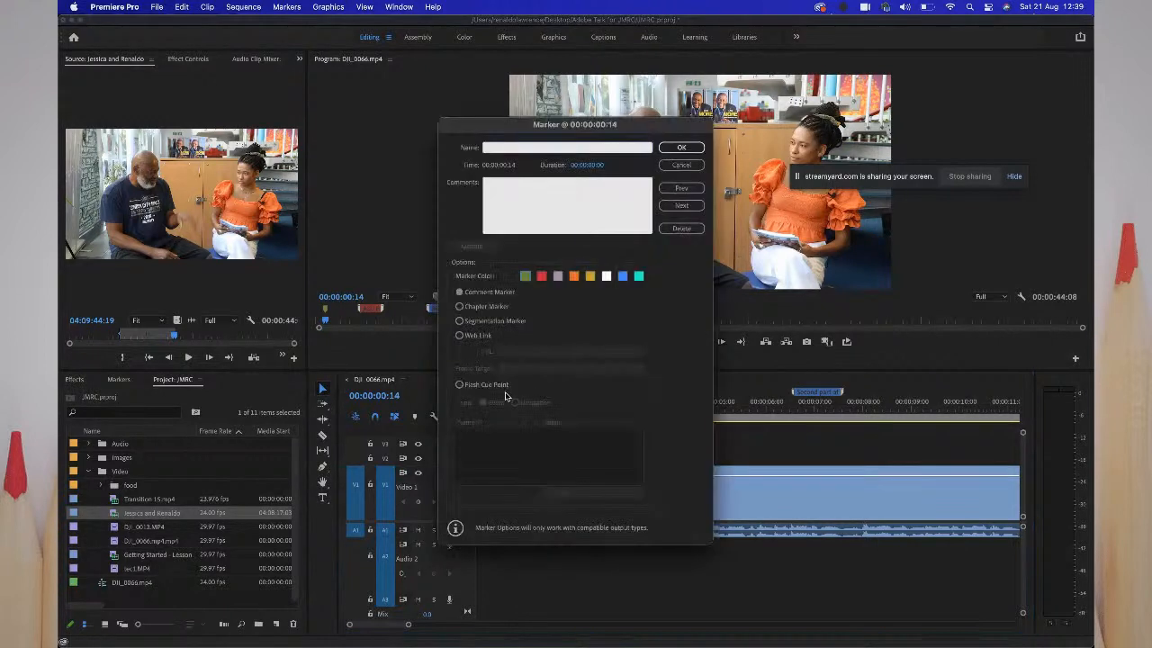
type("sdssdss")
left_click(542, 188)
type("sdsds")
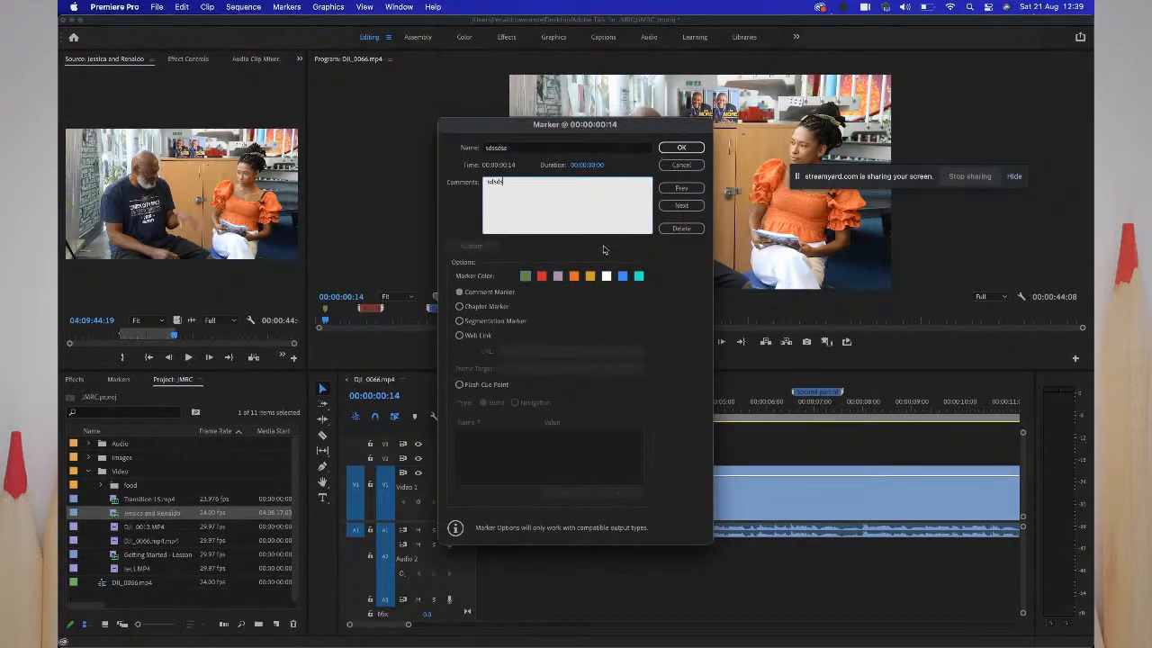
left_click(574, 276)
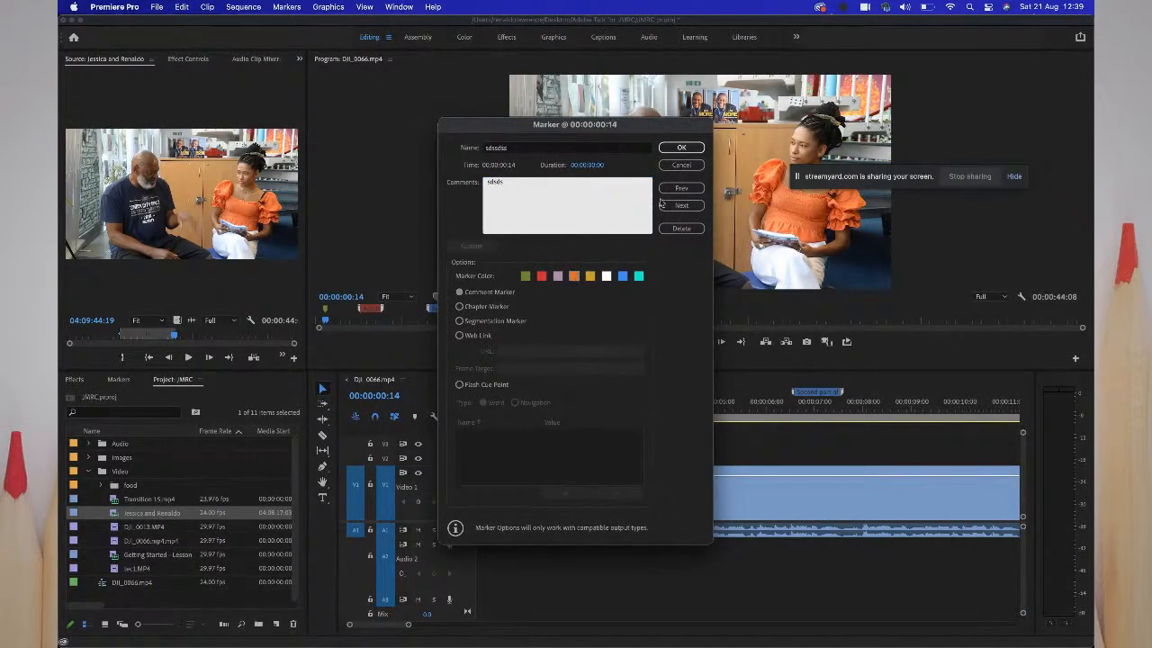
left_click(681, 147)
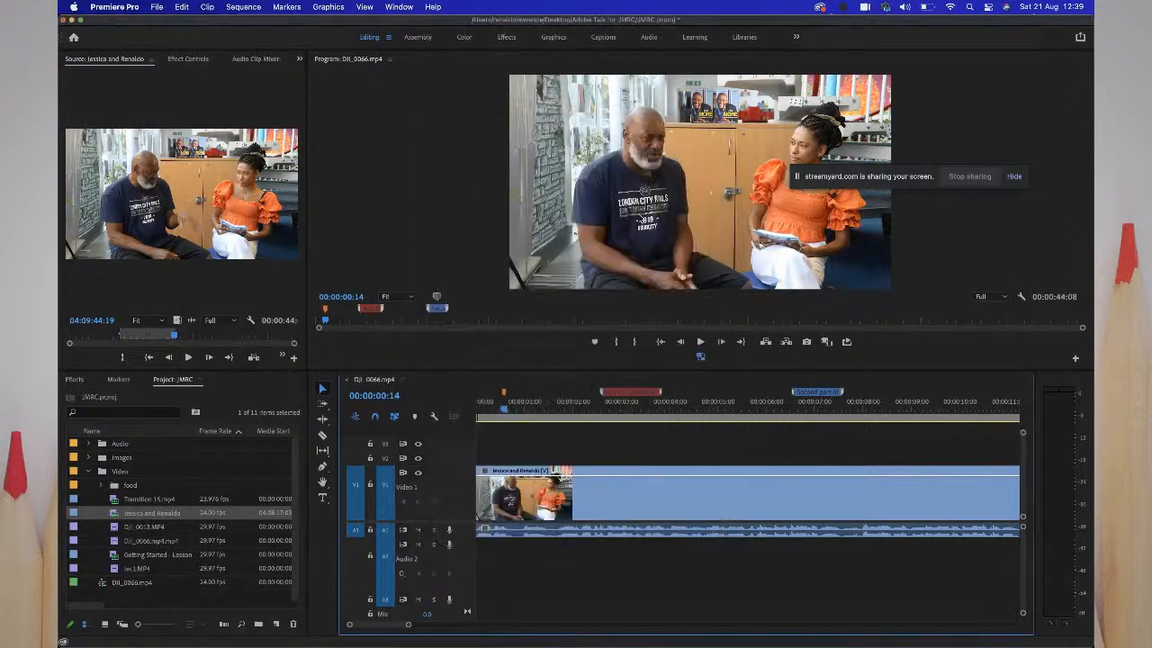
- Stretch the orange marker into a span reaching about 00:00:01:12
left_click(505, 397)
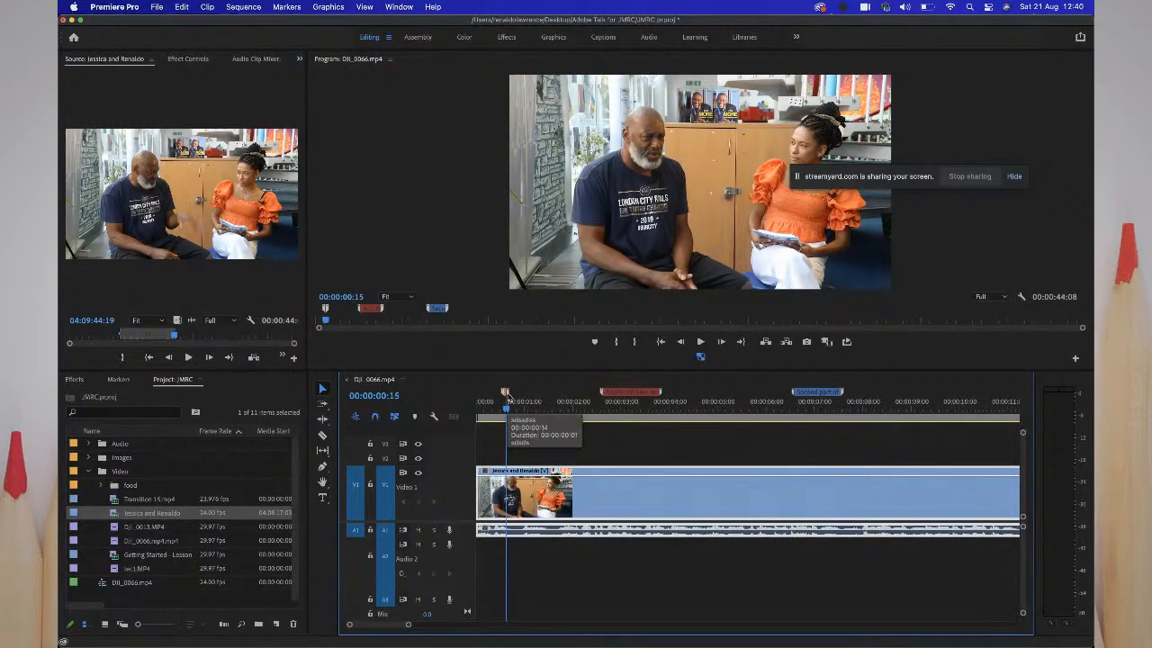
left_click_drag(505, 397, 541, 398)
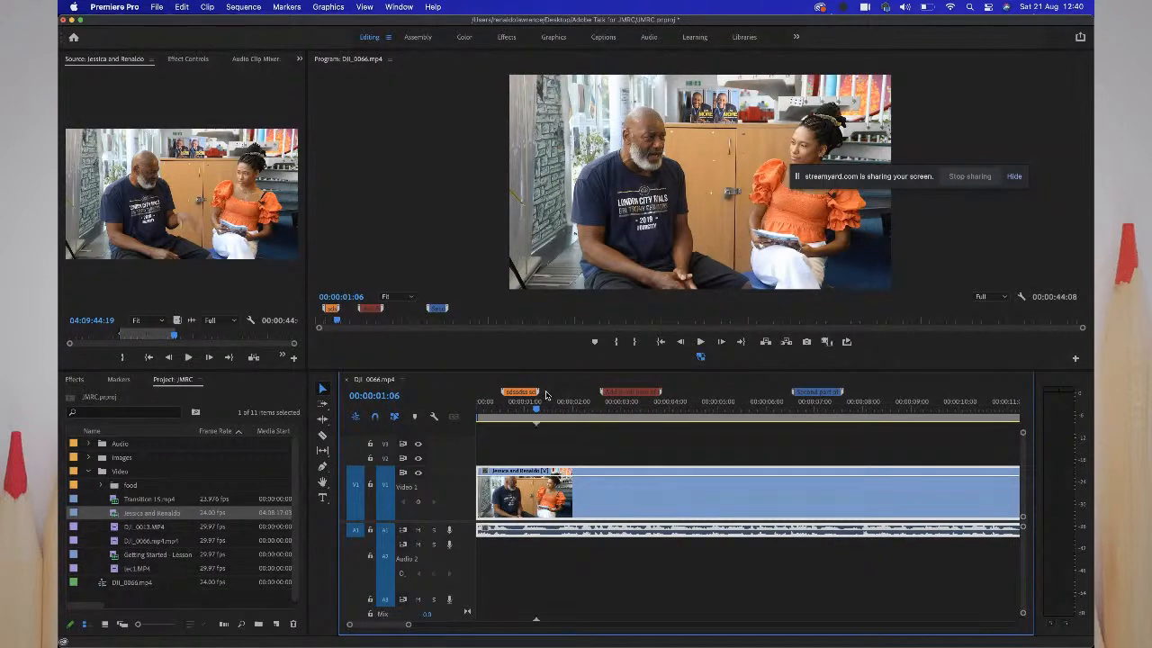
mouse_move(546, 394)
left_mouse_down()
mouse_move(558, 394)
mouse_move(549, 400)
left_mouse_up()
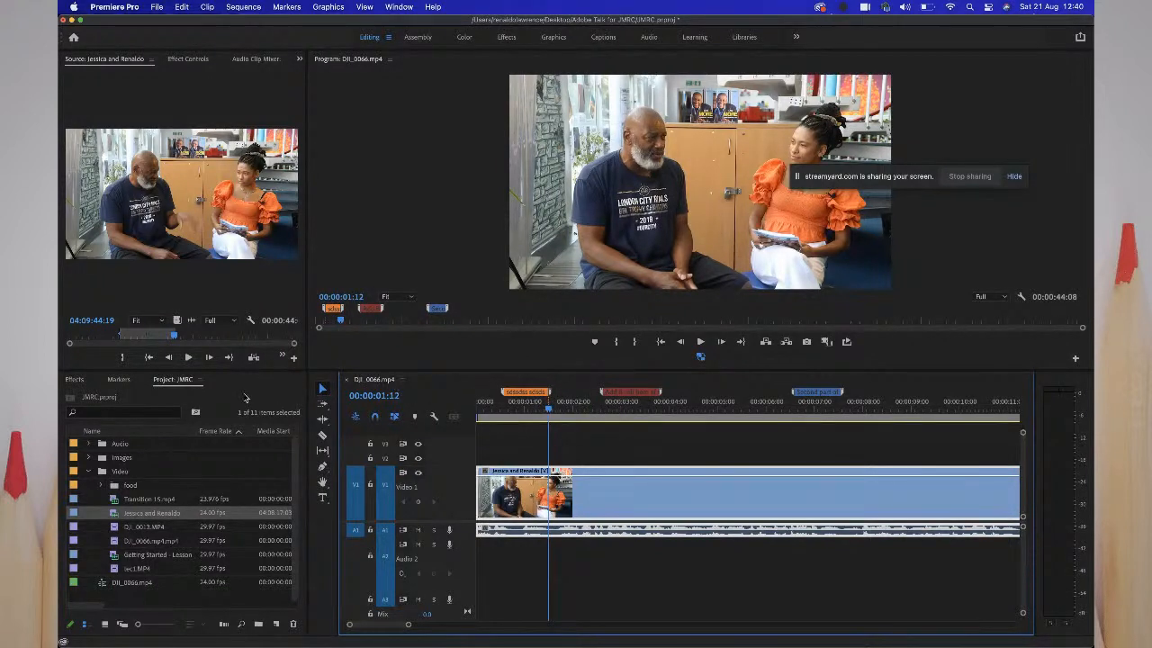
- Examine the list of sequence markers with the red colour filter on, and clear the filter to list all markers
left_click(117, 380)
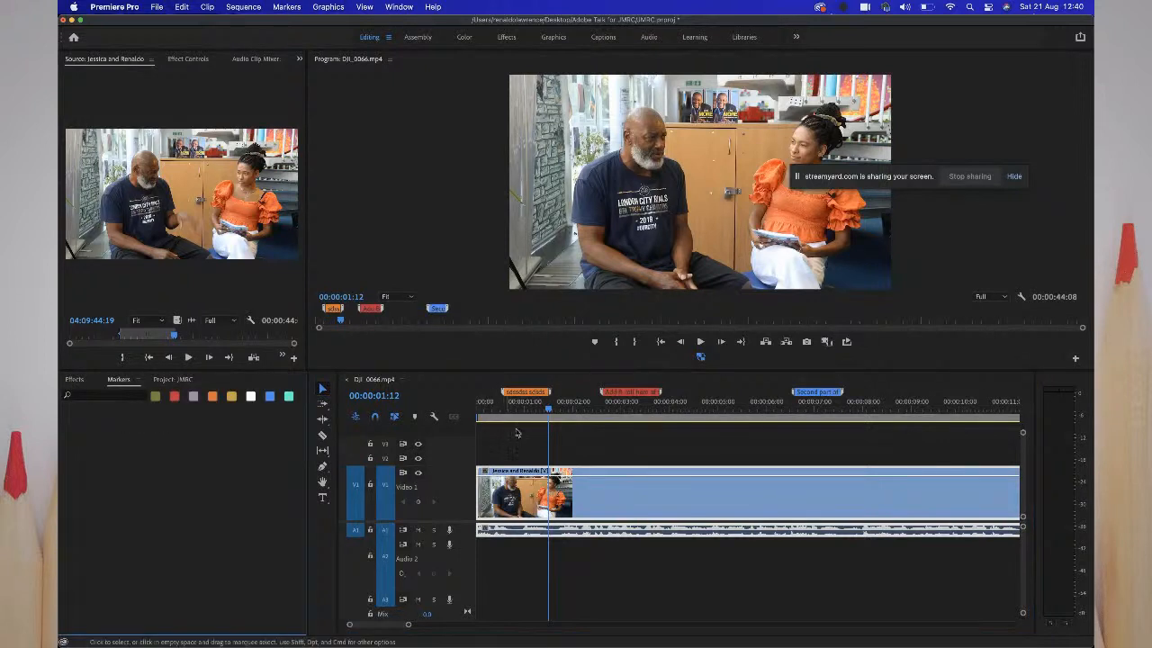
left_click(535, 396)
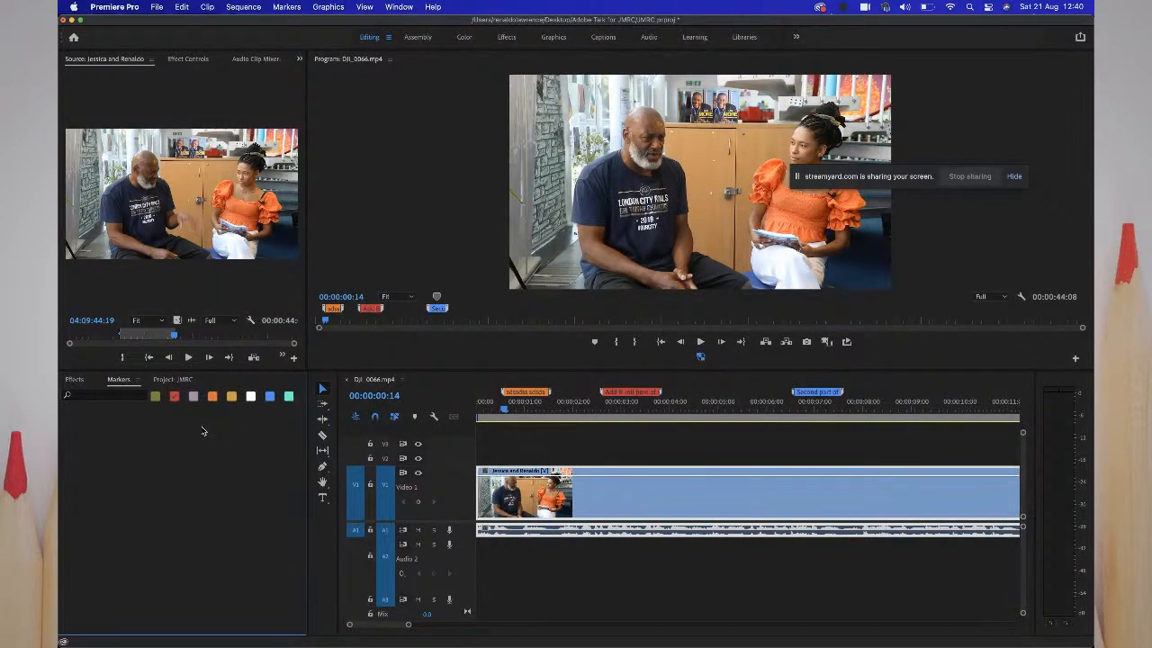
left_click(632, 370)
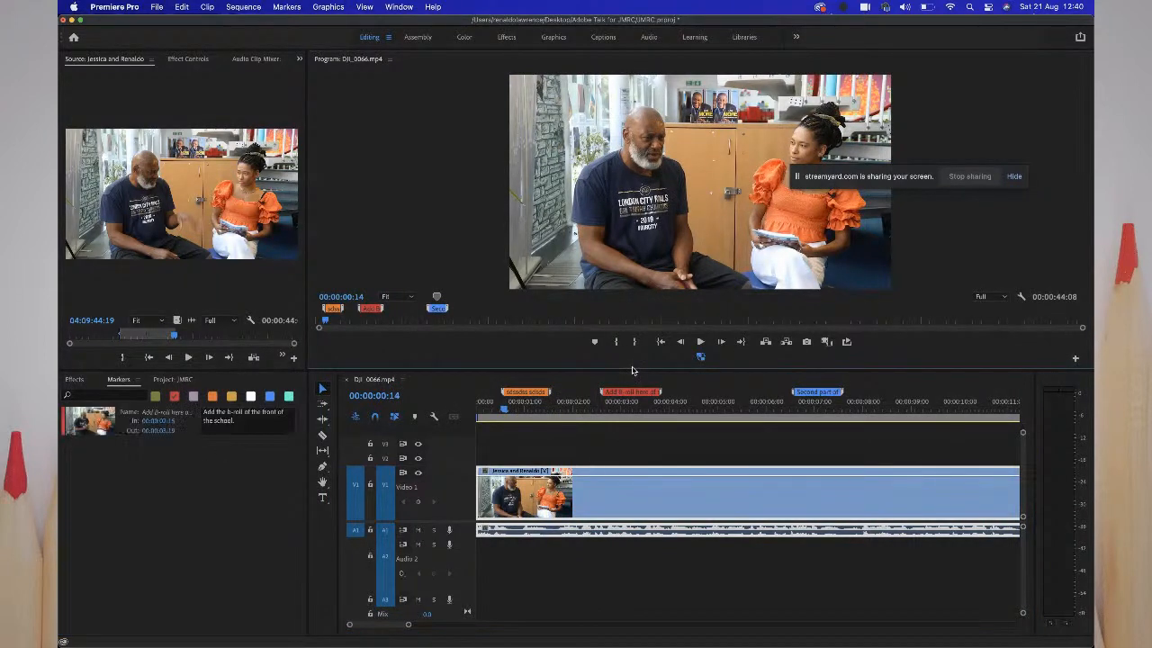
left_click(175, 396)
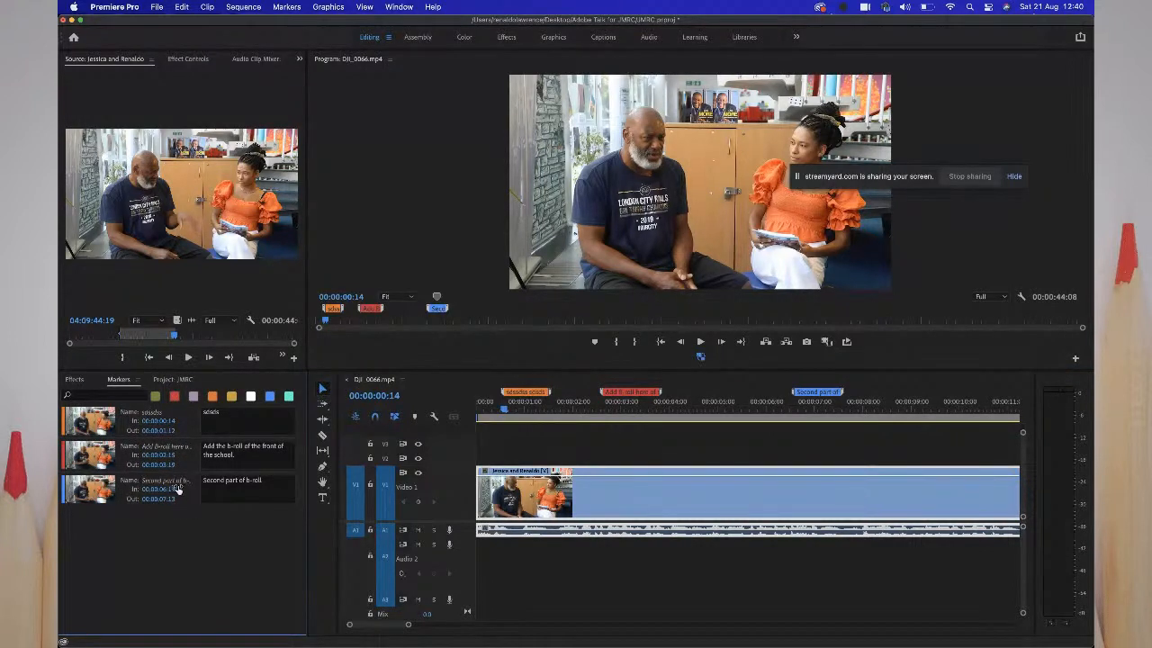
- Jump to the school B-roll marker from its entry in the marker list and review its comment
left_click(226, 454)
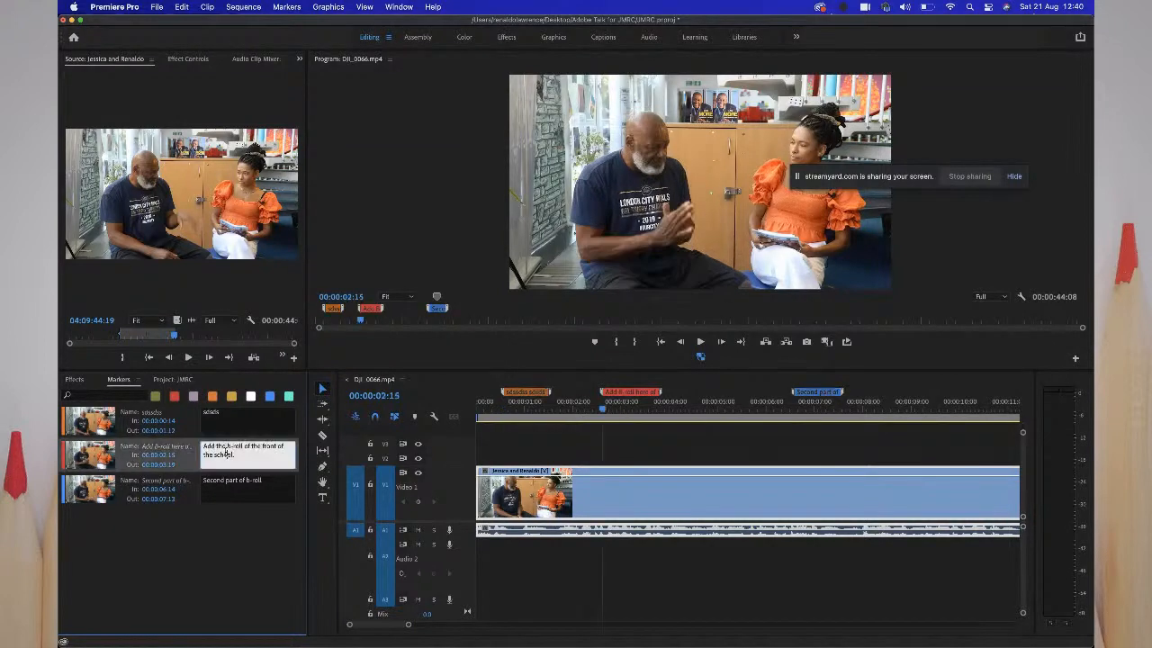
left_click(239, 455)
left_click(508, 437)
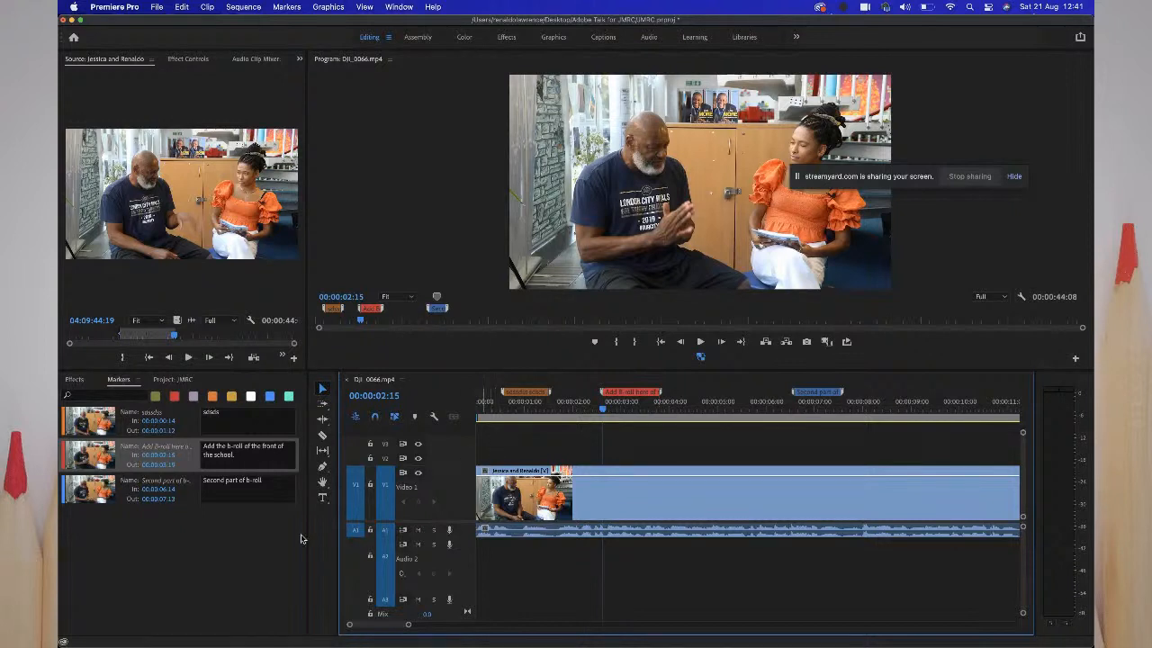
- Glance at the effects library, return to the project items and delete the DJI_0066.mp4 sequence
left_click(76, 381)
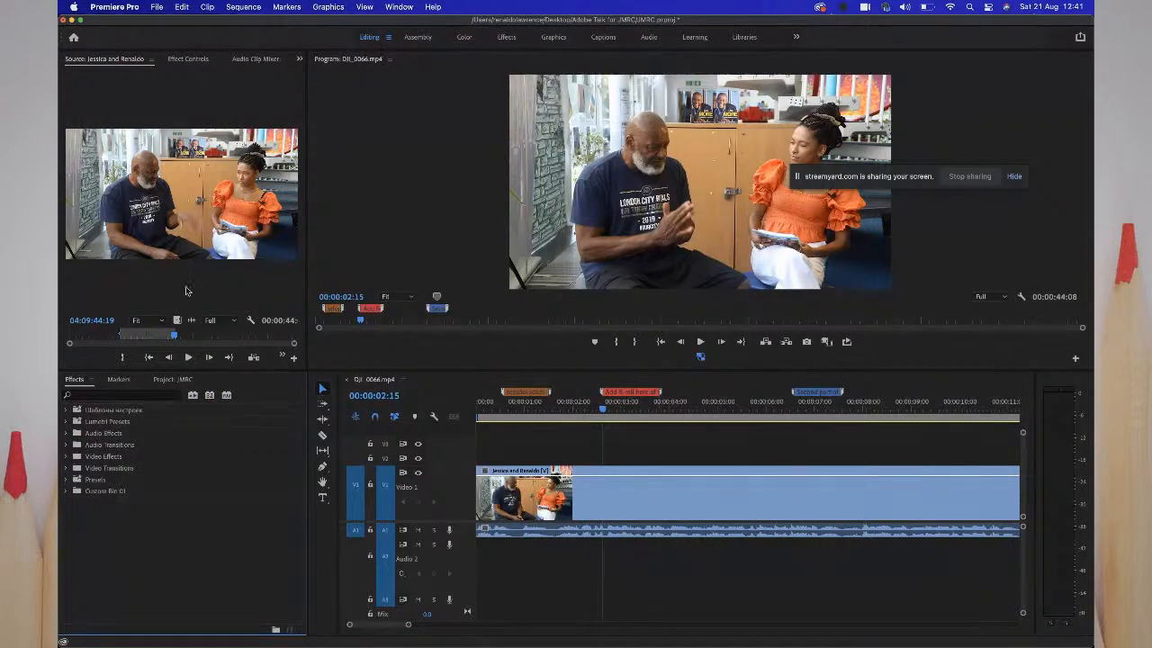
left_click(181, 380)
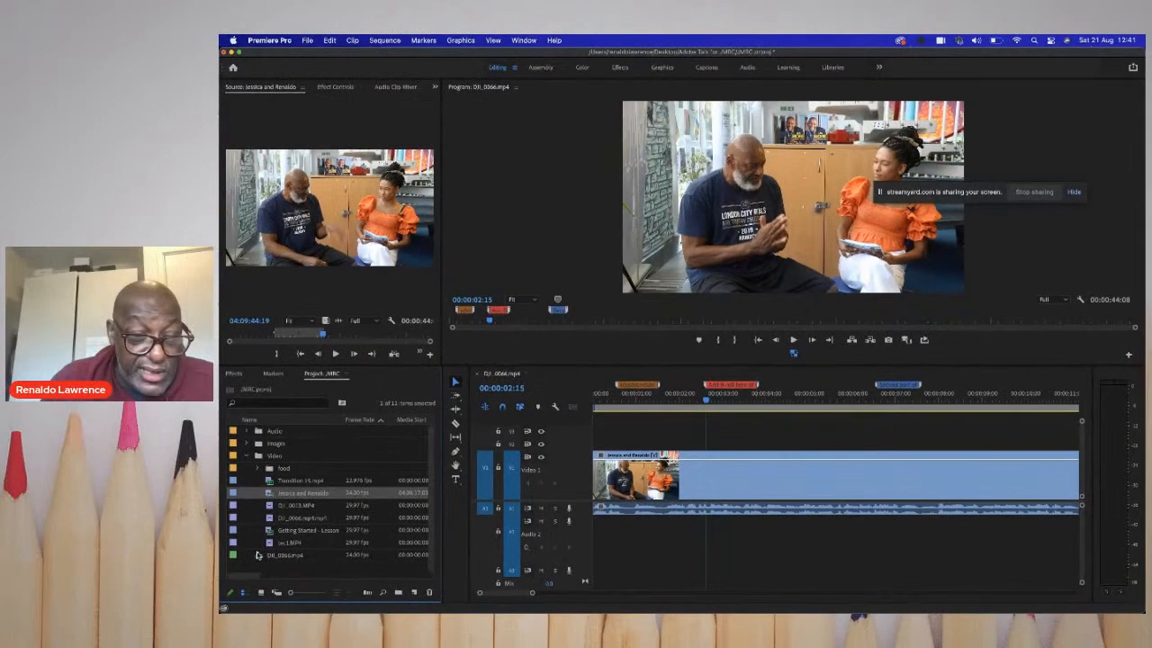
left_click(102, 582)
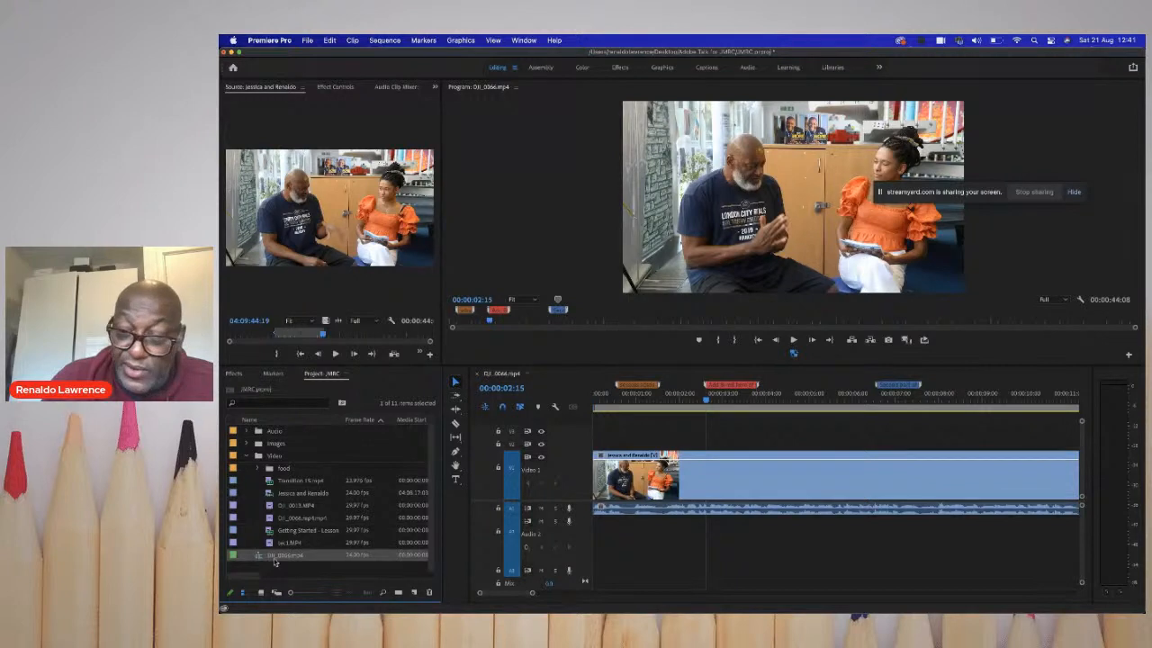
key("Delete")
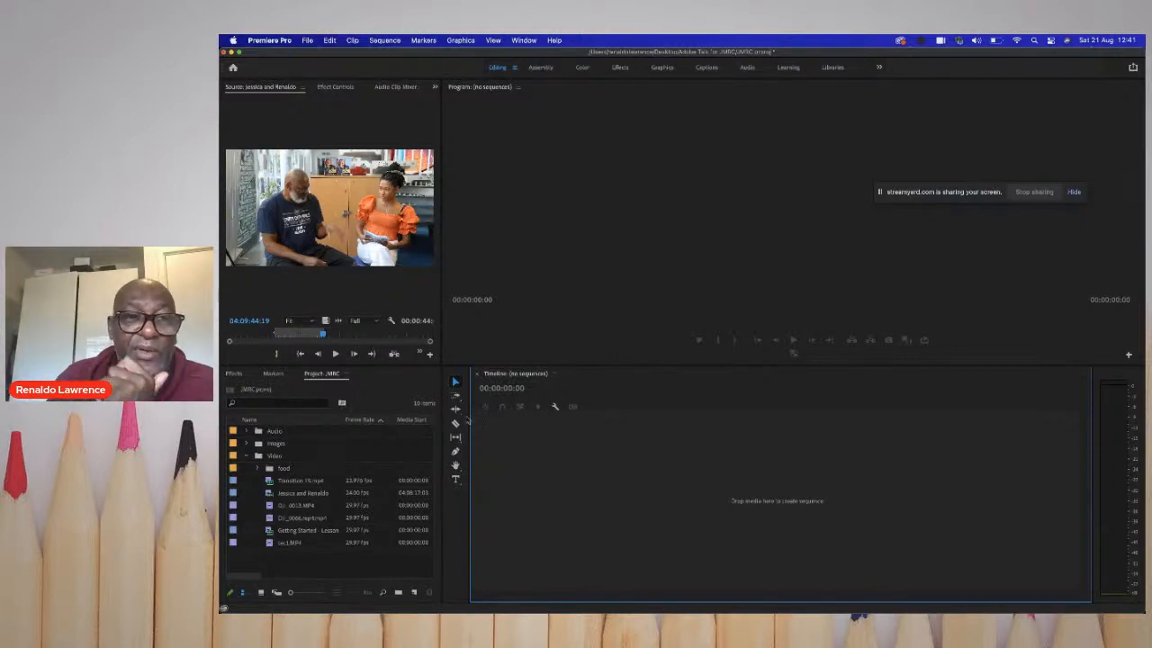
- Open the New Sequence settings to look over the available presets, and cancel without creating a sequence
left_click(385, 41)
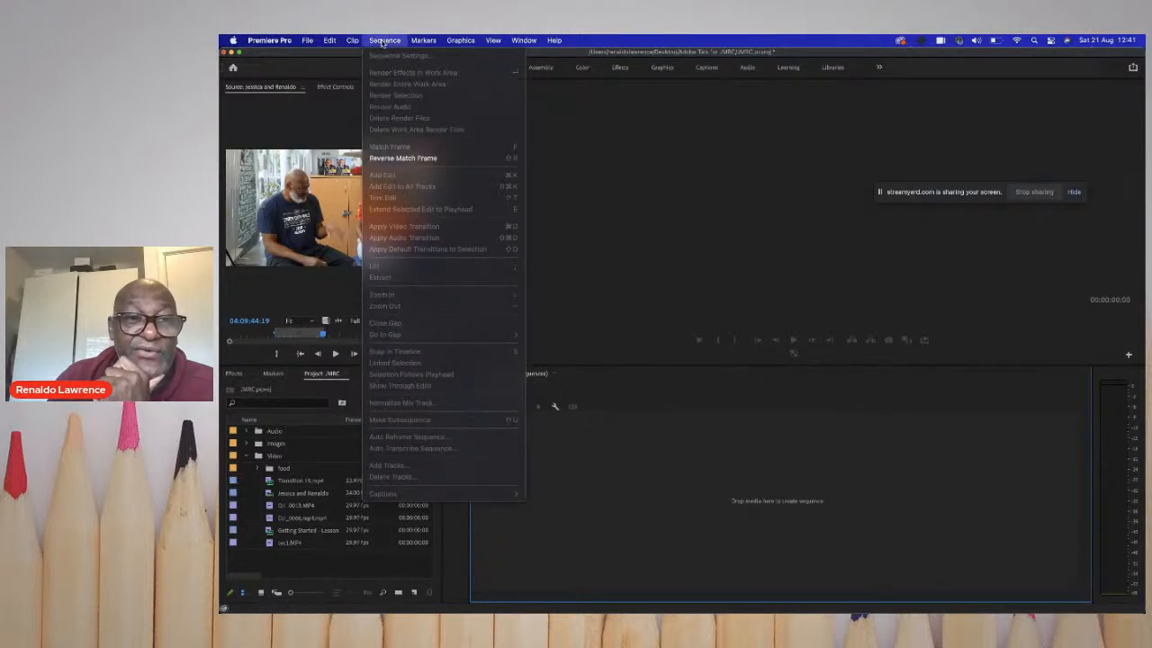
left_click(598, 449)
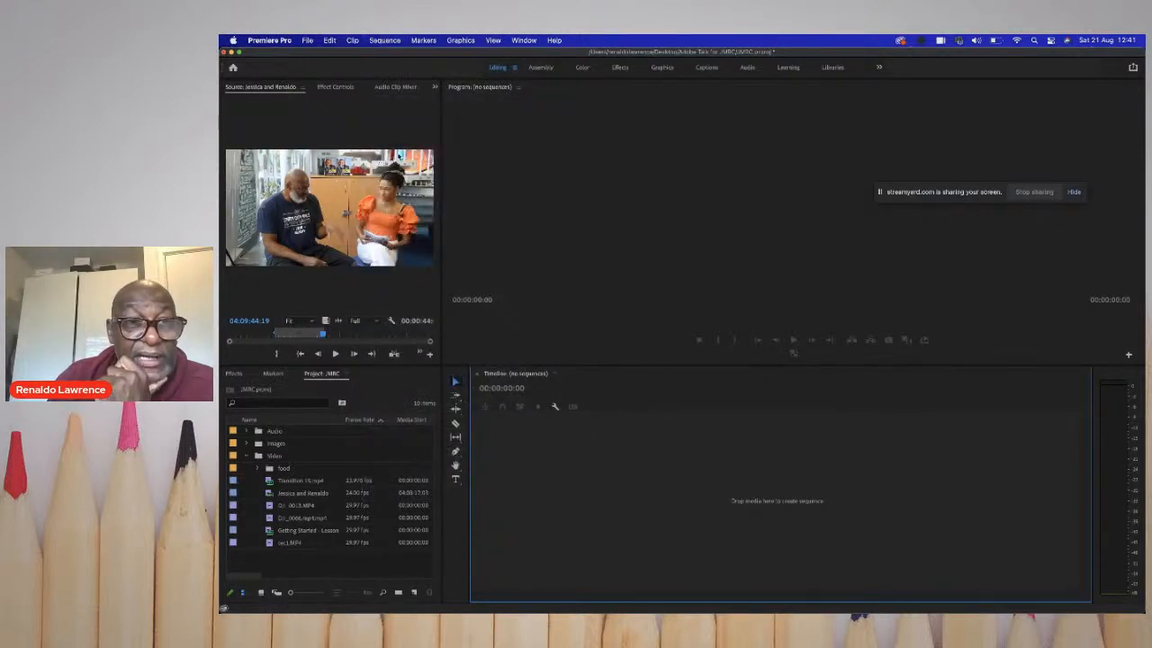
left_click(309, 41)
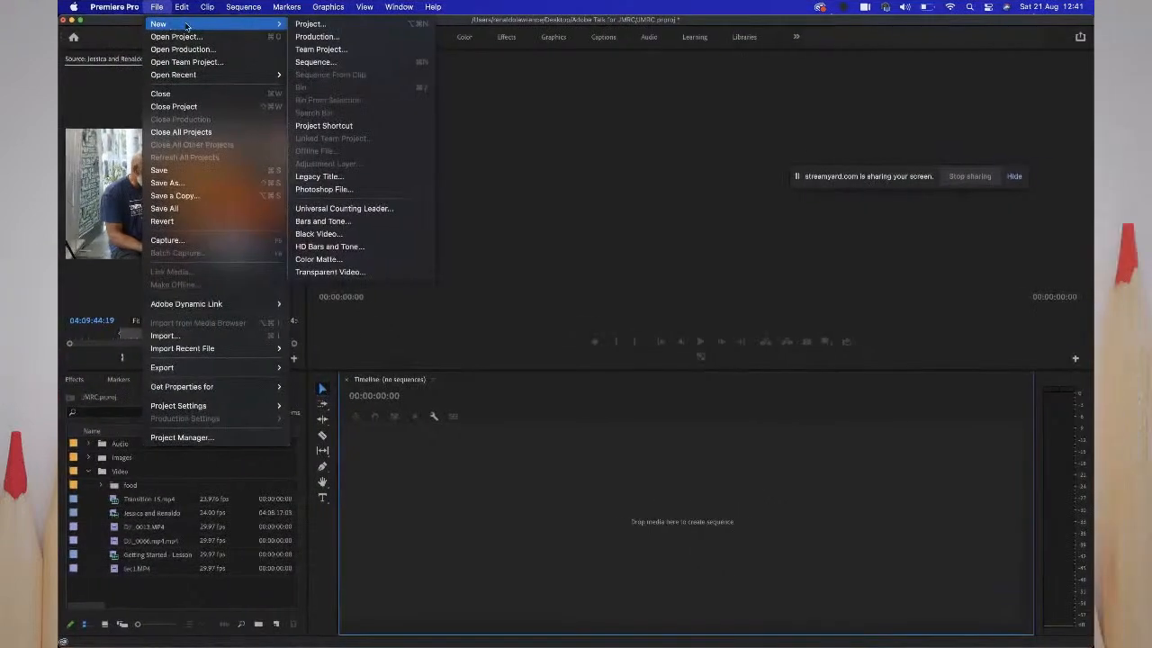
left_click(333, 62)
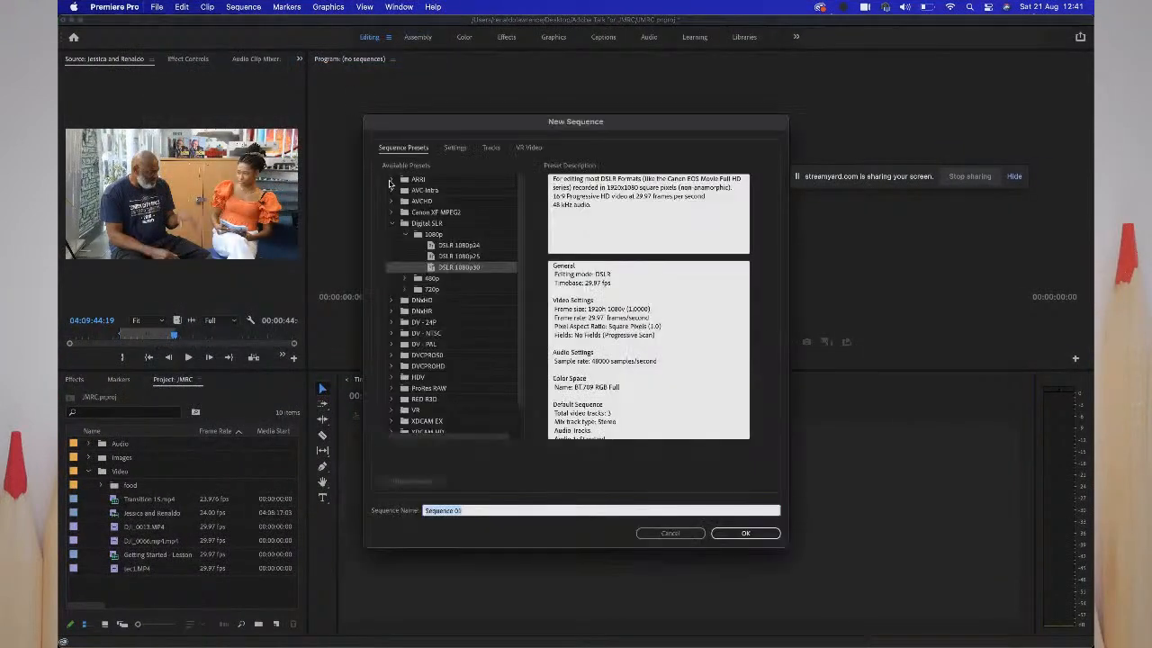
left_click_drag(558, 124, 574, 61)
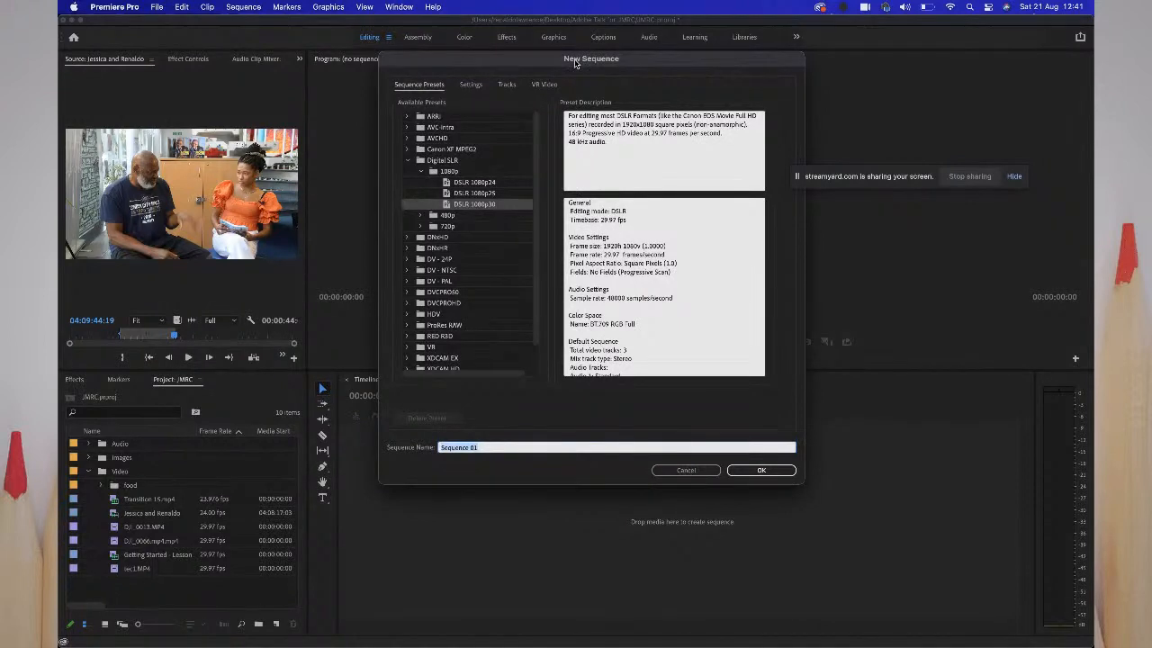
left_click(685, 471)
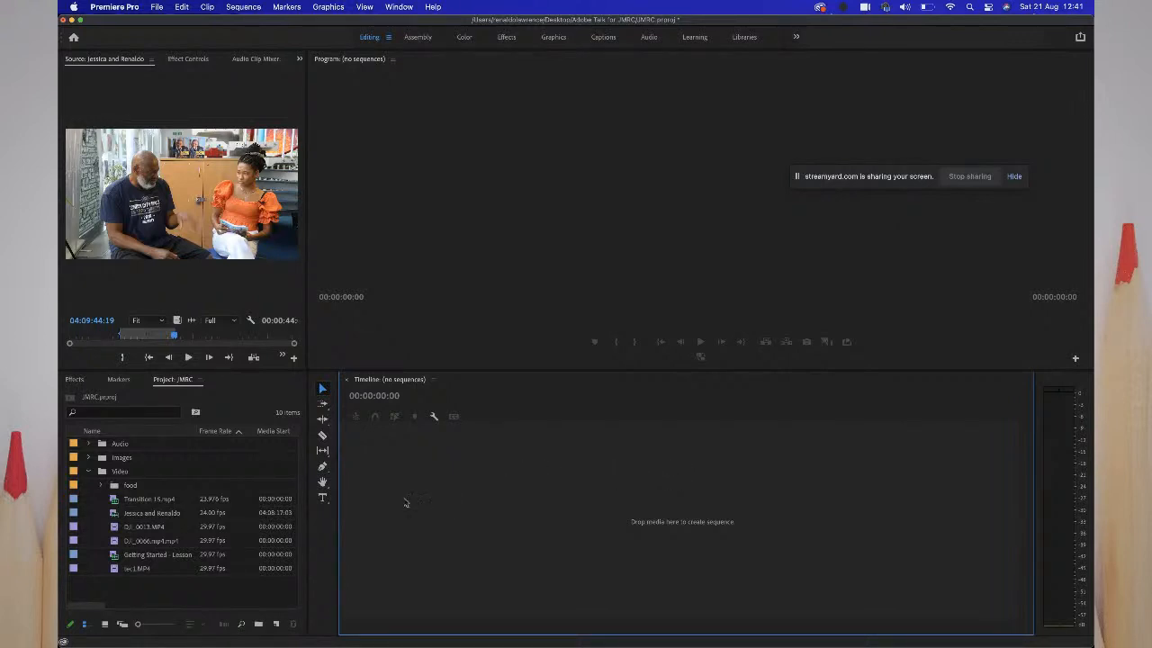
- Create a sequence from the Getting Started - Lesson One clip, and delete that sequence from the project
left_click(113, 557)
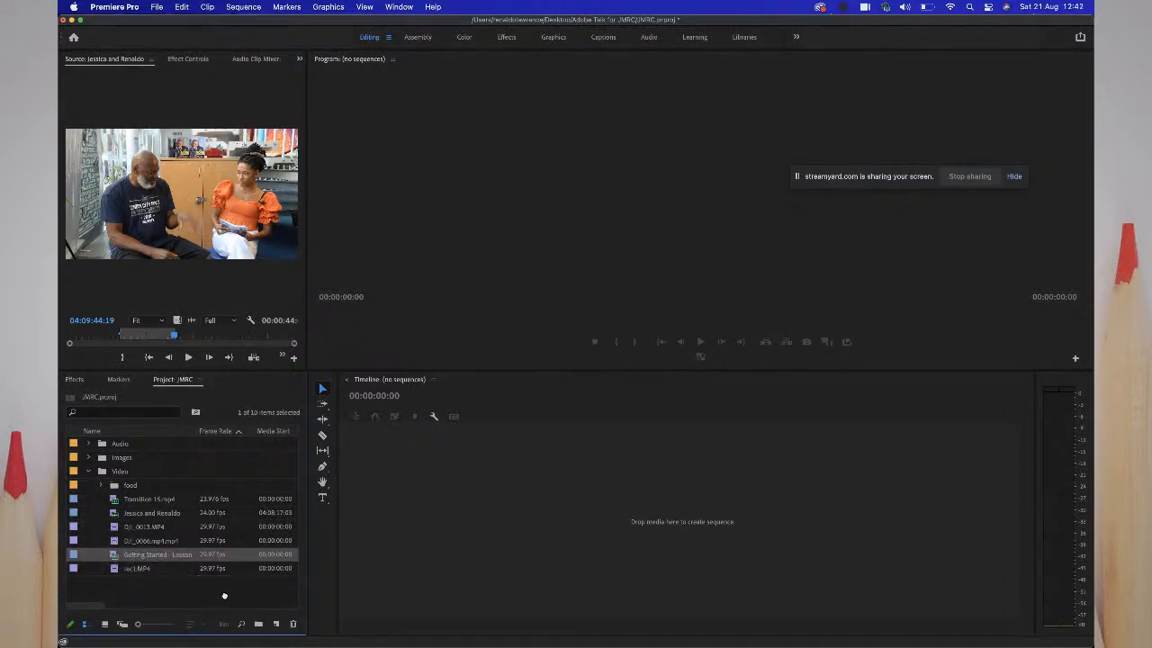
left_click_drag(275, 624, 275, 623)
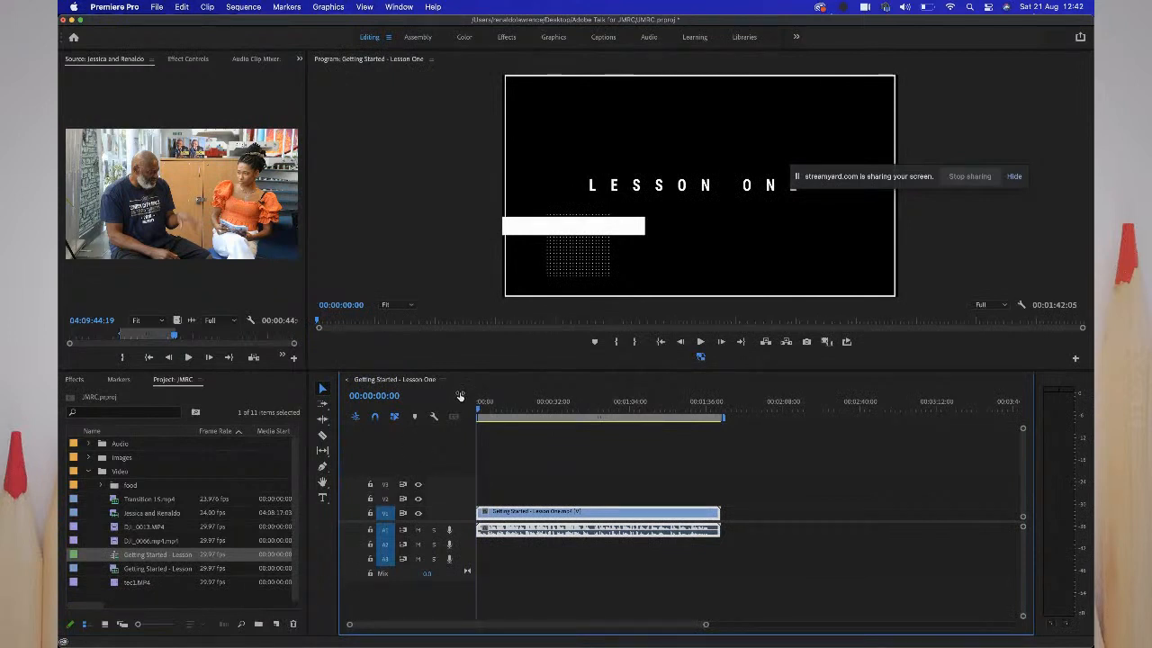
left_click(120, 555)
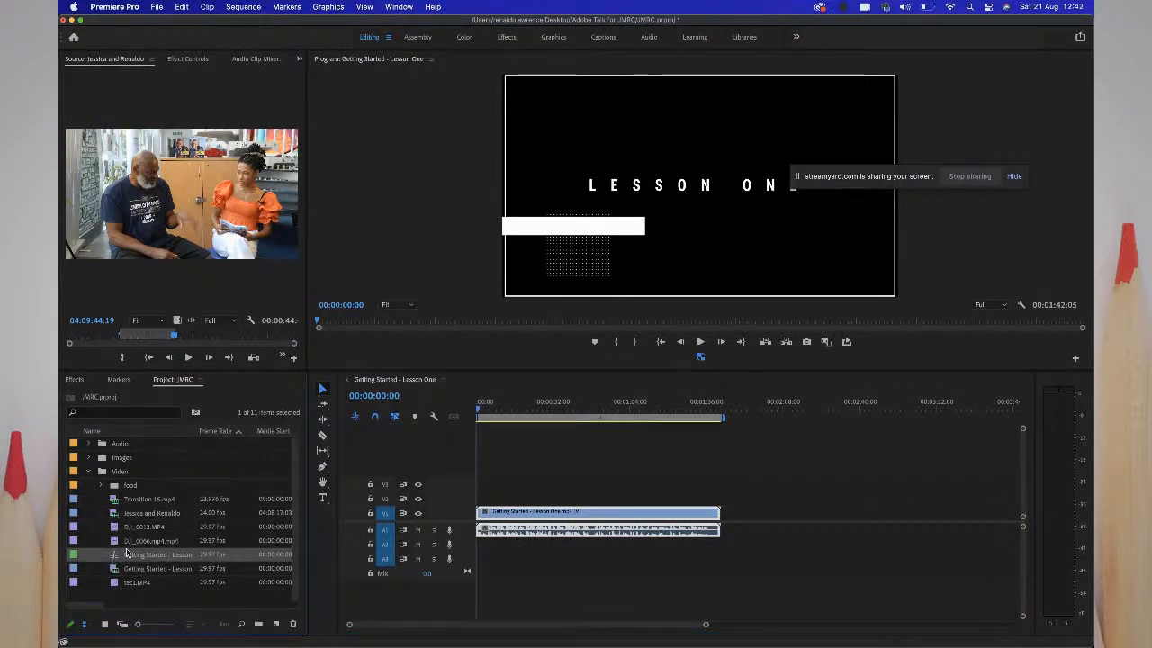
key("Delete")
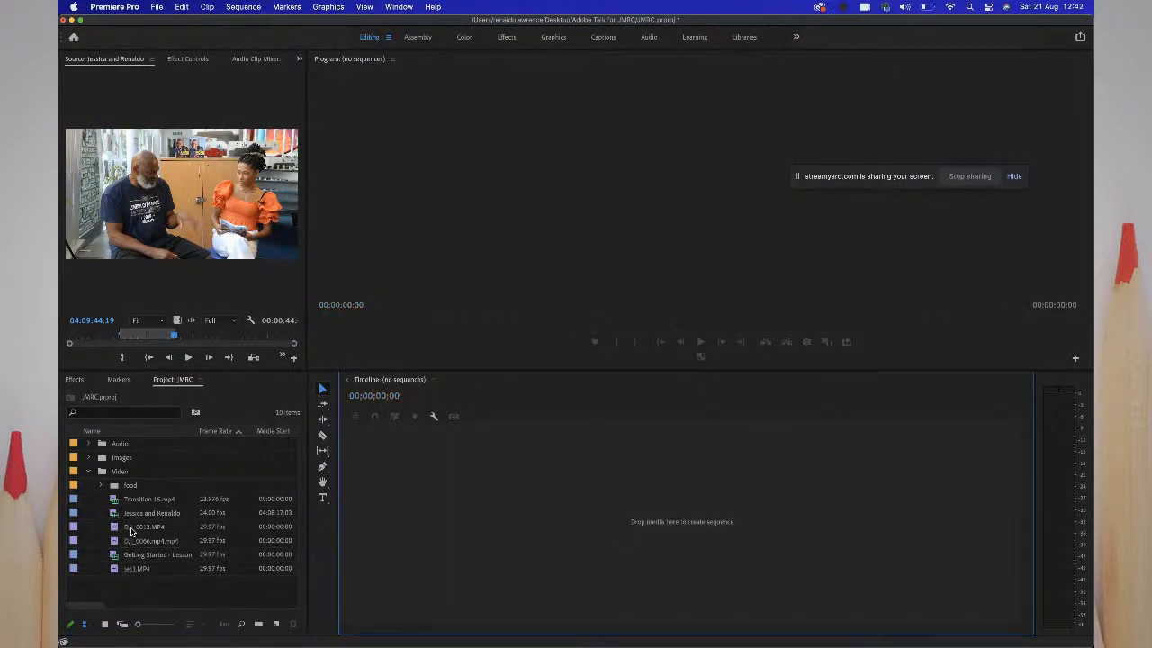
- Create a sequence from the 24 fps interview clip and enlarge the Video 1 and Audio 1 tracks in the timeline
left_click(133, 515)
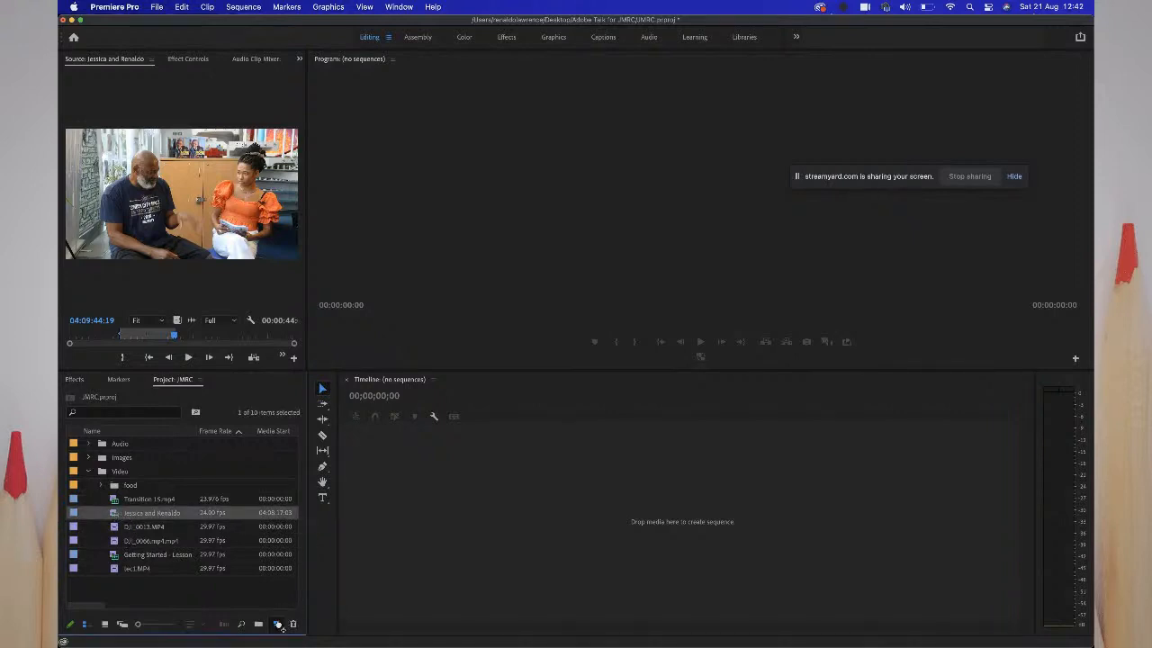
left_click_drag(280, 626, 280, 626)
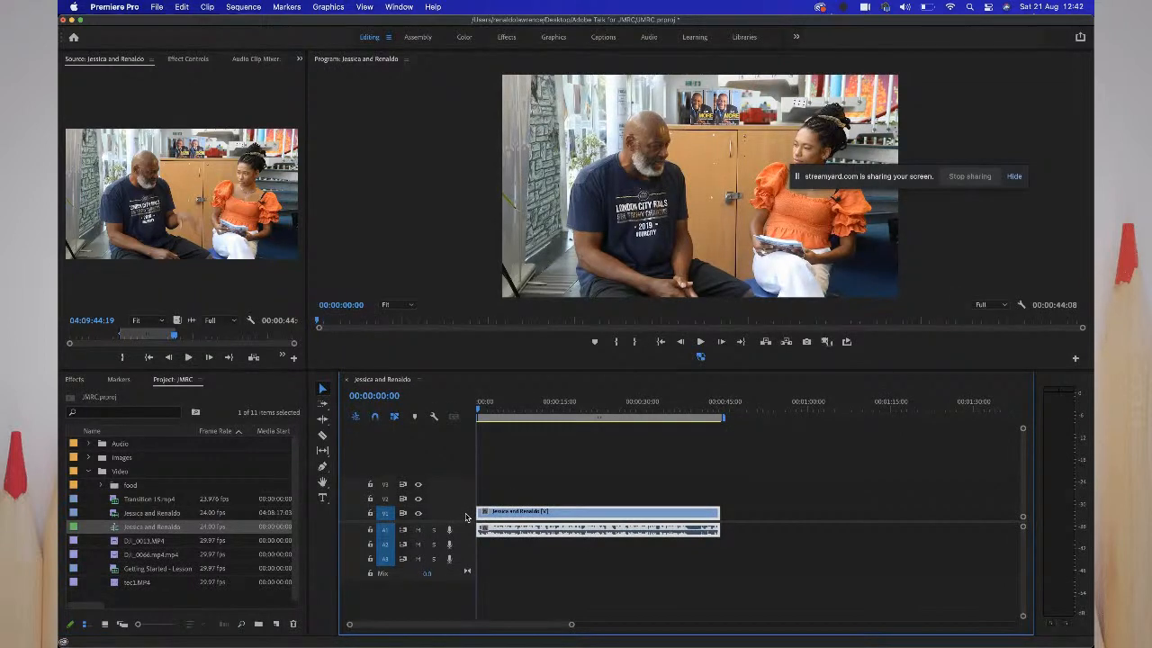
scroll(466, 517, "up", 5)
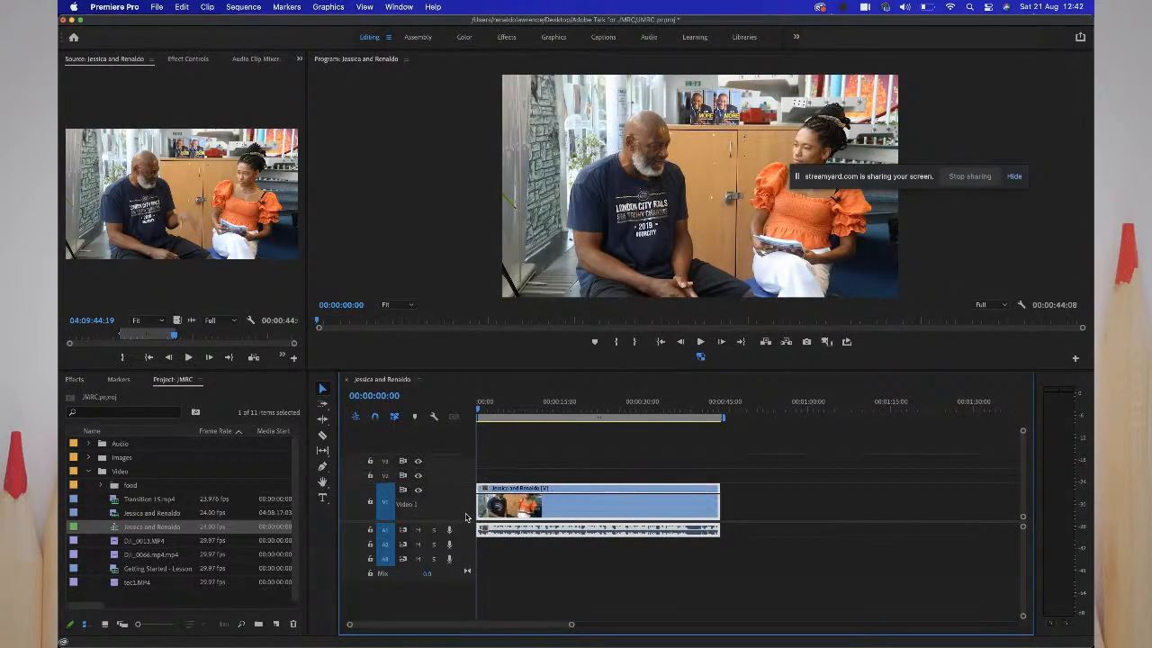
scroll(466, 516, "up", 2)
scroll(466, 534, "up", 5)
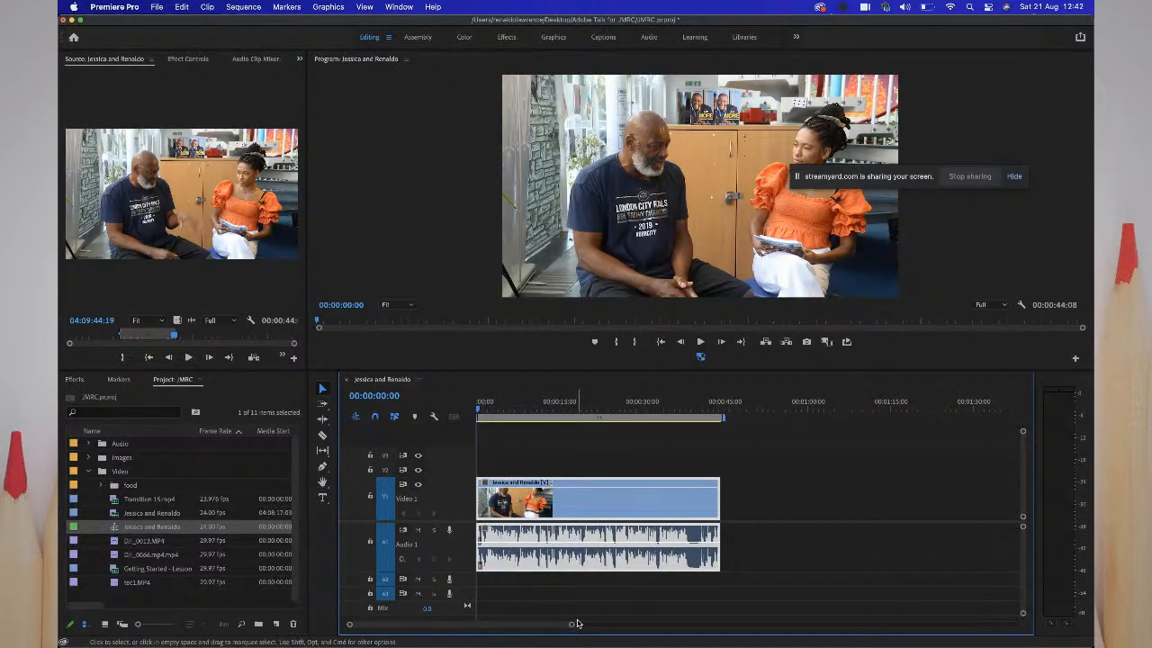
- Trim both ends of the interview clip to about 12 seconds, place it at the sequence start and save the project
left_click_drag(570, 625, 536, 623)
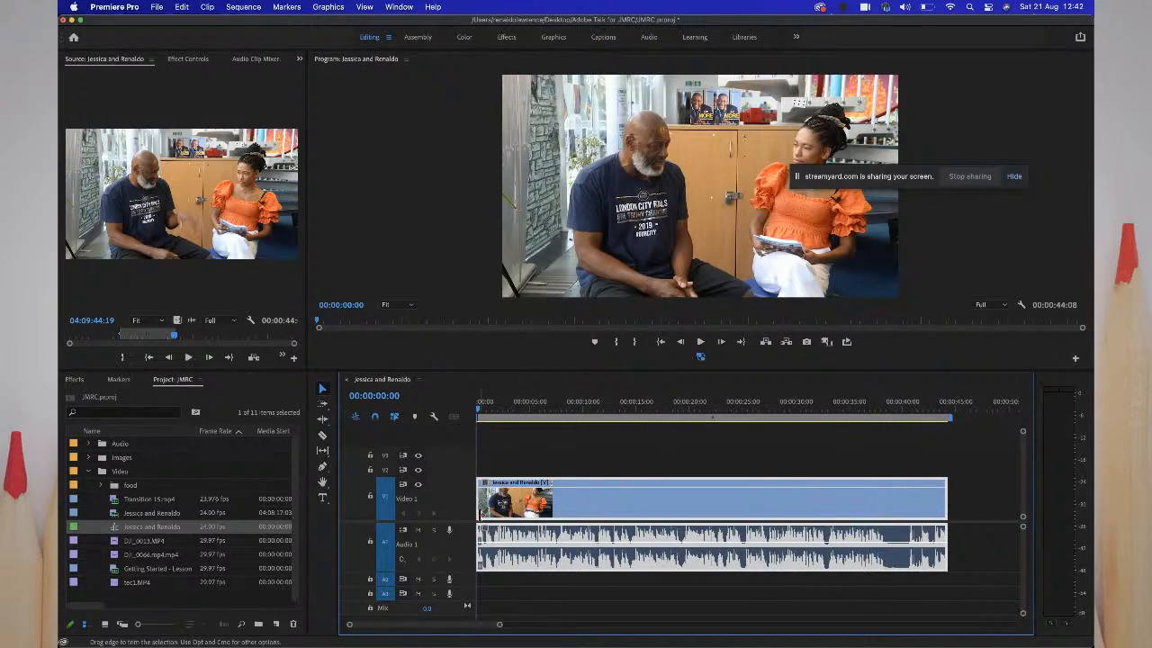
left_click_drag(479, 511, 548, 519)
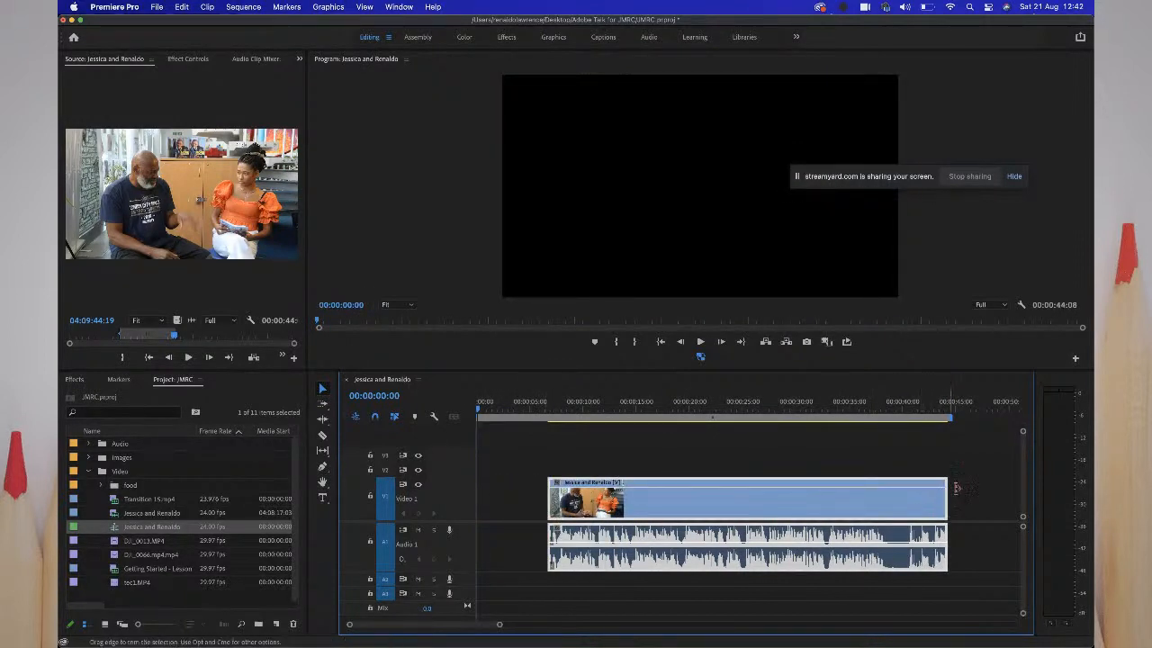
left_click_drag(946, 493, 576, 494)
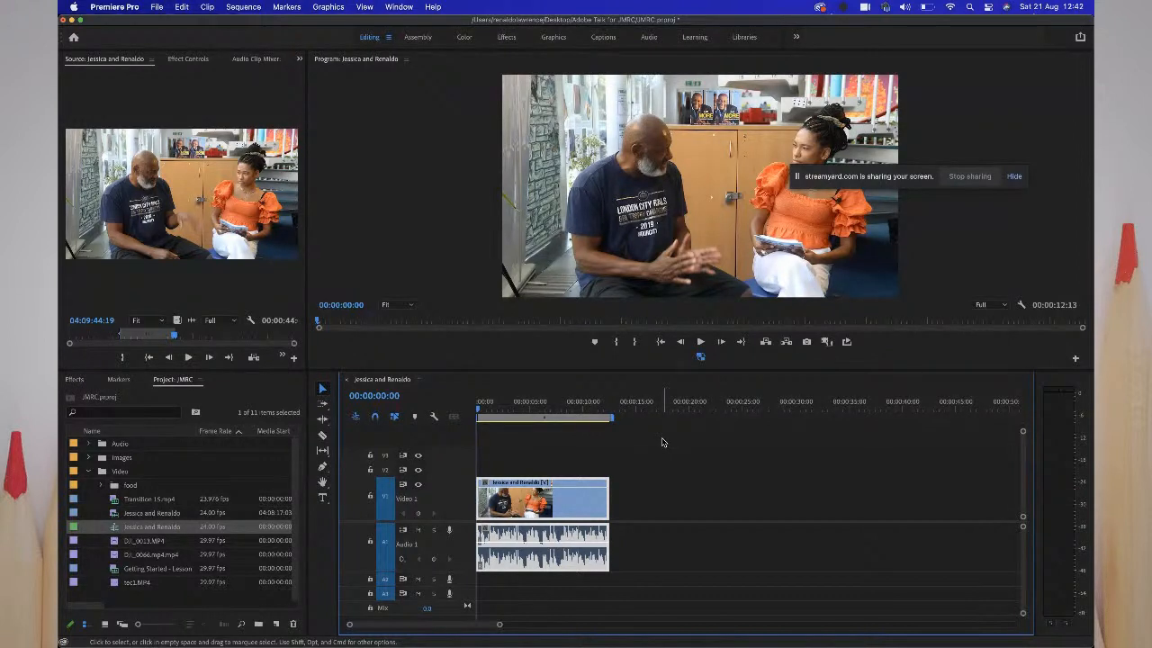
key("cmd+s")
- Switch to the Captions workspace, show the caption text options and shorten the interview clip to about 10 seconds
left_click(604, 39)
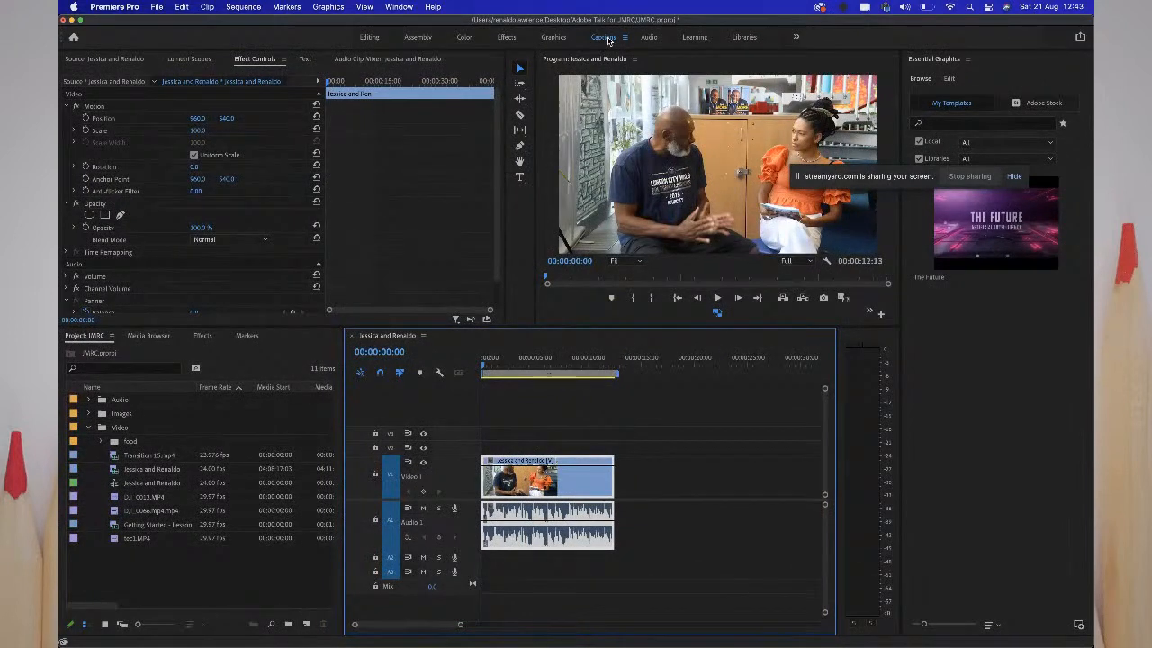
left_click(305, 59)
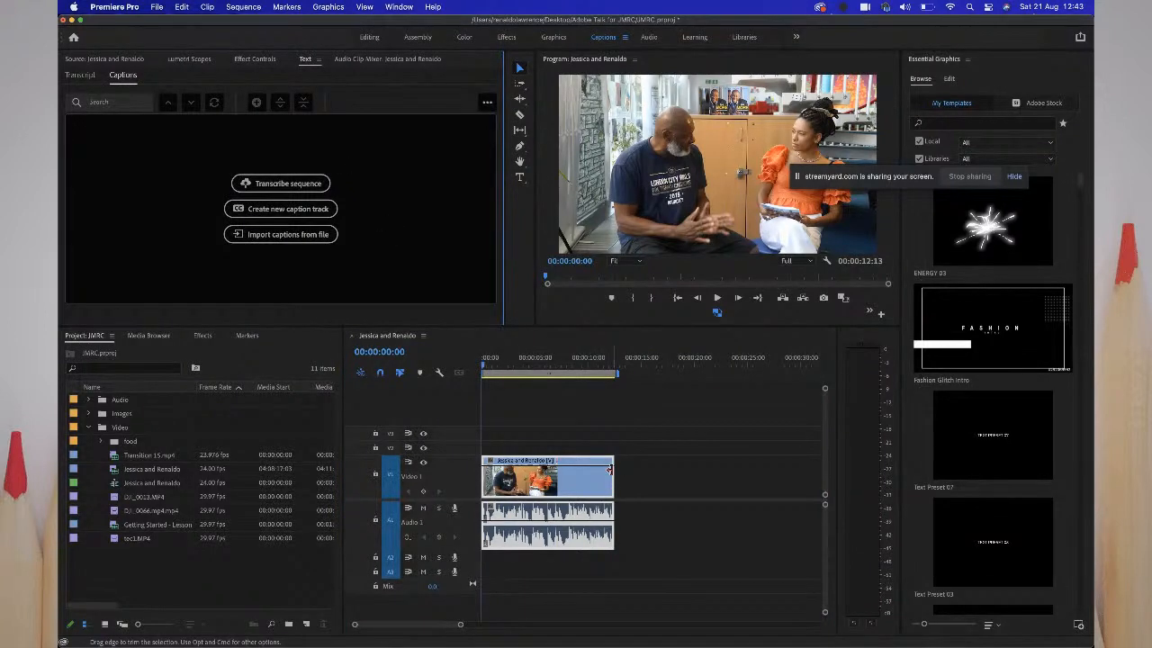
left_click_drag(610, 469, 586, 469)
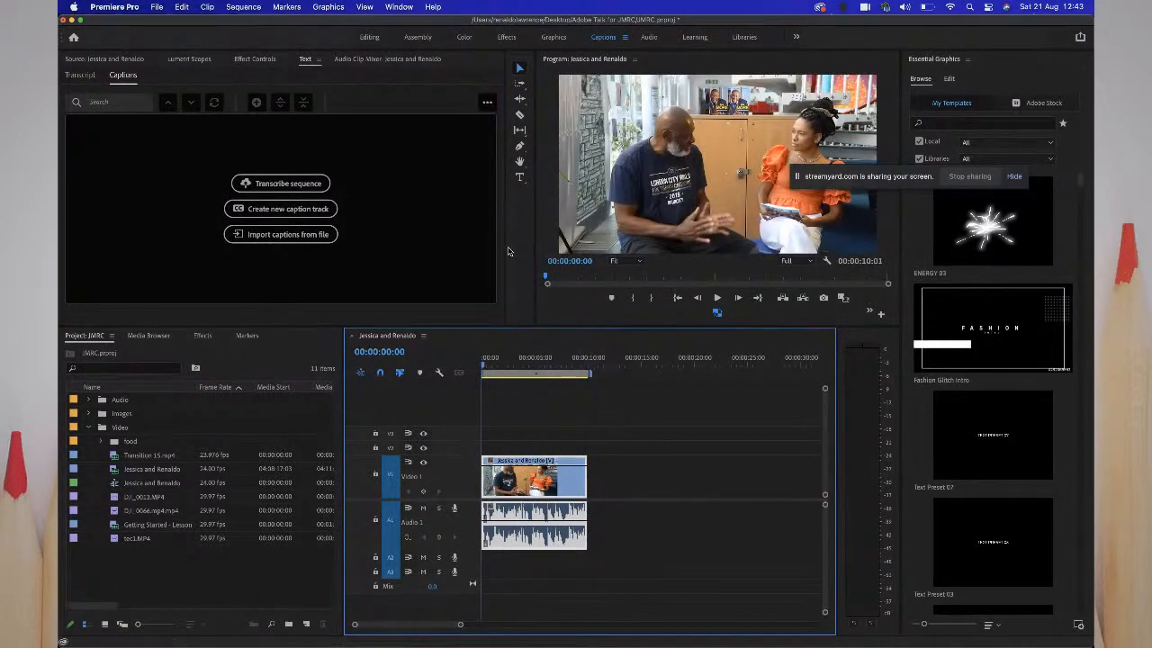
- Transcribe the sequence from the Mix audio track in English, opting in to recognizing when different speakers are talking
left_click(313, 184)
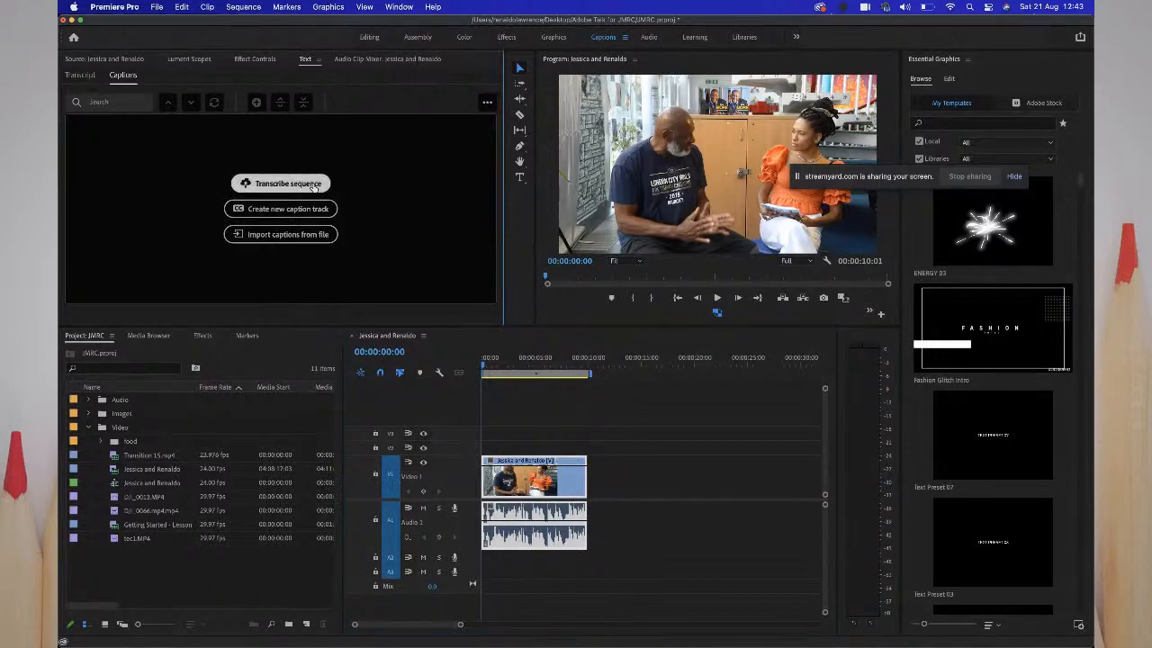
left_click_drag(502, 146, 472, 77)
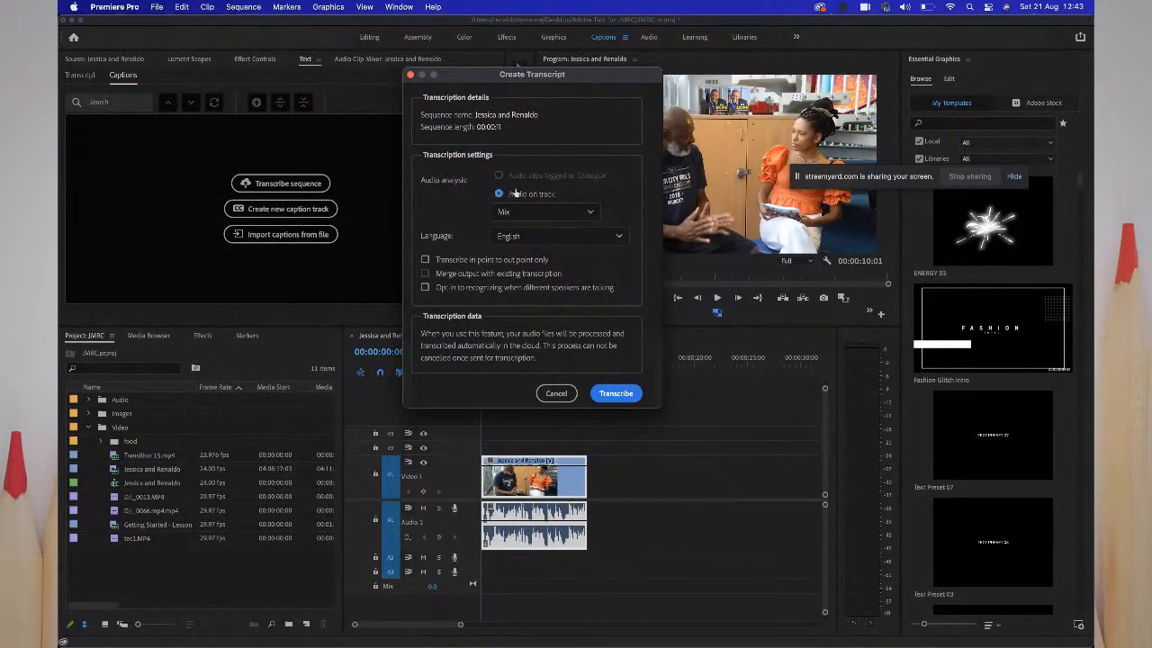
left_click(525, 238)
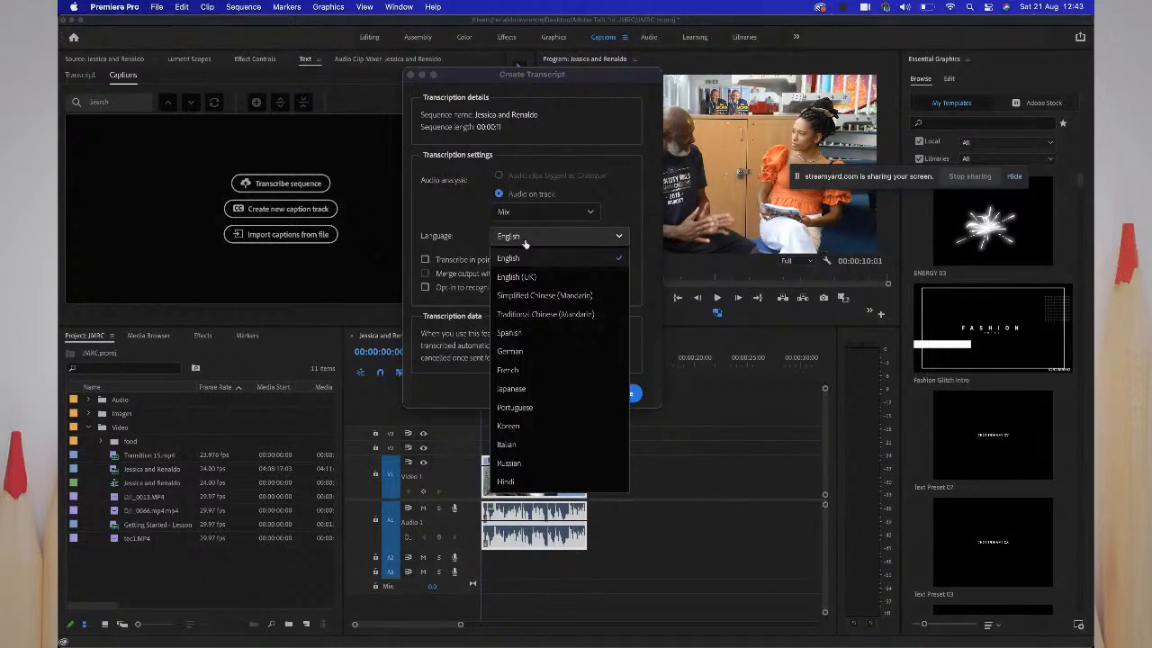
left_click(524, 242)
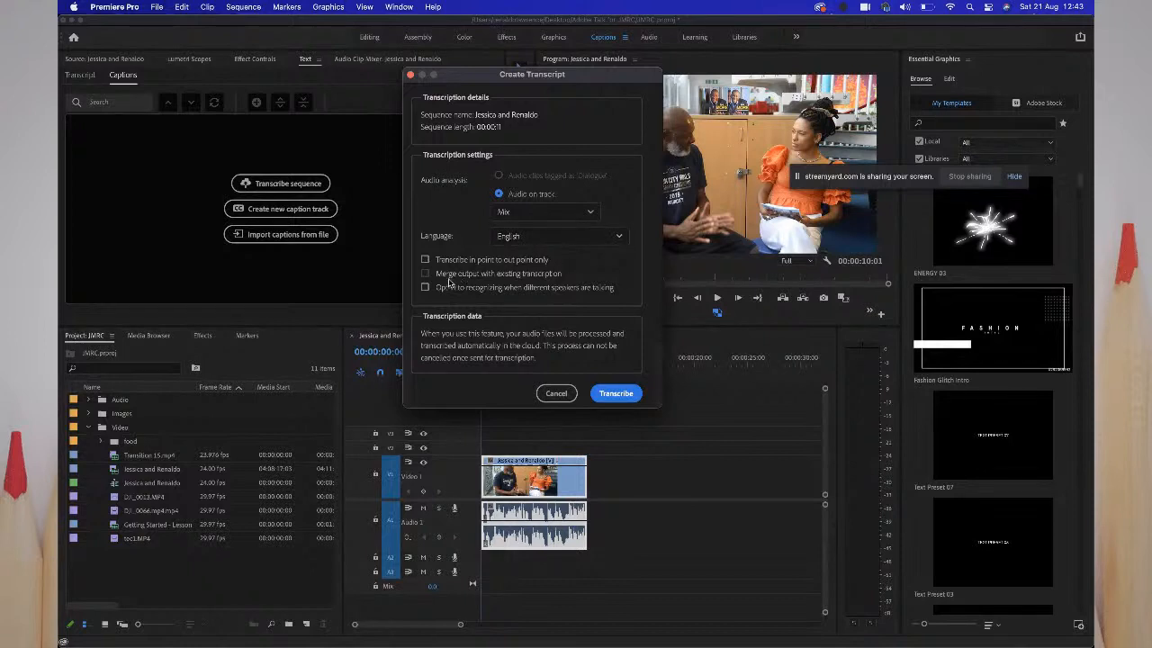
left_click(426, 288)
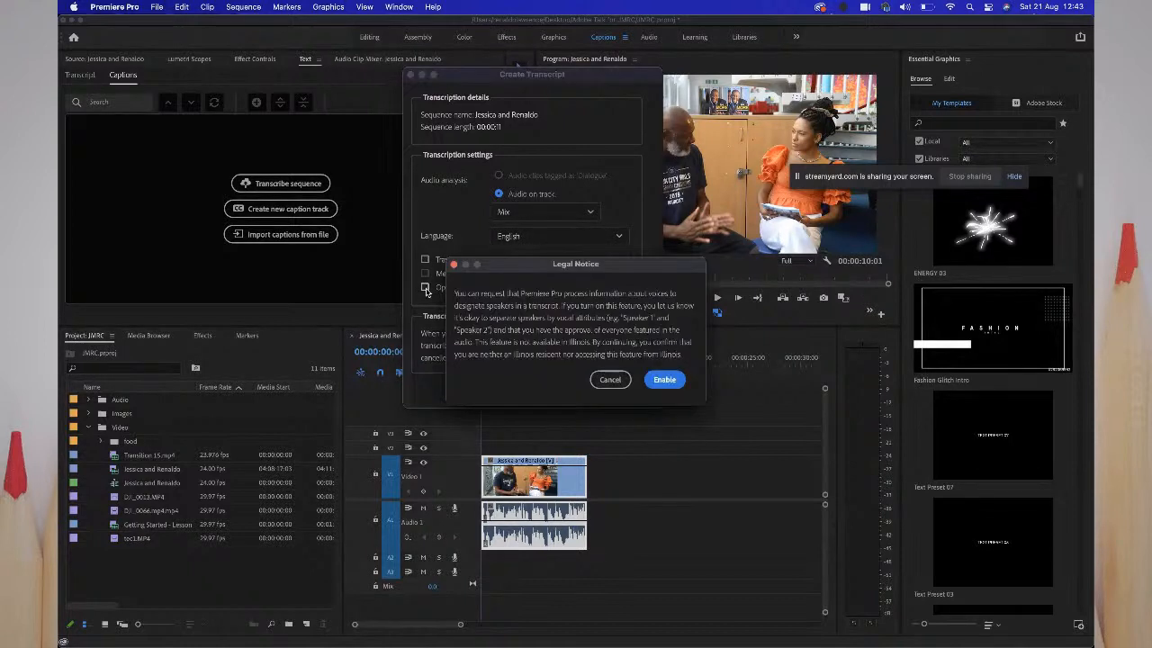
left_click(657, 379)
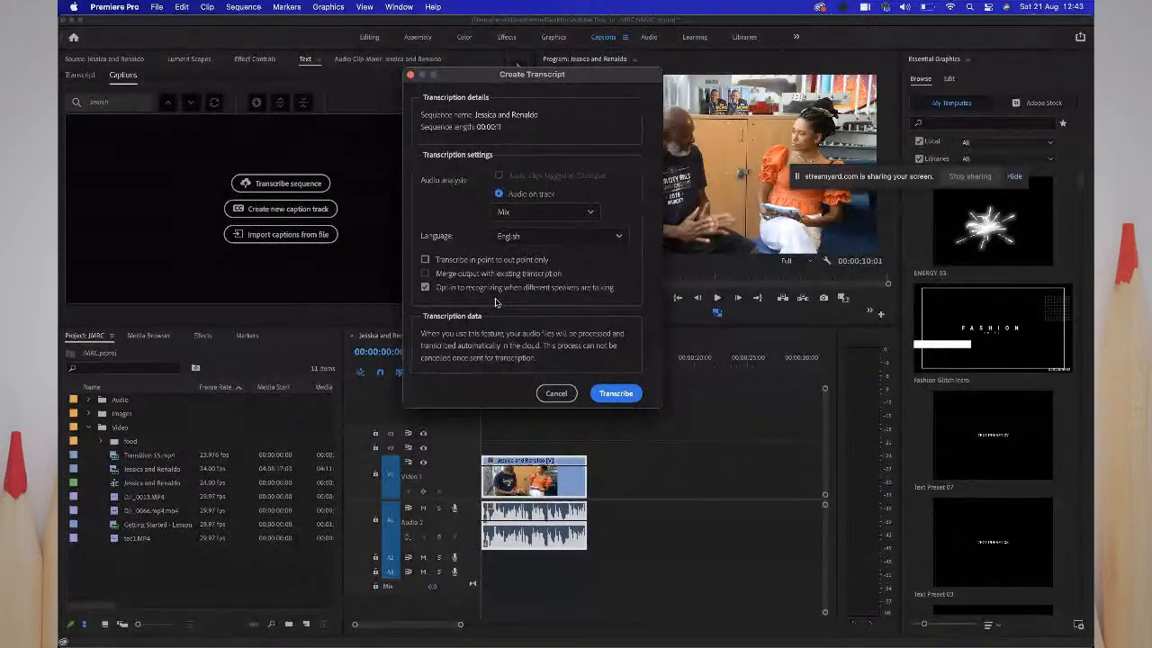
left_click(616, 393)
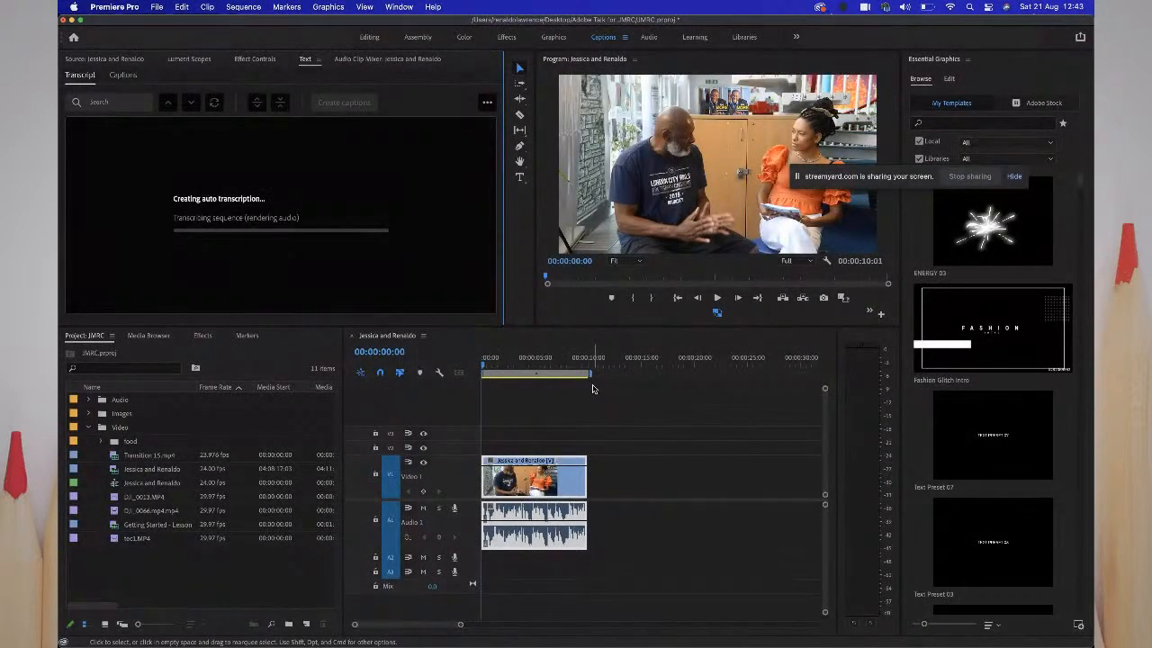
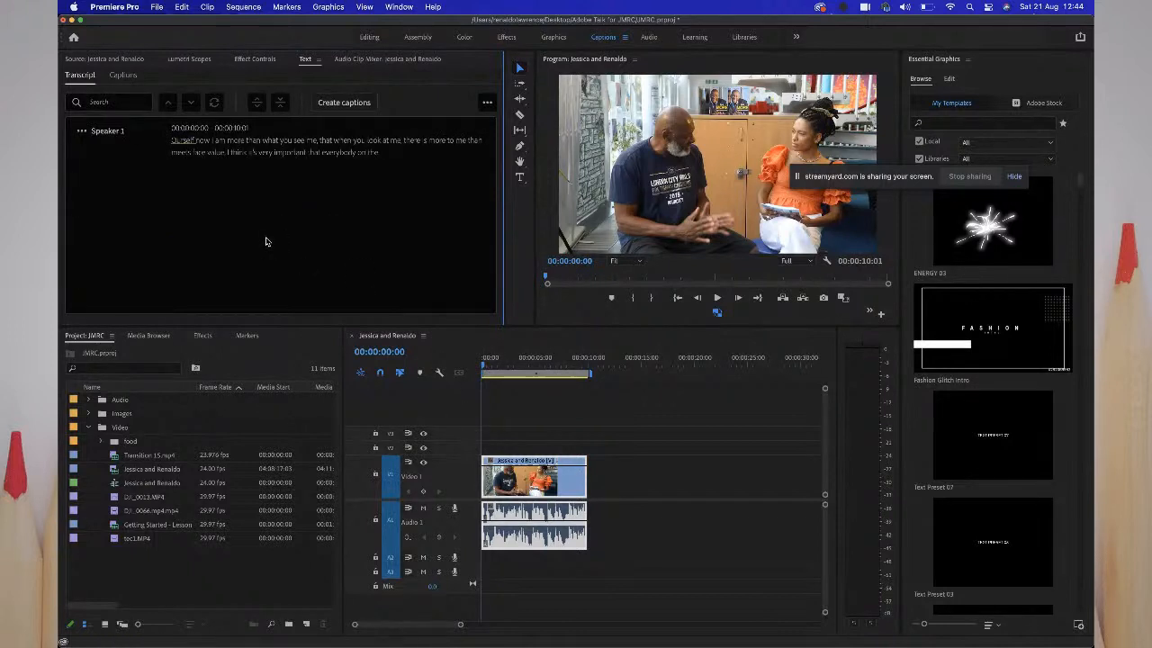
- Play and scrub the sequence from its start to check how the transcript words follow the audio
left_click(483, 362)
key("space")
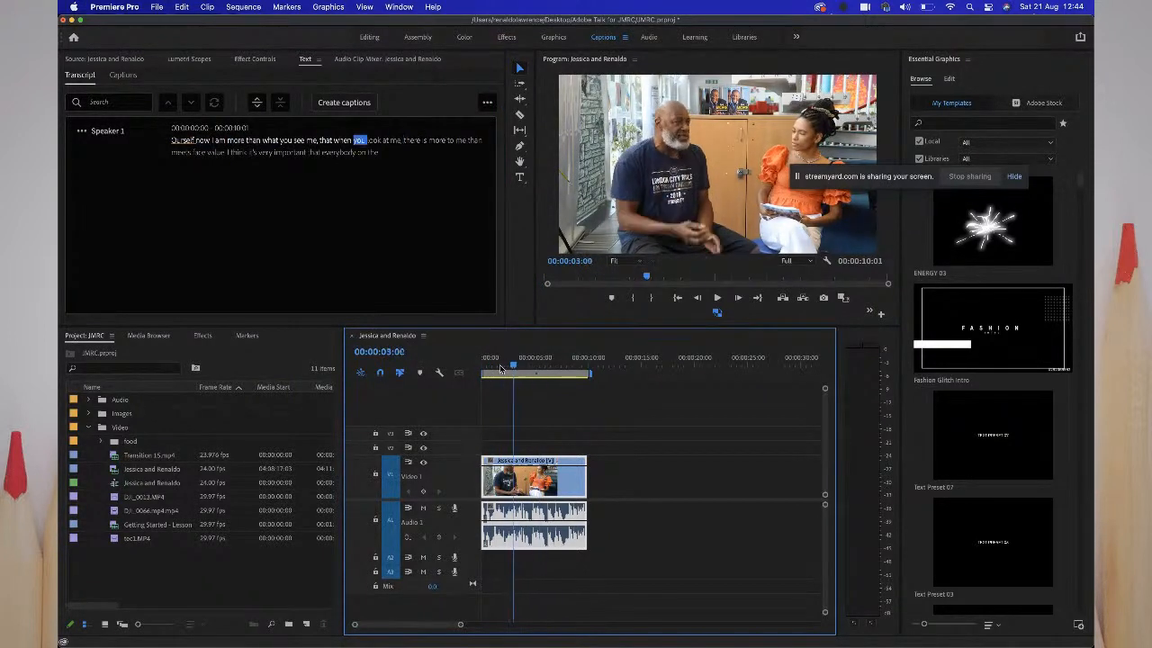
left_click(483, 364)
key("space")
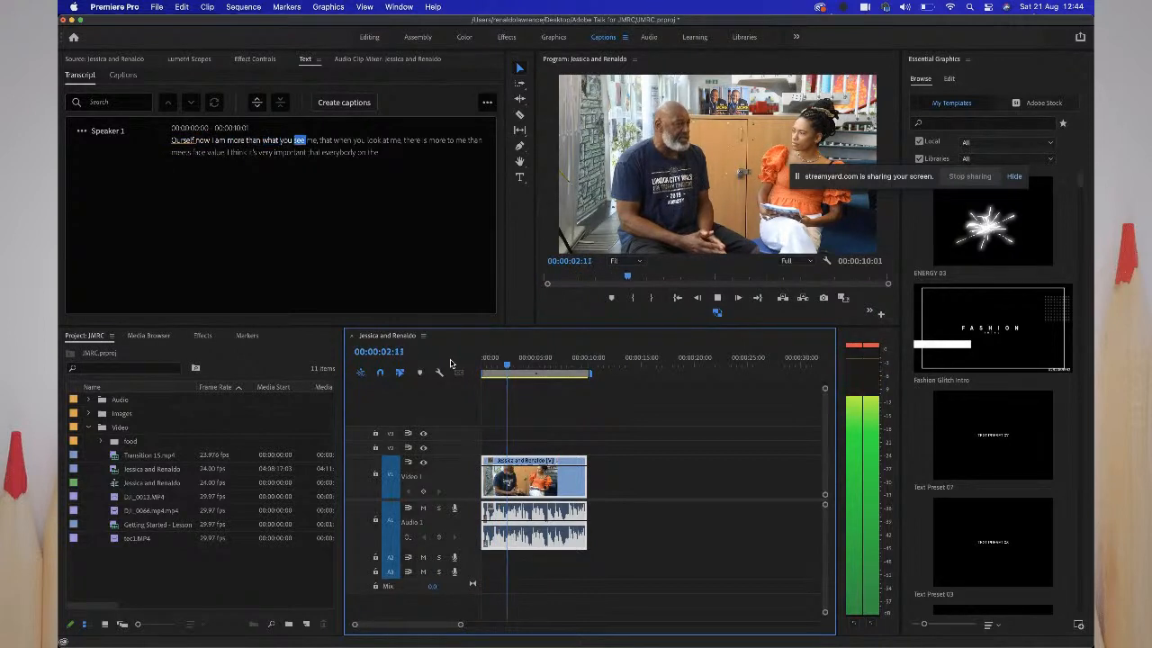
key("space")
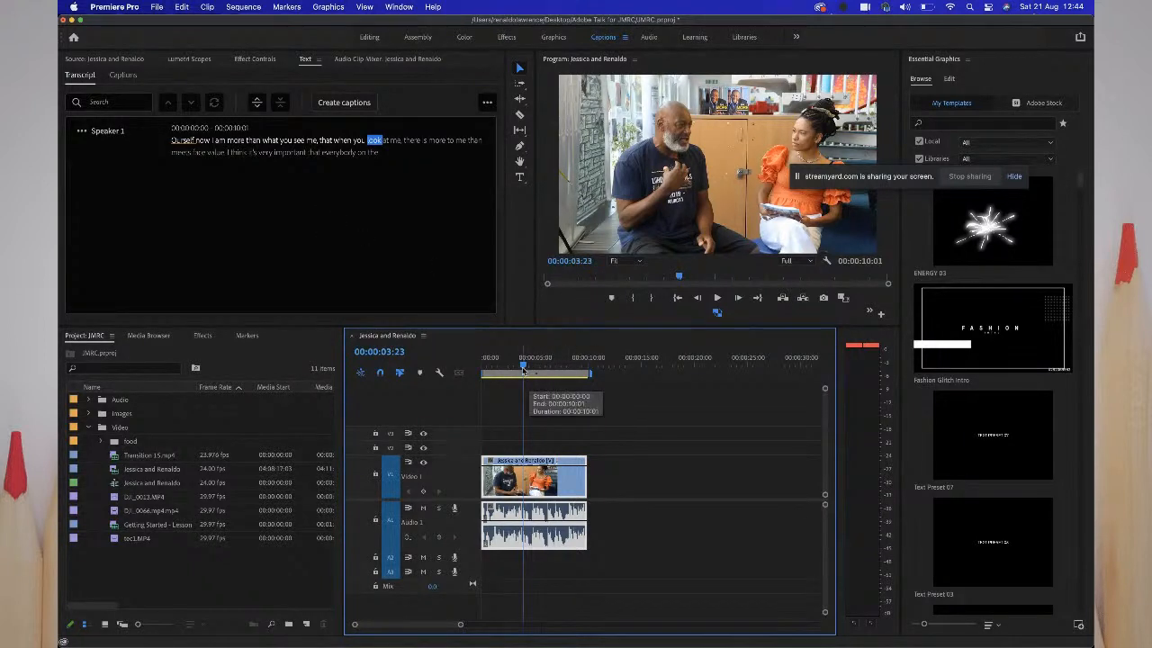
mouse_move(524, 372)
left_mouse_down()
mouse_move(576, 376)
mouse_move(544, 373)
left_mouse_up()
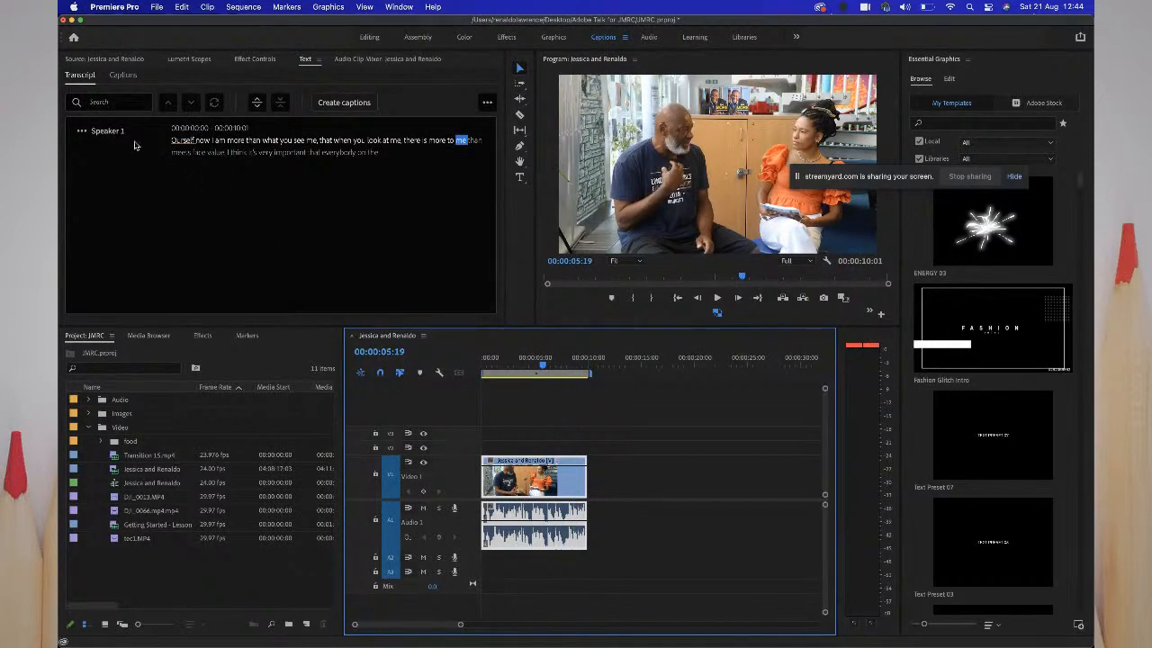
- Rename Speaker 1 in the transcript to the interviewee's first name and save the speaker change
left_click(81, 132)
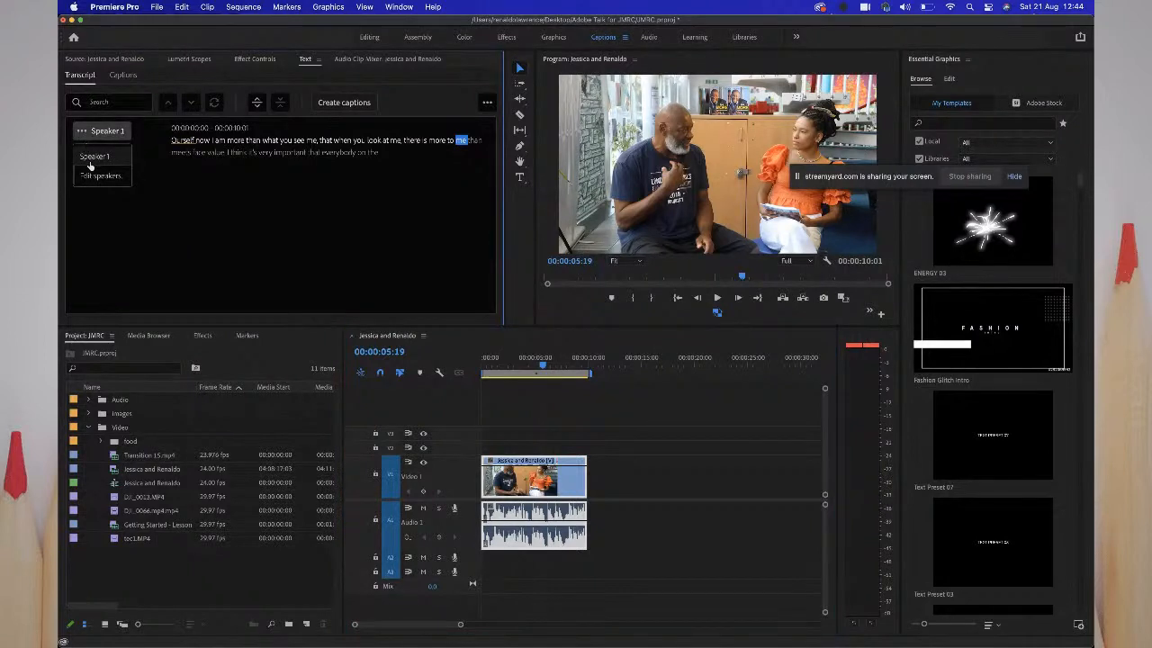
left_click(95, 176)
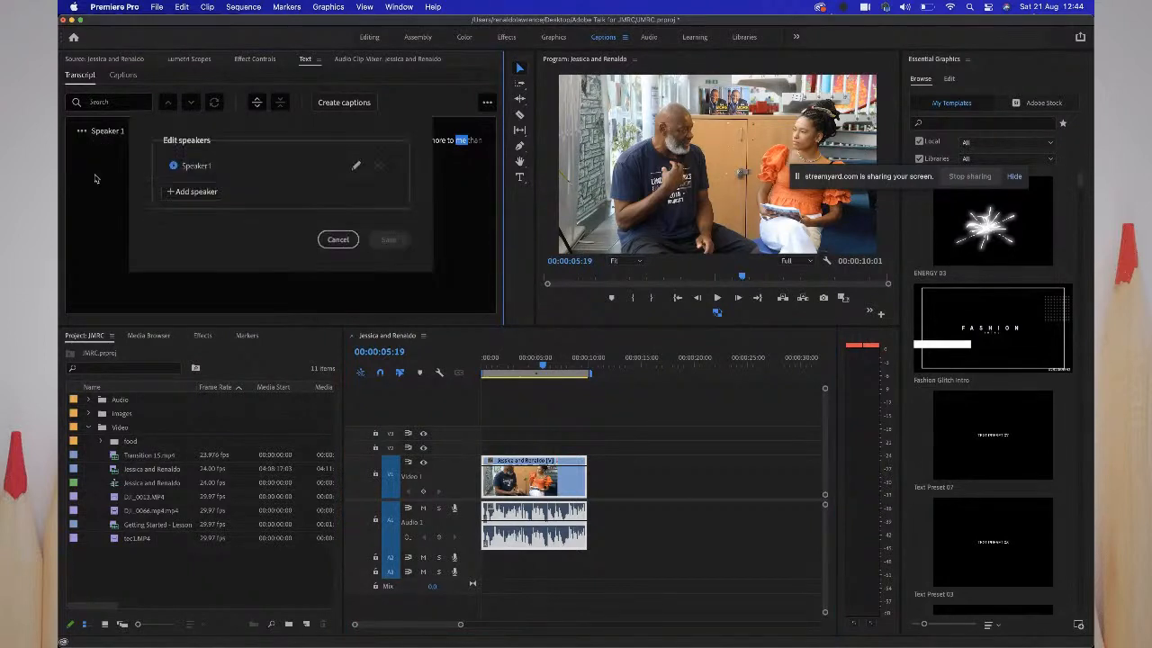
left_click(354, 168)
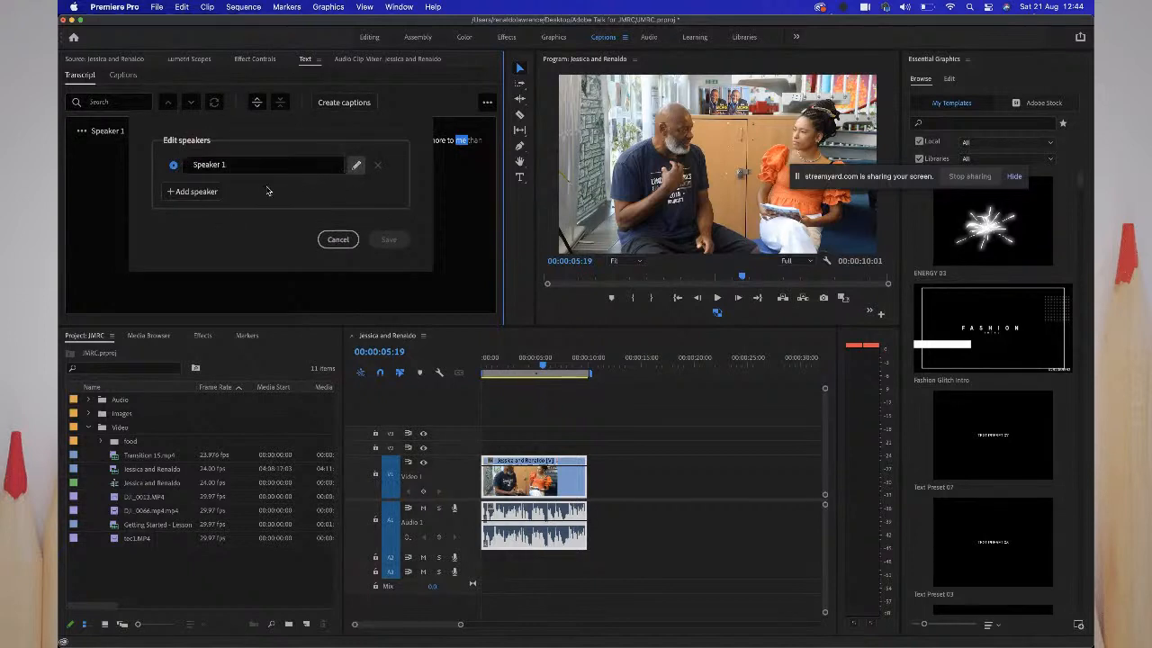
left_click_drag(270, 166, 165, 171)
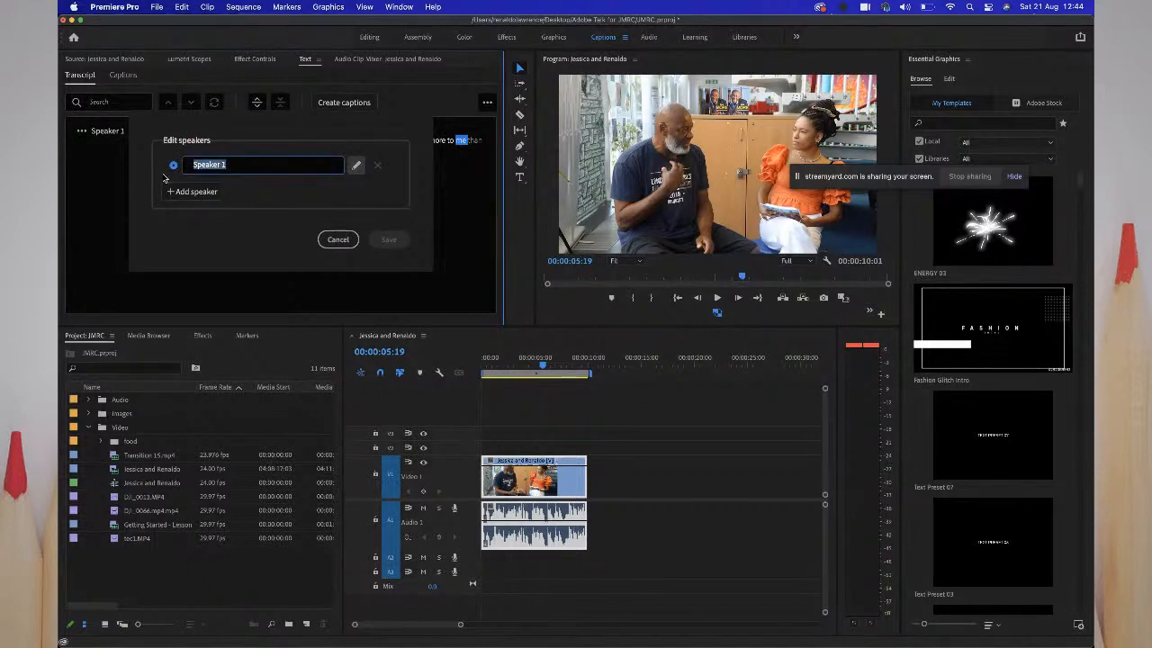
type("Rena")
type("ldo")
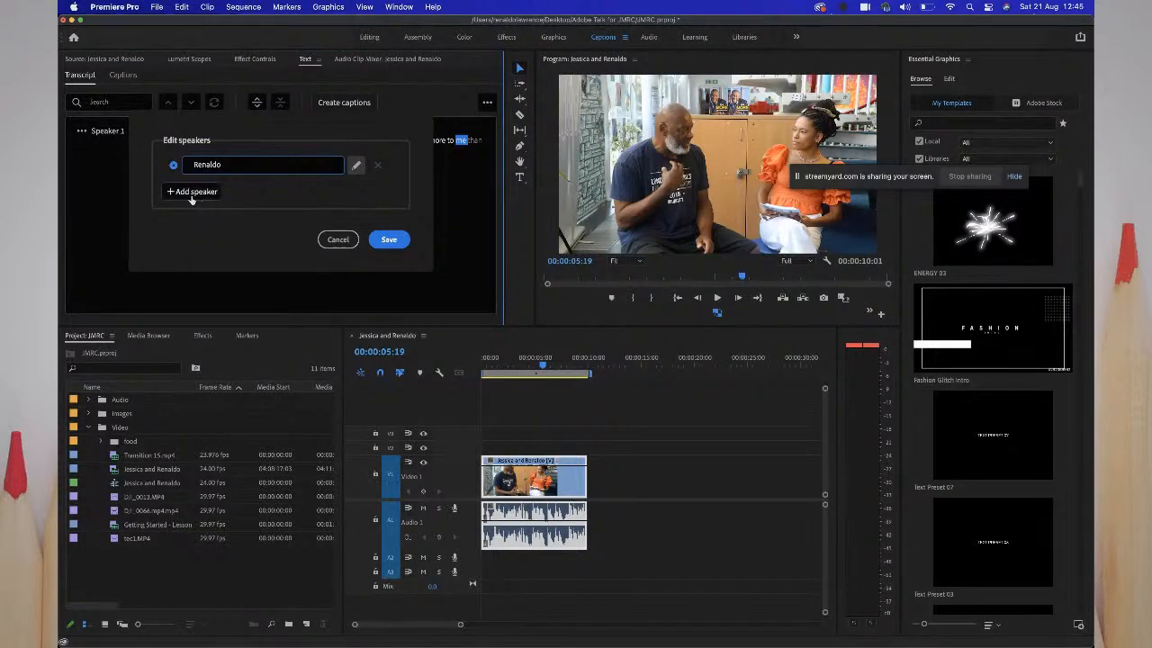
left_click(388, 240)
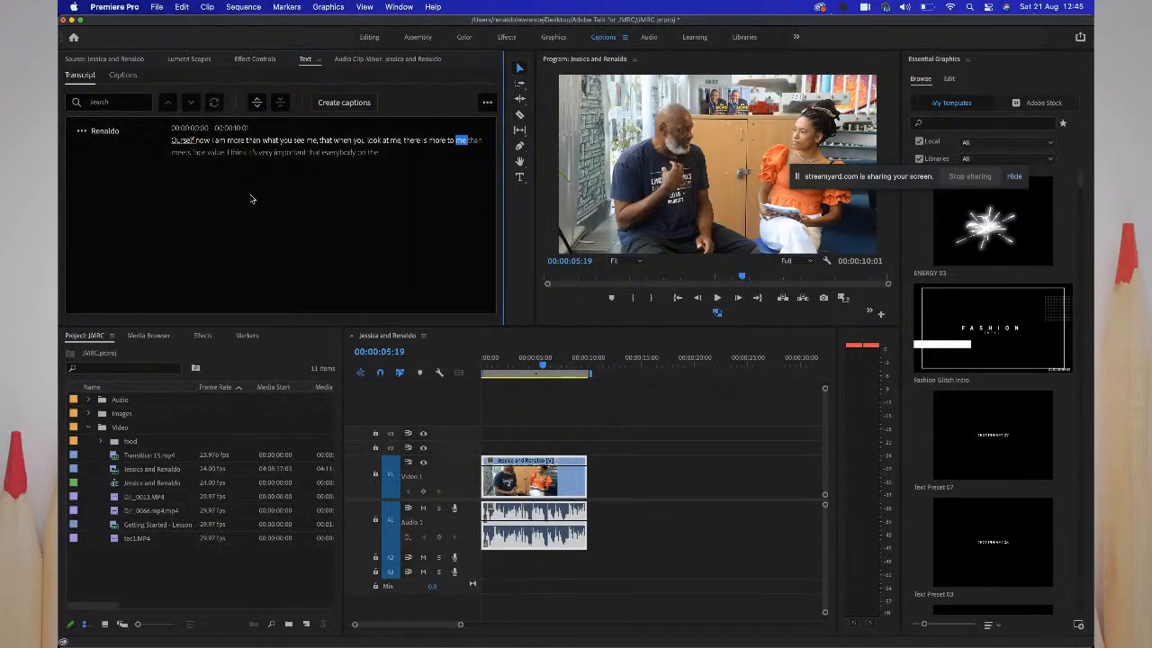
- Play the sequence from the transcript's first word and look over the transcript's export and display options
left_click(191, 144)
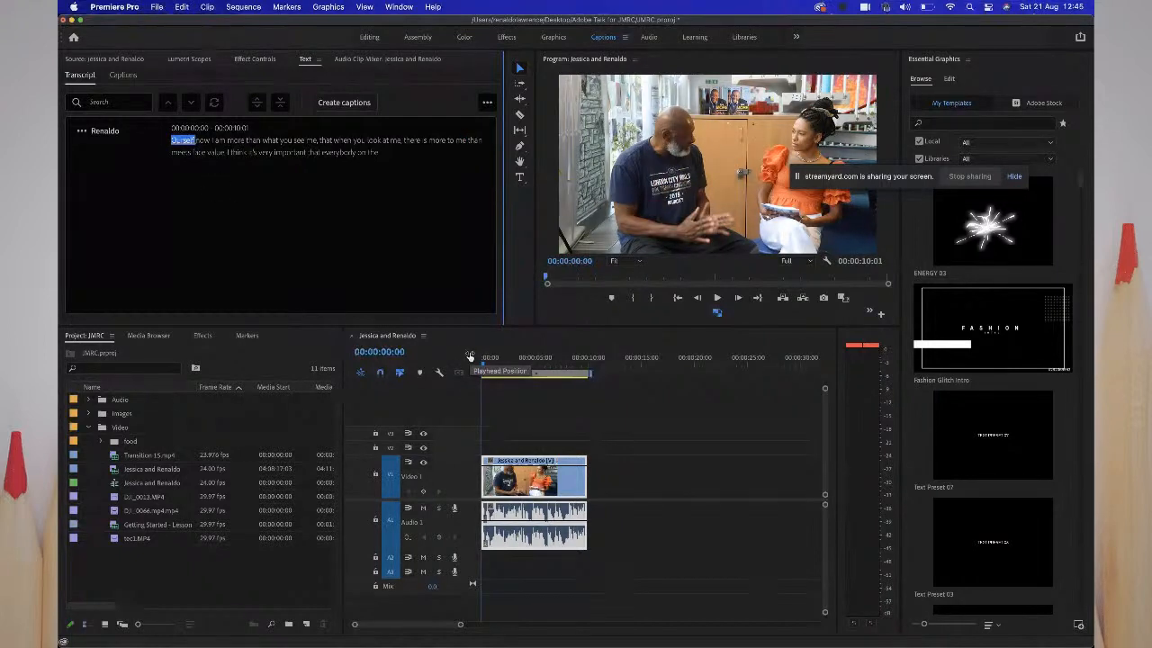
key("space")
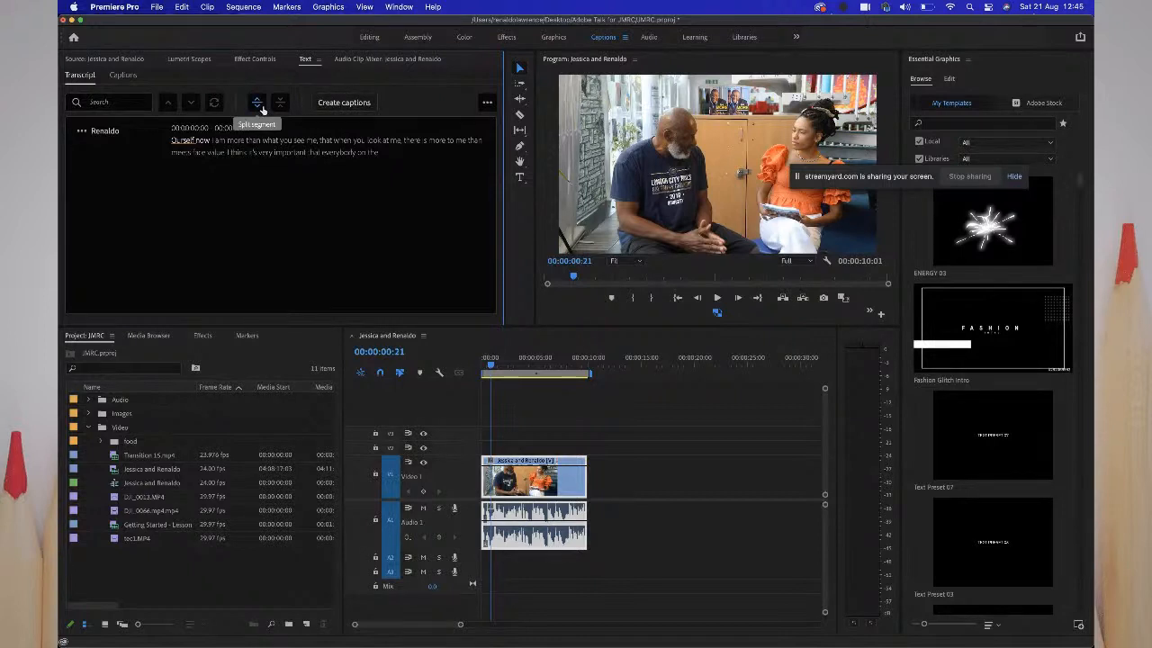
left_click(486, 105)
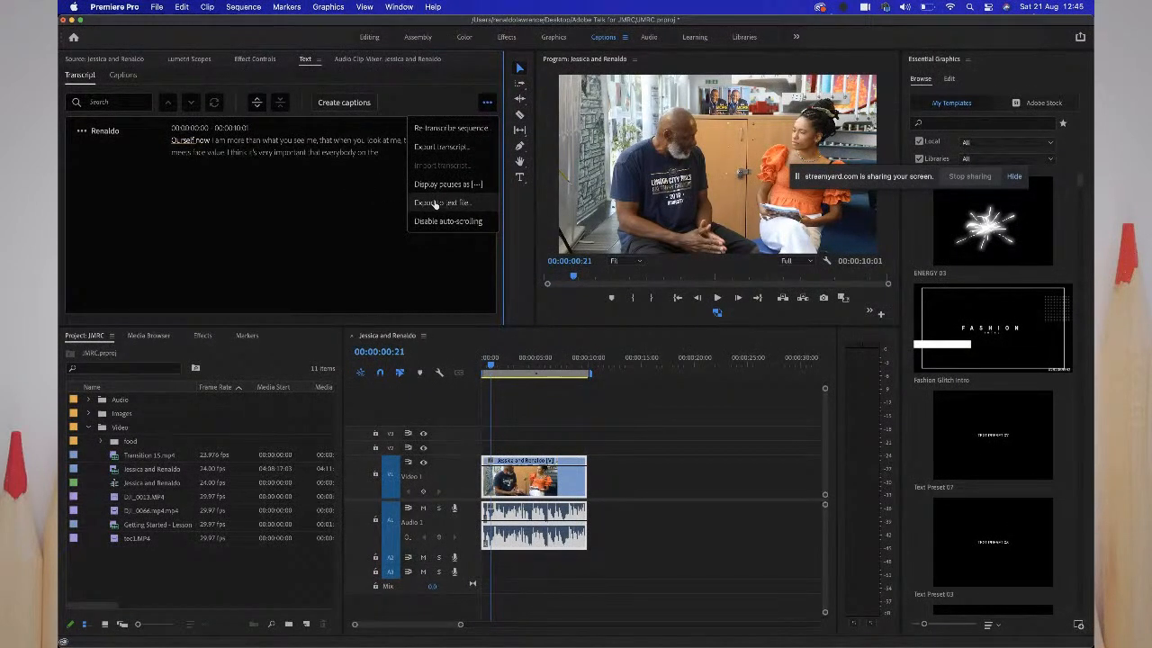
left_click(356, 207)
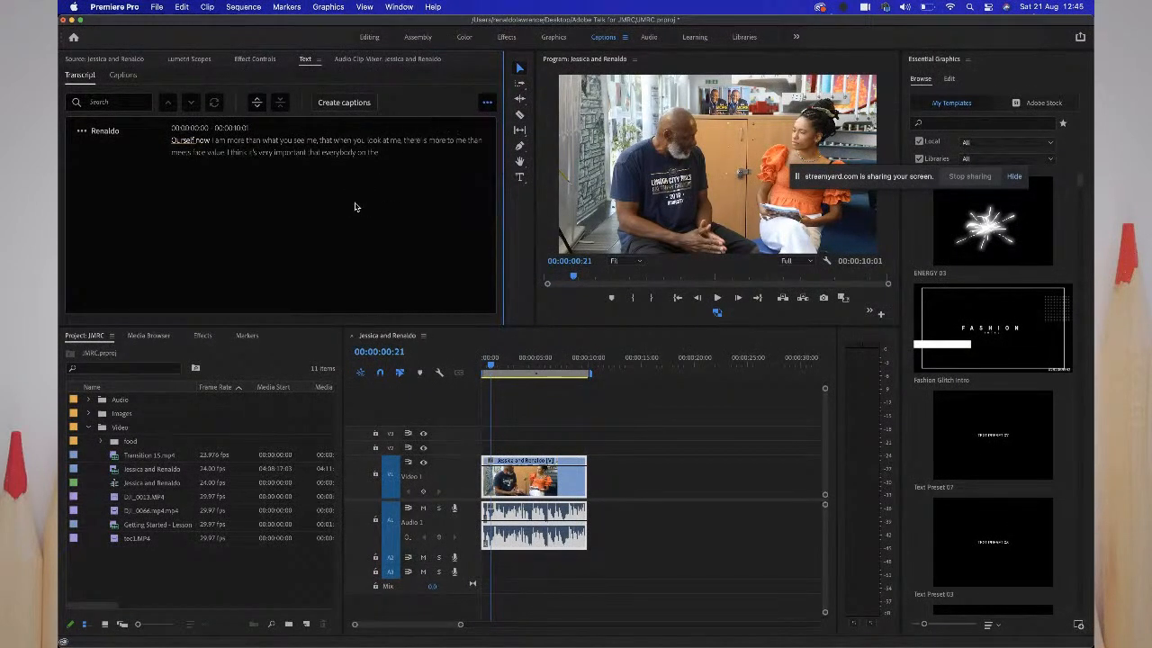
- Create captions from the sequence transcript in Subtitle format with no style, using single lines
left_click(347, 104)
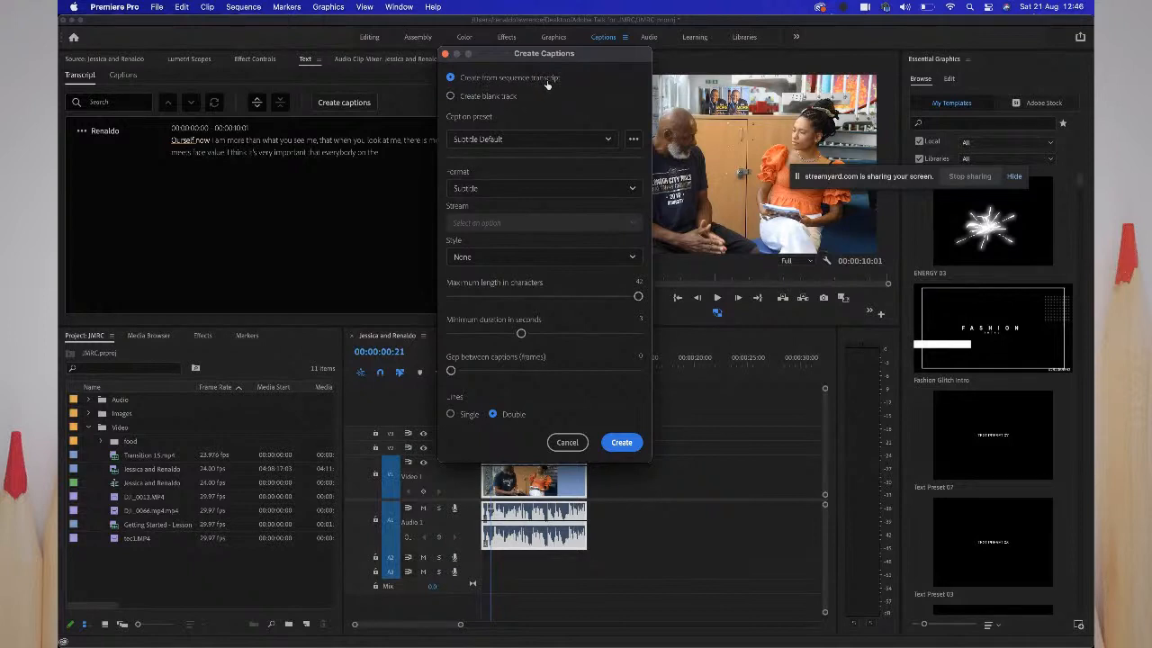
left_click(494, 191)
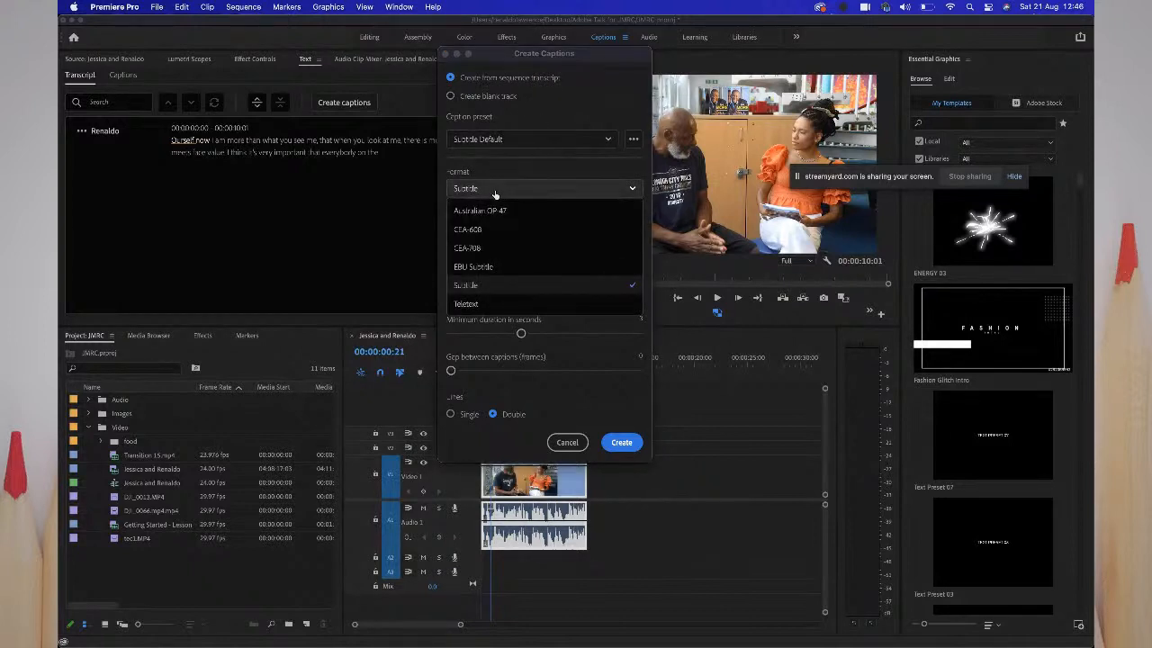
left_click(494, 191)
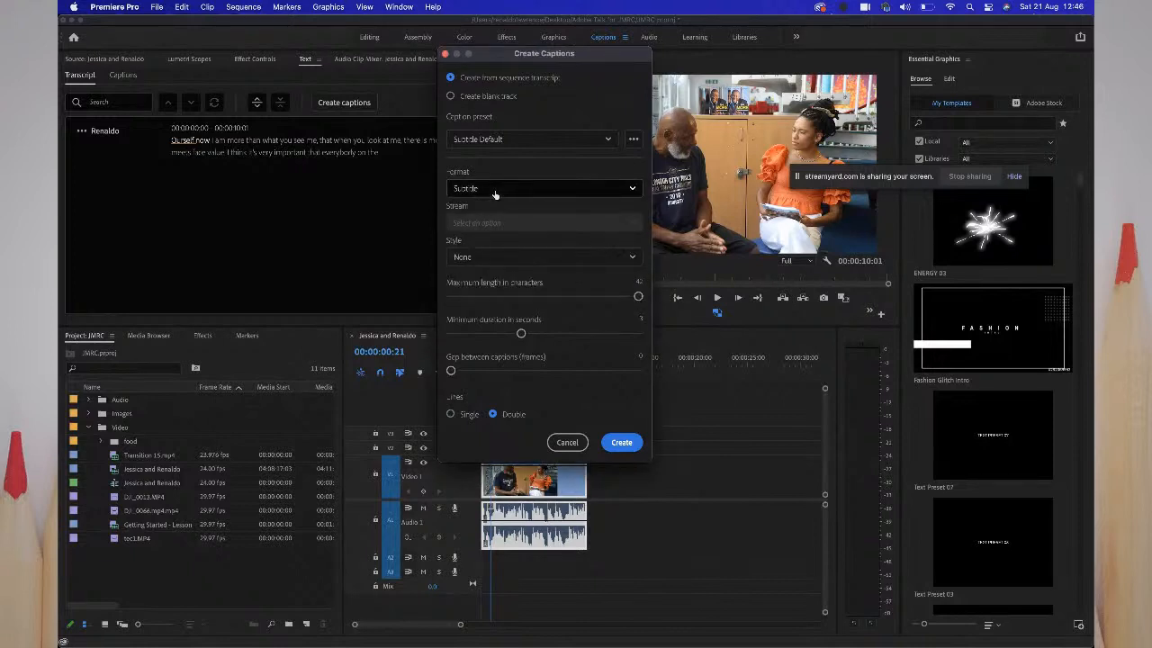
left_click(479, 257)
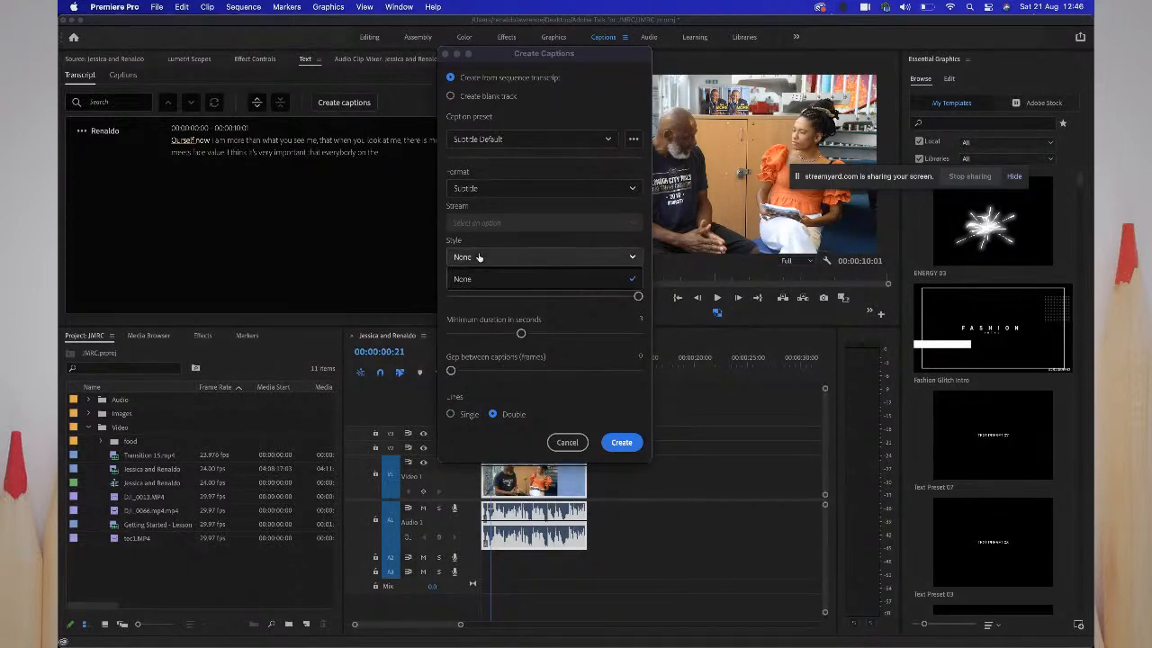
left_click(478, 257)
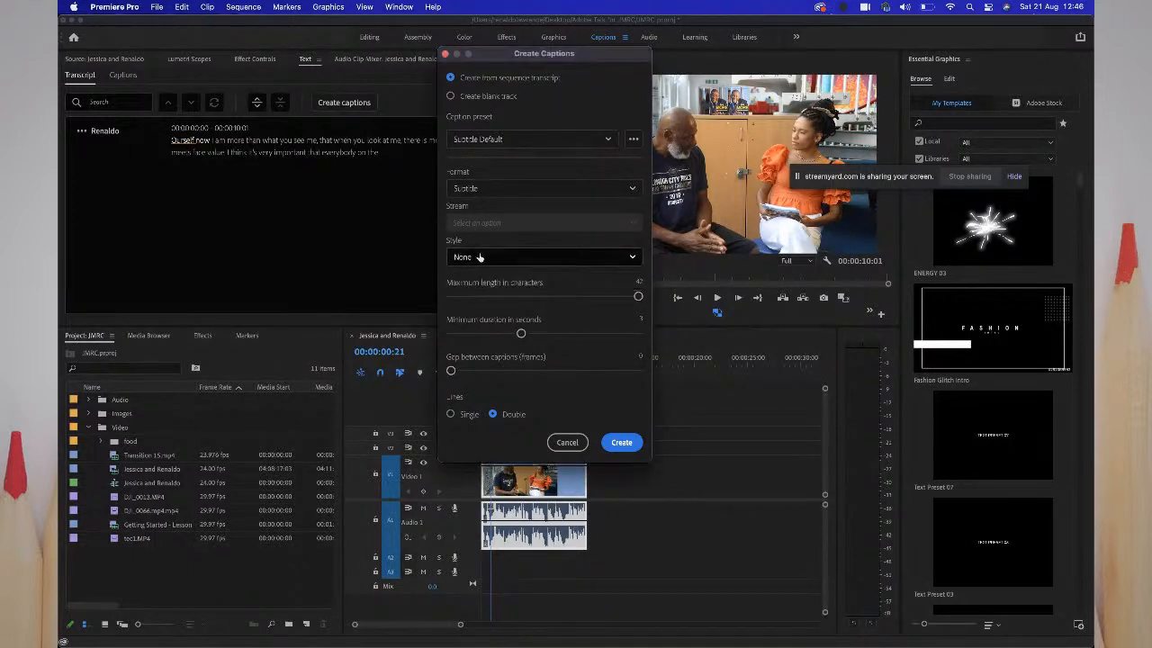
left_click(452, 415)
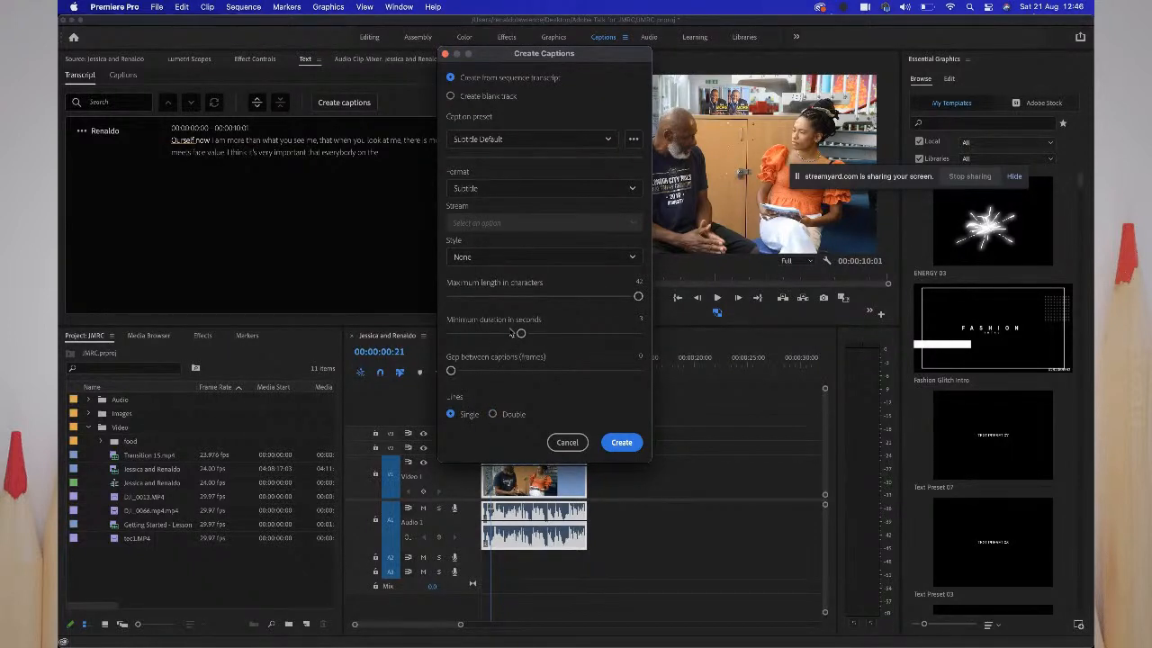
left_click(617, 443)
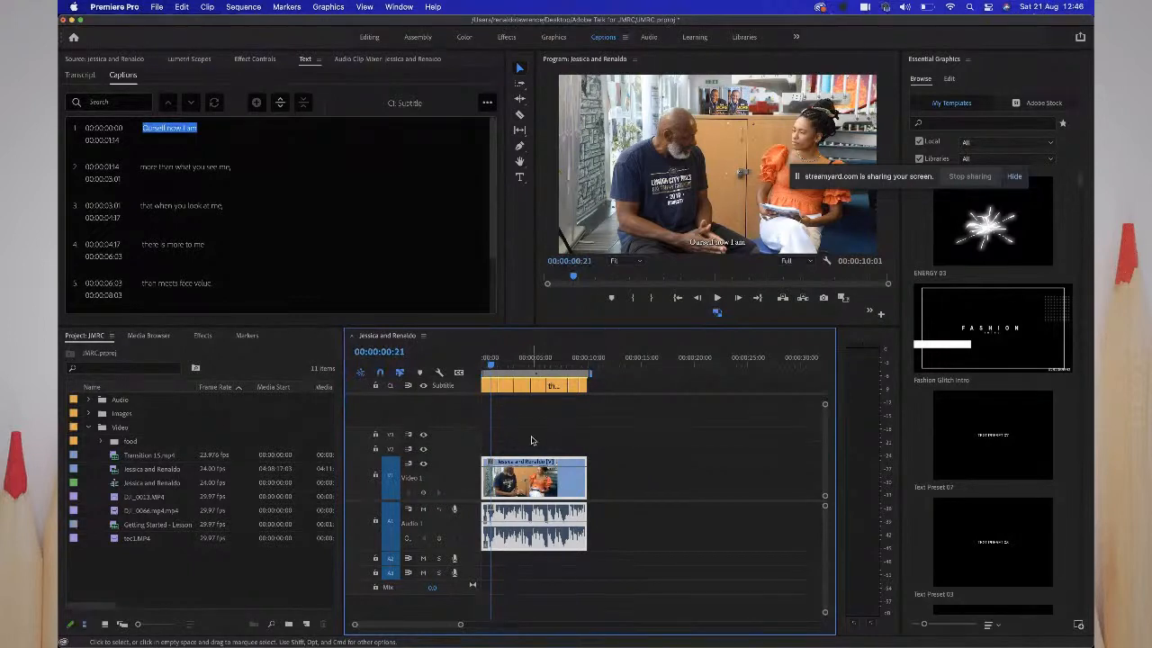
- Move the playhead to 00:00:02:21 and select the second caption, "more than what you see me,", on the subtitle track
left_click_drag(458, 620, 433, 623)
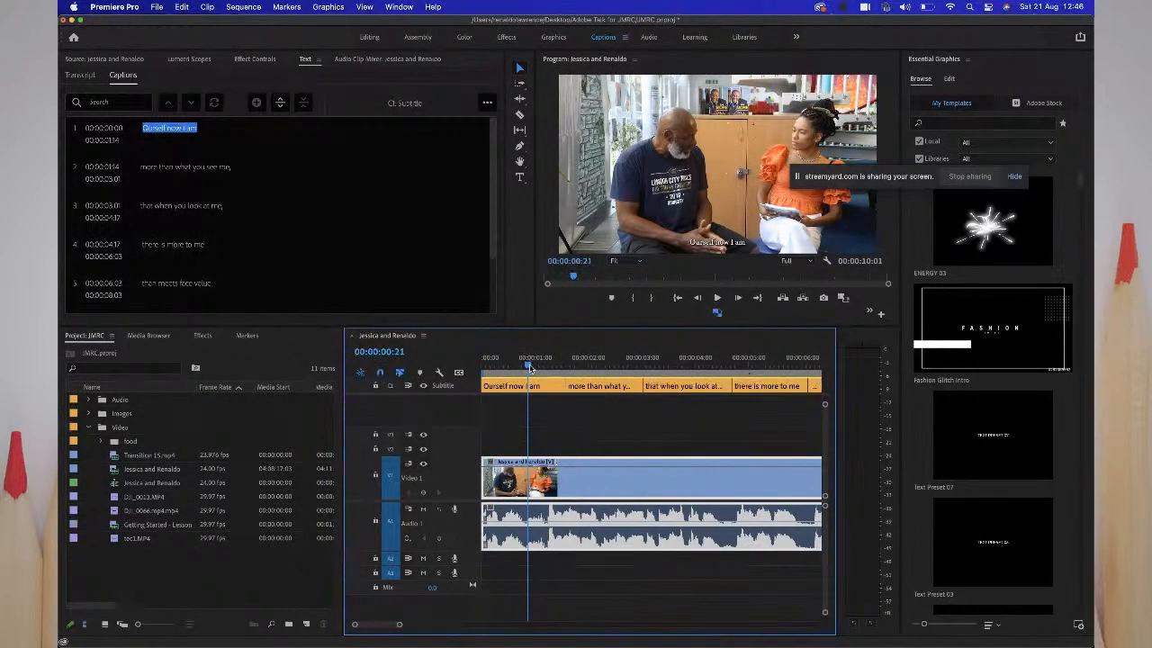
left_click_drag(532, 373, 636, 391)
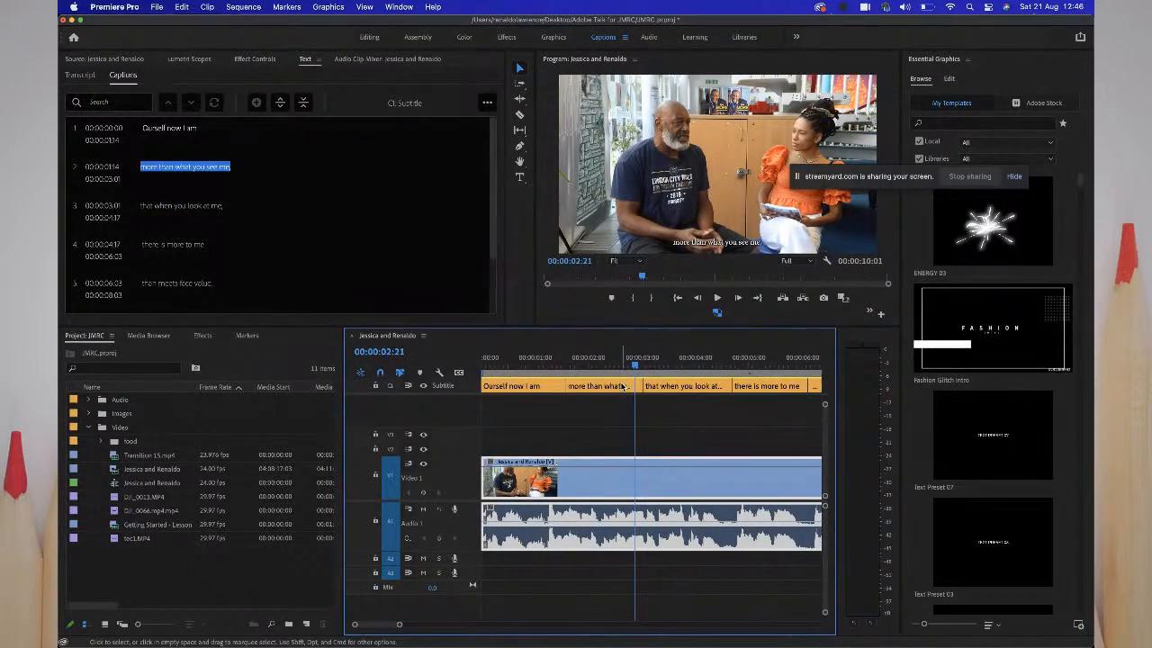
left_click(487, 105)
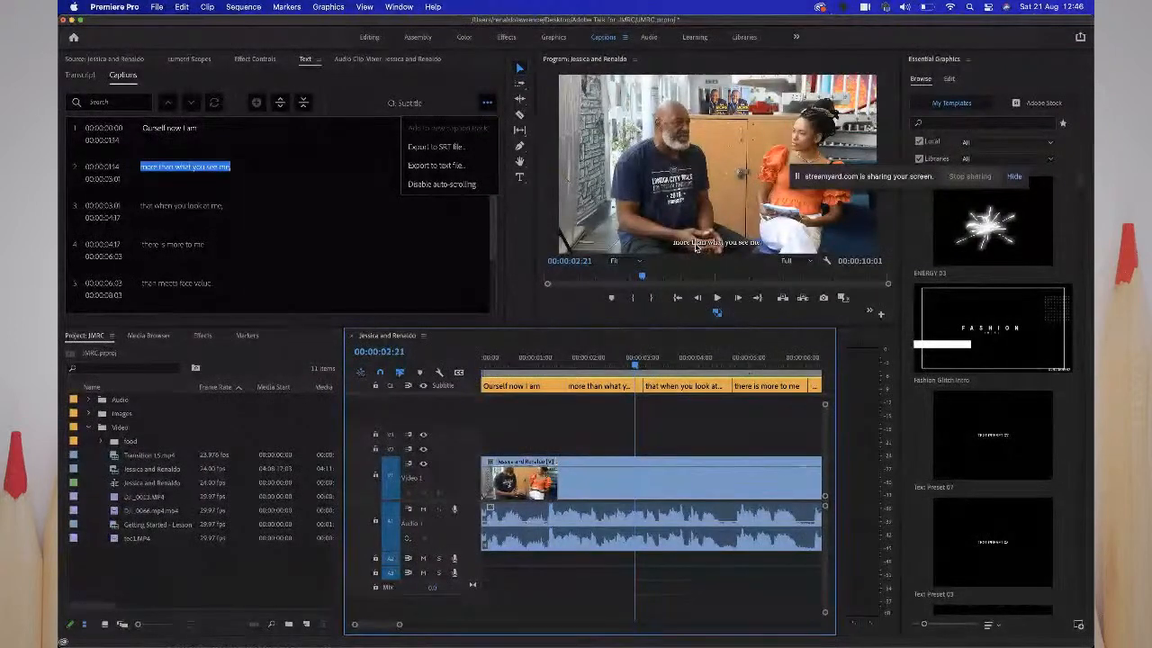
left_click(612, 385)
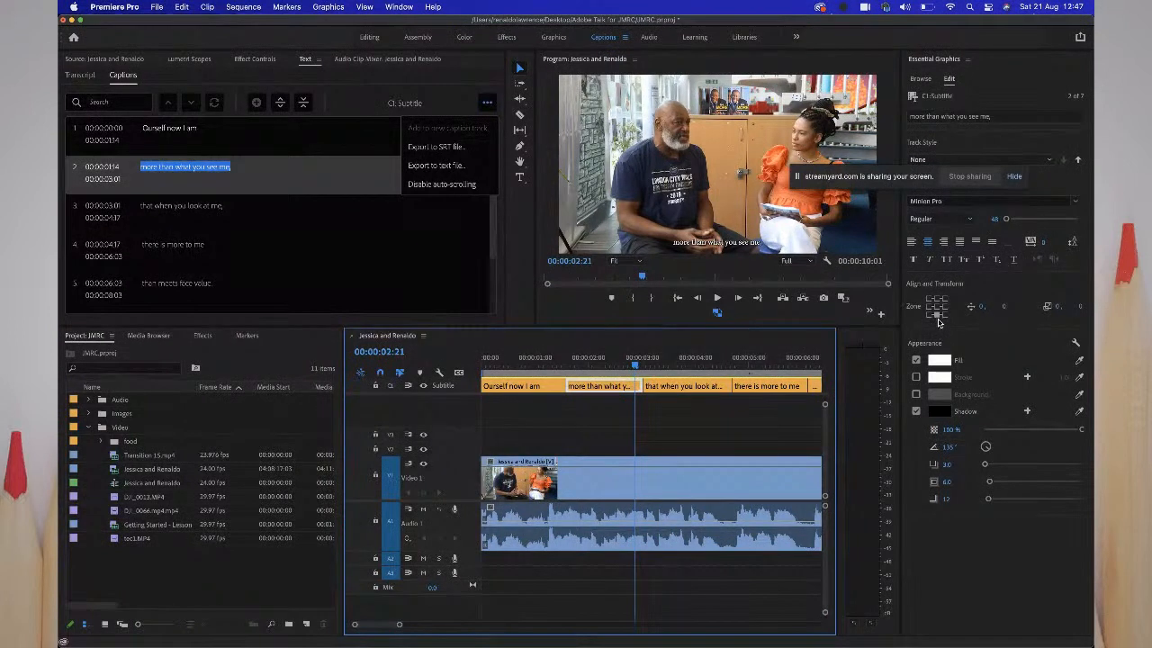
- Try the middle-centre zone for the second caption and return it to the bottom-centre zone
left_click(937, 308)
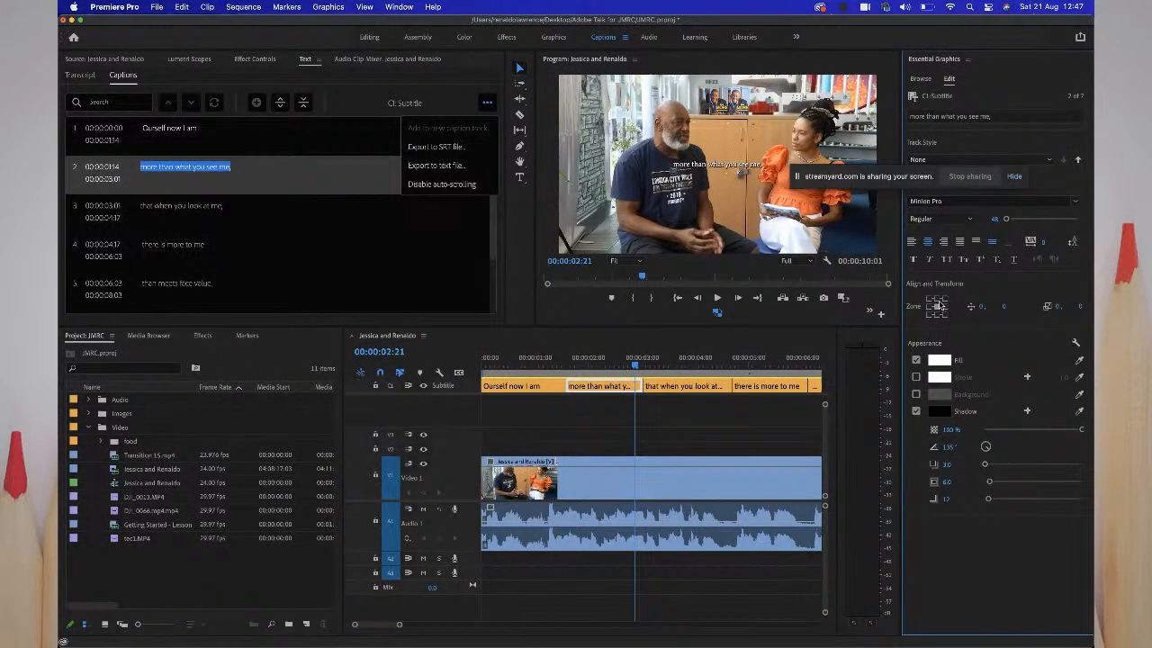
left_click(937, 303)
left_click(937, 315)
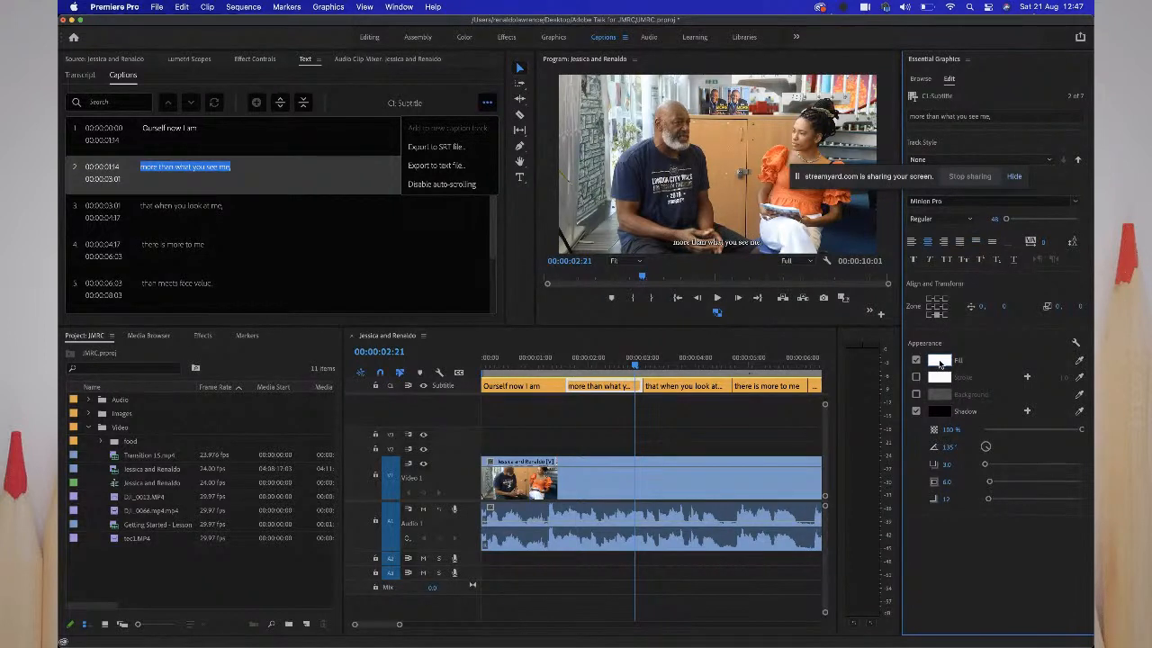
- Try a dark red fill (7E0909) on the second caption and return its fill to white
left_click(940, 363)
left_click(572, 341)
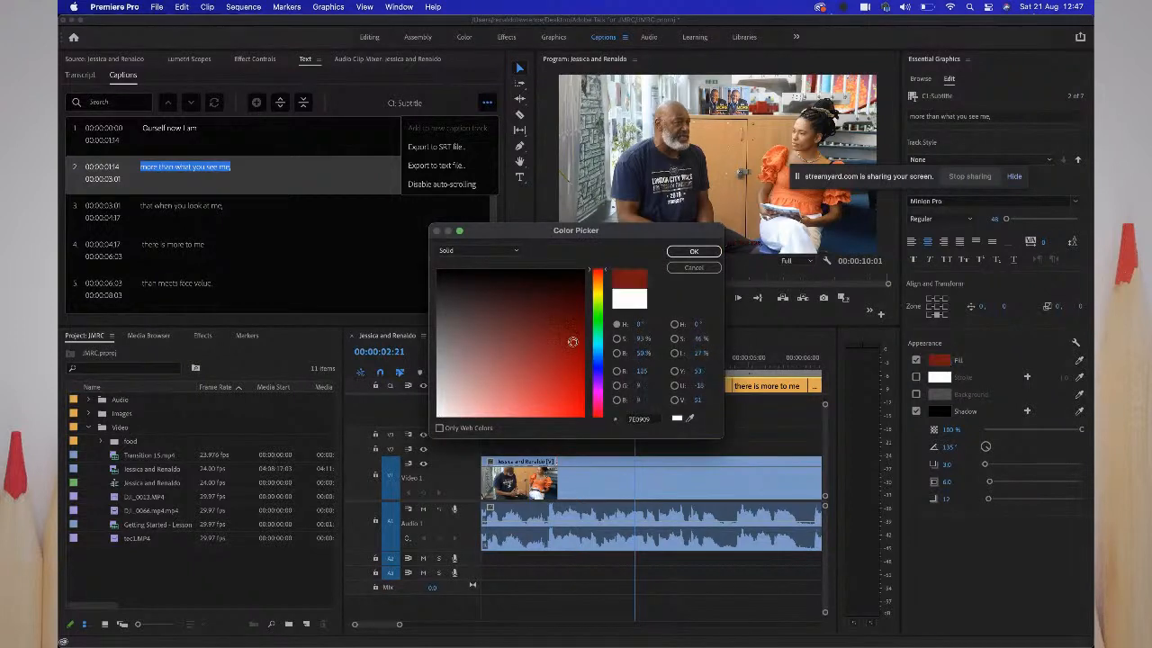
left_click(693, 251)
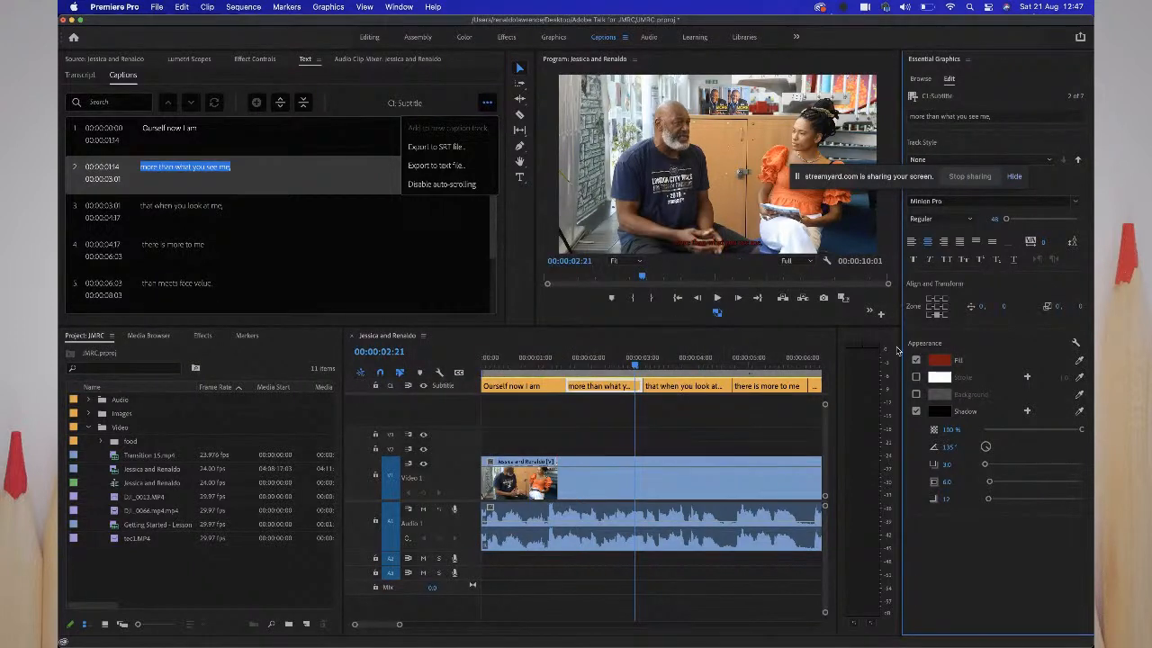
left_click(939, 360)
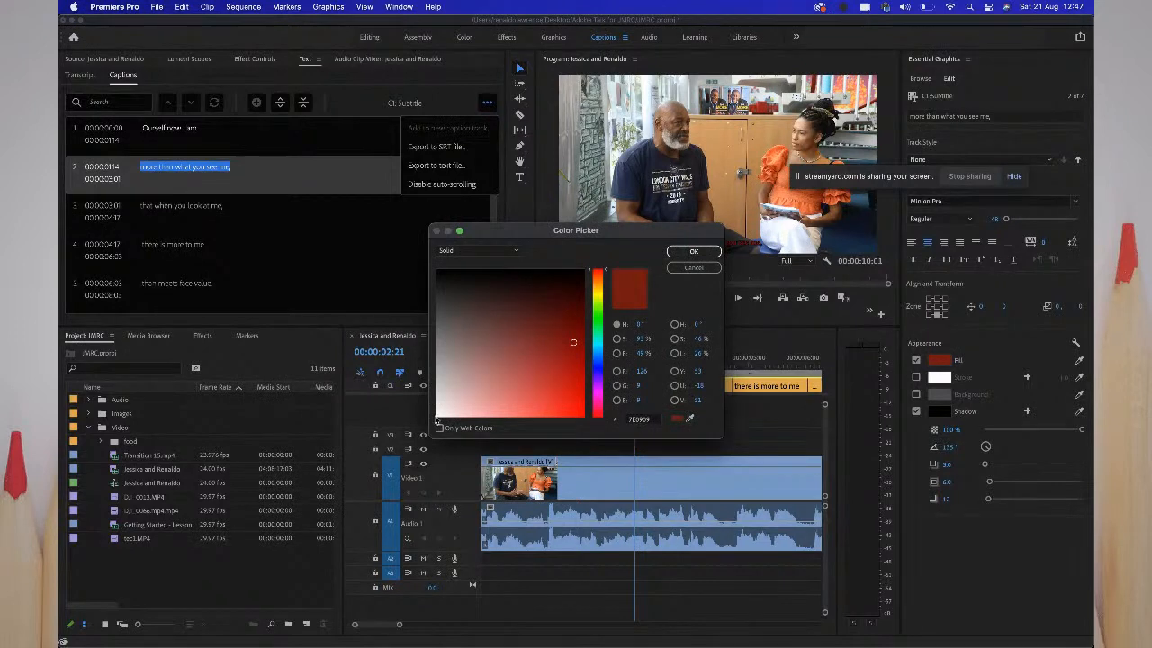
left_click(438, 270)
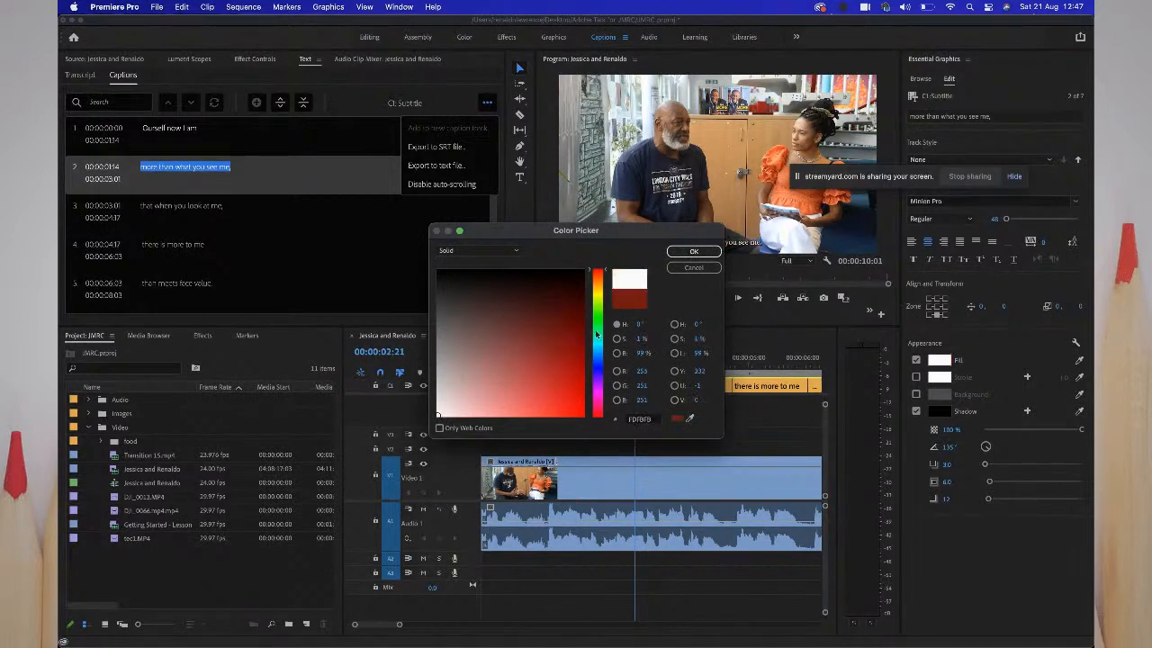
left_click(693, 251)
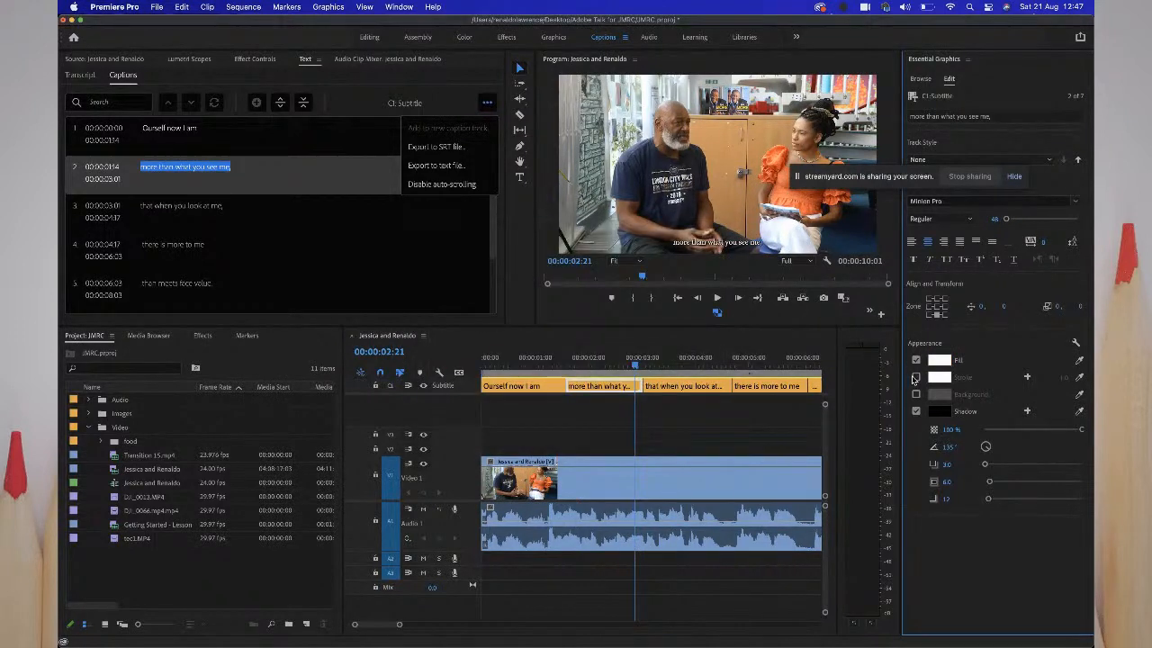
- Add a near-black stroke (080808) to the second caption and increase its font size to 90
left_click(915, 377)
left_click(939, 377)
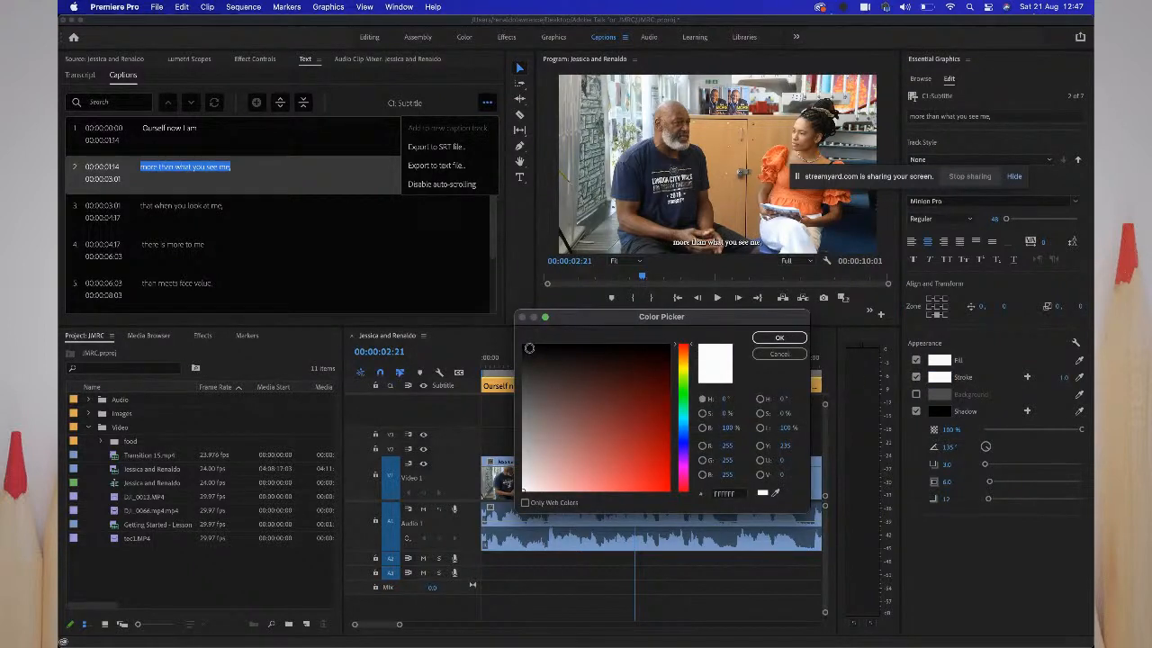
left_click(528, 348)
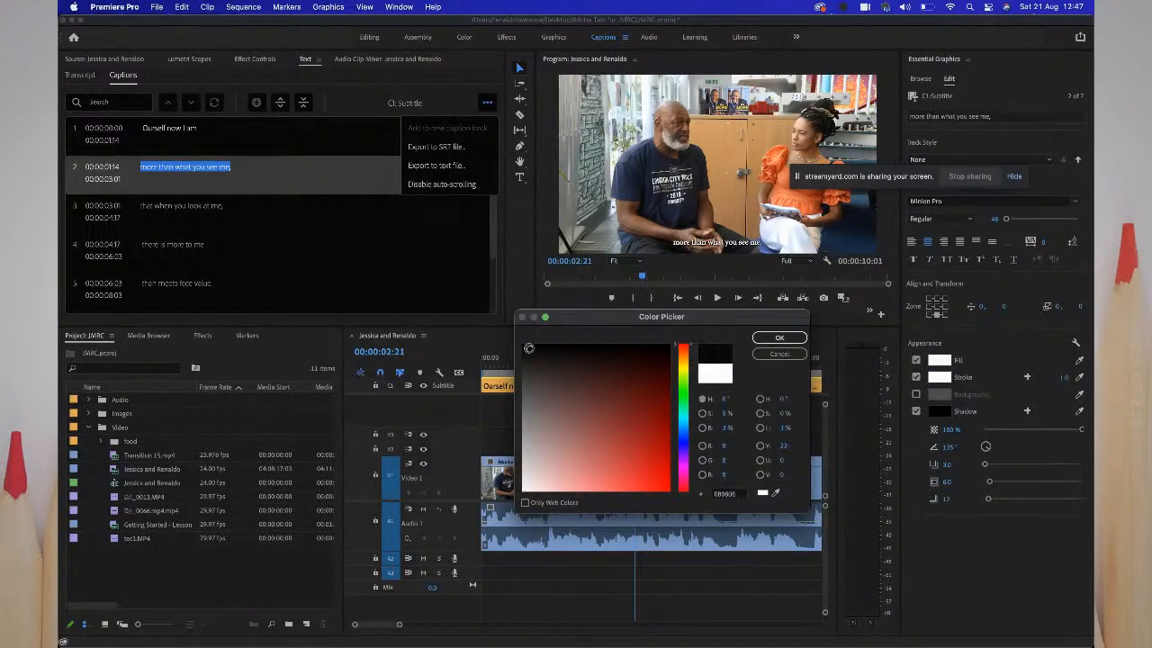
left_click(760, 339)
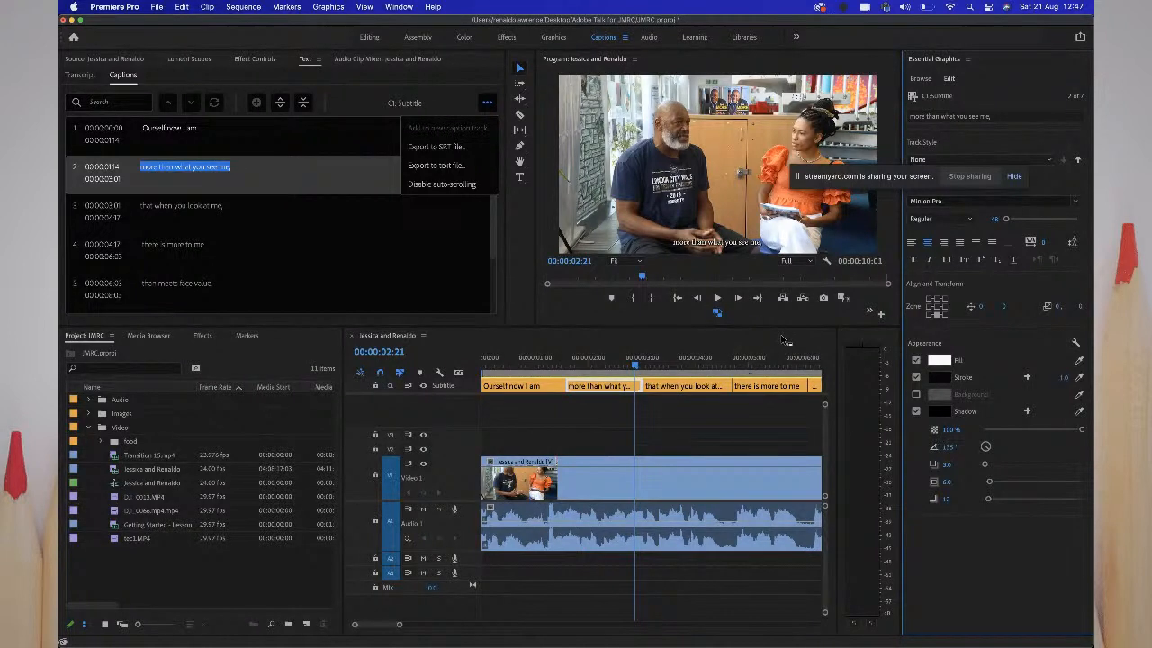
left_click(930, 260)
left_click_drag(1006, 218, 1008, 221)
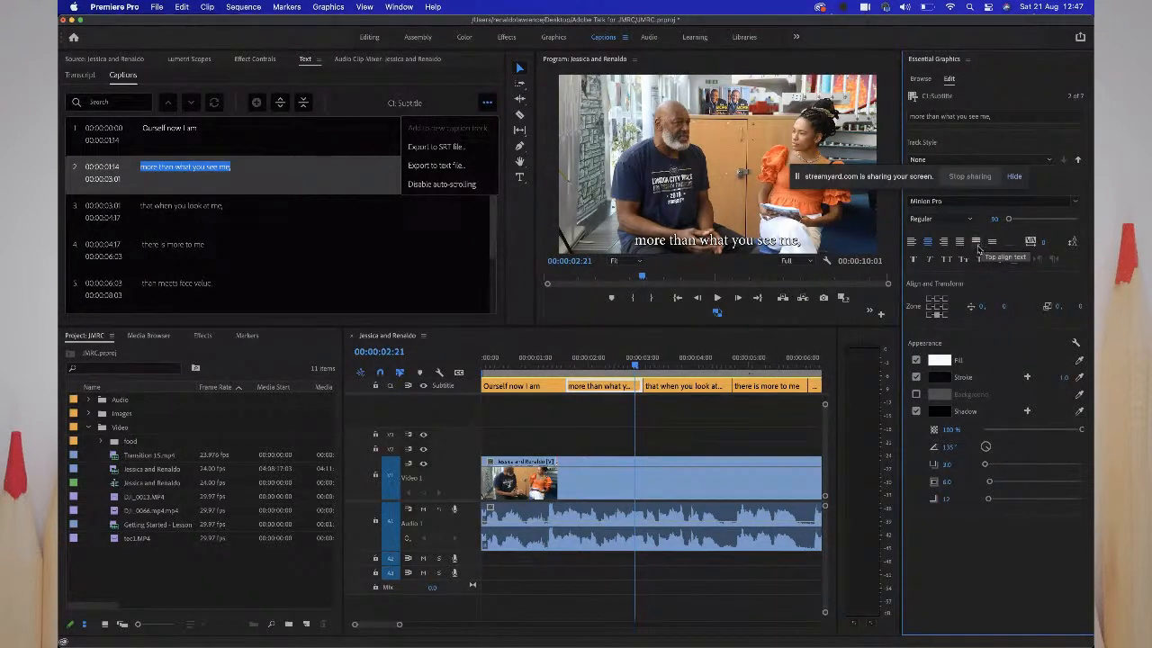
- Try a background with a corner radius of 11 behind the second caption and turn the background off
left_click(916, 395)
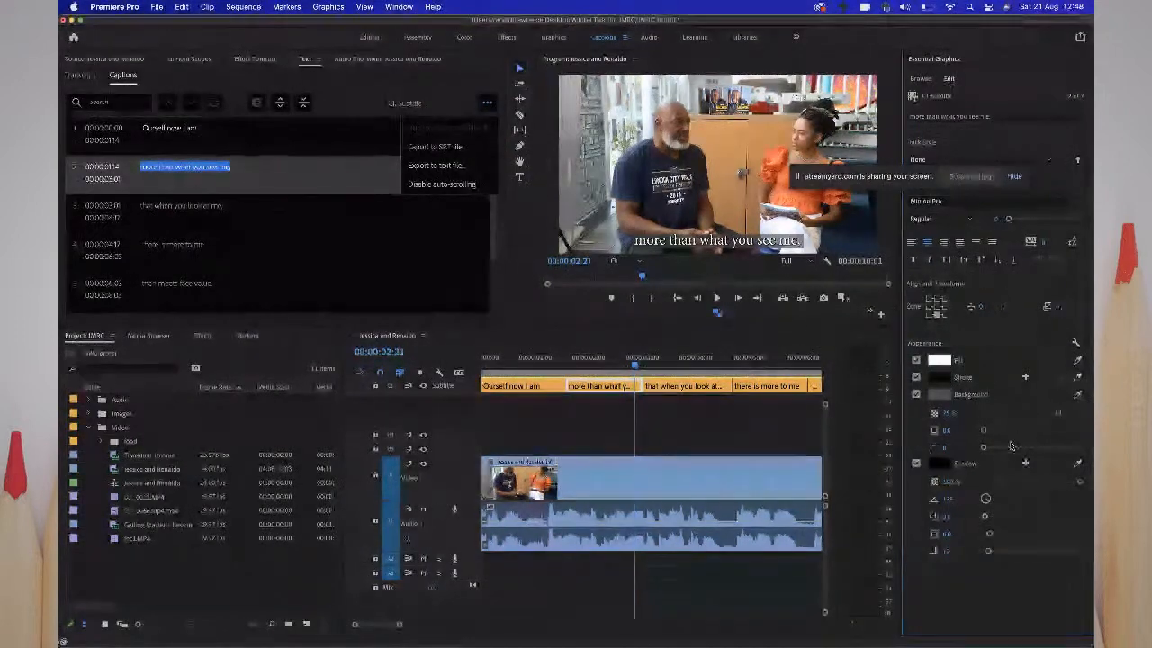
mouse_move(986, 448)
left_mouse_down()
mouse_move(1024, 453)
mouse_move(1000, 445)
left_mouse_up()
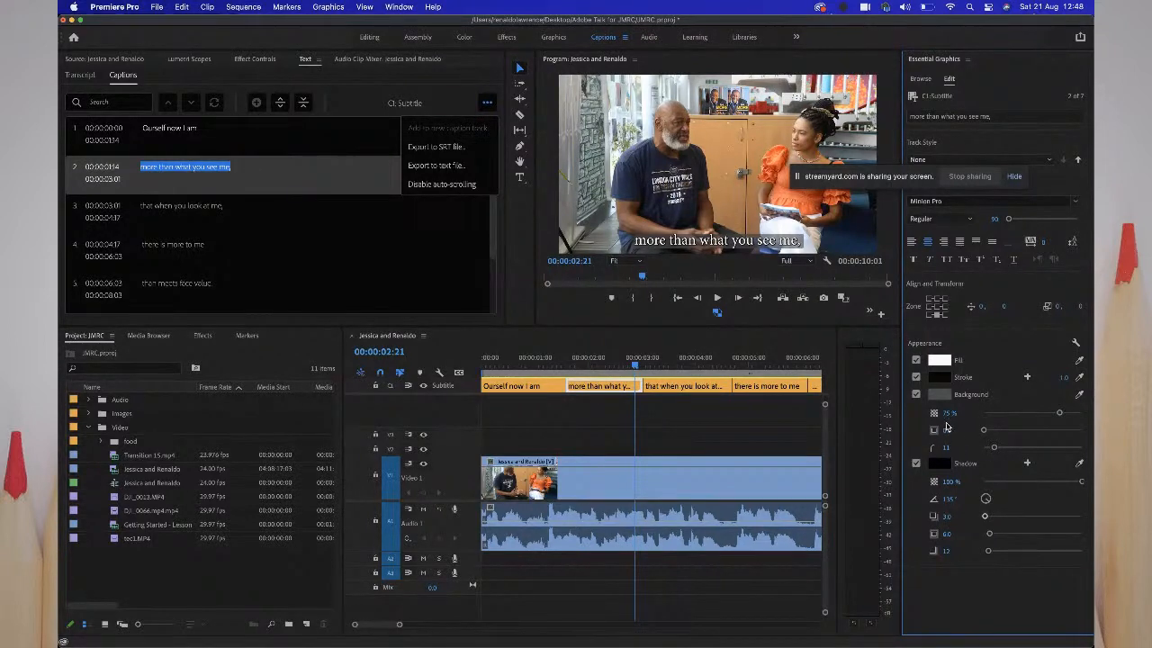
left_click(916, 395)
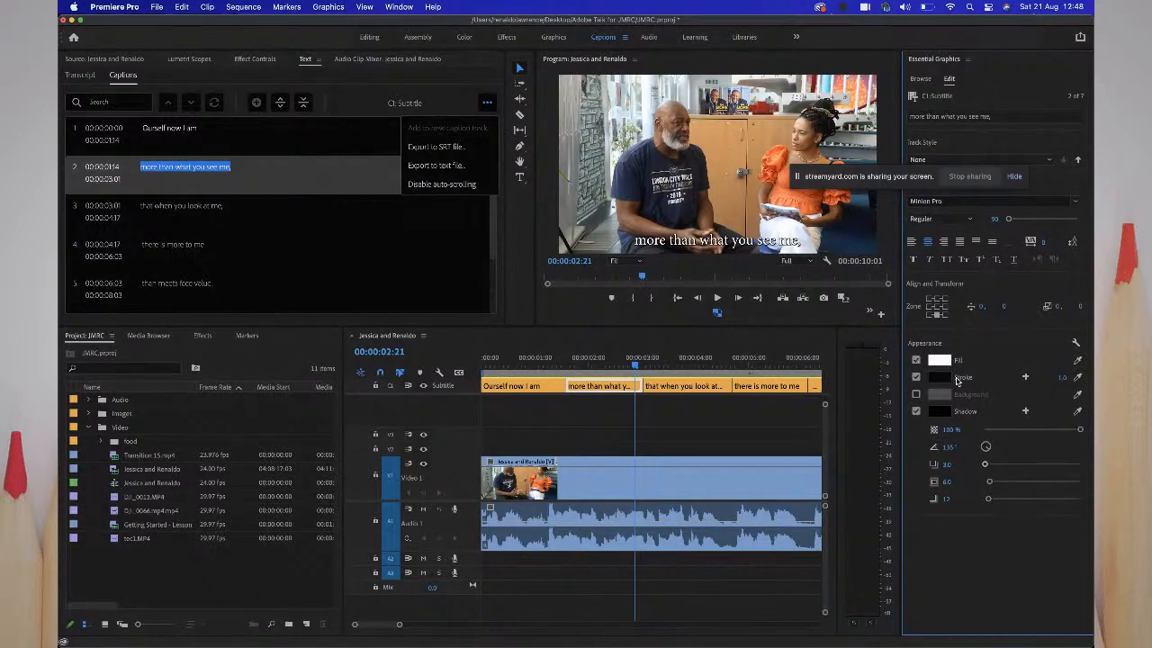
- Compare the third caption's look and text settings with those of the second caption
left_click(703, 367)
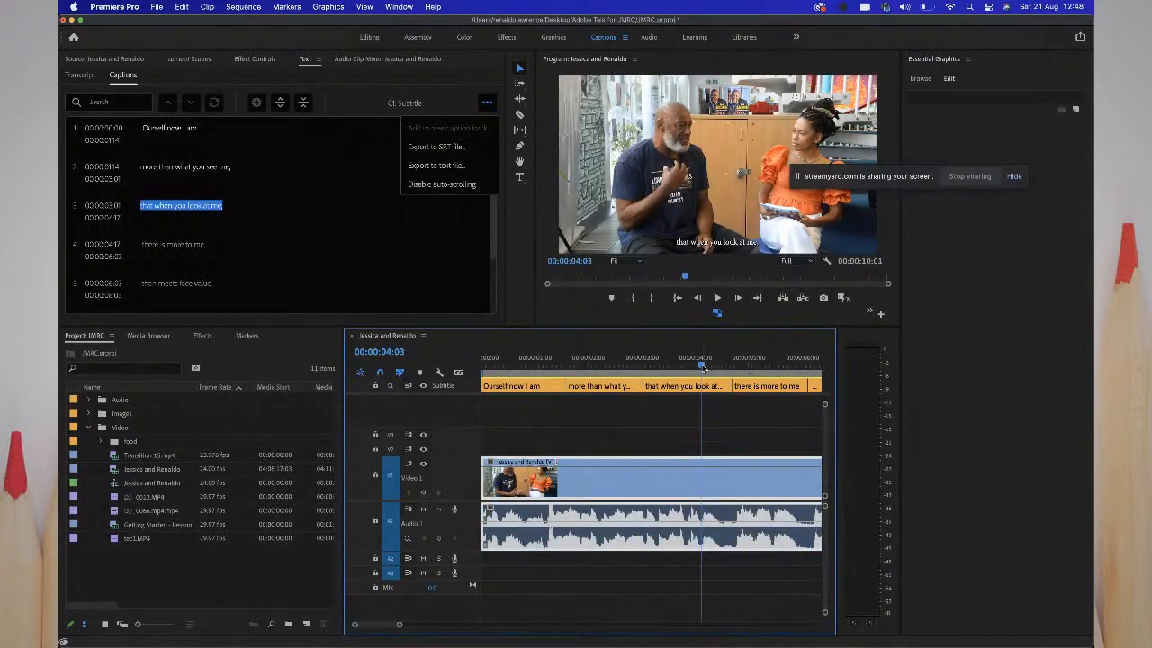
left_click(697, 385)
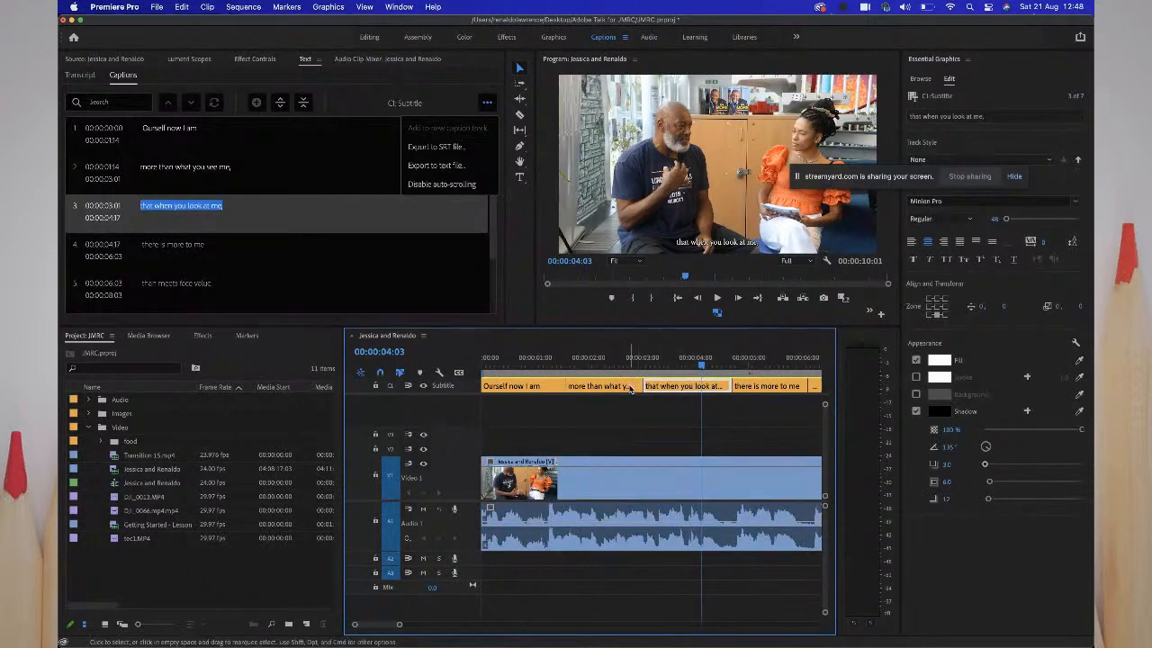
left_click(629, 387)
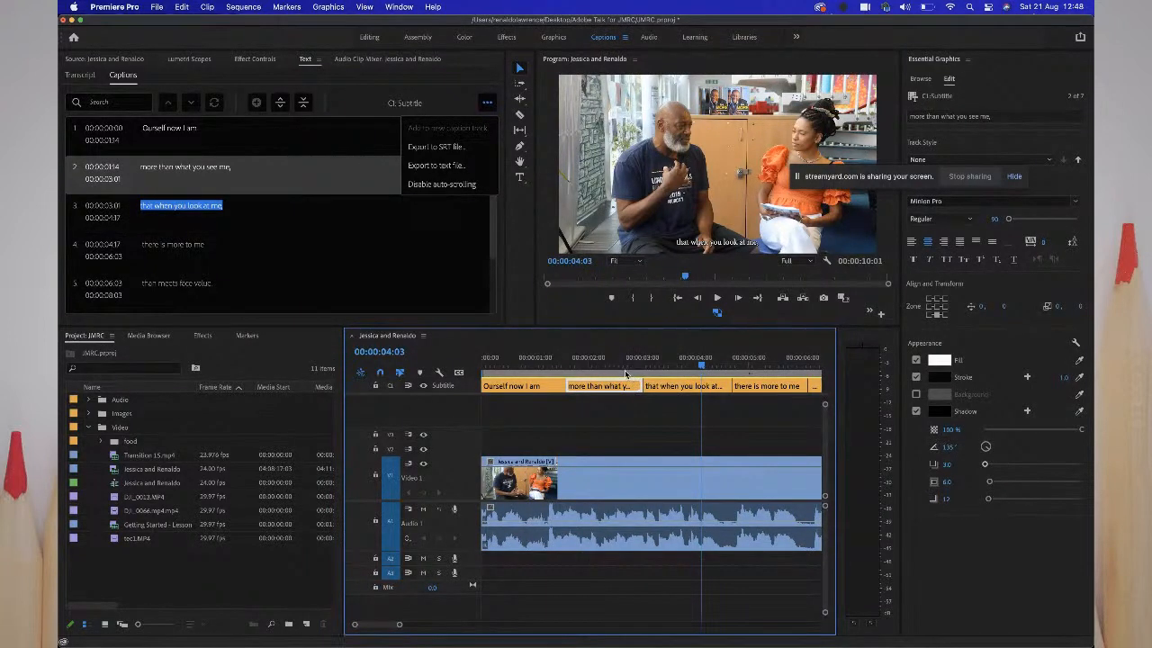
left_click(620, 367)
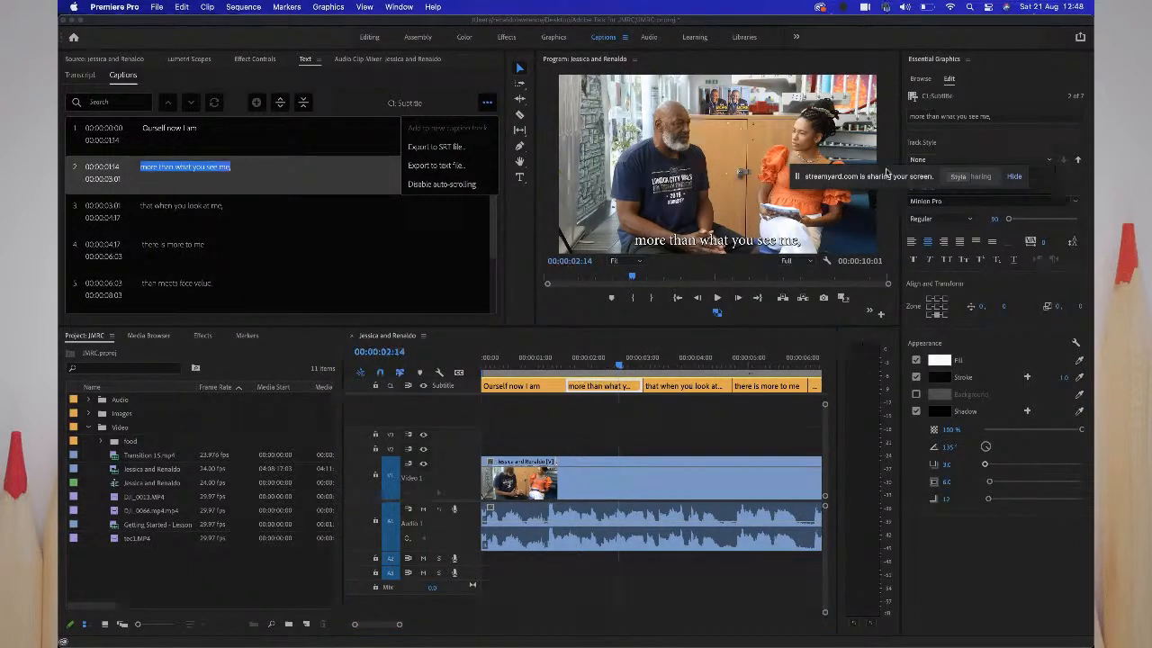
- Create a track style from the second caption's formatting, named with the interviewee's first name, and reselect that caption
left_click(937, 165)
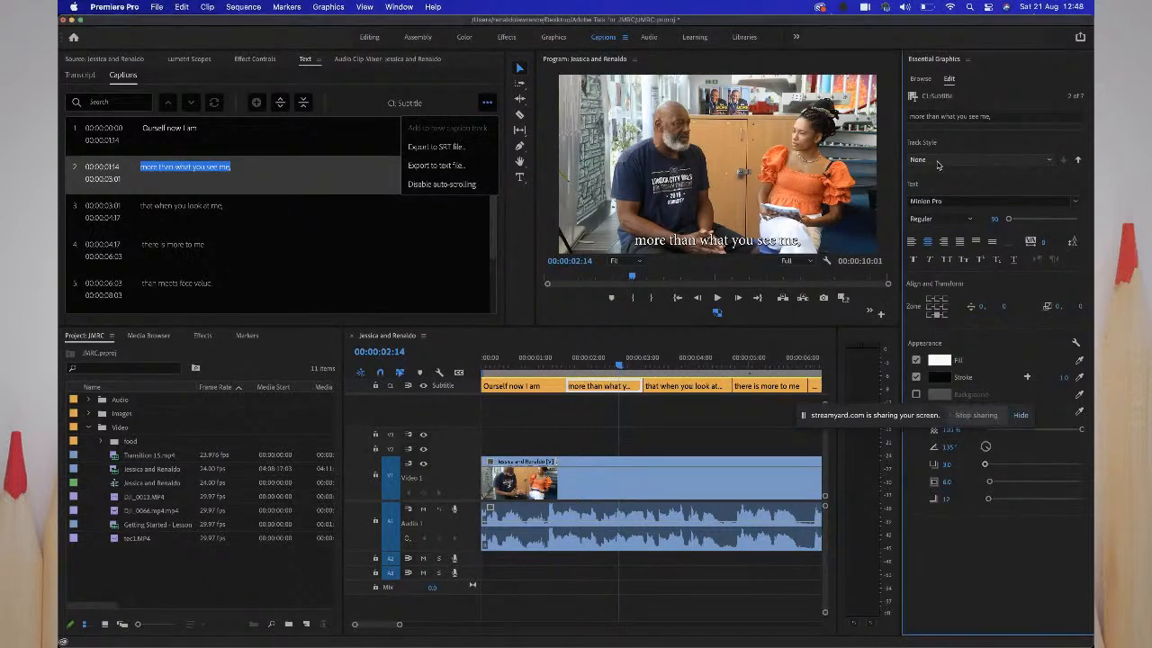
left_click(1047, 162)
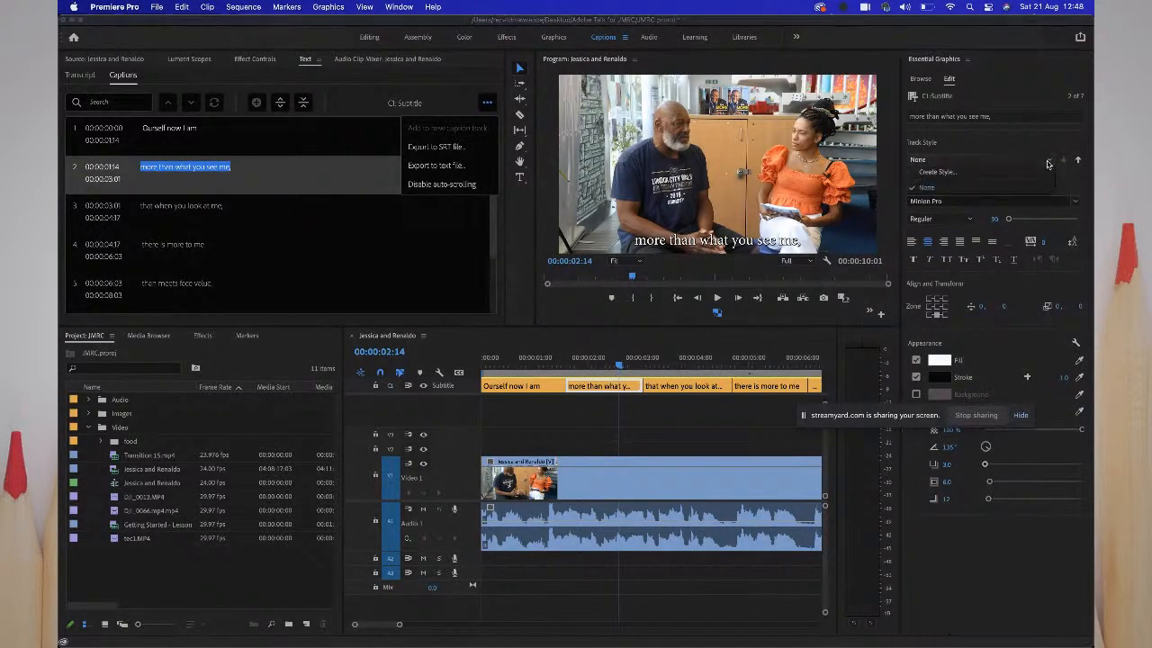
left_click(991, 176)
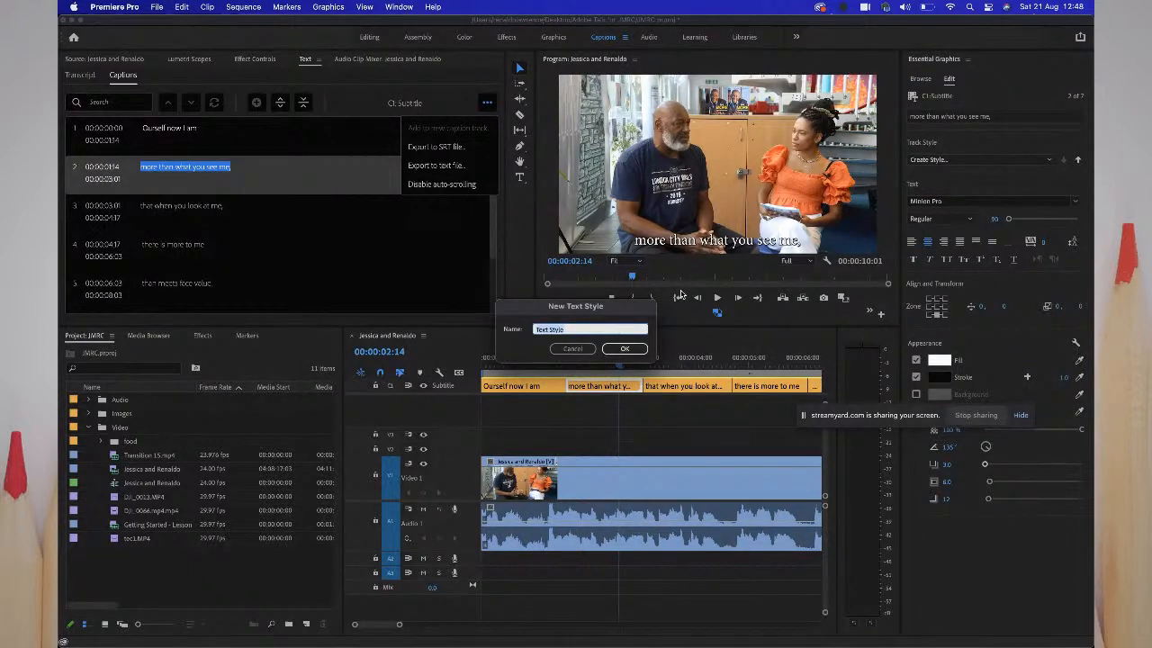
type("Renaldo")
left_click(625, 348)
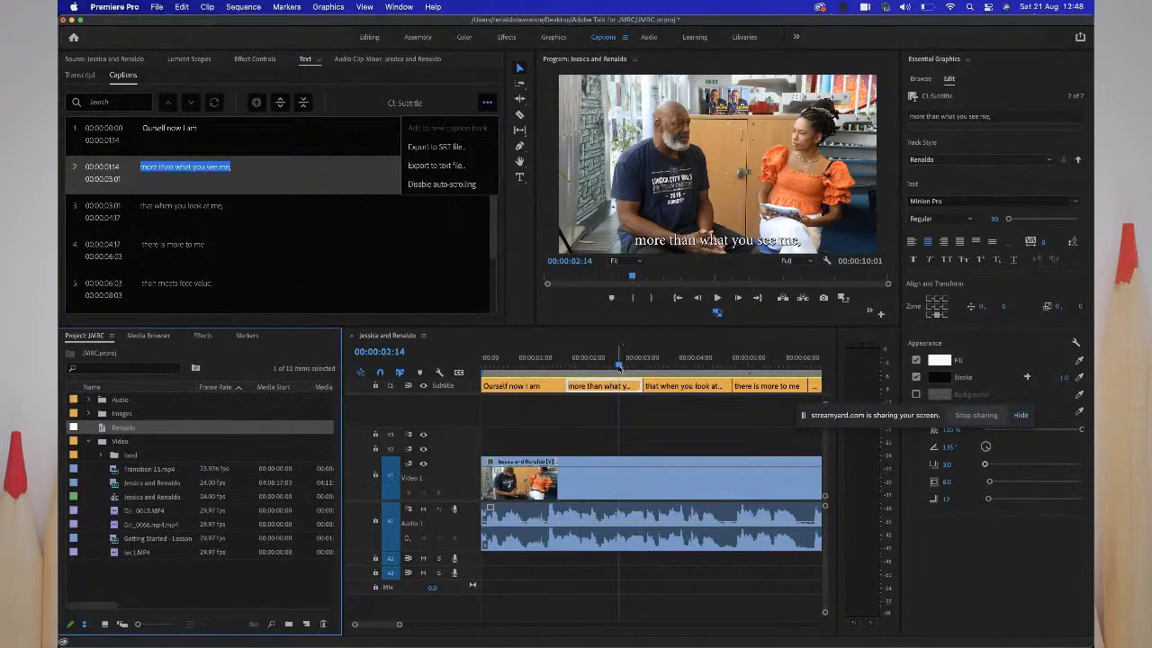
mouse_move(629, 364)
left_mouse_down()
mouse_move(743, 374)
mouse_move(617, 371)
left_mouse_up()
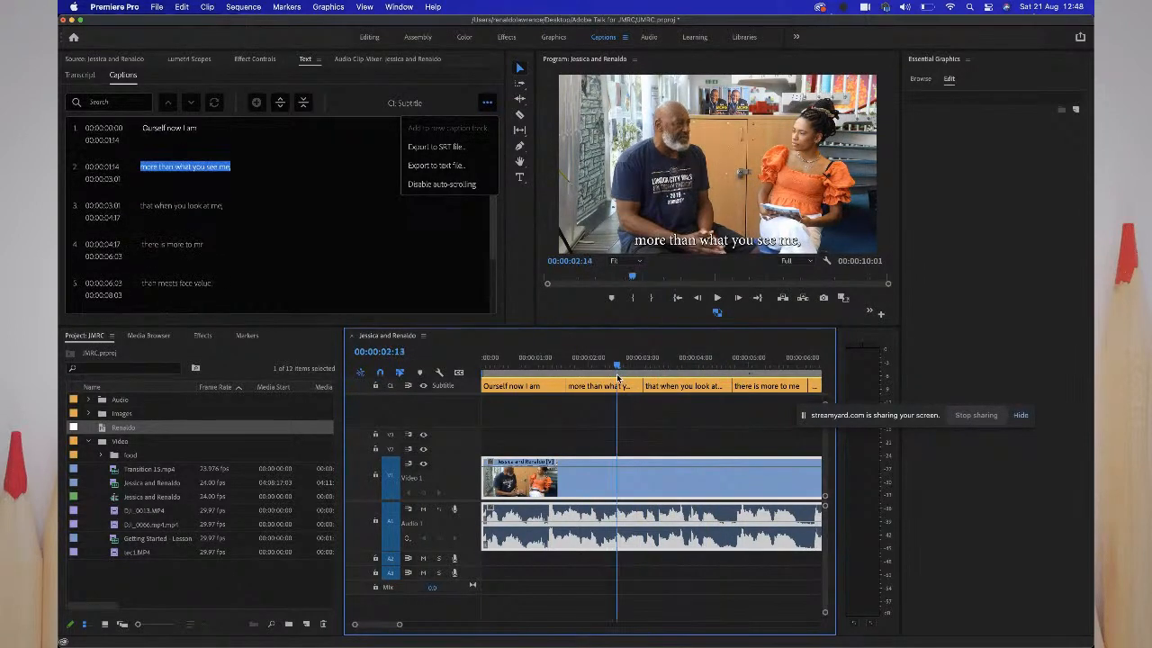
left_click(609, 386)
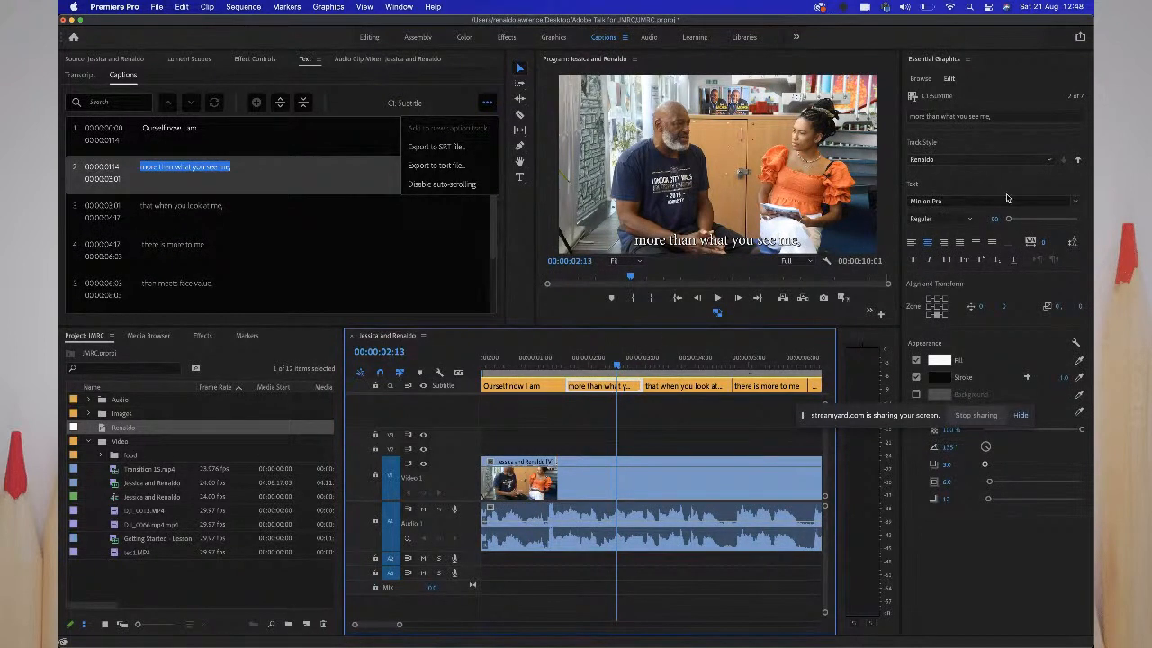
- Push the second caption's track style to all captions on the track
left_click(1077, 164)
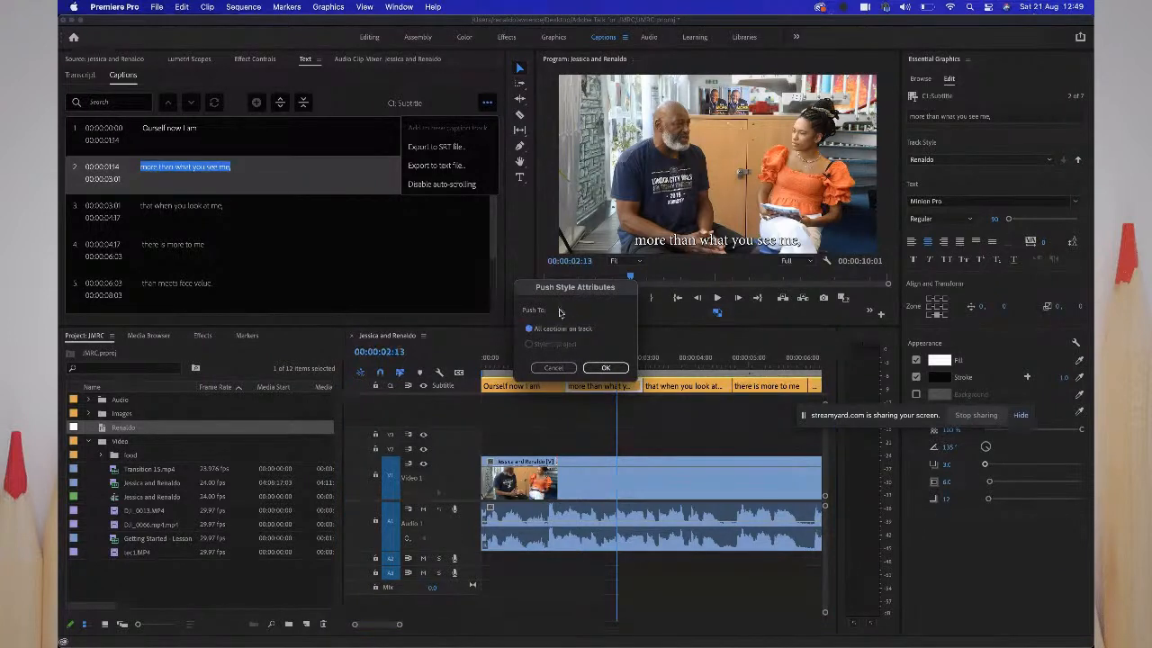
left_click_drag(574, 289, 574, 244)
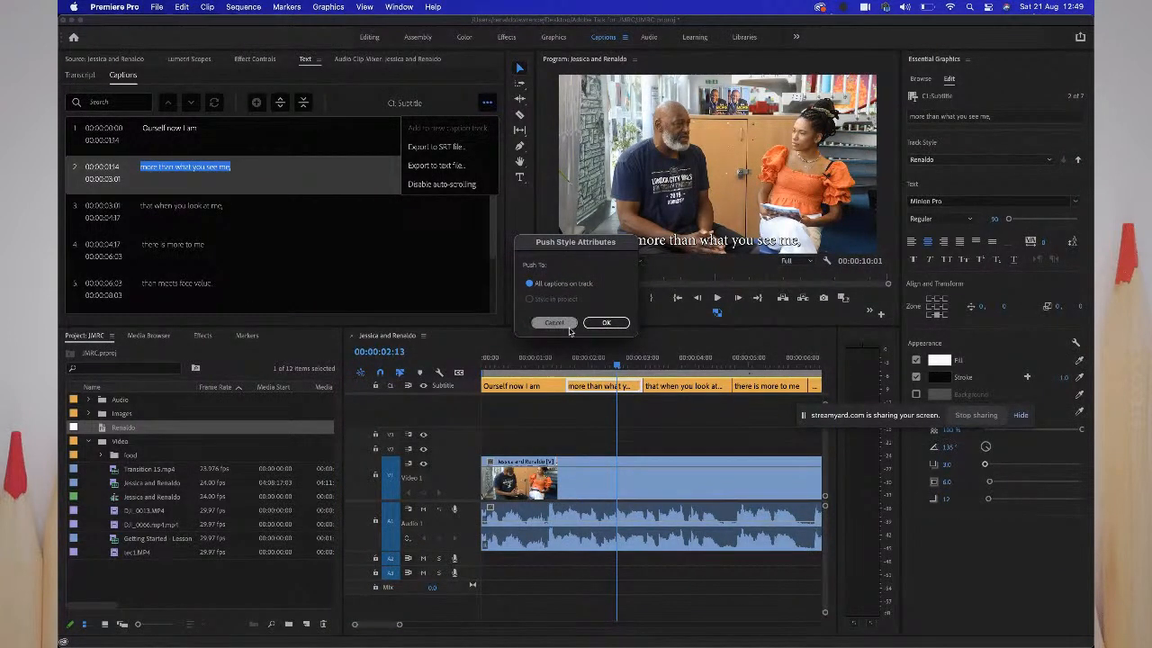
left_click(600, 326)
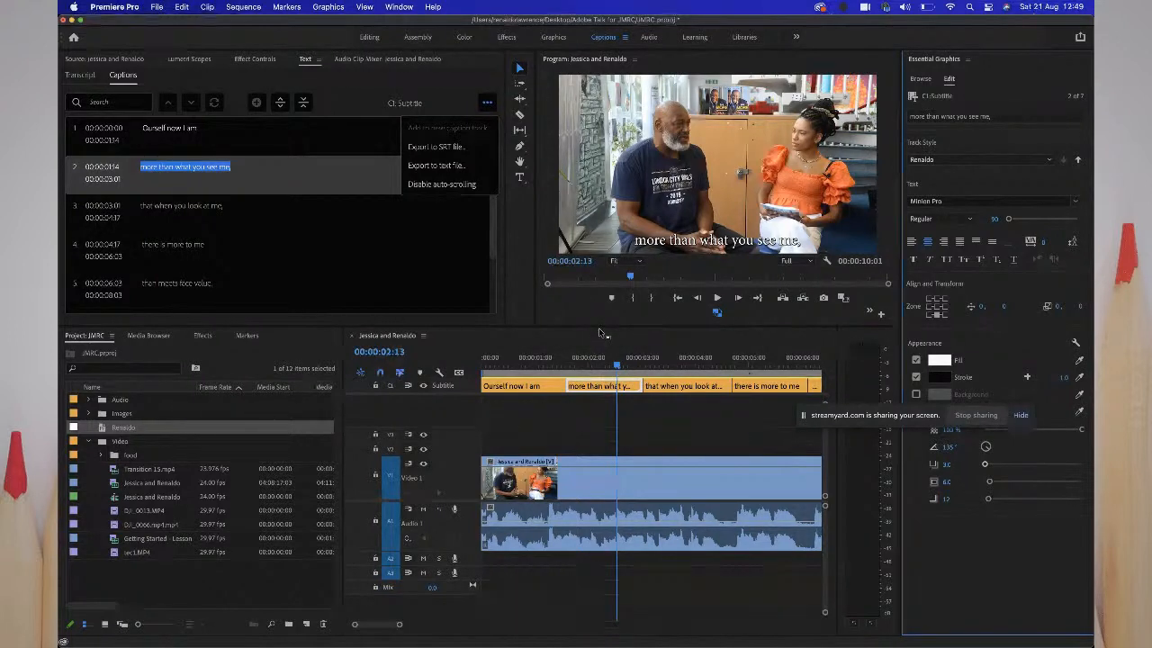
- Check the pushed style on the fifth, fourth and second captions
left_click(477, 281)
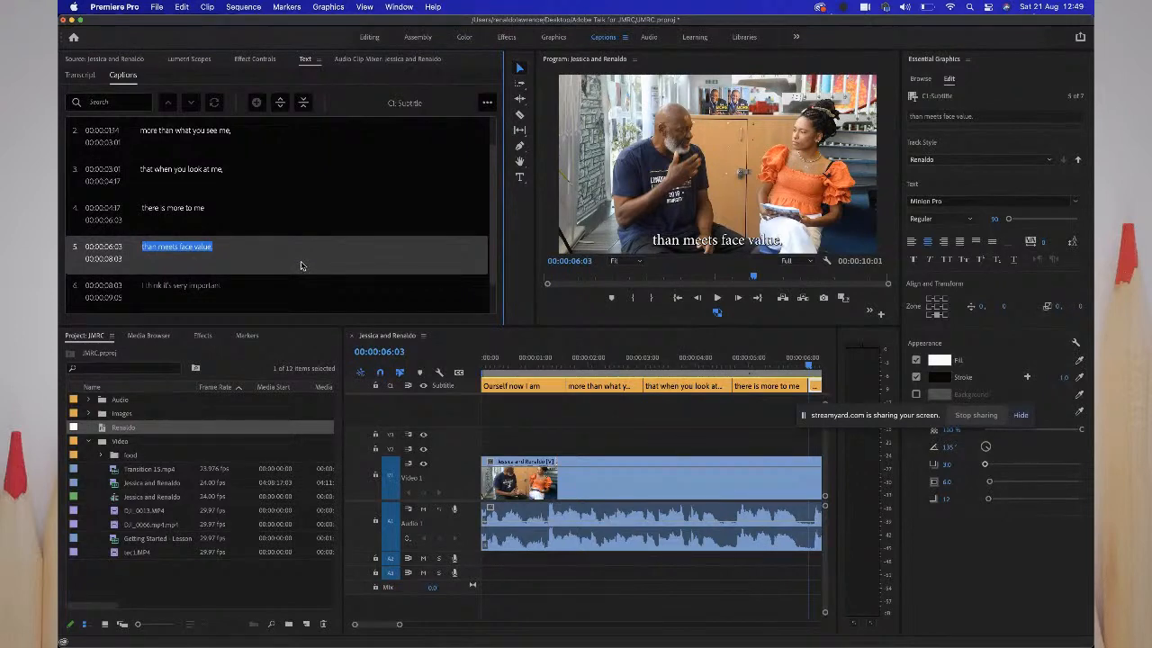
scroll(302, 265, "up", 2)
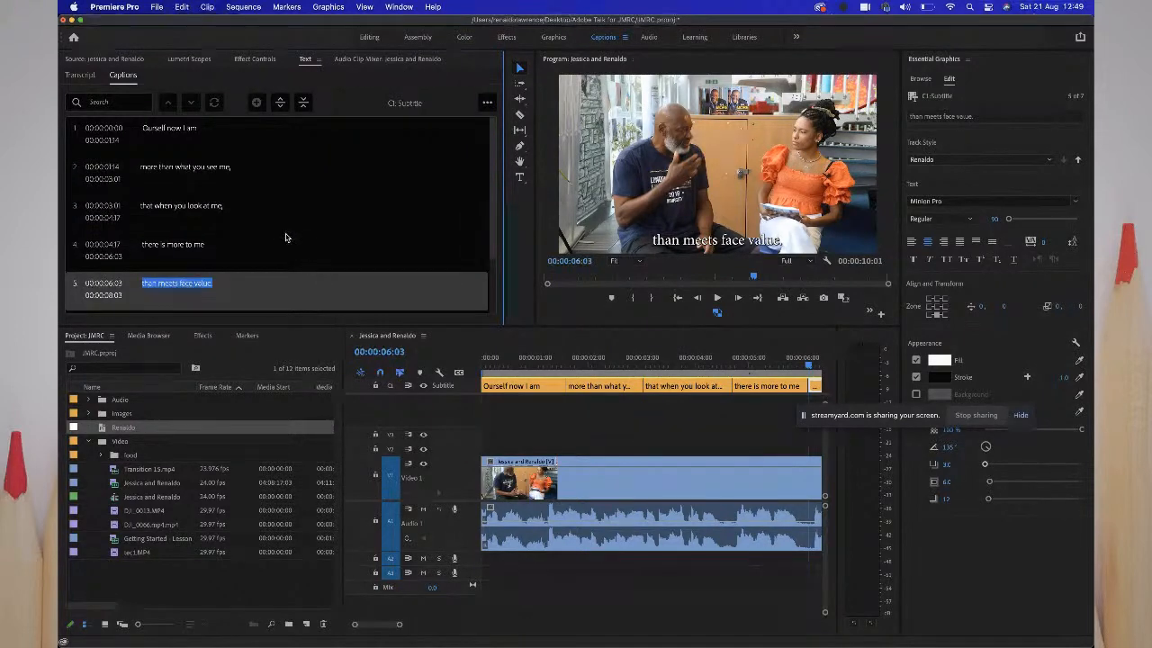
left_click(287, 238)
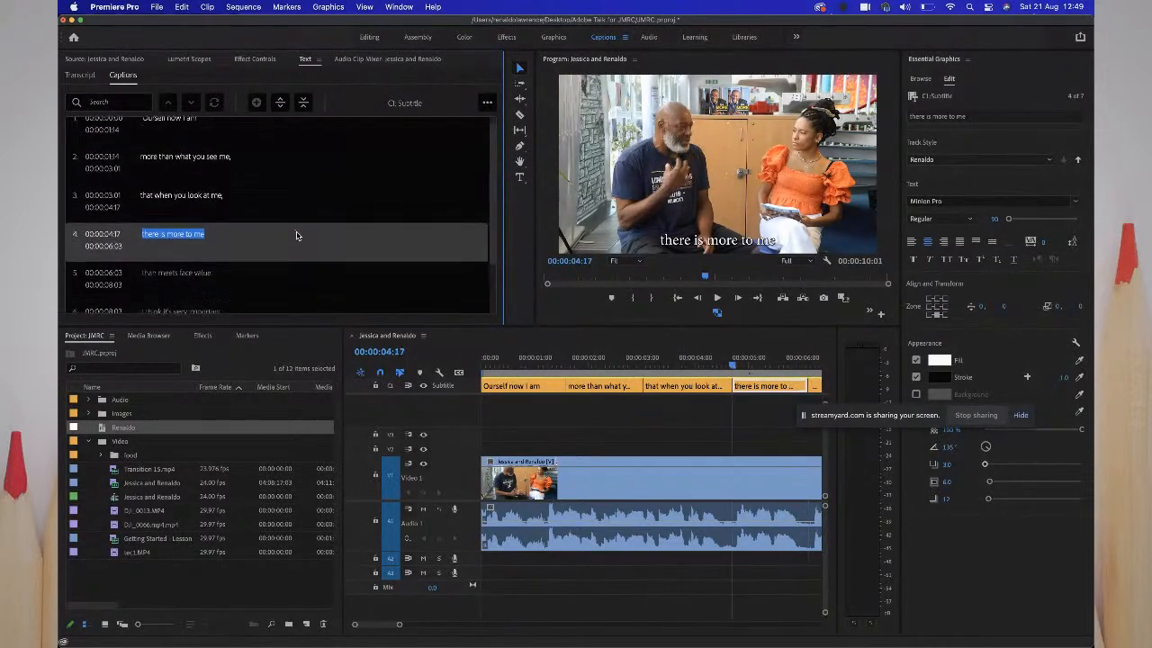
left_click(169, 152)
- Search the captions for "face" and select the first caption on the timeline
left_click(118, 104)
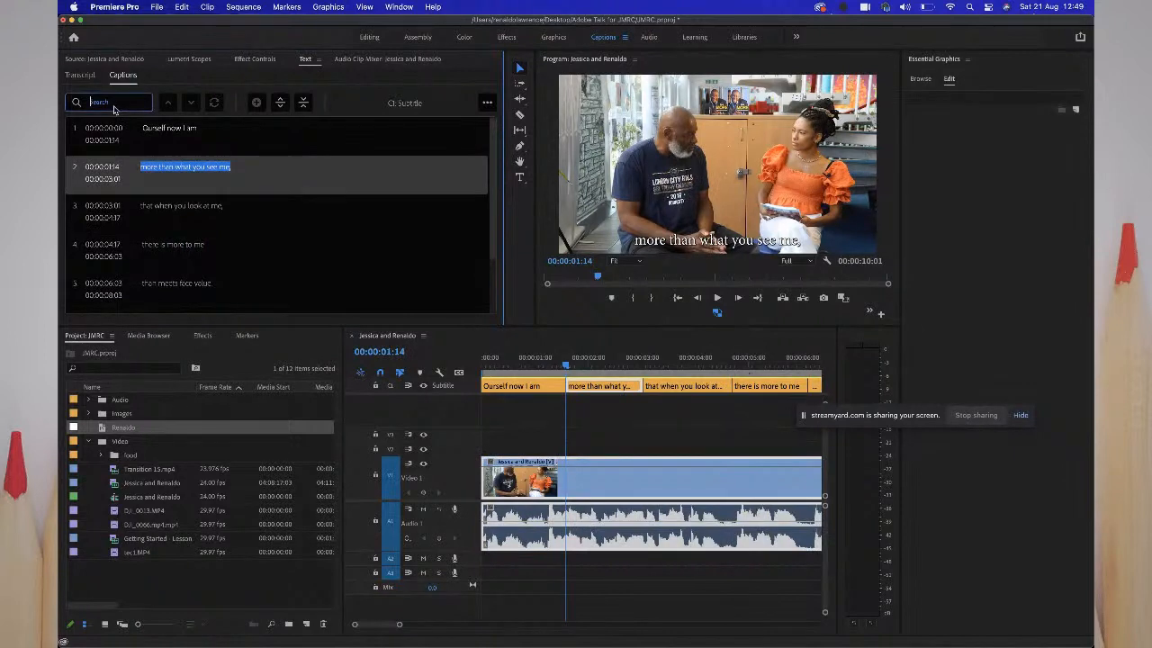
type("face")
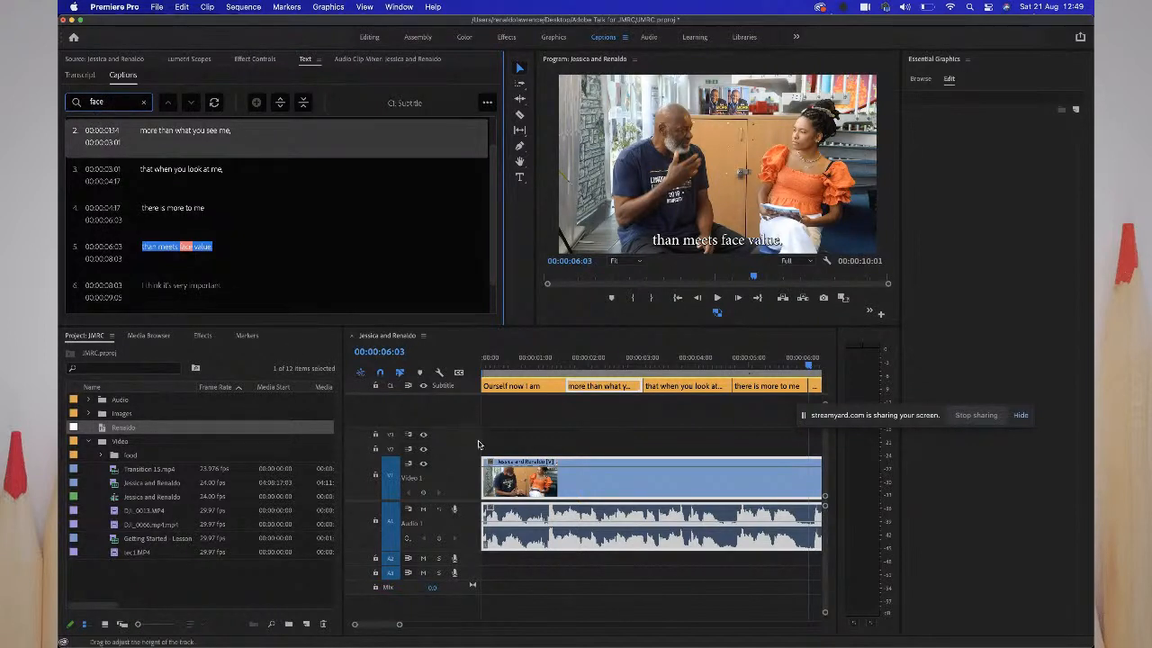
left_click(557, 387)
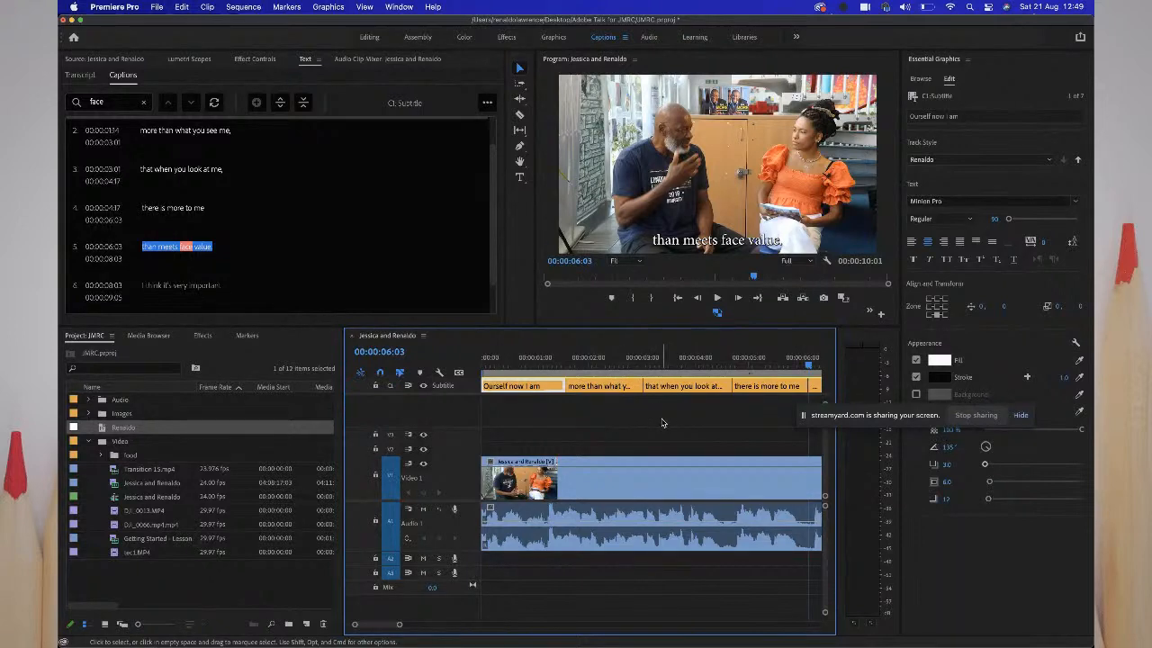
- Examine the caption options in the export settings, including the choices beside Burn Captions Into Video, and leave without exporting
key("super+m")
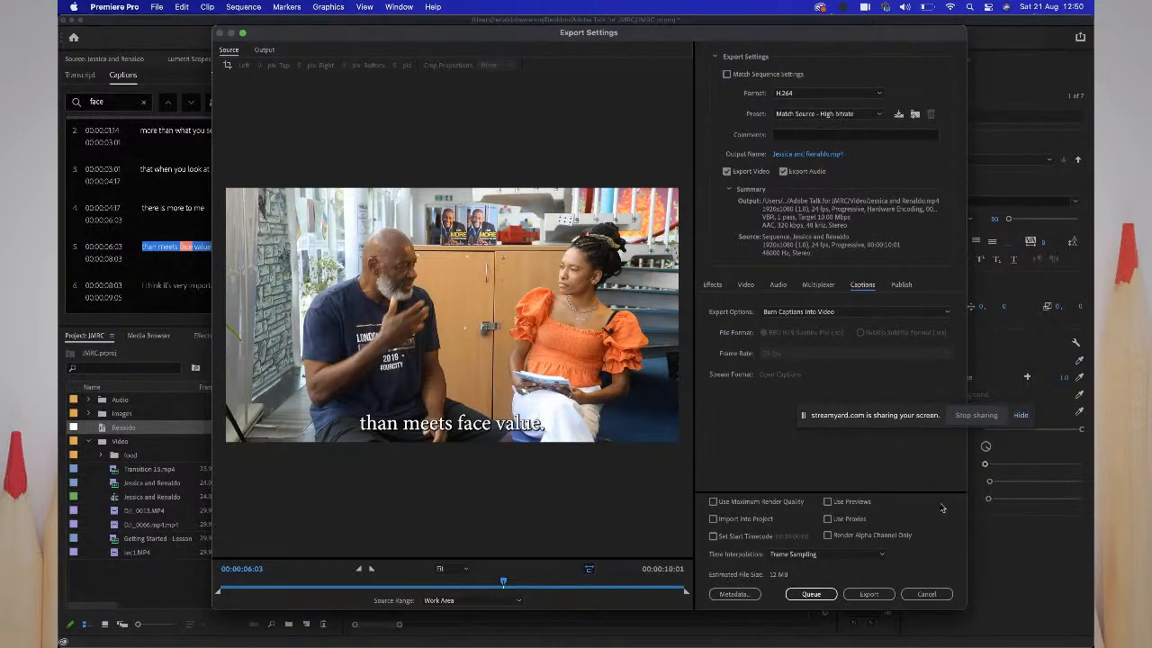
left_click(912, 586)
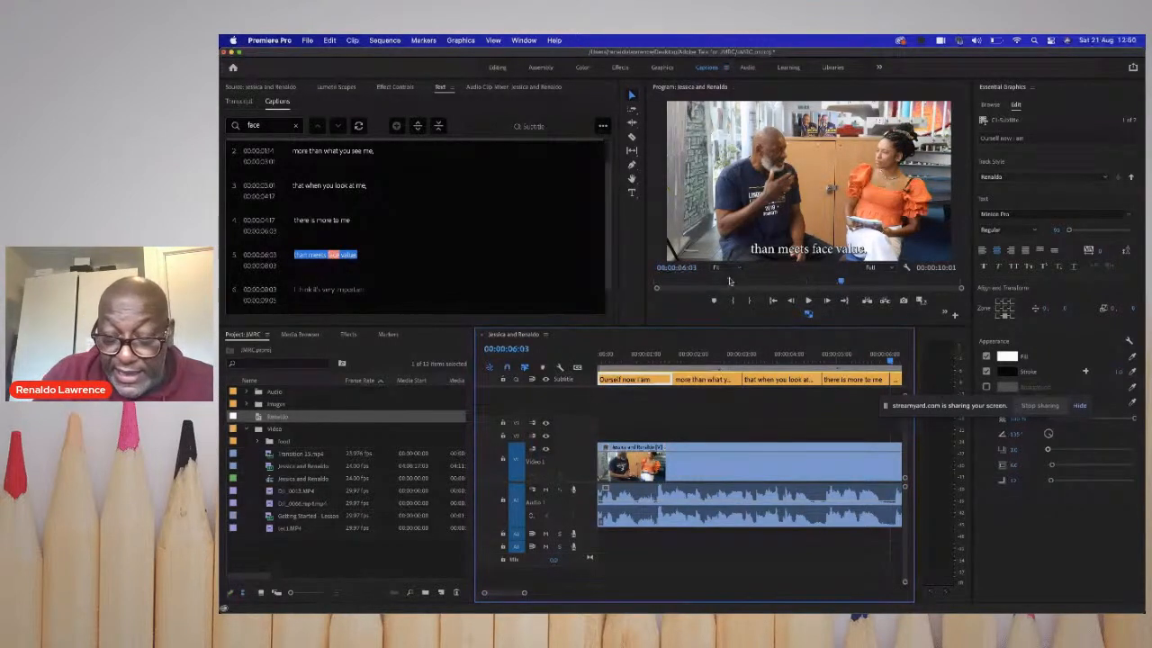
key("super+m")
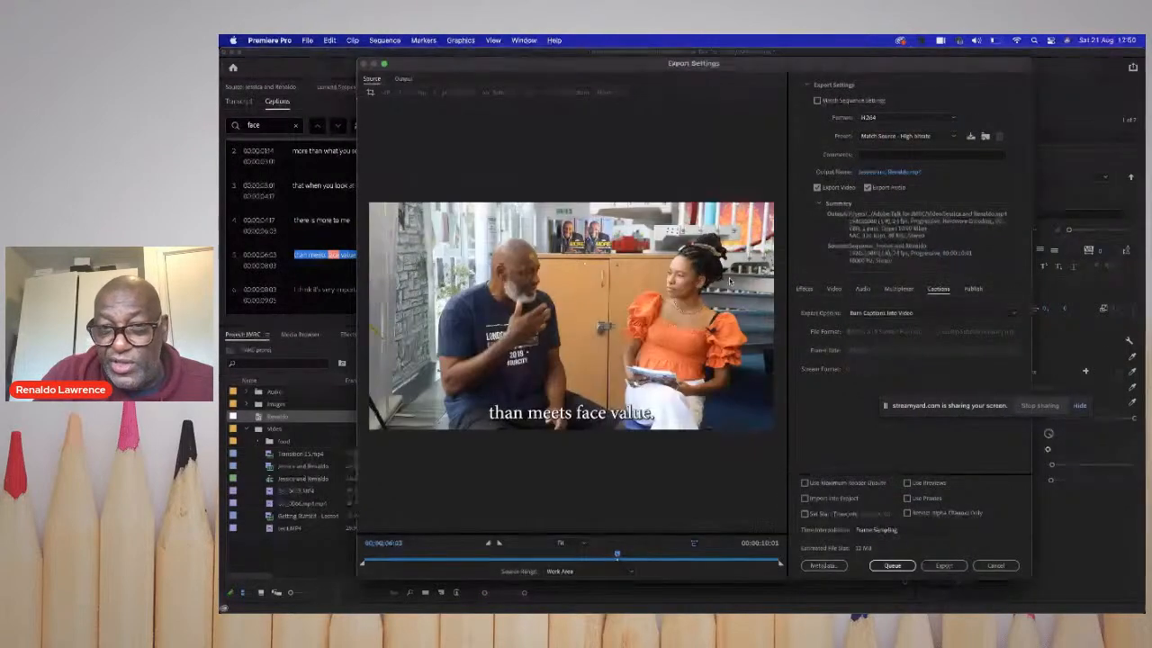
left_click(900, 314)
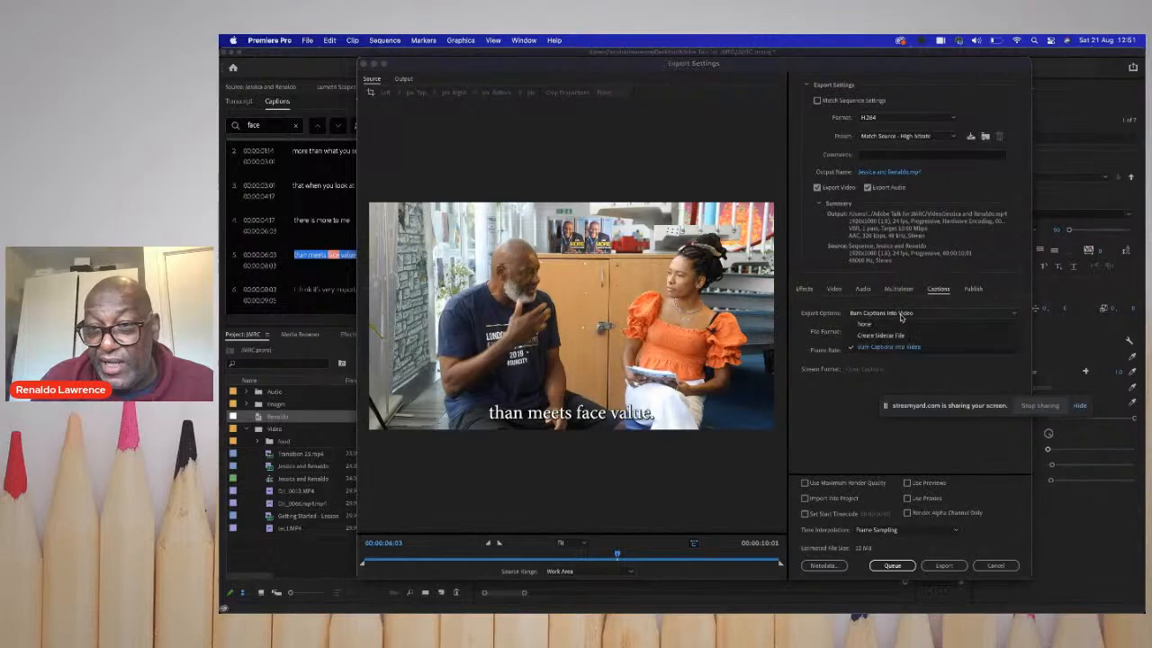
left_click(901, 314)
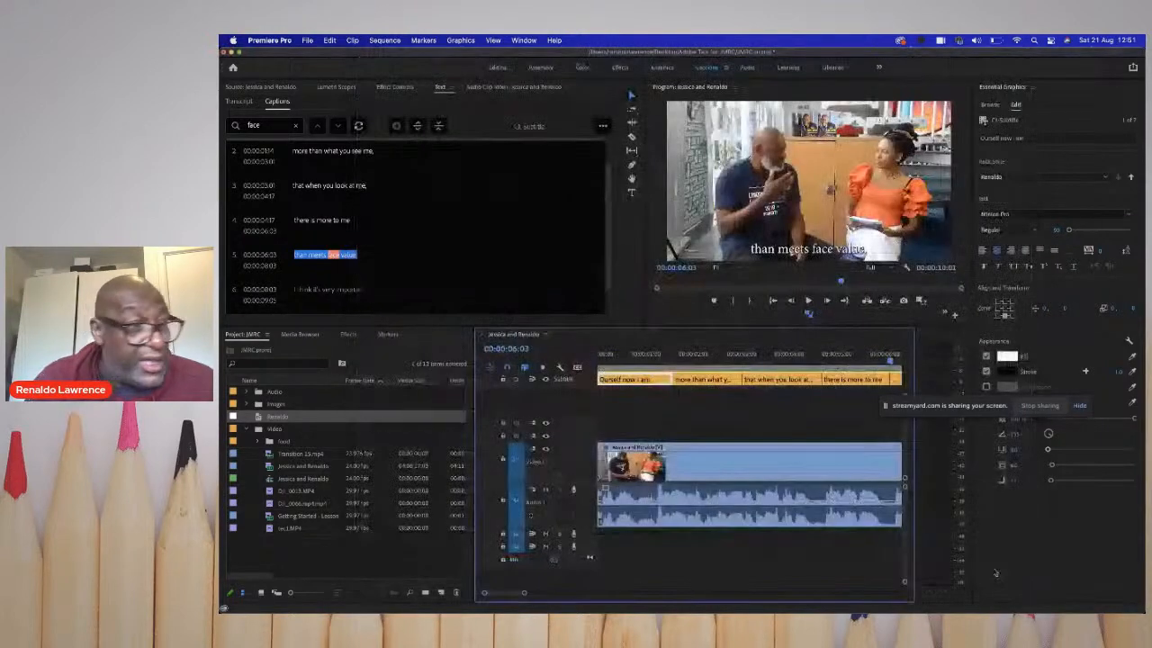
left_click(995, 566)
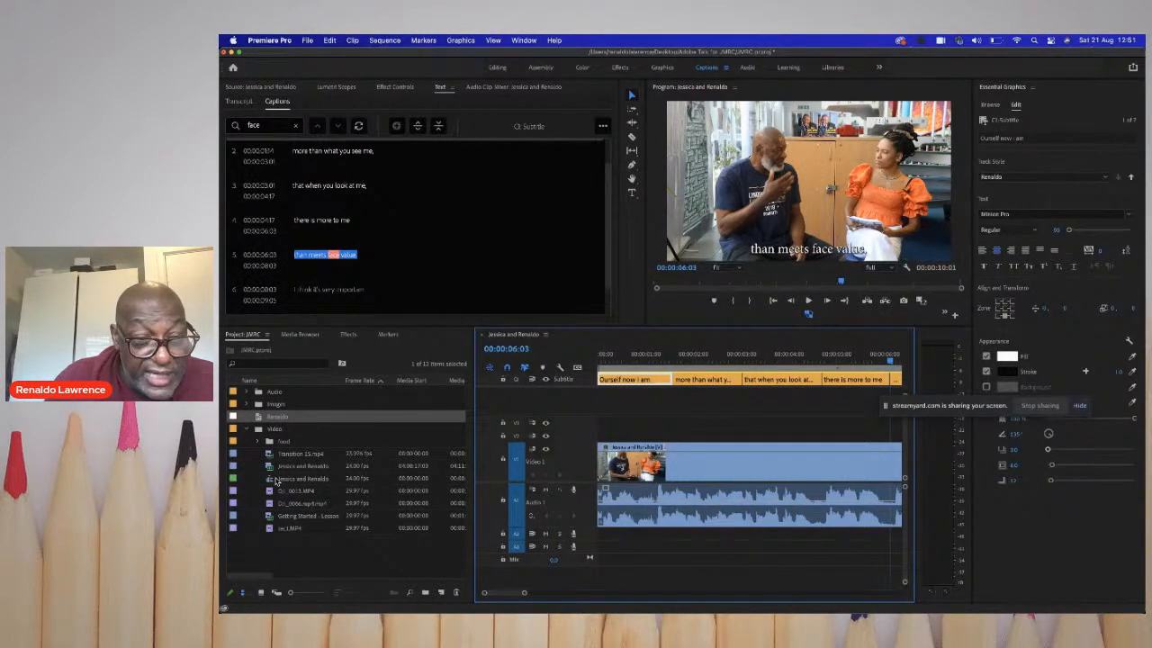
- Delete the captioned interview sequence from the project and build a new sequence from the original interview clip
left_click(271, 480)
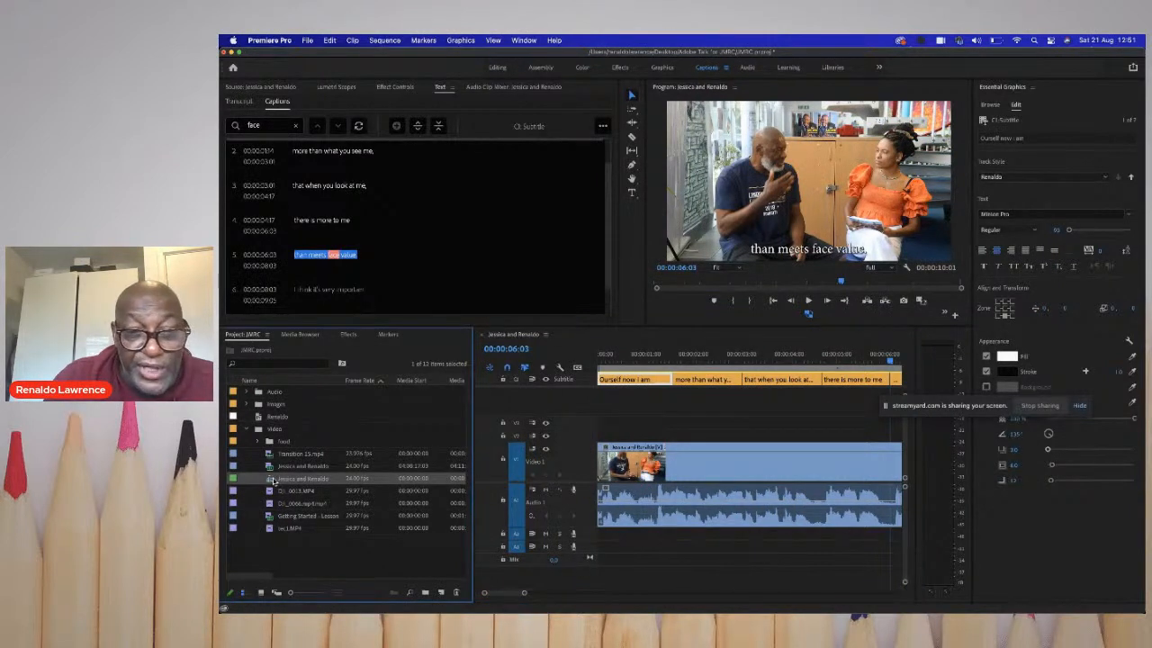
left_click(285, 480)
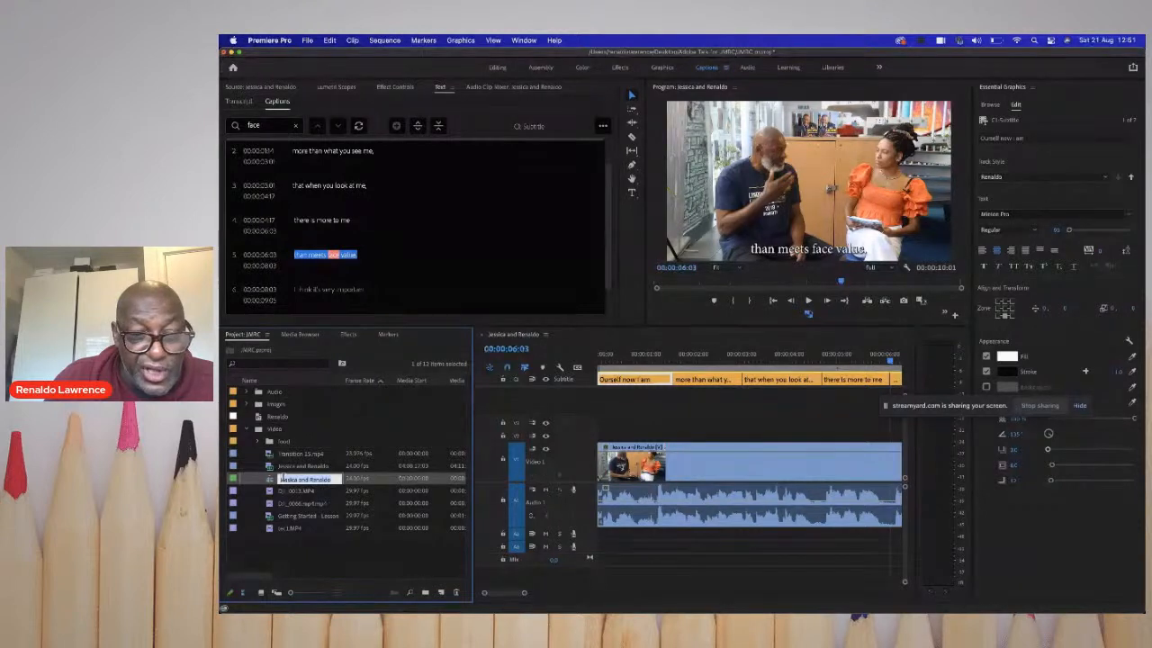
left_click(311, 574)
left_click(284, 481)
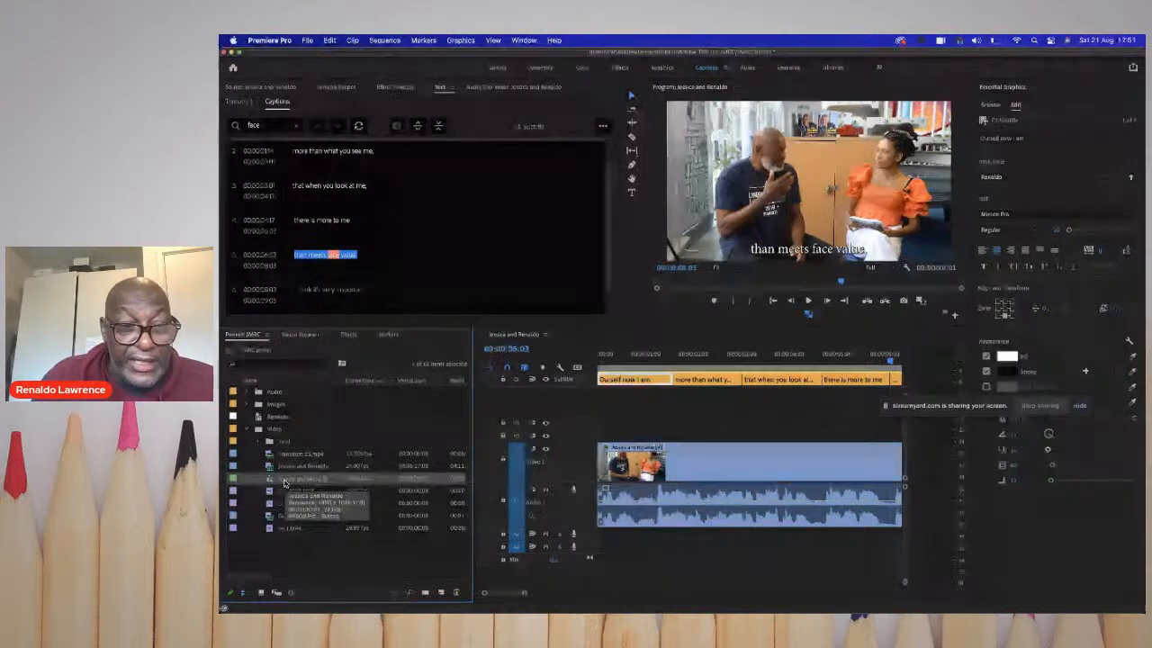
key("Delete")
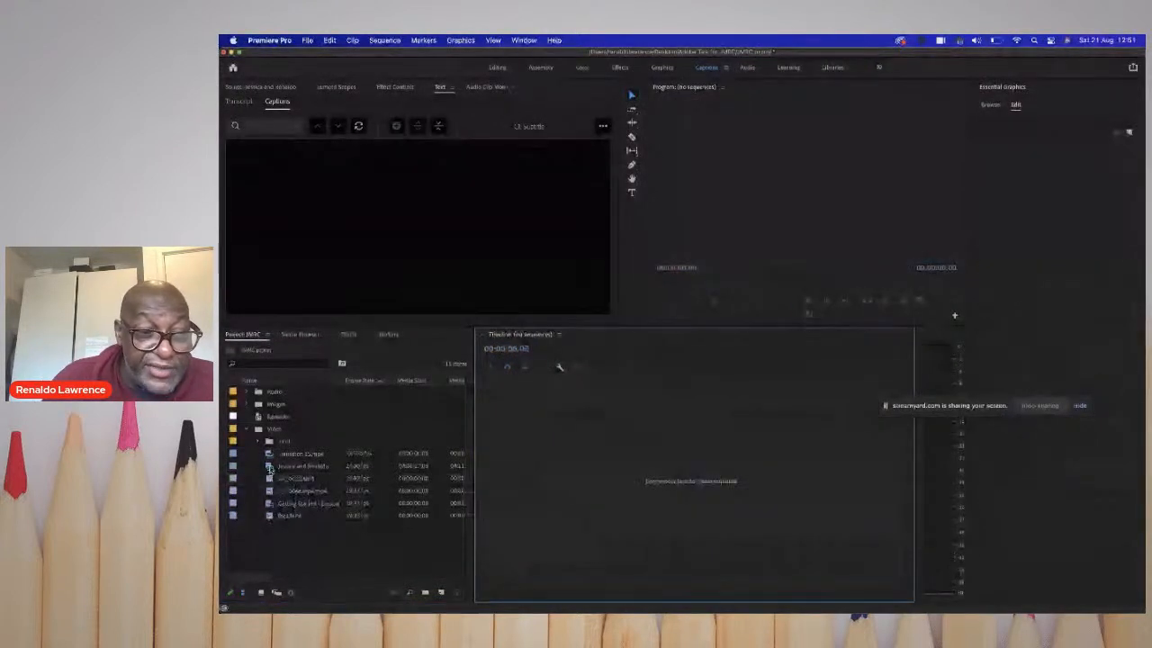
left_click(270, 468)
left_click_drag(518, 490, 518, 491)
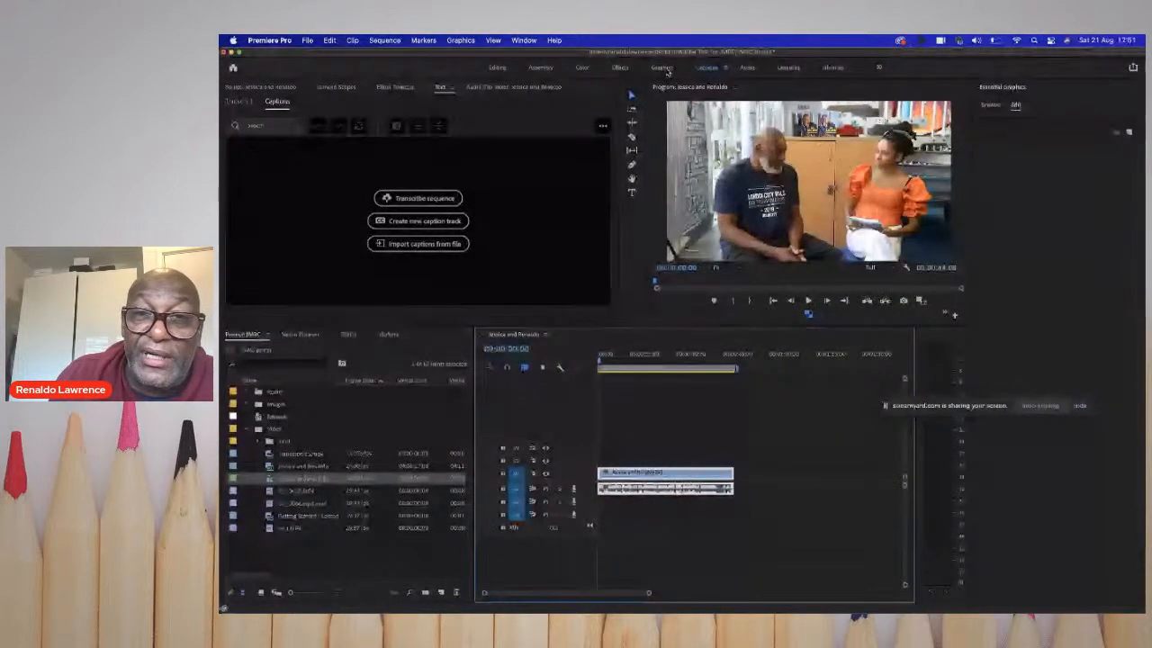
- Switch to the Graphics workspace and browse the motion graphics templates under My Templates
left_click(663, 68)
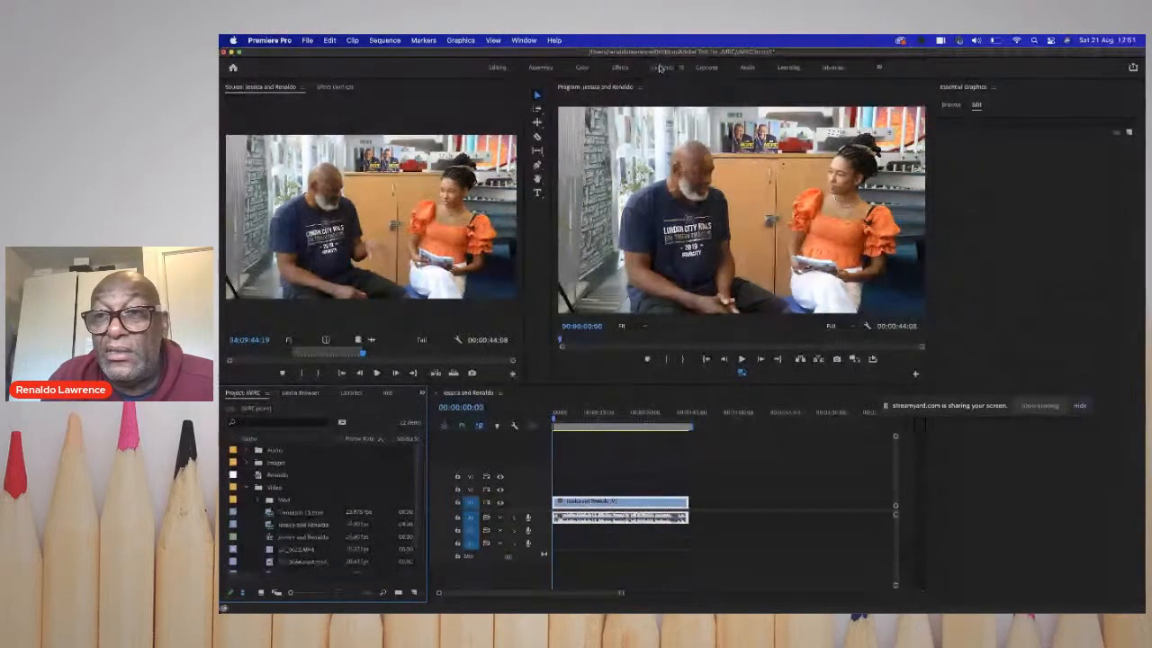
left_click(976, 103)
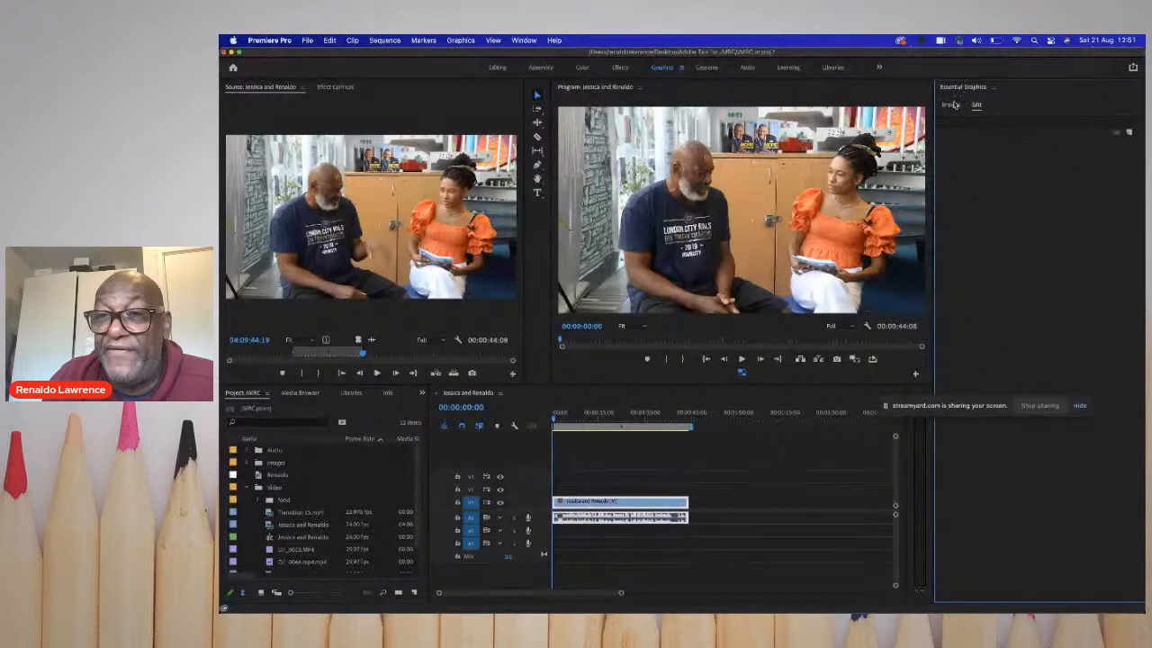
left_click(951, 105)
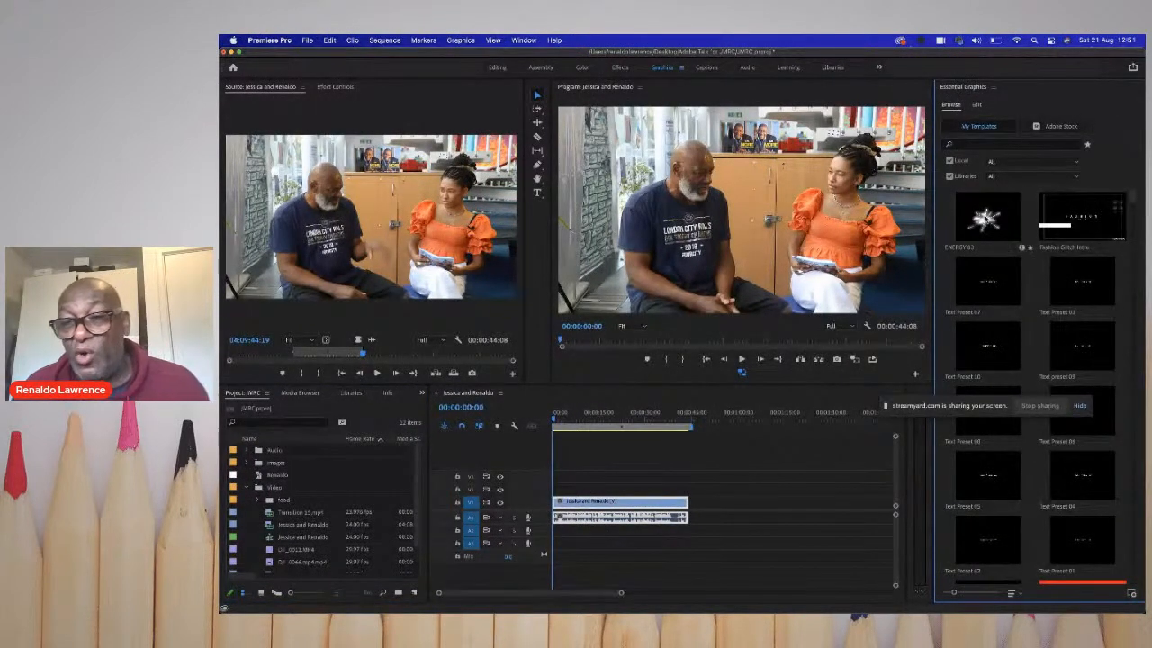
scroll(1019, 295, "down", 5)
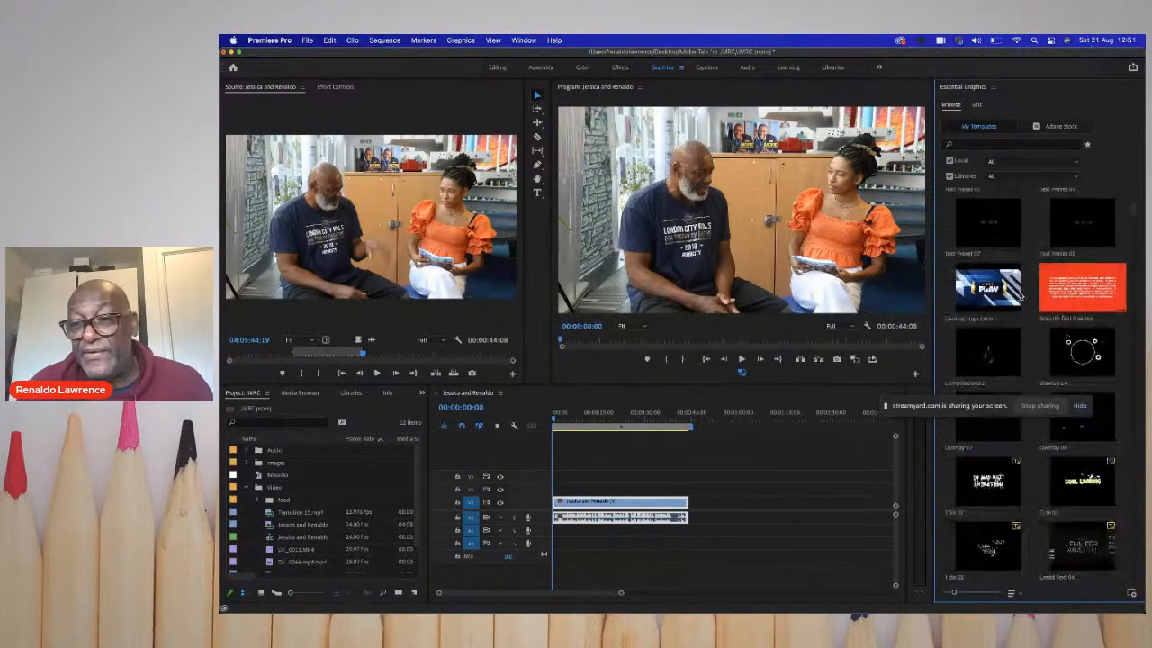
scroll(1020, 295, "down", 5)
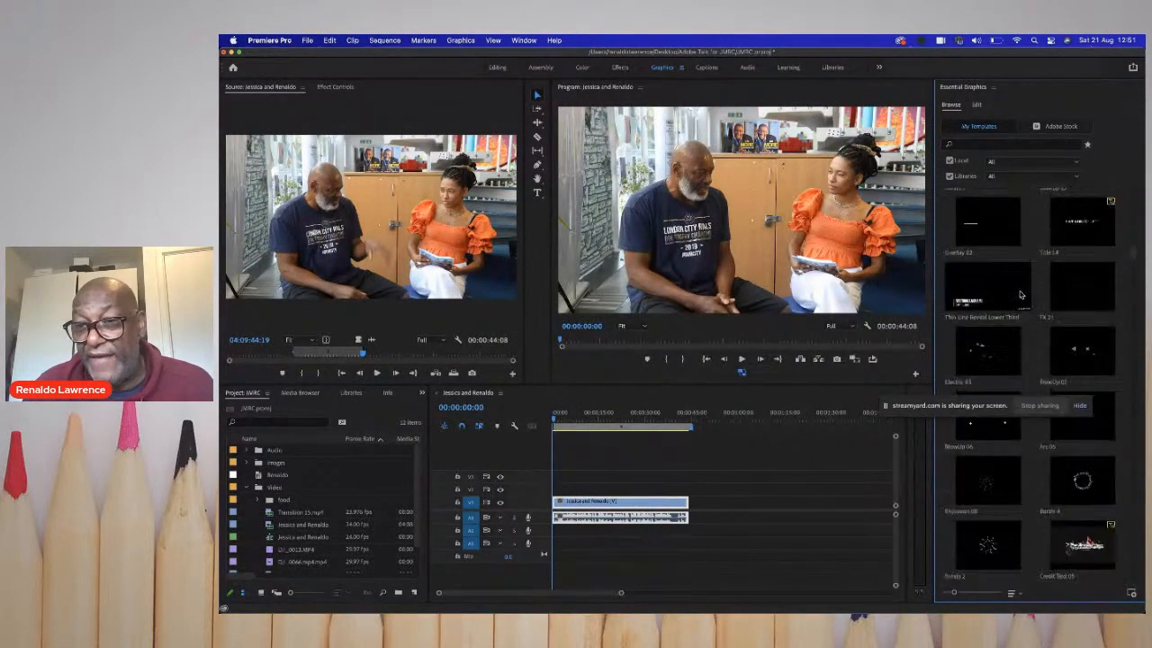
scroll(1019, 295, "up", 10)
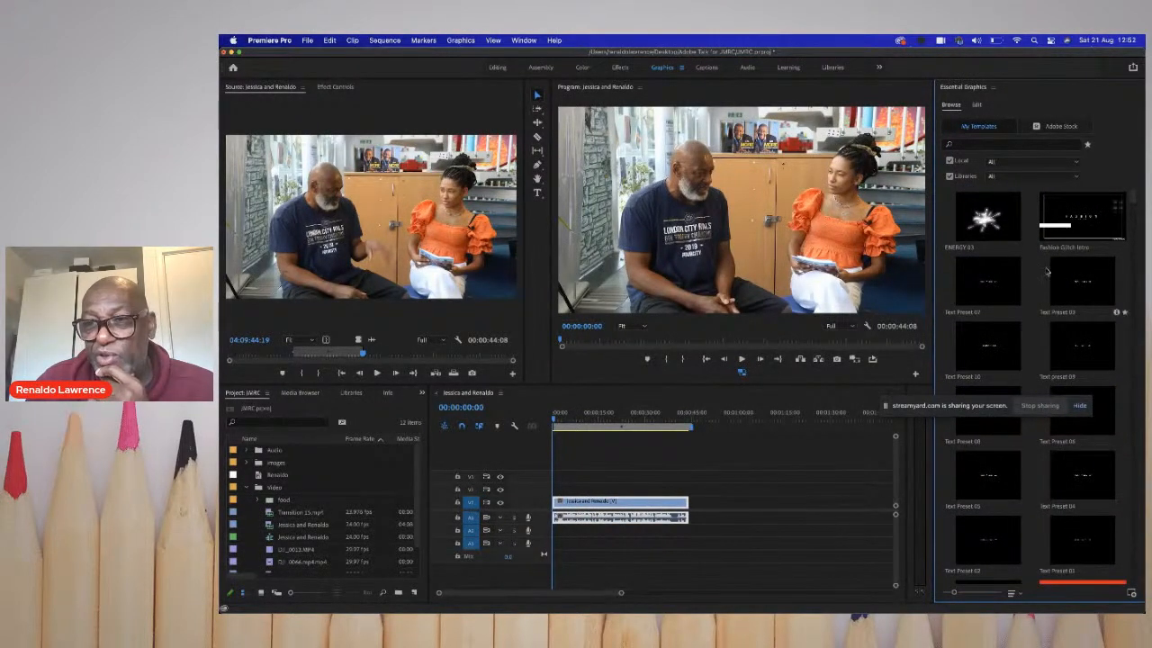
- Show the Adobe Stock templates, filter them to free ones and look through the result pages
left_click(1058, 130)
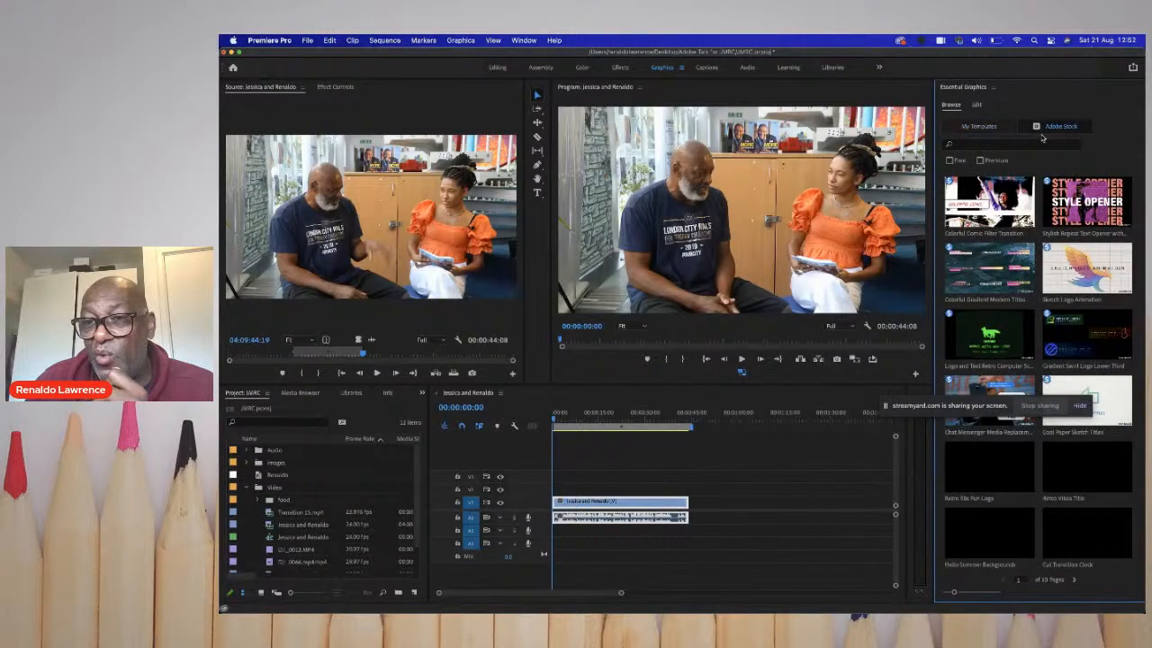
left_click(950, 160)
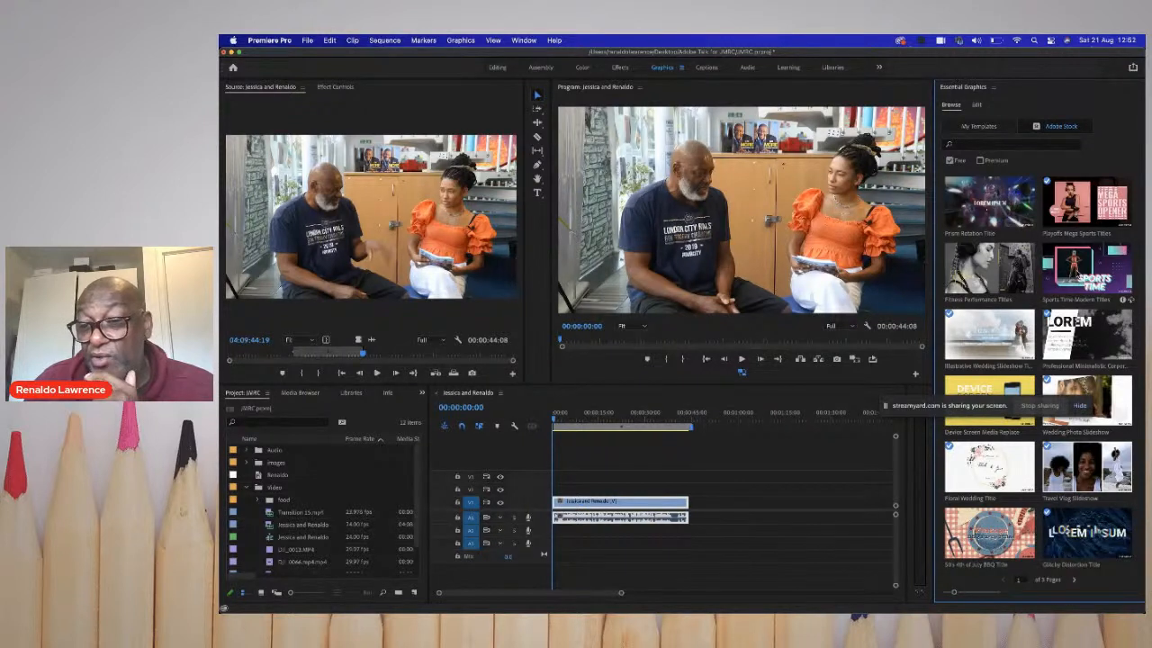
left_click(1073, 580)
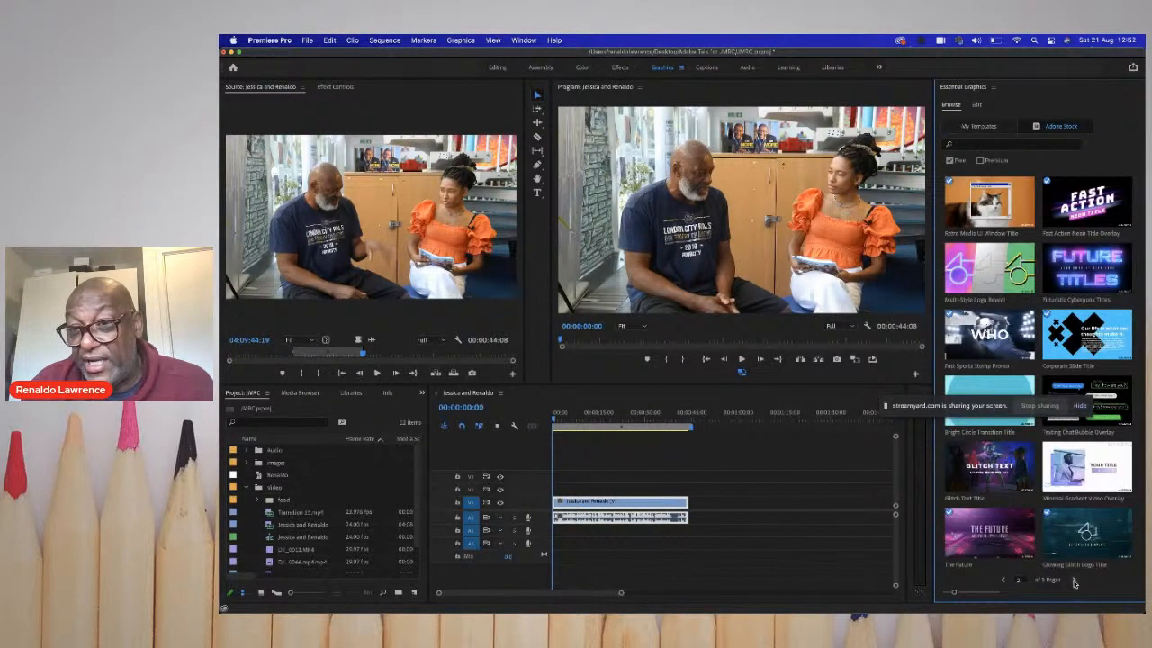
left_click(1074, 581)
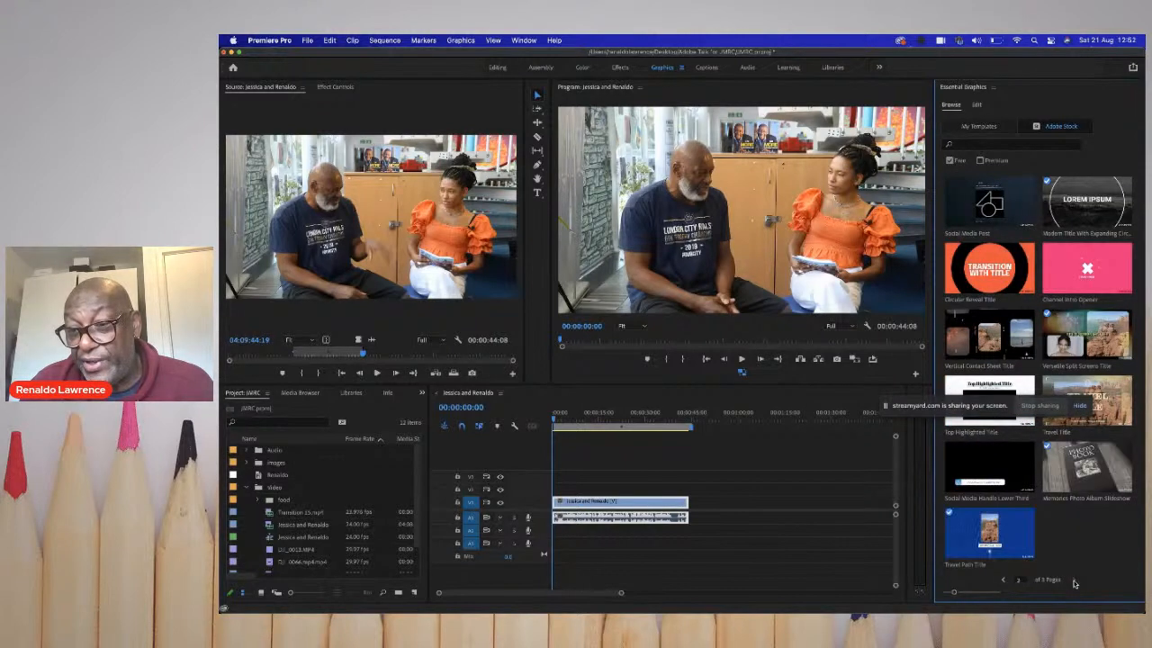
left_click(1004, 580)
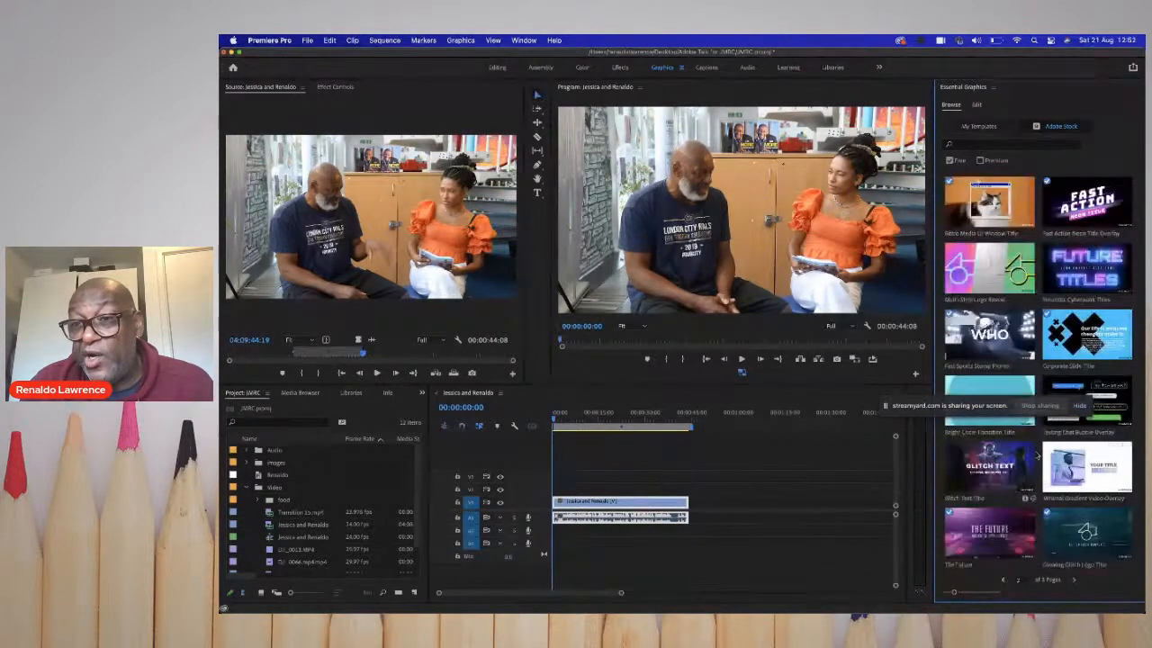
- Include premium templates, try placing Sketch Logo Animation above the interview clip, cancel its licensing and return to My Templates
left_click(982, 161)
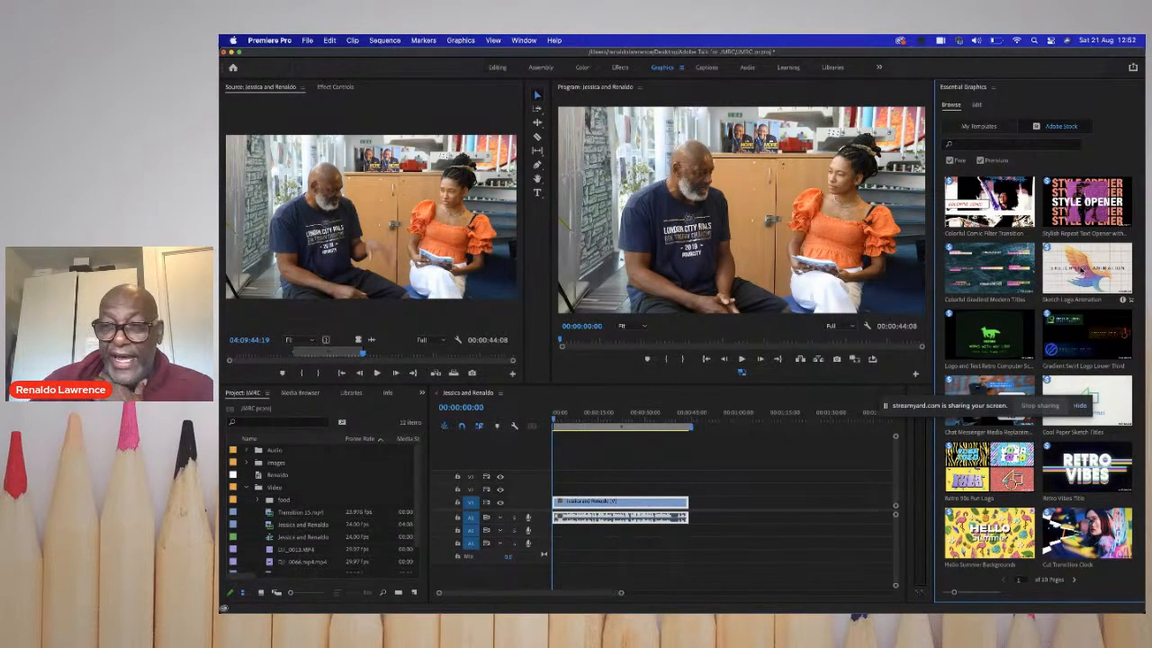
mouse_move(1087, 269)
left_mouse_down()
mouse_move(643, 436)
mouse_move(608, 491)
left_mouse_up()
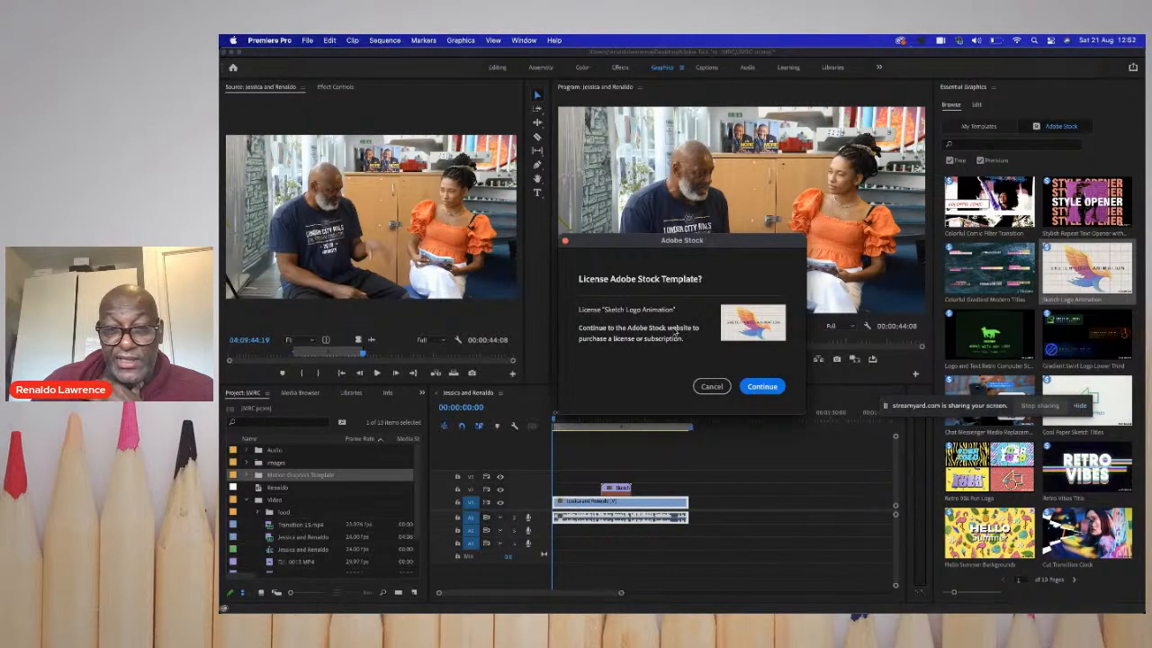
left_click(709, 387)
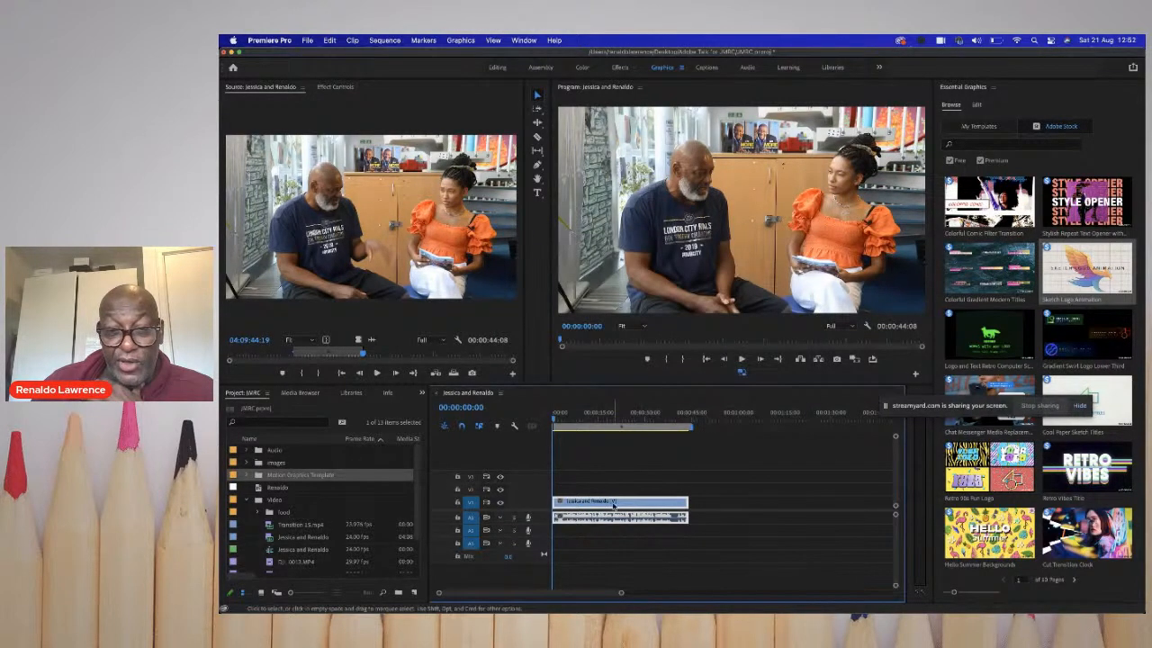
left_click(995, 129)
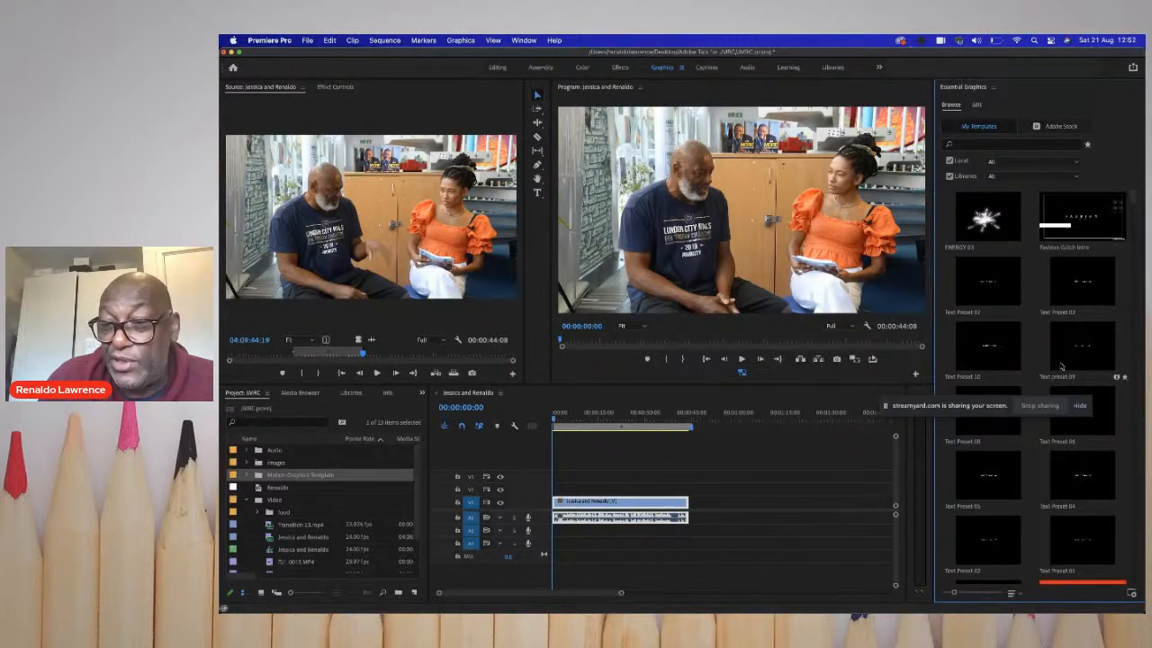
- Search My Templates for "lower thirds" and place Classic Image Caption on the track above the start of the interview clip
scroll(1051, 423, "down", 5)
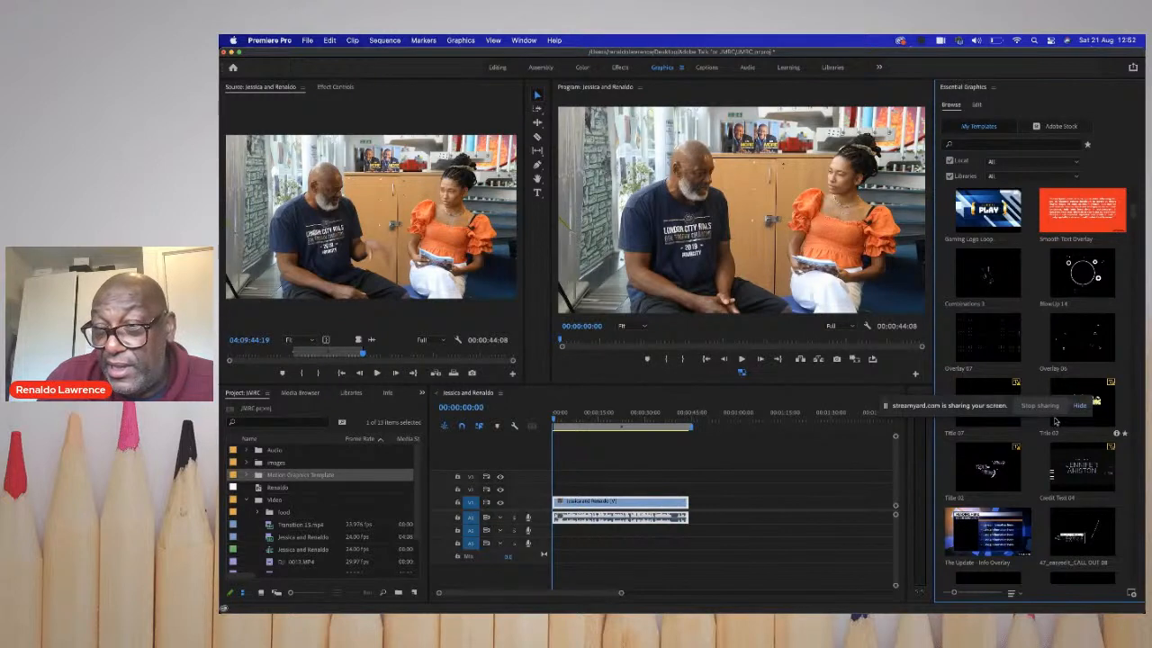
left_click(973, 144)
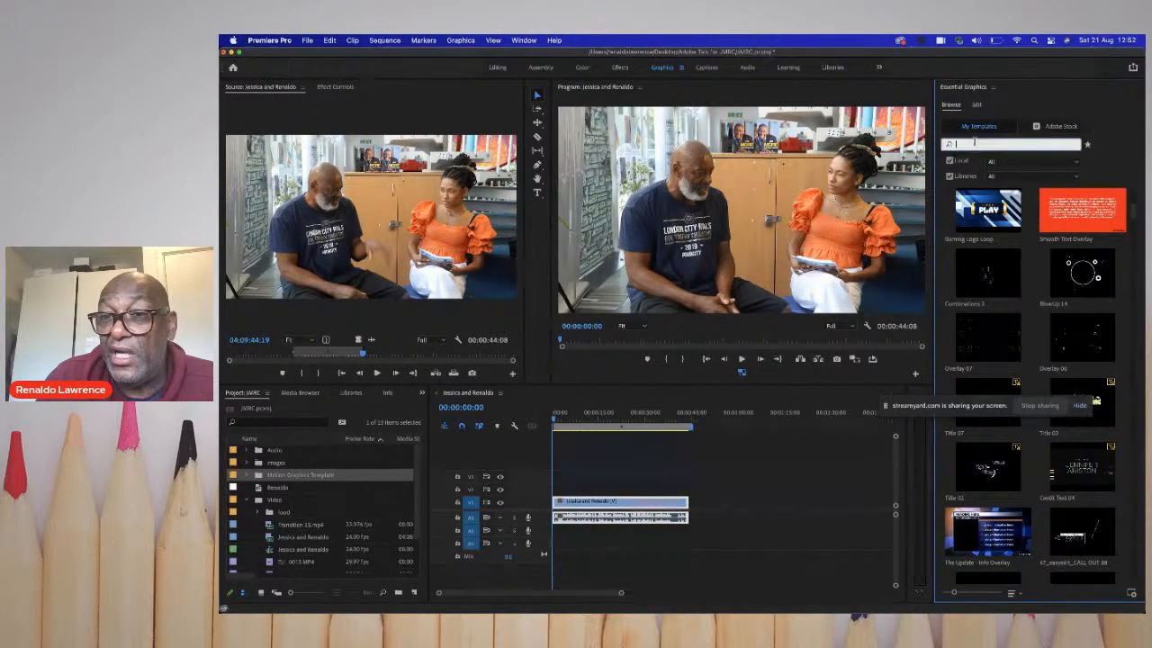
type("lo")
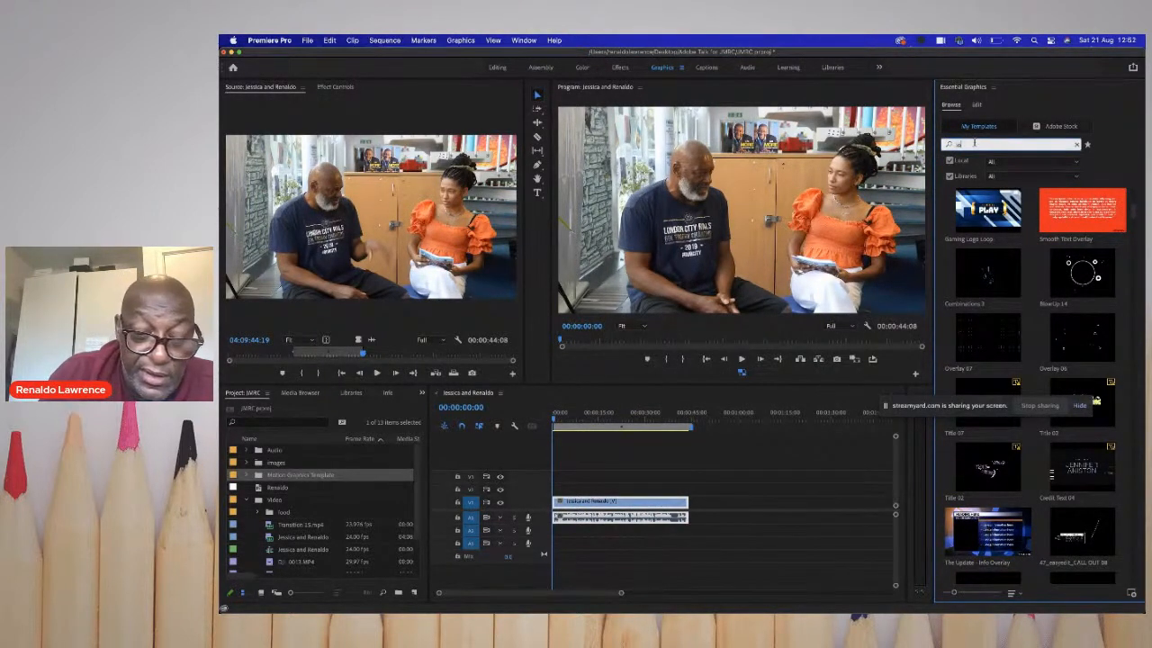
type("wer thirds")
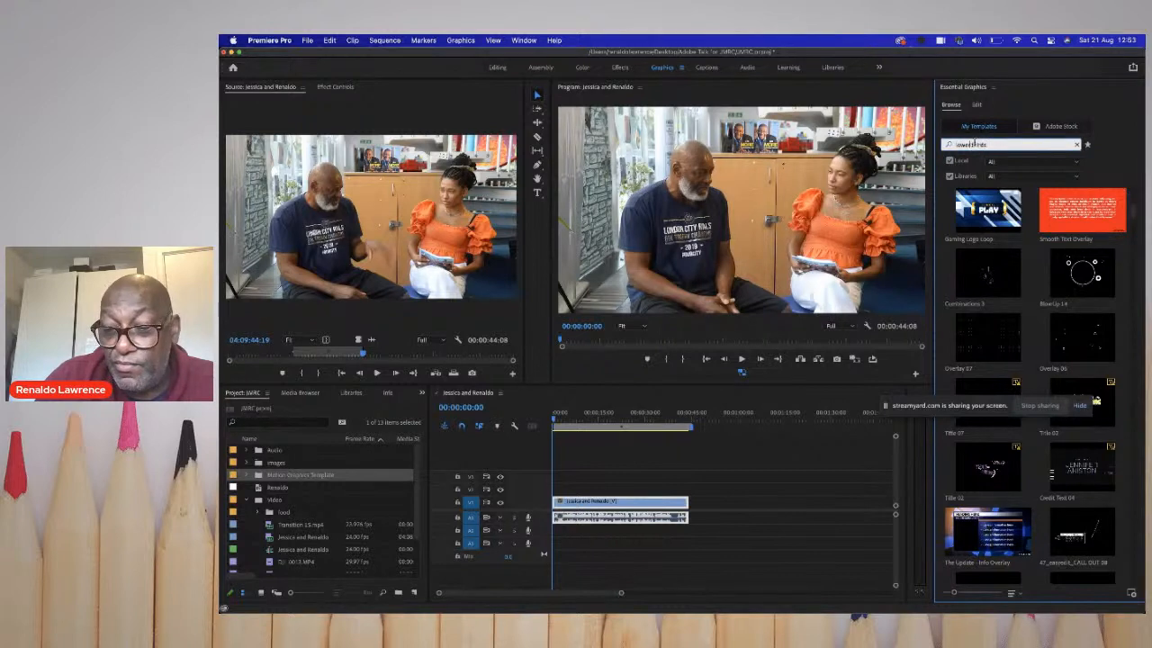
key("Return")
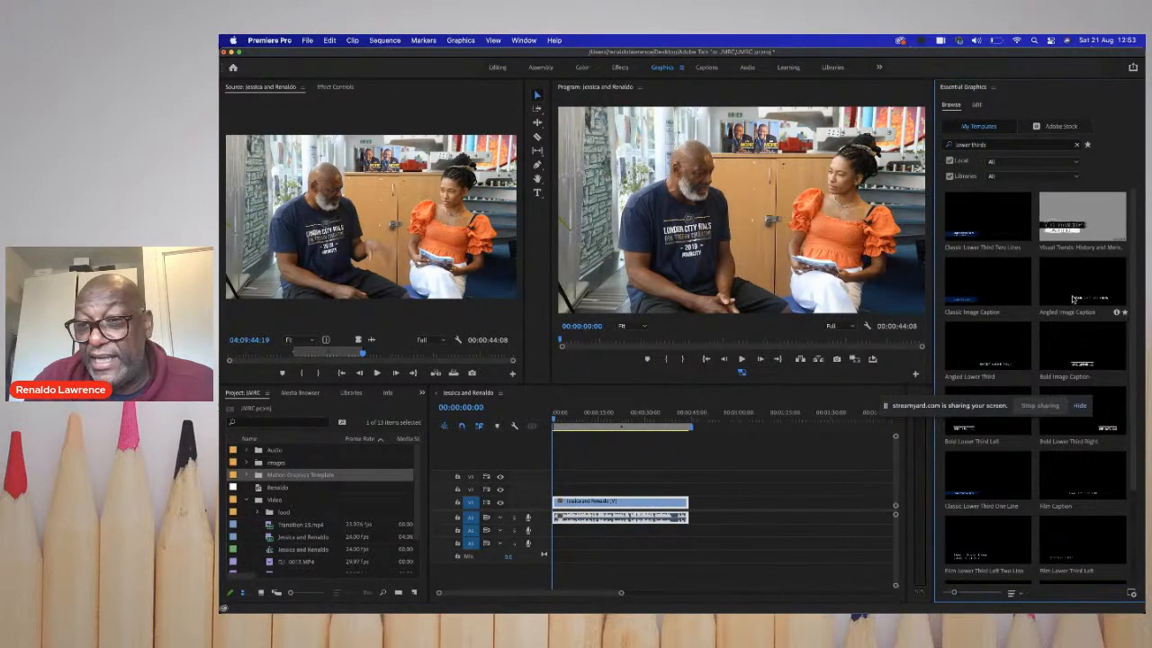
left_click_drag(996, 297, 584, 490)
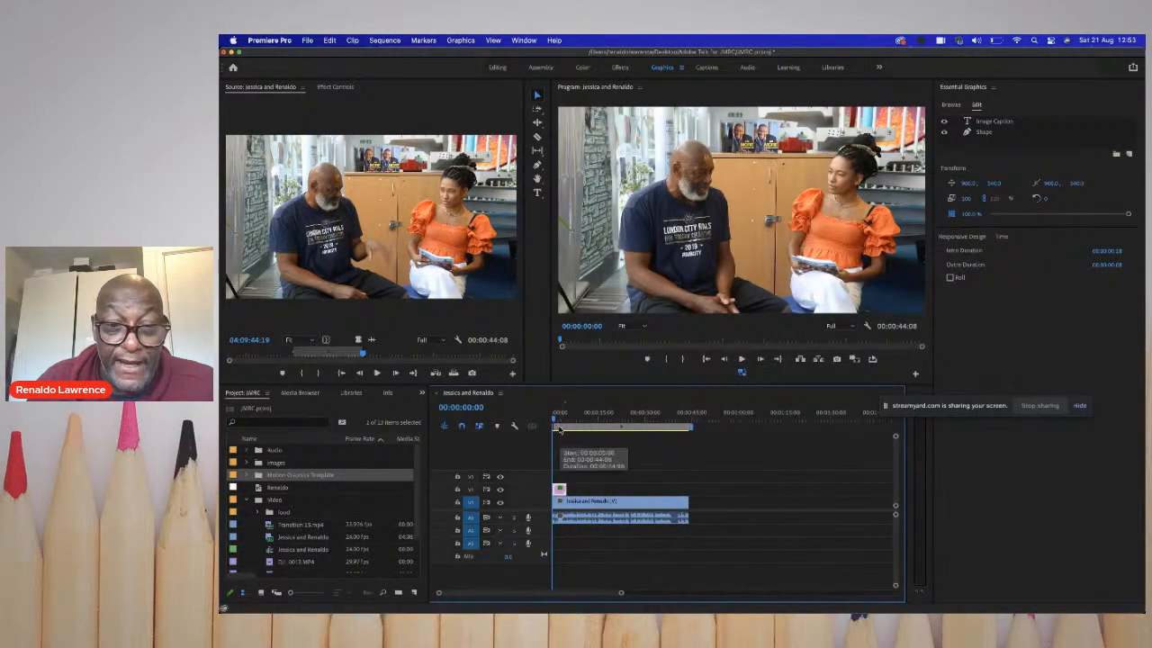
left_click_drag(556, 424, 556, 422)
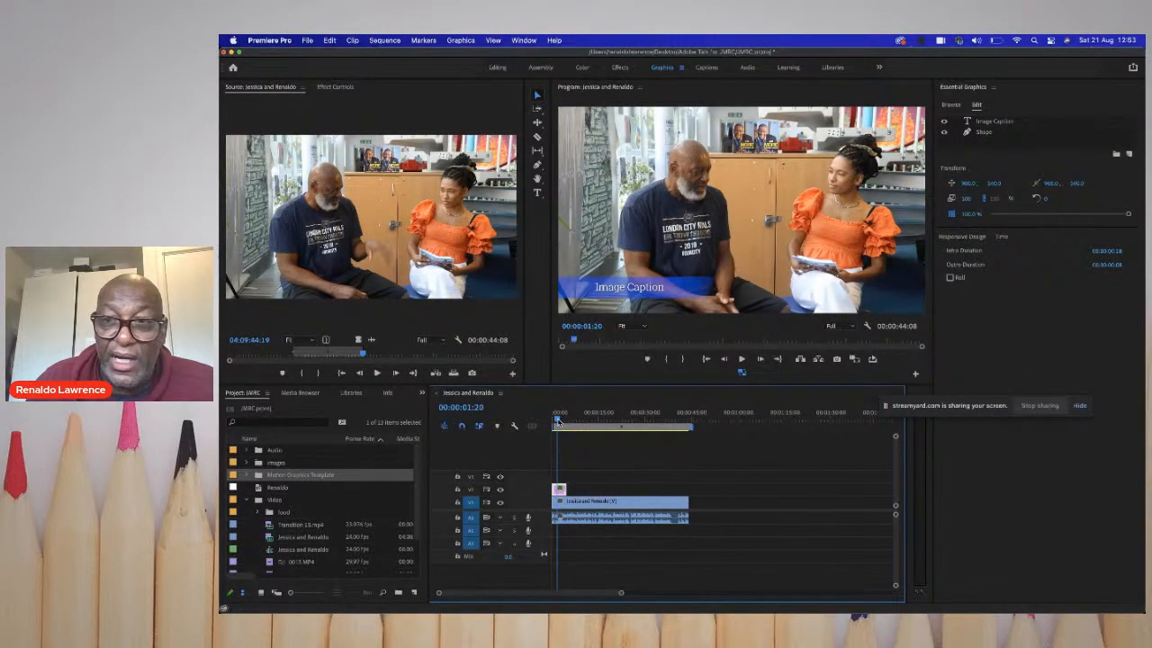
- Replace the placeholder text of the image caption graphic with the interviewee's title and surname
left_click(976, 106)
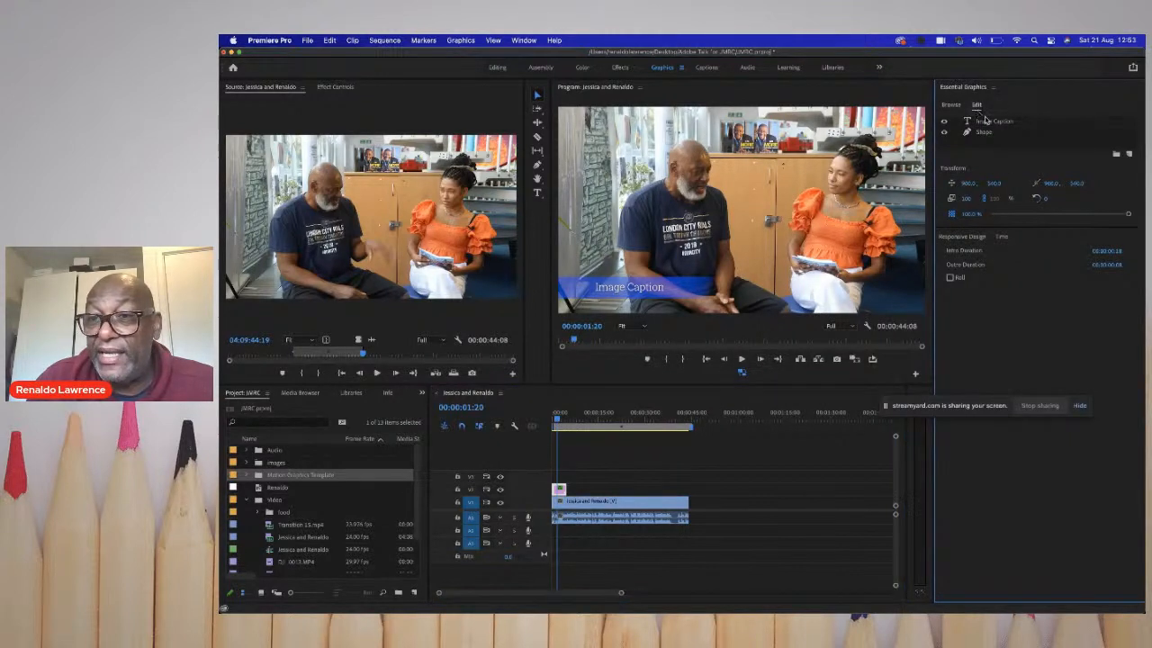
left_click(989, 123)
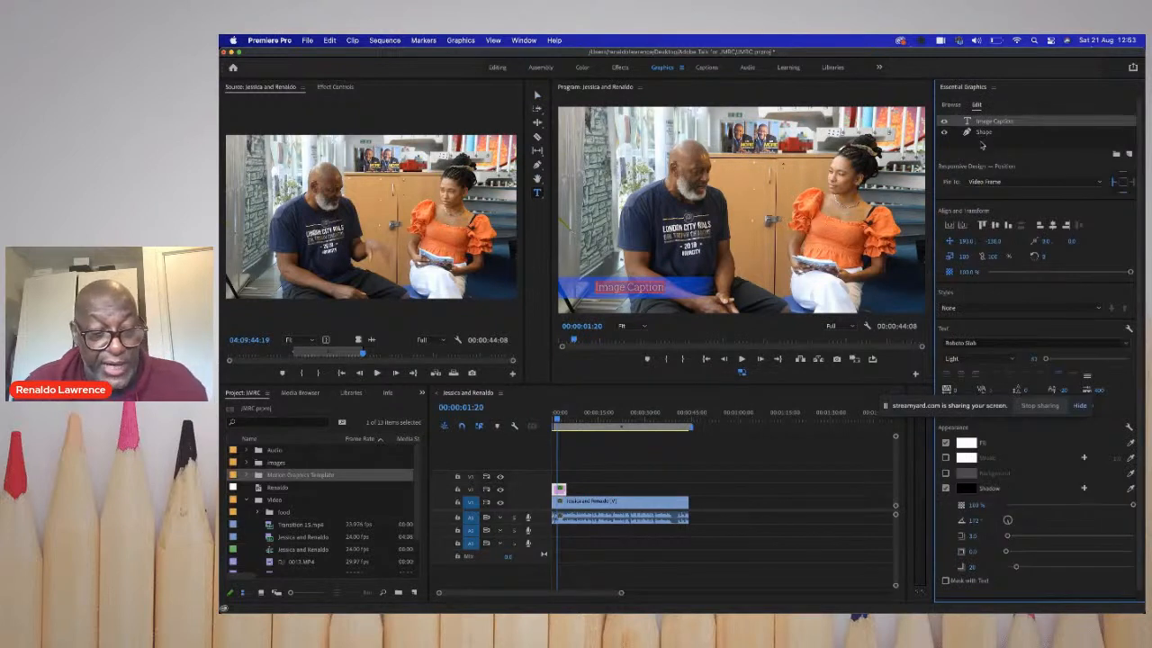
type("Mr")
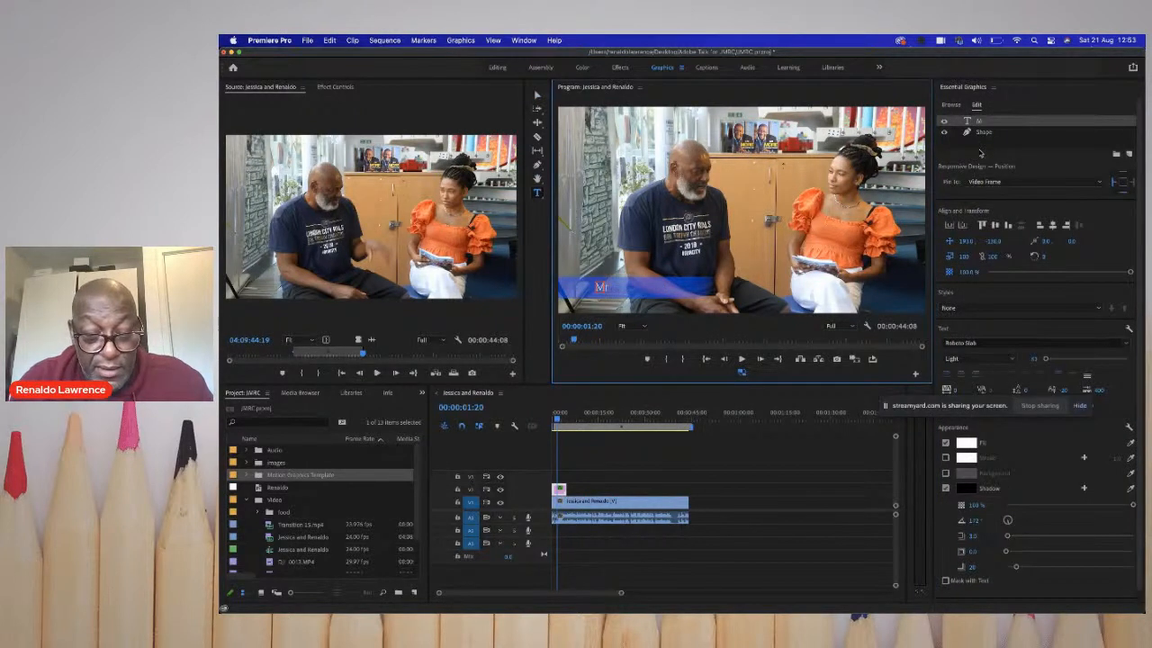
type(" Lawrence")
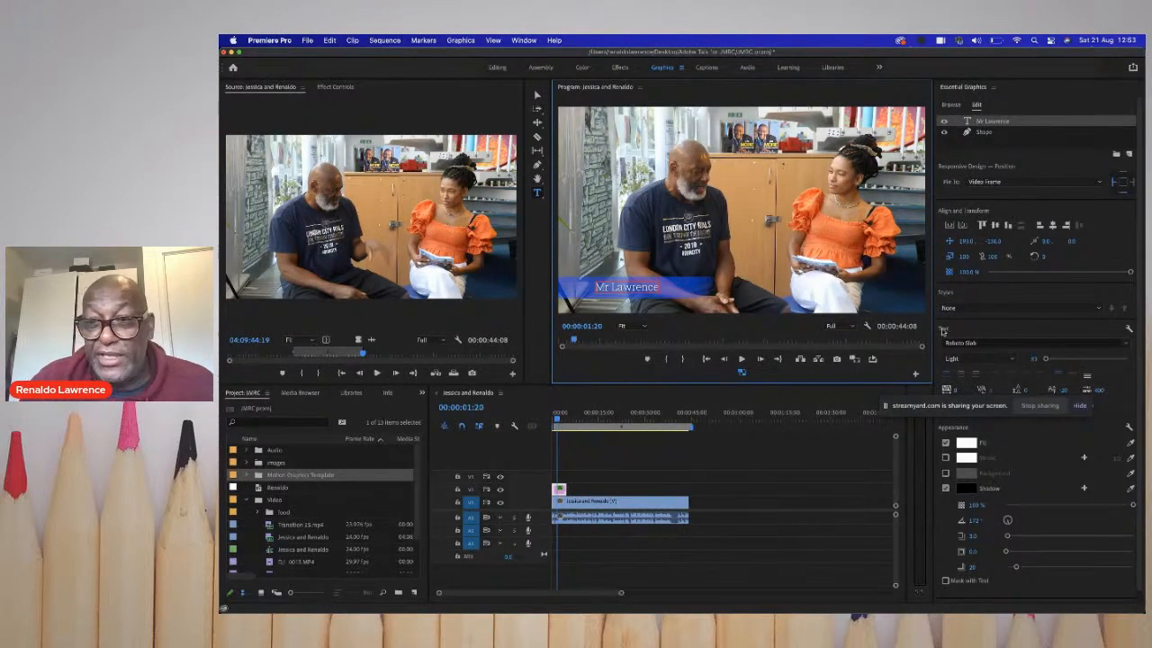
left_click(787, 451)
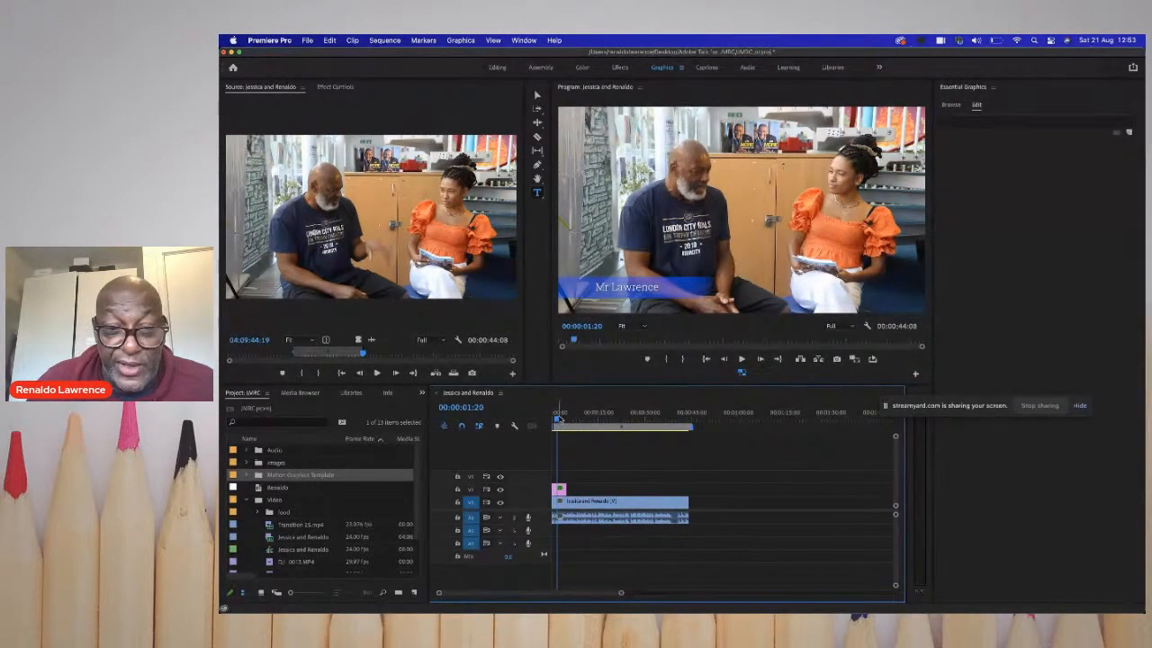
- Play the sequence from its start to check the animated caption over the interview
left_click_drag(557, 418, 538, 421)
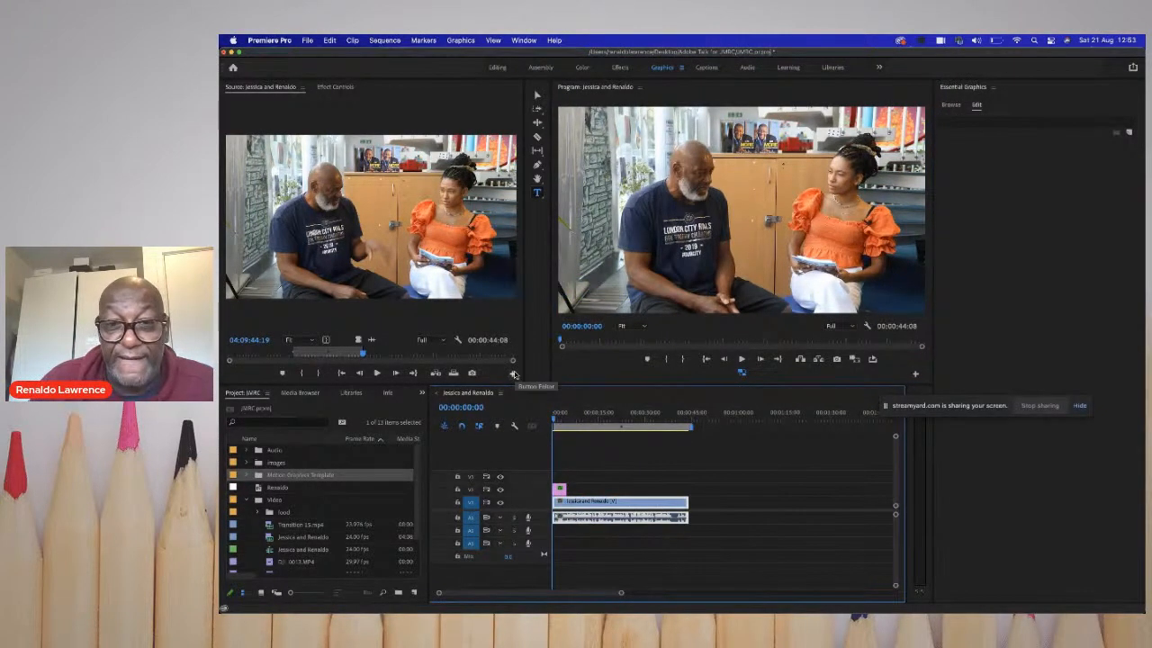
key("space")
key("space")
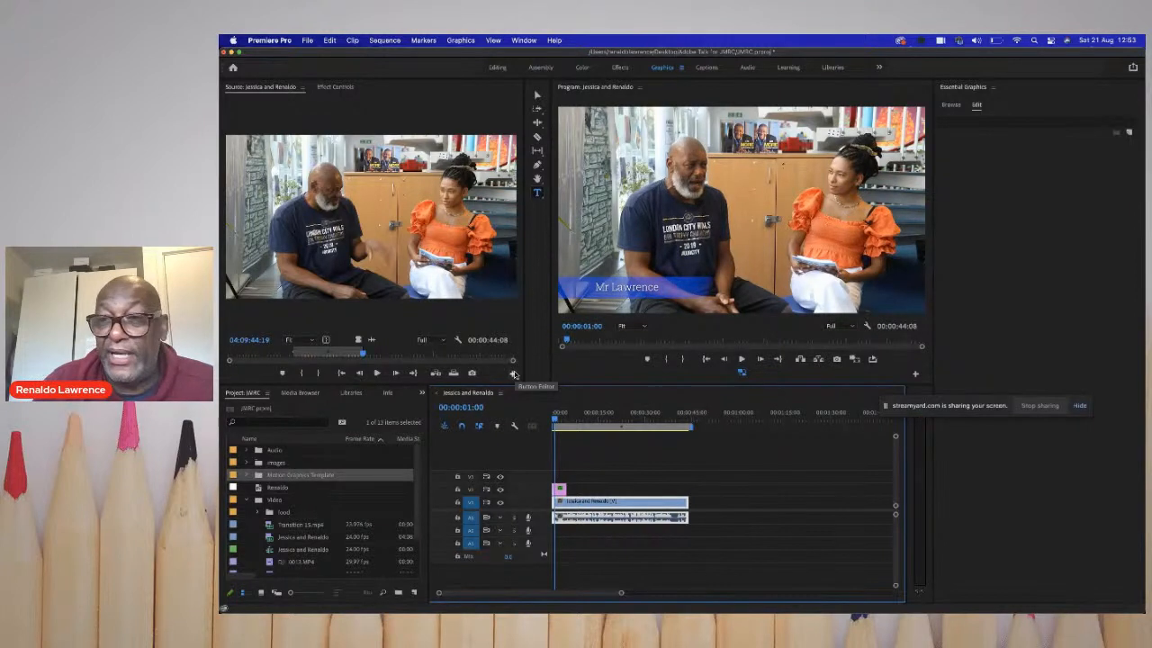
- Look through the lower thirds templates and examine the editable layers of the caption graphic on the timeline
left_click(949, 108)
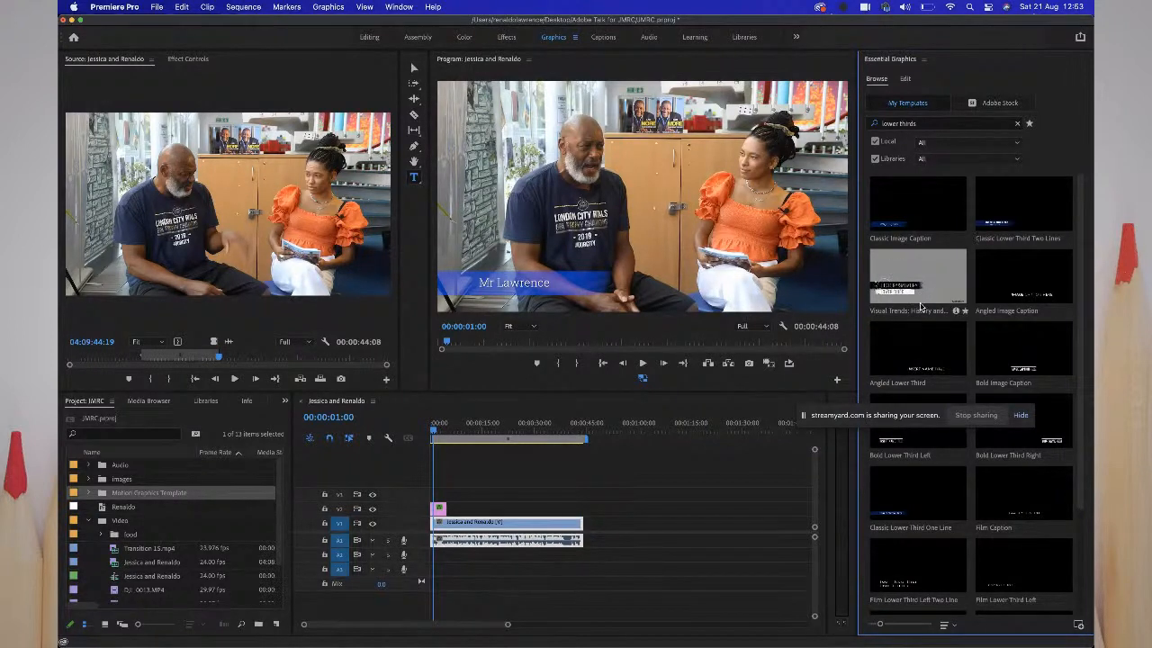
scroll(931, 313, "down", 3)
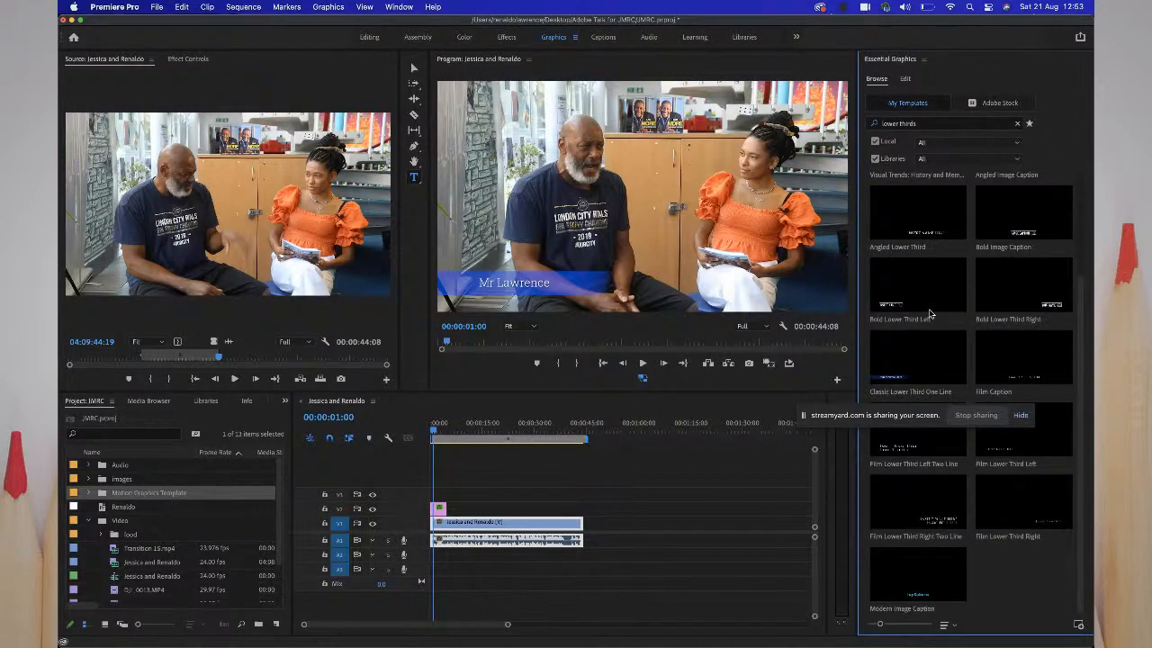
scroll(931, 313, "up", 3)
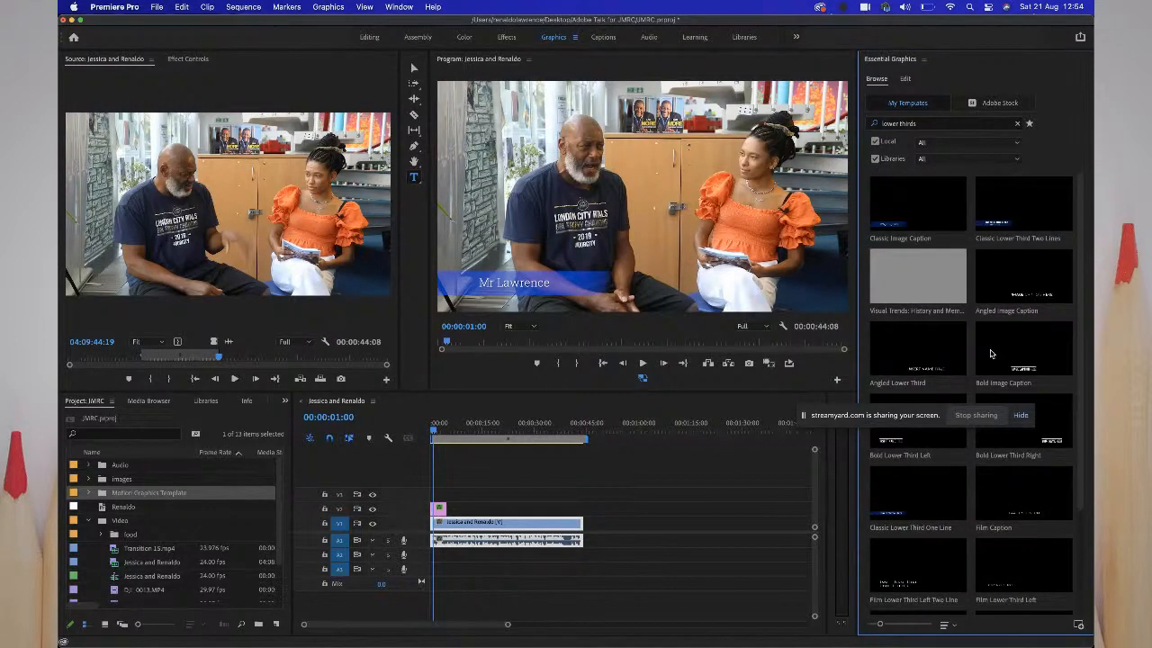
scroll(990, 354, "down", 3)
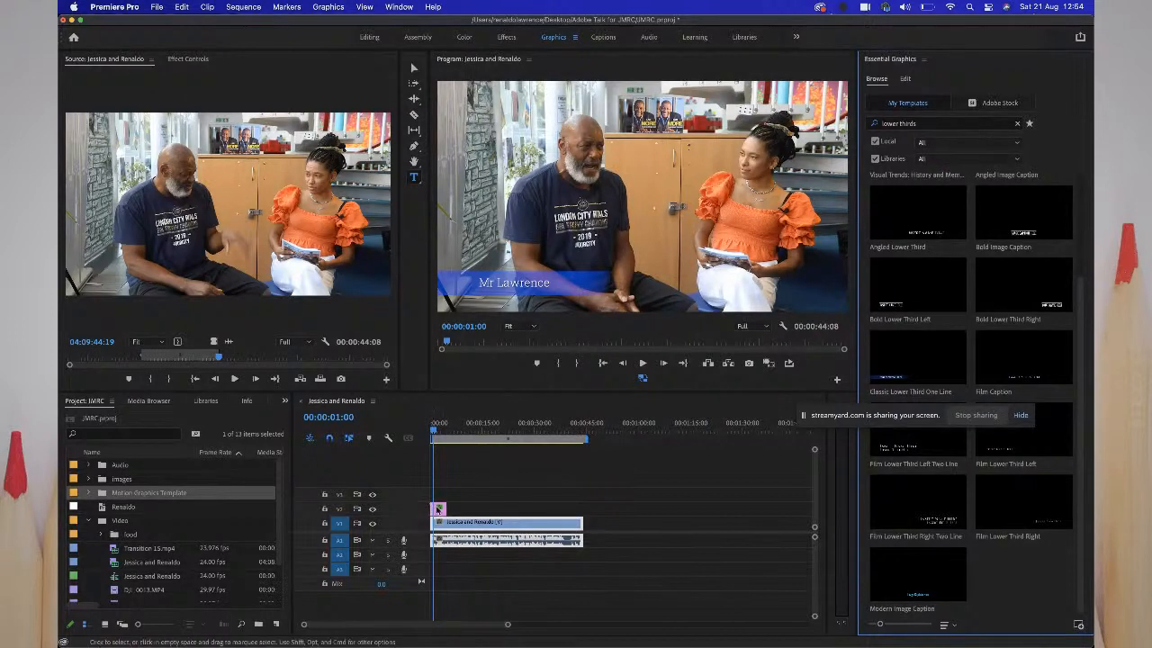
left_click(438, 510)
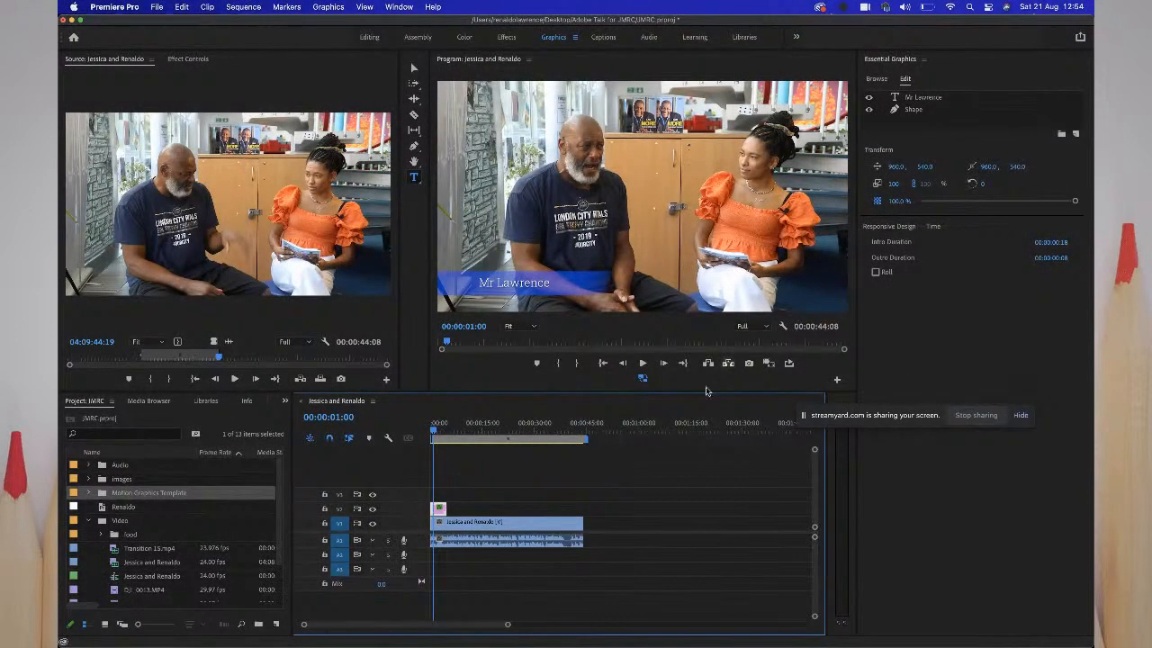
- Move the playhead to 00:00:06:12, view the Quick Export settings for the interview sequence and close them without exporting
left_click(450, 433)
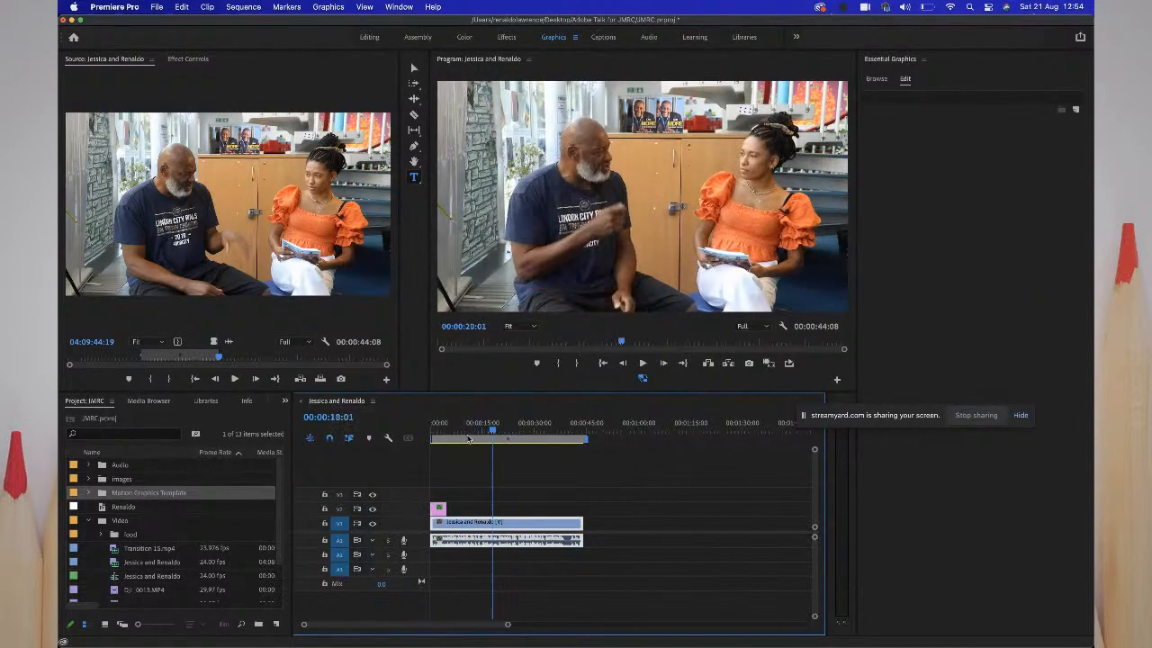
key("space")
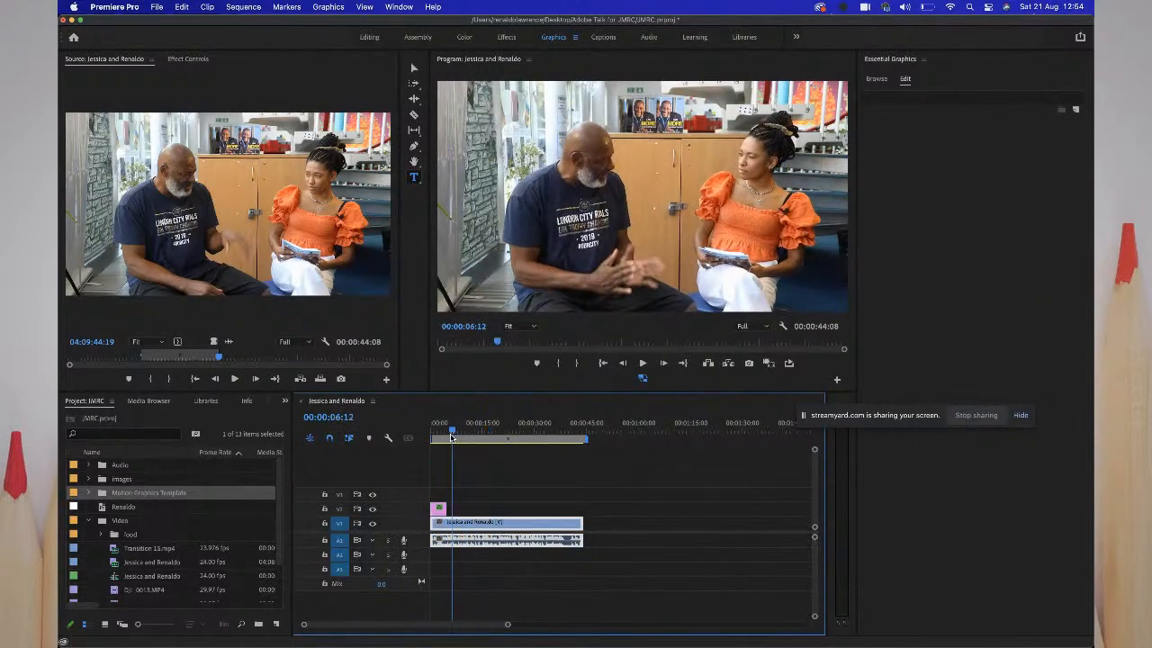
left_click(1080, 38)
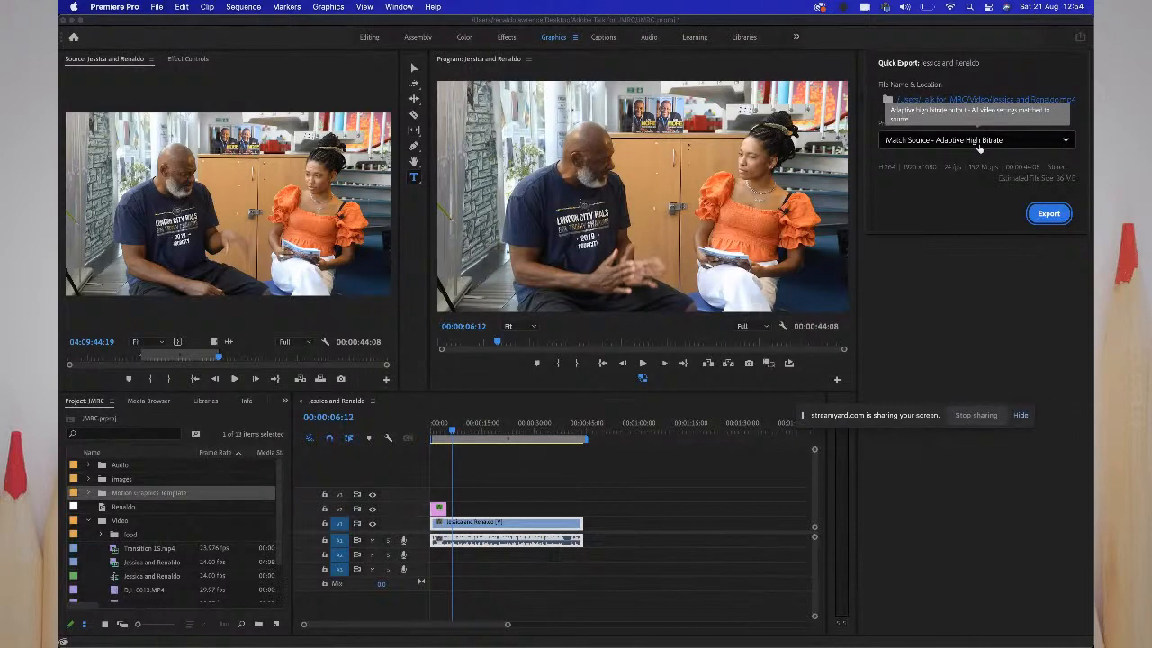
left_click(977, 251)
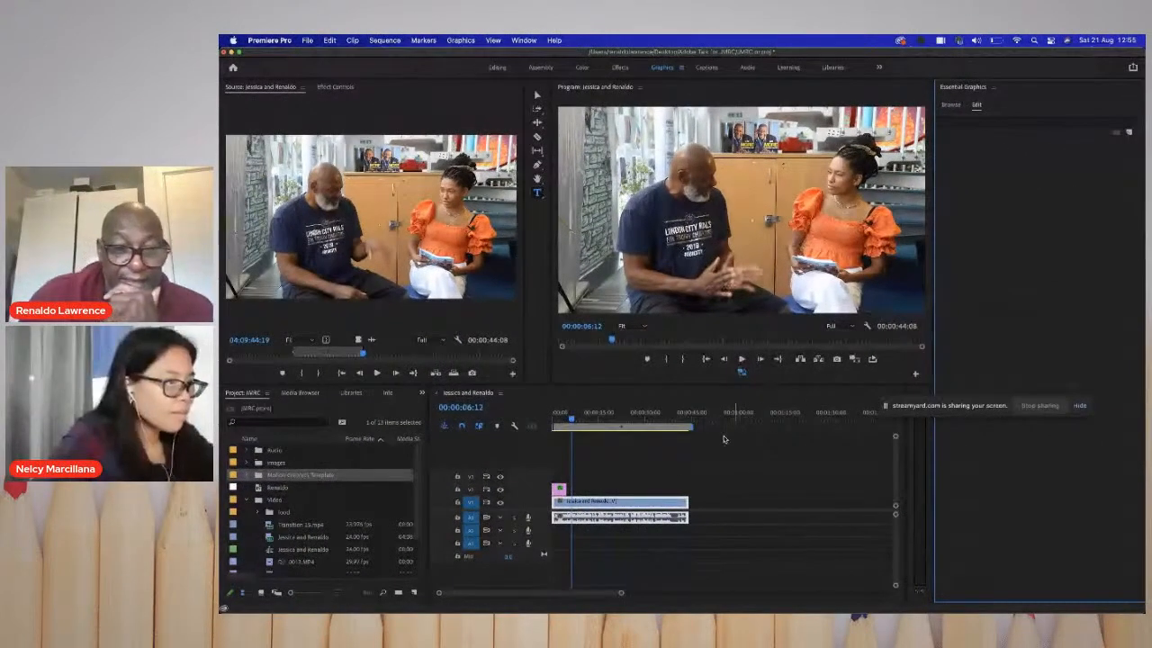
- Clear all clips from the interview timeline and delete its sequence from the project
left_click_drag(717, 542, 557, 461)
key("Delete")
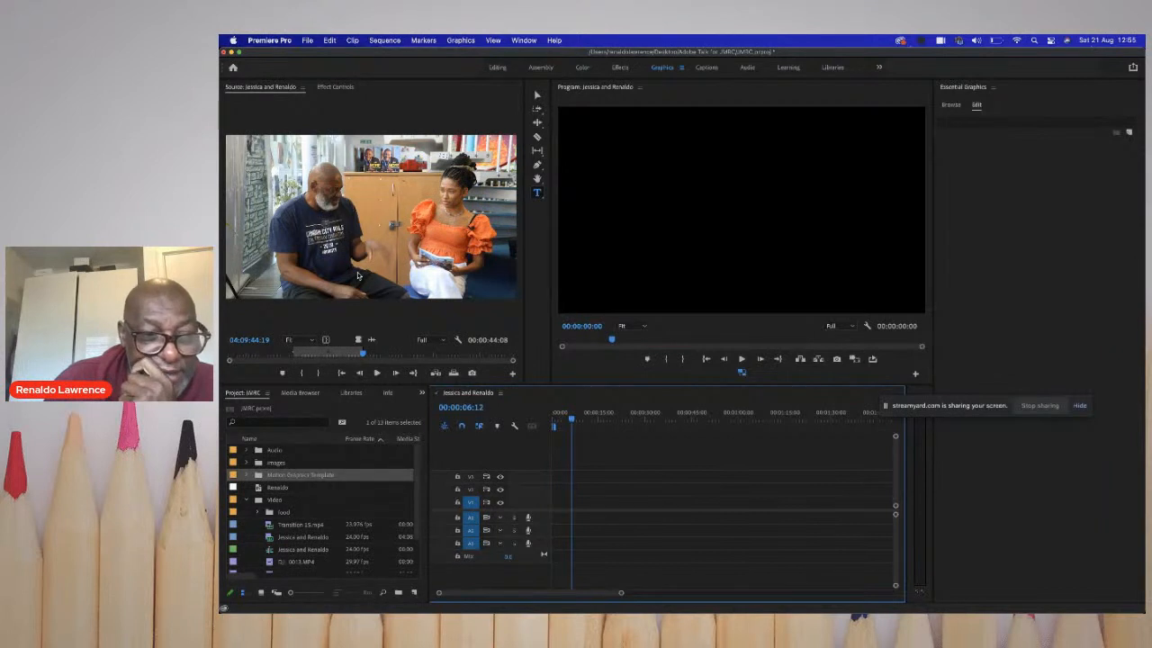
left_click(279, 550)
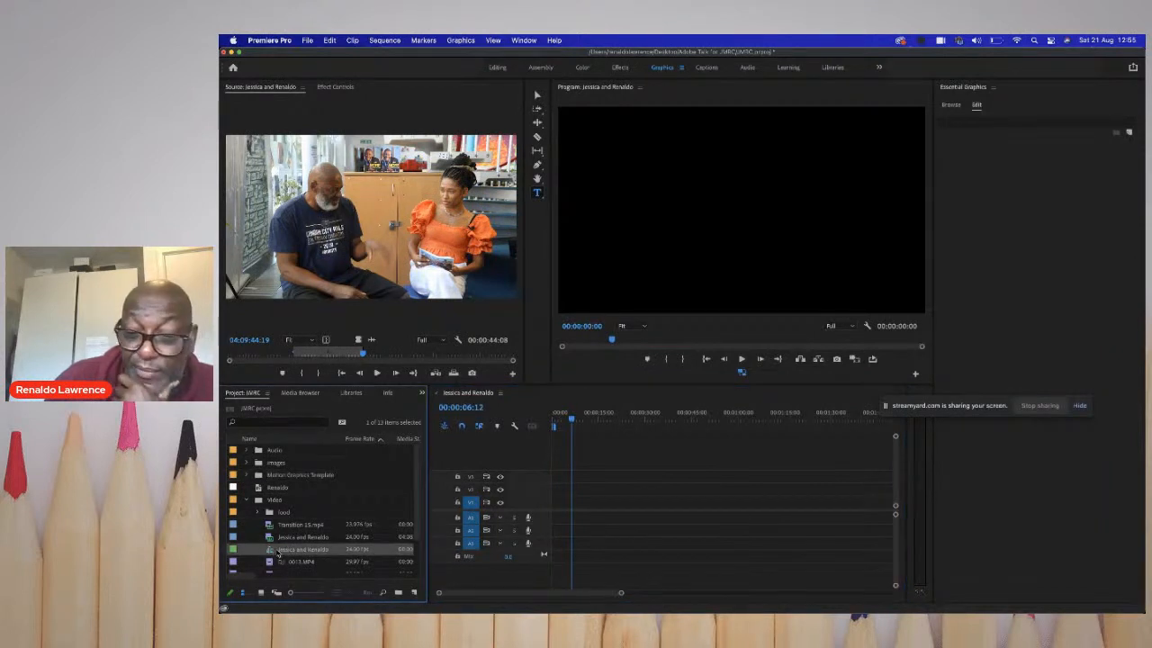
key("Delete")
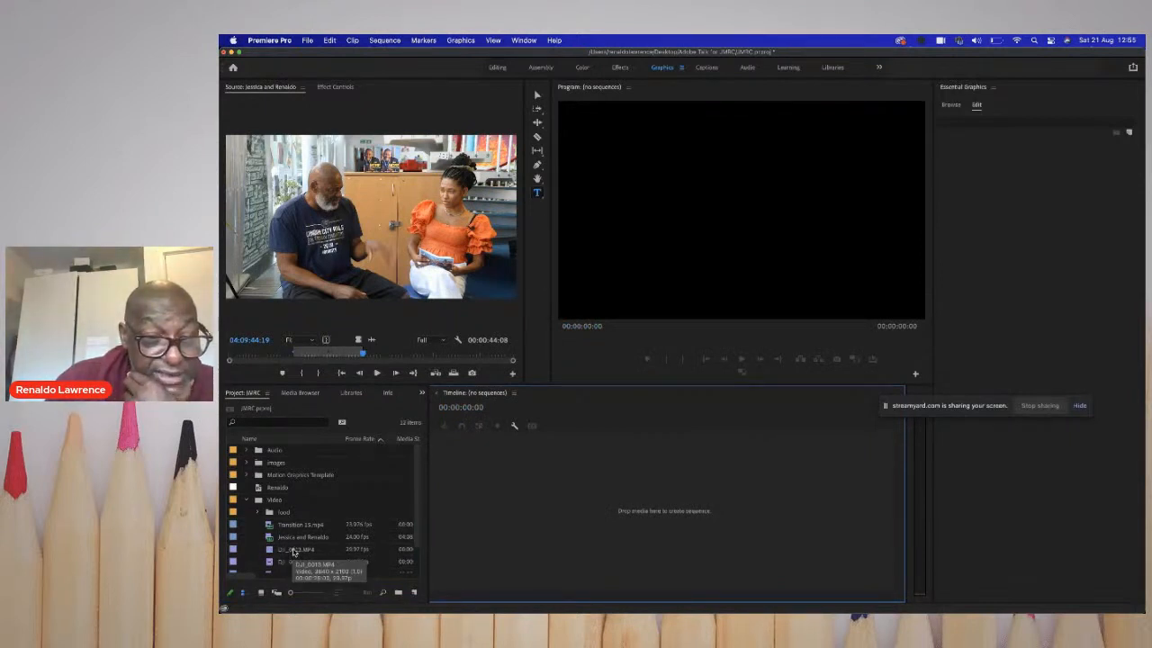
- Preview use.MP4 from the food bin up to the 5-second mark and create a sequence from it in the timeline
scroll(416, 490, "down", 2)
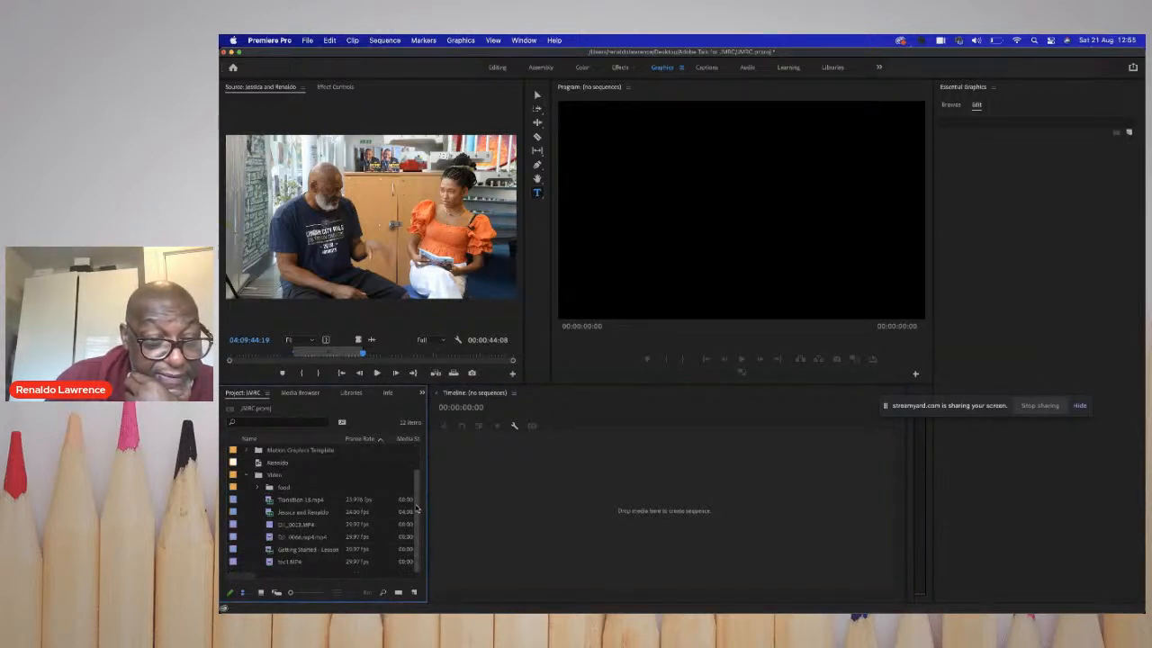
left_click(259, 487)
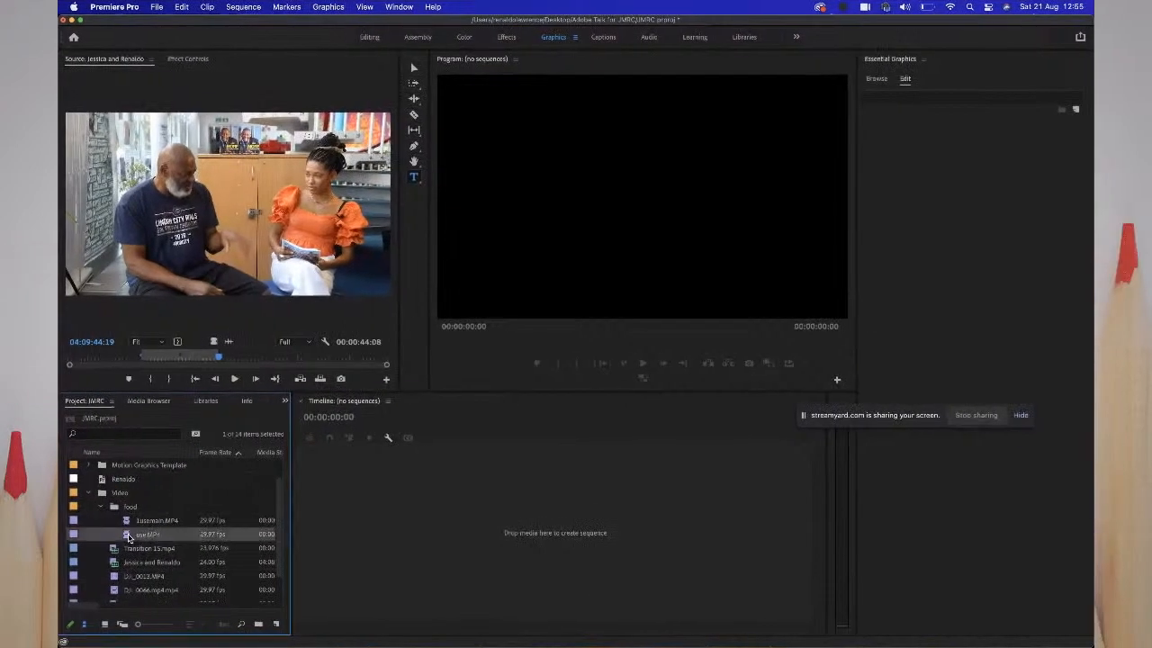
double_click(290, 510)
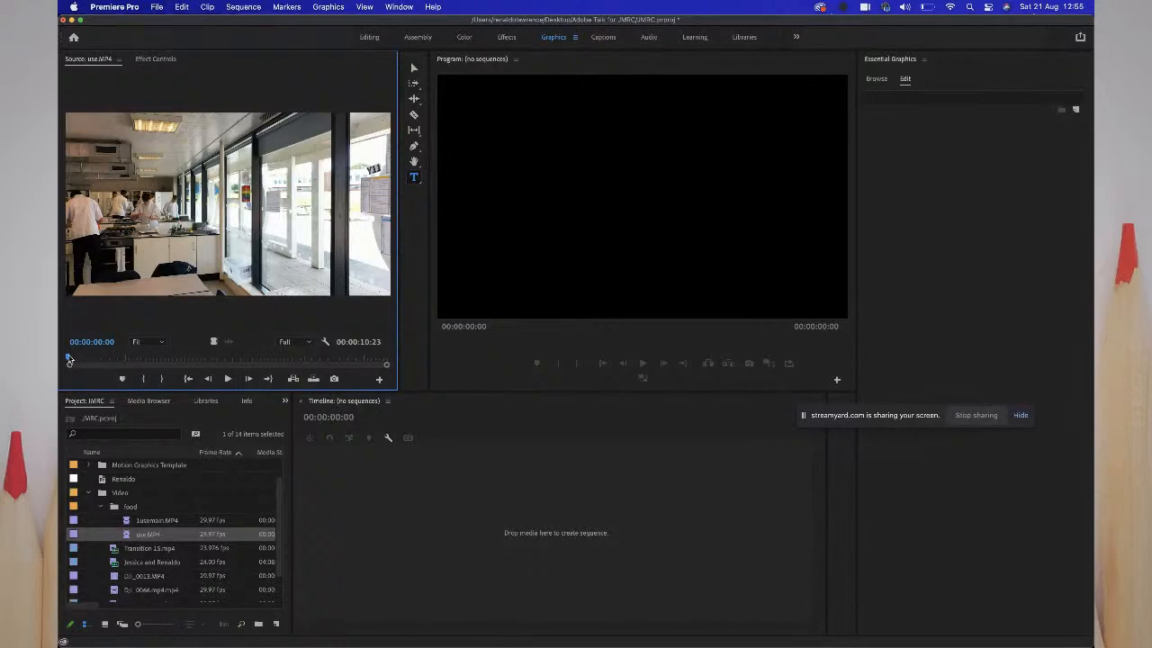
left_click_drag(68, 358, 214, 357)
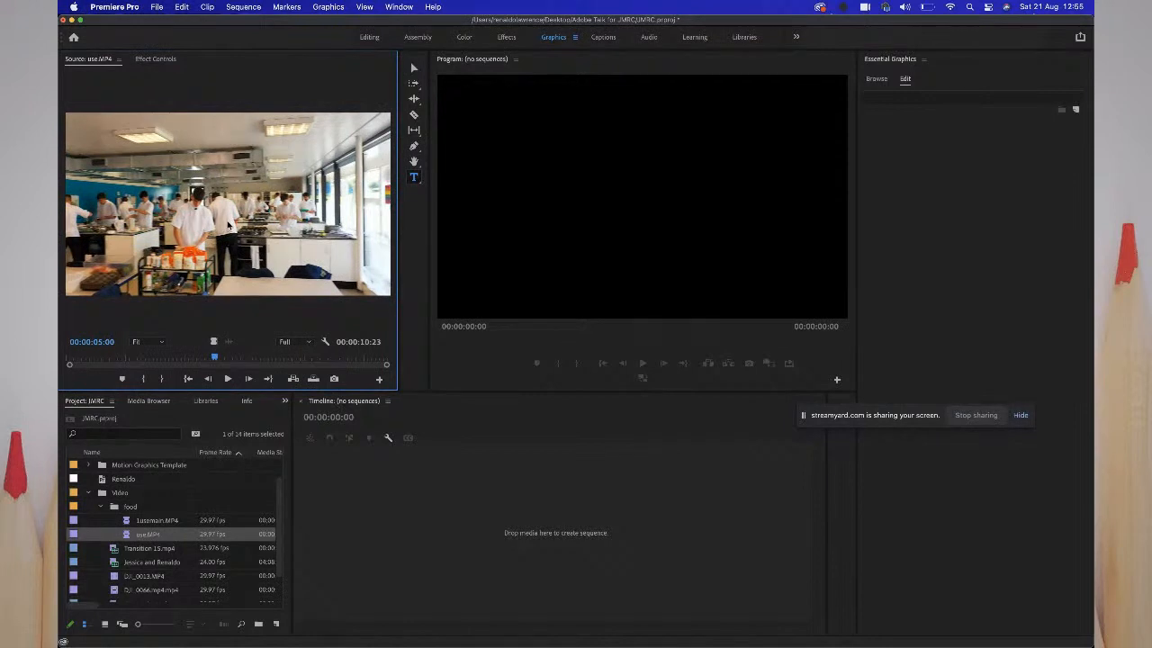
left_click_drag(360, 470, 452, 541)
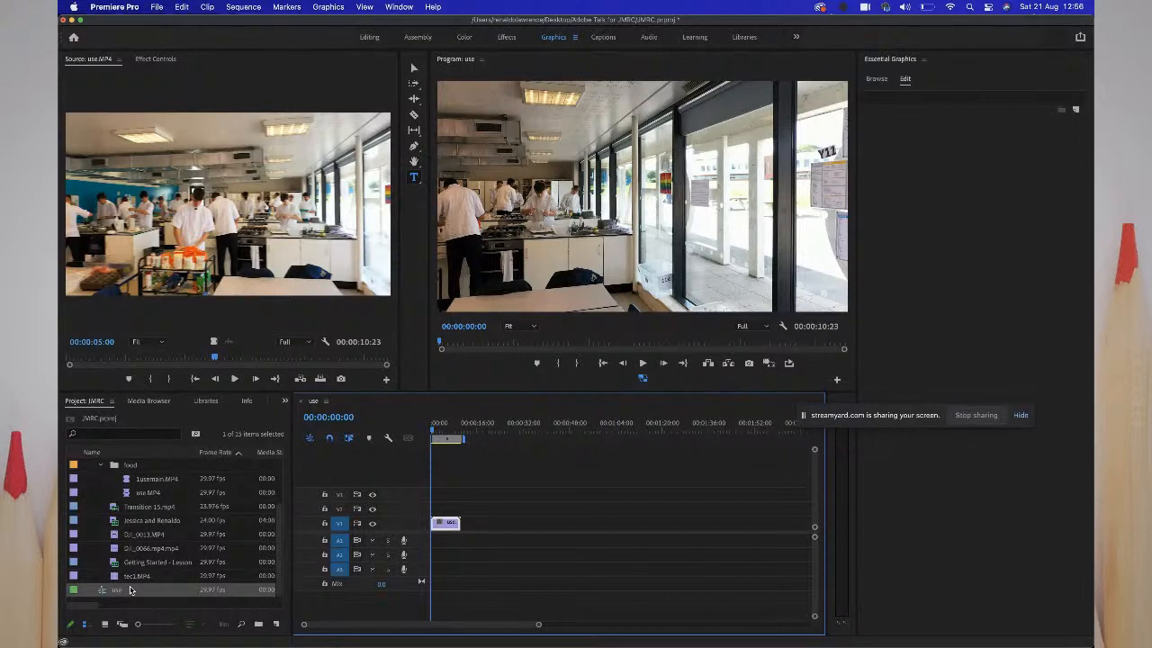
- Start an Auto Reframe of the use sequence and name the reframed sequence Students
right_click(102, 591)
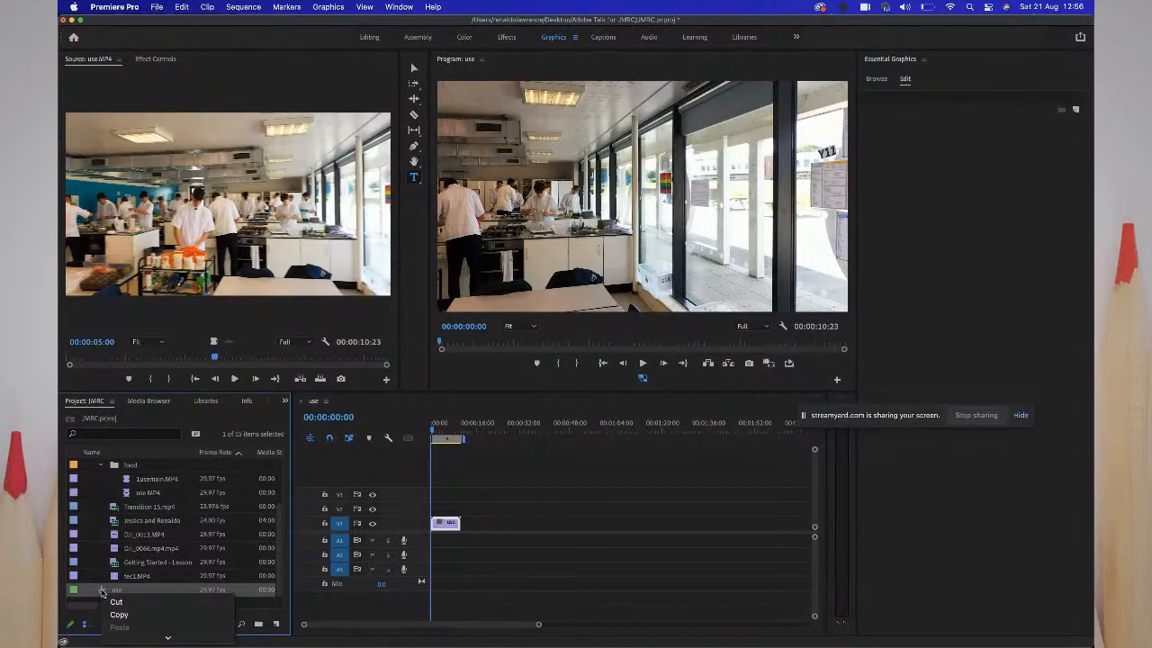
mouse_move(129, 642)
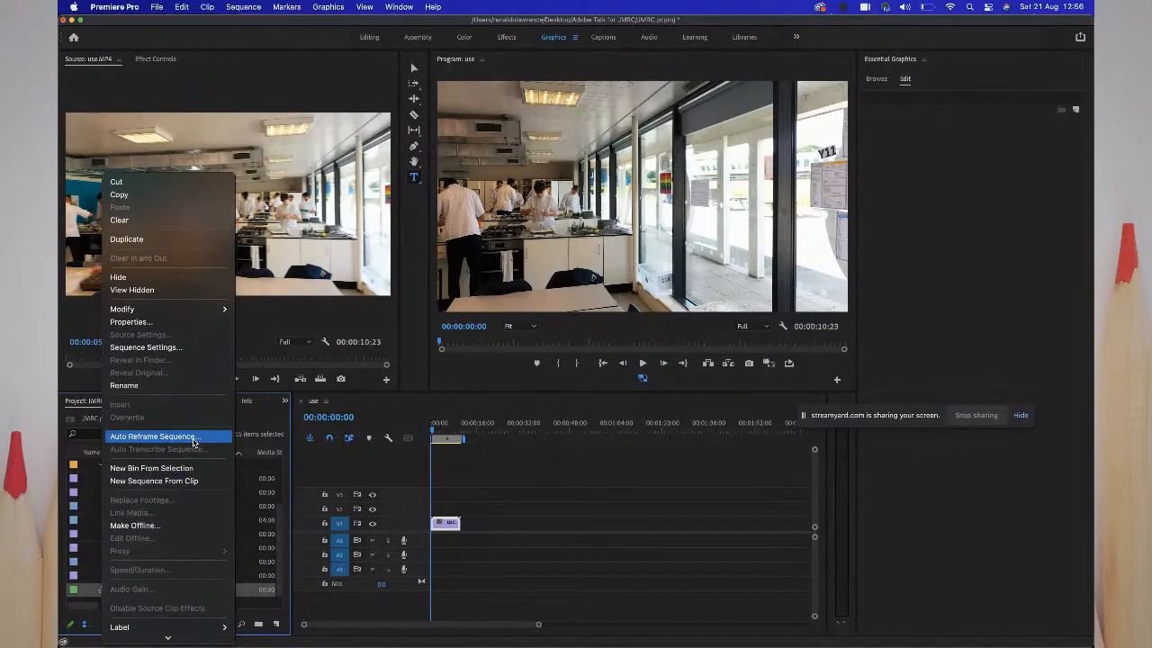
left_click(195, 442)
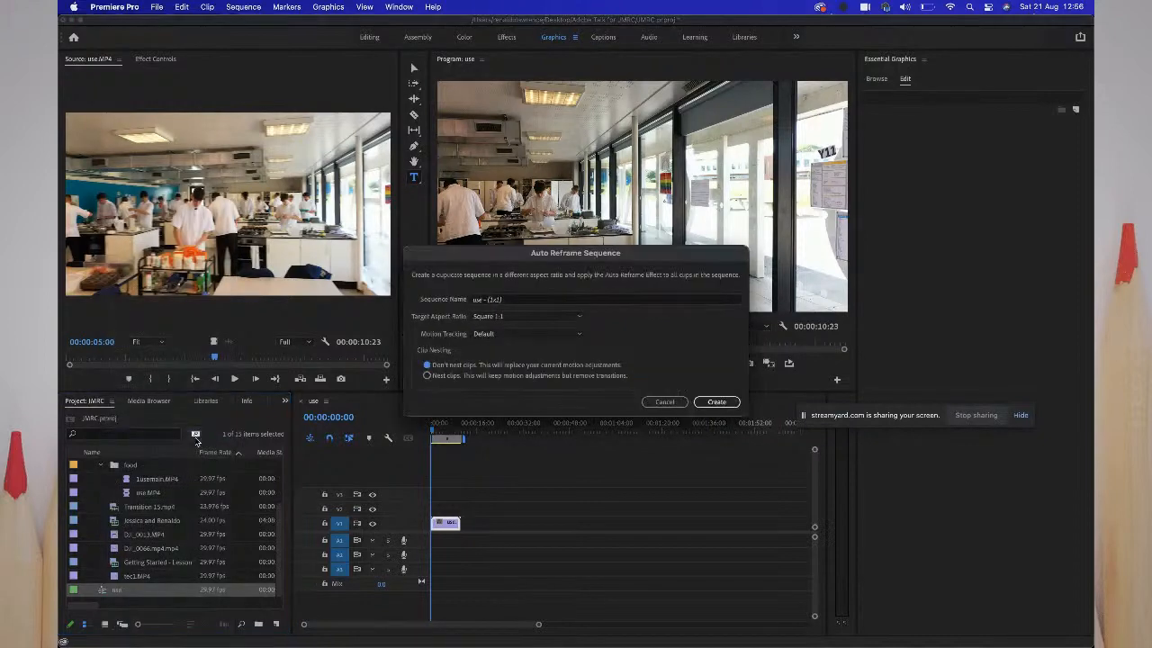
left_click_drag(502, 257, 463, 116)
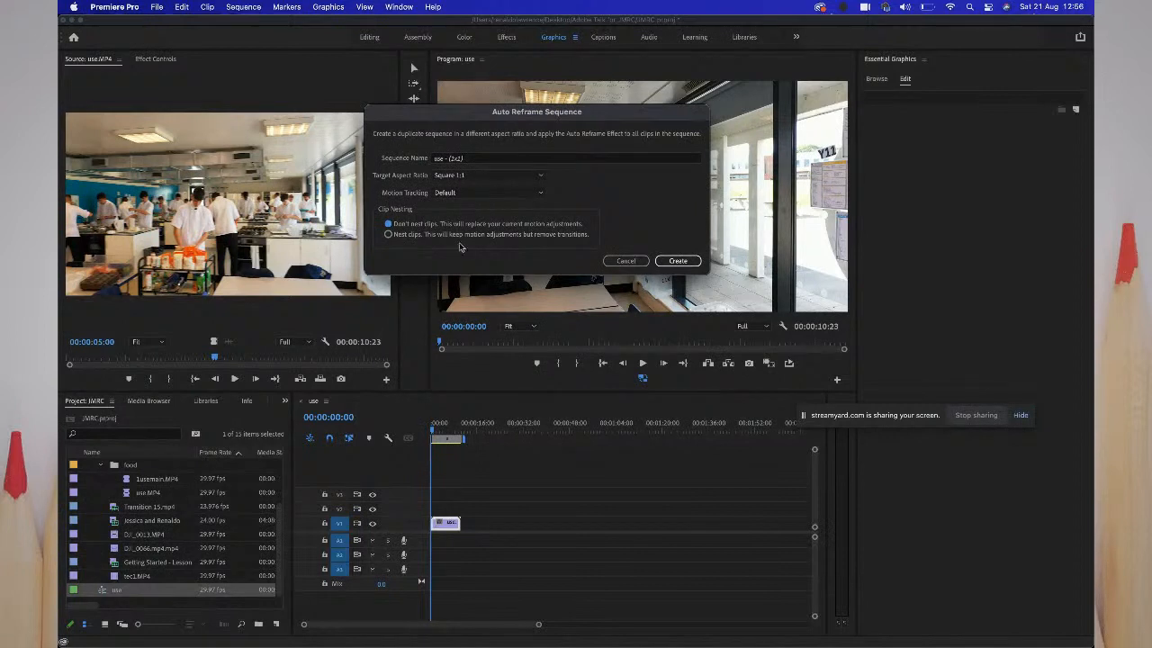
left_click(470, 161)
type("S")
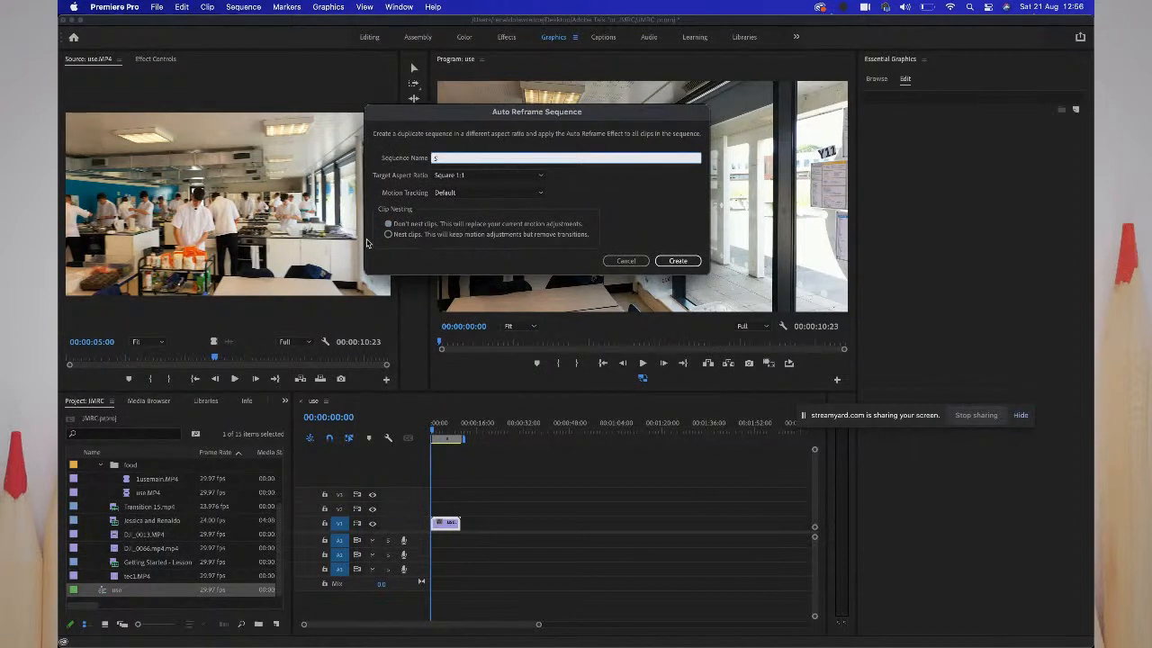
type("tudents")
- Review the aspect ratio and motion tracking options, keep Square 1:1 and Default, and create the reframed sequence
left_click(502, 177)
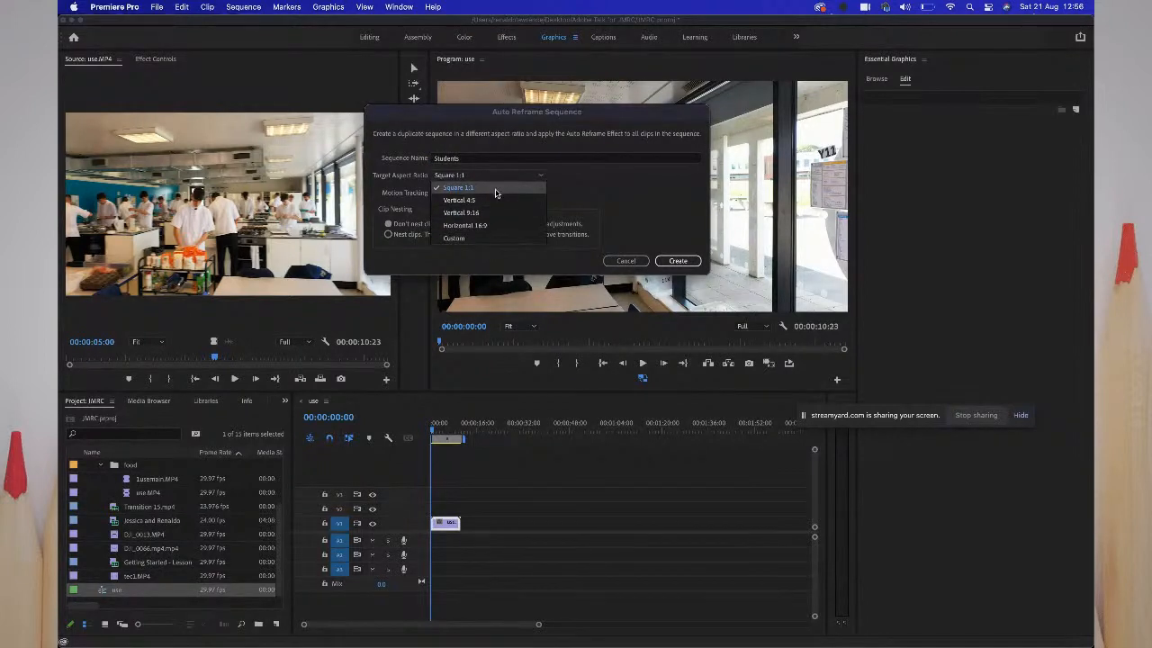
left_click(599, 199)
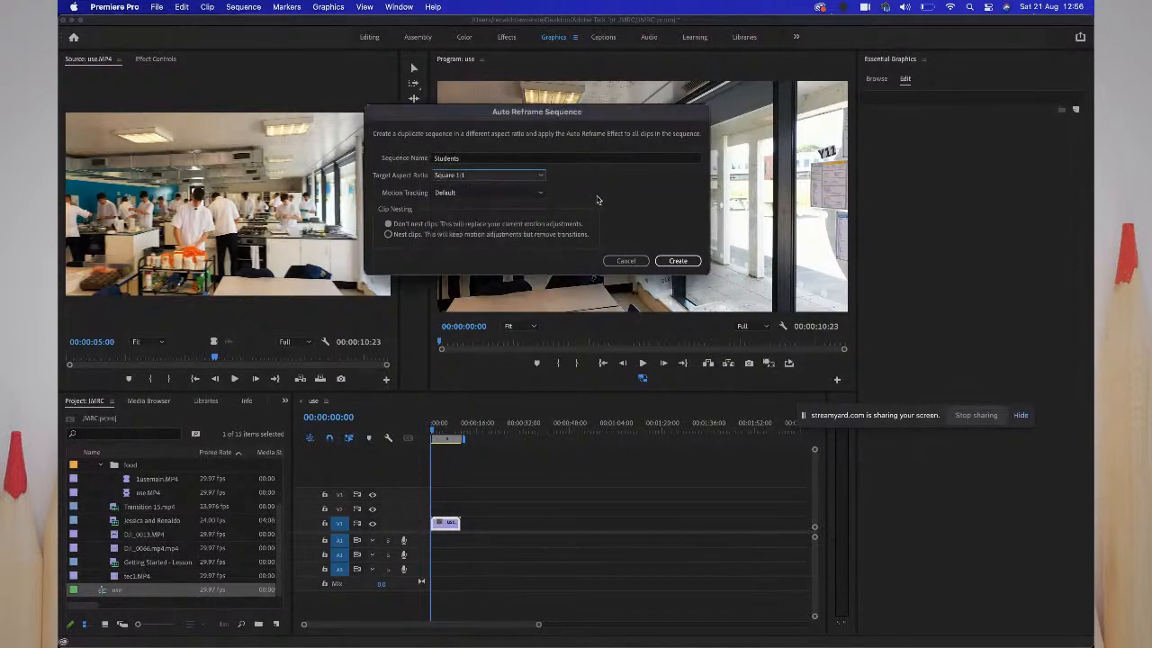
left_click(487, 193)
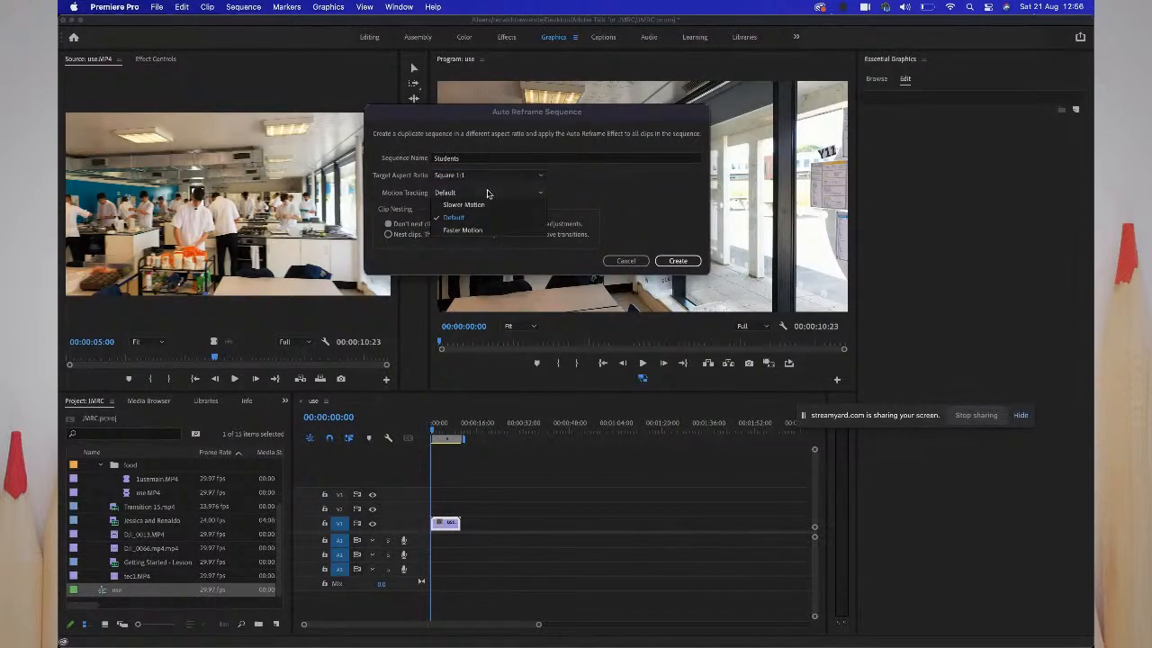
left_click(619, 196)
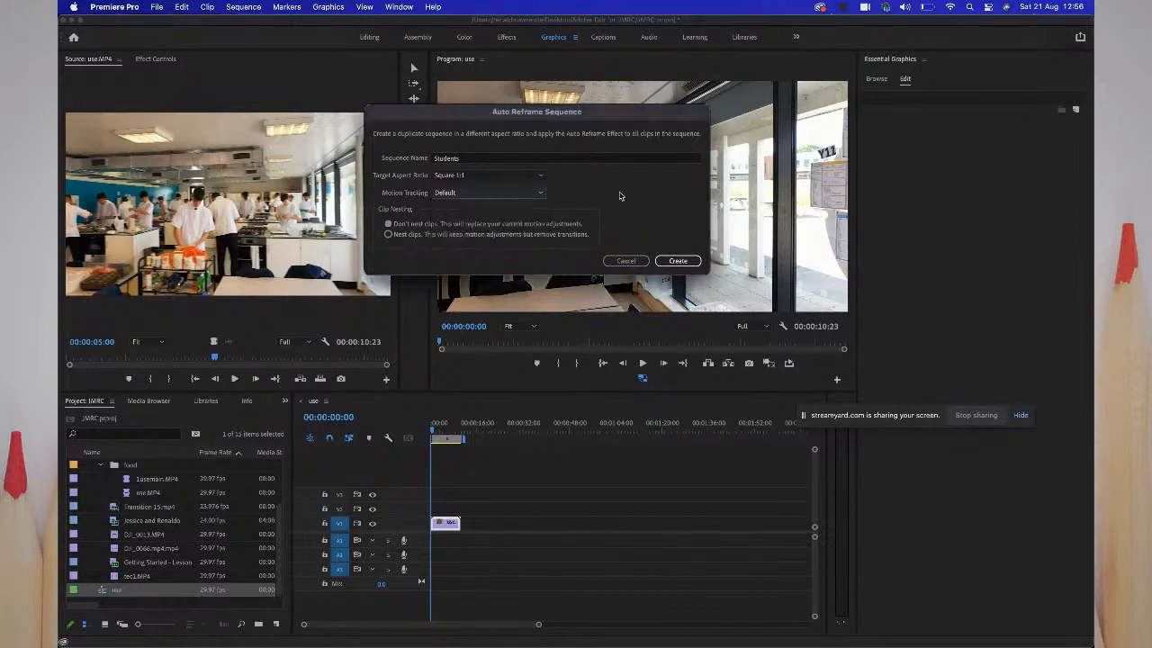
left_click(543, 197)
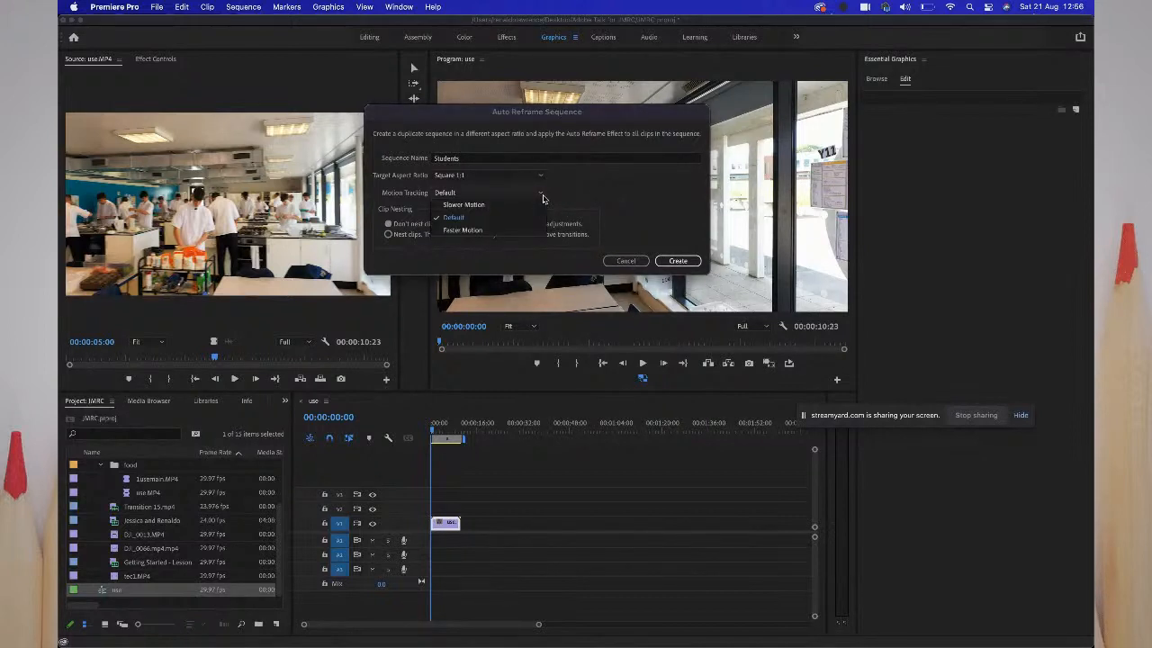
left_click(617, 200)
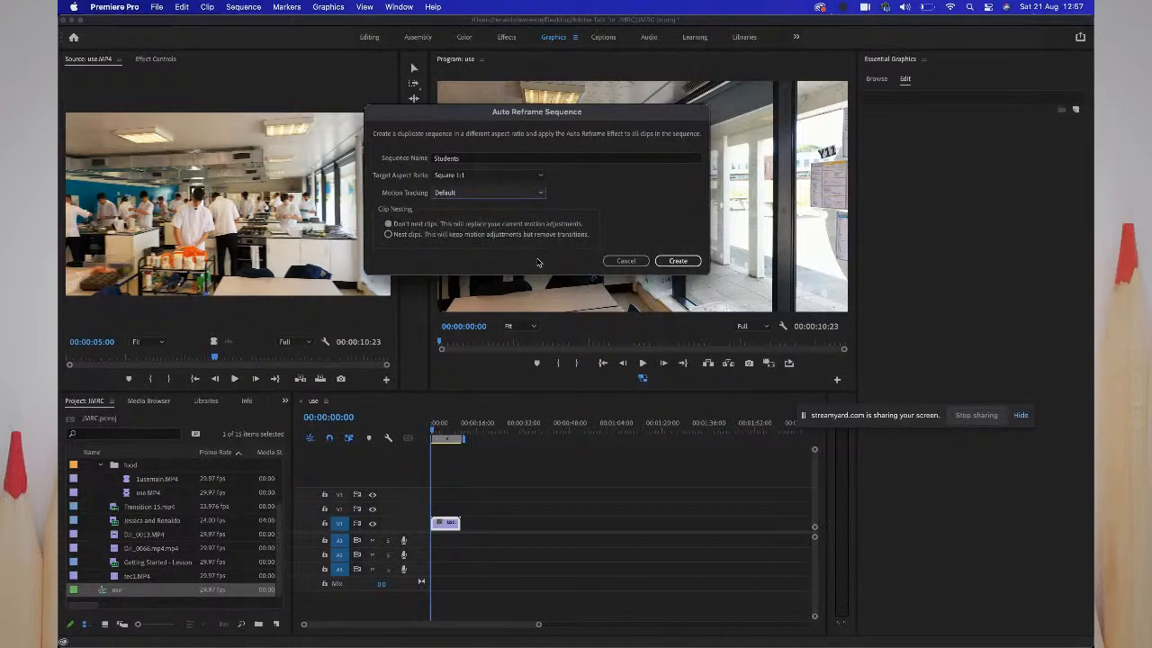
left_click(674, 265)
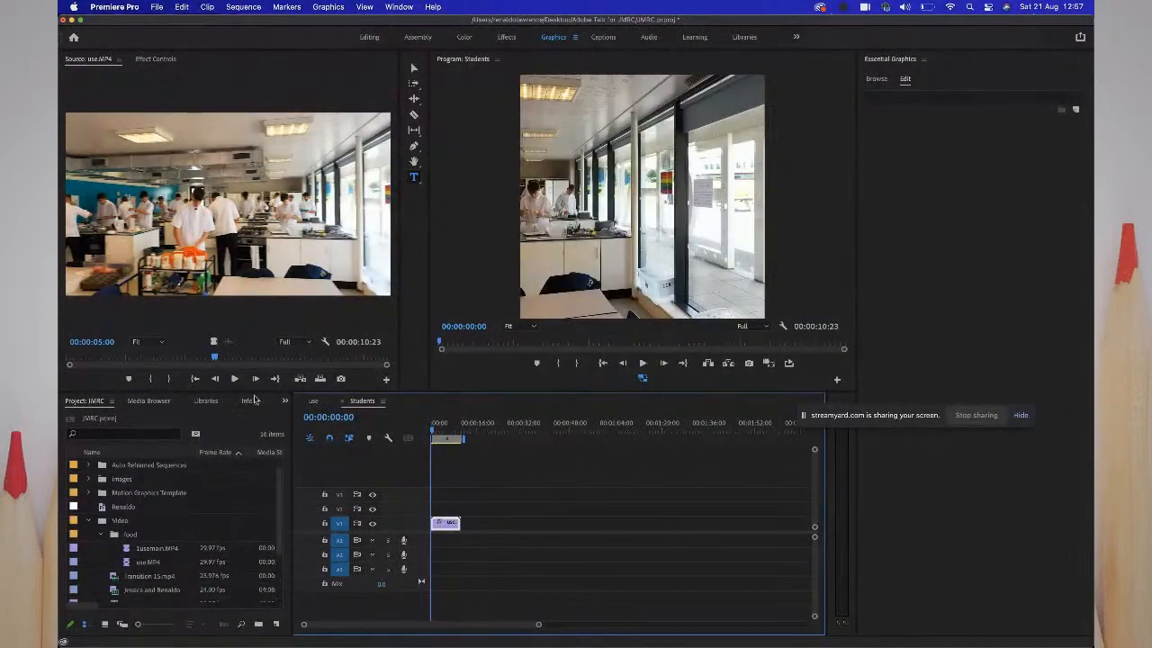
- Open the Students sequence from the Auto Reframed Sequences bin and scrub it to 00:00:08:12 to check the framing
scroll(166, 502, "down", 1)
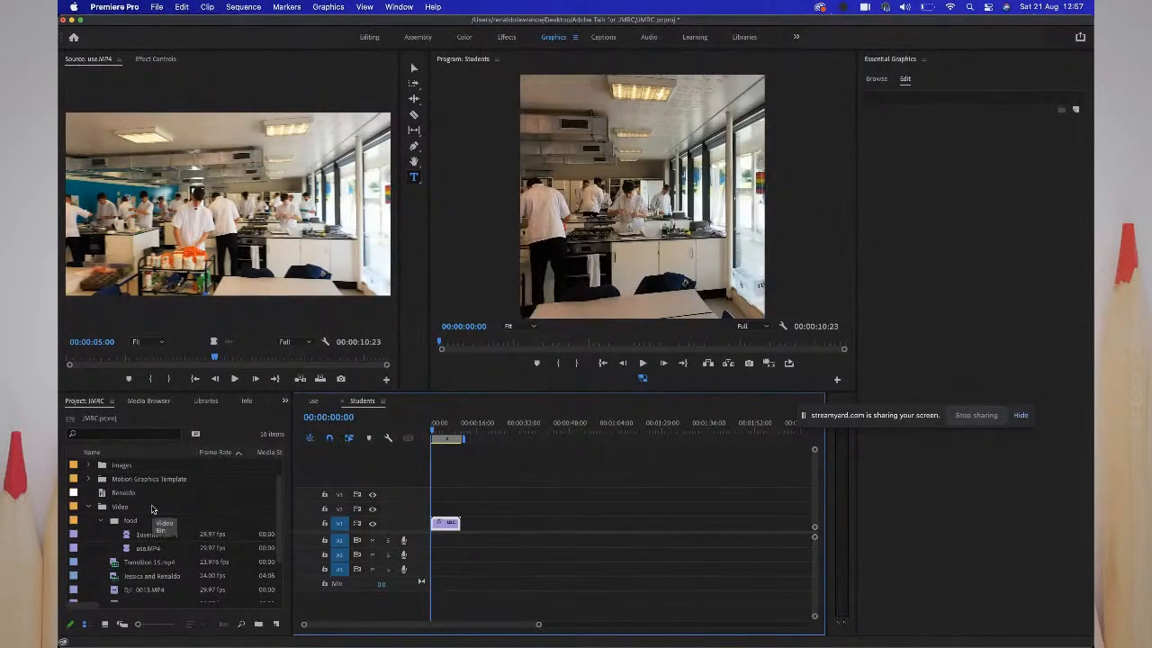
left_click(88, 507)
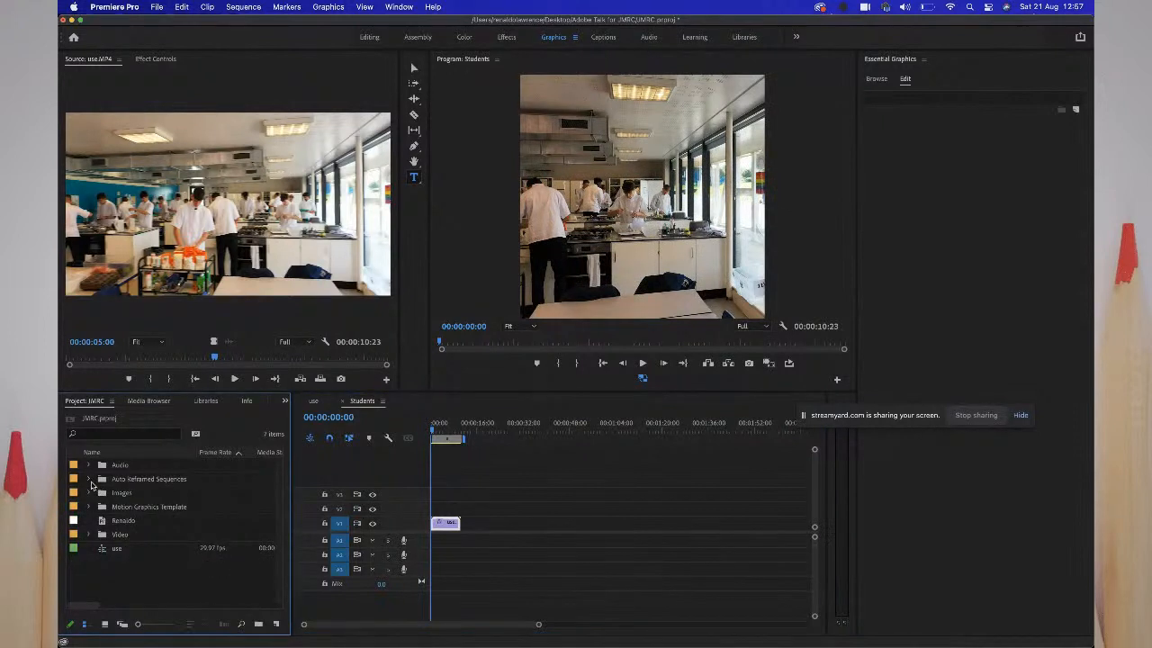
left_click(90, 483)
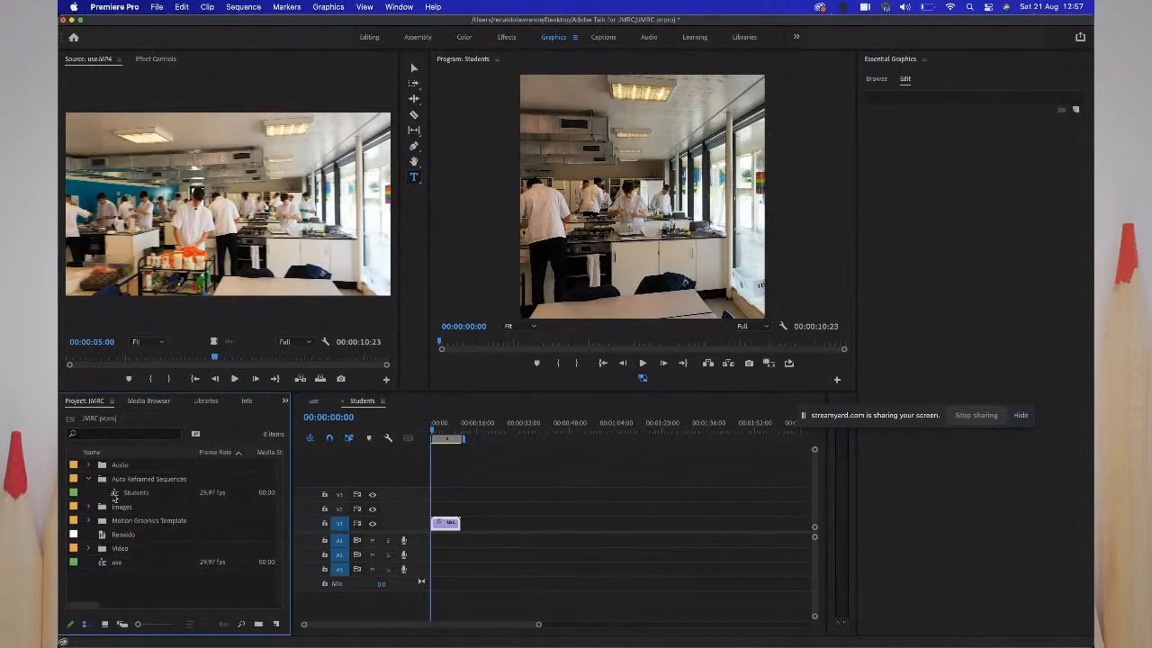
left_click(115, 495)
double_click(114, 494)
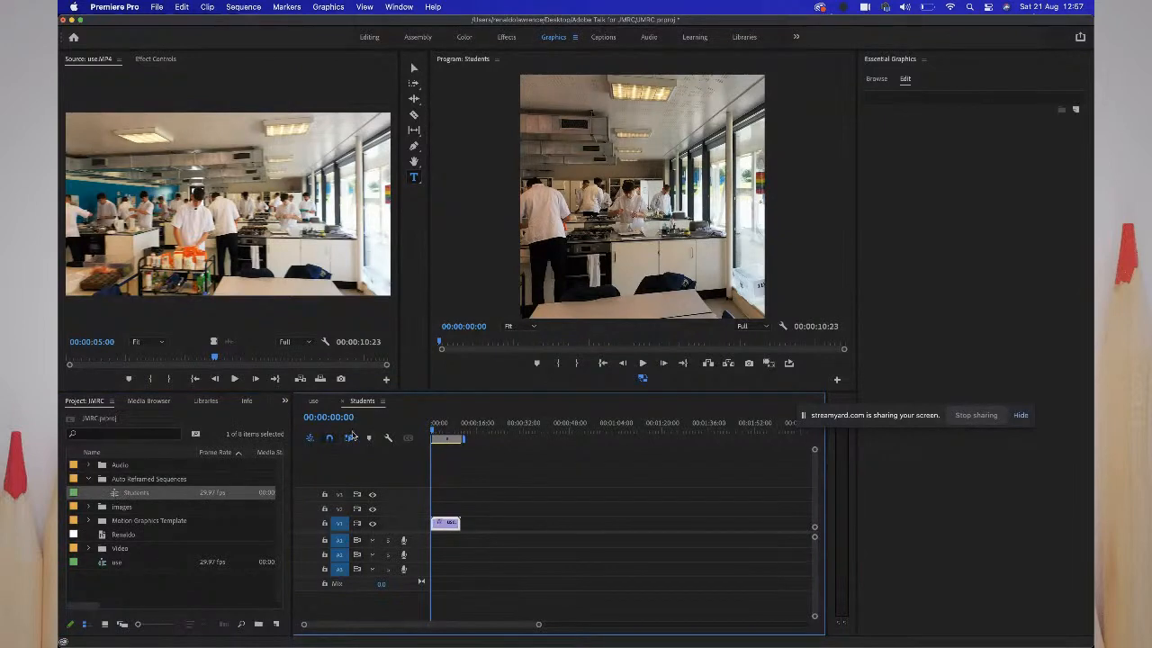
left_click_drag(433, 435, 455, 436)
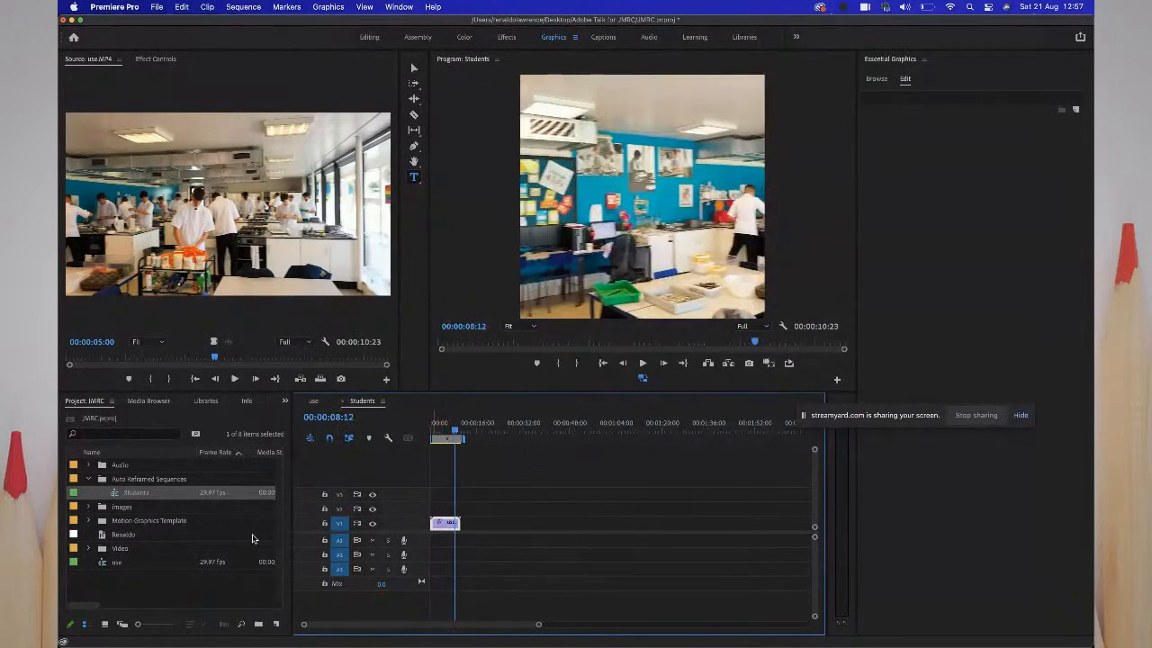
right_click(109, 564)
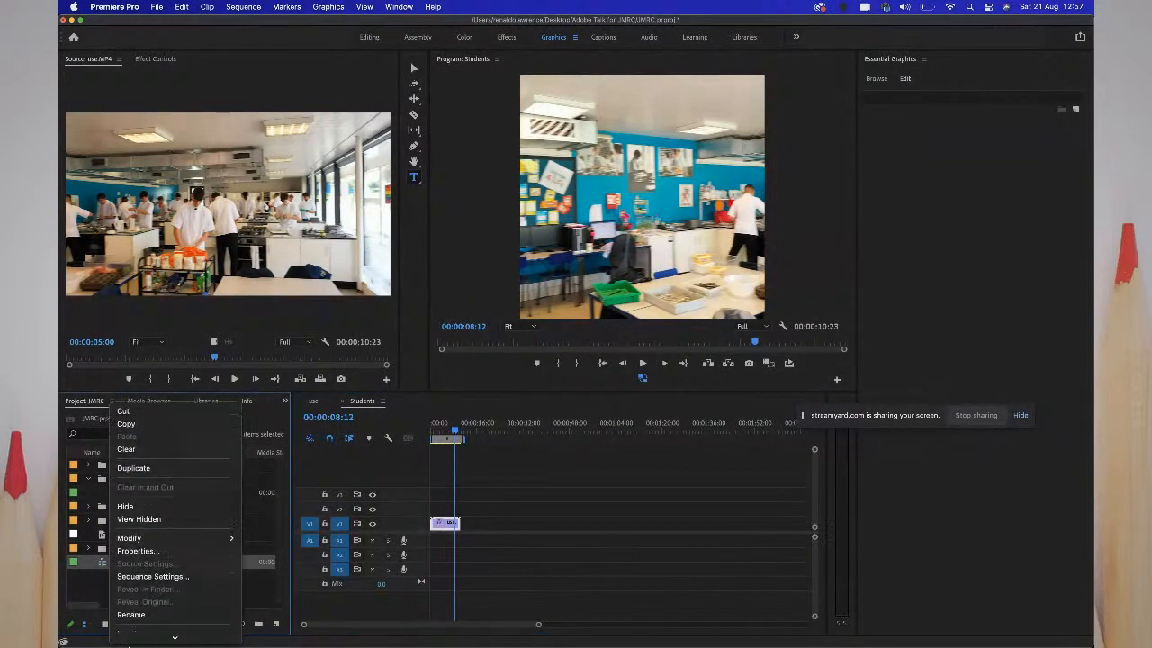
scroll(144, 620, "down", 5)
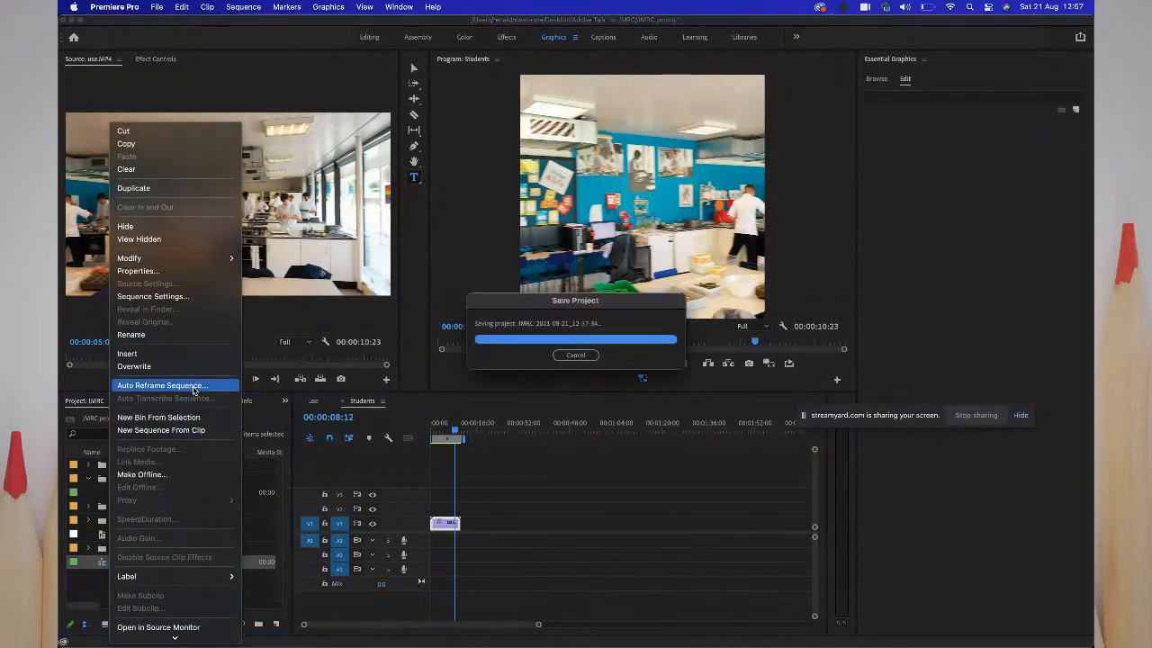
left_click(194, 389)
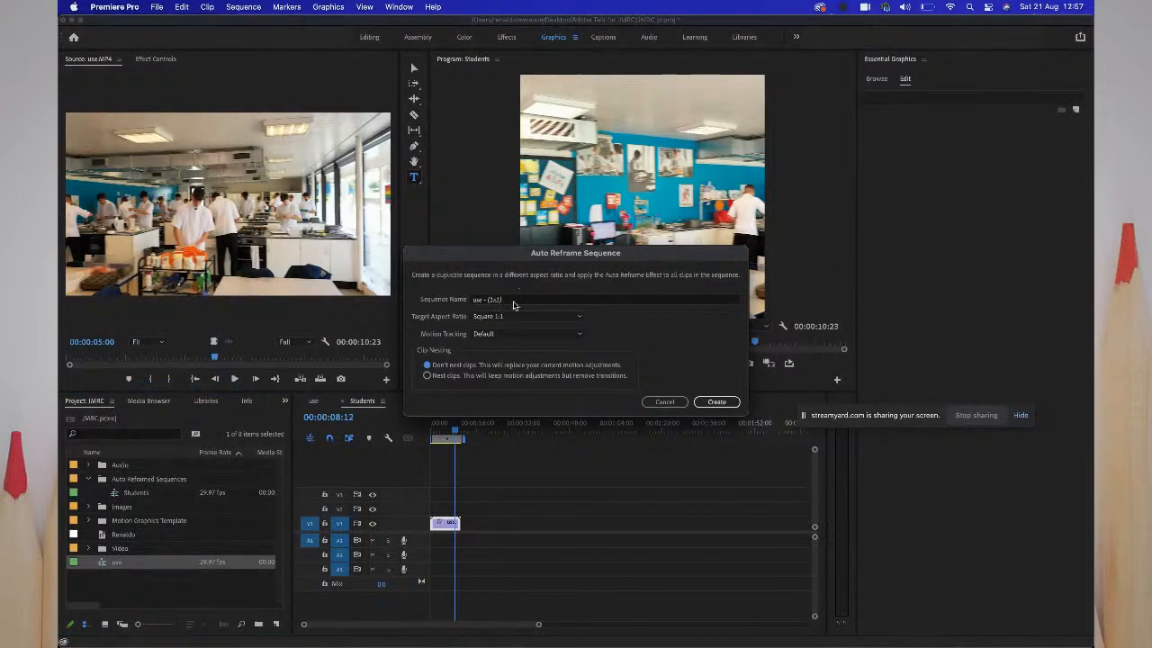
left_click(517, 304)
left_click(514, 315)
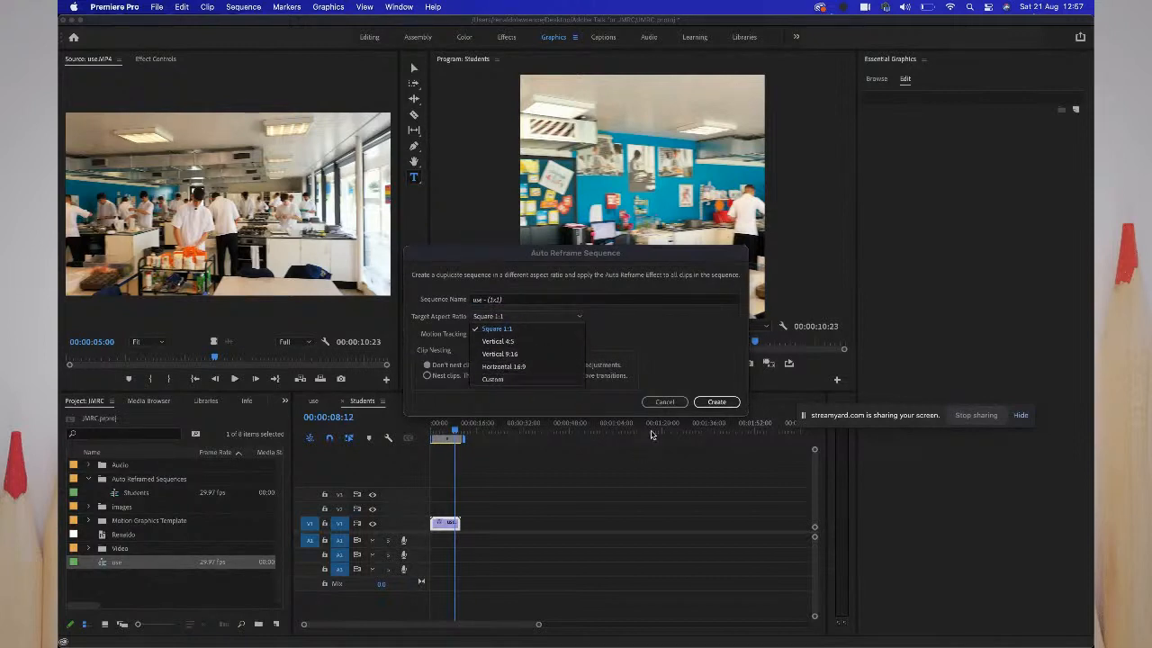
left_click(662, 403)
left_click(662, 403)
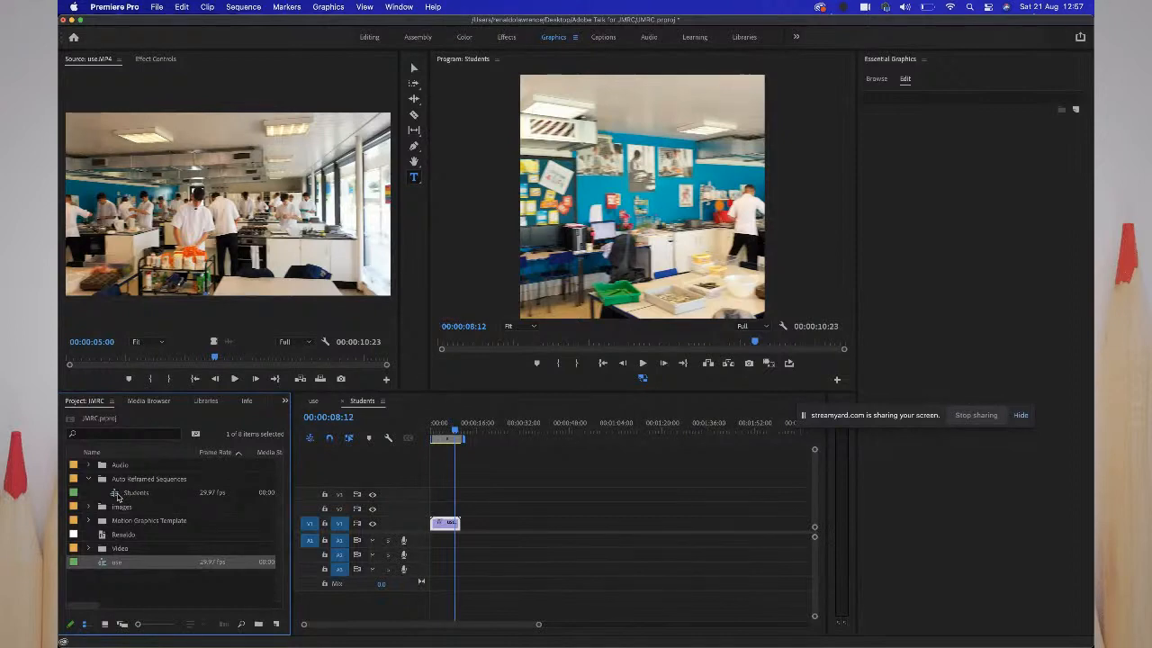
- Scrub through the remainder of the Students sequence to its end
left_click(452, 435)
mouse_move(452, 434)
left_mouse_down()
mouse_move(436, 434)
mouse_move(464, 433)
left_mouse_up()
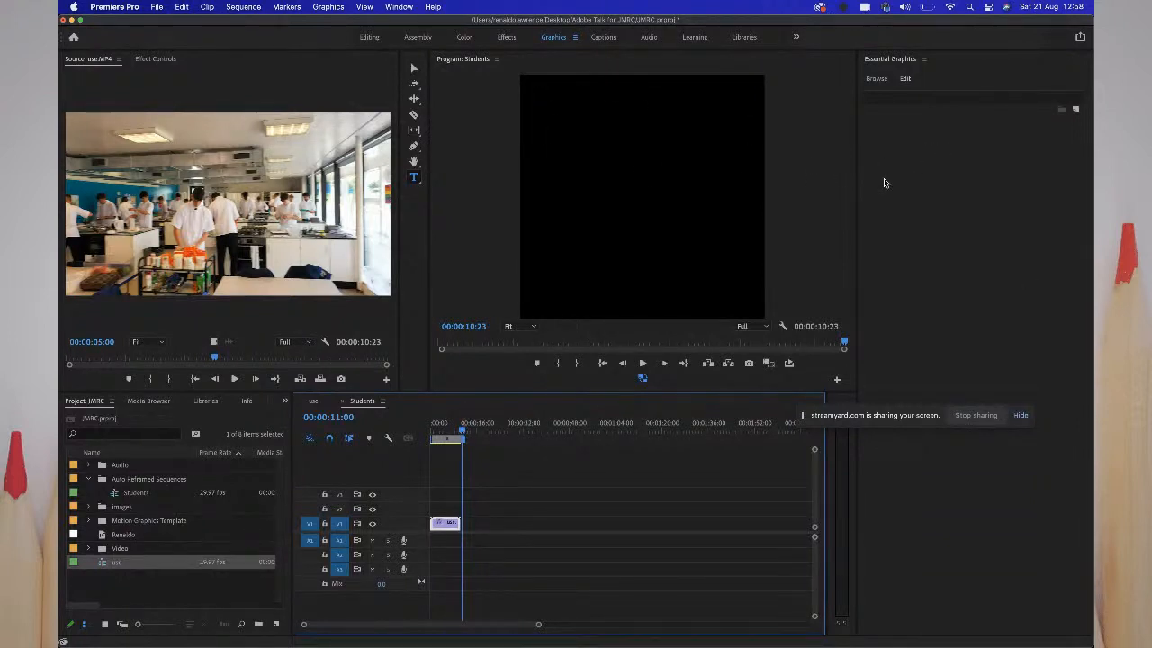
- Delete the use sequence, the loose item directly above the Video bin, and the Students sequence from the project
left_click(127, 565)
key("Delete")
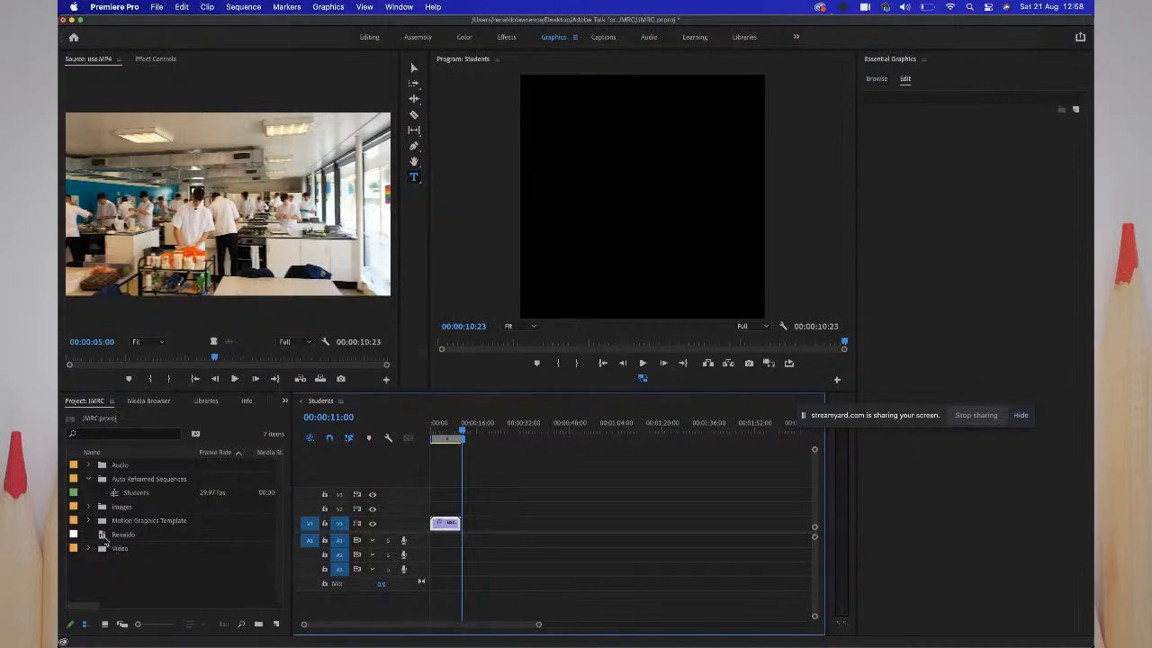
left_click(105, 536)
key("Delete")
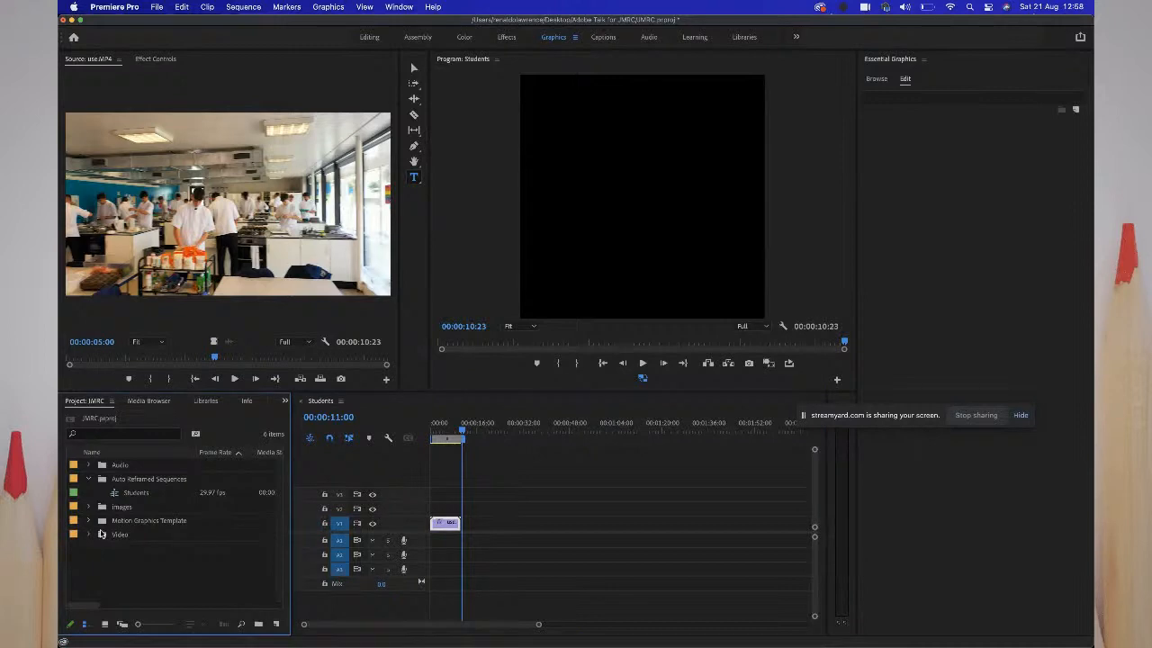
left_click(114, 498)
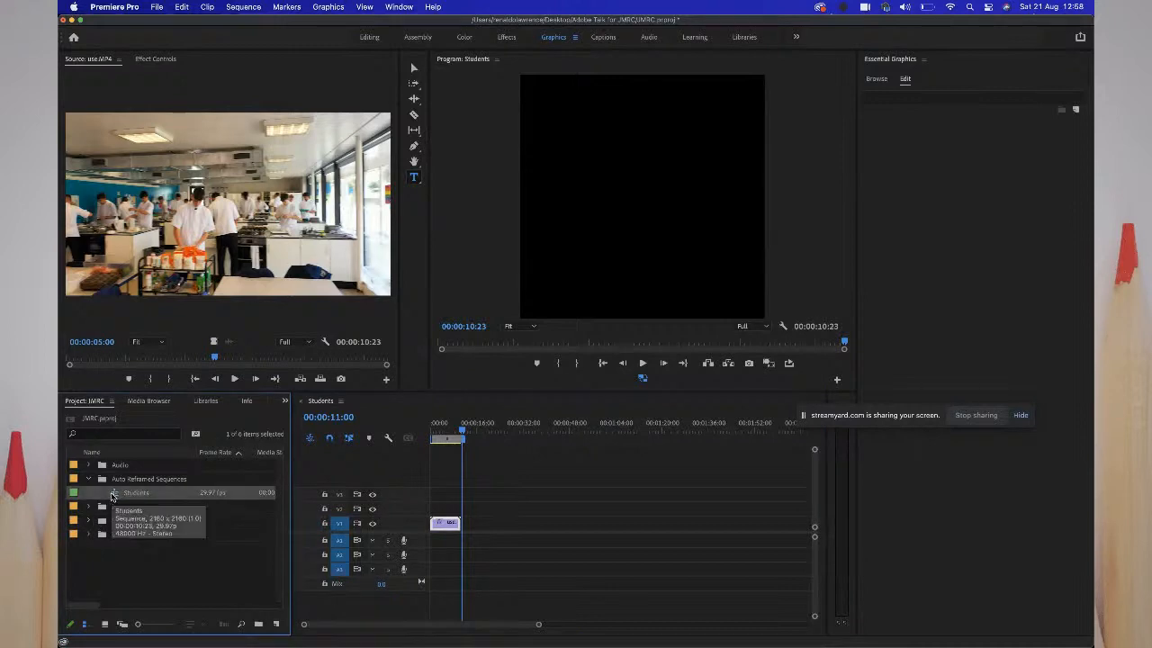
key("Delete")
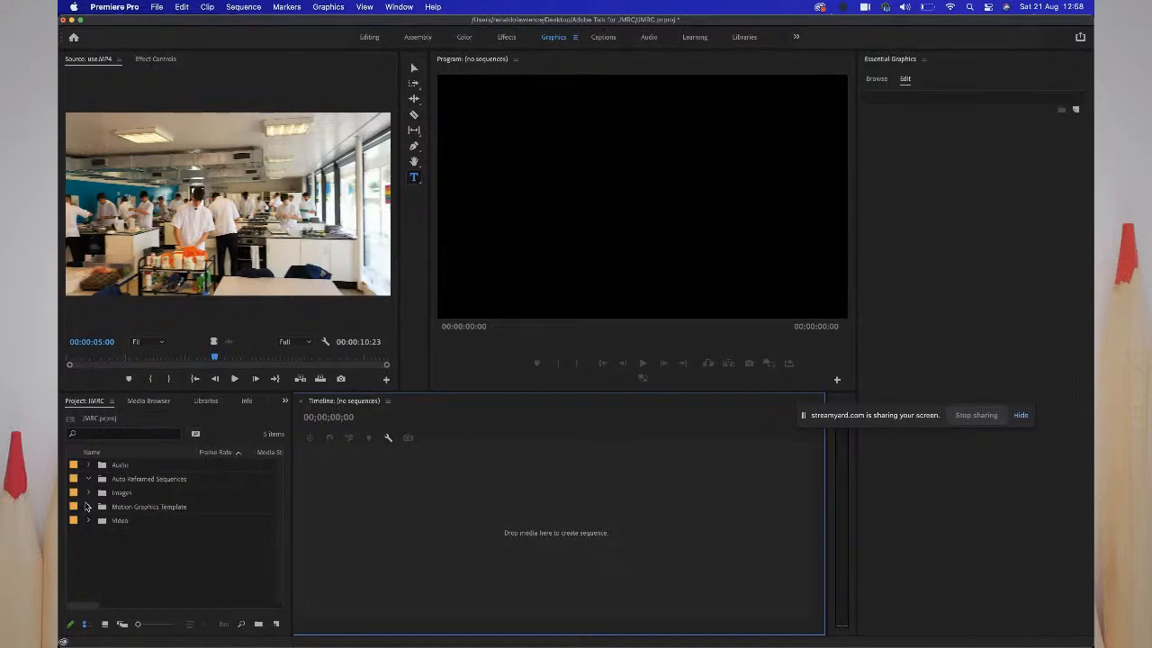
- Expand the Video bin and load the DJI_0066.mp4.mp4 clip for preview in the Source monitor
left_click(89, 521)
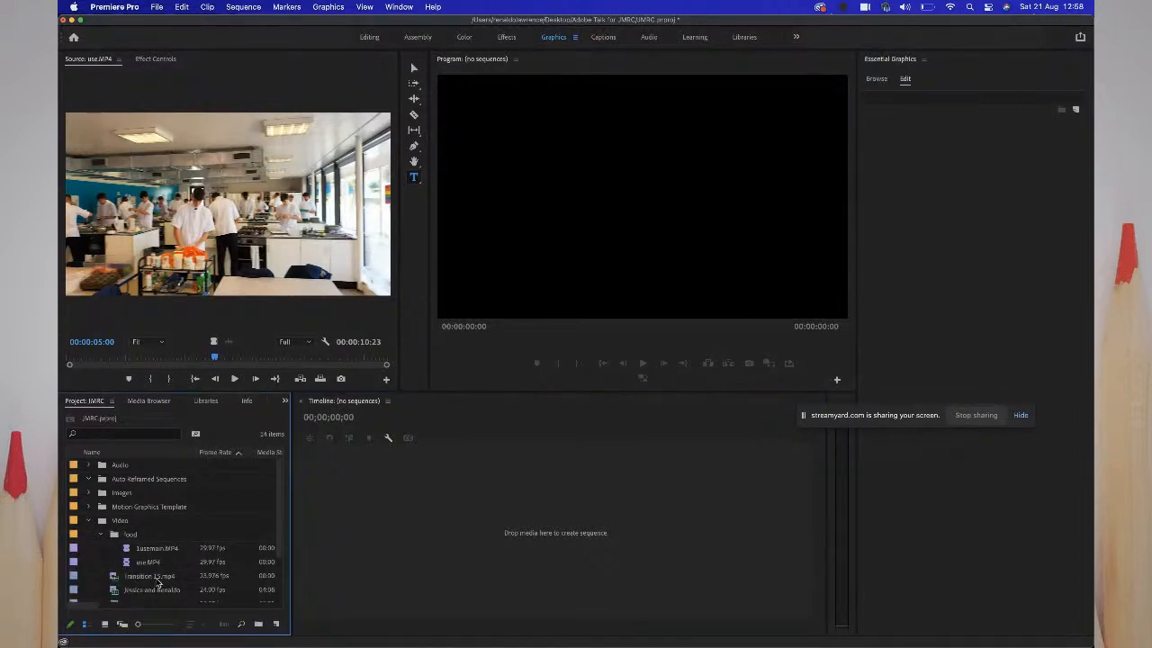
left_click_drag(279, 545, 278, 570)
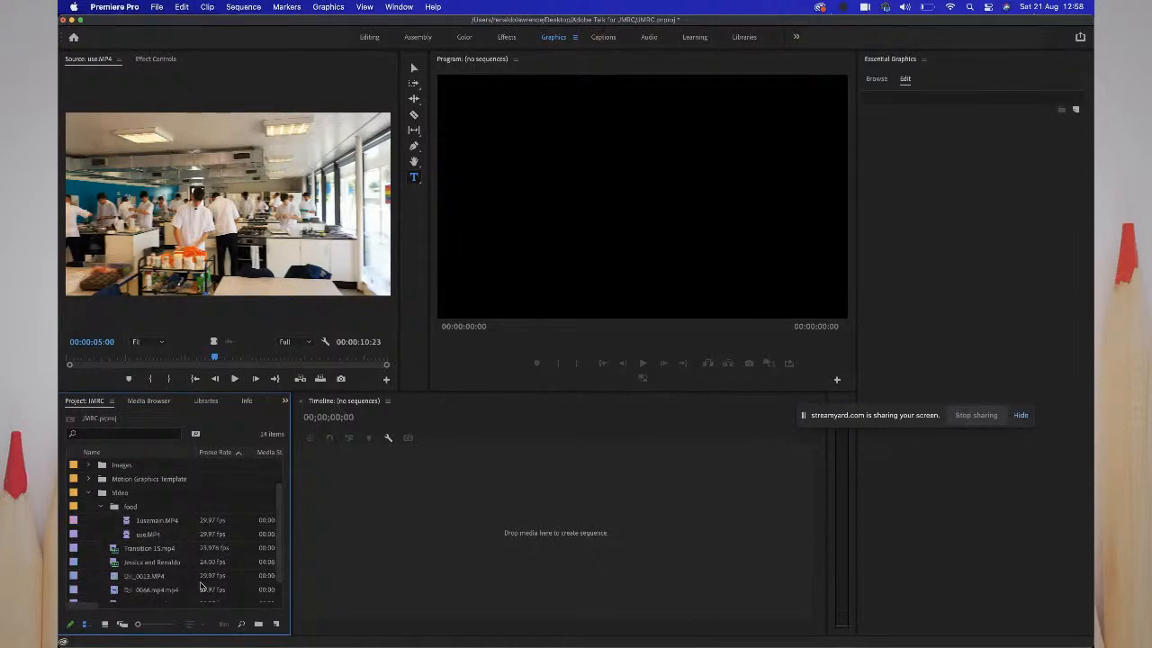
double_click(154, 589)
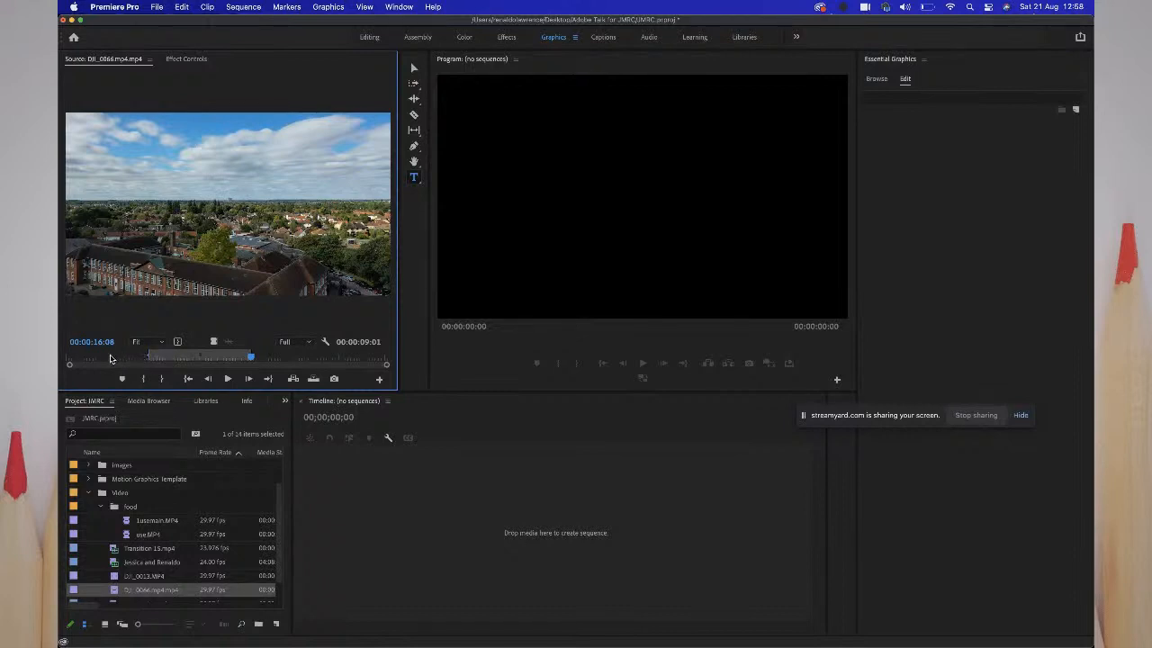
- Mark an In point at 00:00:06:12 on DJI_0066.mp4.mp4, create a sequence from the trimmed clip, and enlarge its video track
left_click_drag(252, 359, 142, 354)
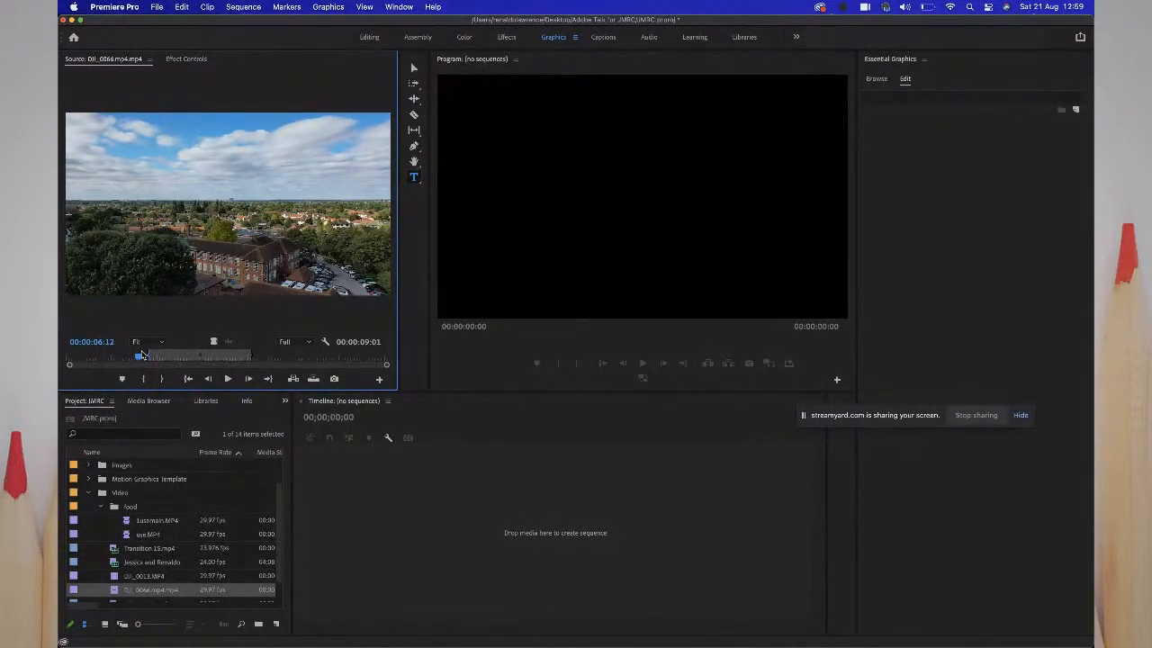
key("i")
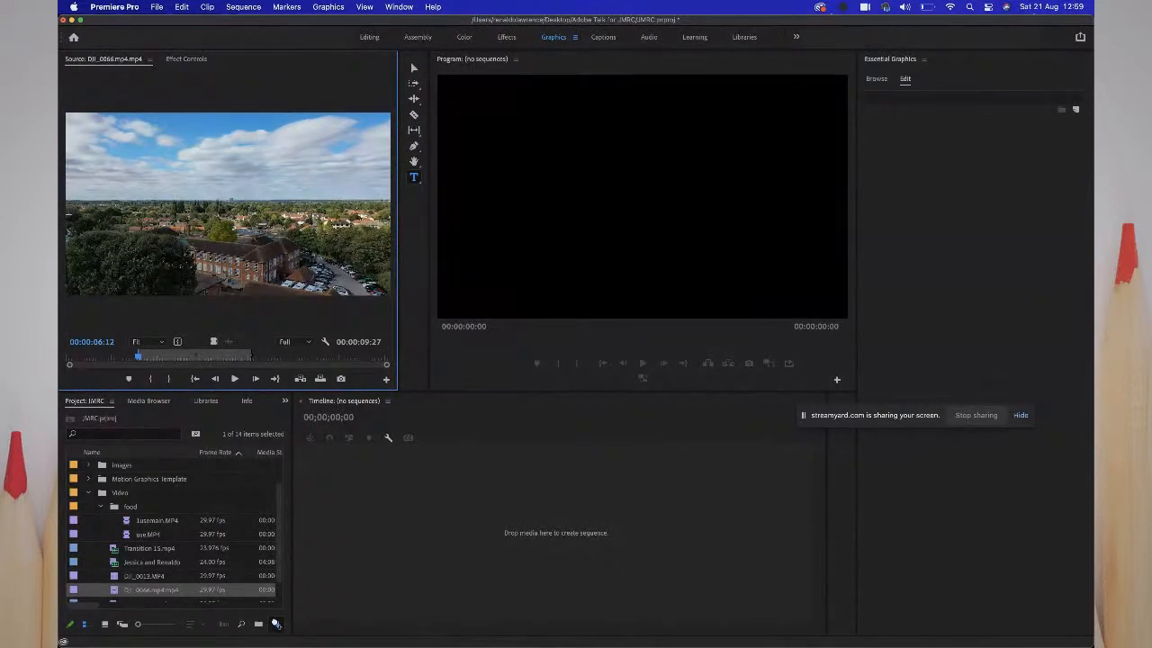
left_click_drag(277, 623, 277, 624)
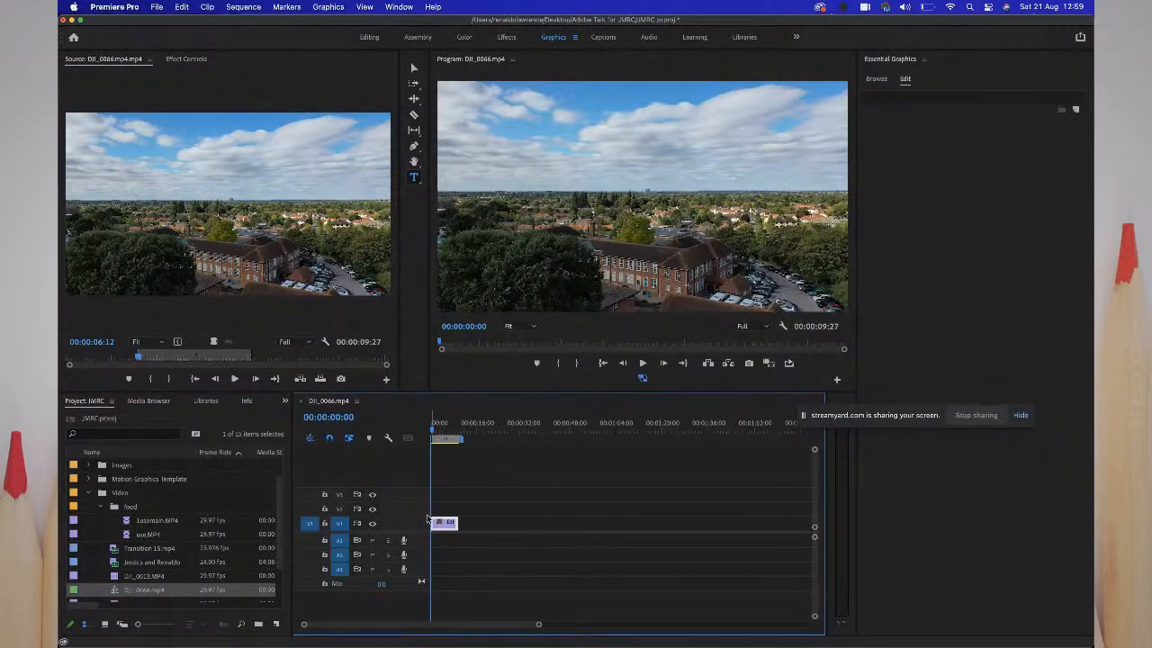
left_click_drag(427, 519, 423, 550)
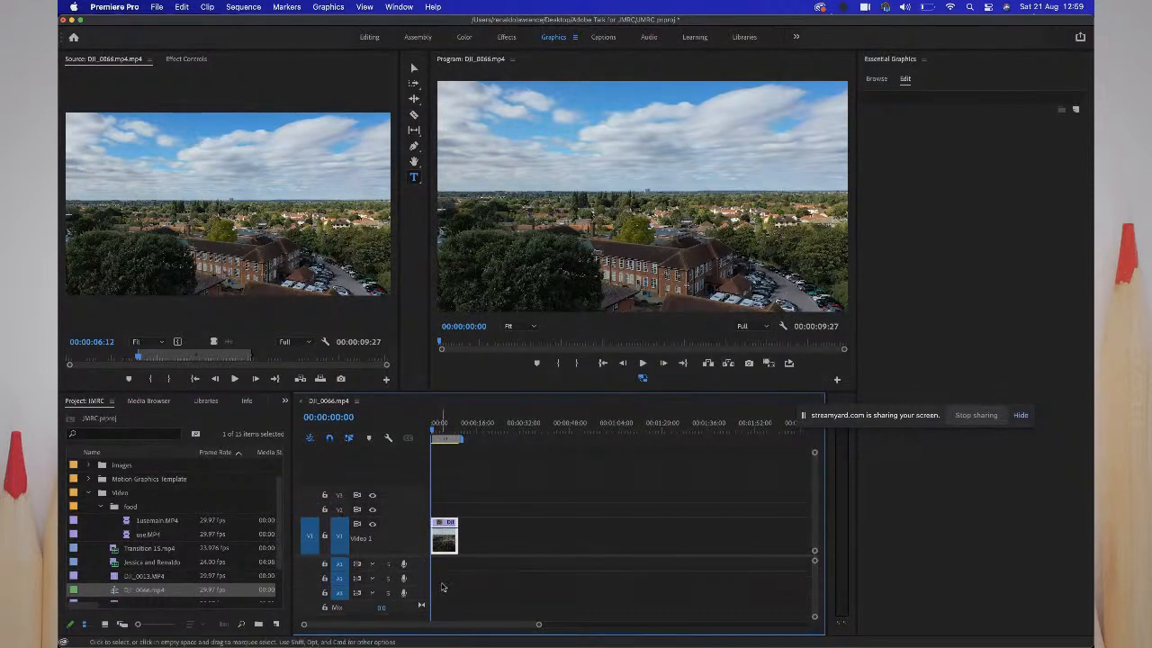
left_click_drag(537, 626, 387, 624)
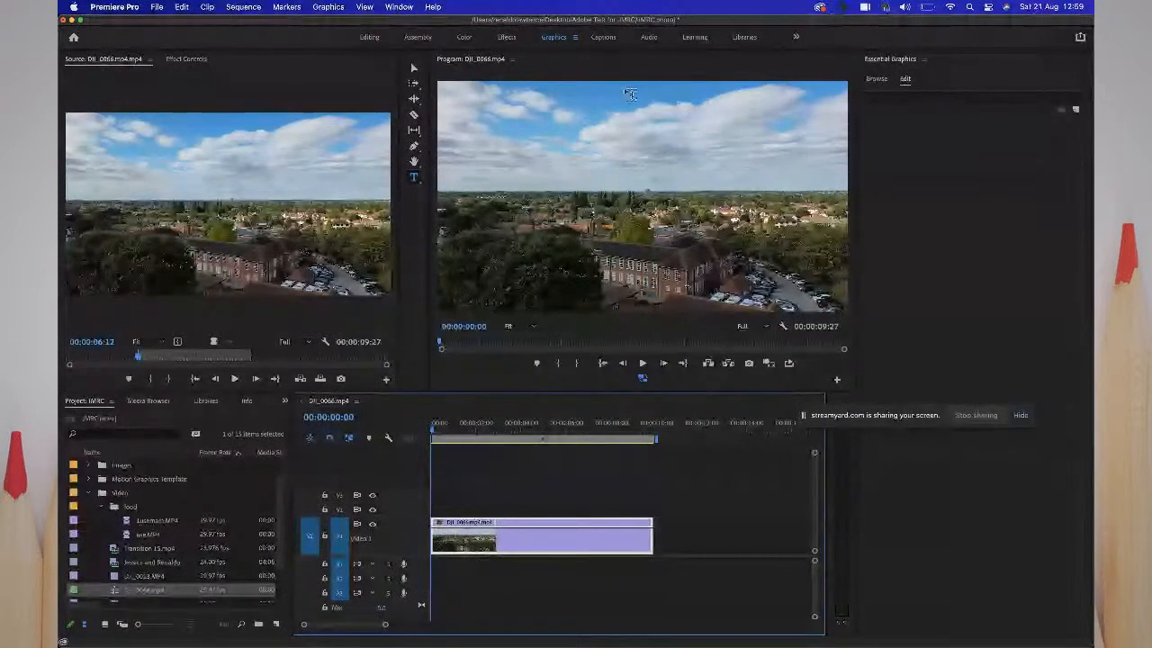
- Create a 3840 x 2160, 29.97 fps adjustment layer and place it on V2 at the start of the drone clip
left_click(276, 624)
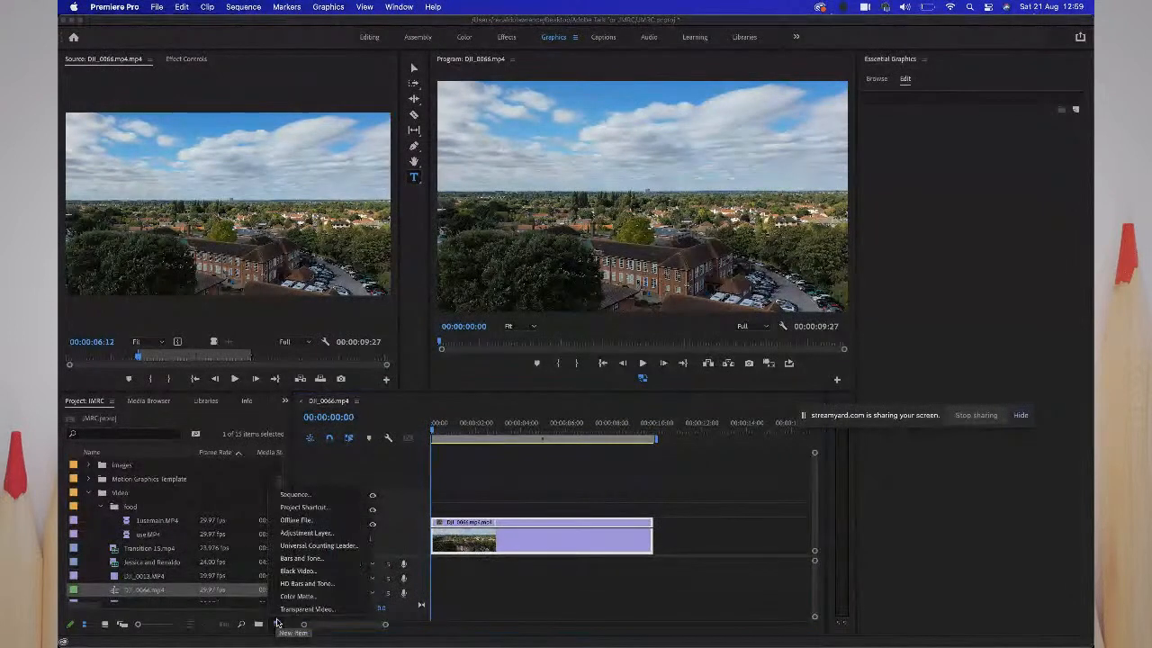
left_click(306, 532)
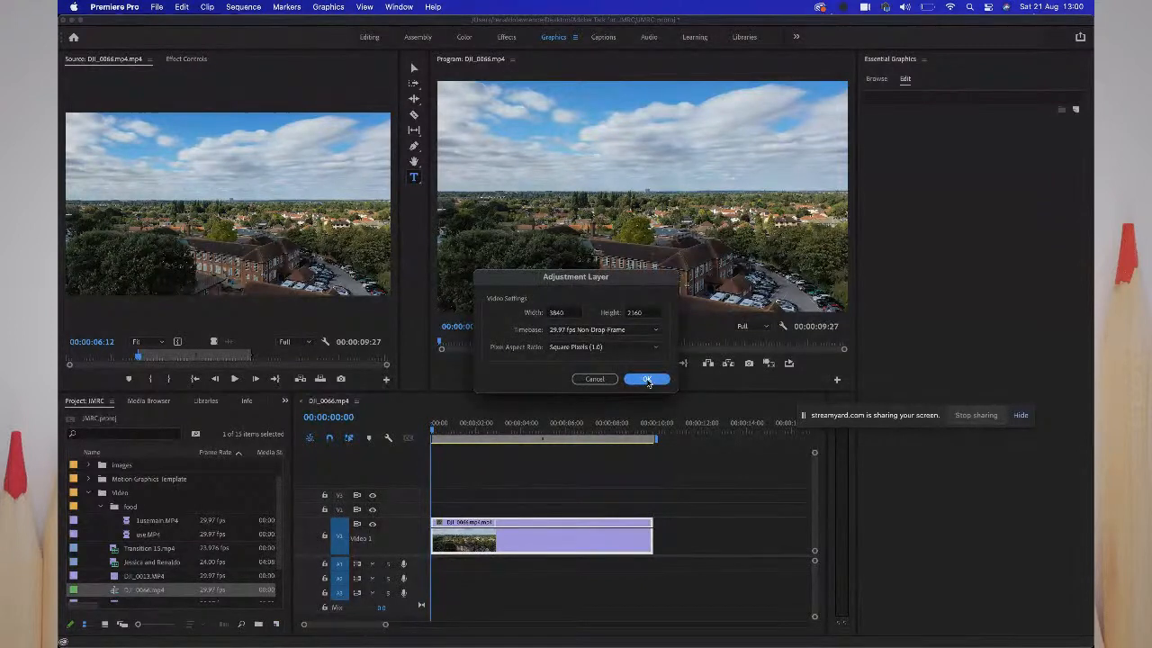
left_click(645, 378)
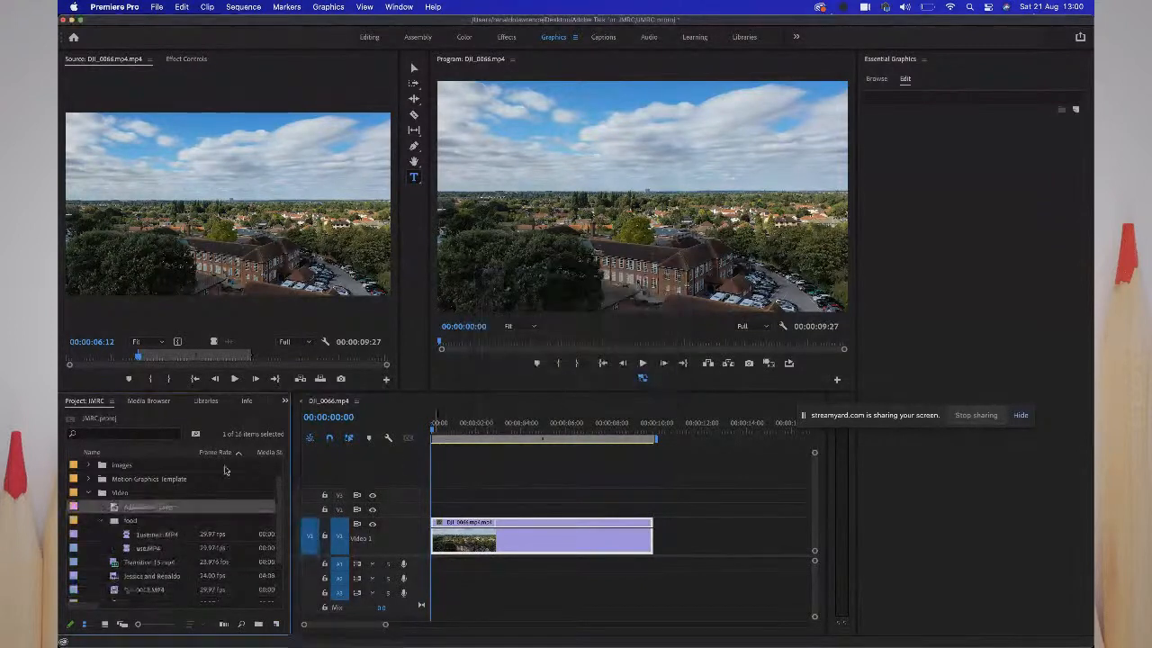
left_click(155, 508)
key("Escape")
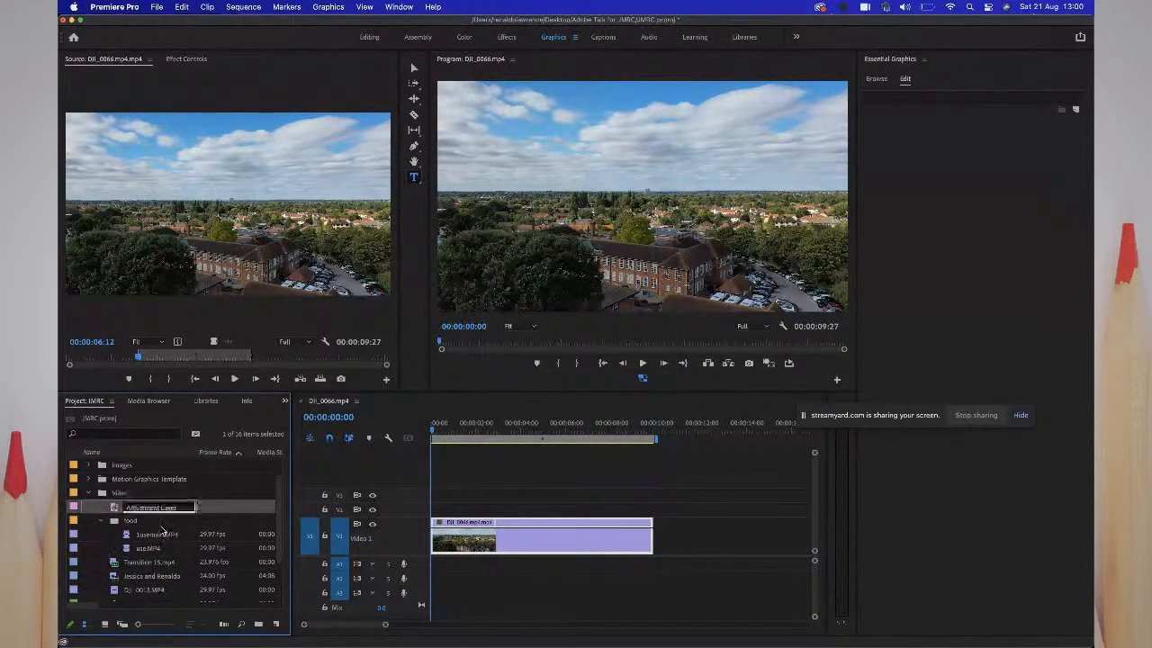
left_click_drag(155, 508, 434, 510)
- Park the playhead at 00:00:01:28, select the adjustment layer on V2, and switch to the Color workspace
left_click_drag(504, 421, 477, 429)
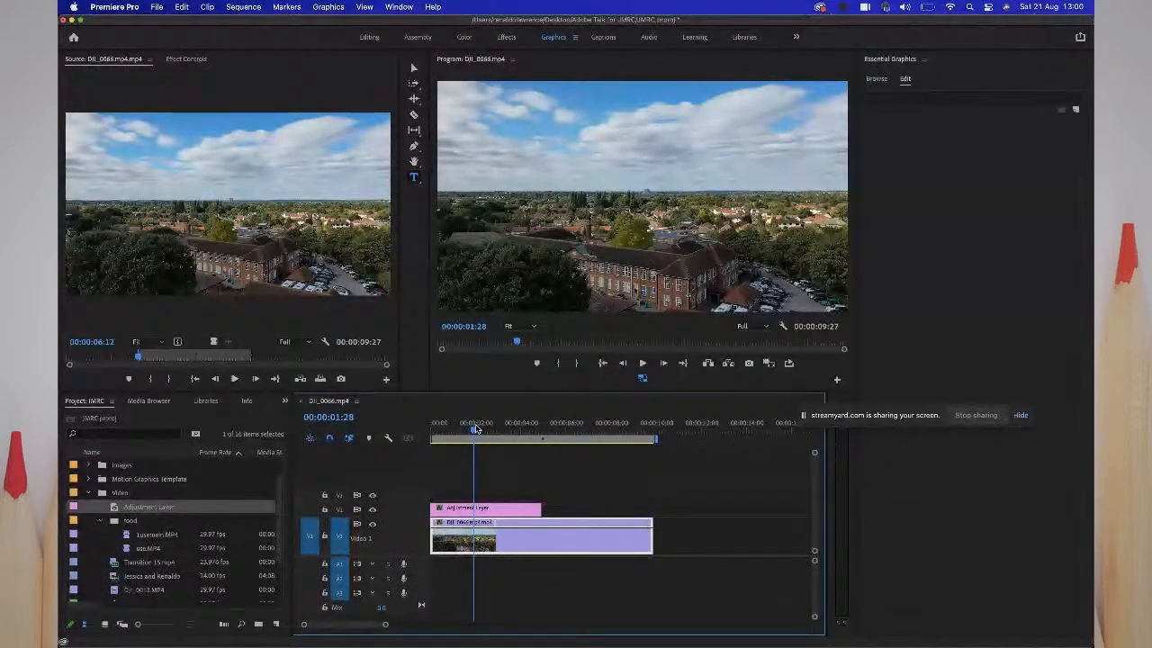
left_click(499, 513)
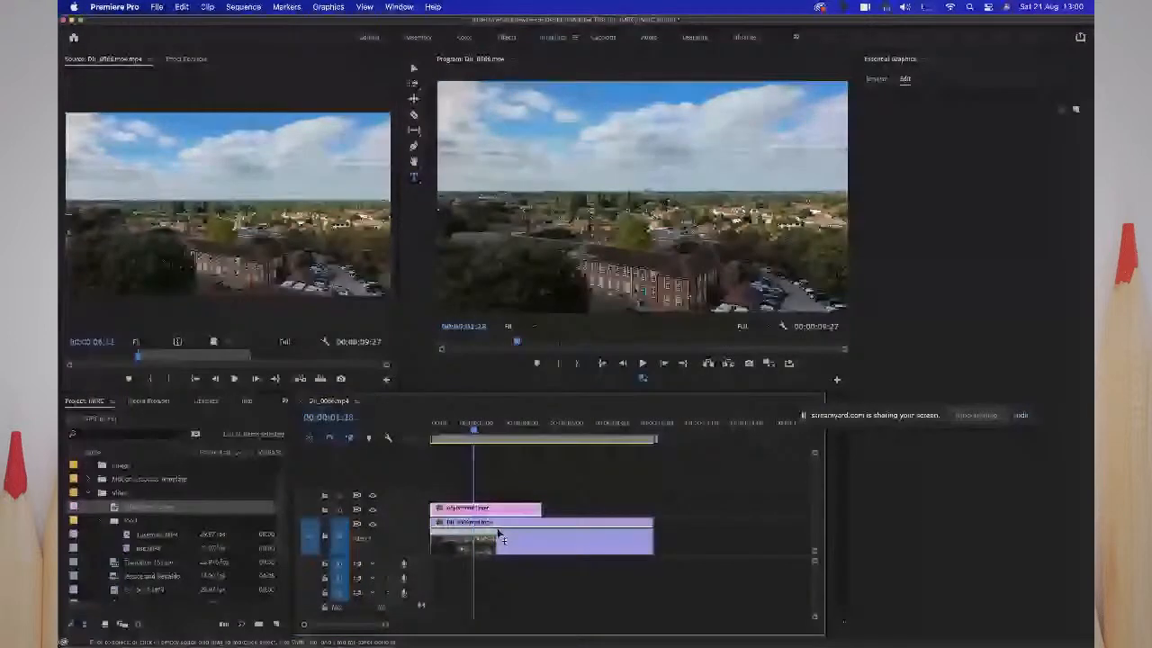
left_click(498, 544)
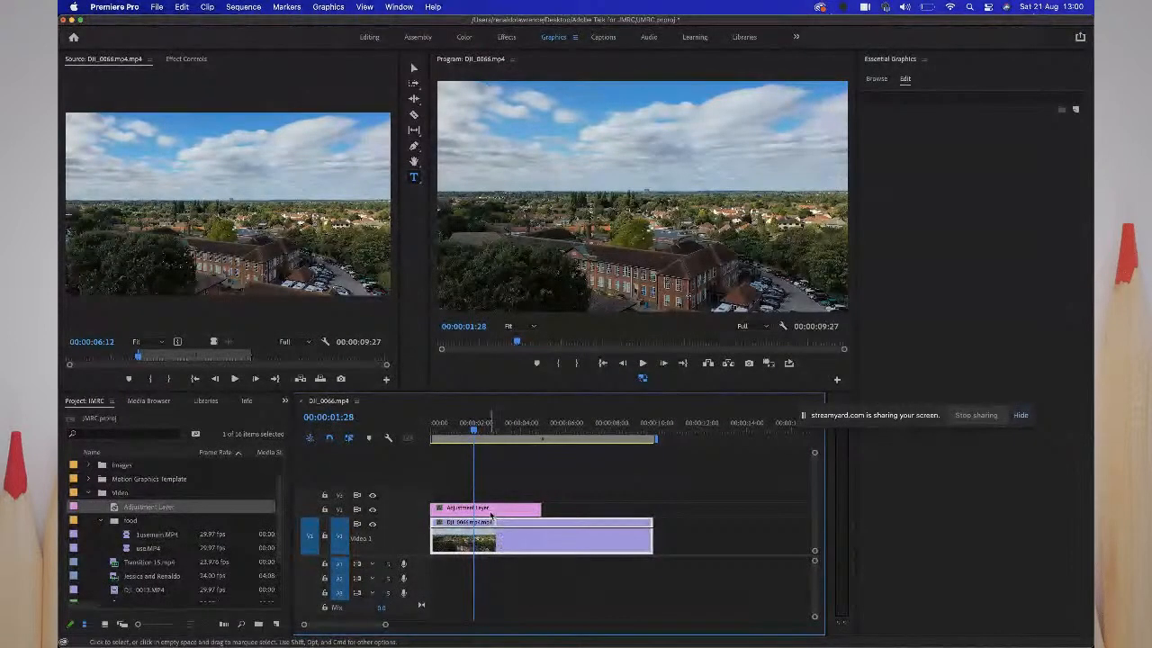
left_click(491, 513)
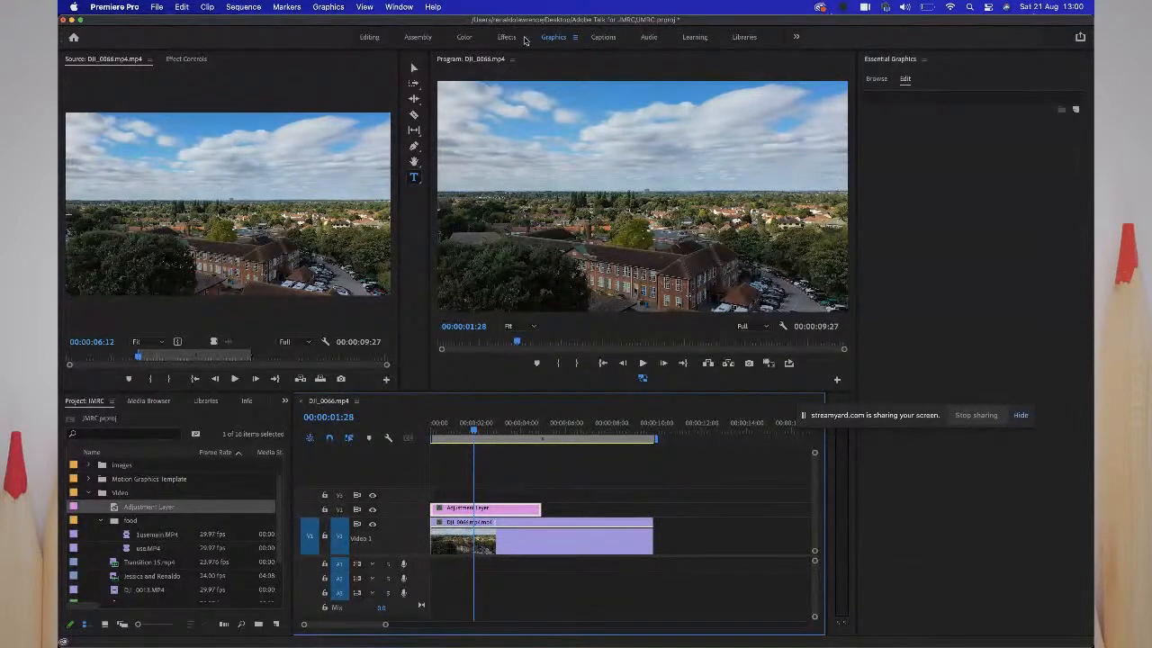
left_click(467, 38)
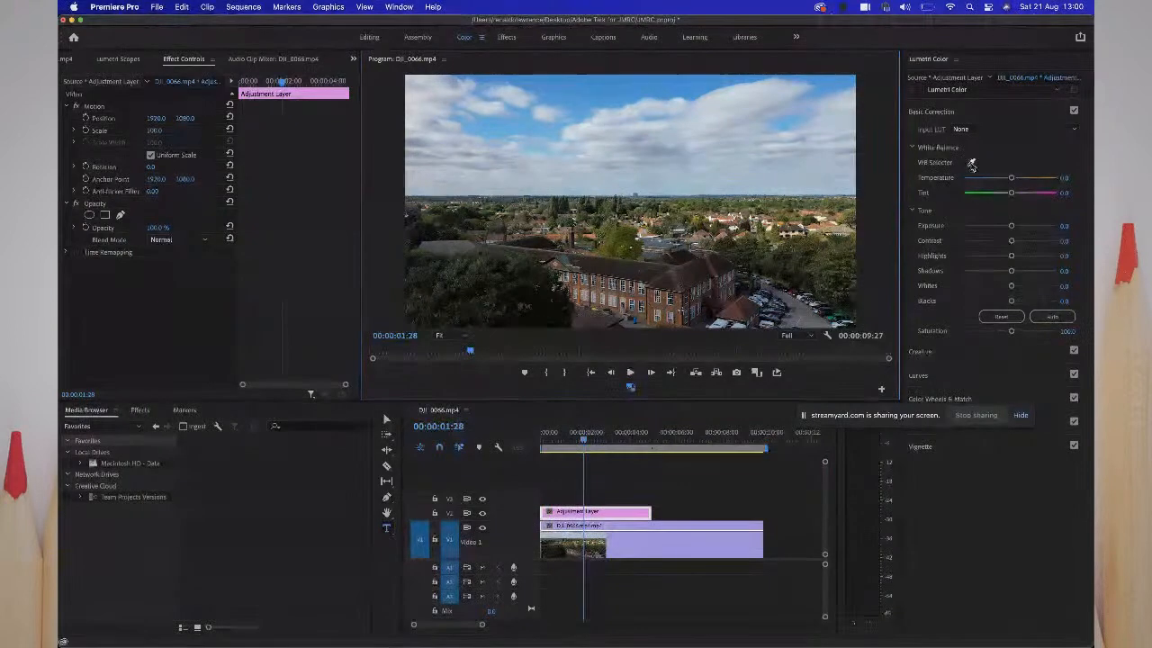
- Try sampling the adjustment layer's white balance from several points in the clouds
left_click(970, 164)
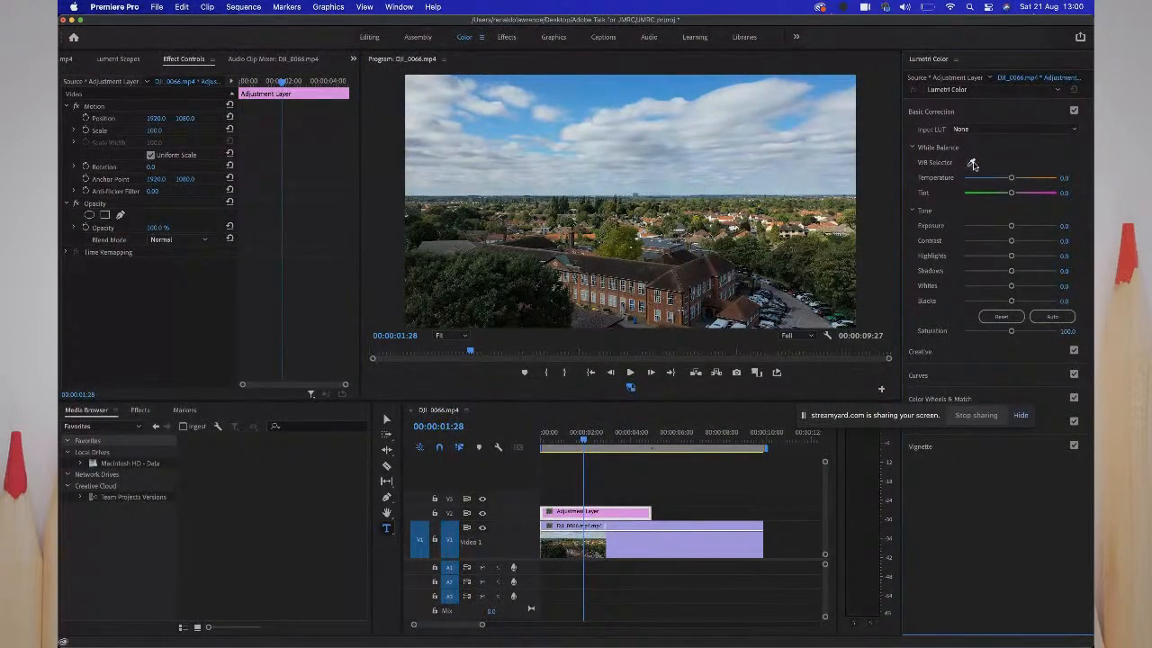
left_click(961, 168)
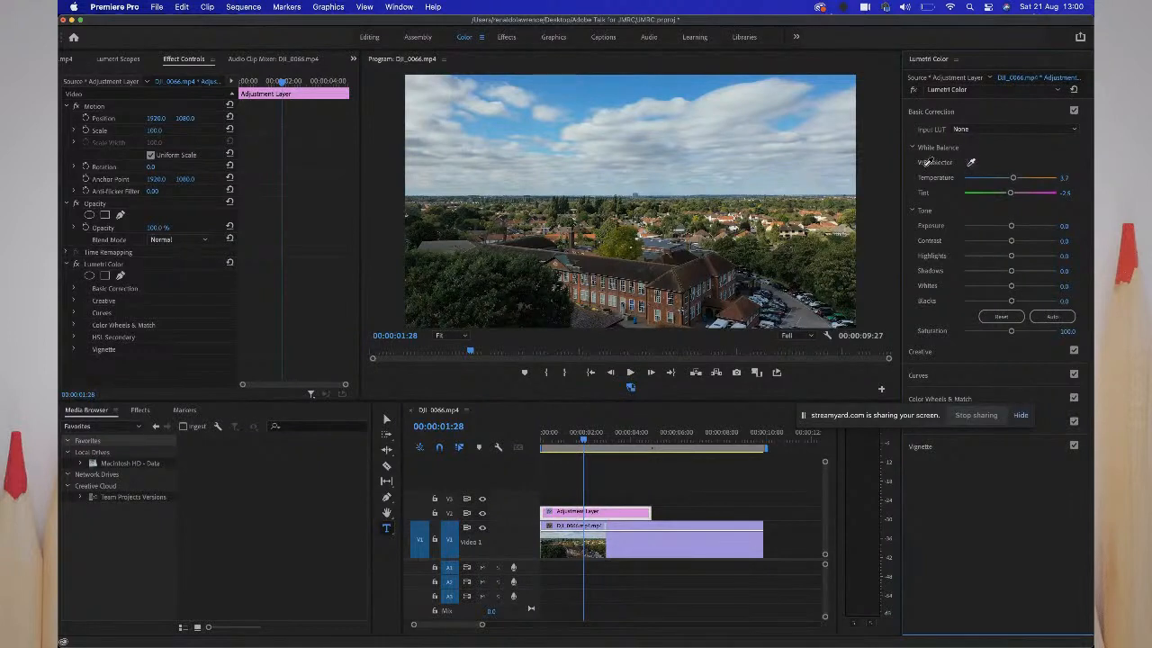
left_click(787, 104)
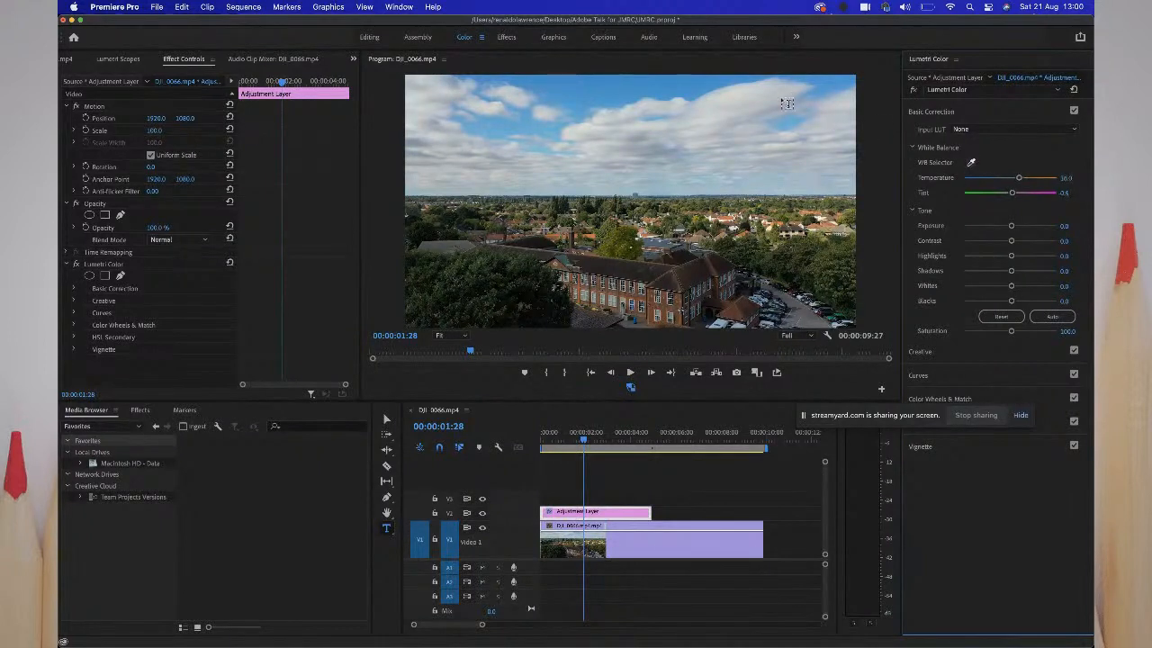
left_click(971, 162)
left_click(733, 118)
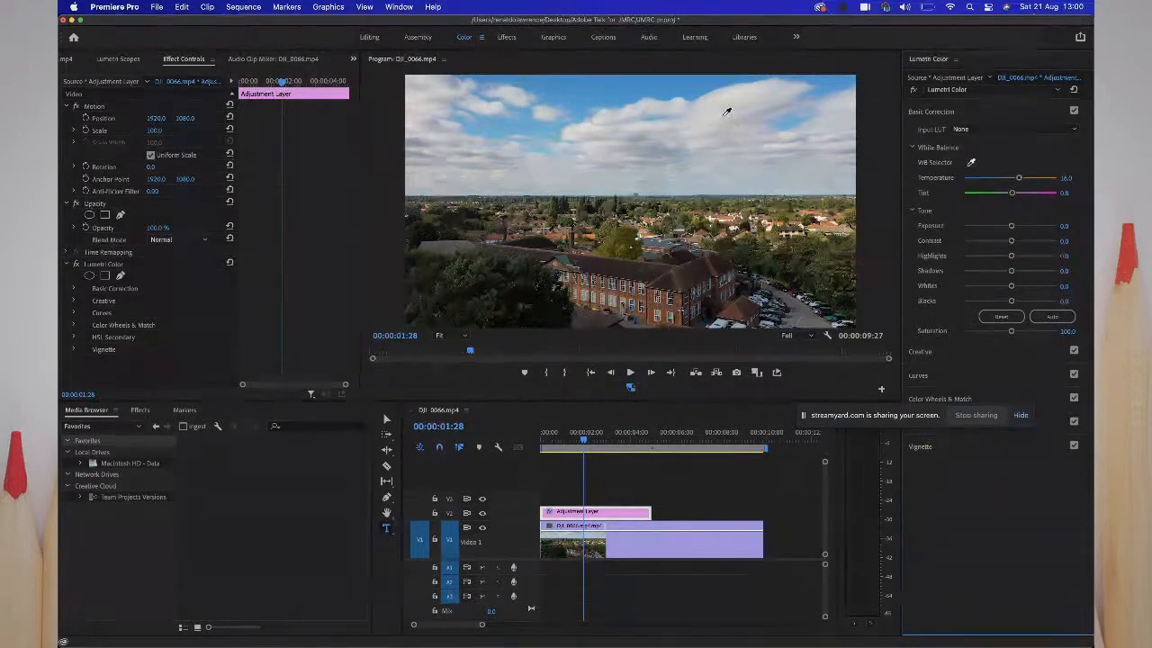
left_click(721, 106)
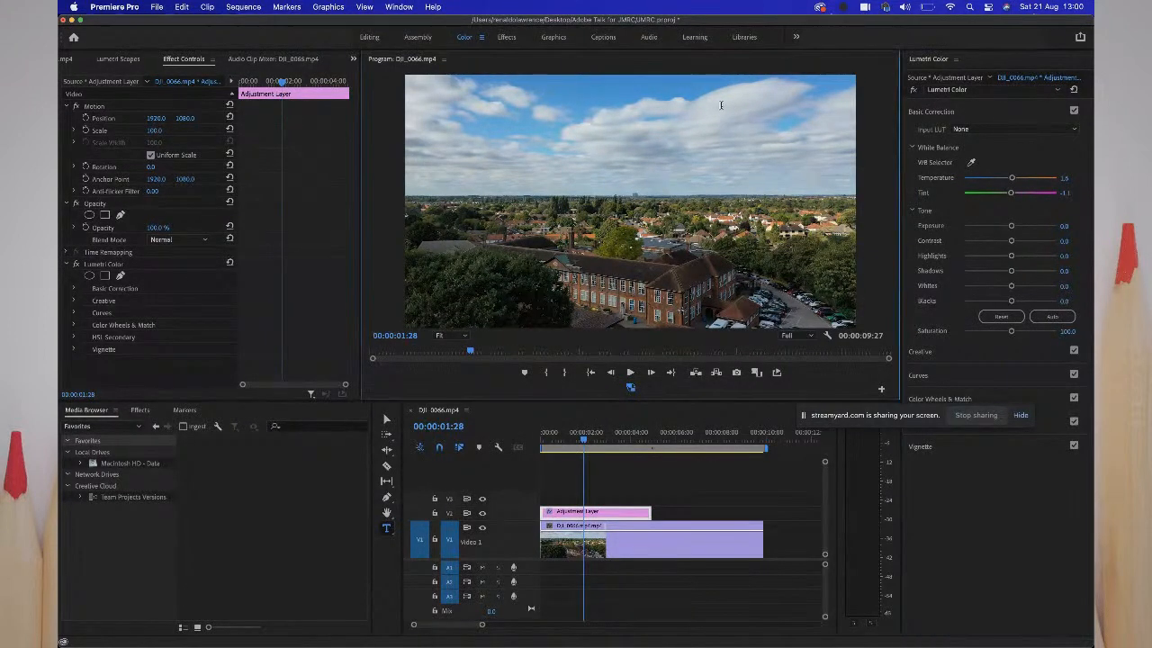
- Delete the stray text graphic from the V3 track
left_click(969, 163)
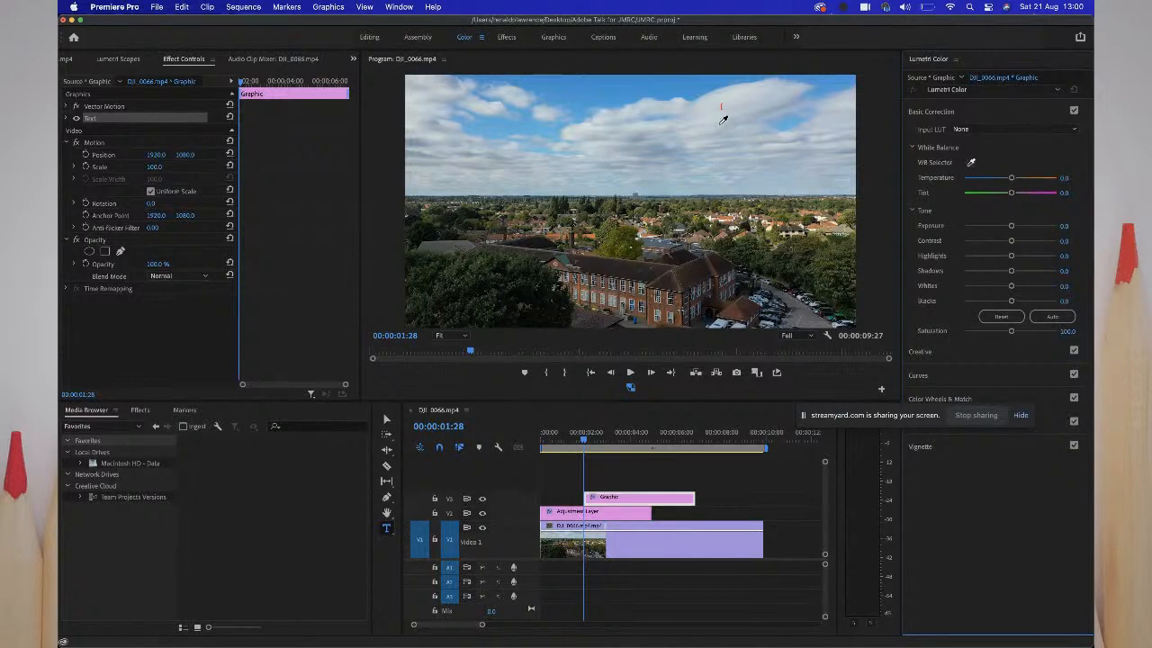
left_click(721, 119)
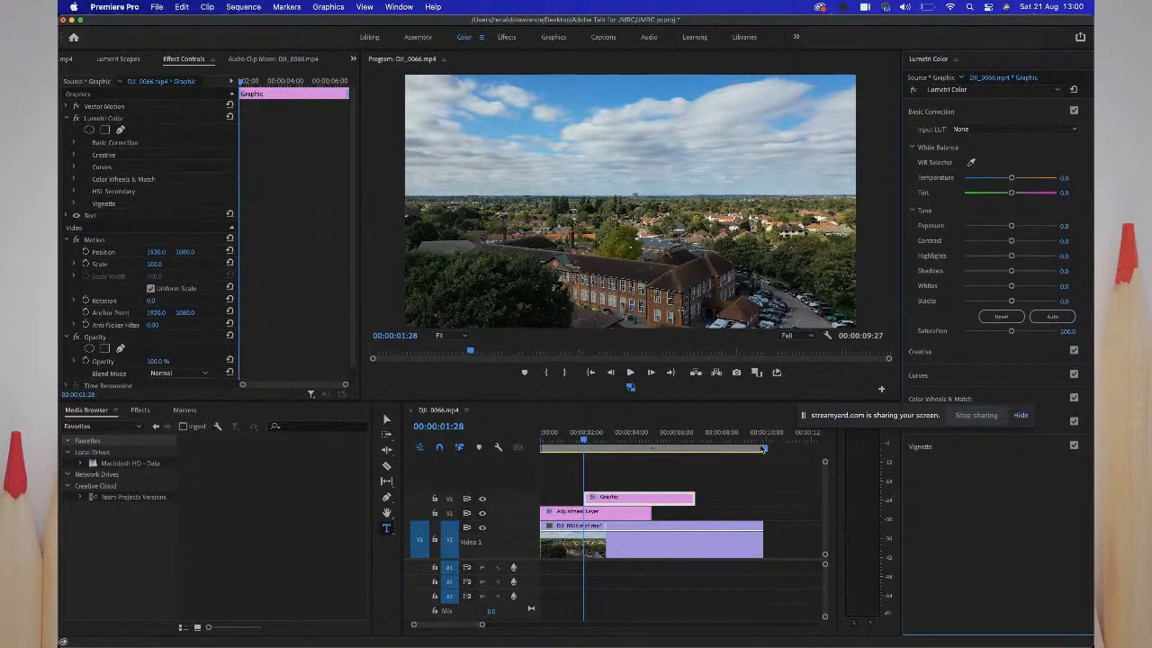
left_click(652, 503)
key("Delete")
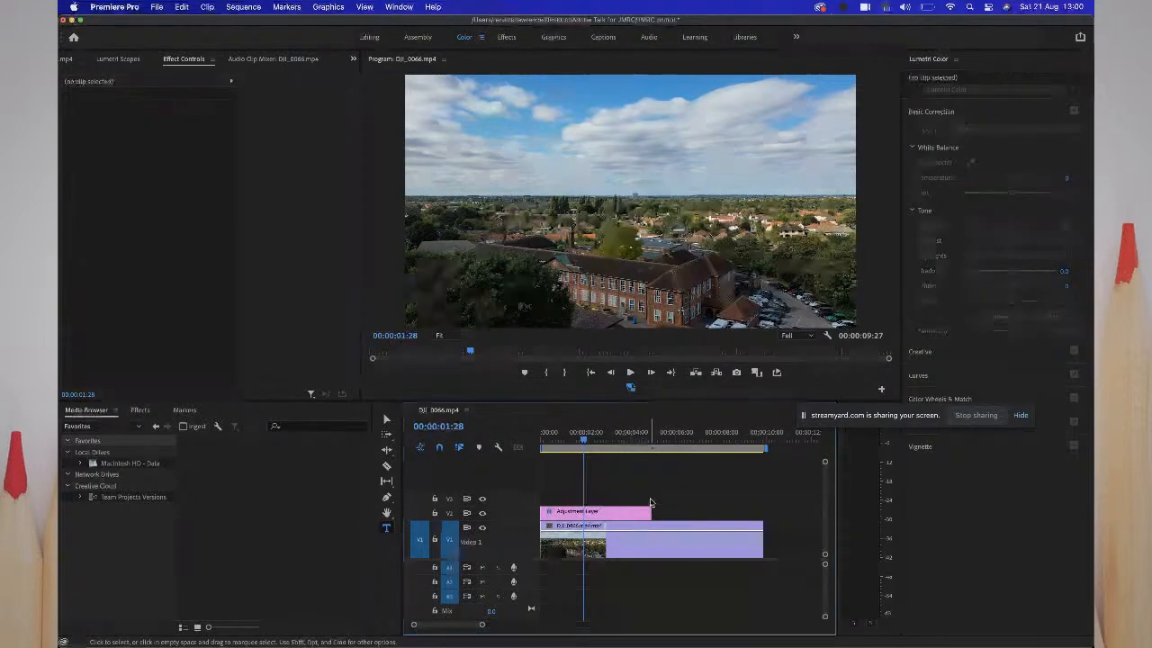
- Reselect the adjustment layer and sample its white balance from the clouds in the picture's upper right
left_click(601, 512)
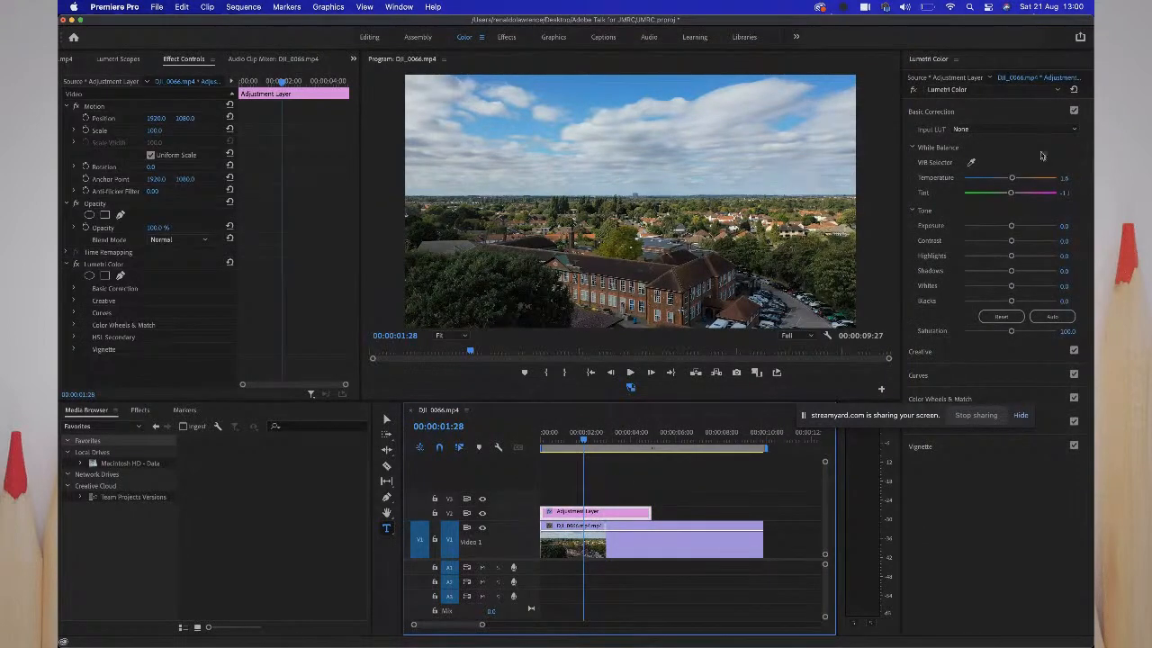
left_click(970, 163)
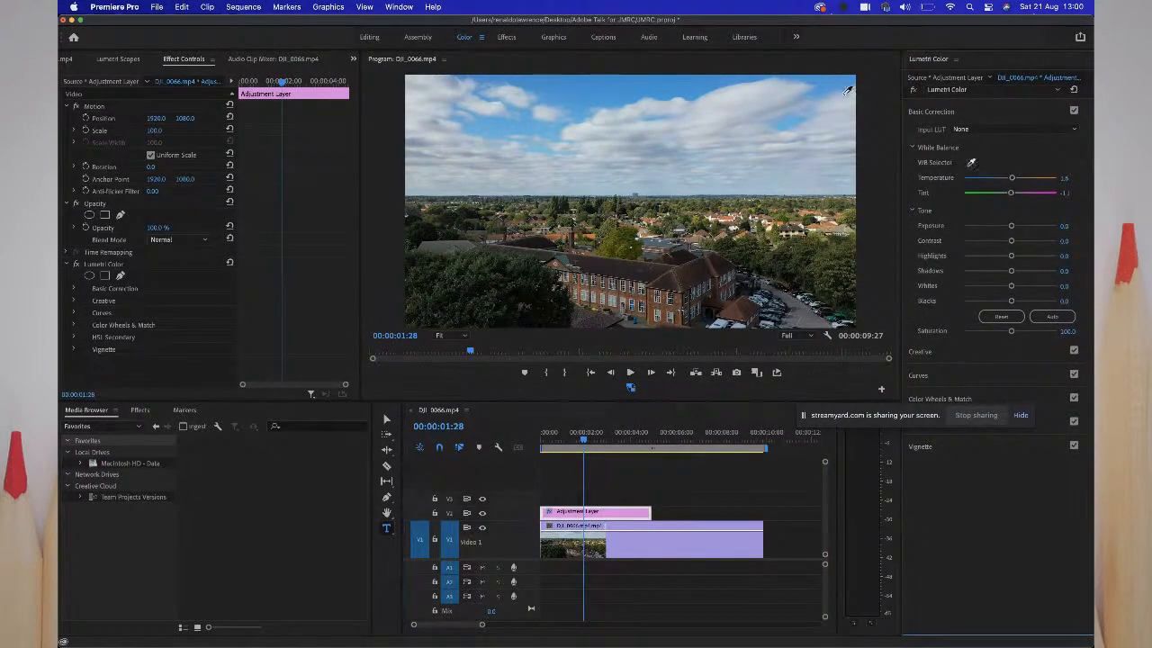
left_click(772, 90)
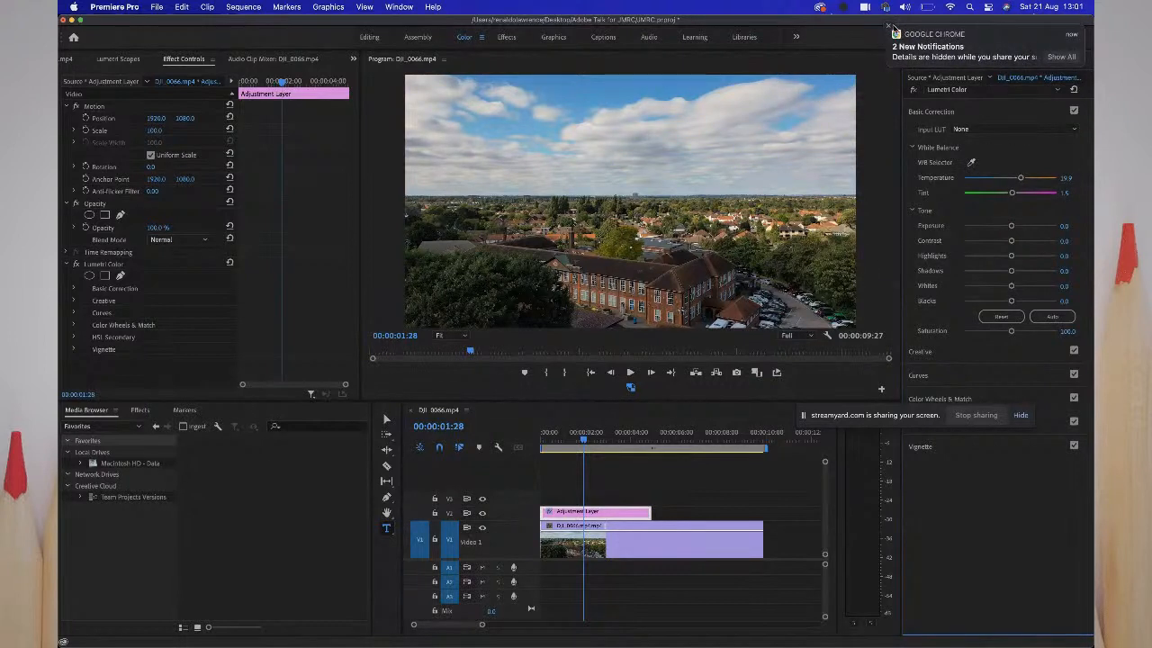
left_click(890, 28)
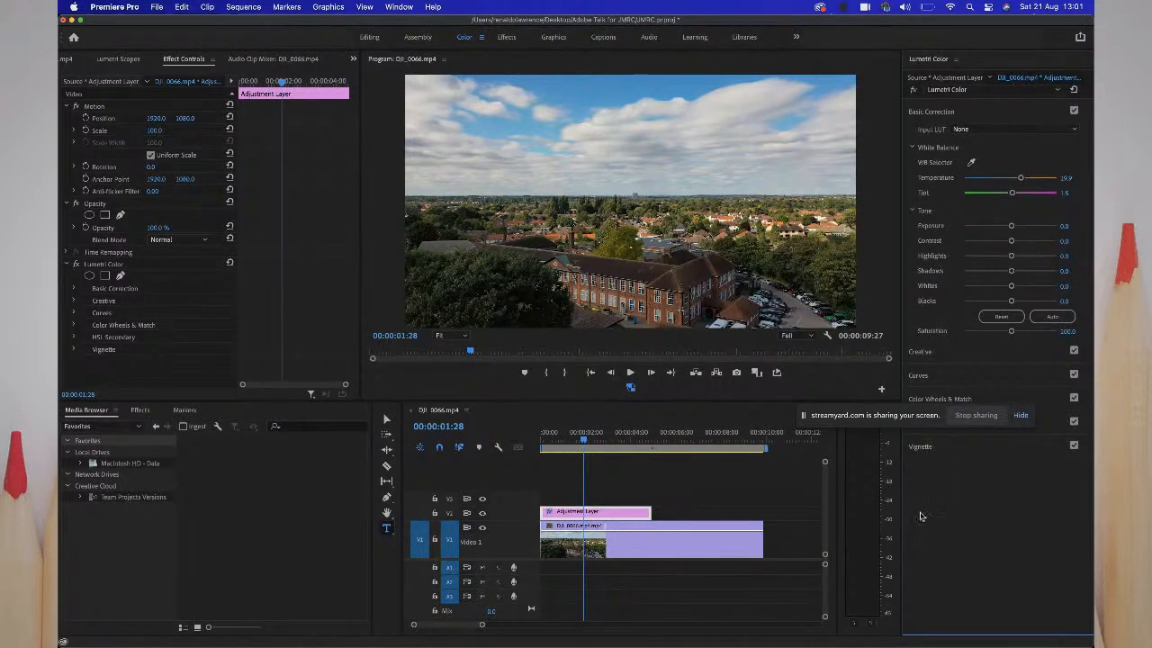
- Apply the FILMIC_deFlat_V2 input LUT to the adjustment layer
left_click(621, 515)
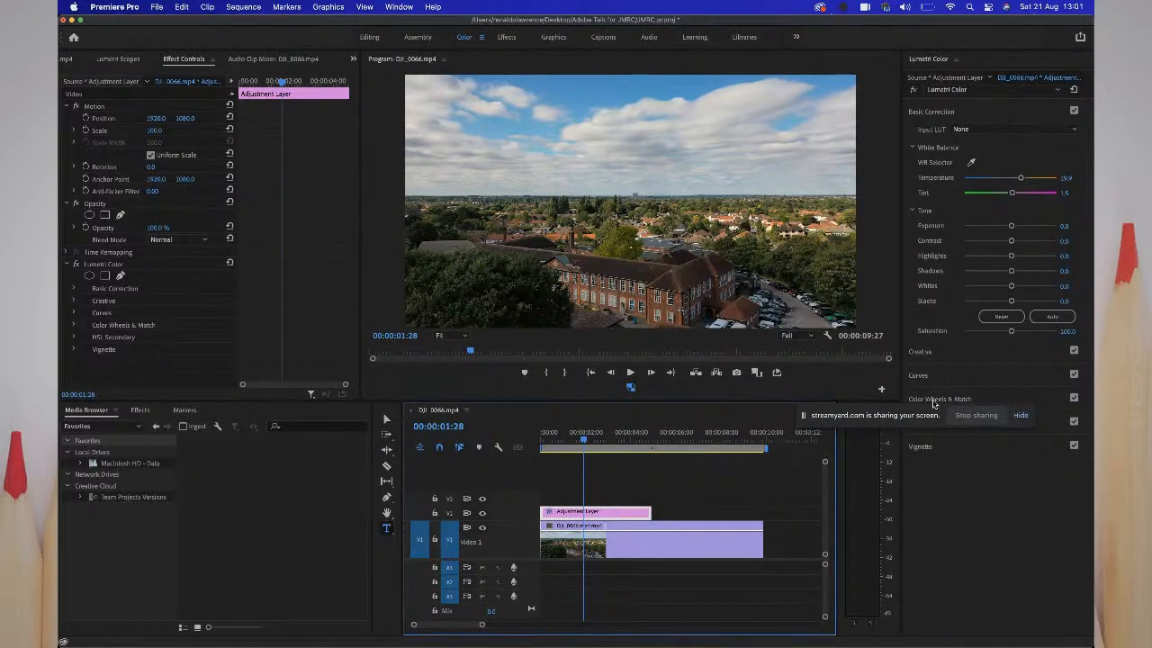
left_click(990, 130)
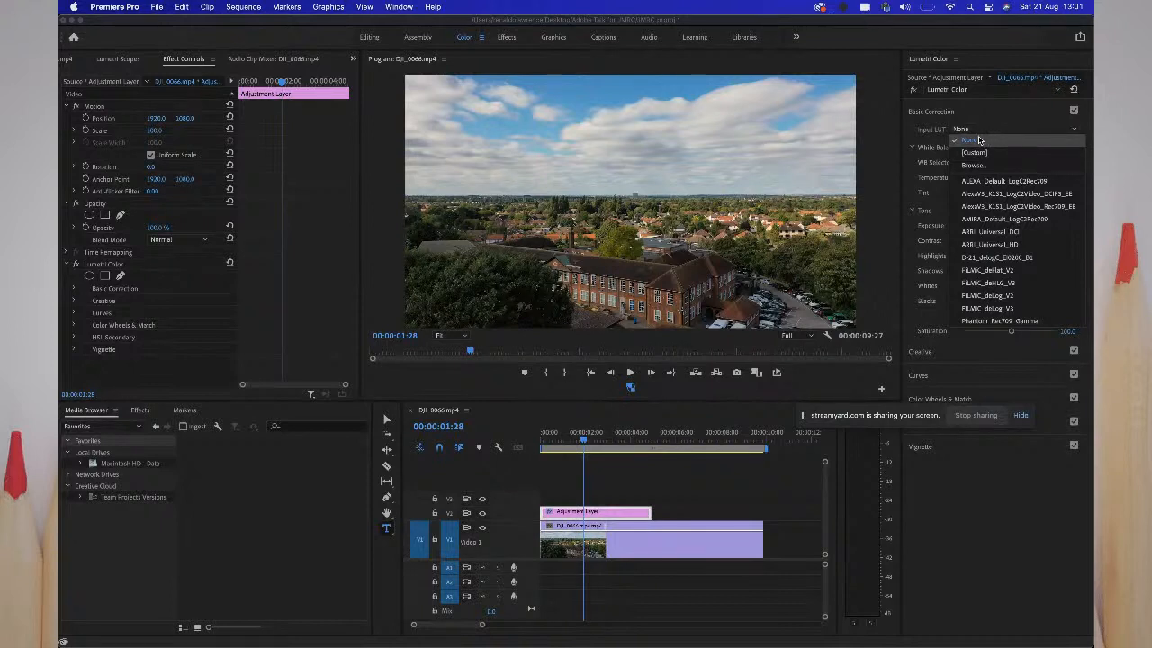
left_click(991, 271)
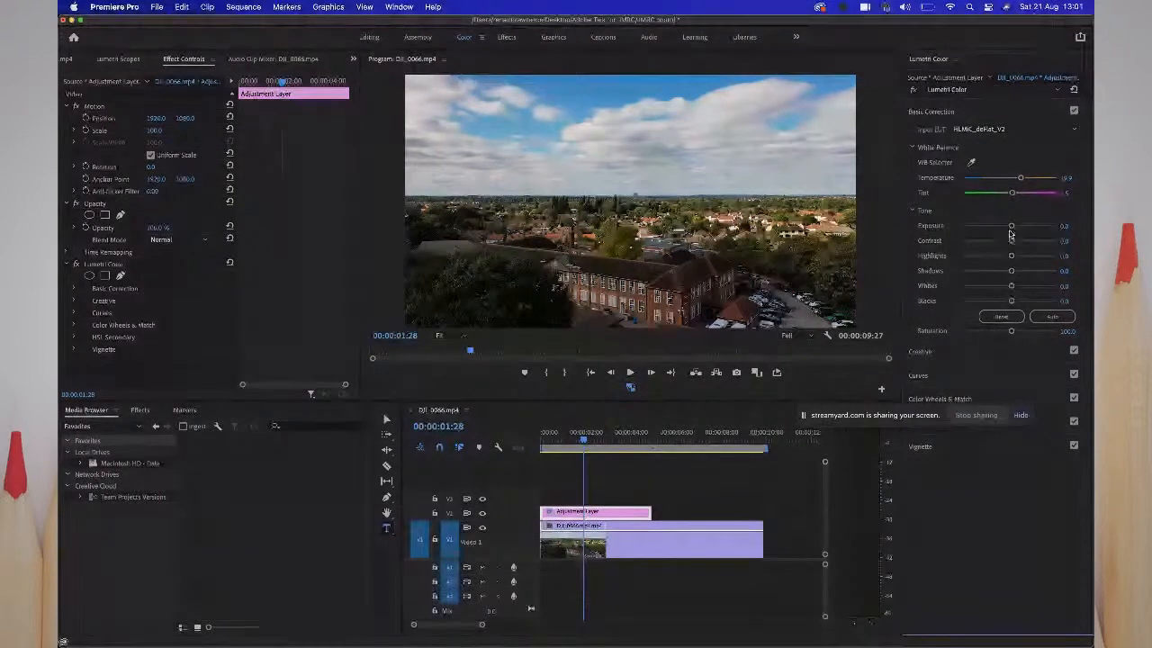
- Set exposure to 1.8, contrast 21.3, highlights 23.7, shadows -7.5, whites -5.0 and blacks -17.5 on the adjustment layer
mouse_move(1011, 228)
left_mouse_down()
mouse_move(1026, 228)
mouse_move(1015, 243)
left_mouse_up()
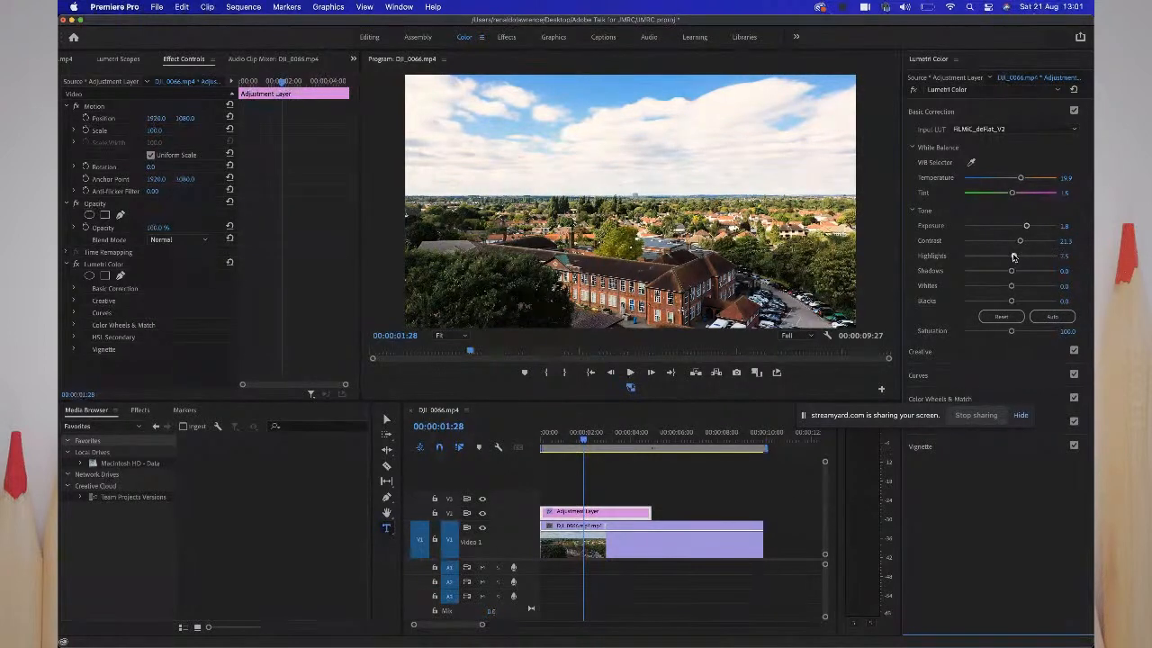
left_click_drag(1012, 258, 1002, 303)
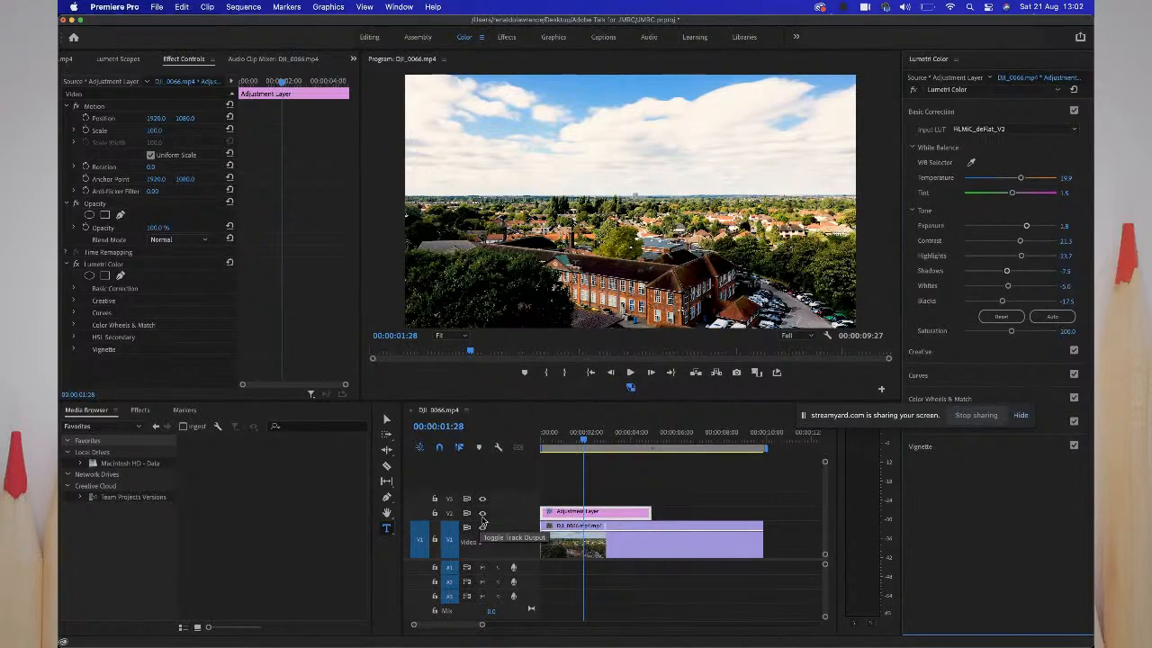
- Toggle the V2 track output repeatedly to compare the drone shot with and without the grade
left_click(483, 516)
left_click(483, 516)
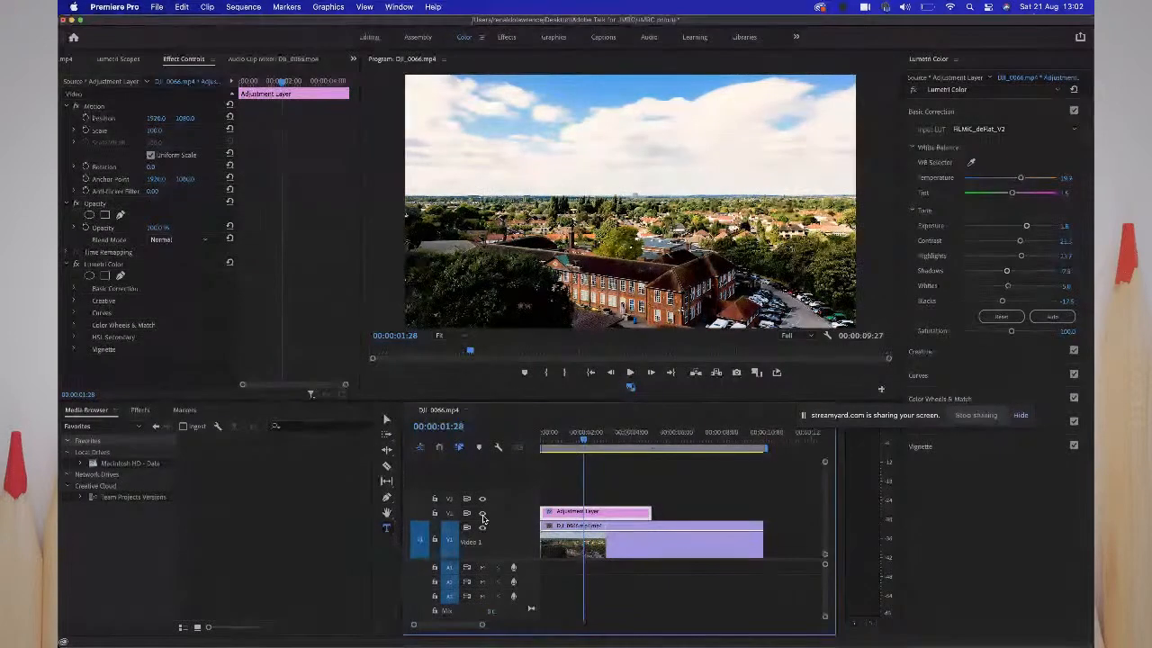
left_click(483, 516)
left_click(483, 516)
left_click(483, 516)
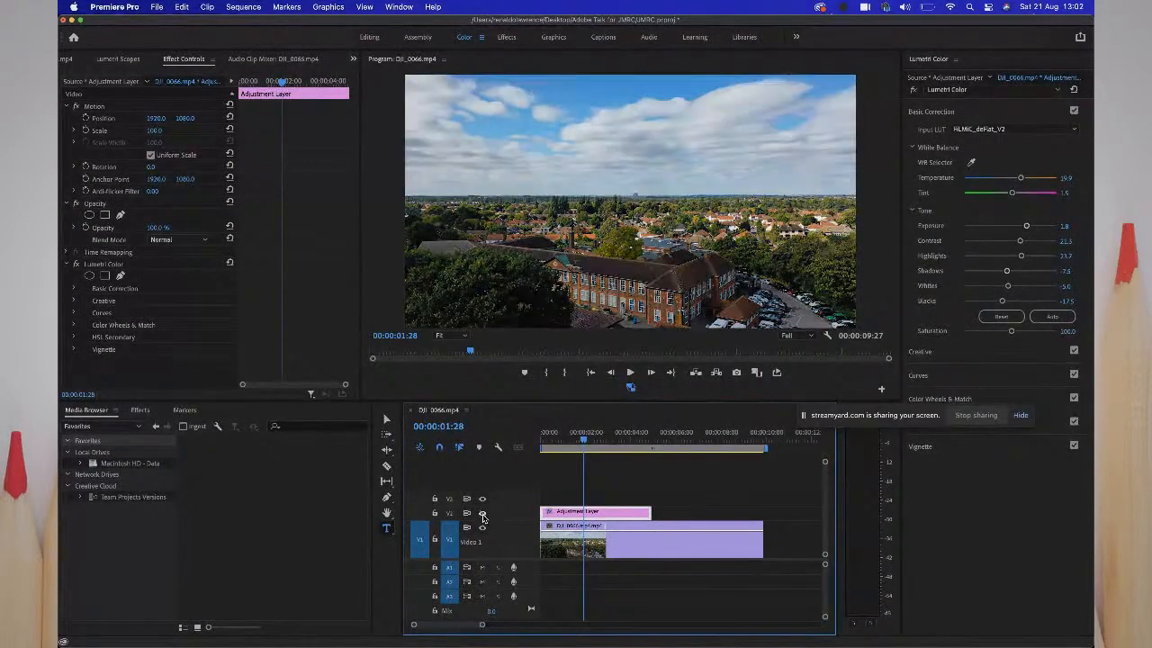
left_click(483, 516)
left_click(483, 516)
left_click(483, 516)
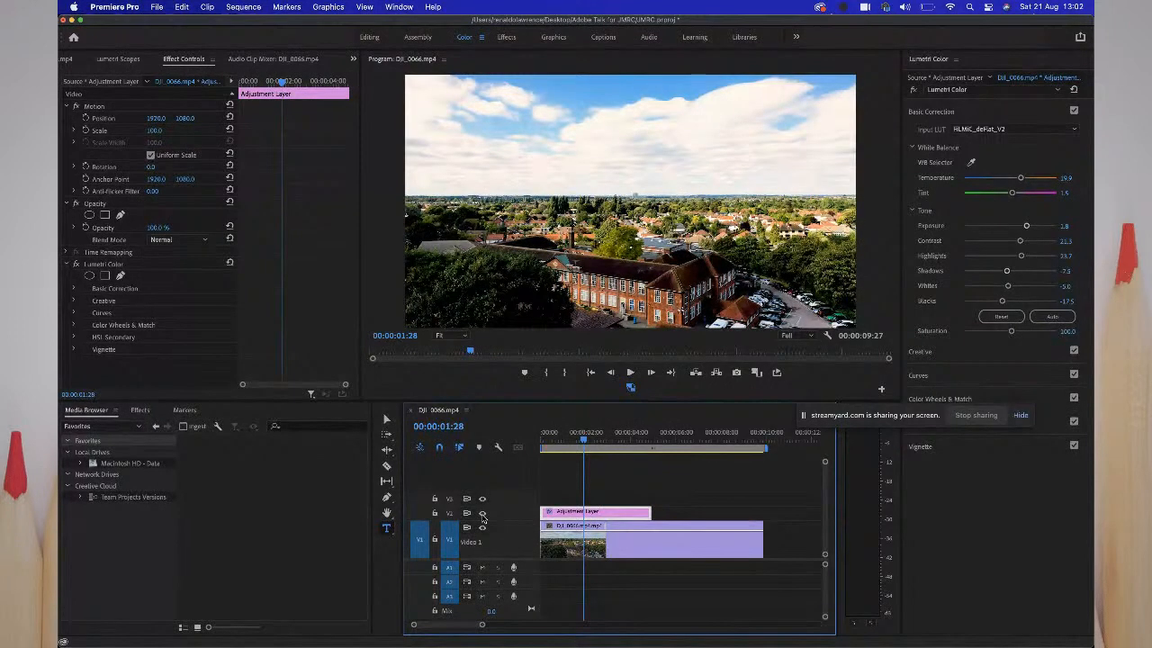
- Set the adjustment layer's saturation to 97.5 and collapse the Basic Correction settings
left_click(1010, 332)
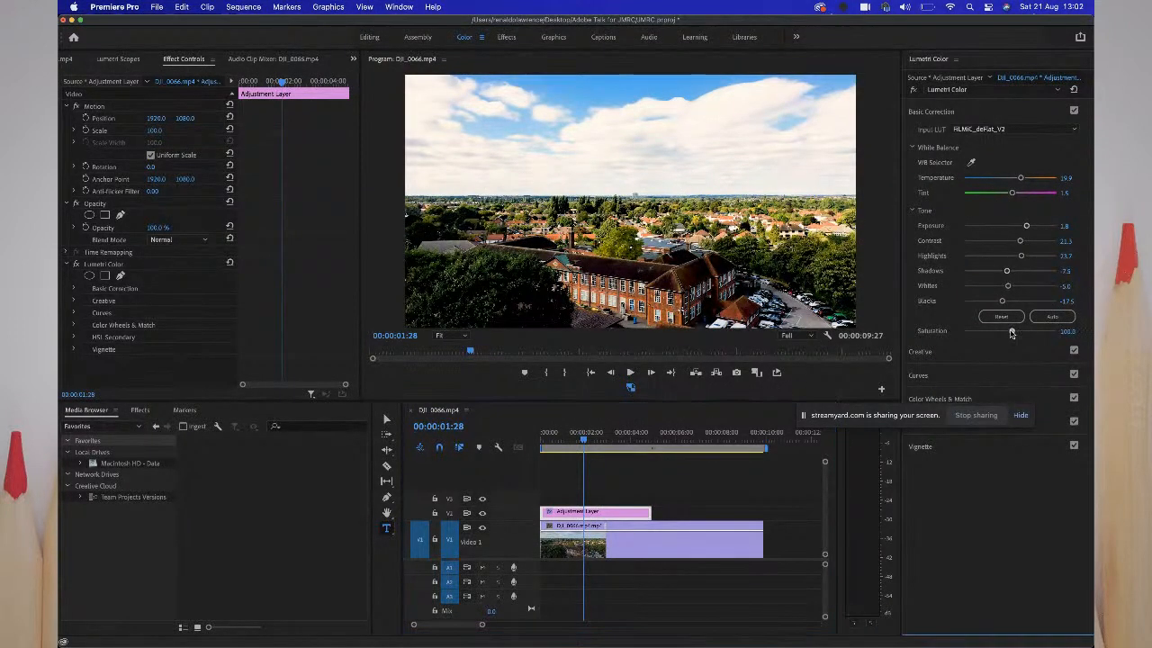
left_click(1009, 332)
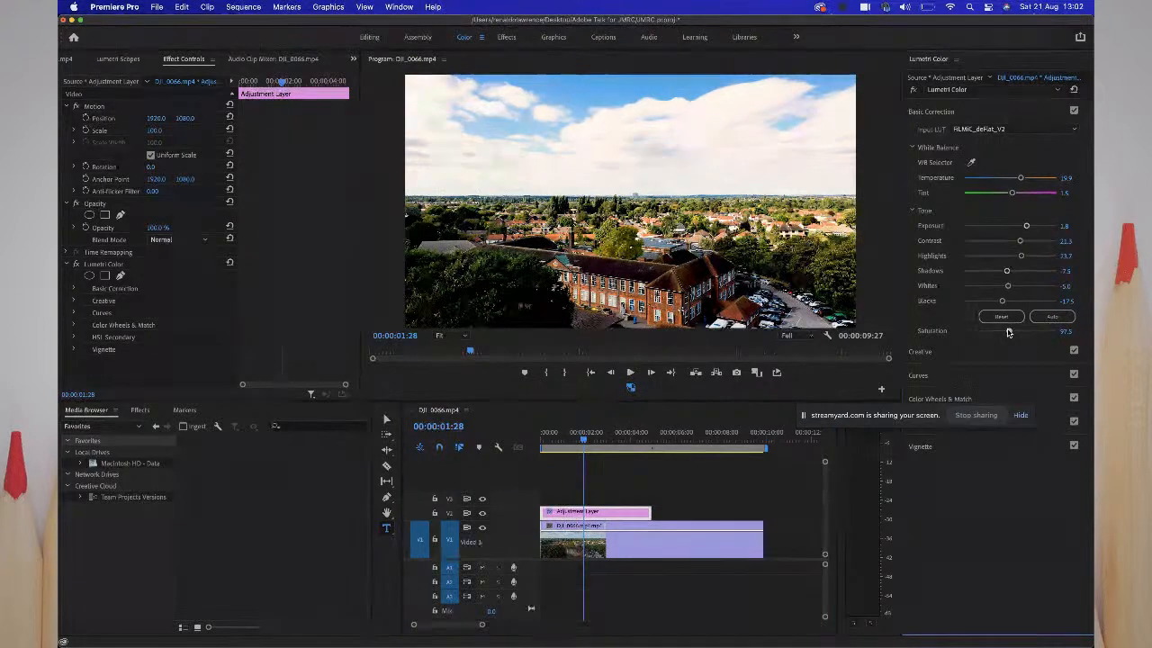
left_click(930, 115)
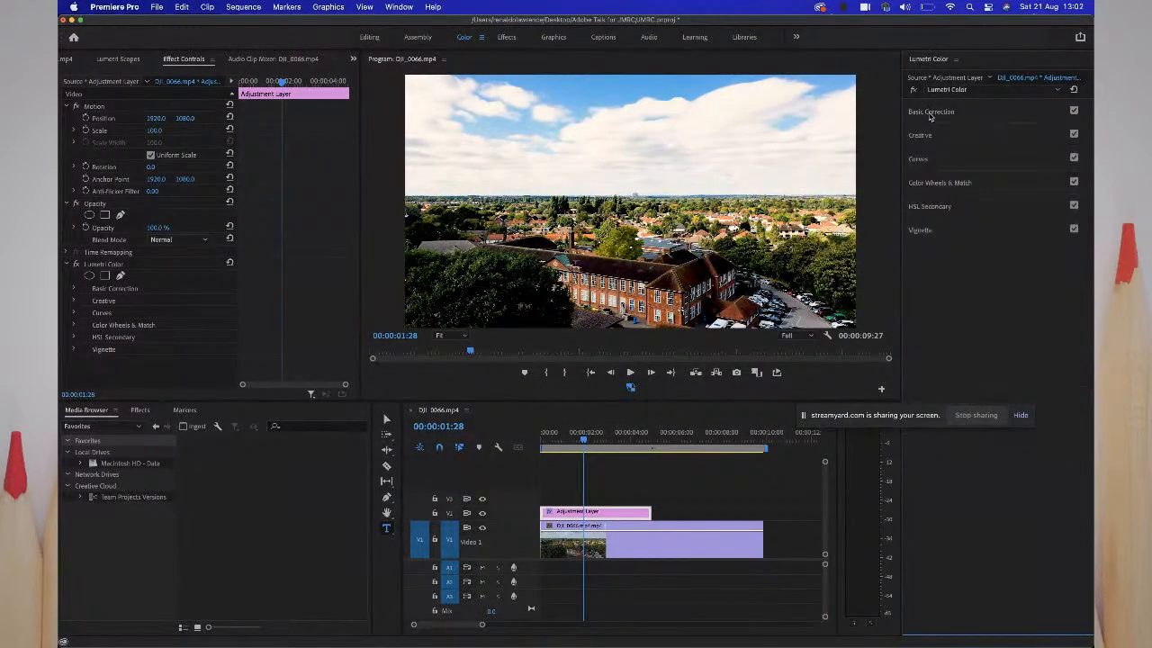
- Open the adjustment layer's HSL Secondary settings and raise the denoise refinement to about 32
left_click(926, 207)
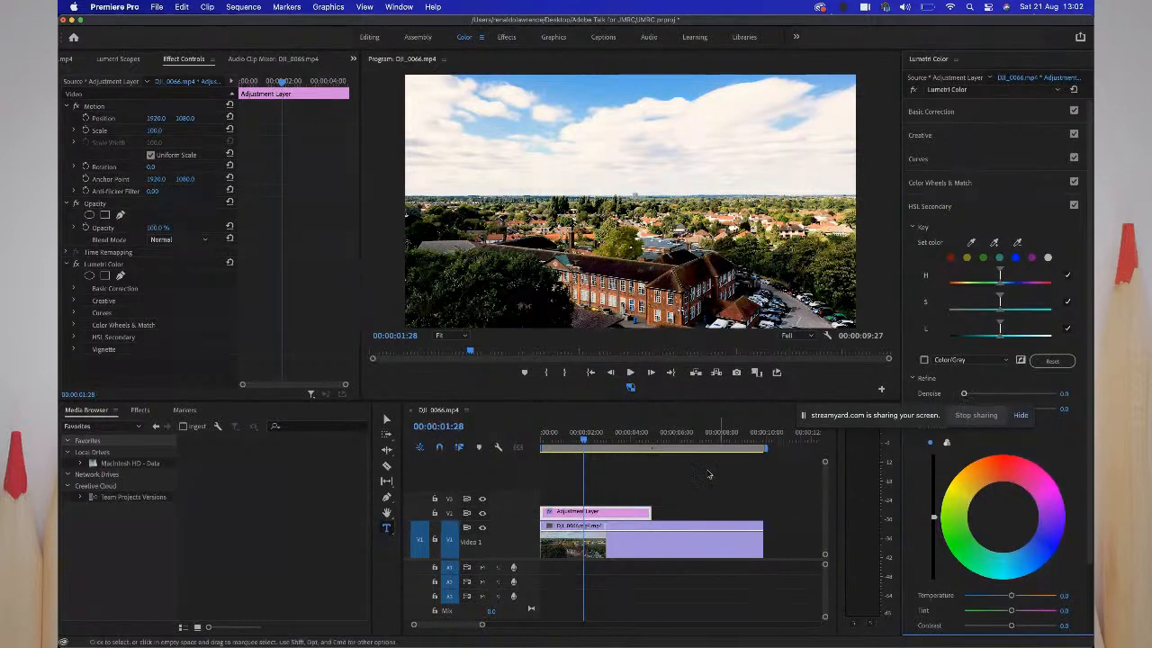
left_click(637, 424)
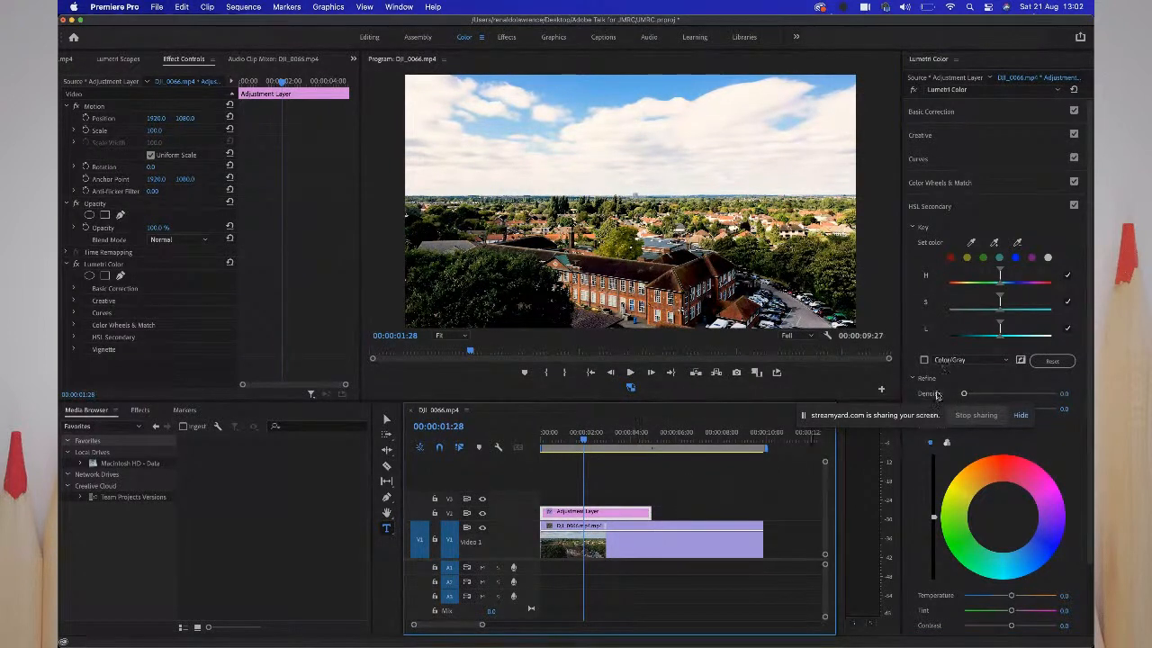
left_click(964, 395)
left_click_drag(963, 395, 993, 396)
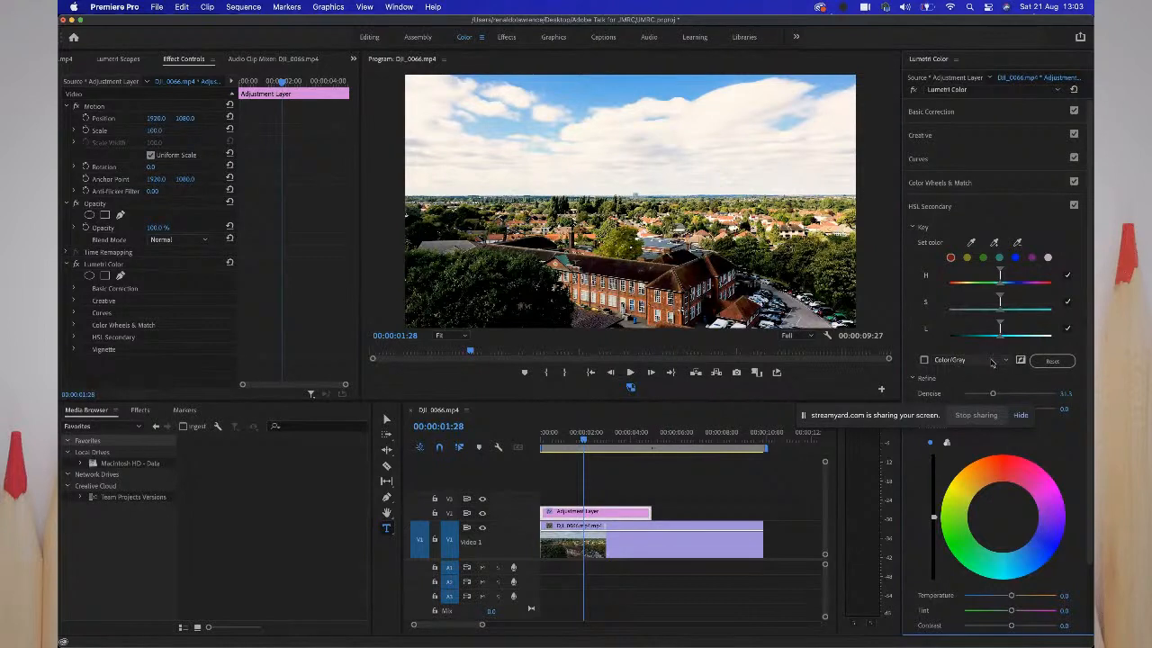
- Collapse HSL Secondary and return to Basic Correction to review the automatic tone option
left_click(936, 209)
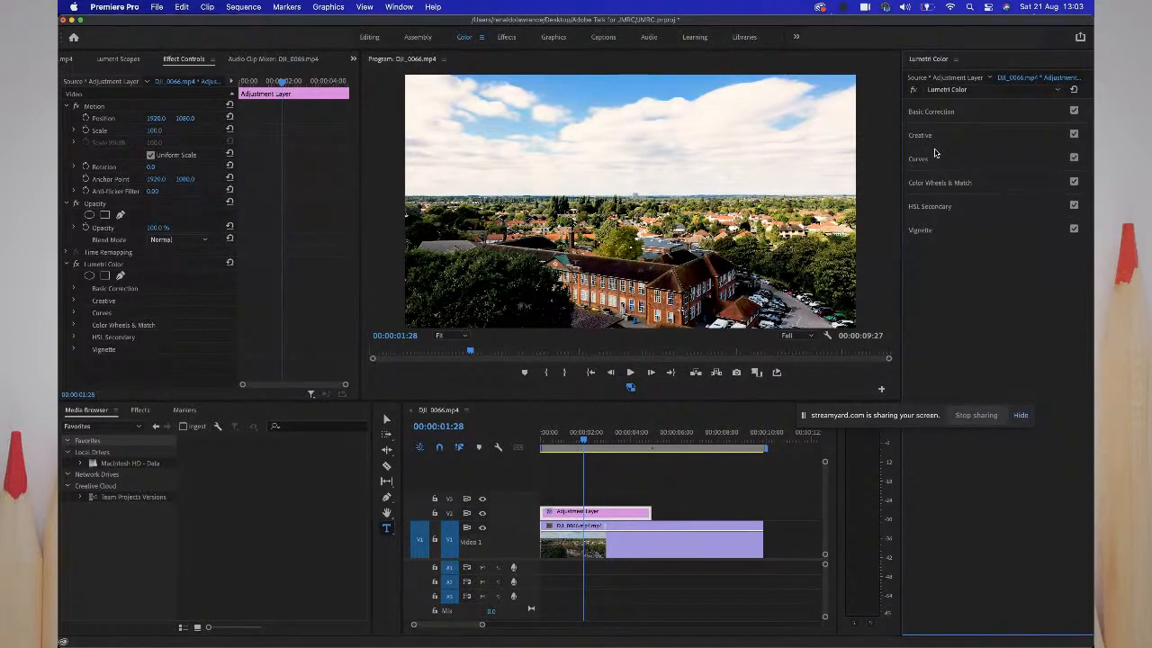
left_click(940, 113)
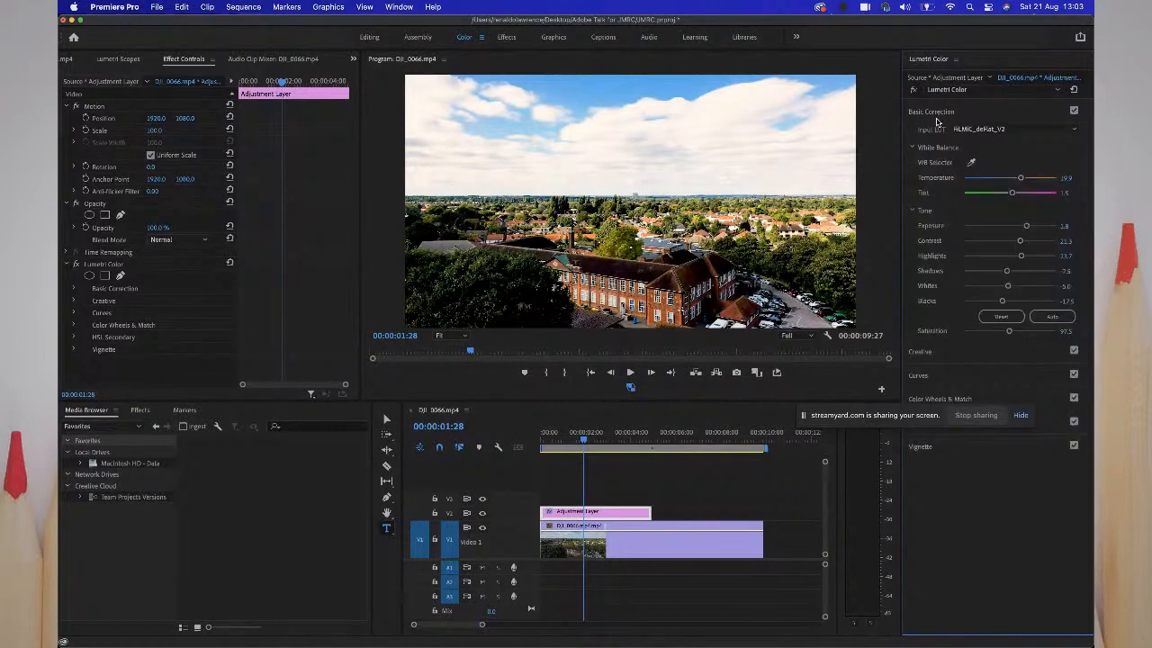
left_click(1050, 317)
- Switch to the Editing workspace and load 1usemain.MP4 from the Video bin's food folder into the Source monitor
left_click(370, 37)
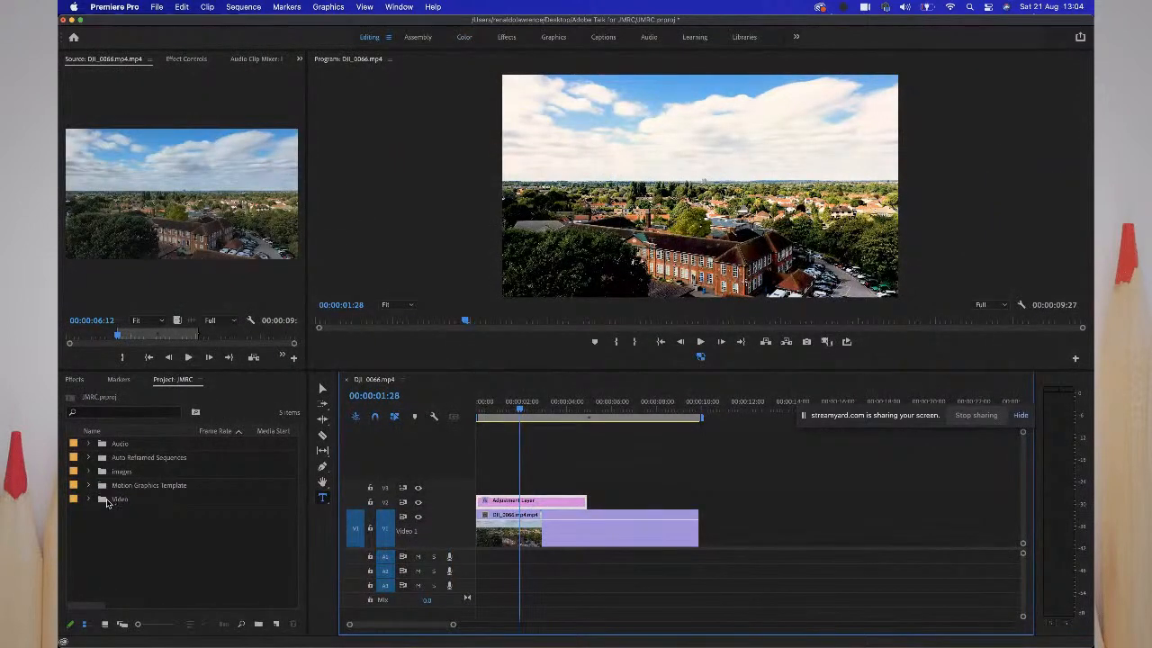
left_click(89, 500)
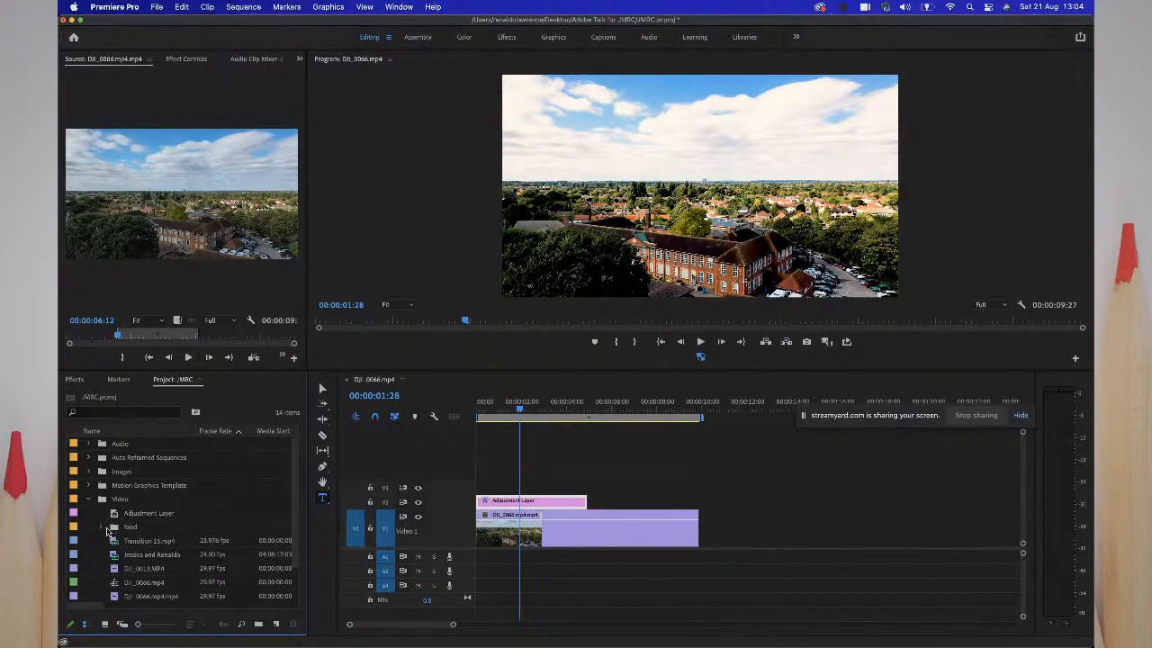
left_click(101, 526)
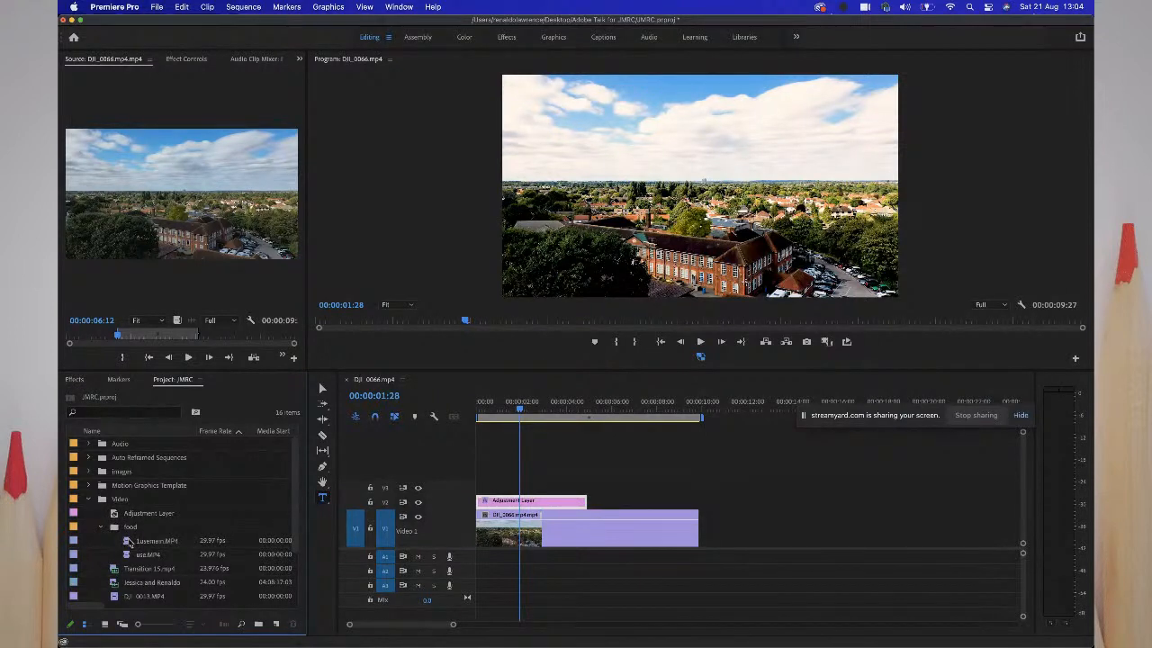
double_click(129, 541)
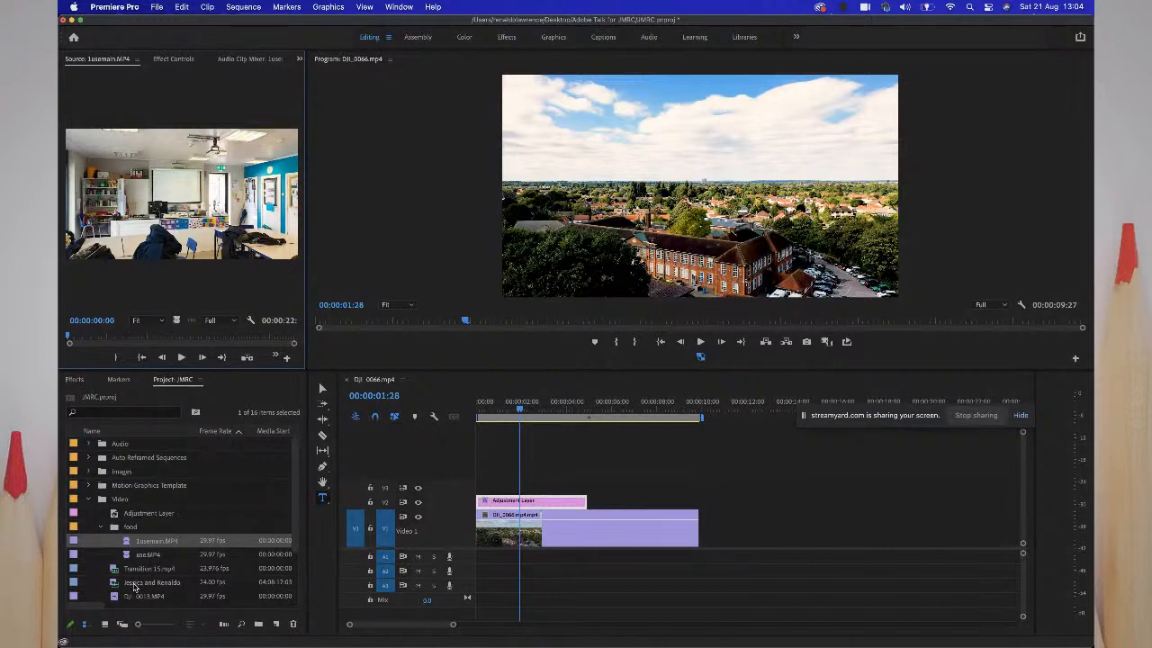
- Load DJI_0013.MP4 into the Source monitor and mark a range from 00:00:06:14 to about 16 seconds
scroll(134, 587, "down", 1)
double_click(116, 568)
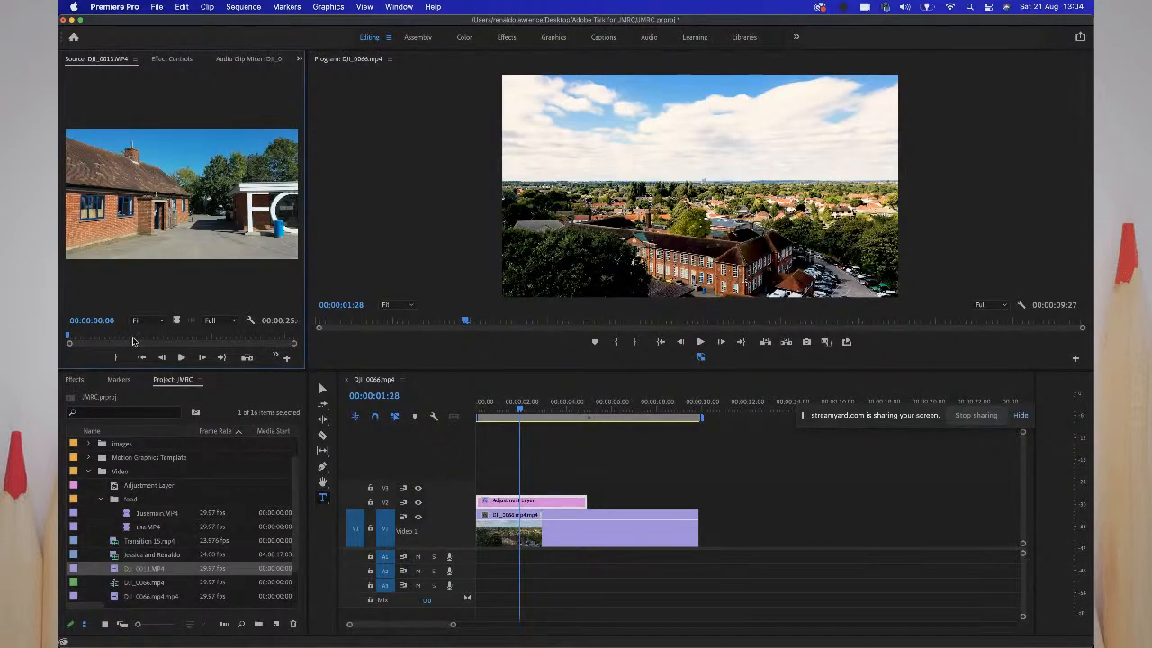
left_click_drag(69, 339, 127, 341)
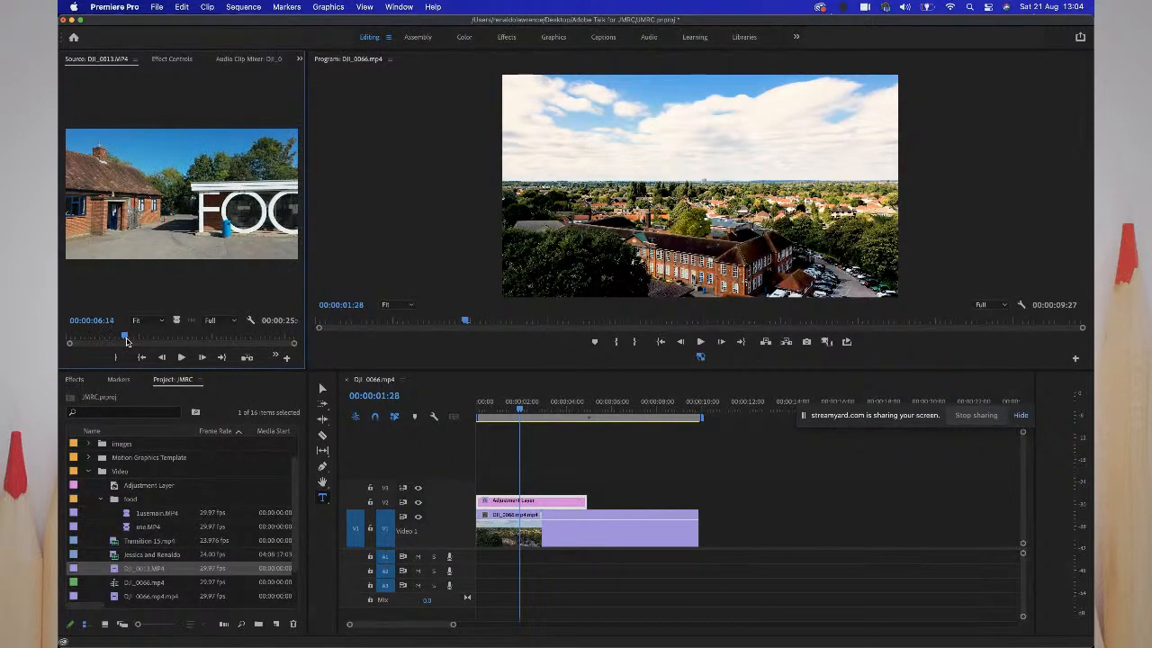
key("i")
key("space")
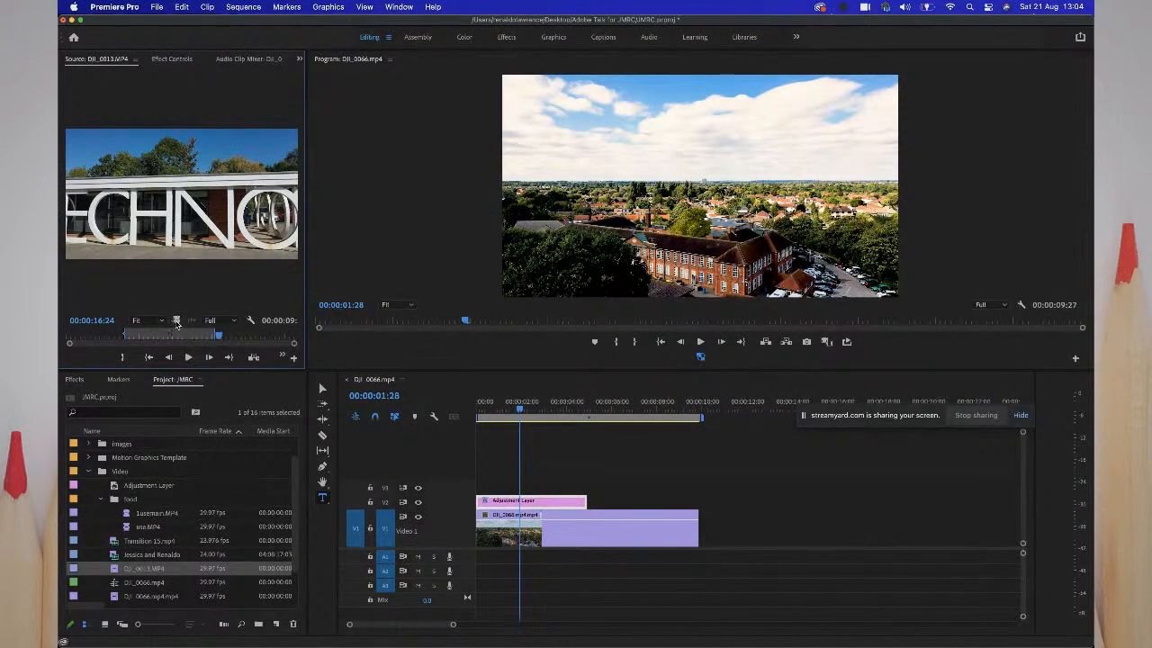
- Place only the video of DJI_0013.MP4 on V3 at the sequence start beneath the adjustment layer on V4, and scrub through it
left_click_drag(177, 320, 508, 477)
left_click_drag(587, 490, 544, 490)
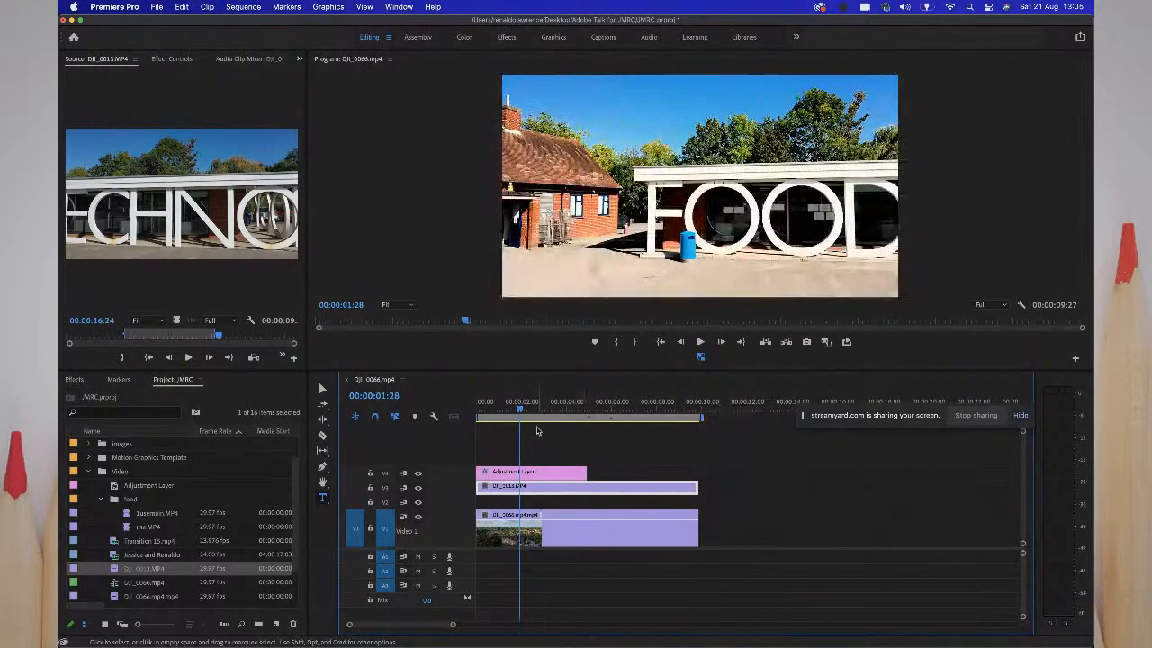
mouse_move(520, 411)
left_mouse_down()
mouse_move(570, 411)
mouse_move(505, 411)
left_mouse_up()
left_click(530, 412)
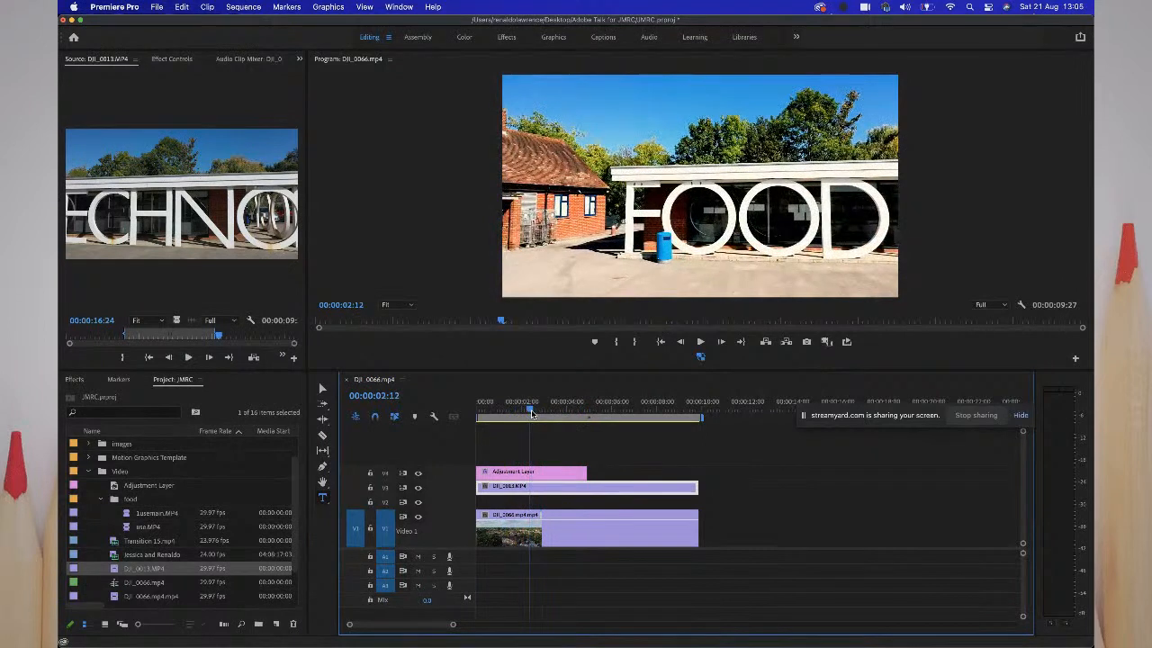
- Move the DJI_0013.MP4 clip to V2 so it starts at about 00:00:02:11, and preview it under the grade
key("Left")
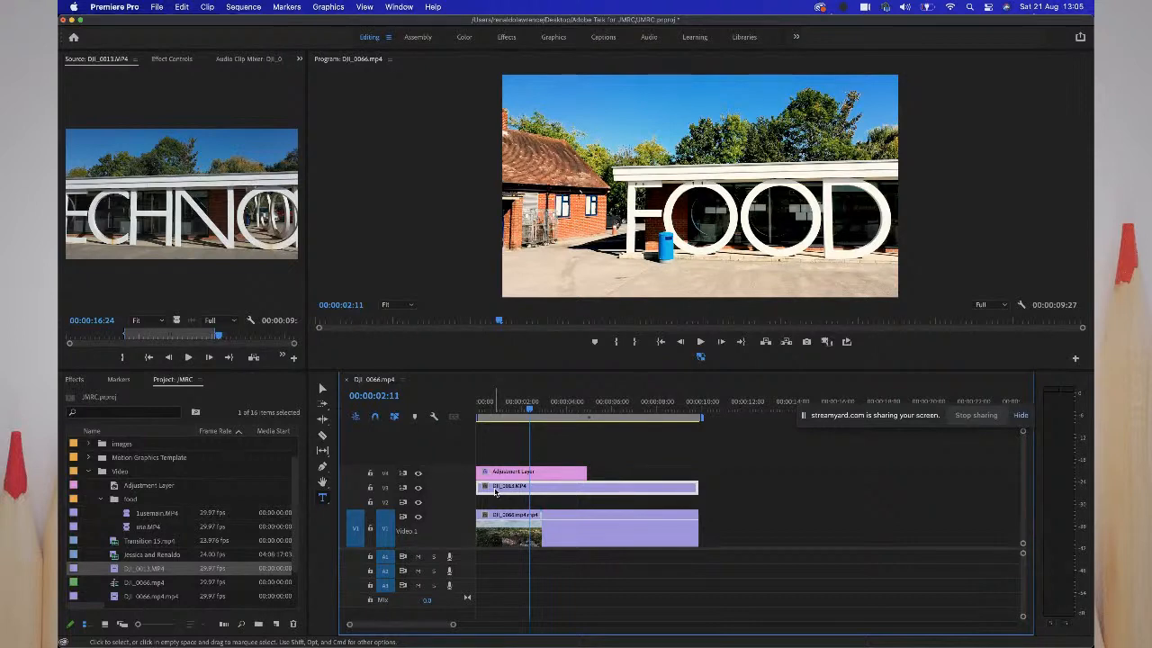
left_click_drag(497, 490, 552, 507)
mouse_move(529, 412)
left_mouse_down()
mouse_move(564, 420)
mouse_move(536, 417)
left_mouse_up()
key("space")
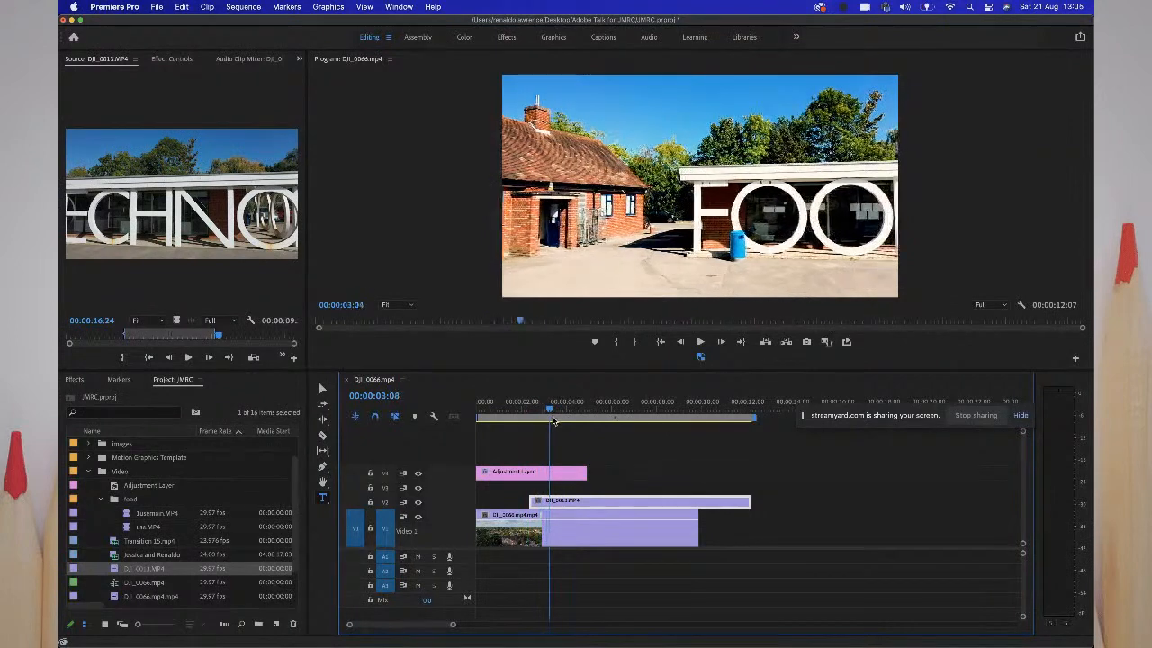
- Split the adjustment layer at 00:00:02:12, where the DJI_0013.MP4 clip starts, and delete its second part
left_click(531, 418)
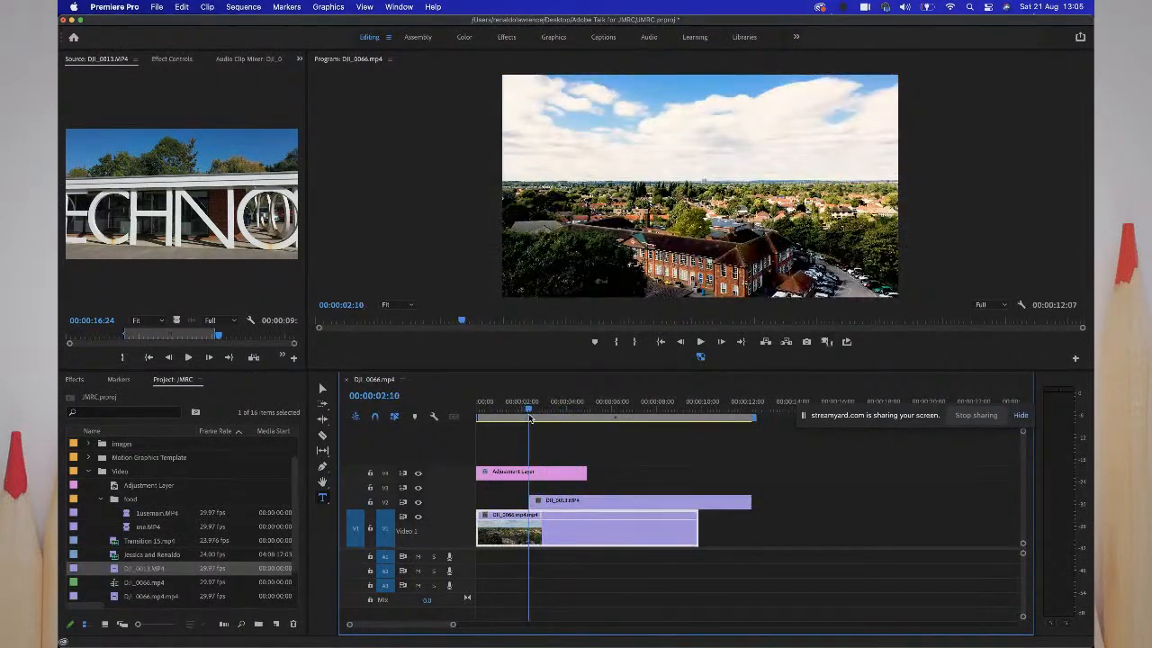
key("Right")
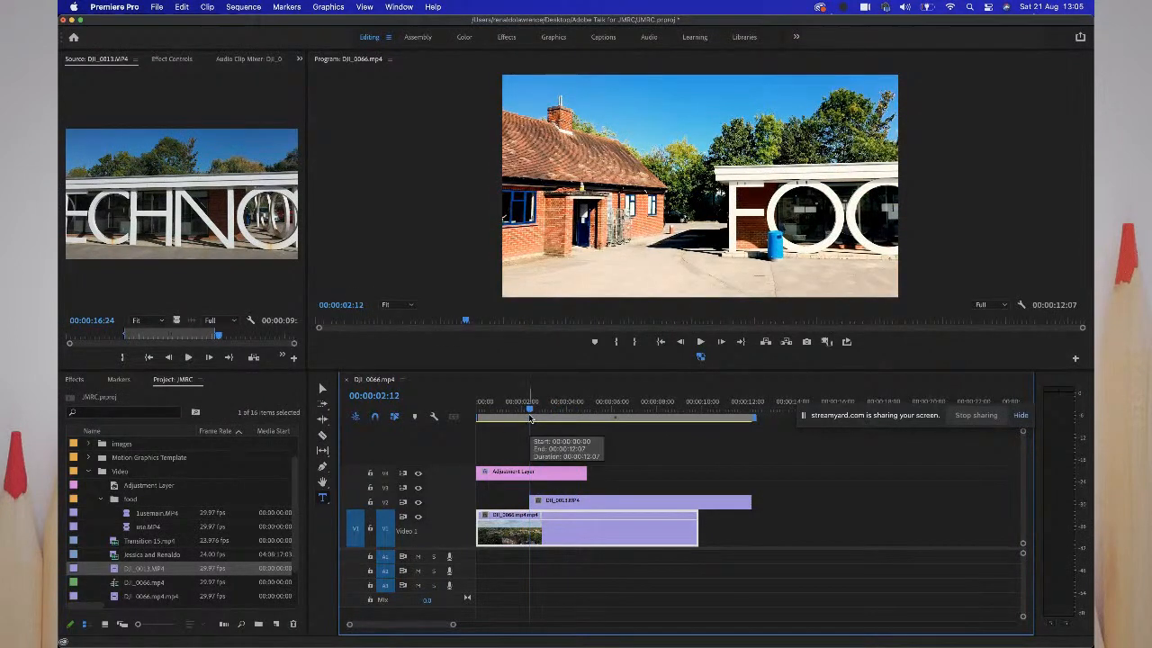
key("c")
left_click(531, 471)
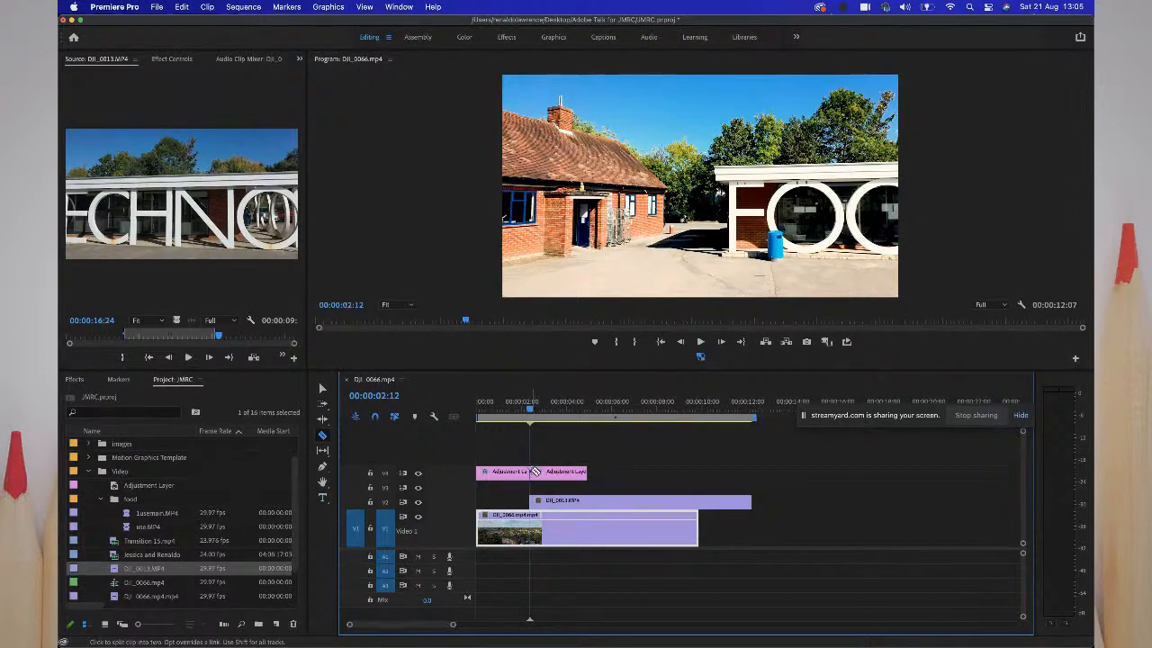
key("v")
left_click(551, 473)
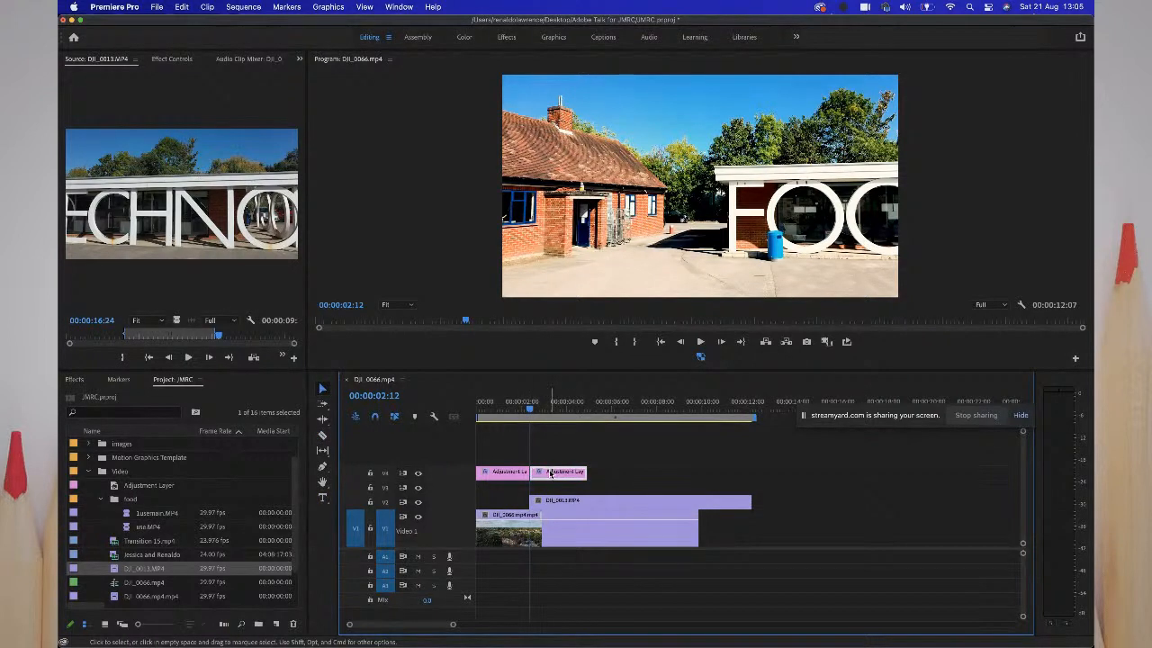
key("Delete")
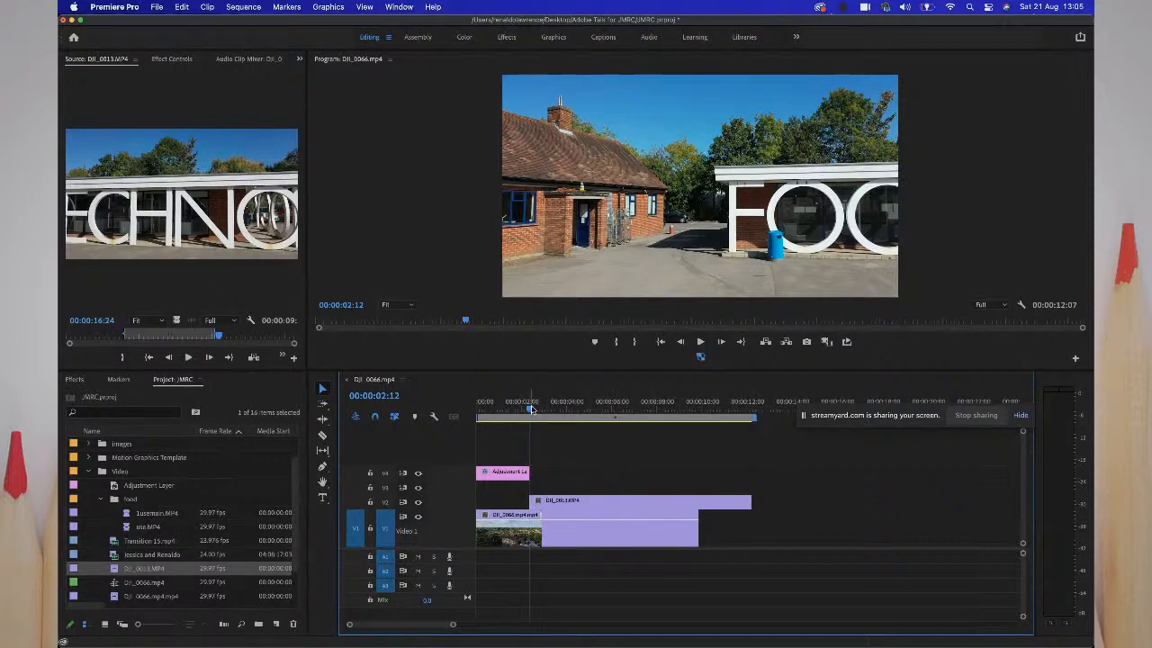
- Trim DJI_0013.MP4 on V2 to end at about 4.5 seconds and cover it with an equally long new adjustment layer on V3
left_click_drag(531, 411, 567, 412)
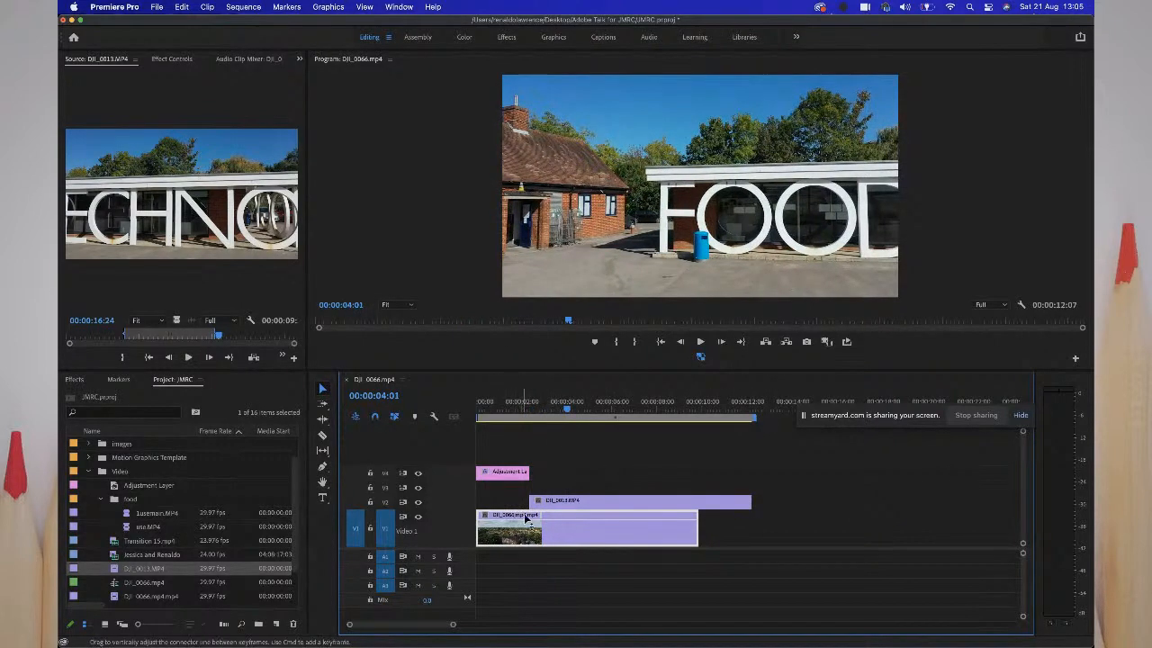
left_click_drag(526, 501, 577, 485)
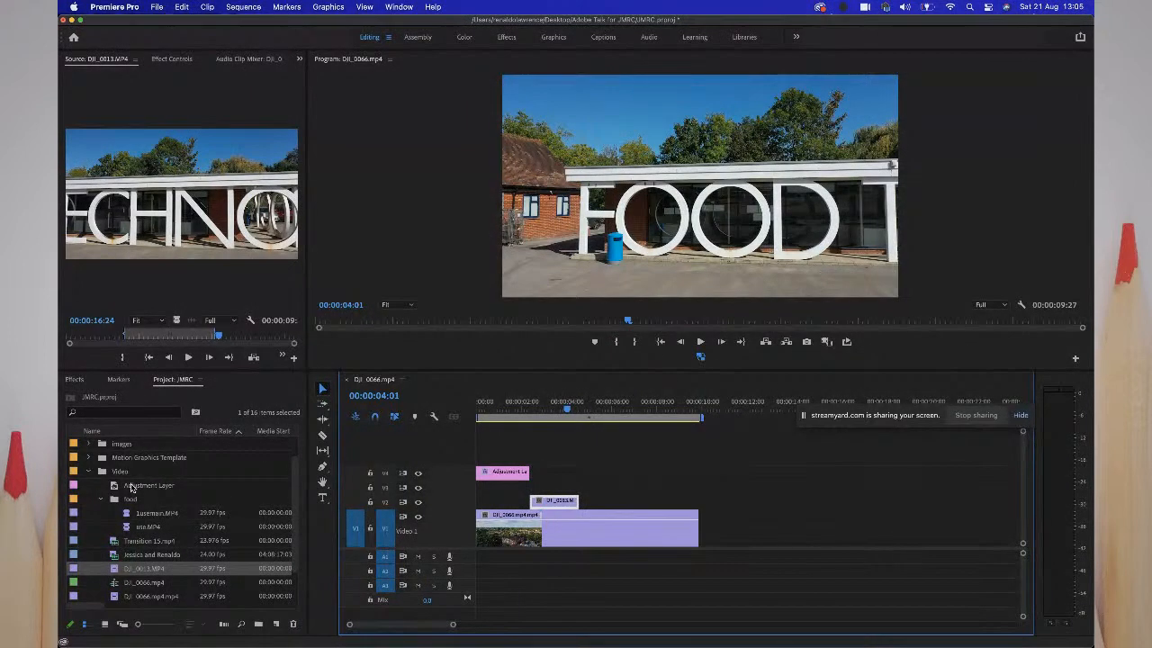
left_click_drag(132, 486, 534, 488)
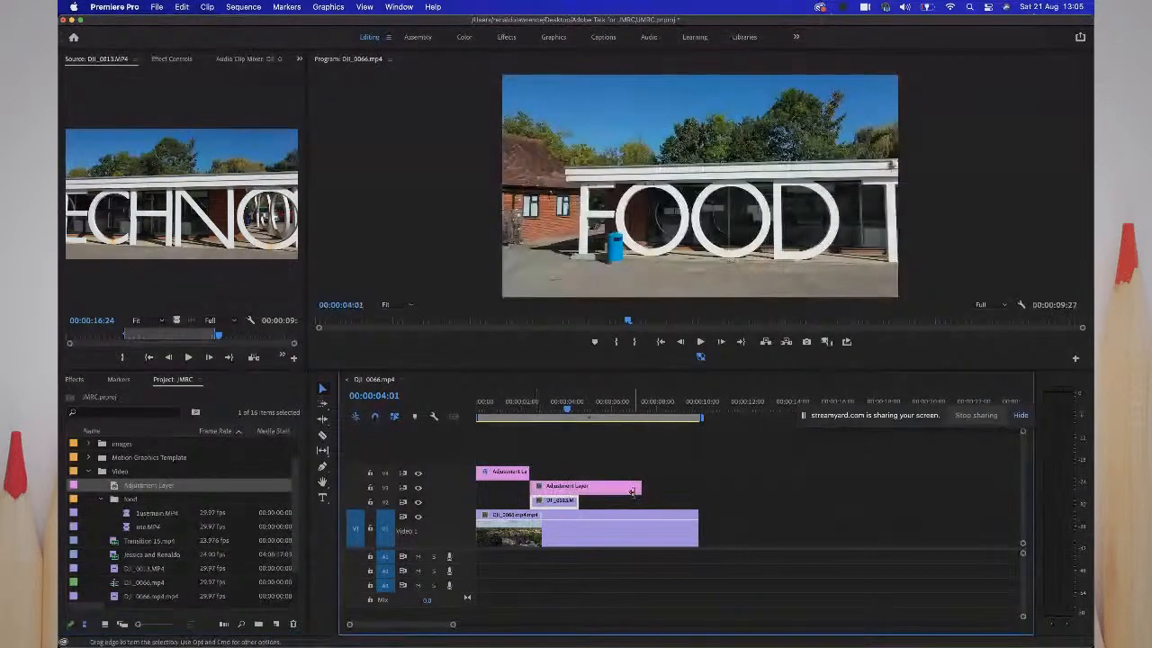
left_click_drag(631, 491, 574, 486)
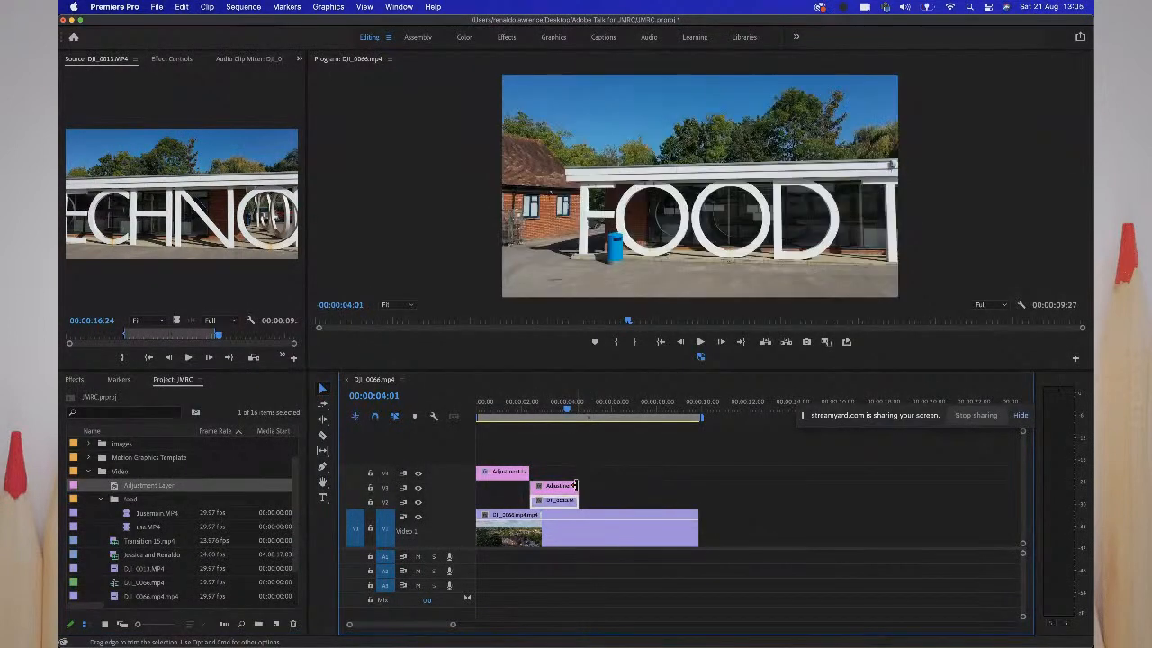
- Duplicate the graded adjustment layer from V4 onto V3, directly after the new adjustment layer
left_click(493, 478)
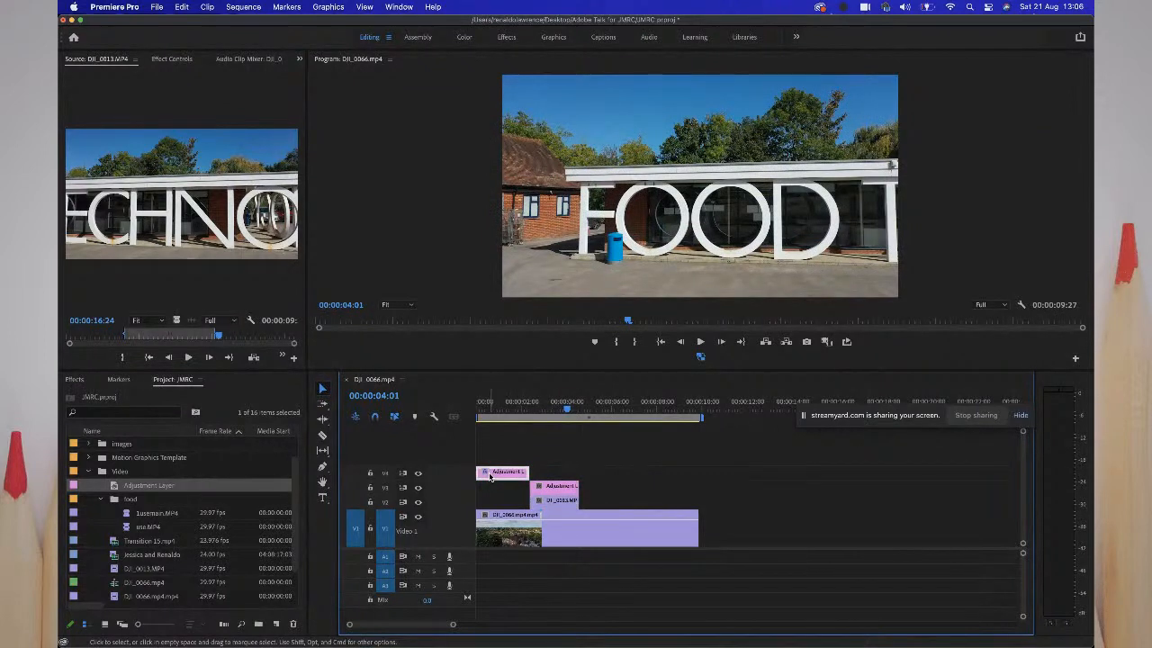
left_click_drag(491, 477, 603, 488)
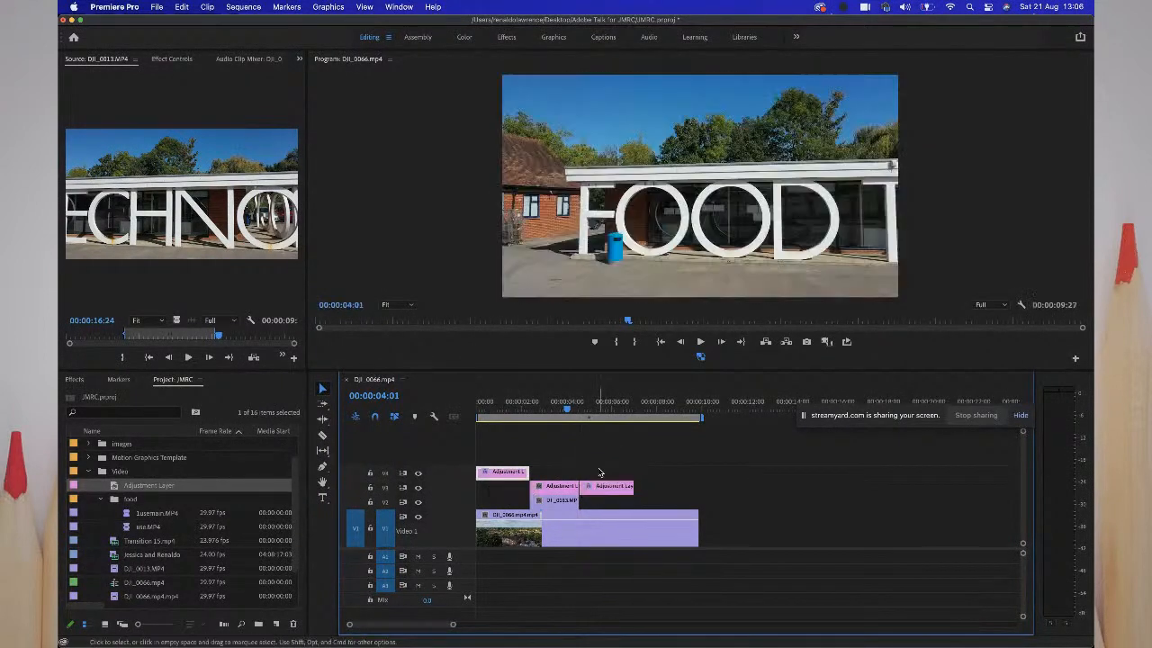
- Select the new adjustment layer over DJI_0013.MP4 and apply the FILMIC_deFlat_V2 input LUT in the Color workspace
mouse_move(568, 411)
left_mouse_down()
mouse_move(616, 416)
mouse_move(564, 416)
left_mouse_up()
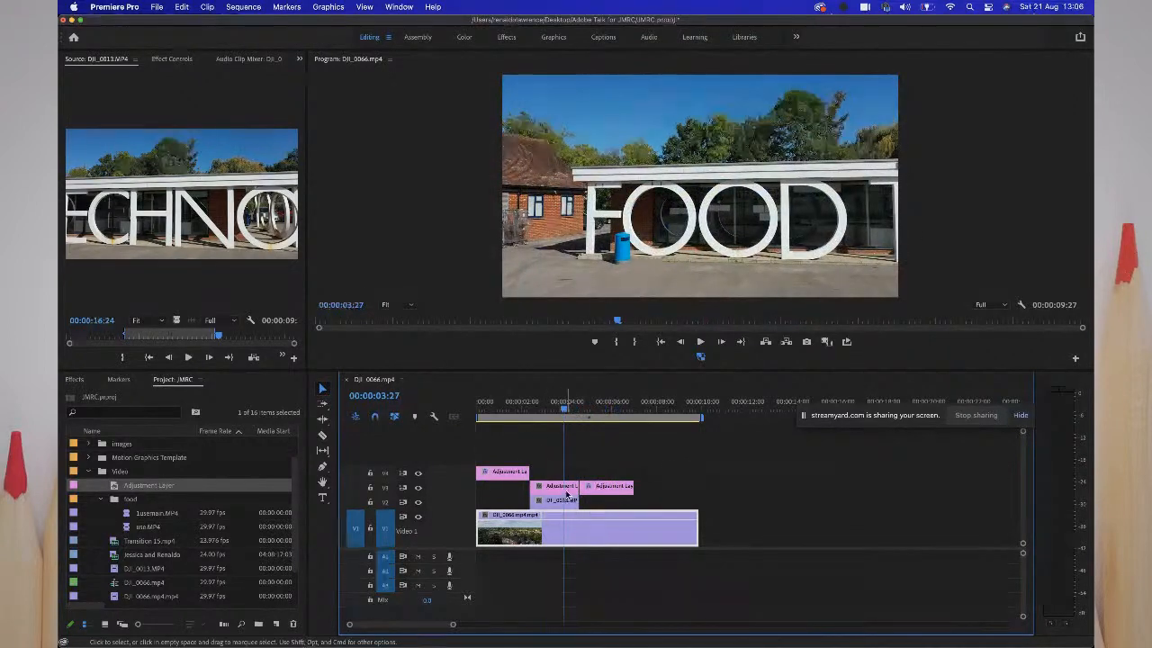
left_click(568, 499)
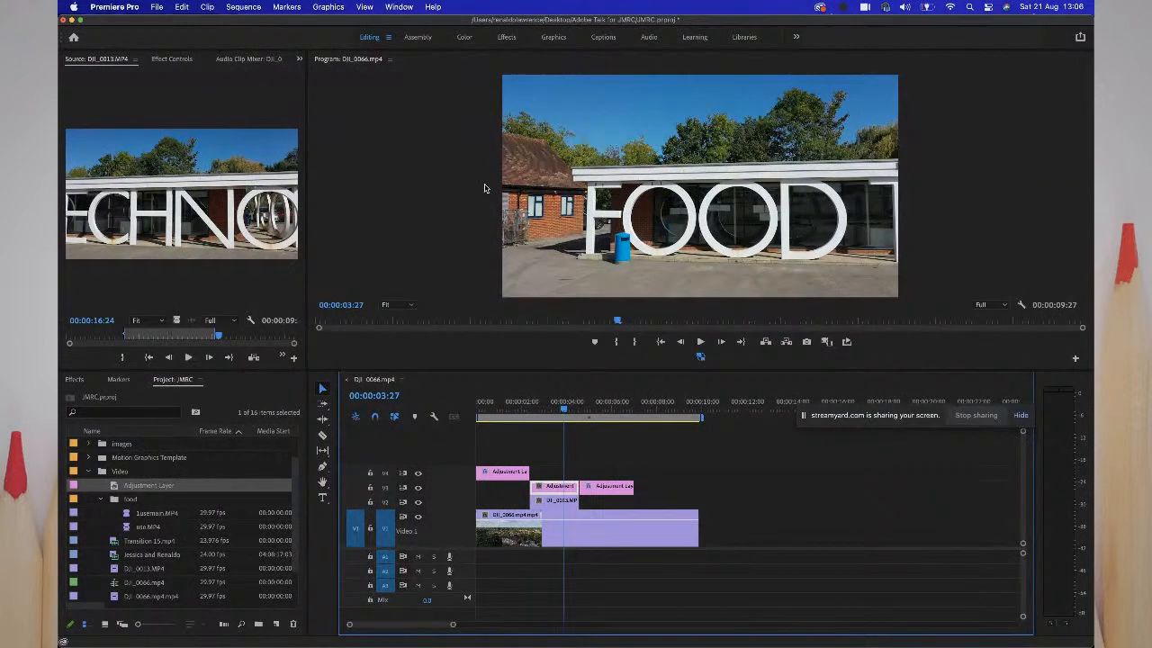
left_click(464, 37)
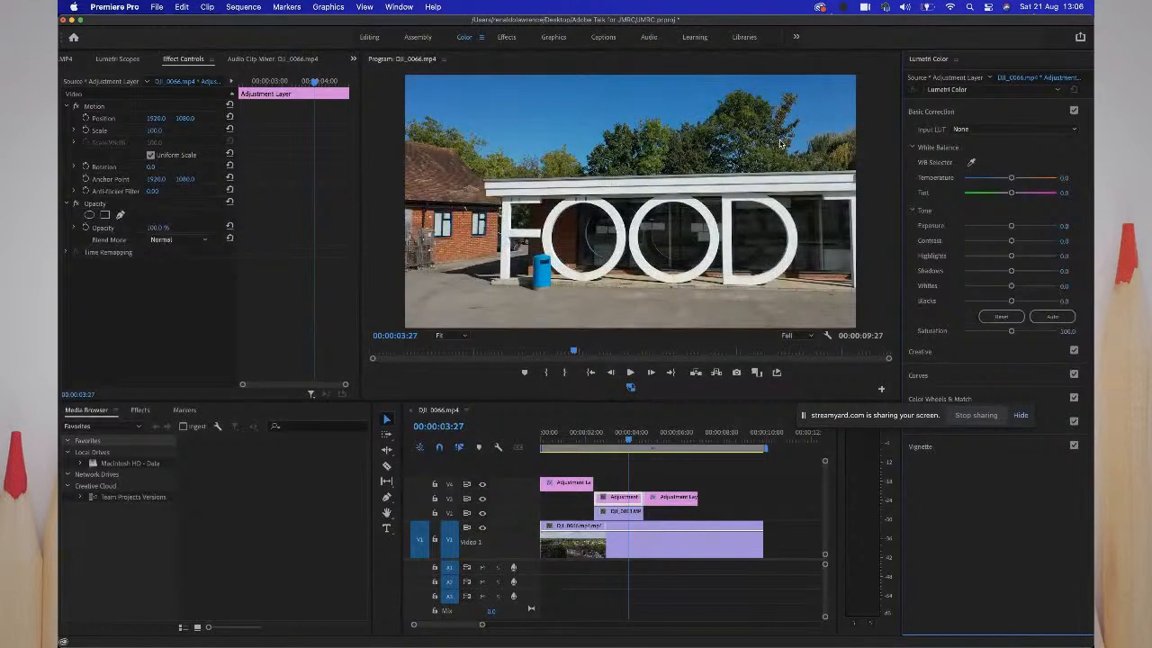
left_click(971, 131)
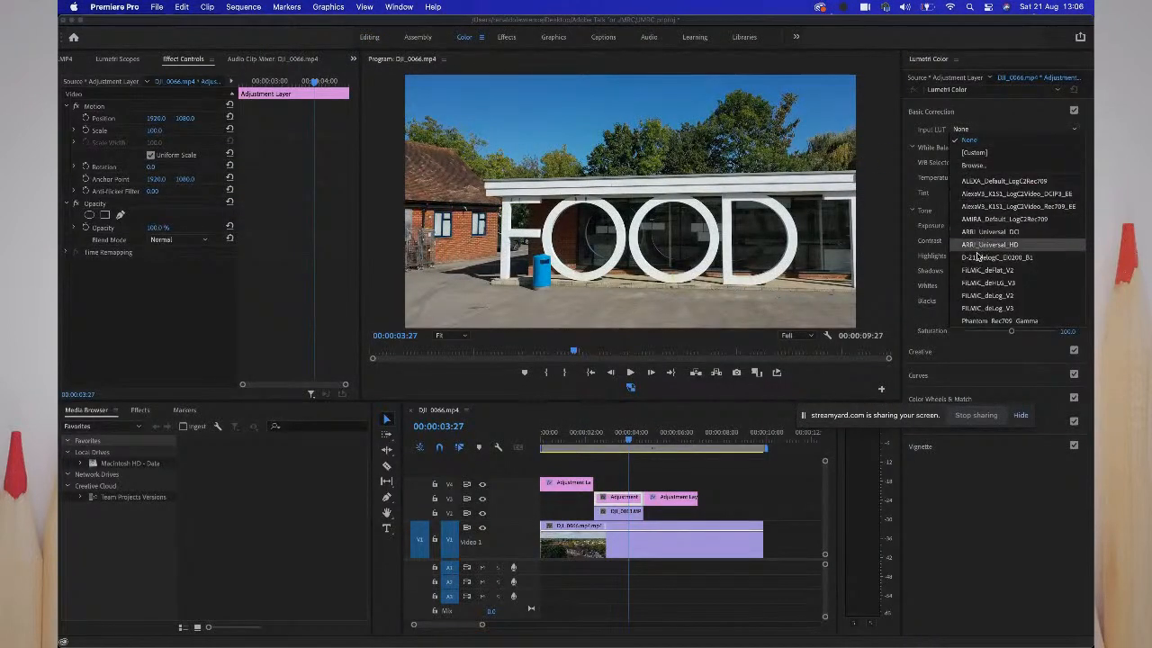
left_click(978, 270)
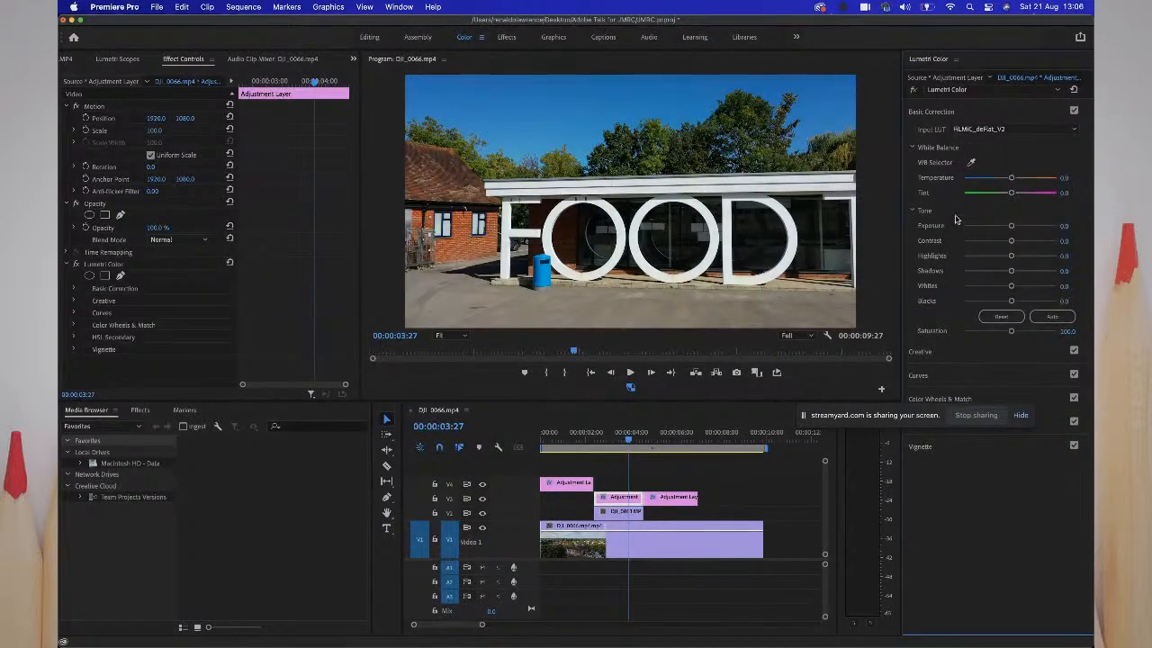
- Grade the adjustment layer over DJI_0013.MP4: exposure 0.8, shadows -11.3, whites slightly raised, and white balance sampled with the WB Selector
left_click_drag(1011, 226, 1017, 231)
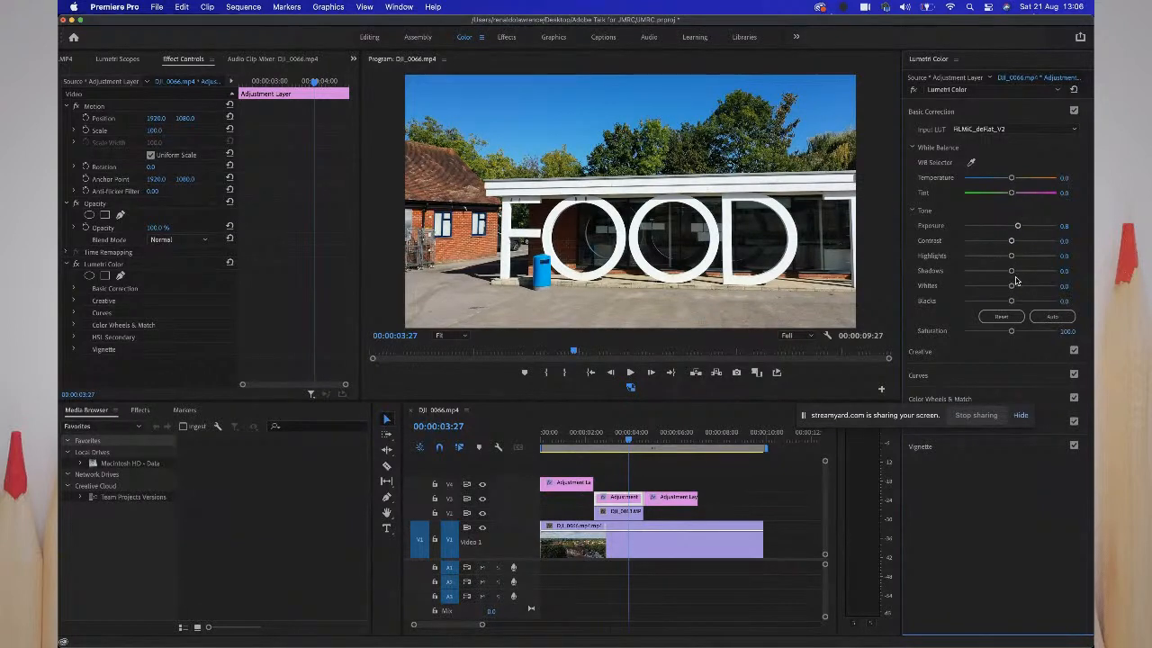
left_click_drag(1012, 273, 1005, 274)
left_click_drag(1011, 286, 1014, 290)
left_click(628, 500)
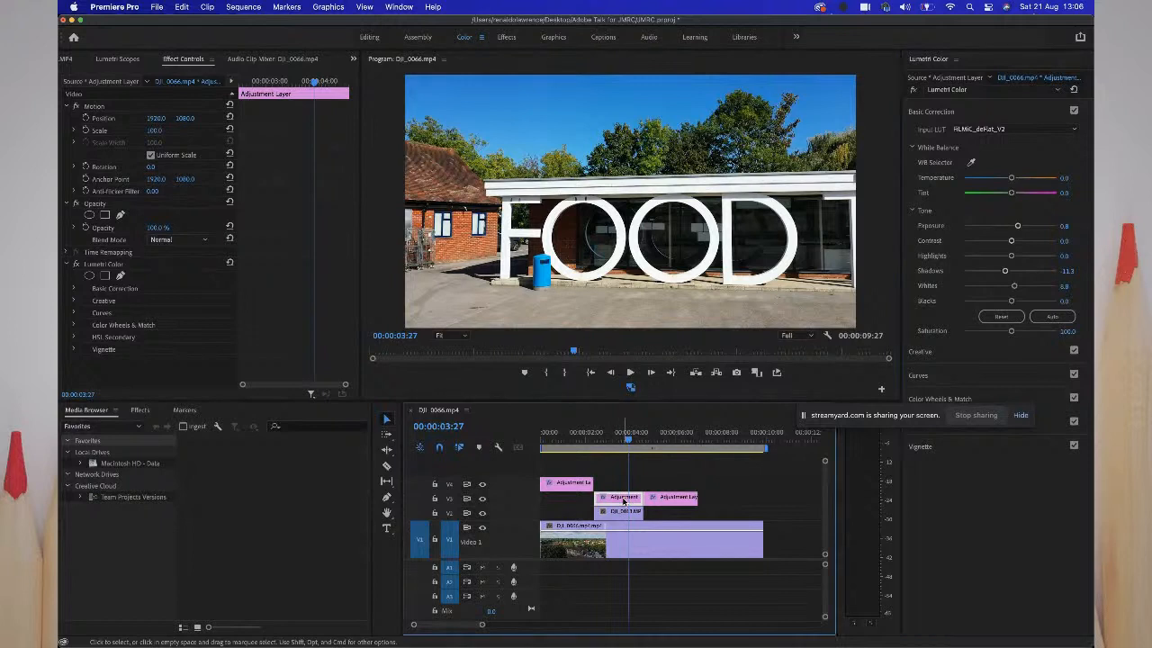
left_click(971, 162)
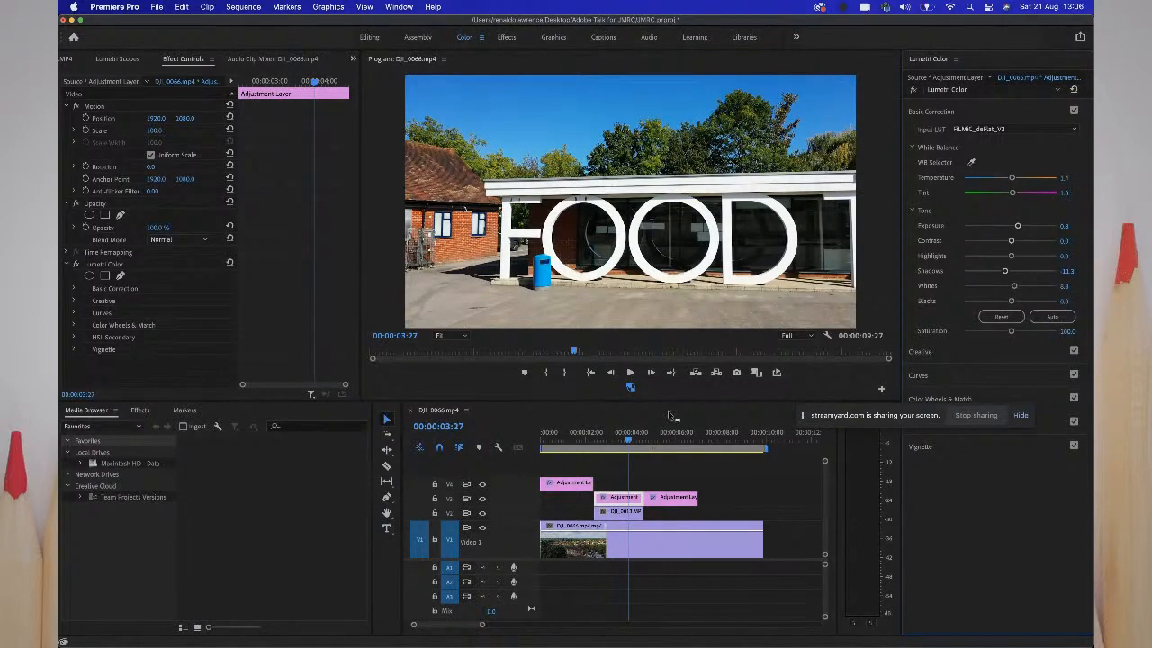
- Play and scrub through the sequence to compare the graded clips, leaving the playhead at 00:00:05:23
left_click(619, 439)
left_click(542, 436)
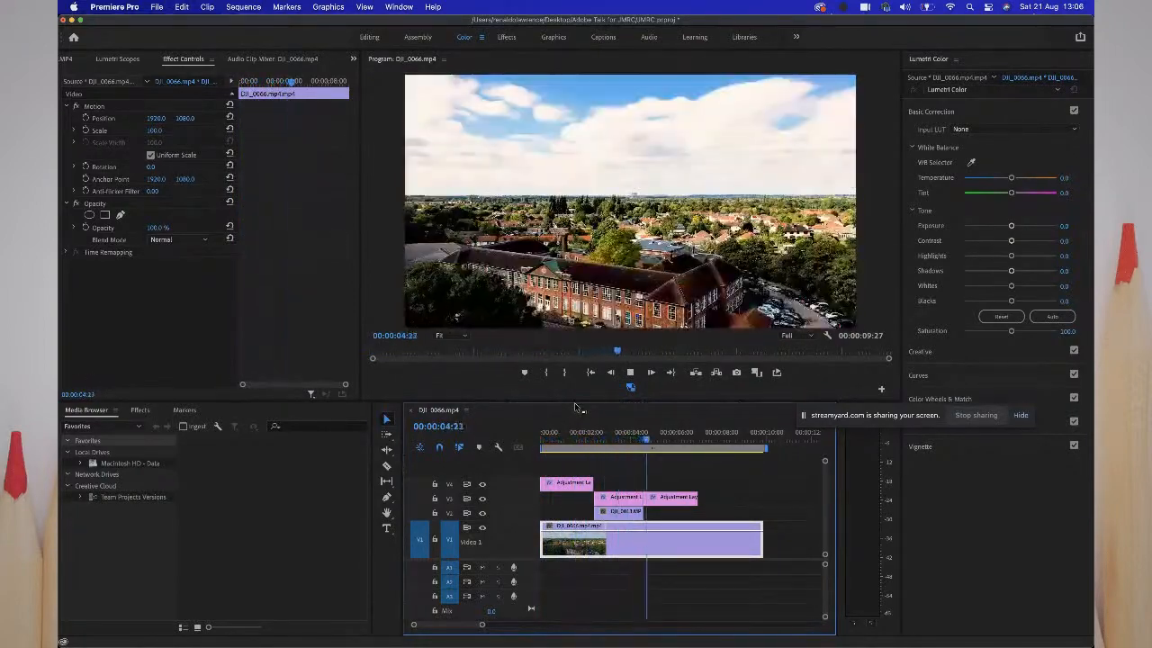
key("space")
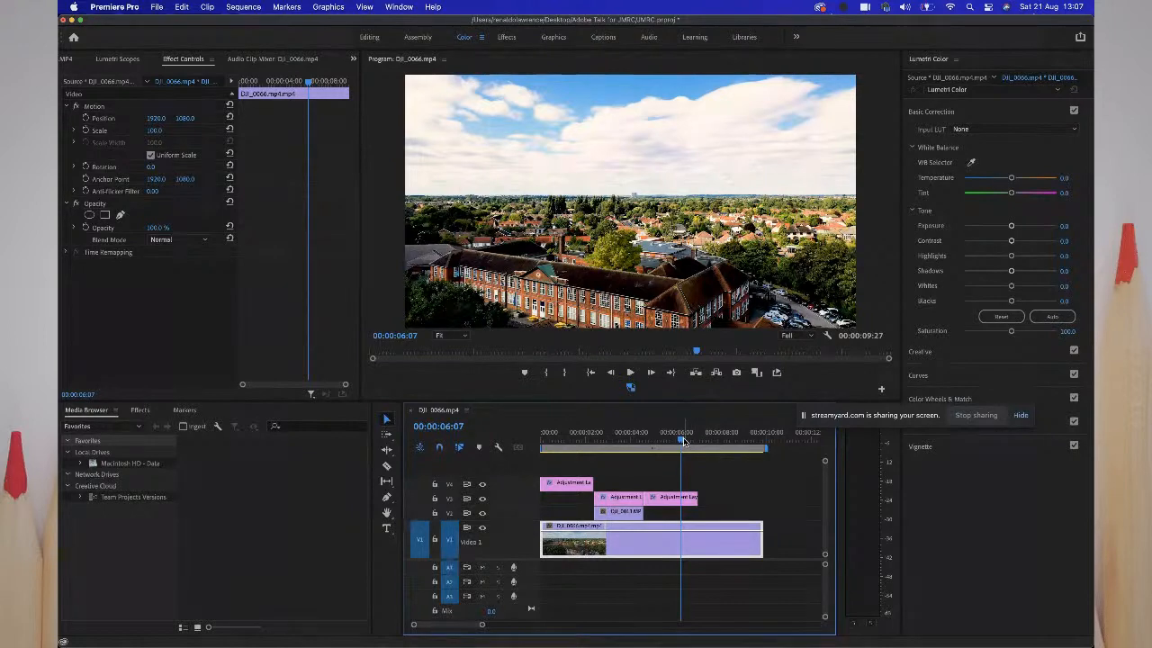
left_click_drag(681, 440, 619, 437)
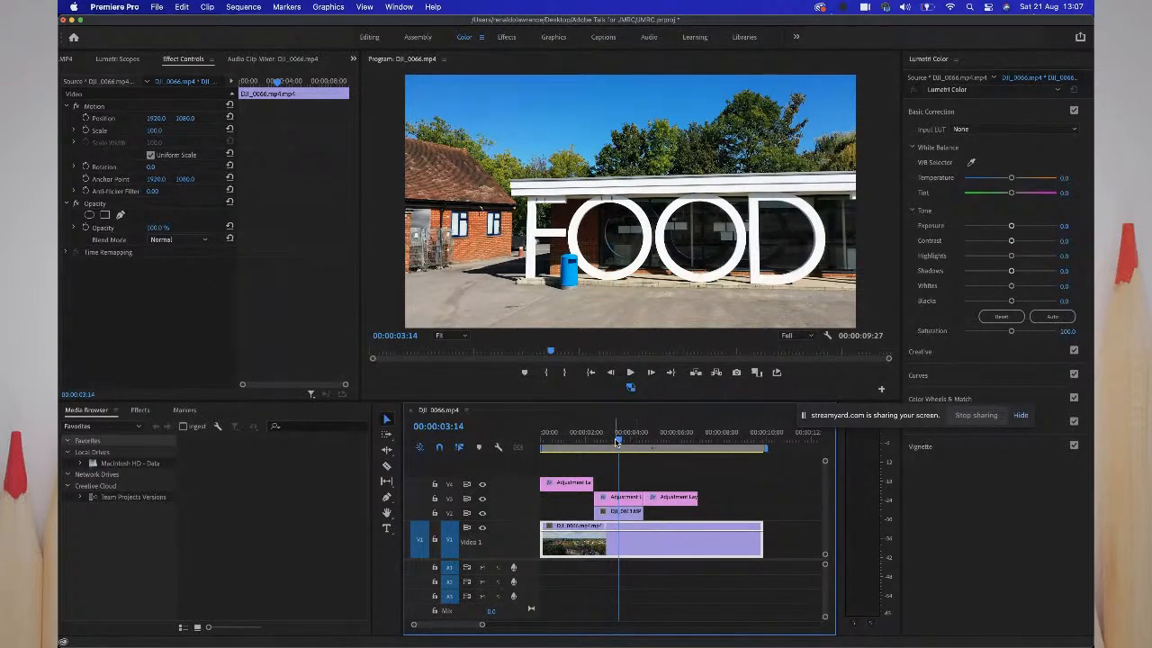
left_click_drag(617, 441, 671, 438)
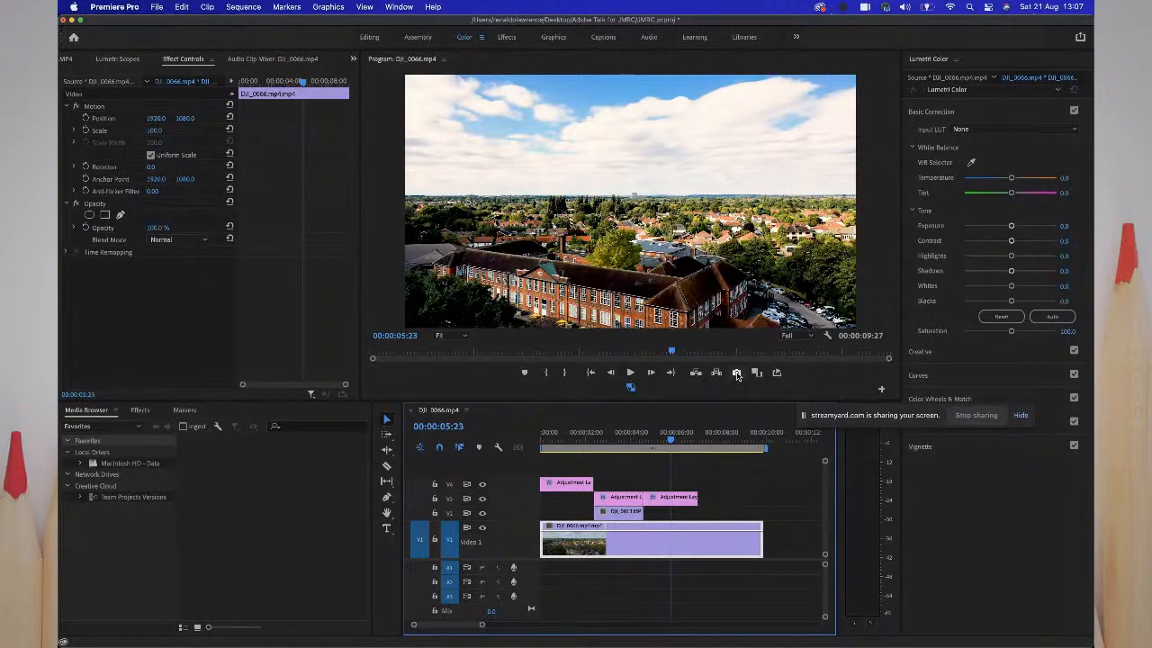
- Inspect the available Program monitor controls in the Button Editor and close it without changes
left_click(881, 389)
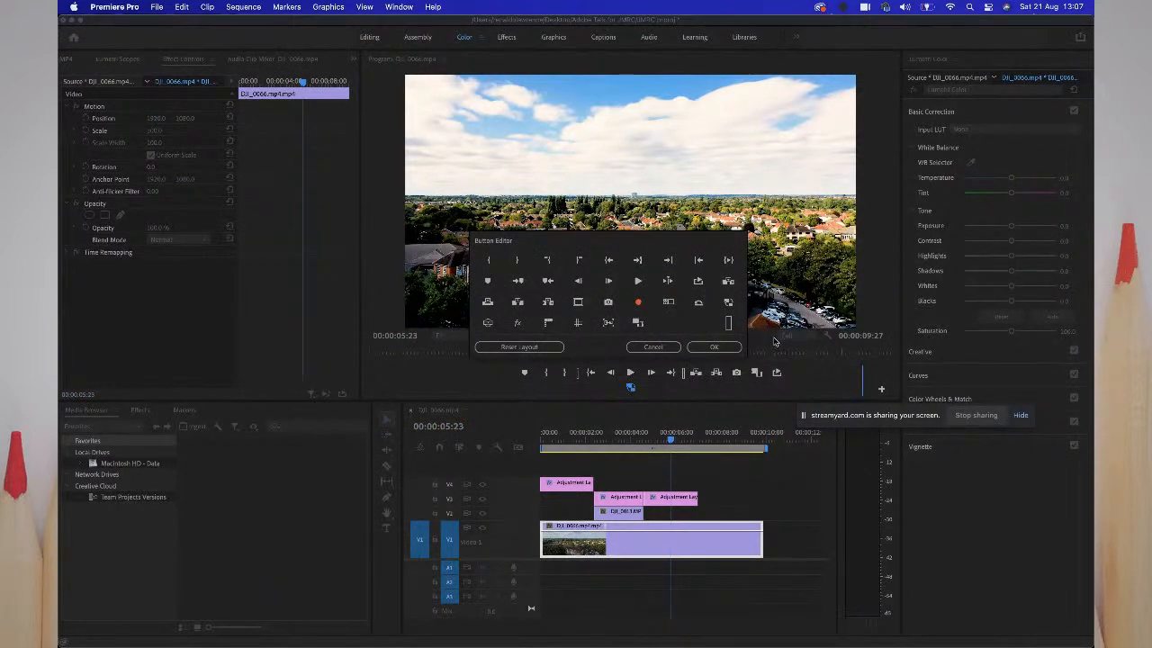
left_click(654, 347)
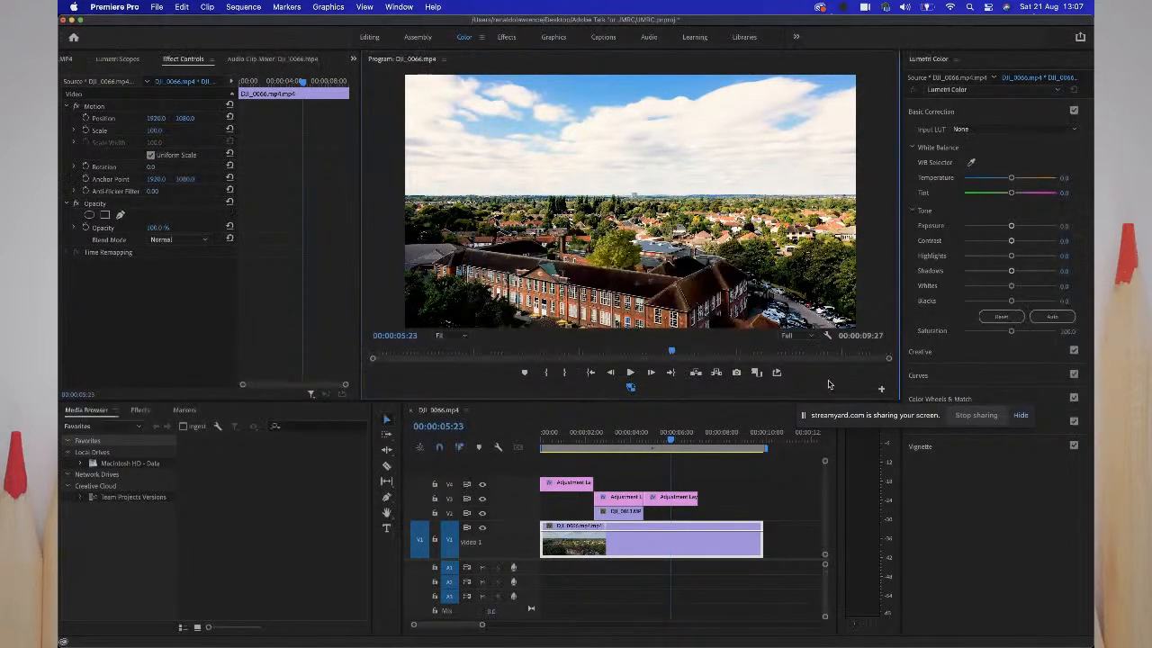
left_click(881, 390)
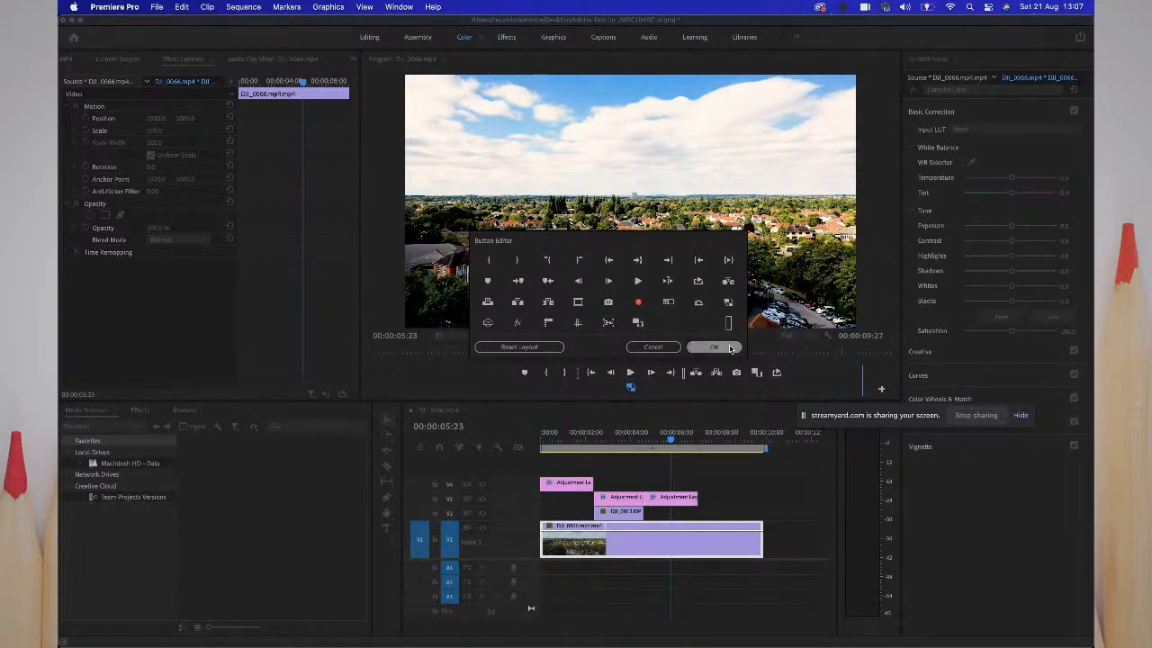
left_click(652, 347)
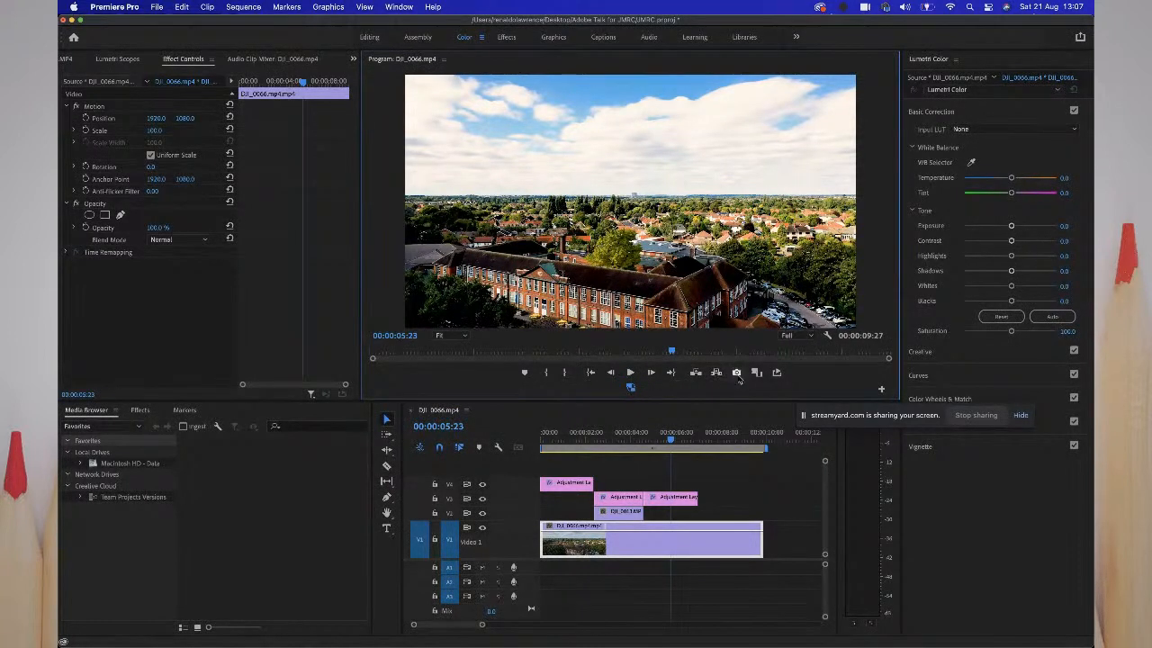
- Set up a PNG frame export of the current frame at 00:00:05:23, named school, with Import into project enabled
left_click(736, 373)
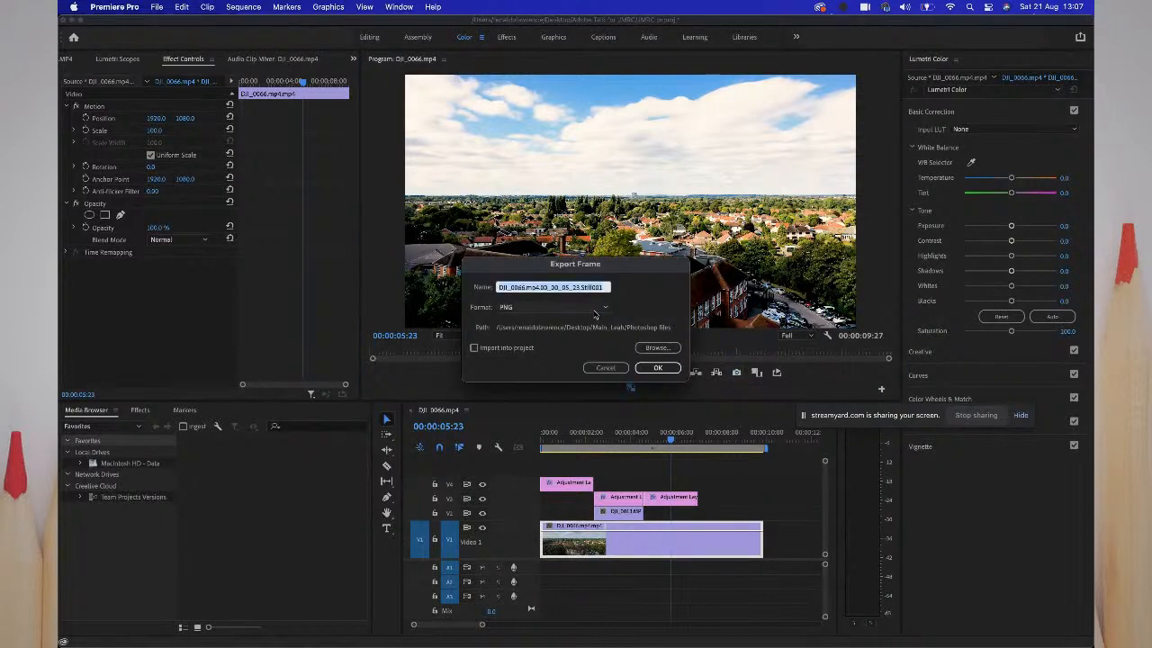
left_click(474, 347)
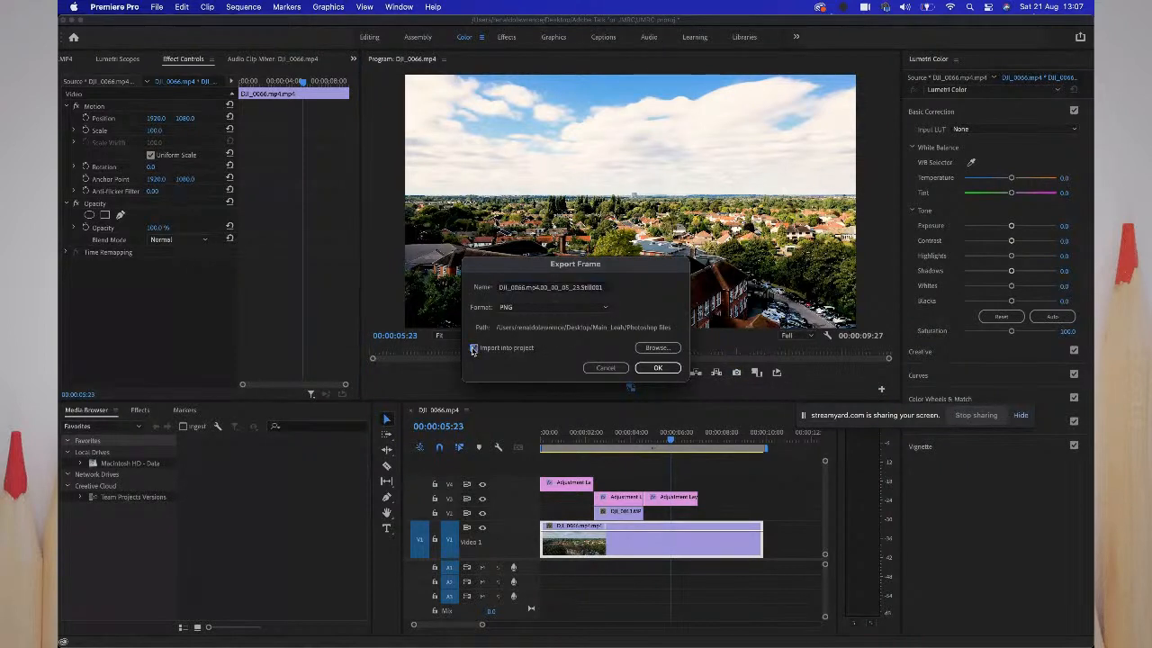
left_click(597, 288)
left_click_drag(602, 287, 498, 287)
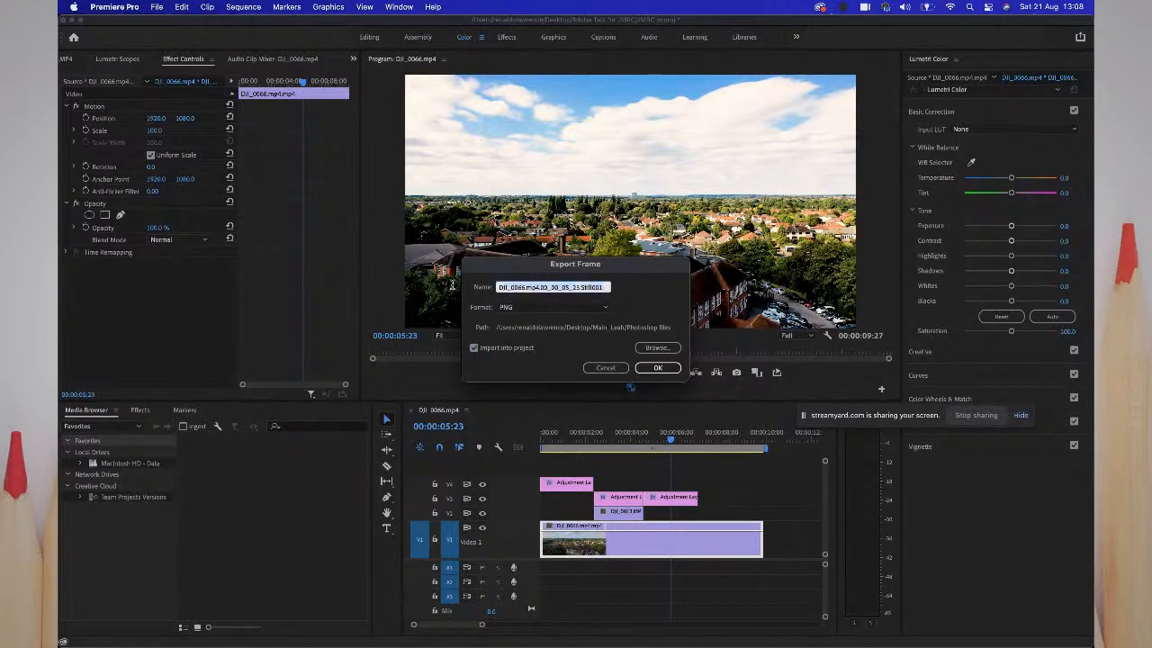
type("B")
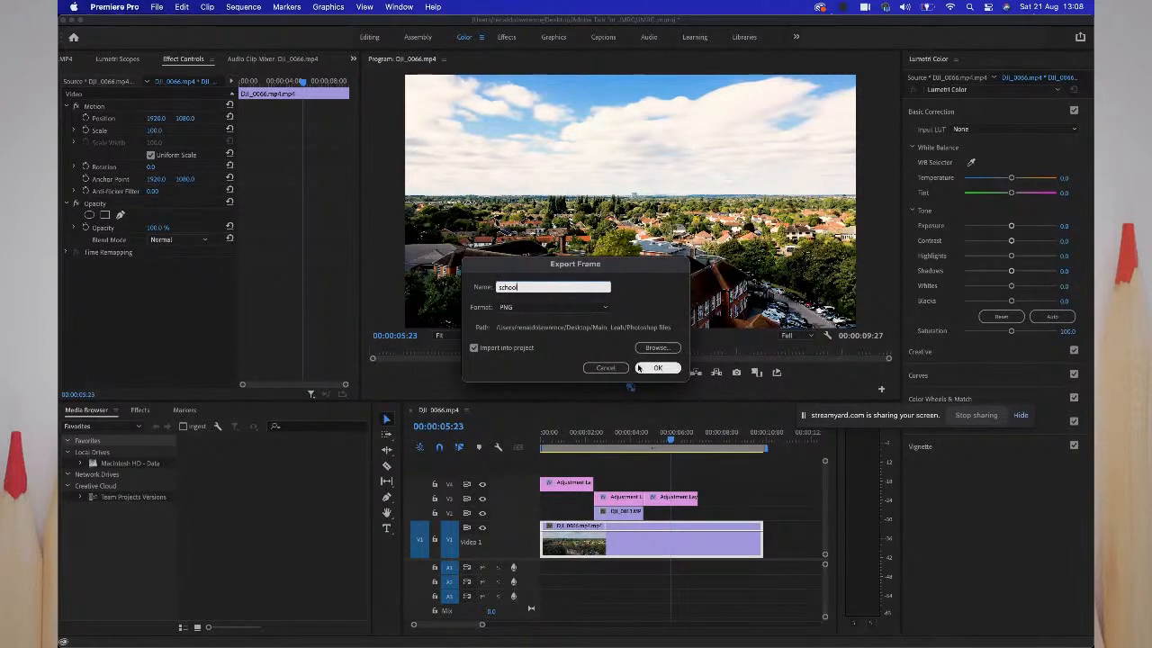
type("chool")
- Choose the Images folder inside Adobe Talk for JMRC as the destination and export the frame
left_click(662, 349)
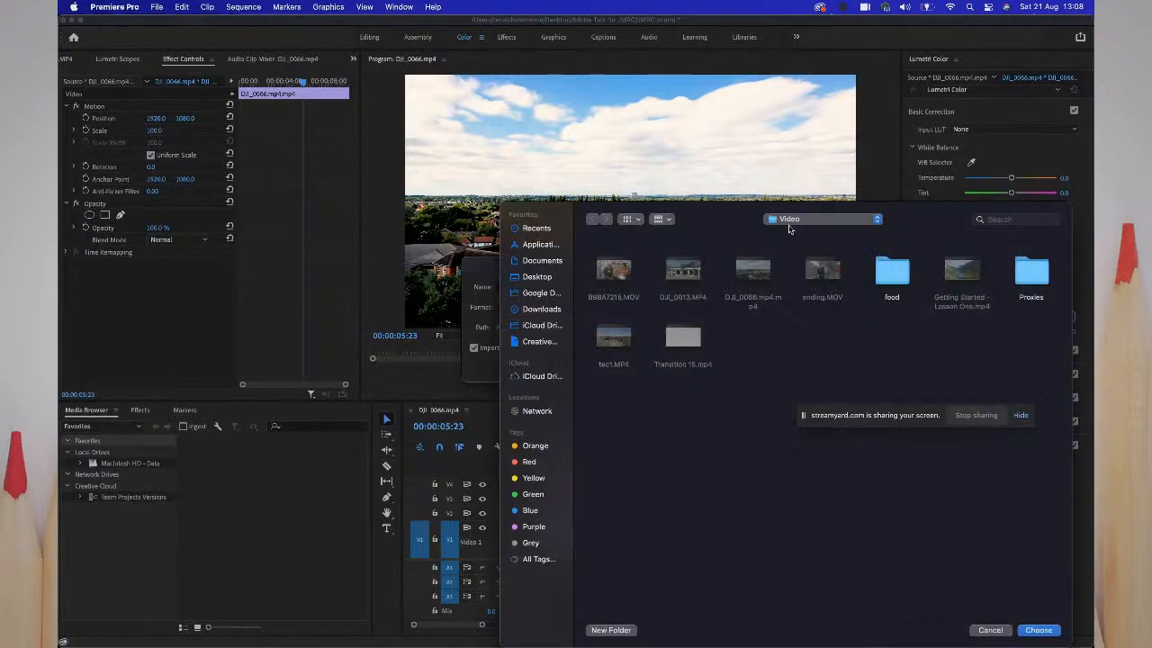
left_click(790, 221)
left_click(791, 235)
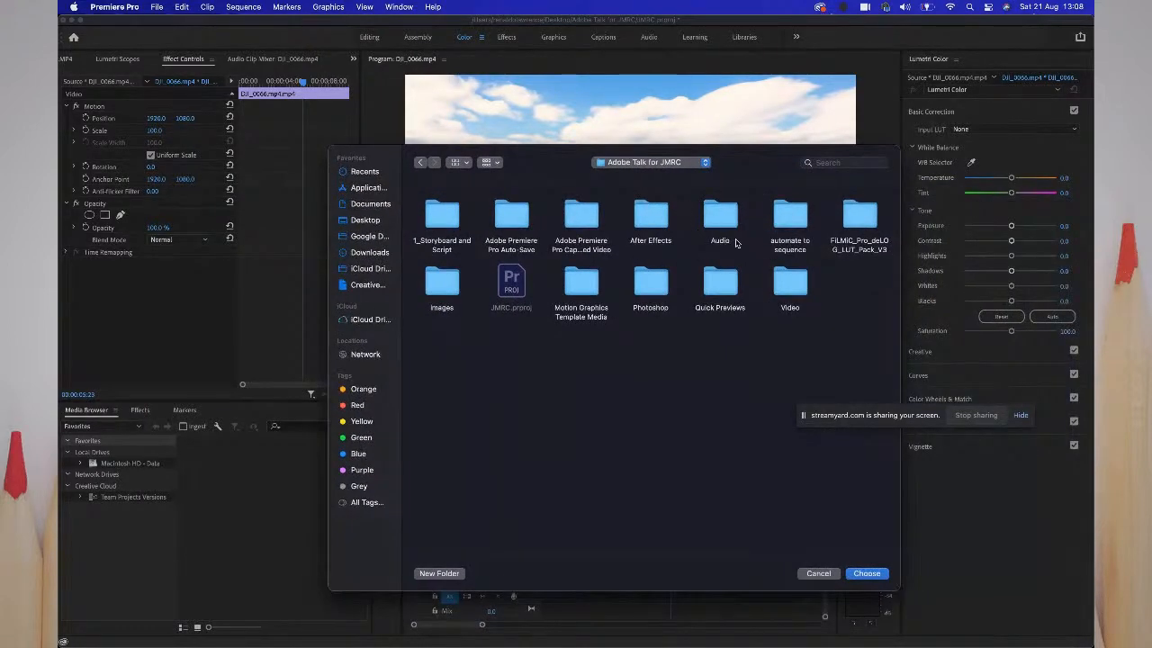
double_click(441, 286)
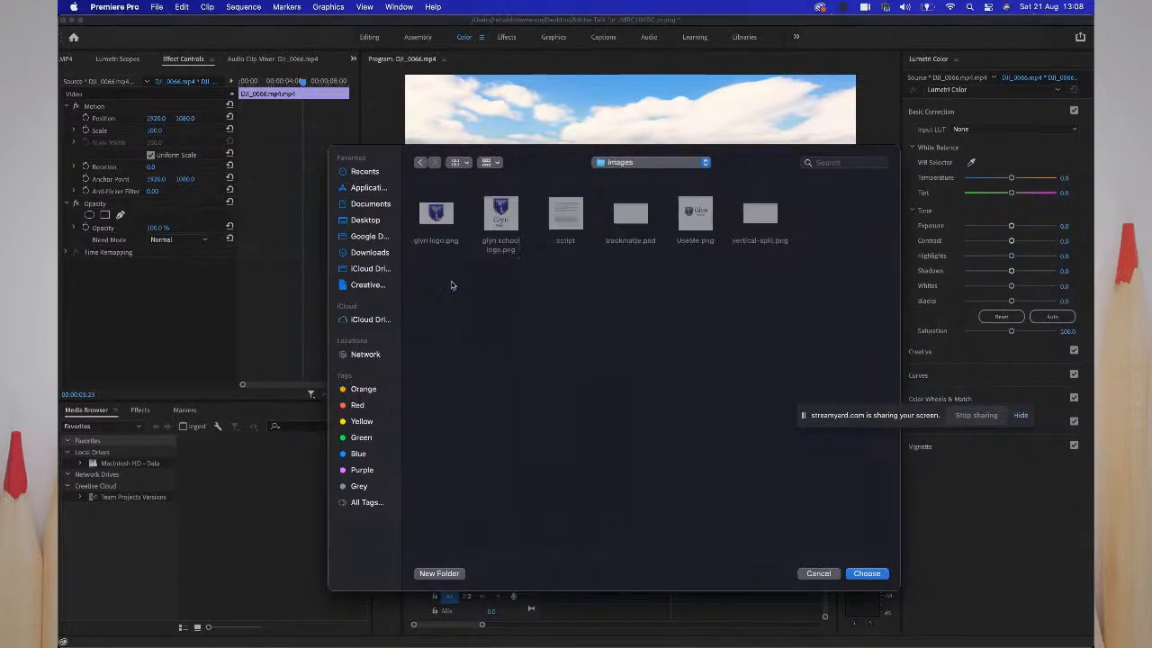
left_click(869, 576)
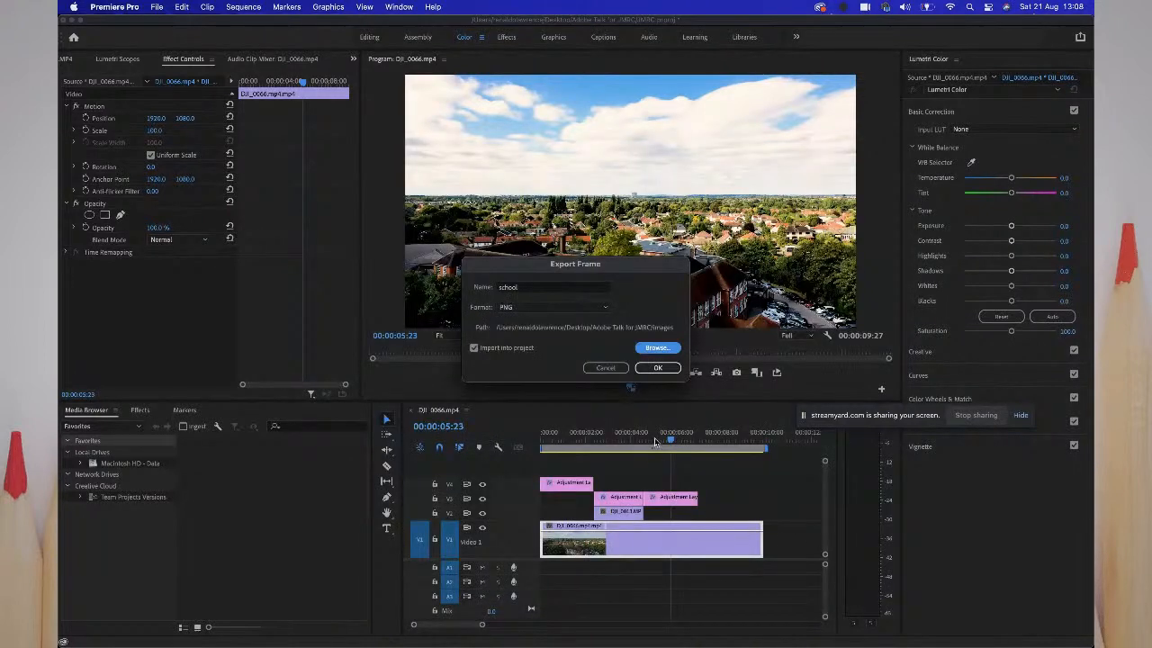
left_click(657, 368)
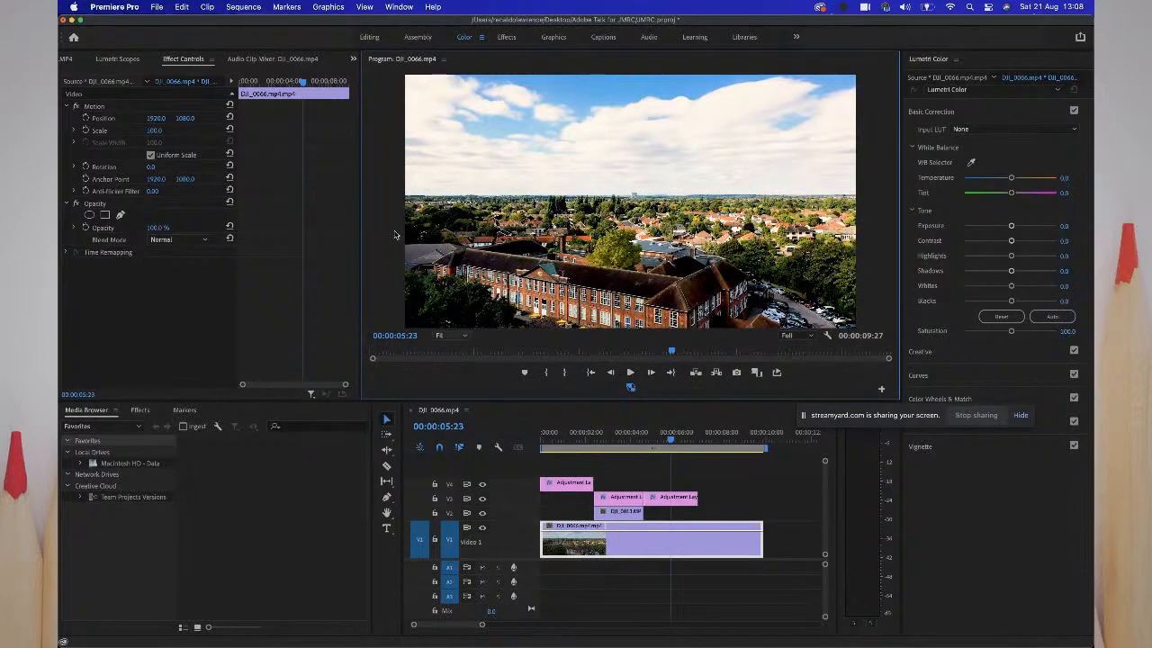
- In the Editing workspace, place school.png on V3 at about 9.3 seconds, preview it, and delete it from the timeline
left_click(370, 37)
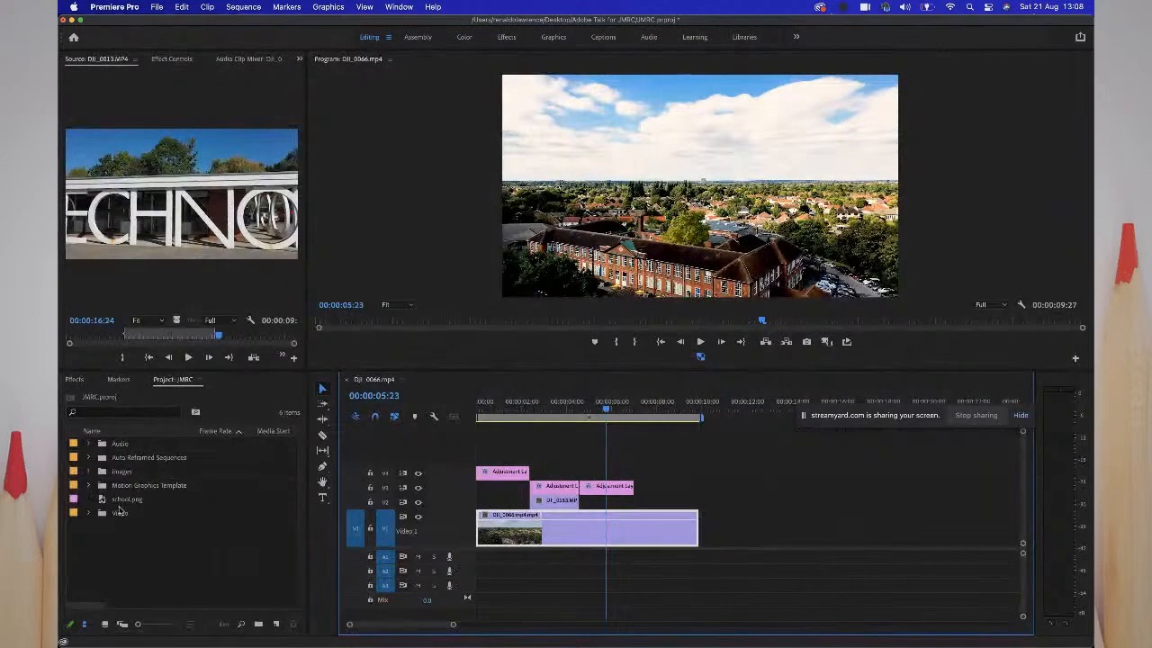
left_click_drag(104, 502, 714, 487)
mouse_move(729, 409)
left_mouse_down()
mouse_move(757, 412)
mouse_move(708, 412)
mouse_move(760, 412)
mouse_move(707, 412)
mouse_move(772, 412)
mouse_move(721, 414)
left_mouse_up()
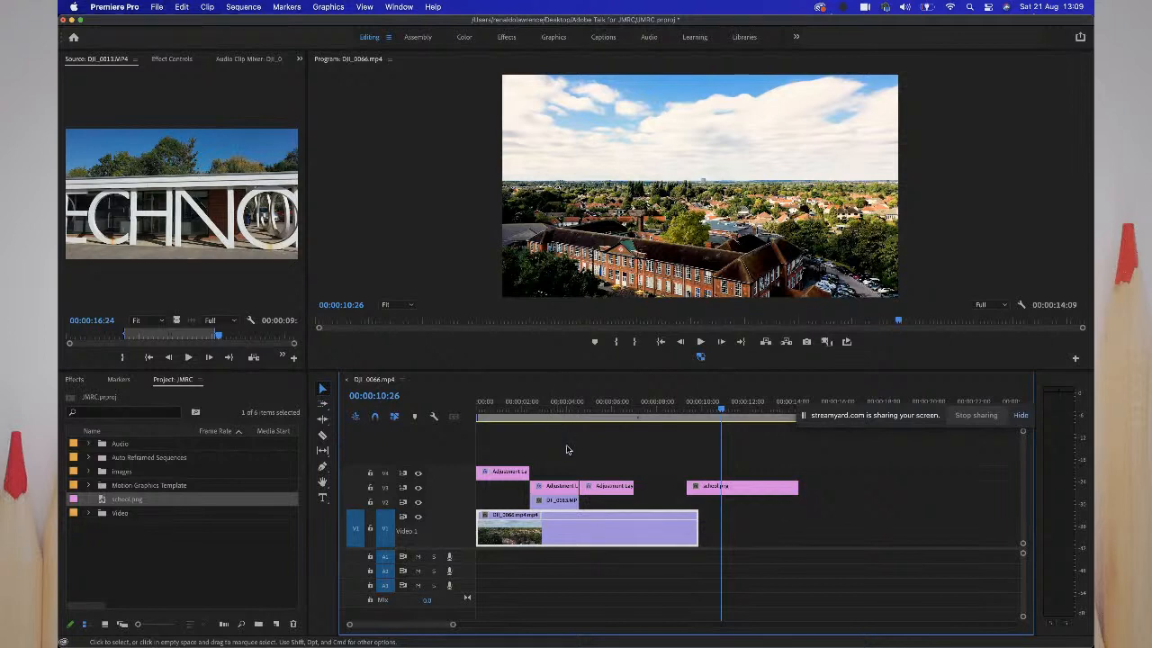
left_click(736, 492)
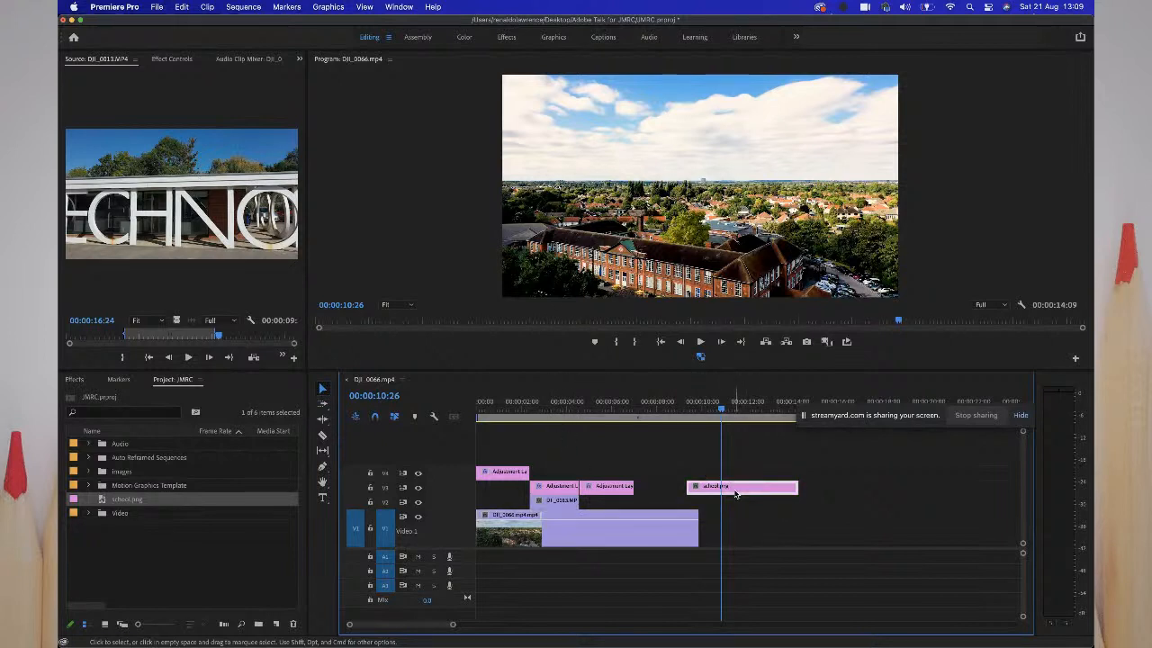
key("Delete")
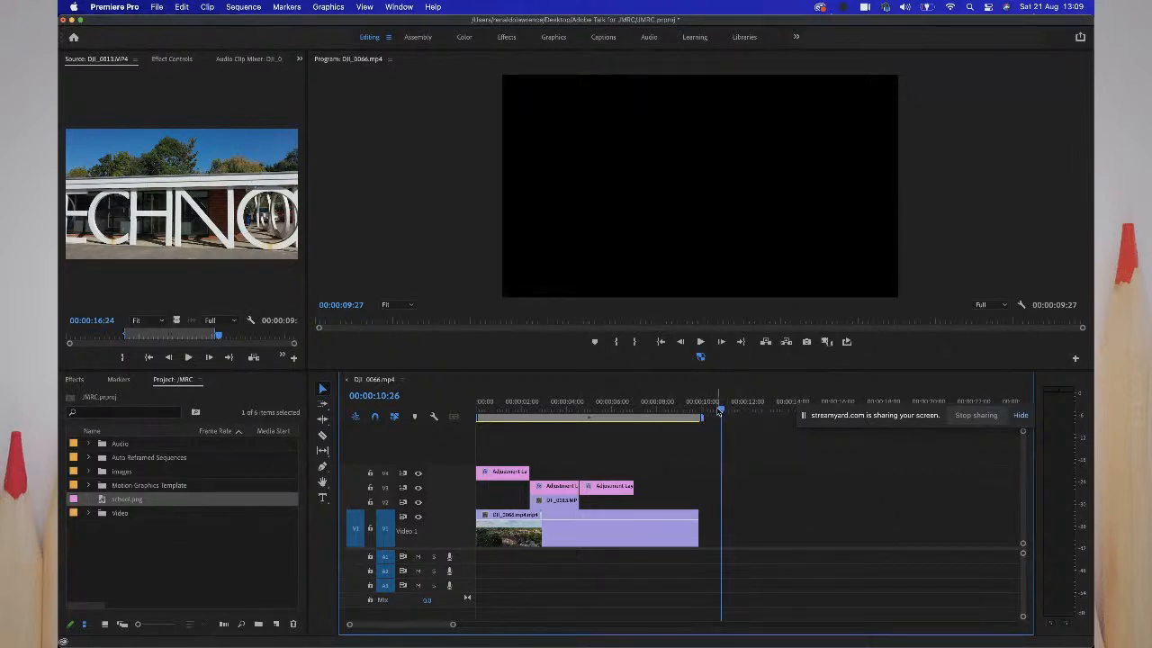
- Extend the work area well past the last clip and return its end to 00:00:09:27
left_click_drag(720, 410, 912, 454)
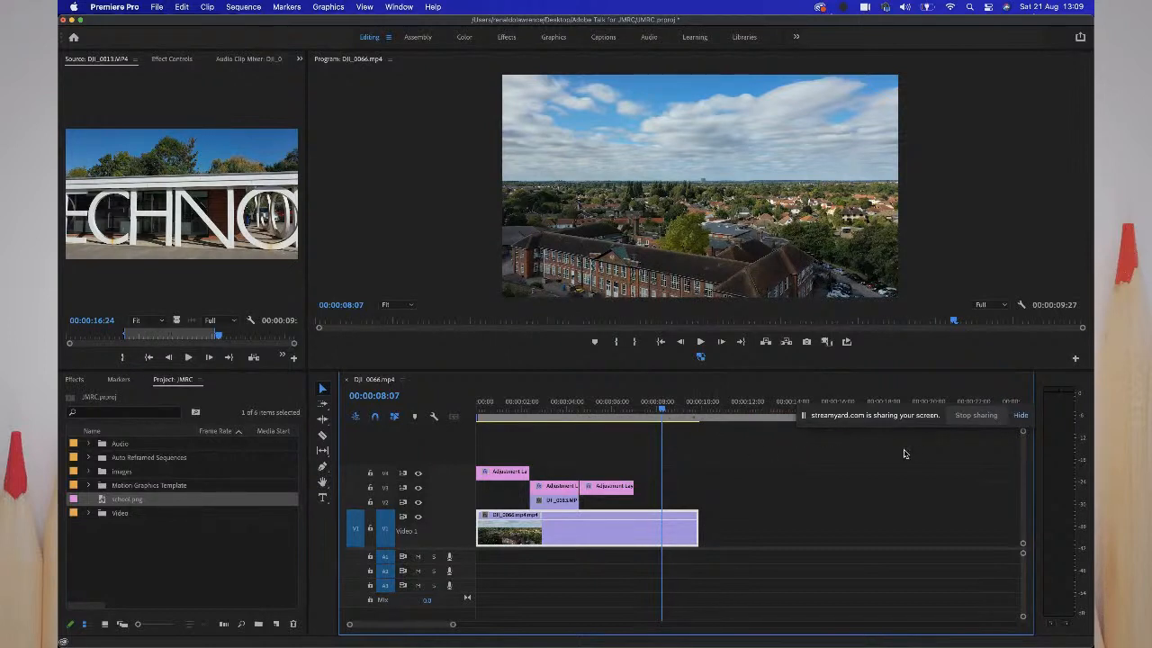
left_click_drag(840, 446, 709, 415)
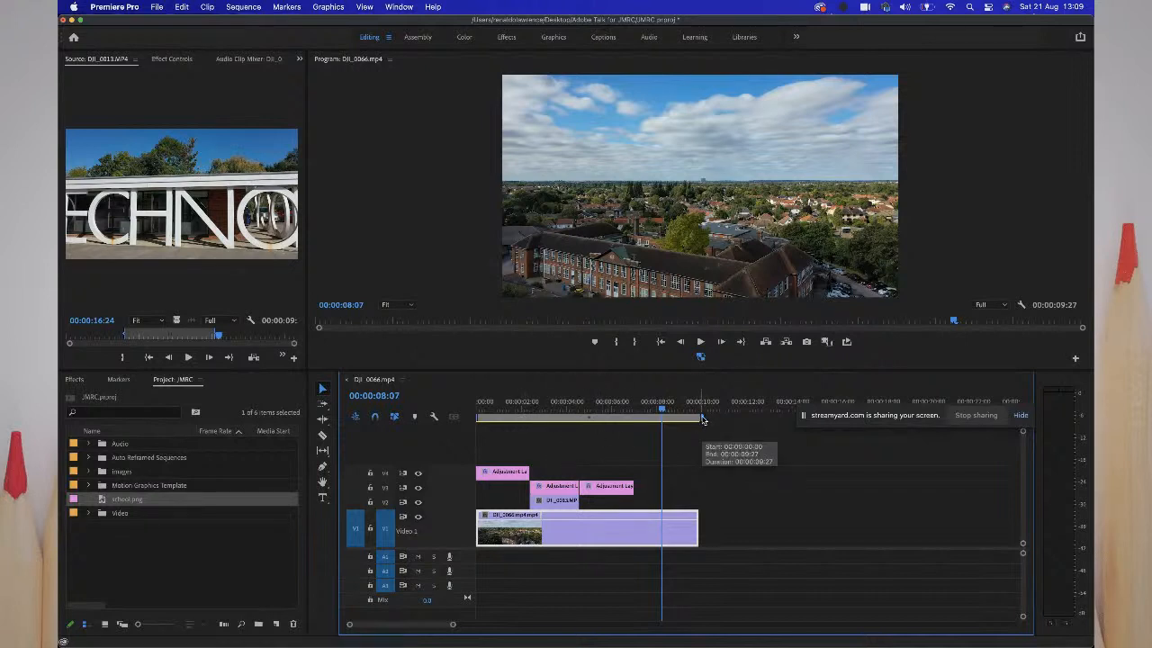
left_click_drag(702, 419, 706, 420)
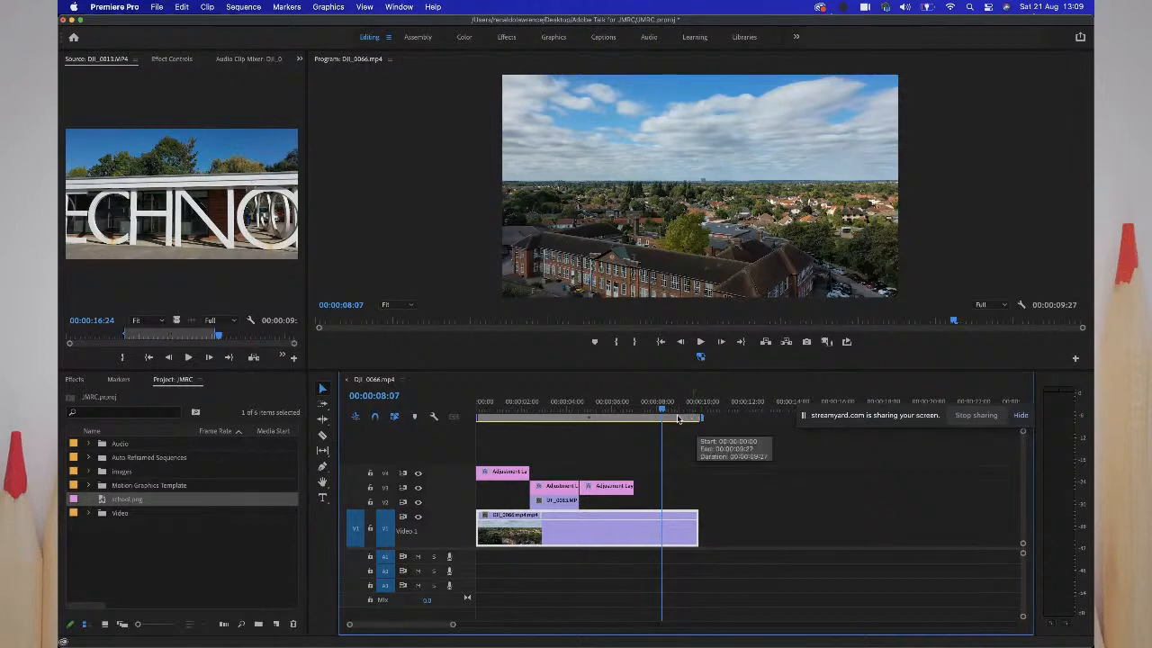
- Open the media export settings for the sequence and choose the Match Source - Adaptive High Bitrate preset
left_click(158, 7)
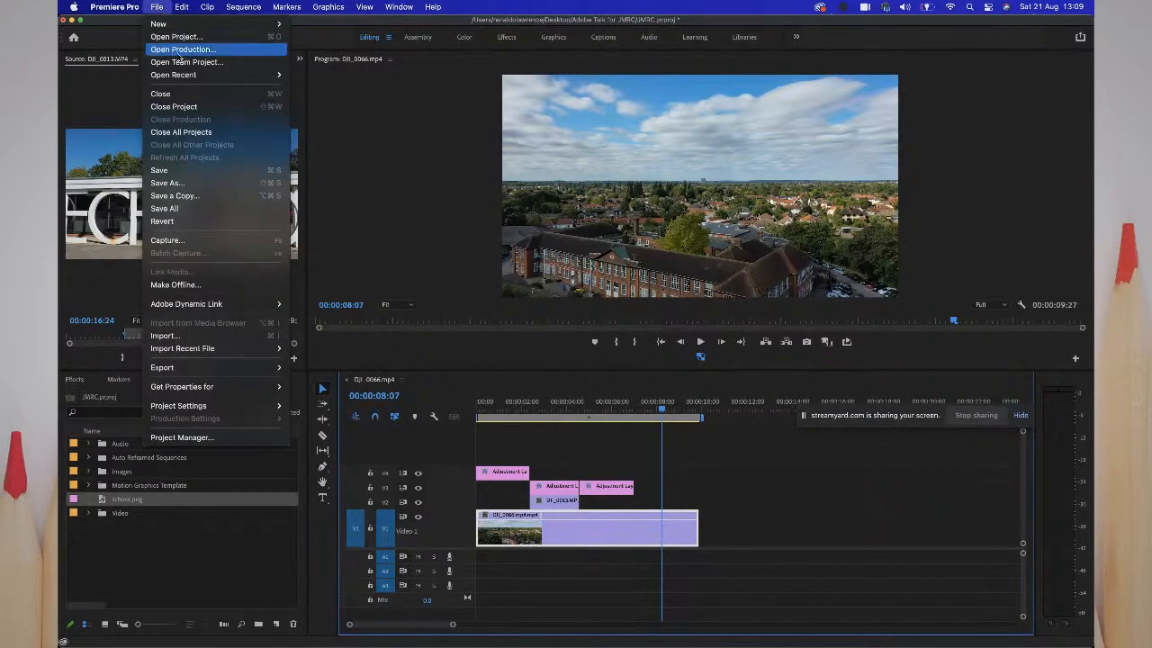
mouse_move(210, 367)
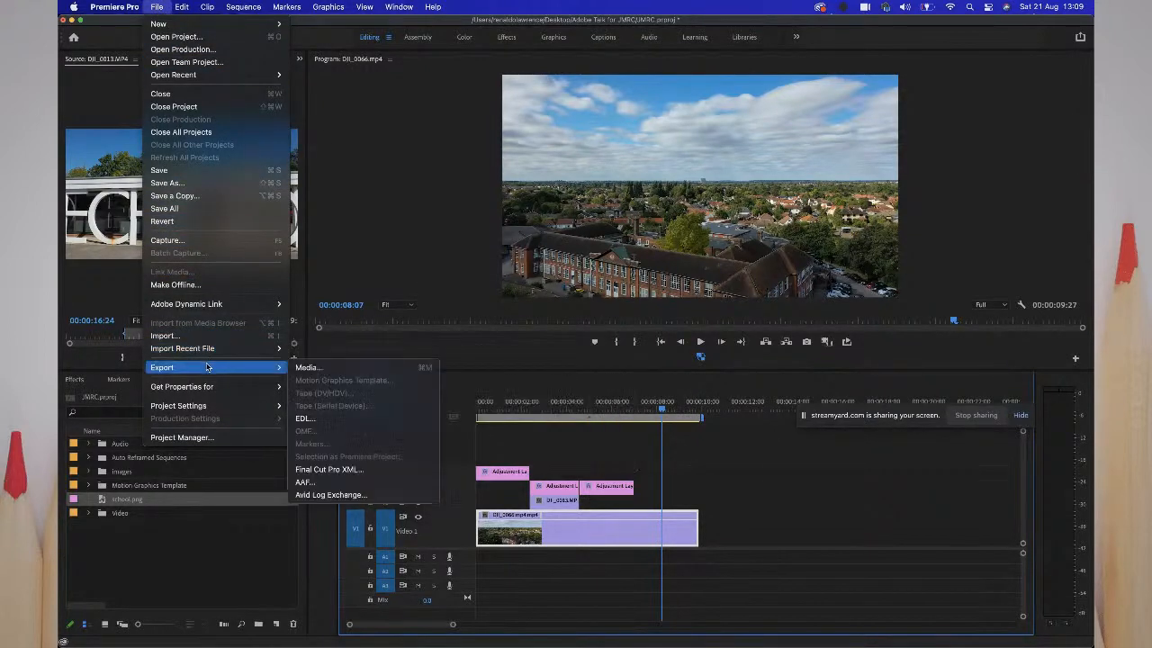
left_click(720, 520)
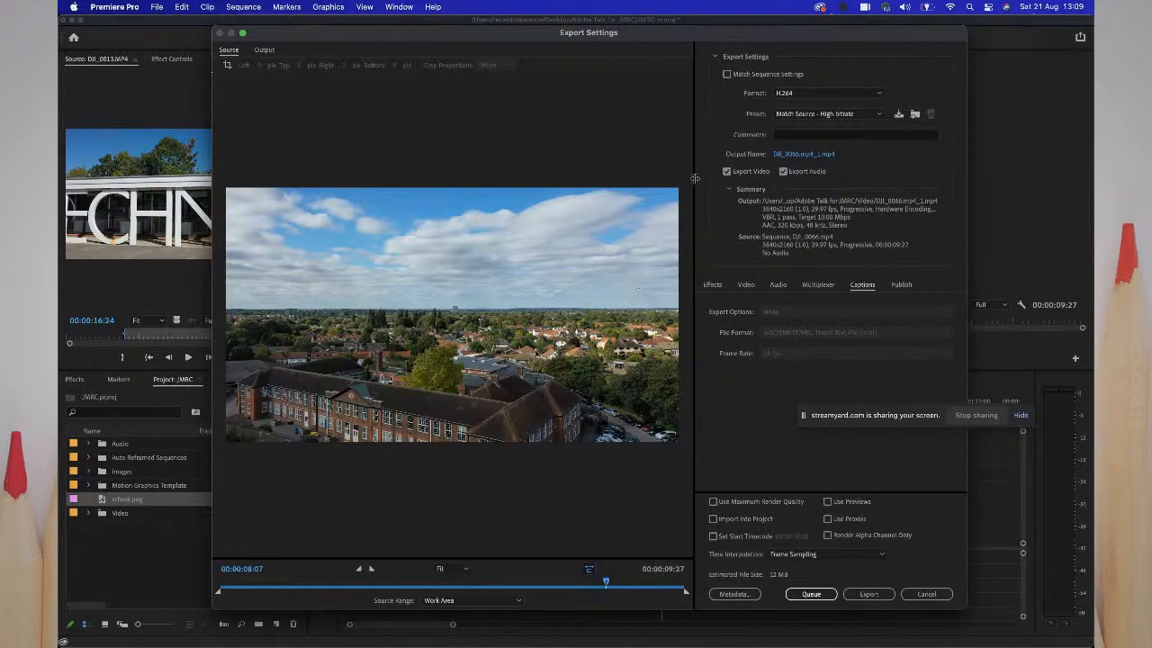
left_click(825, 115)
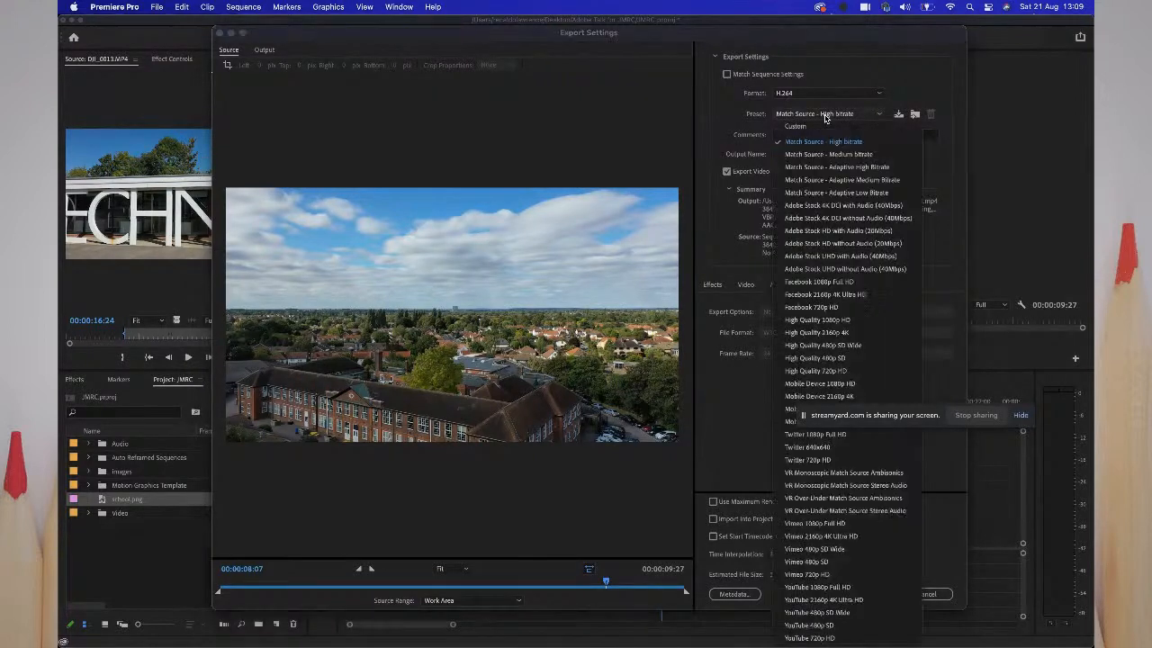
left_click(838, 168)
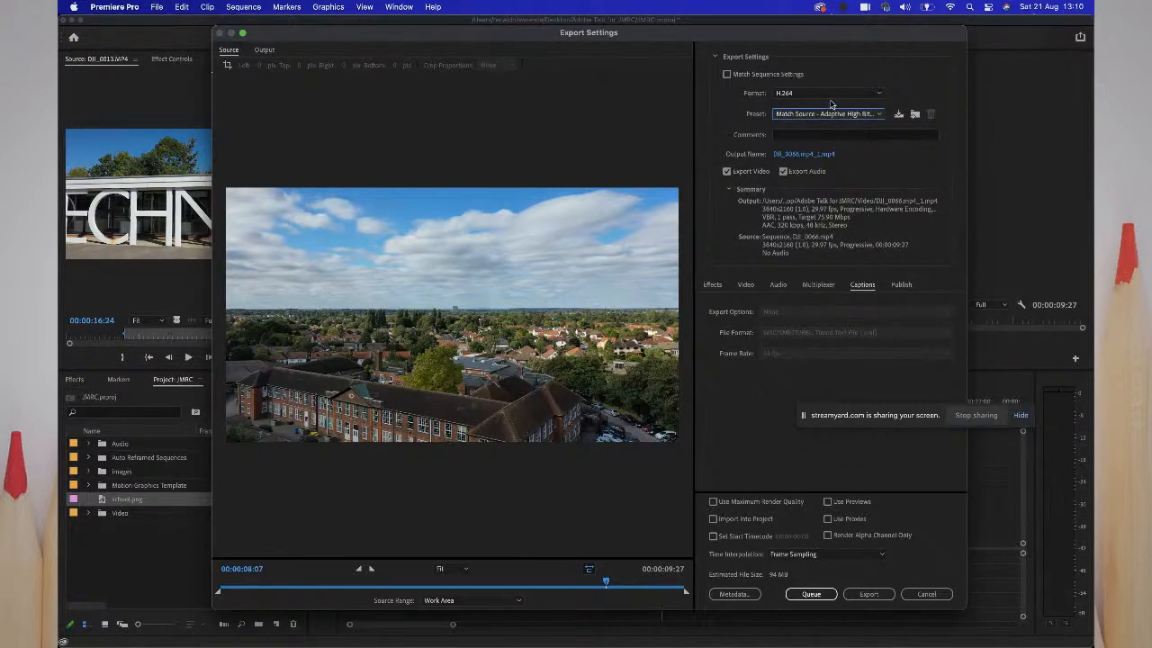
- Look through the available export formats, keep H.264, and turn on Use Maximum Render Quality
left_click(878, 94)
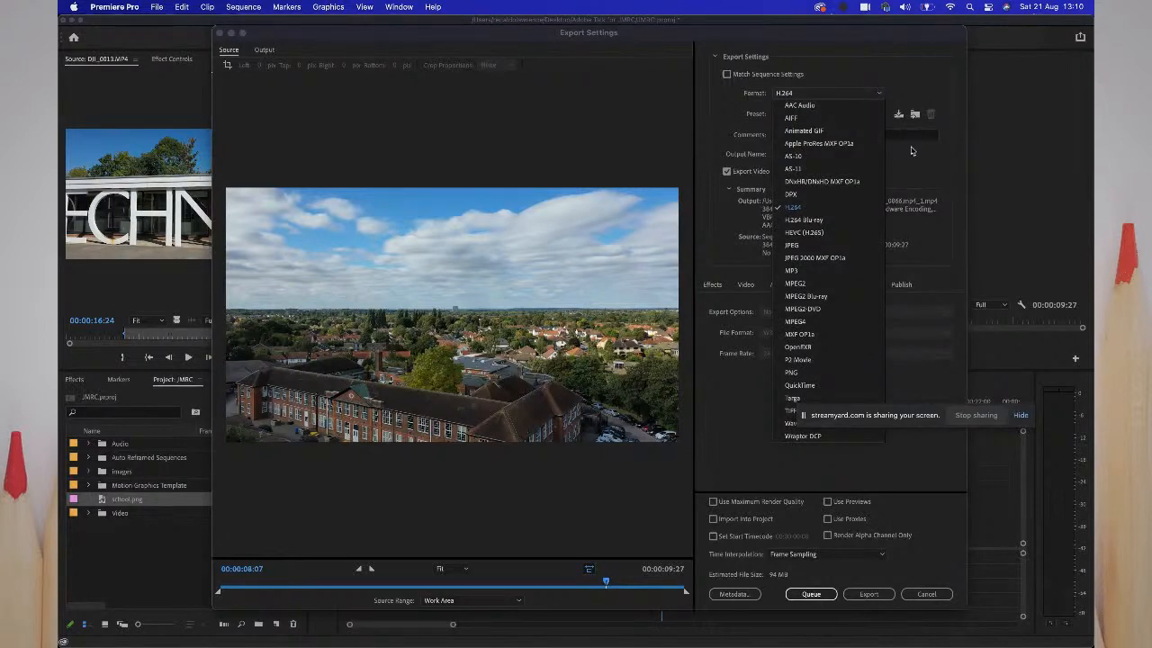
left_click(944, 181)
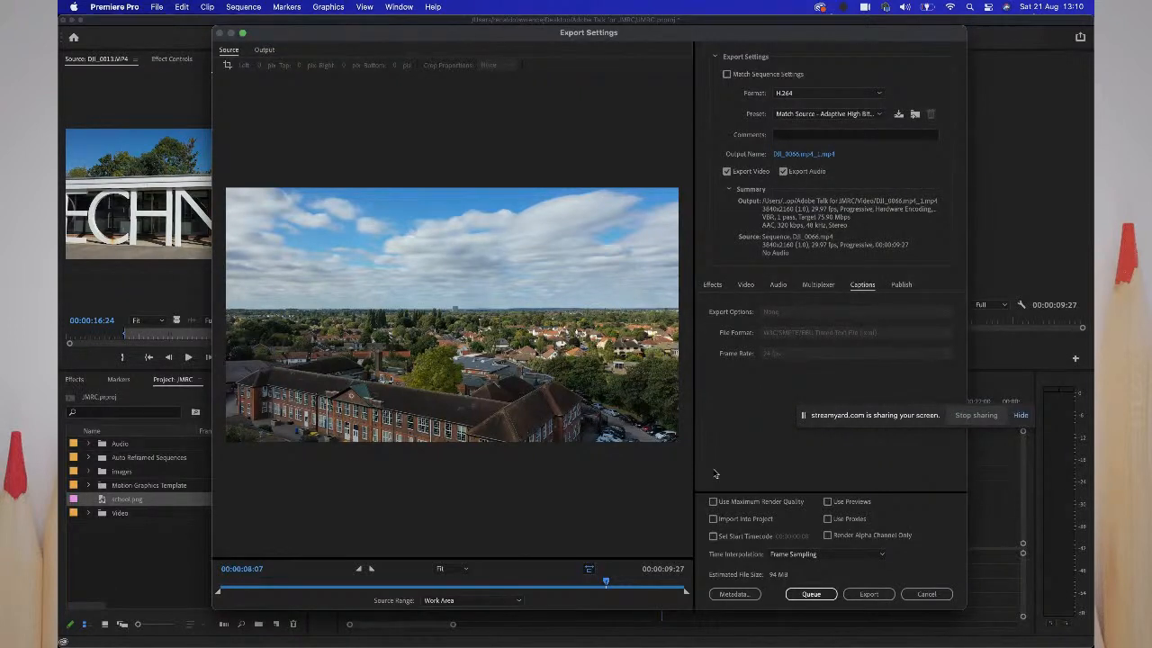
left_click(714, 502)
left_click(898, 115)
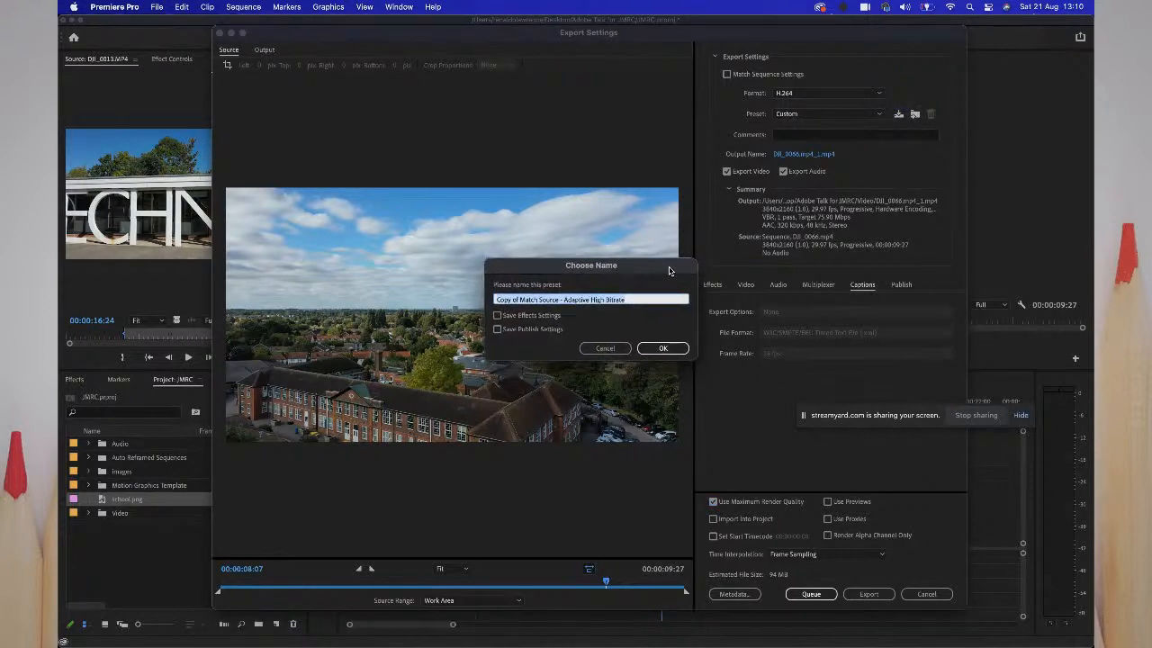
left_click_drag(671, 272, 710, 162)
left_click(632, 245)
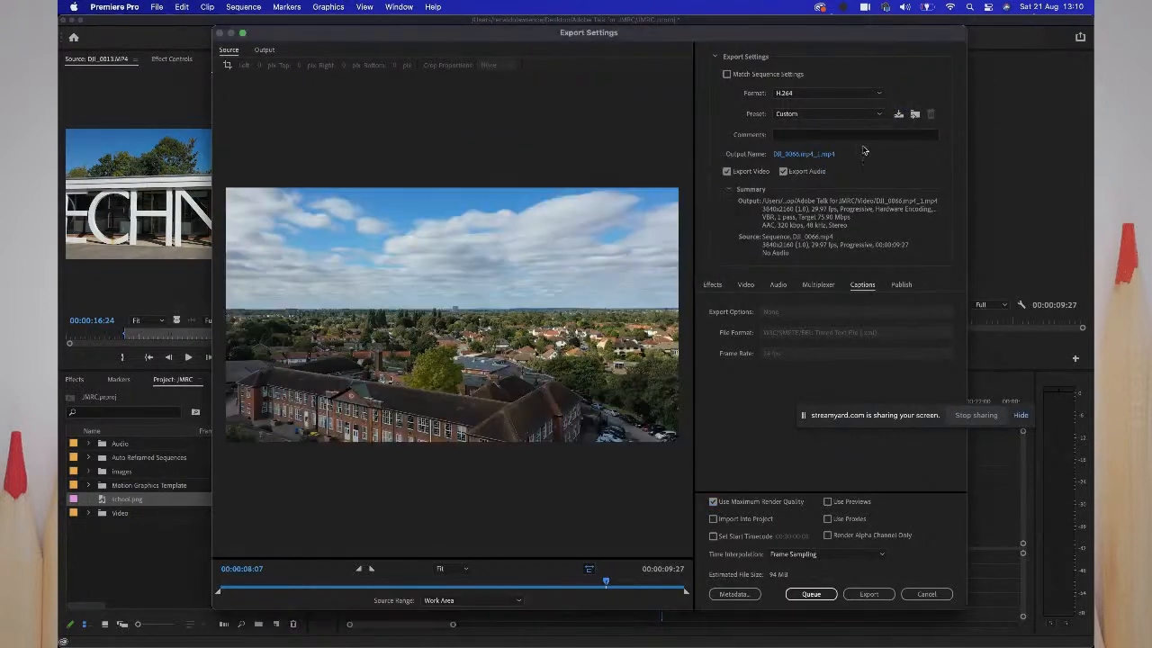
left_click(897, 115)
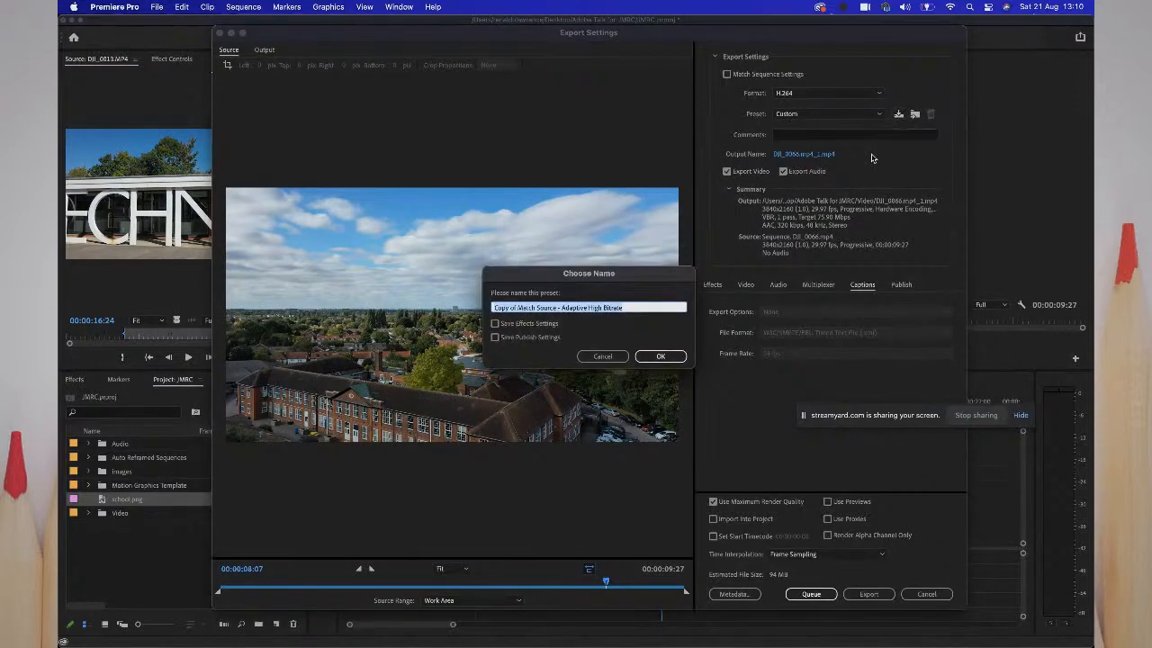
left_click(623, 357)
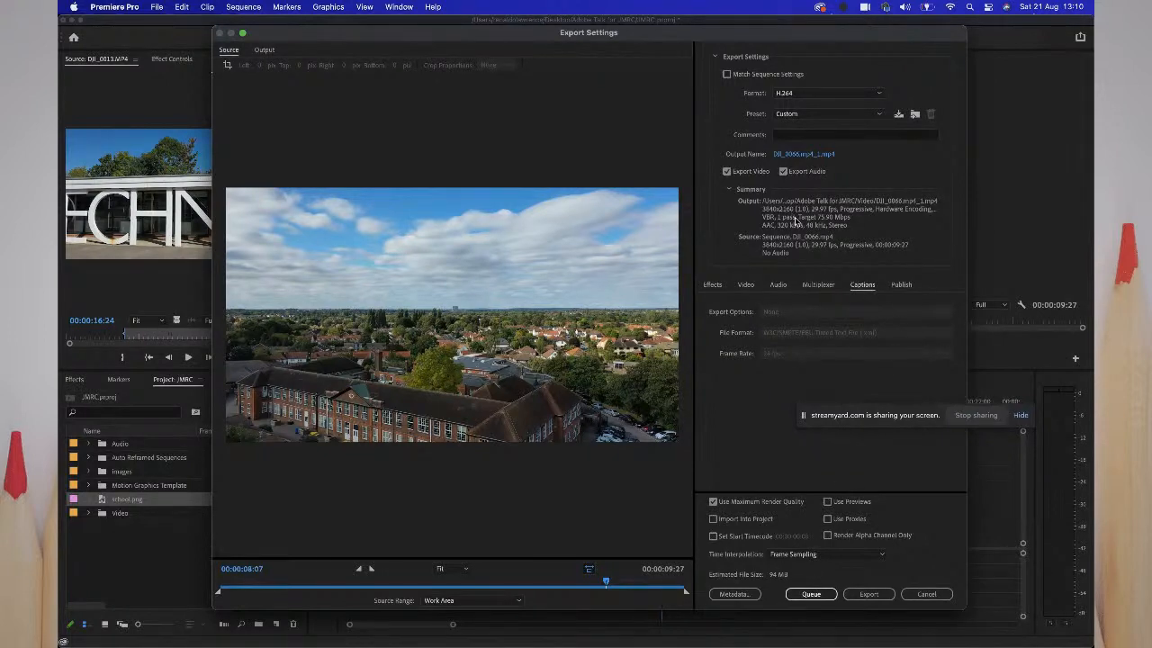
- Show the export effects and collapse every group from Lumetri Look / LUT down to Video Limiter
left_click(710, 286)
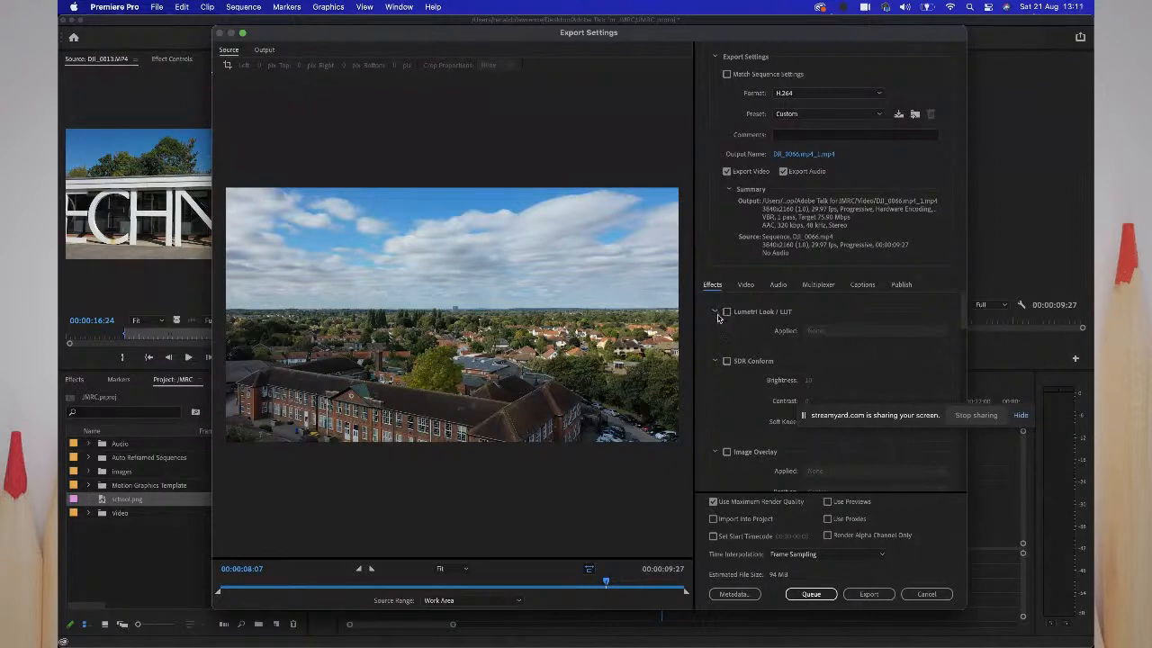
left_click(715, 312)
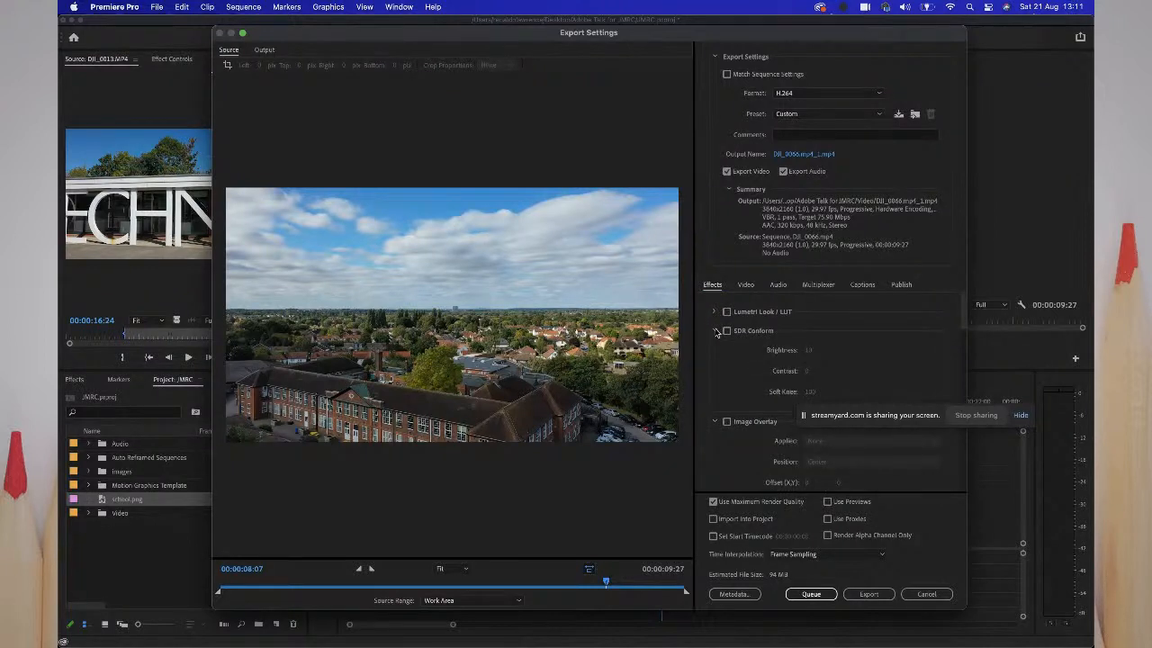
left_click(715, 331)
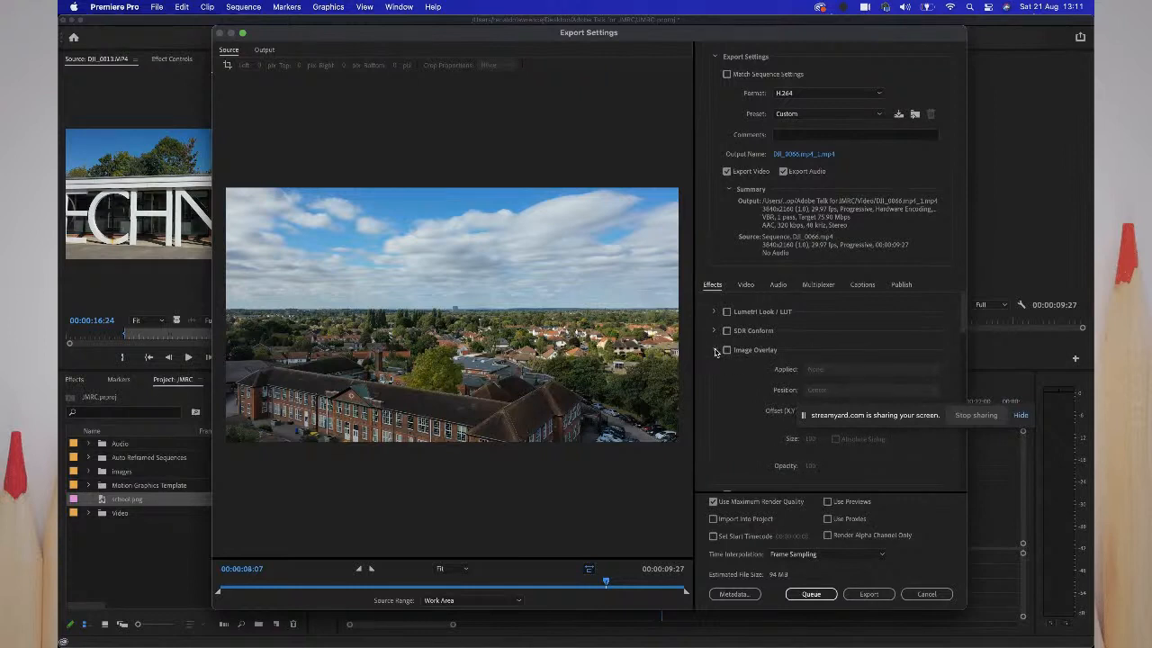
left_click(716, 350)
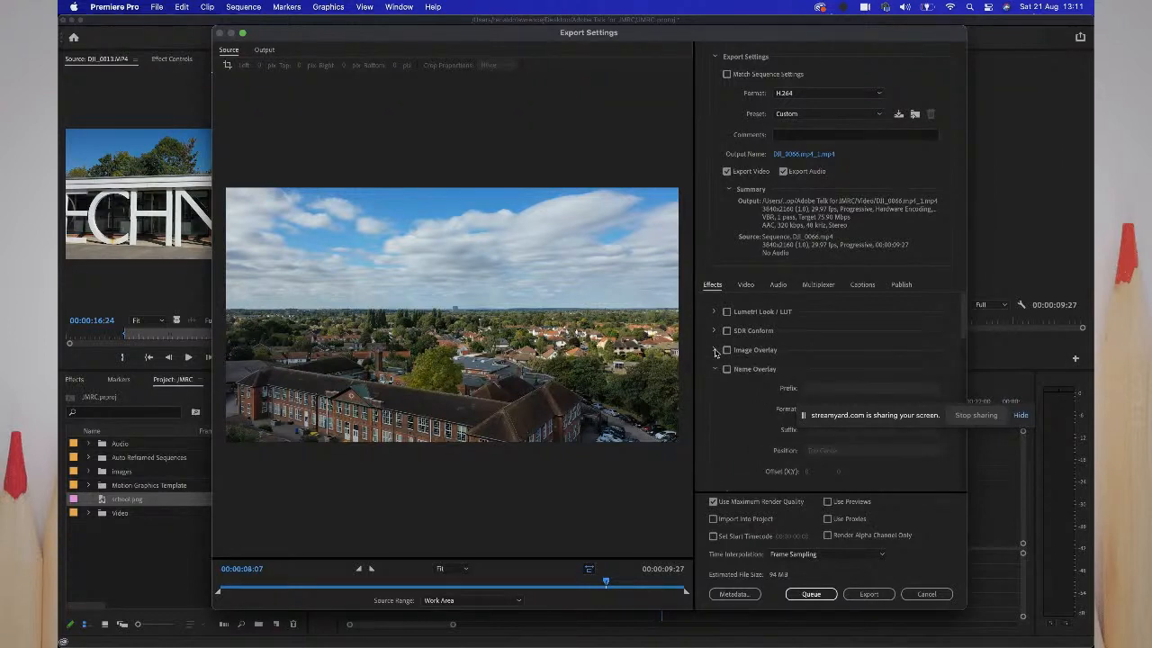
left_click(717, 369)
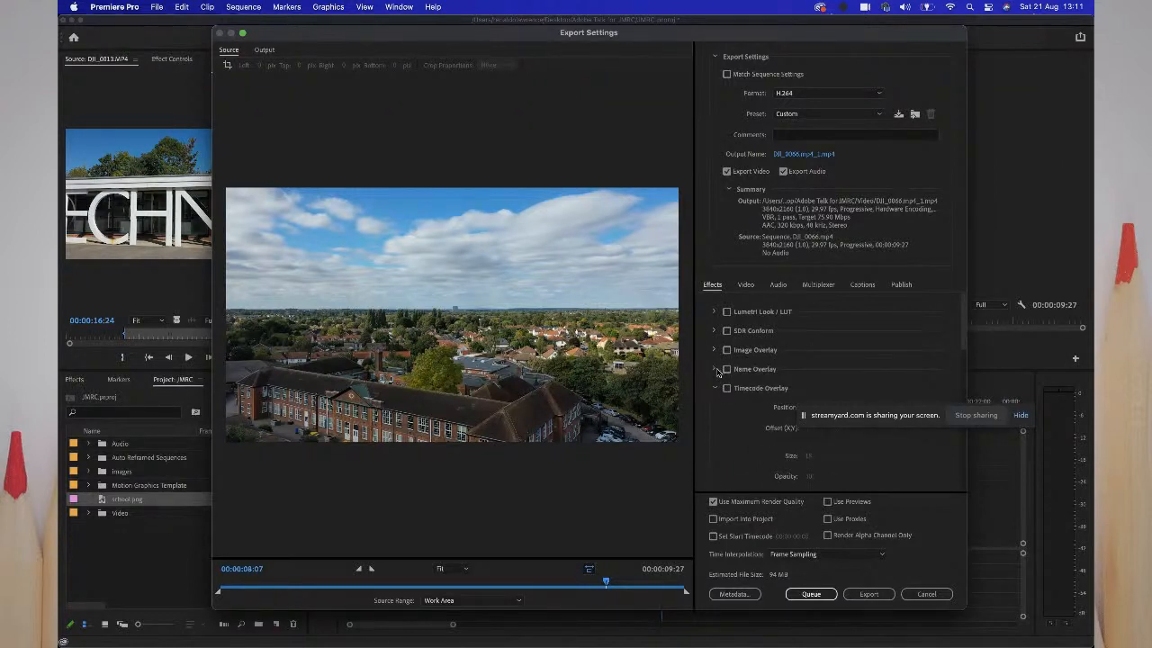
left_click(715, 388)
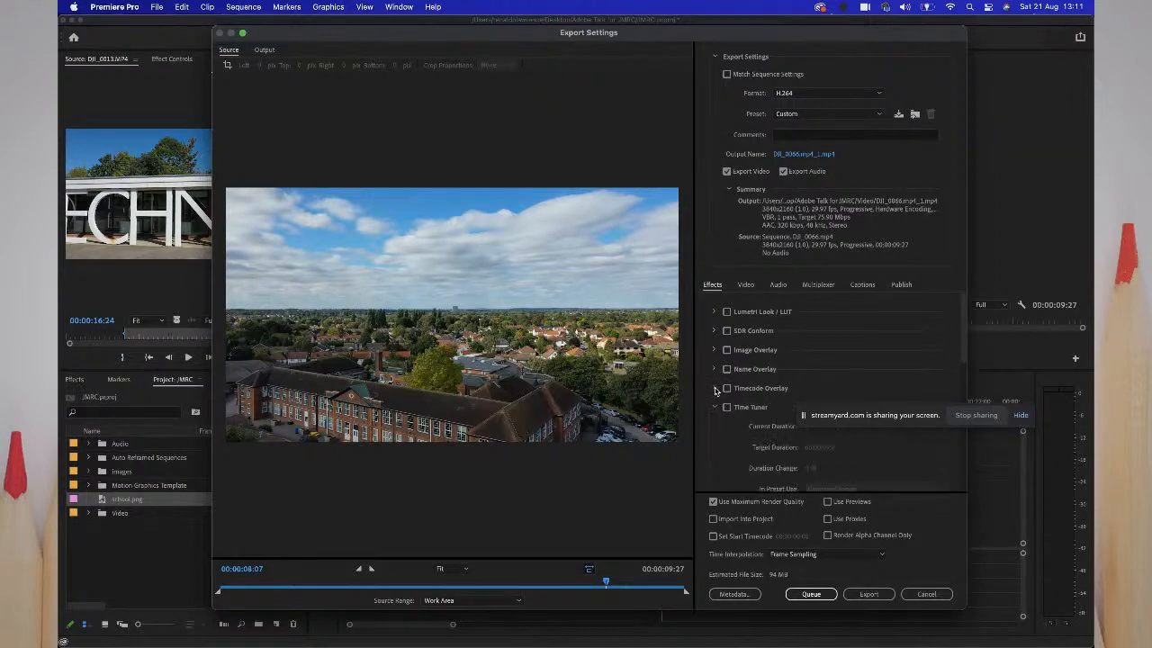
left_click(717, 407)
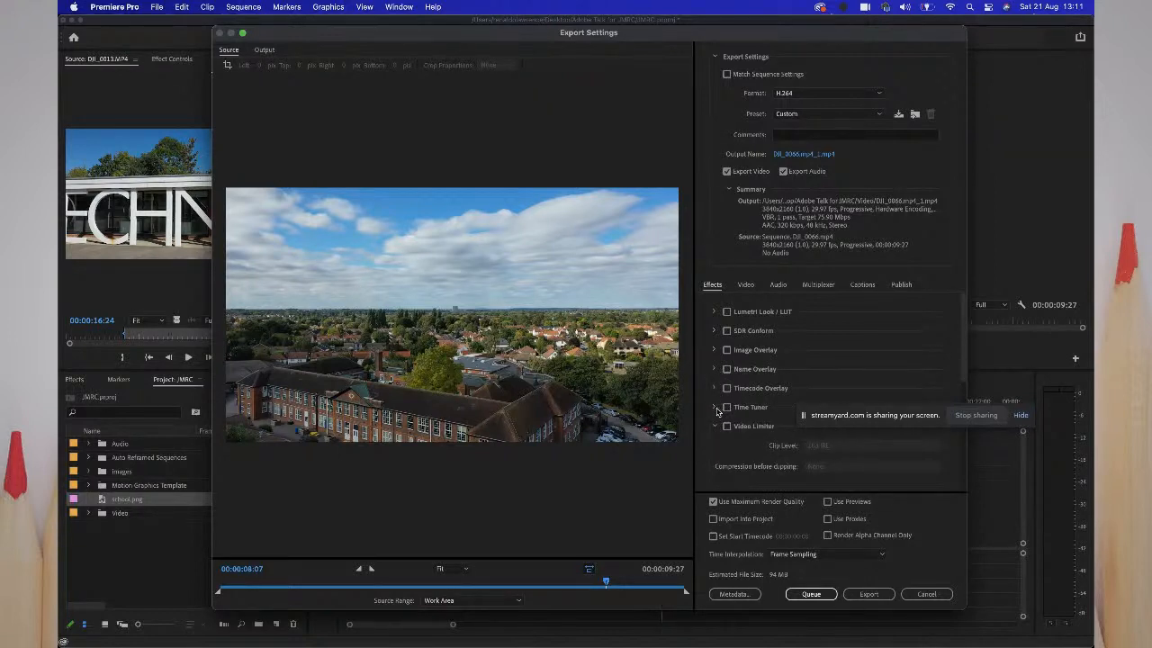
left_click(715, 428)
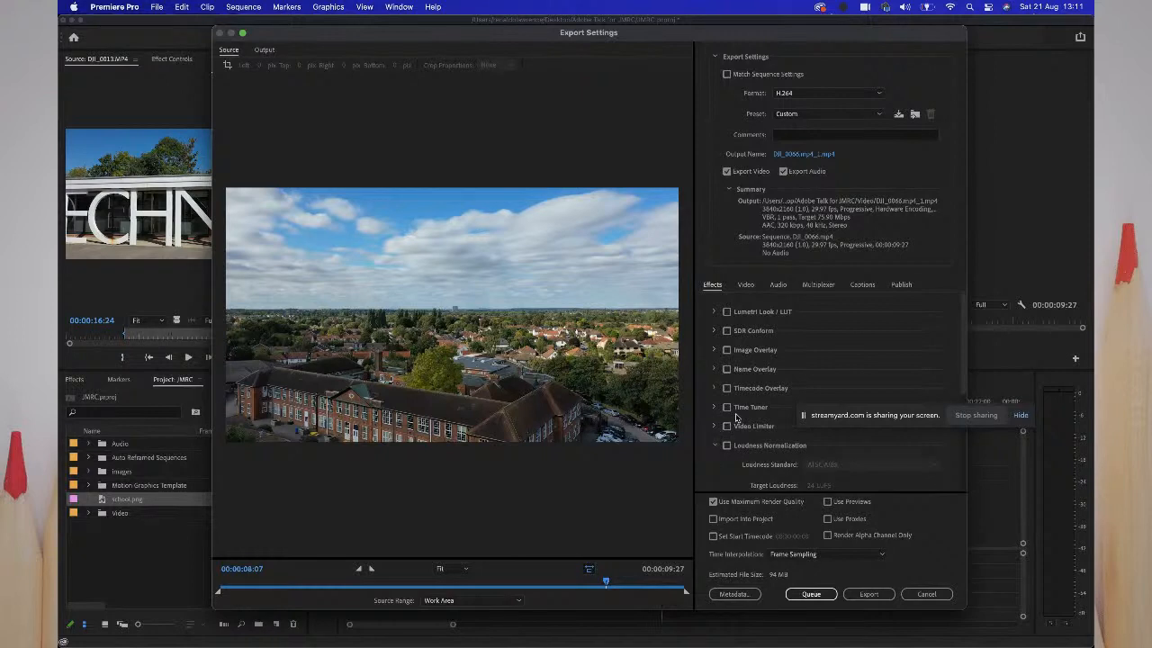
- Enable publishing the export to YouTube and expand its publishing options
left_click(899, 286)
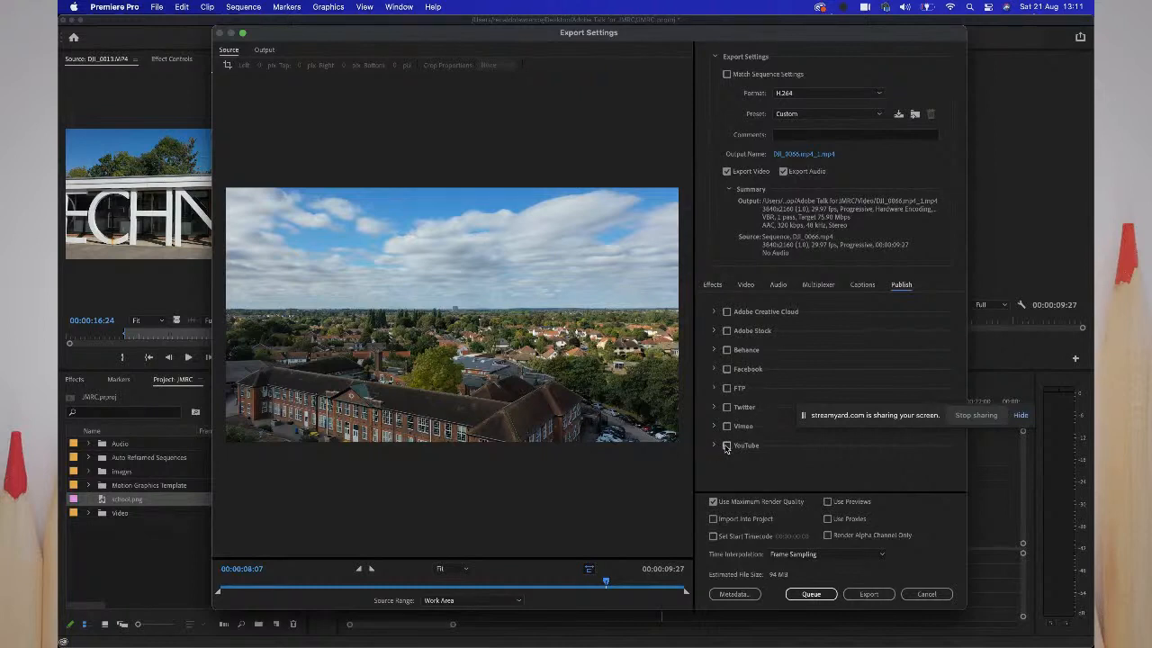
left_click(726, 446)
left_click(715, 446)
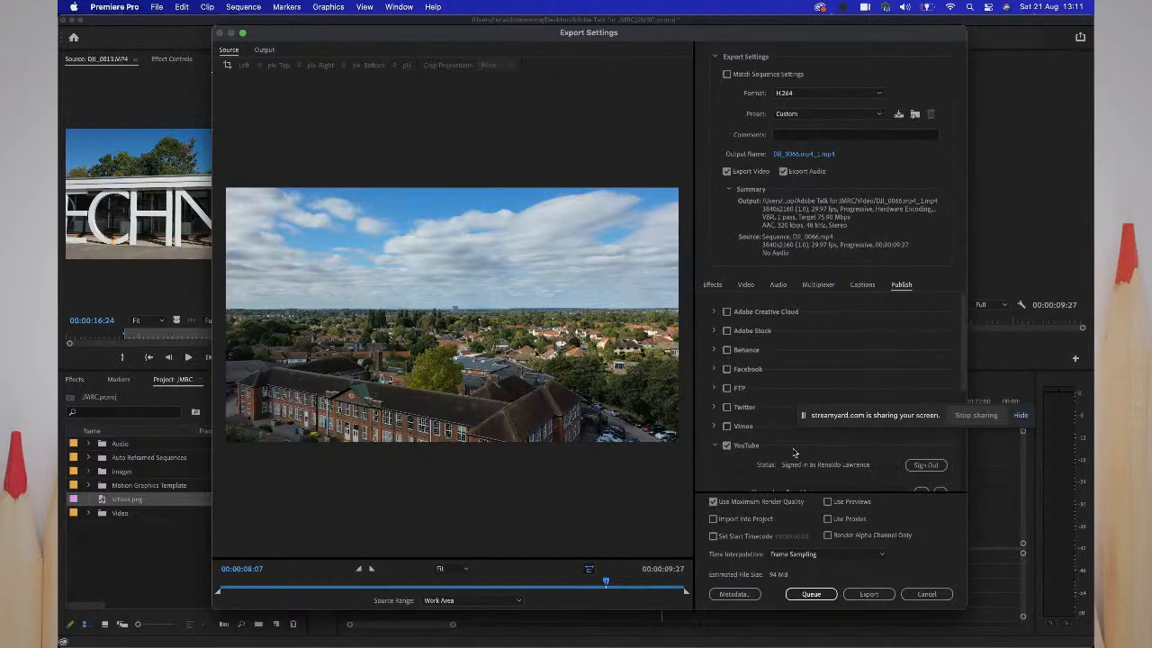
- Enlarge the export settings window, examine YouTube's sign-in status, channel, playlist and title options, and collapse the YouTube group
scroll(793, 452, "down", 1)
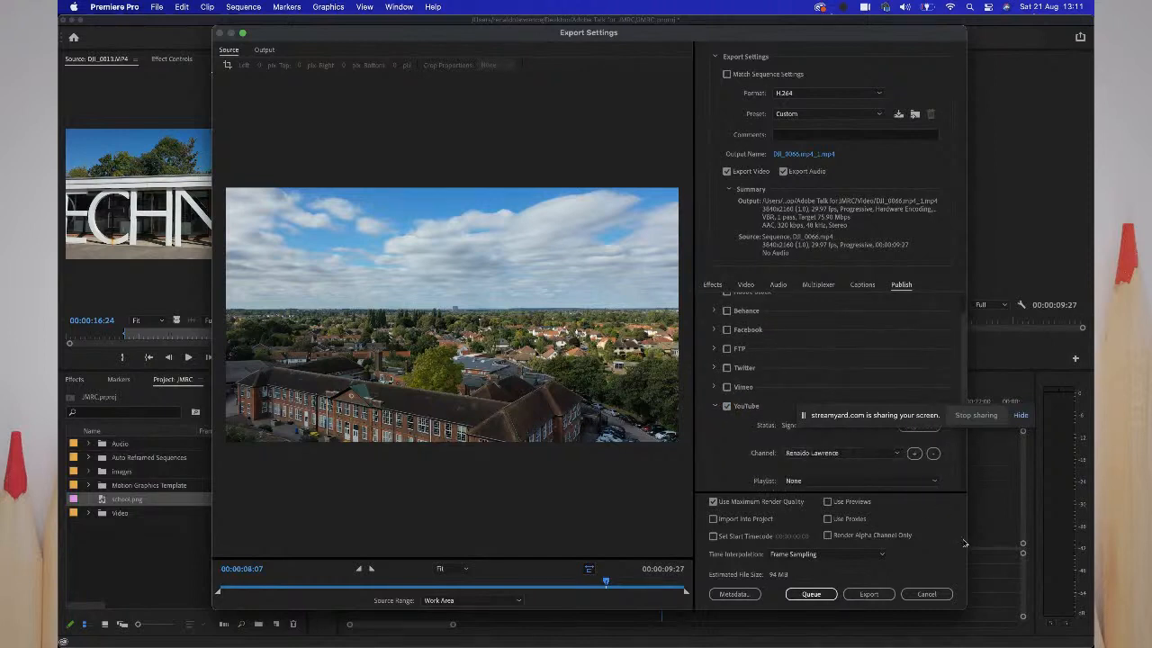
left_click_drag(965, 608, 1002, 601)
scroll(870, 468, "up", 1)
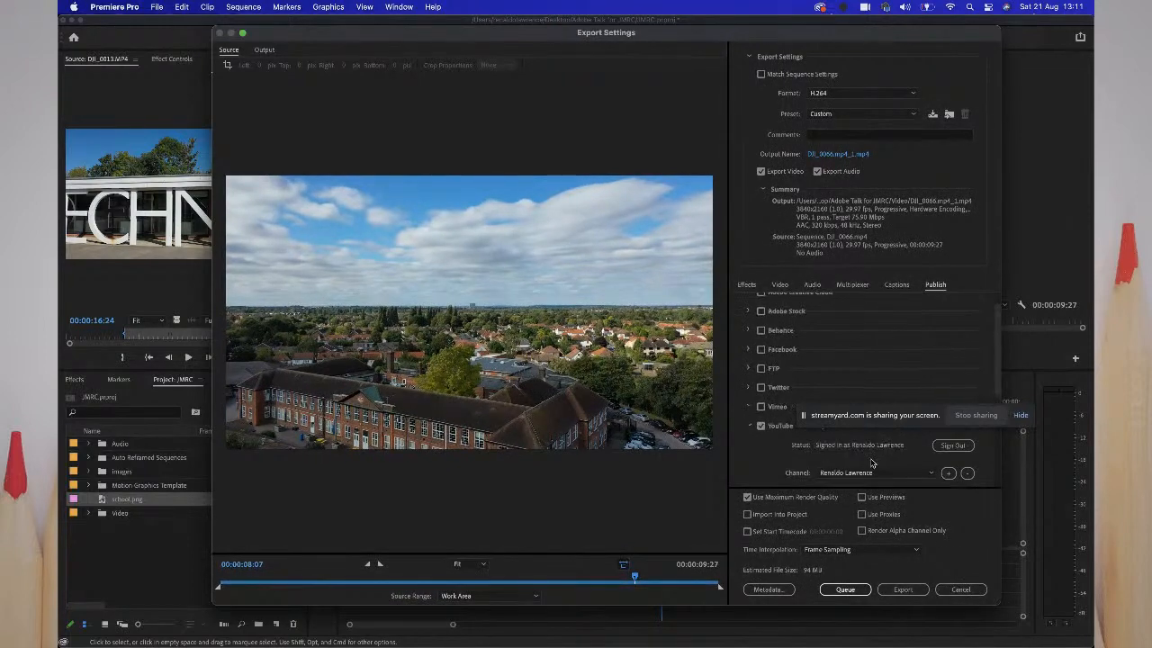
scroll(870, 461, "up", 1)
scroll(866, 462, "down", 3)
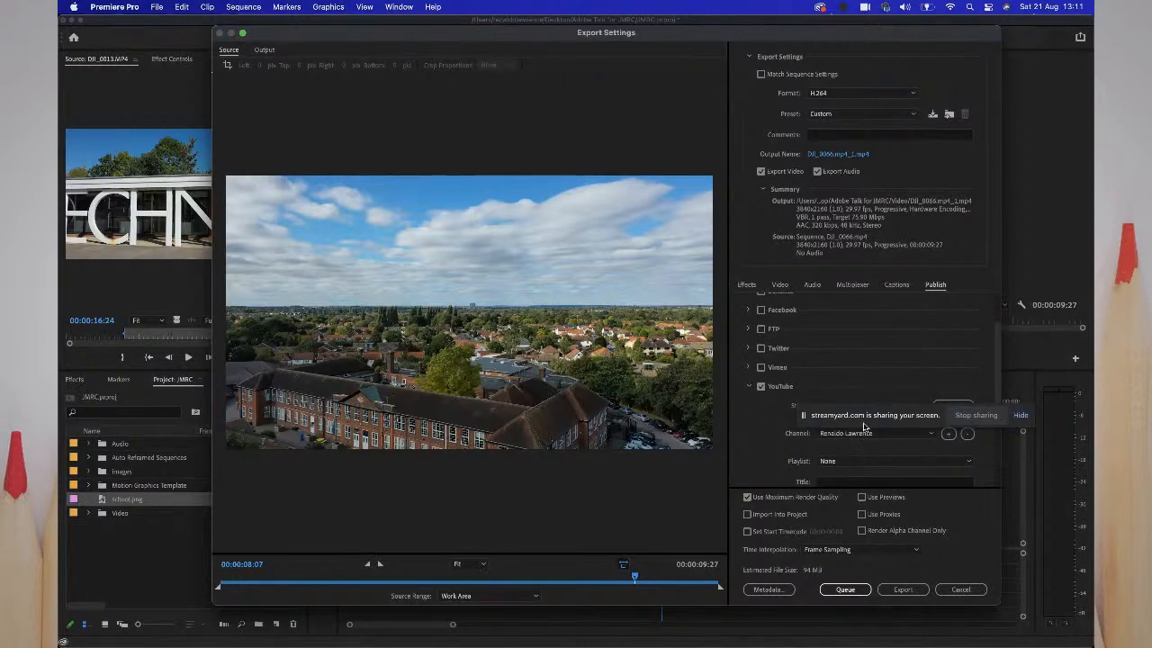
left_click_drag(869, 414, 404, 522)
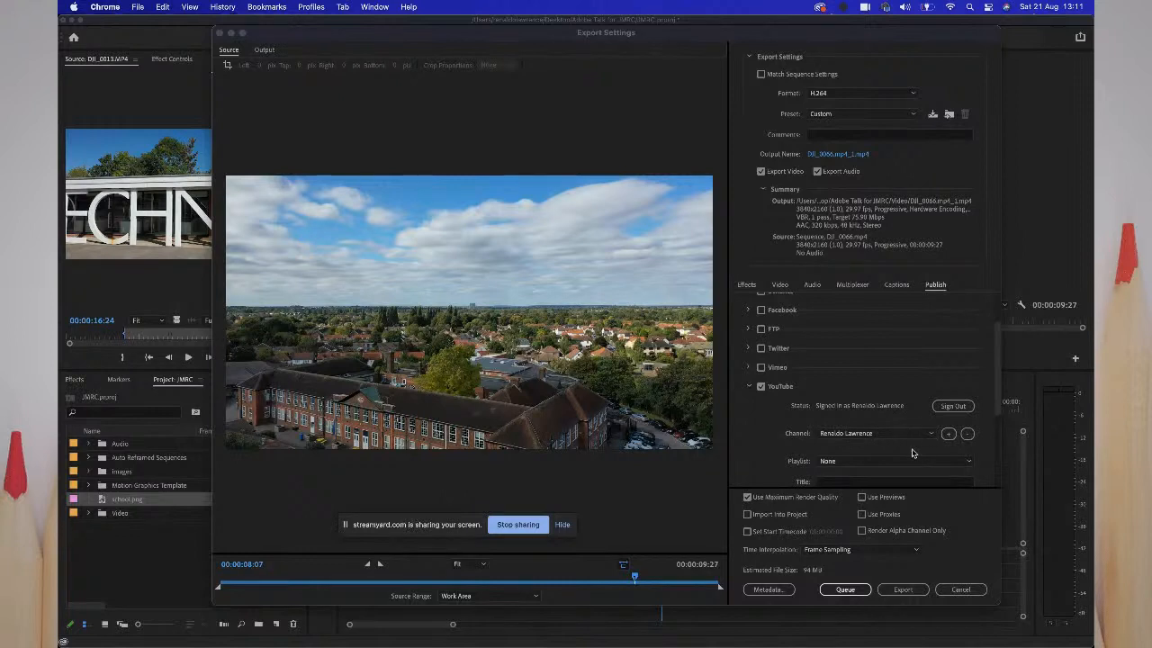
scroll(911, 453, "up", 1)
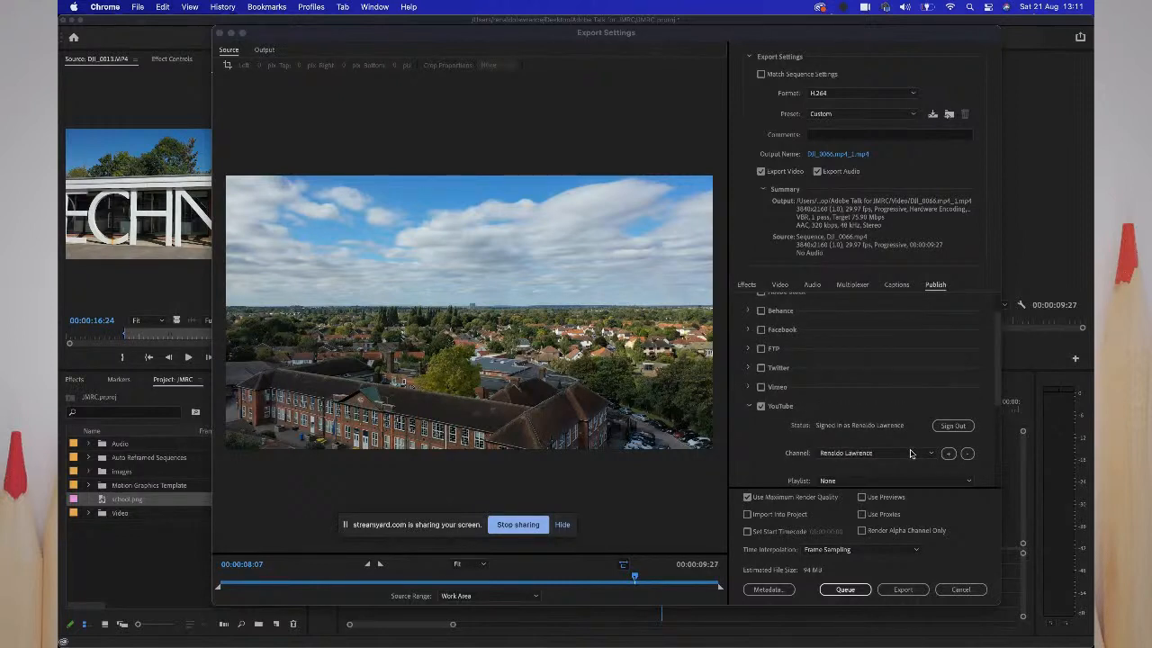
left_click(913, 426)
scroll(911, 428, "down", 2)
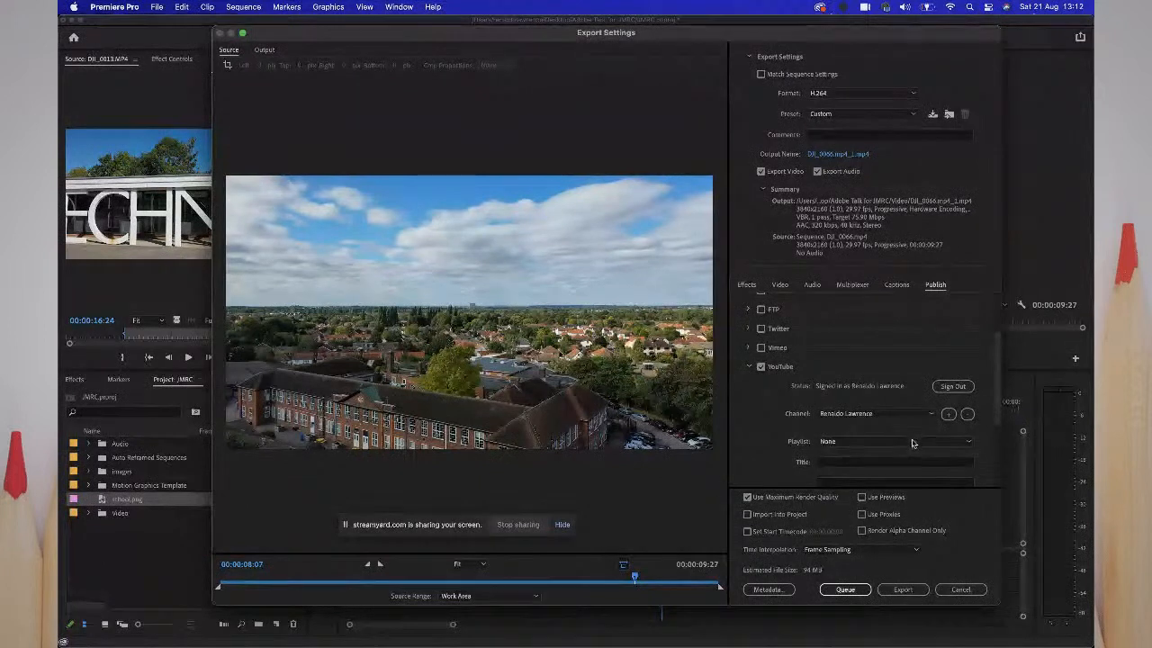
left_click(749, 368)
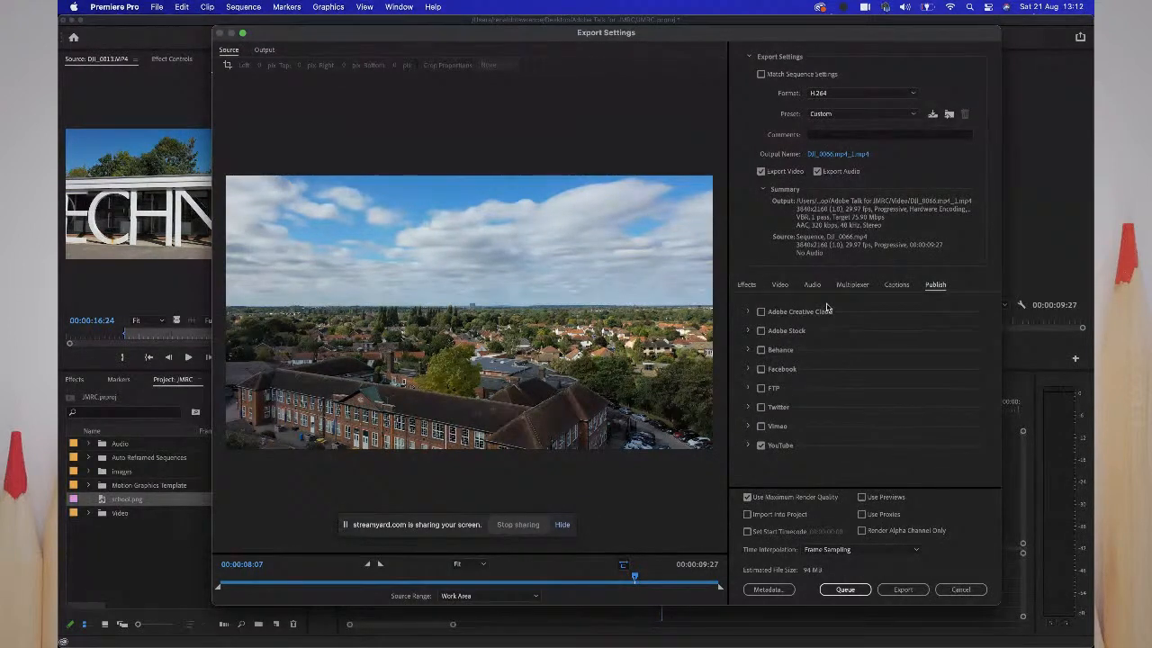
- Review the captions and basic video settings, switching the frame size's source matching off and back on
left_click(890, 286)
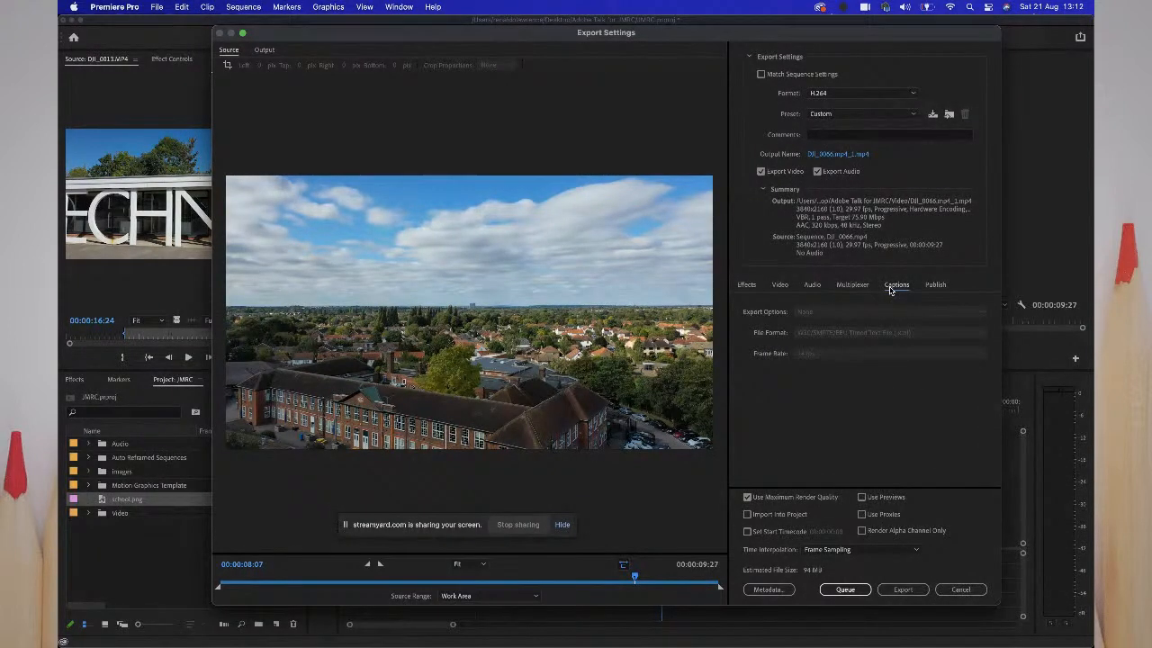
left_click(779, 285)
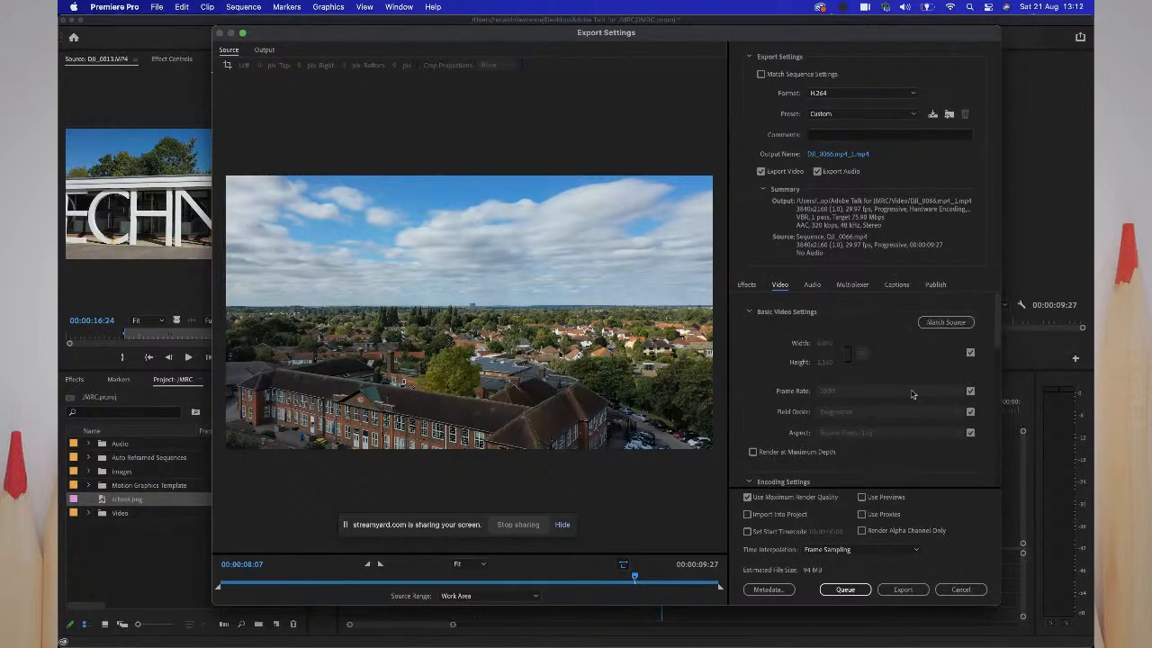
left_click(970, 353)
left_click(970, 353)
- Check the output file's name and save folder without changing them, and send the sequence to the Media Encoder queue
left_click(837, 154)
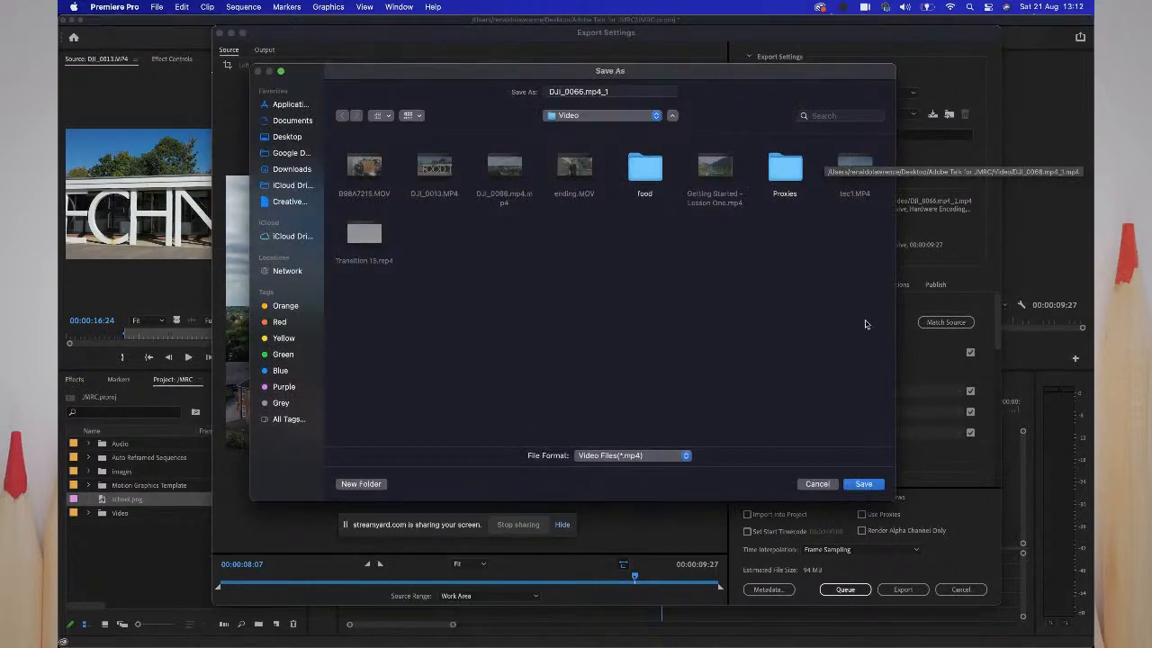
left_click(819, 484)
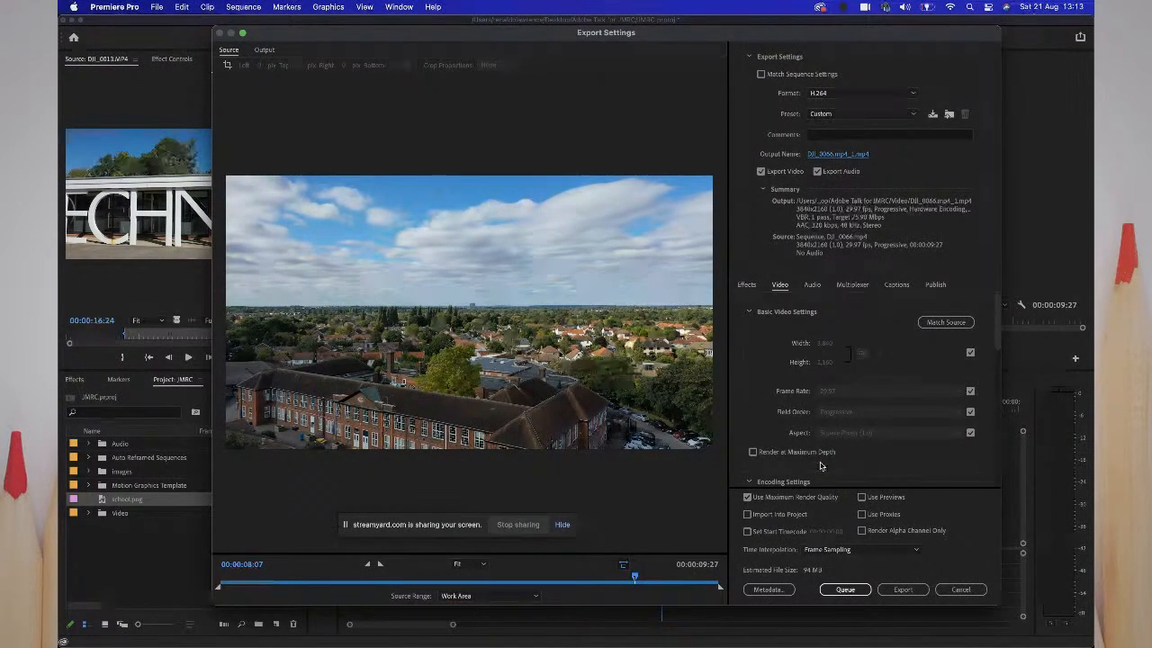
left_click(844, 591)
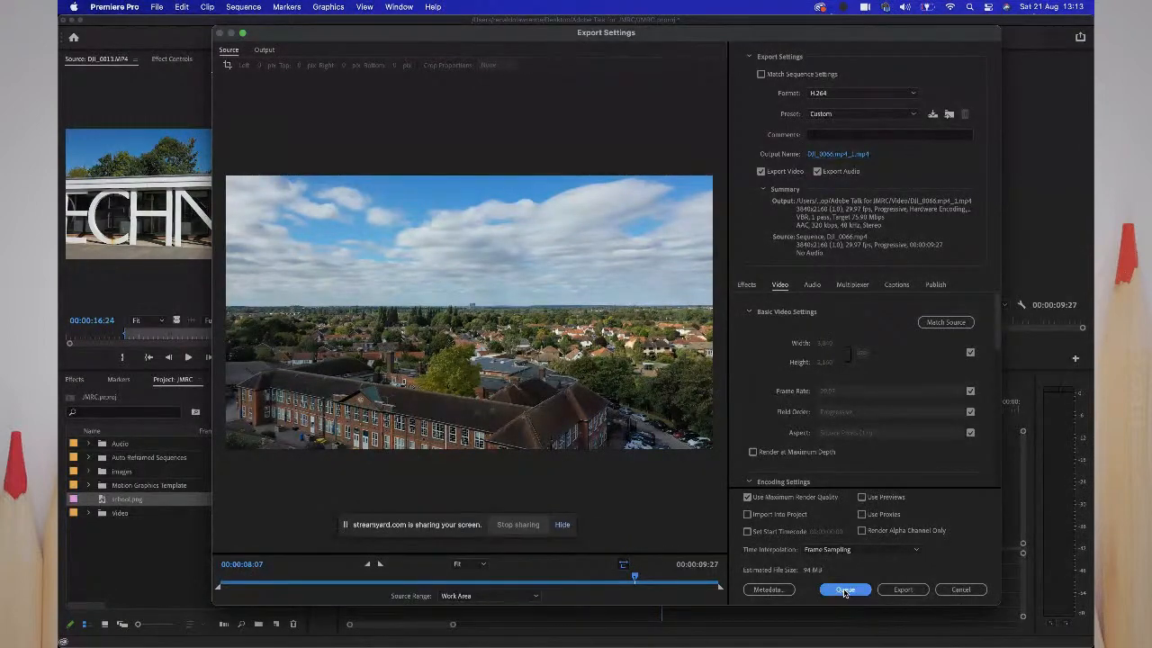
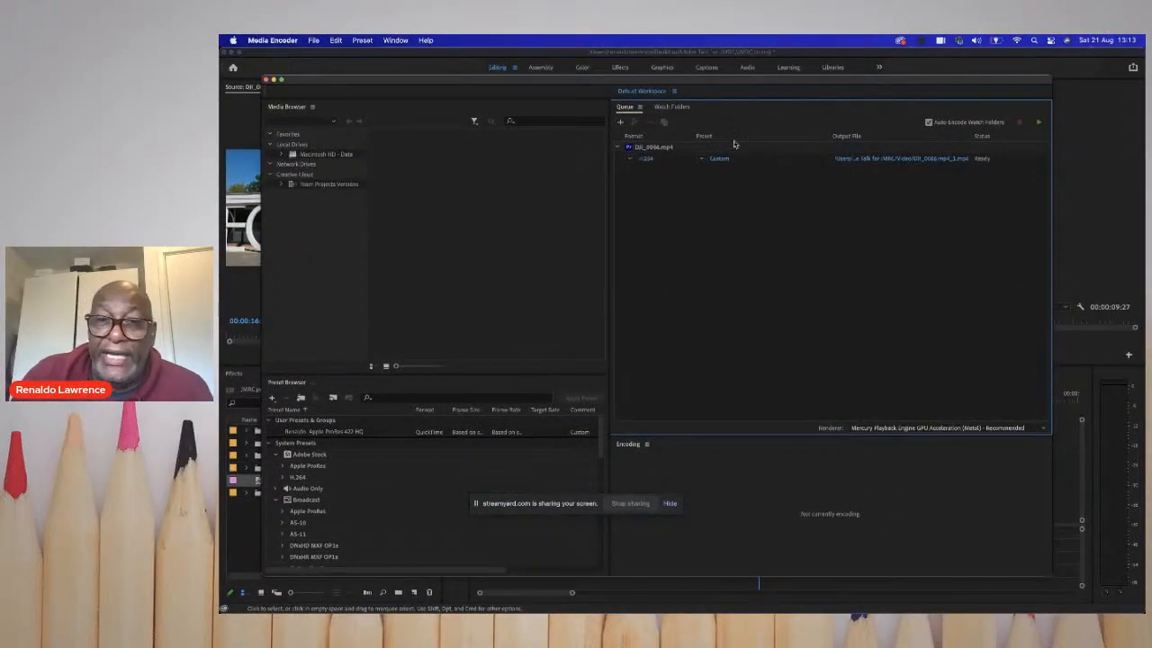
- In Media Encoder, inspect the export settings of the queued DJI_0066.mp4 job and close them without changes
left_click(780, 161)
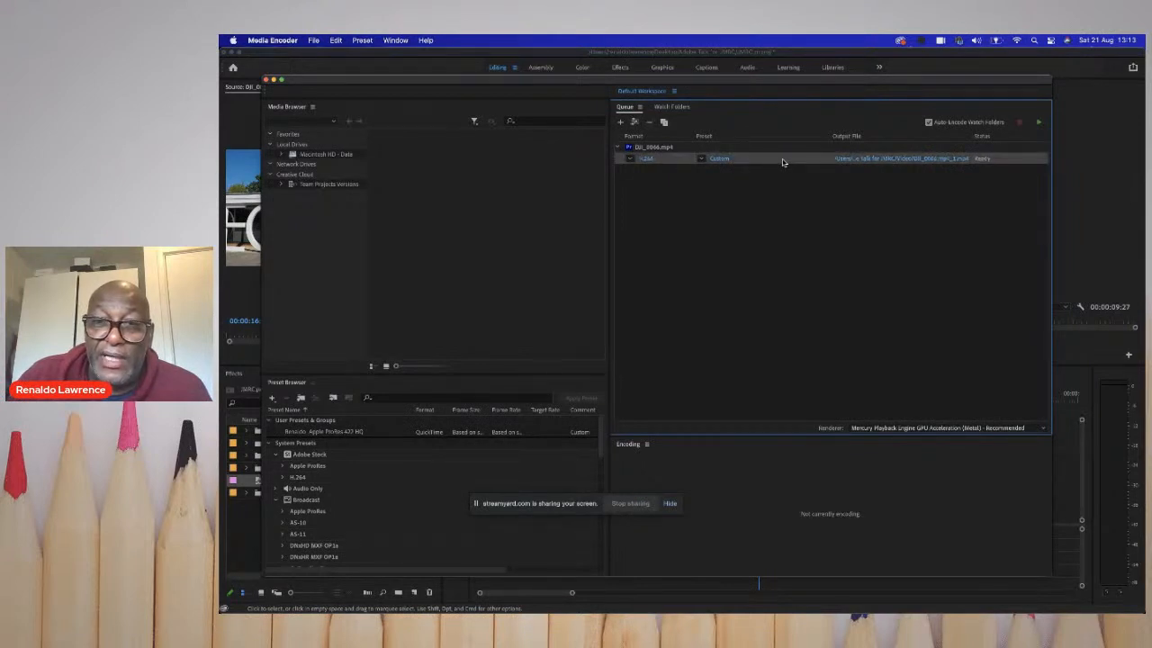
left_click(719, 159)
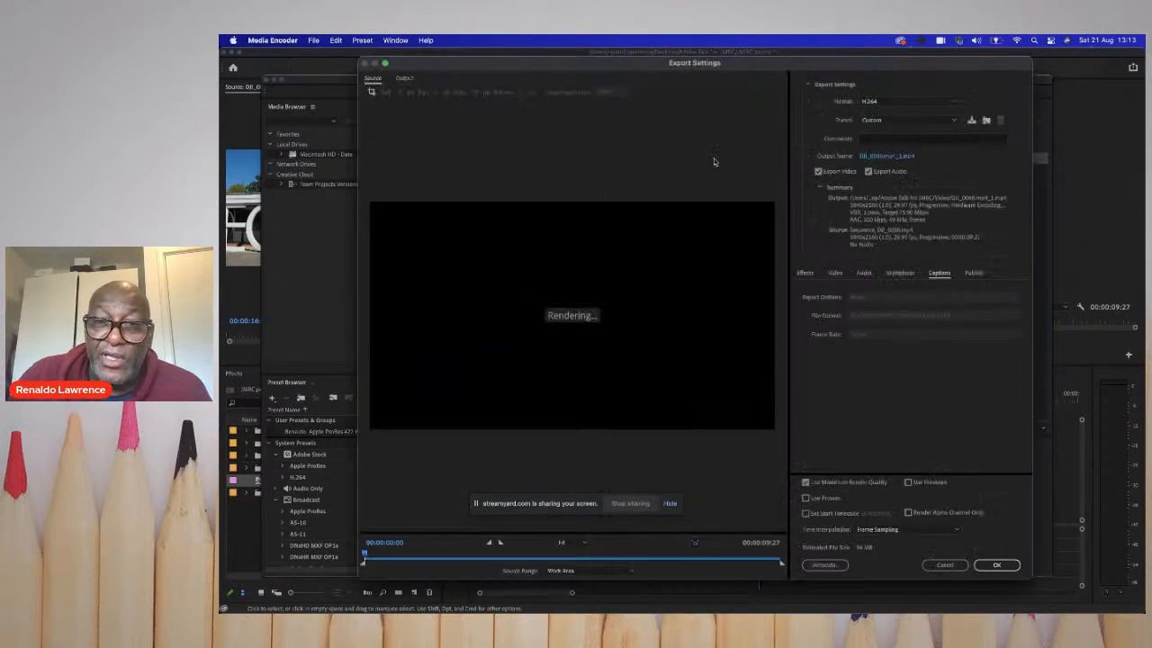
left_click(945, 564)
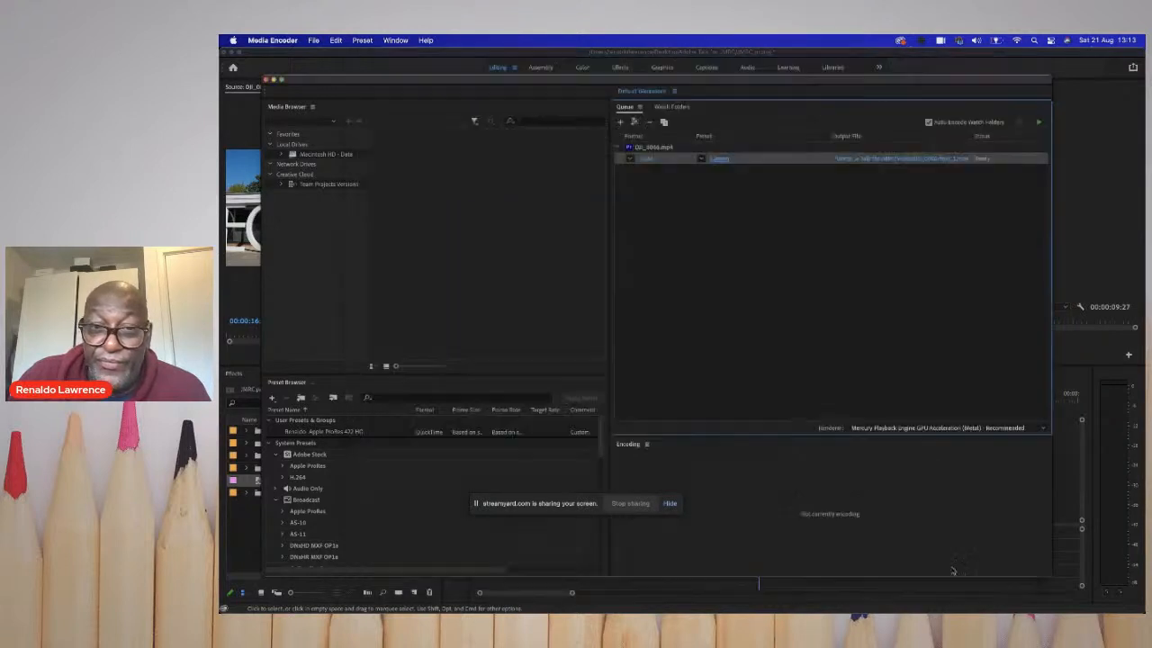
- Duplicate the queued H.264 job for DJI_0066.mp4 and check which output formats the duplicate offers
right_click(670, 159)
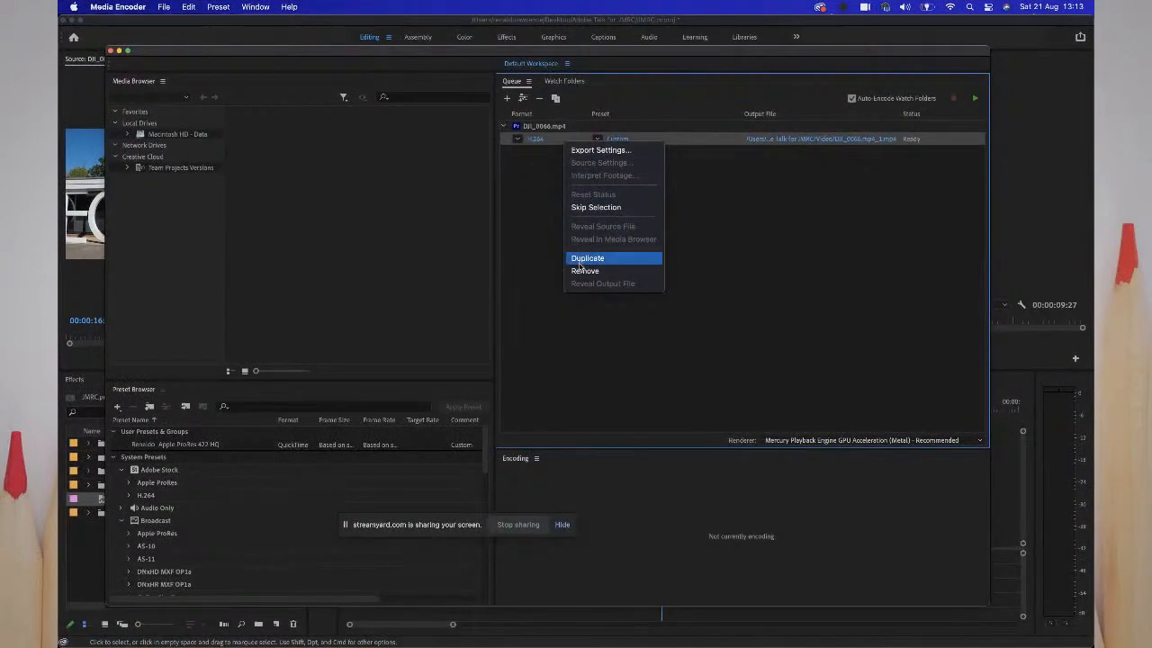
left_click(586, 258)
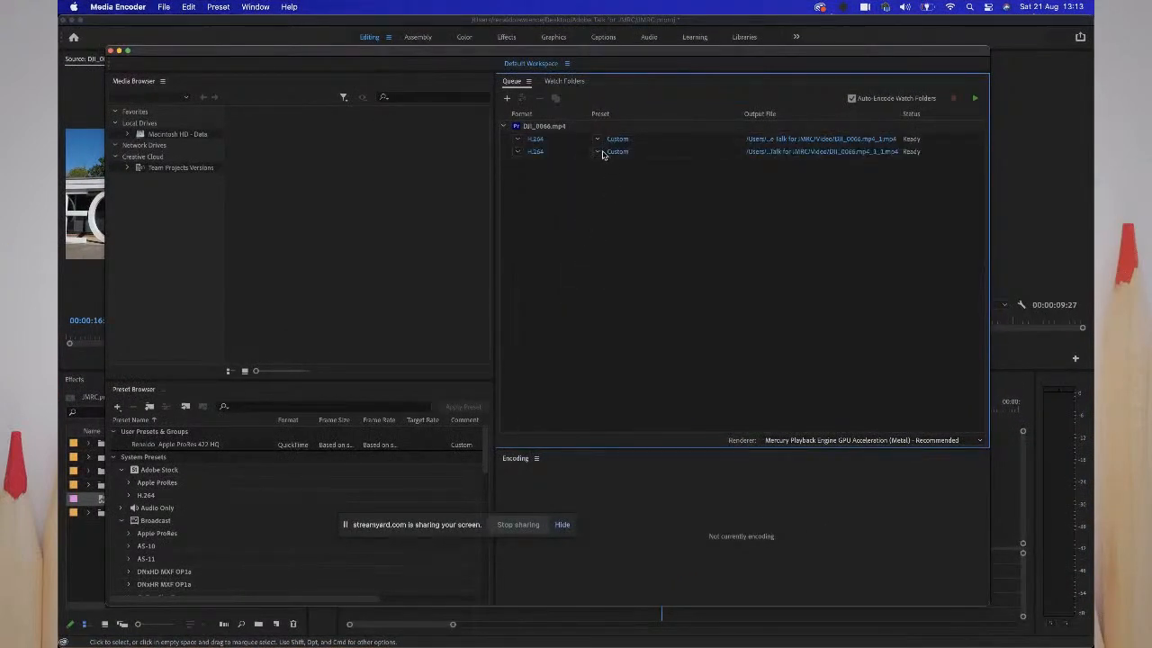
left_click(522, 153)
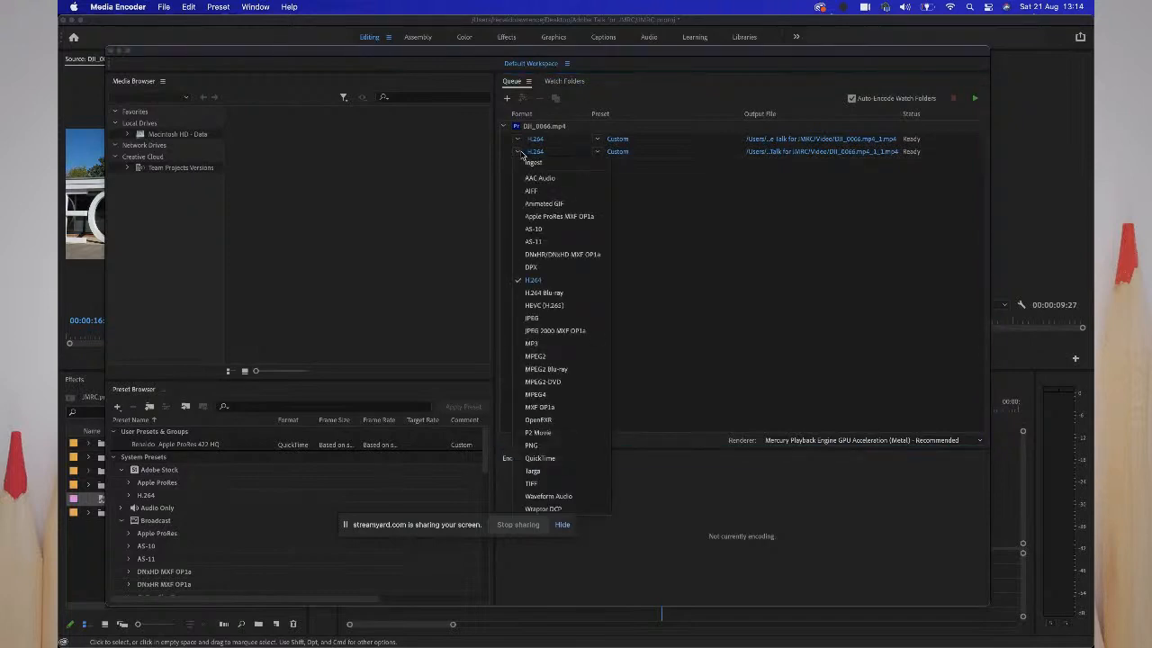
left_click(521, 154)
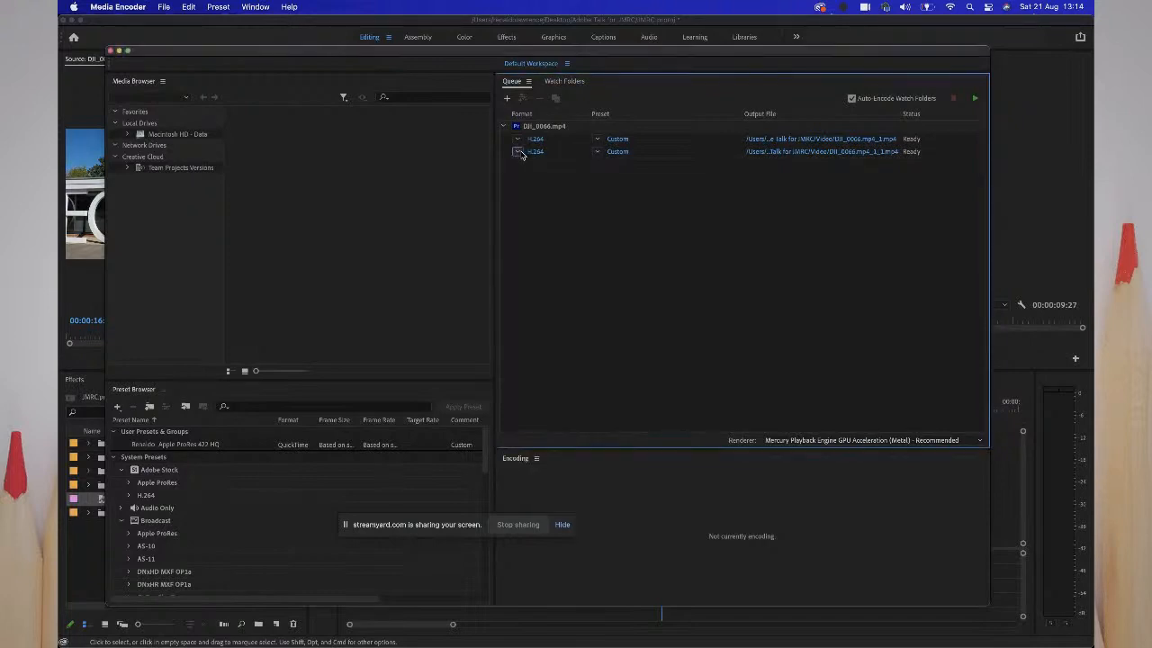
- Review the format choices in the duplicate job's export settings and accept the settings with H.264 kept
left_click(614, 152)
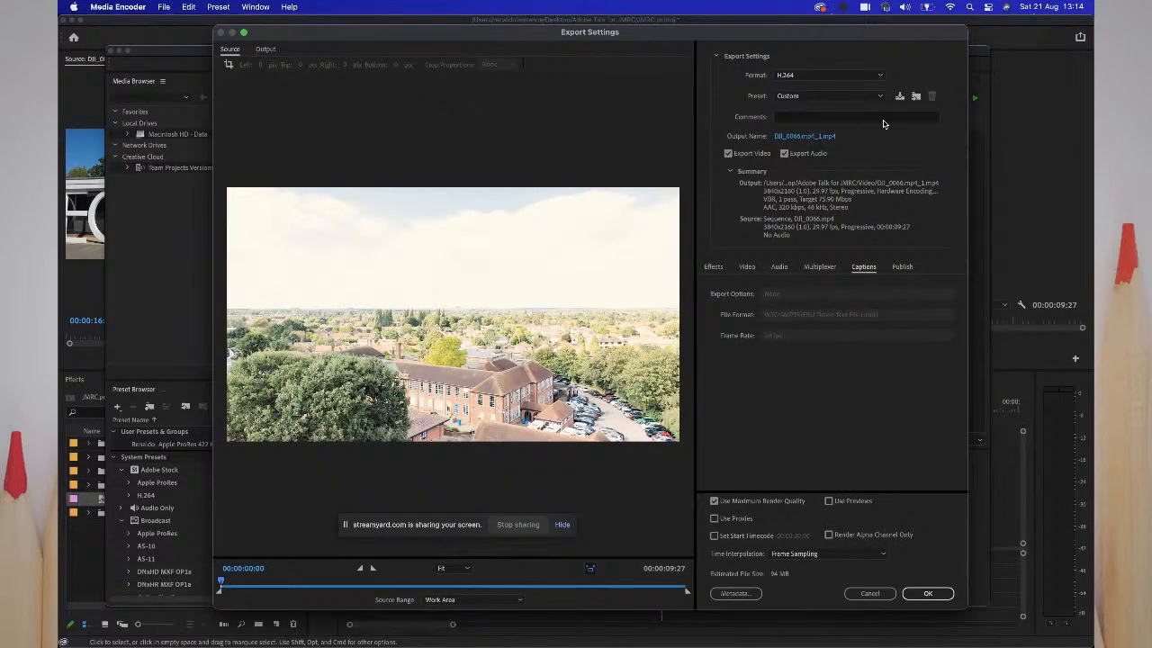
left_click(864, 76)
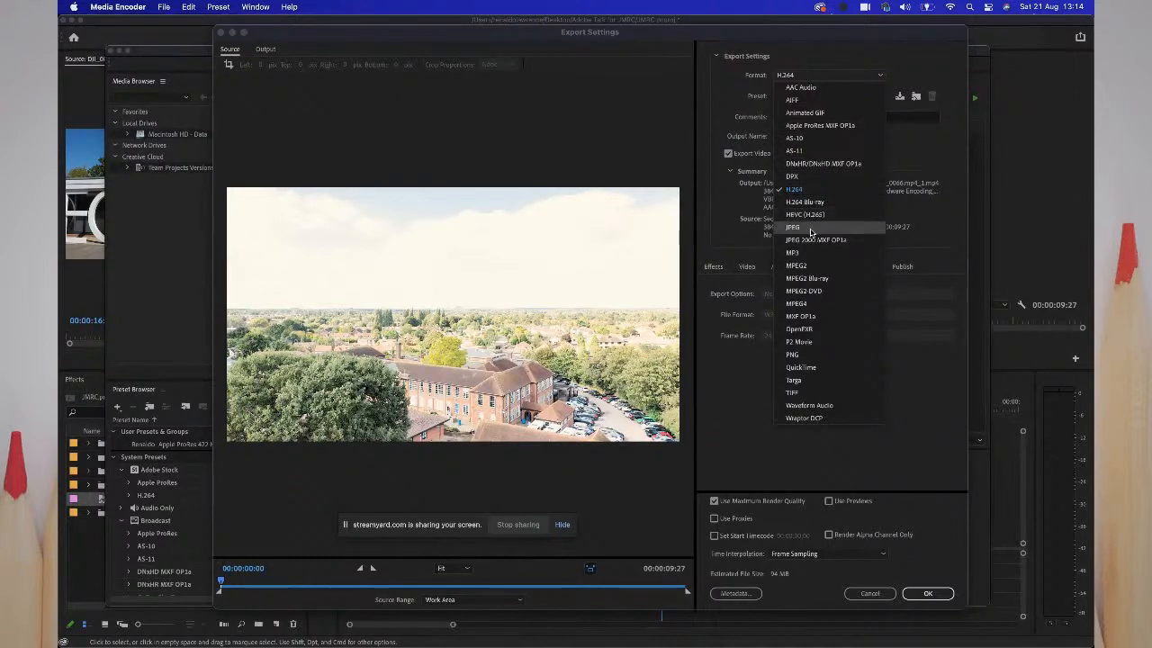
left_click(747, 403)
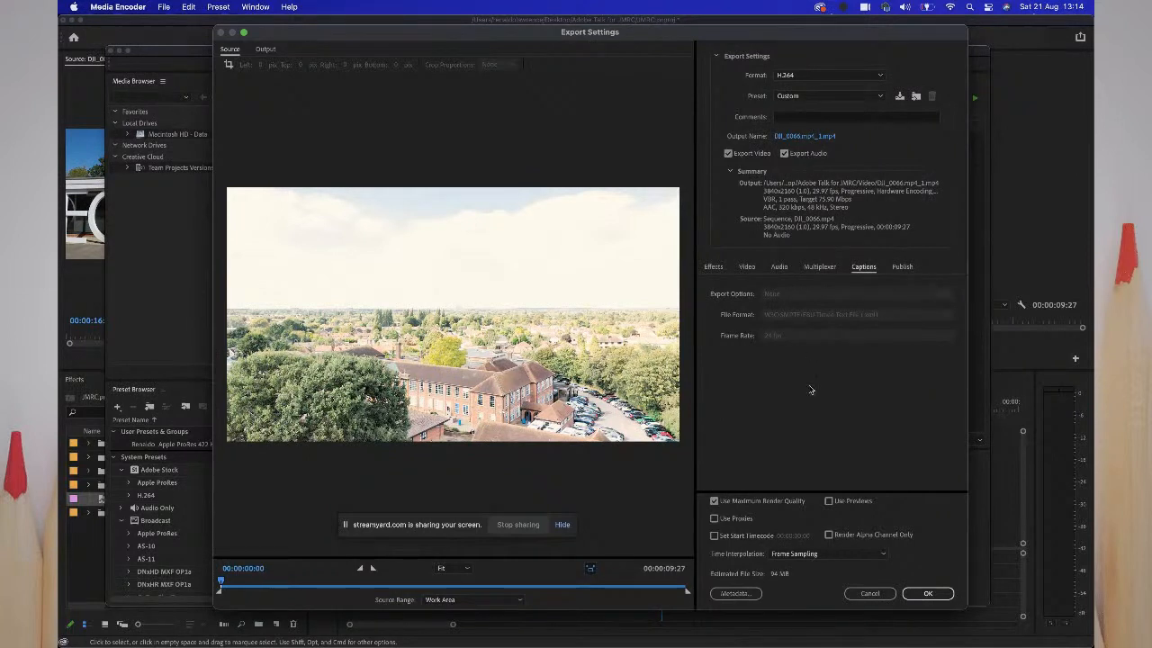
left_click(912, 601)
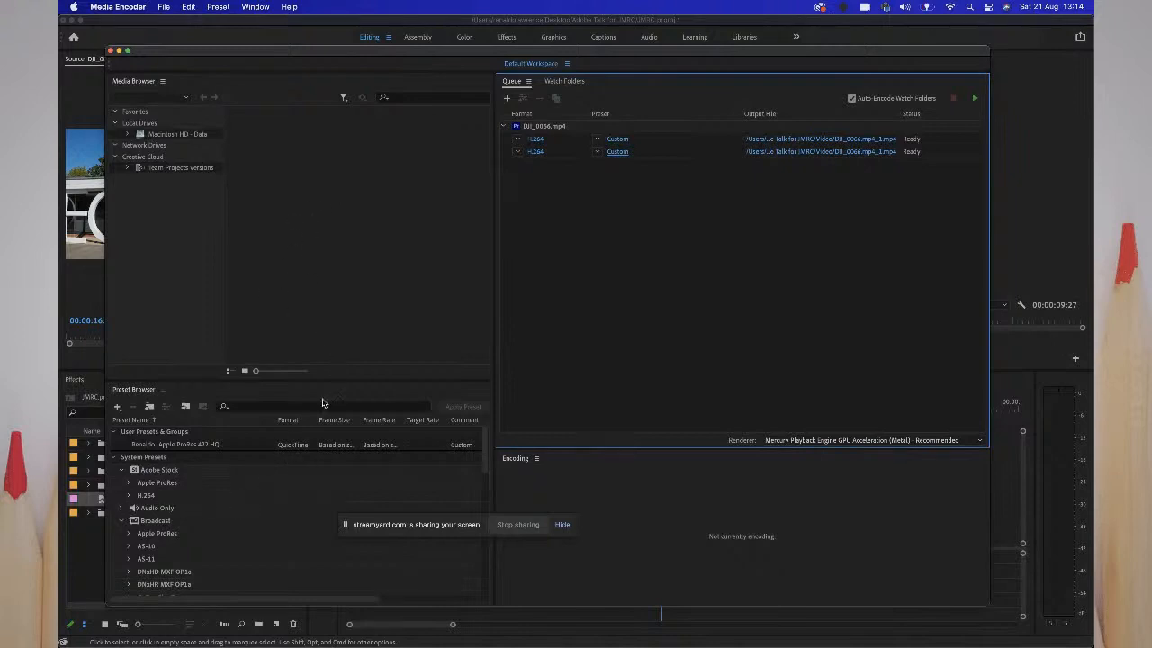
- Browse the Broadcast presets and the Watch Folders list, and close the Media Encoder window to return to Premiere Pro
left_click_drag(469, 54, 472, 33)
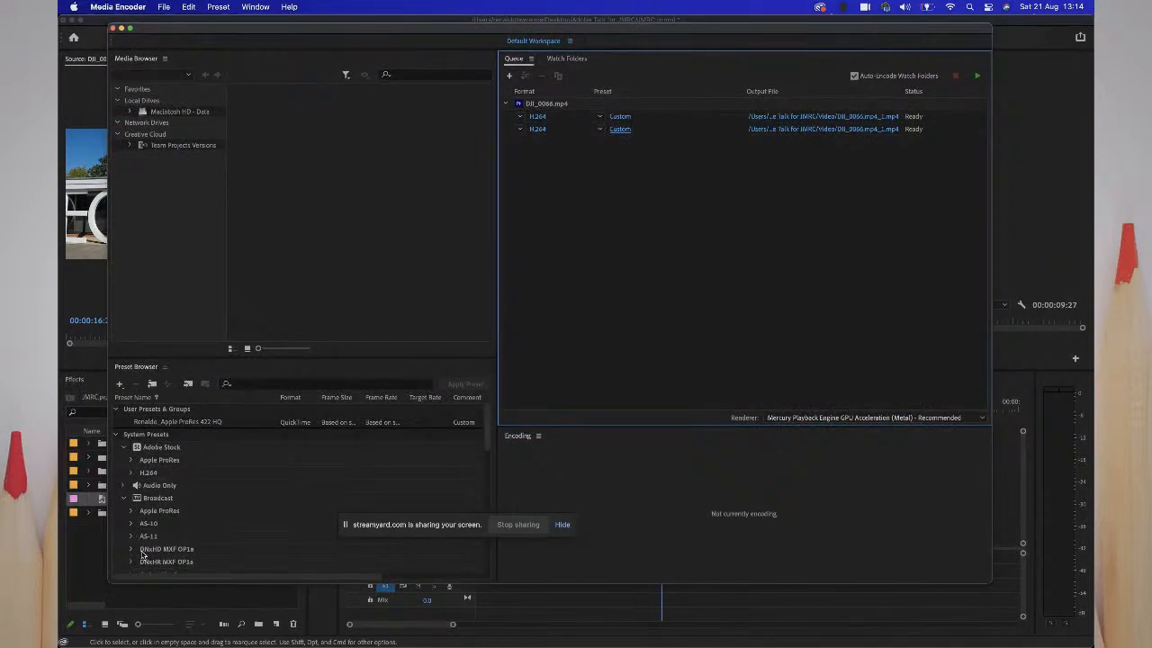
scroll(150, 555, "down", 5)
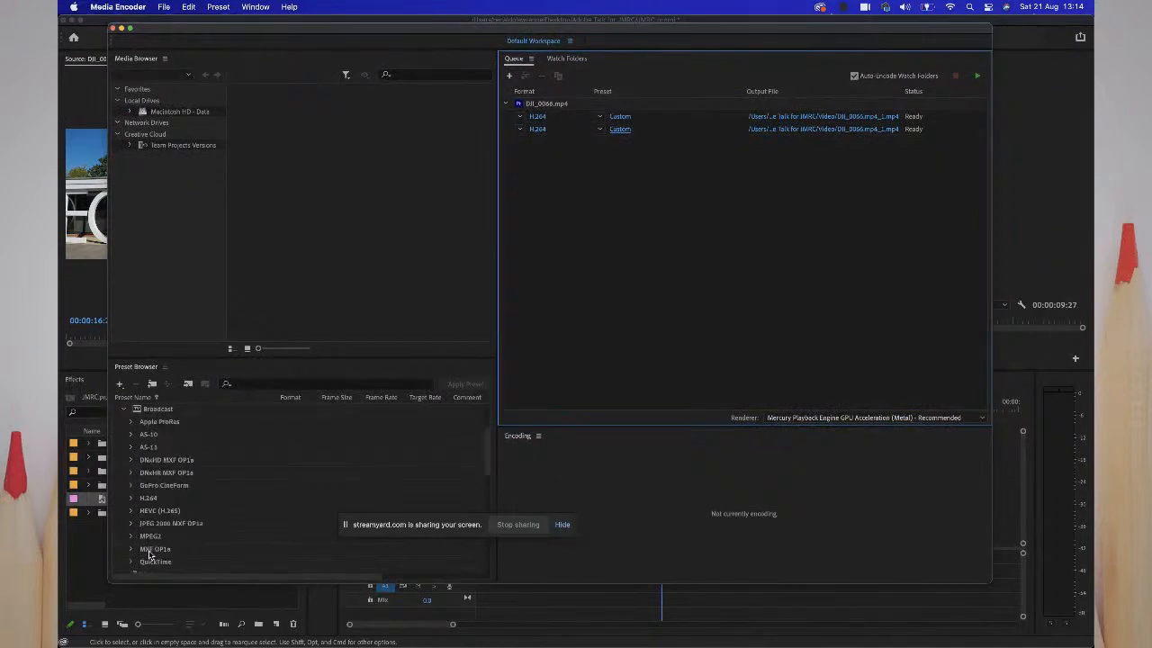
scroll(150, 554, "up", 1)
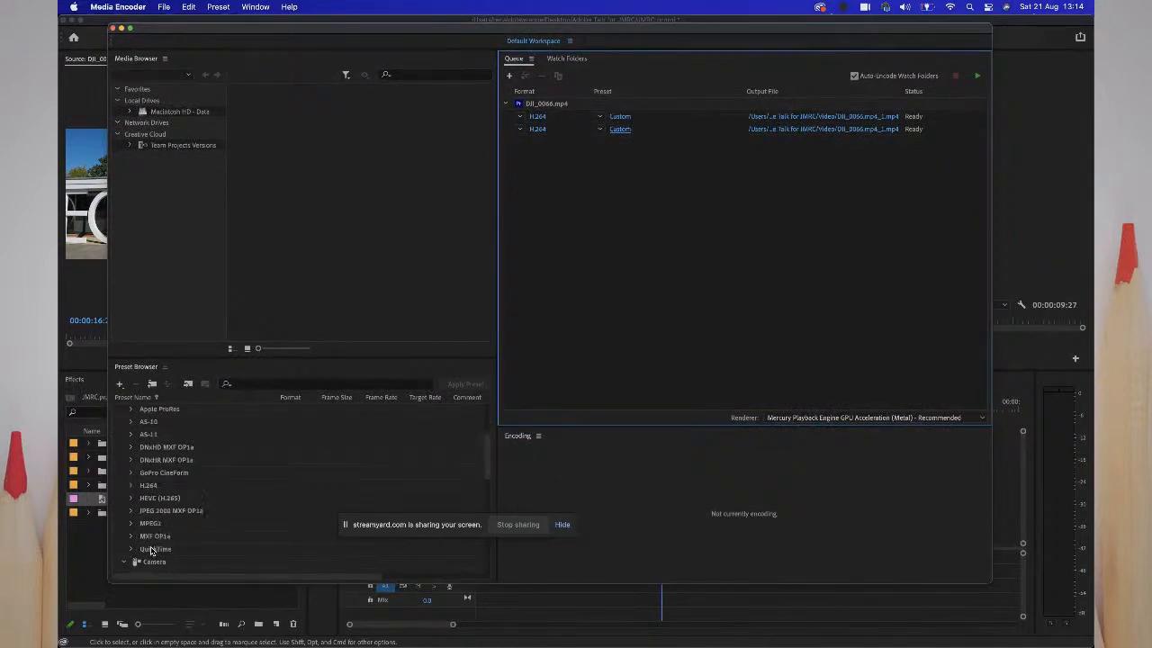
left_click(144, 487)
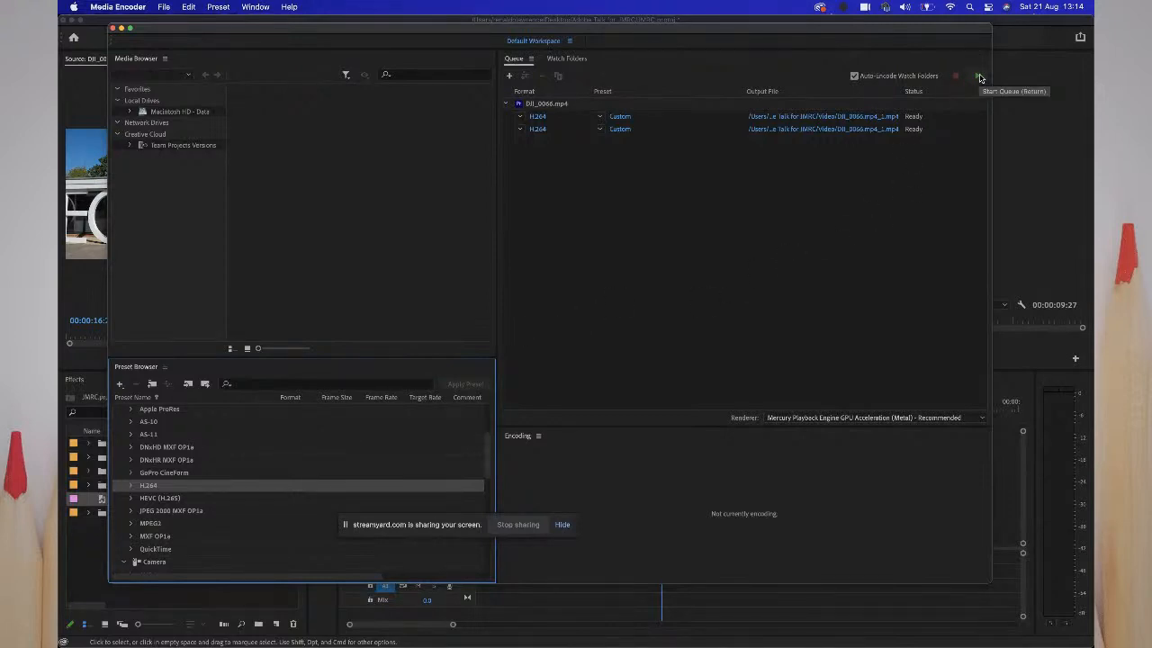
left_click(584, 60)
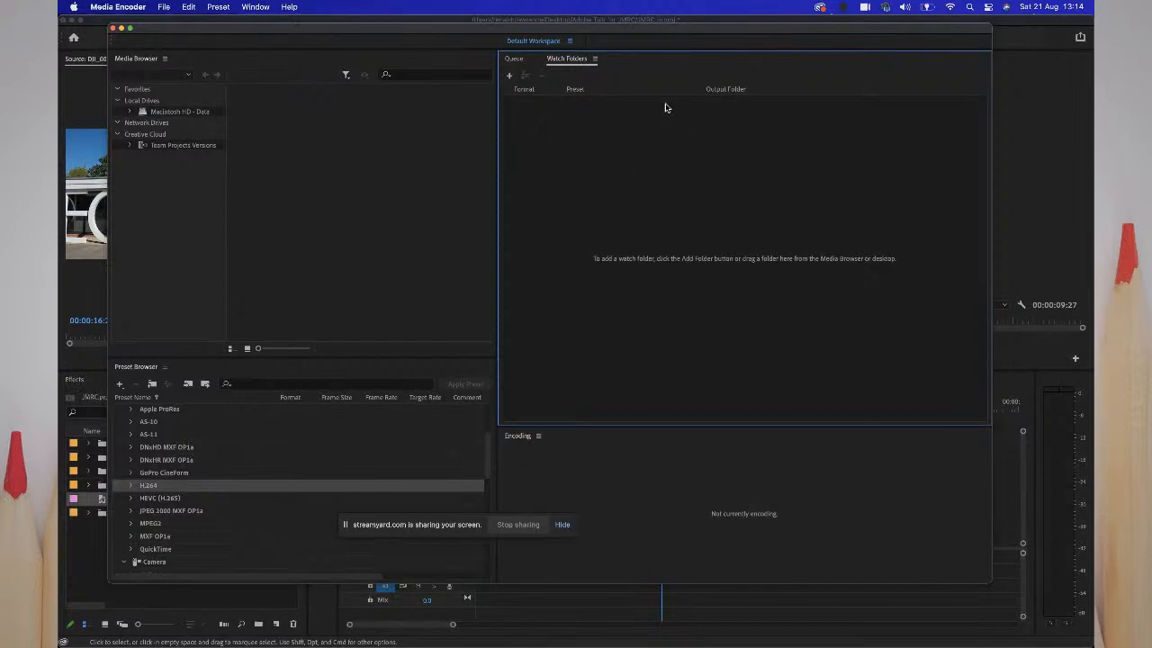
left_click(113, 29)
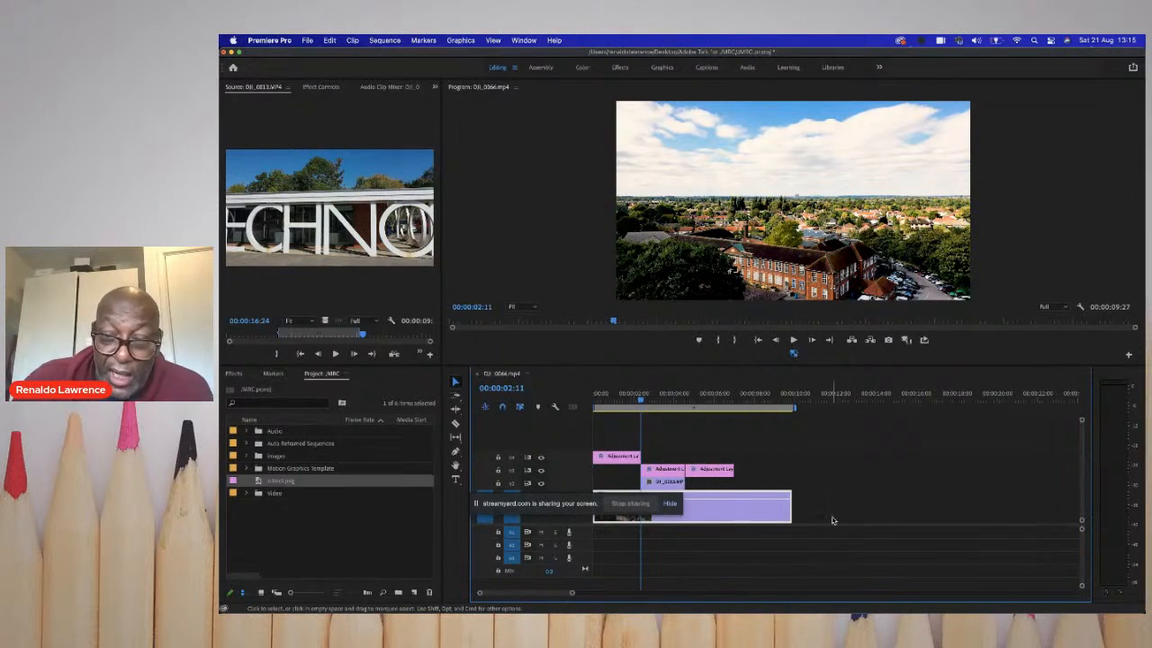
- Delete all clips and adjustment layers from the DJI_0066.mp4 sequence
left_click_drag(833, 518, 599, 416)
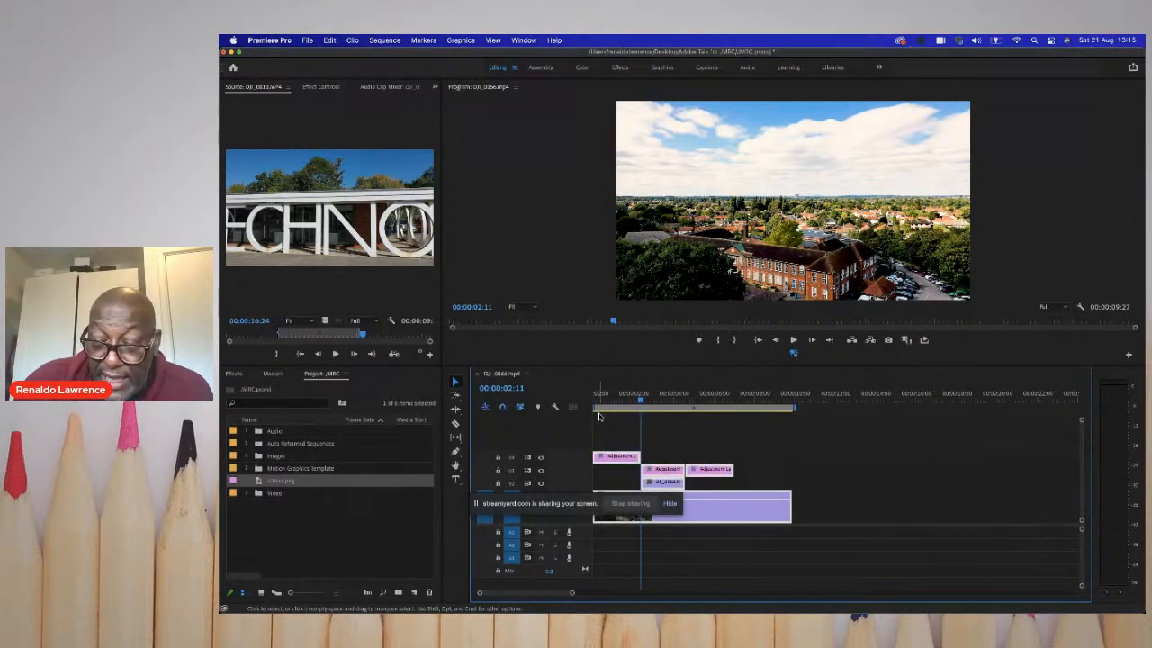
key("Delete")
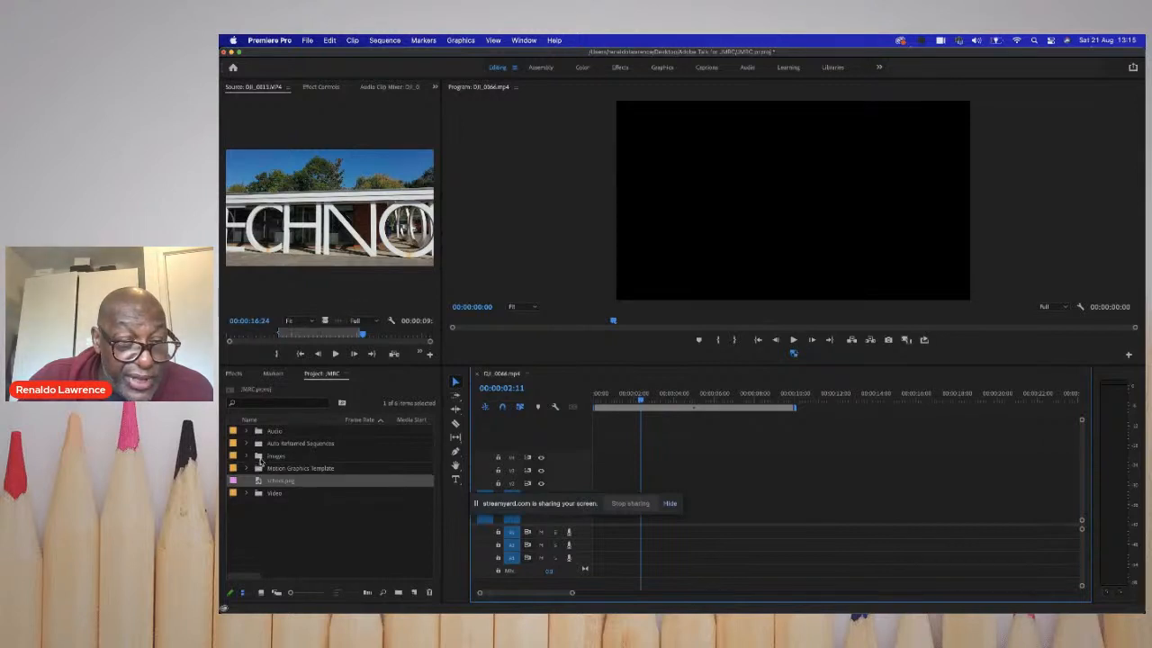
- Check the music files in the Audio bin and delete the Motion Graphics Template bin from the project
left_click(246, 432)
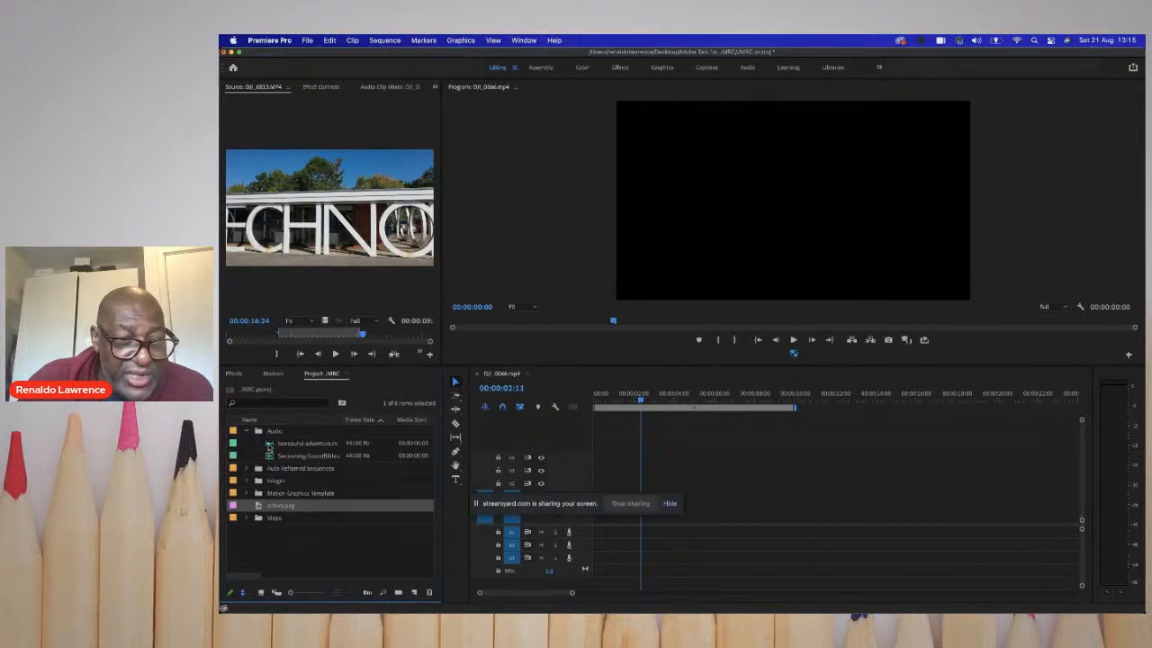
left_click(269, 444)
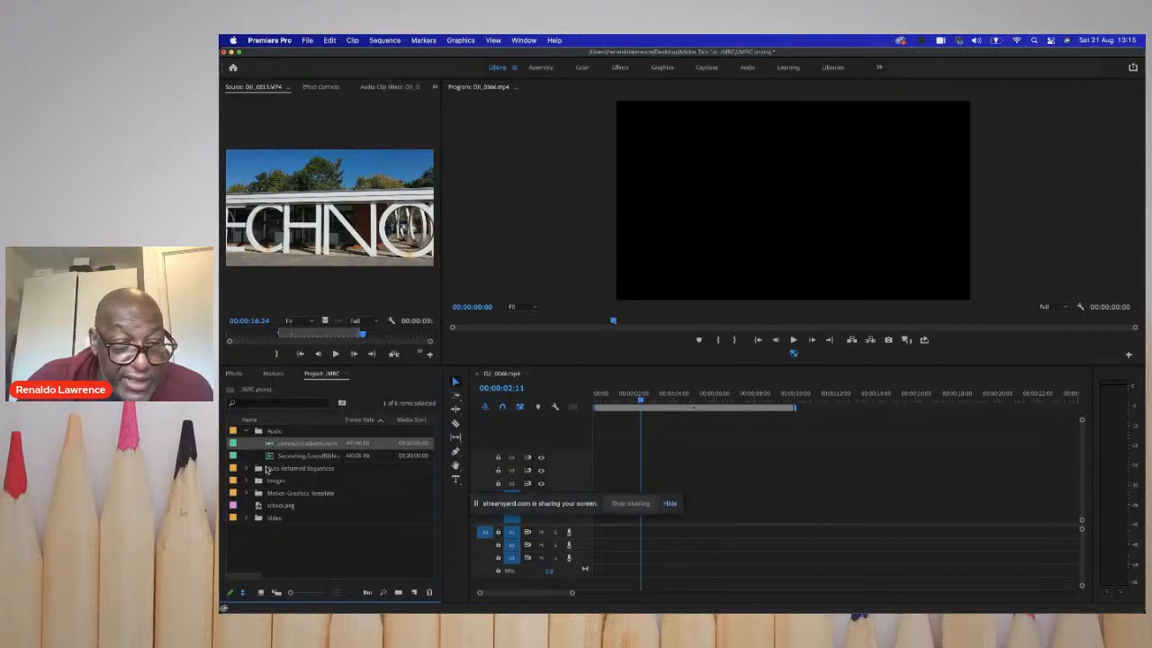
left_click(246, 431)
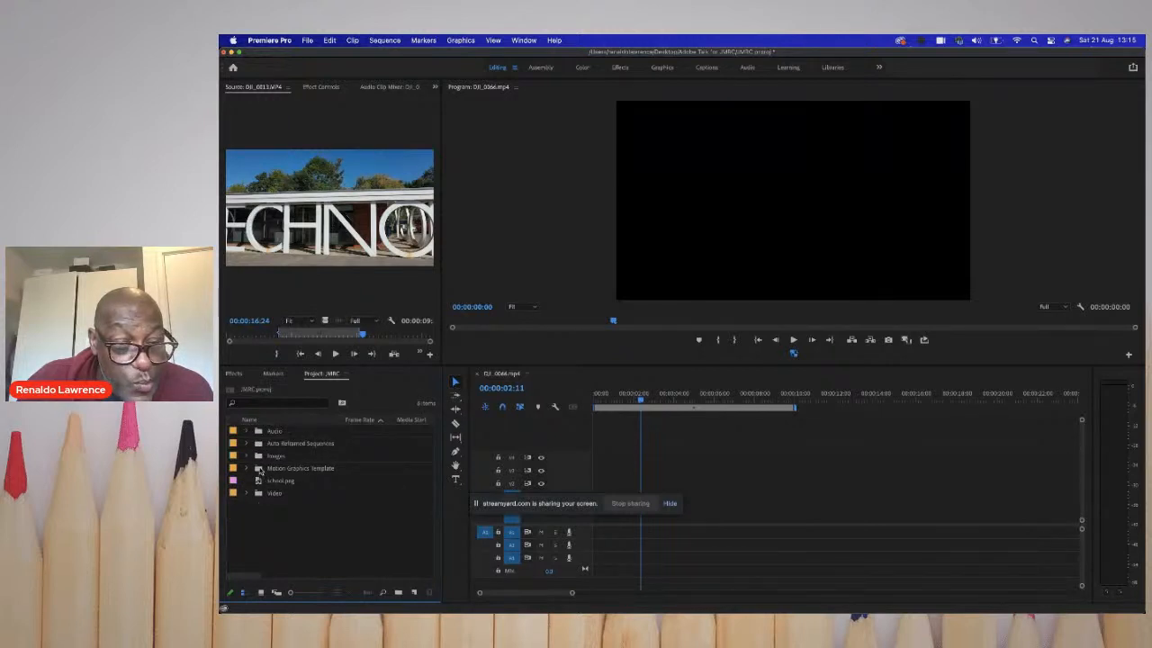
left_click(259, 468)
key("Delete")
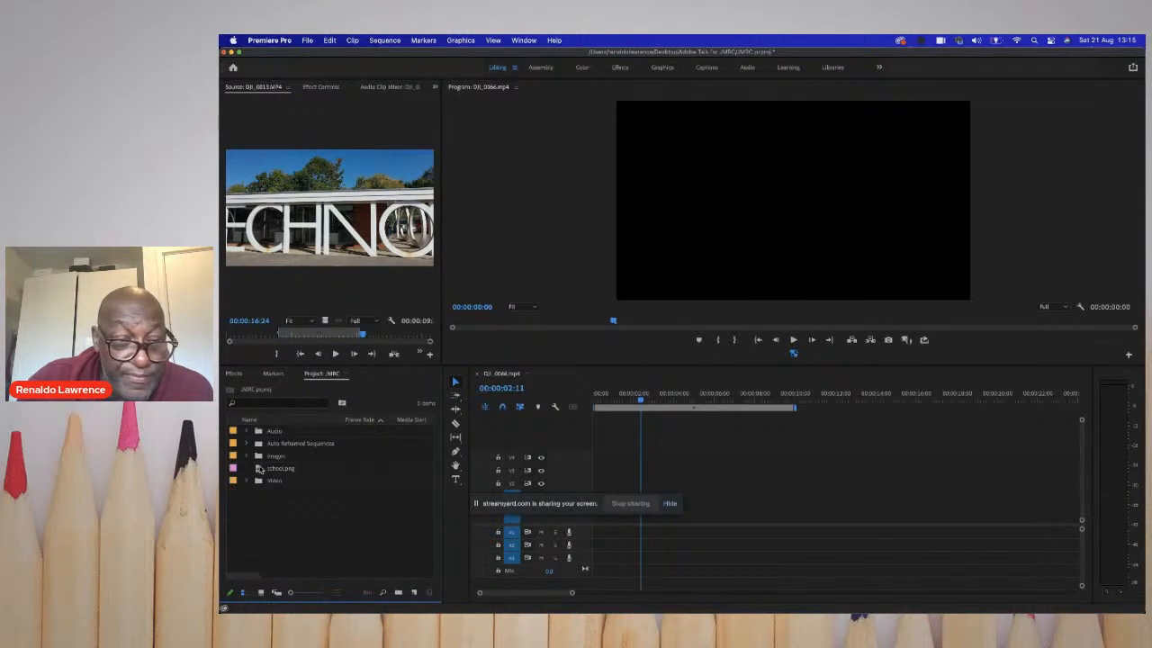
- Place the 24 fps interview clip from the Video bin at the sequence start and change the sequence settings to match it
left_click(248, 481)
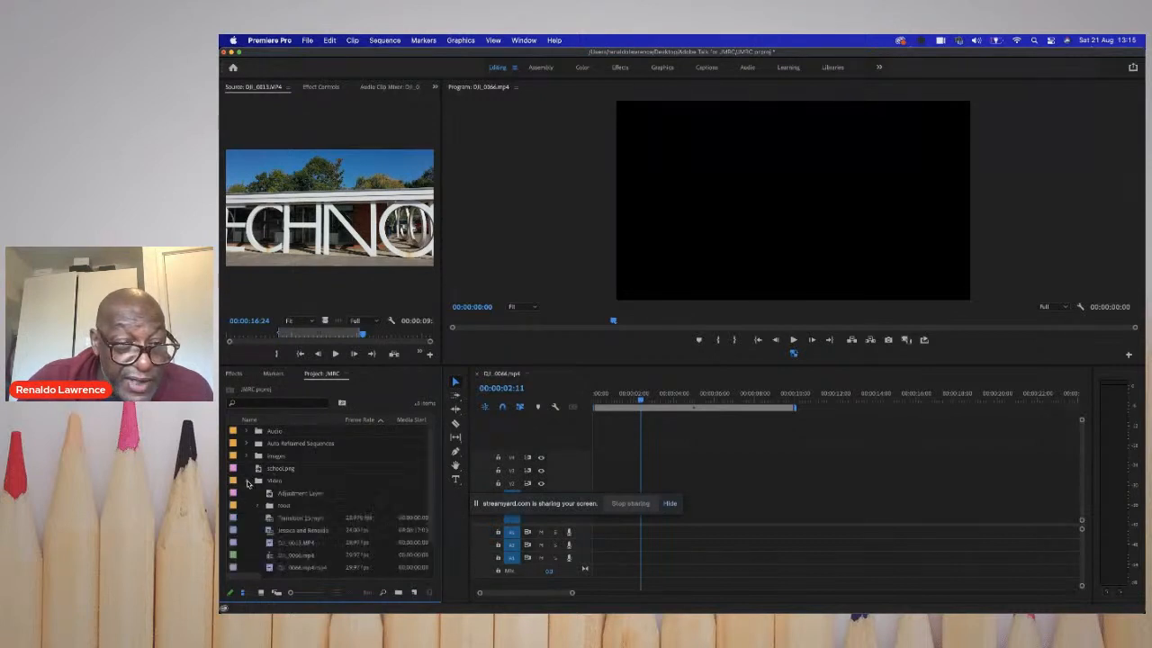
left_click_drag(282, 535, 594, 531)
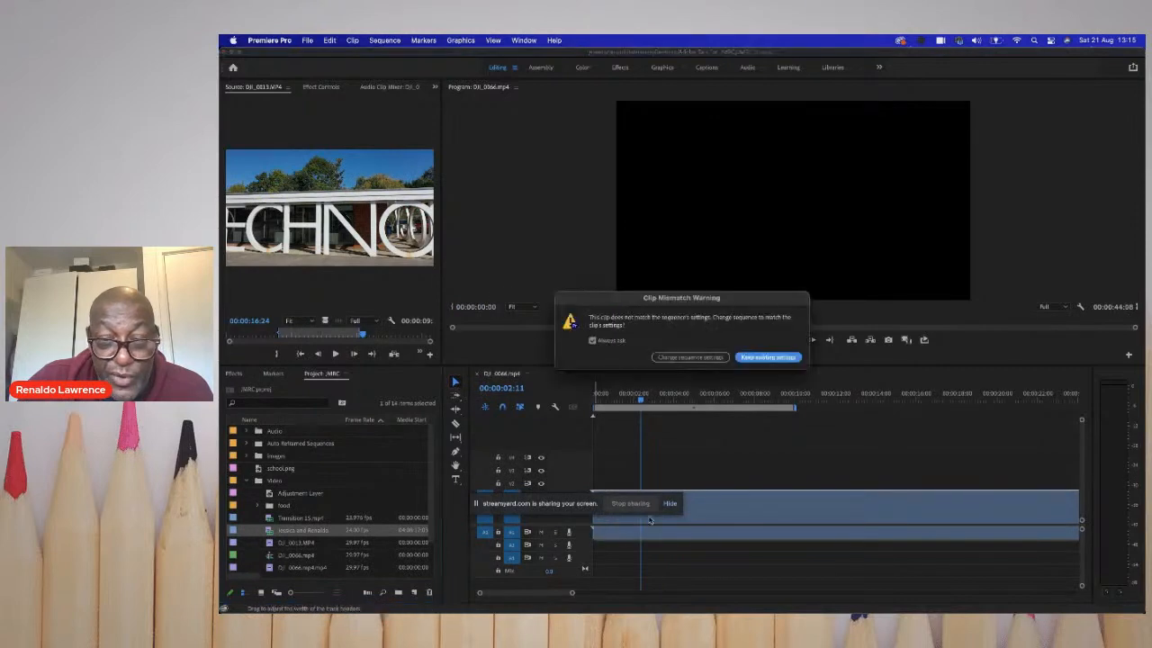
left_click(711, 358)
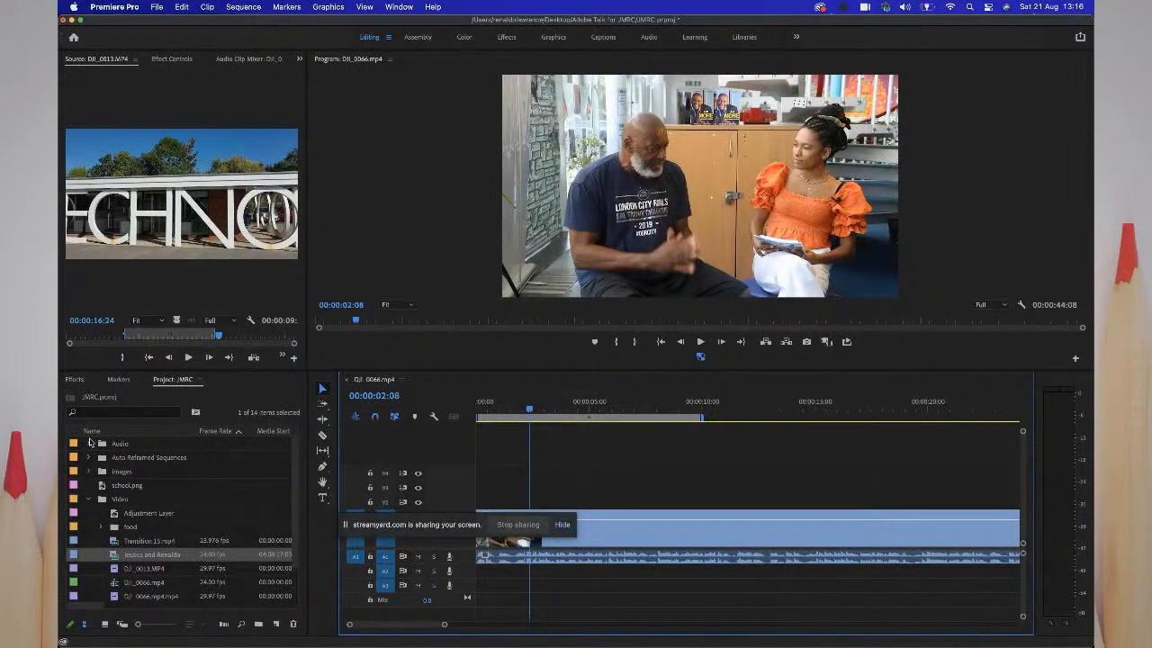
- Add the bensound-adventure music to audio track 2 at the sequence start and play back the opening seconds
left_click(88, 443)
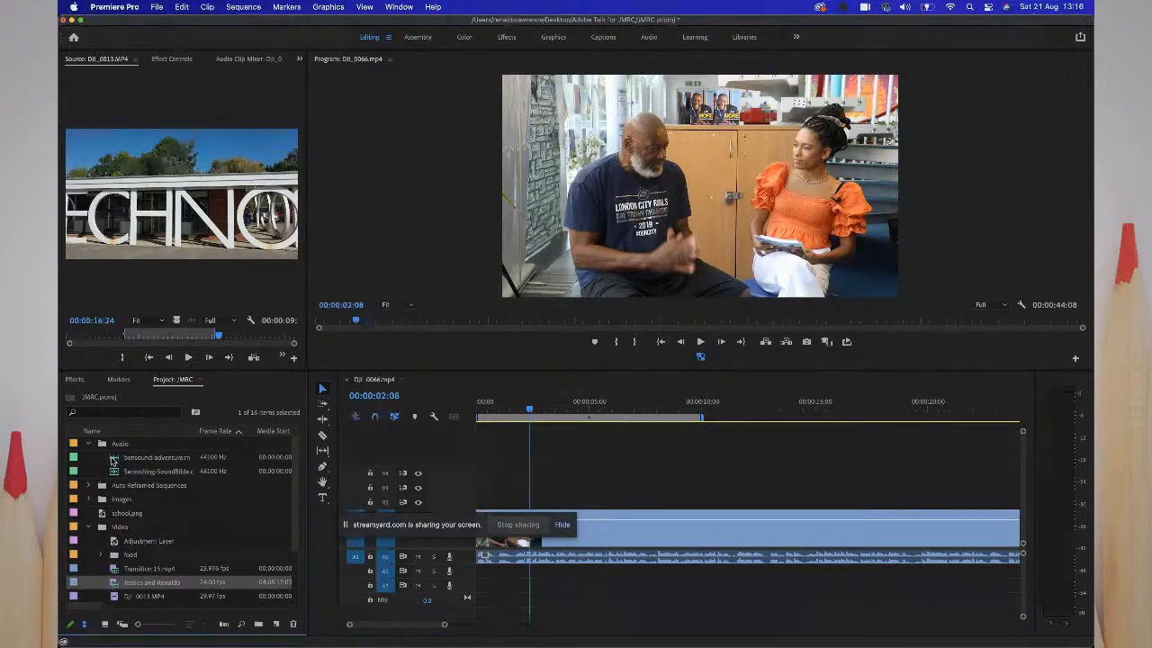
left_click_drag(112, 462, 477, 571)
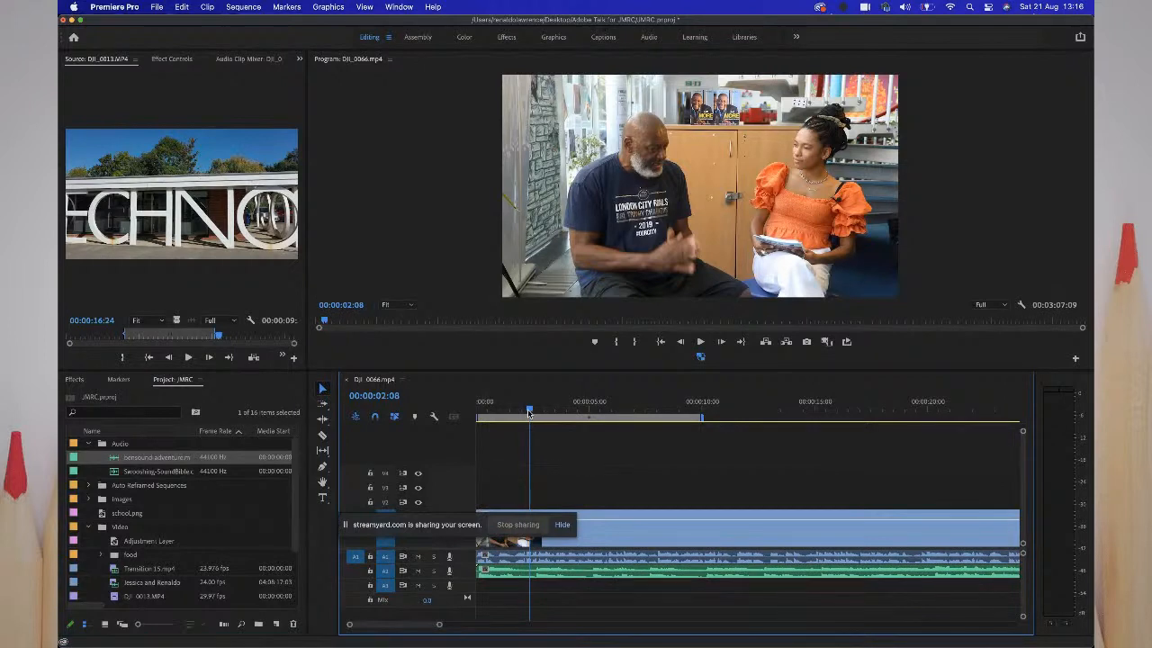
left_click_drag(529, 413, 466, 402)
key("space")
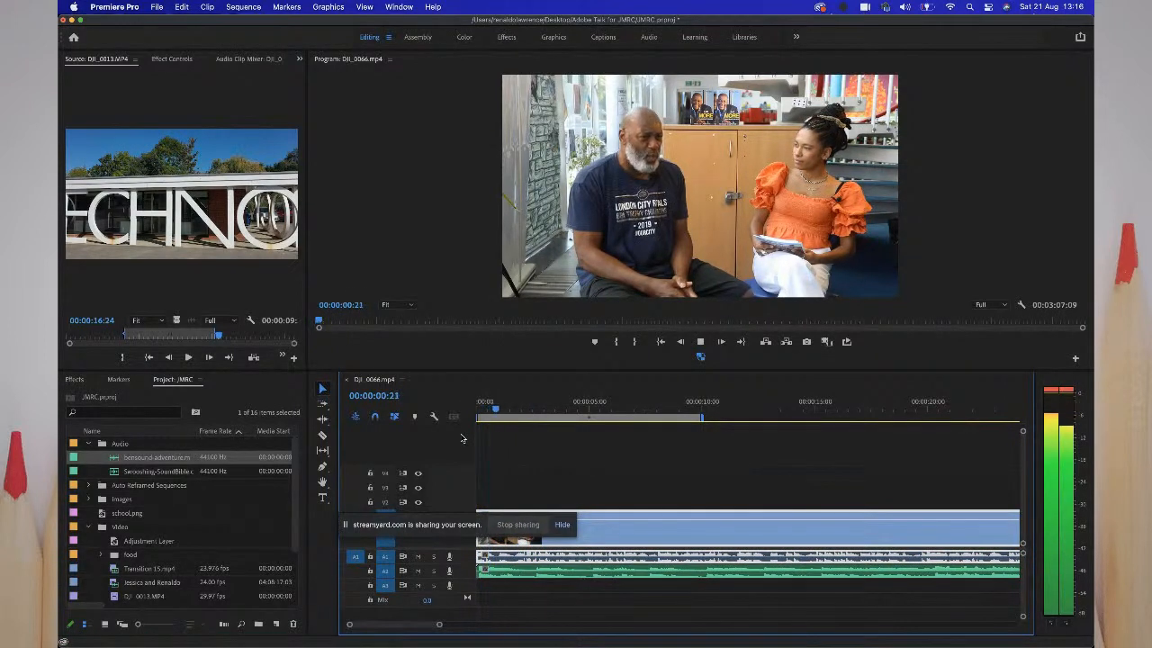
key("space")
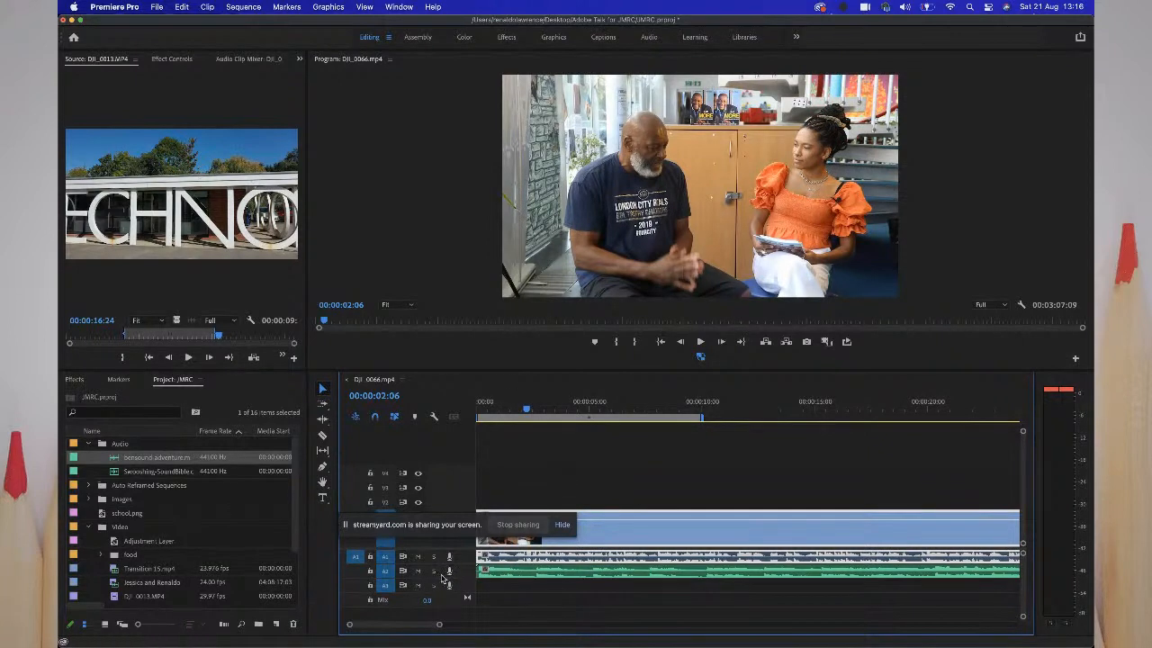
- Enlarge audio track 2, open its music clip for editing in Adobe Audition, and dismiss the feedback survey
left_click_drag(441, 577, 442, 597)
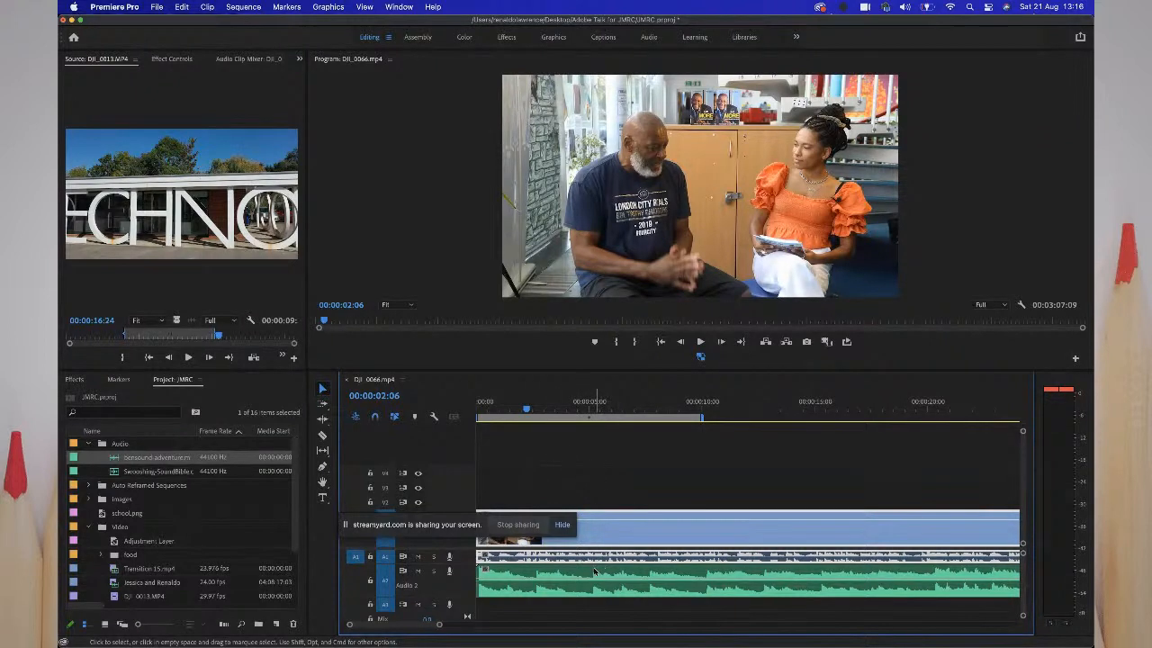
right_click(570, 583)
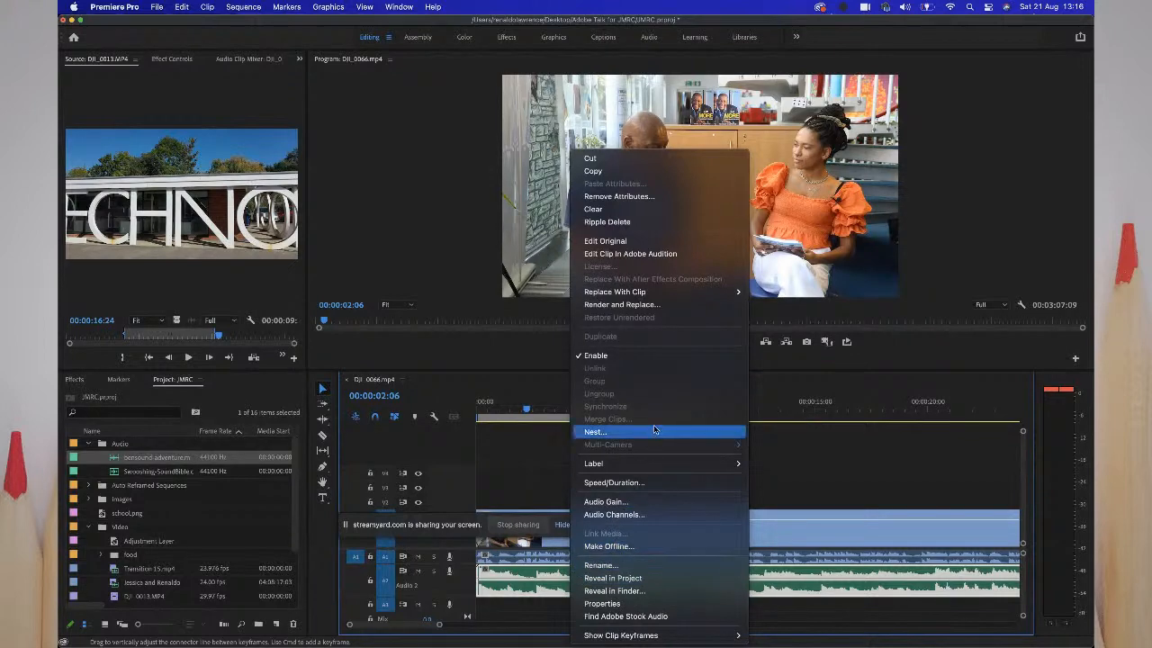
left_click(645, 257)
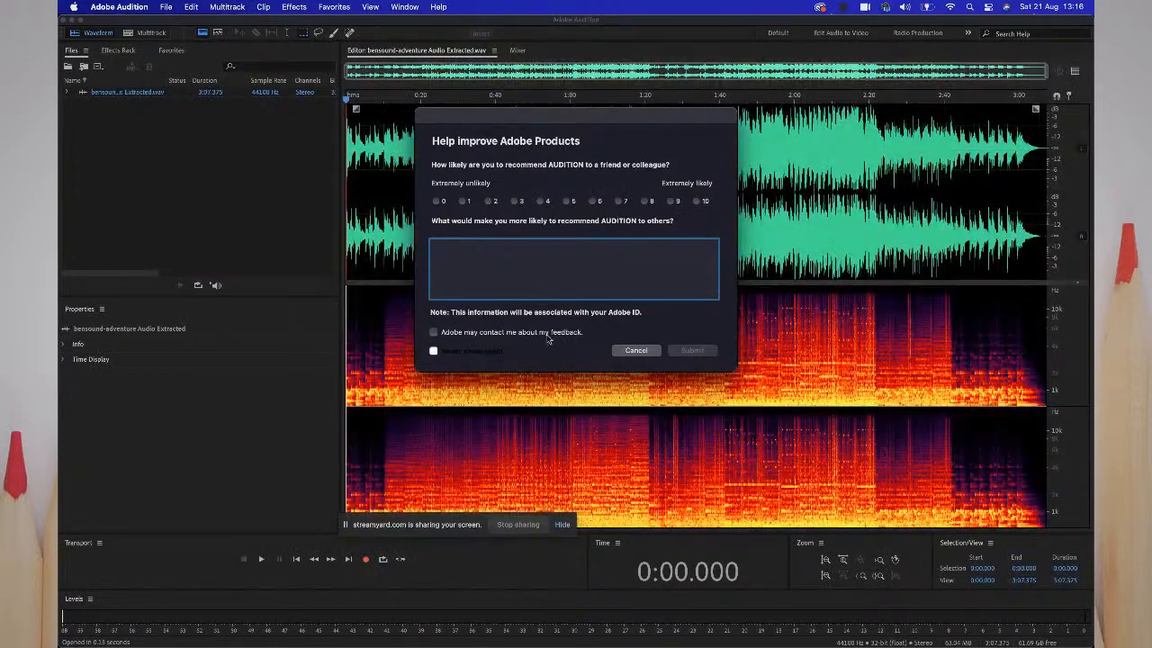
left_click(635, 351)
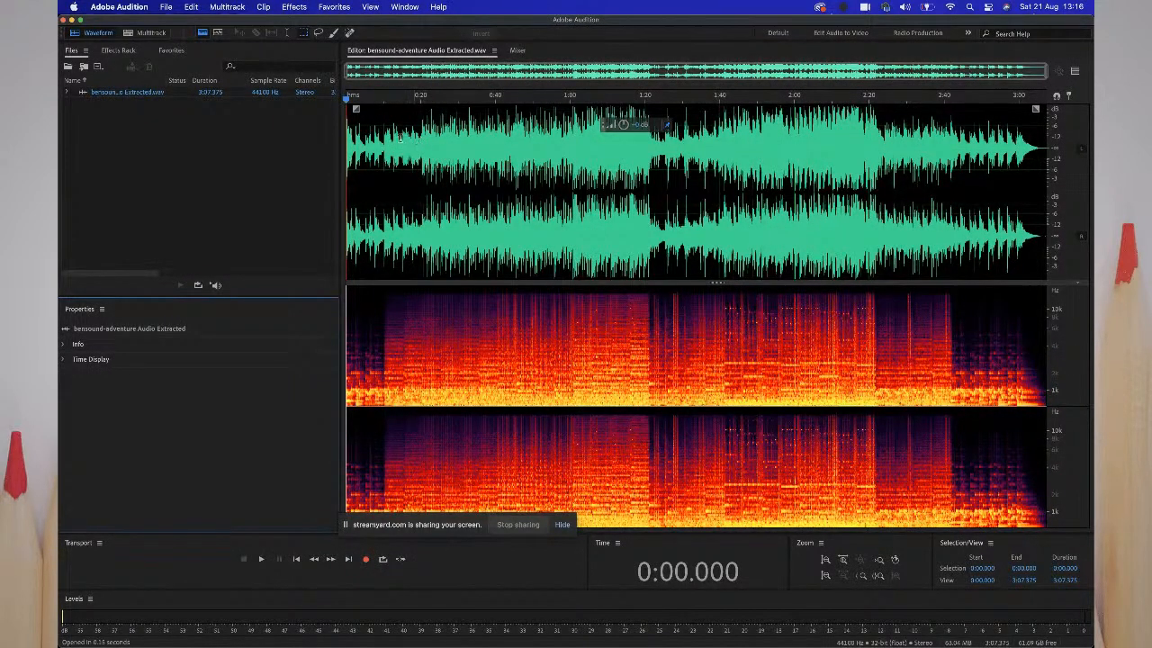
- Play the start of the music briefly, select about its first 14 seconds, and capture that range as a noise print
key("space")
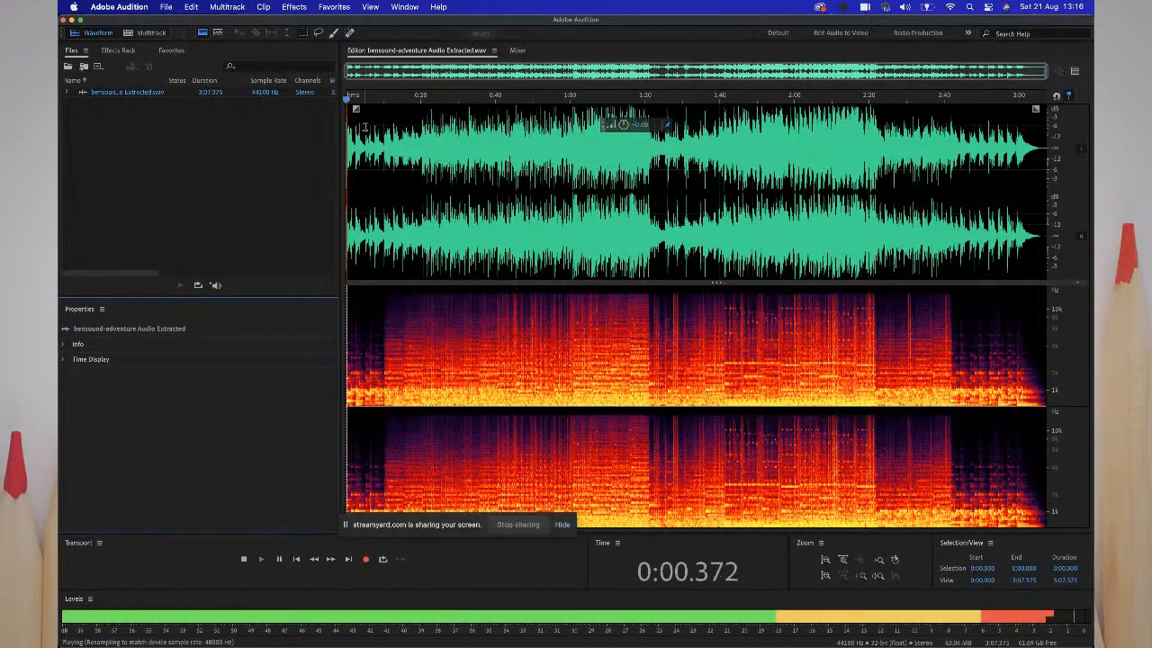
key("space")
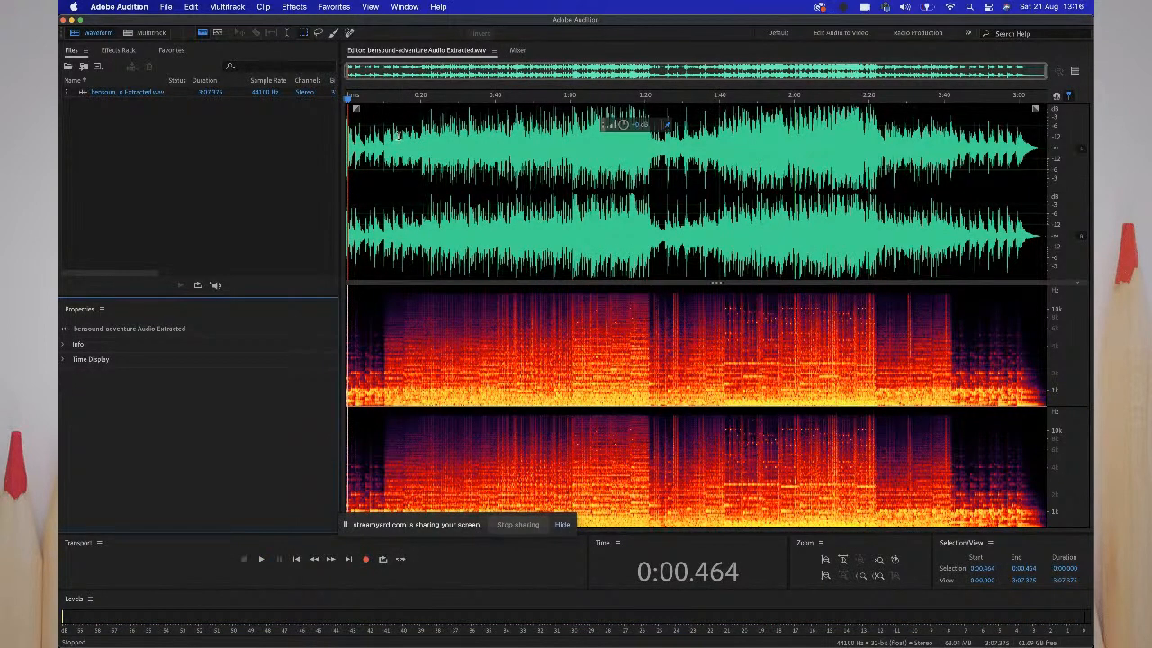
left_click_drag(400, 135, 323, 129)
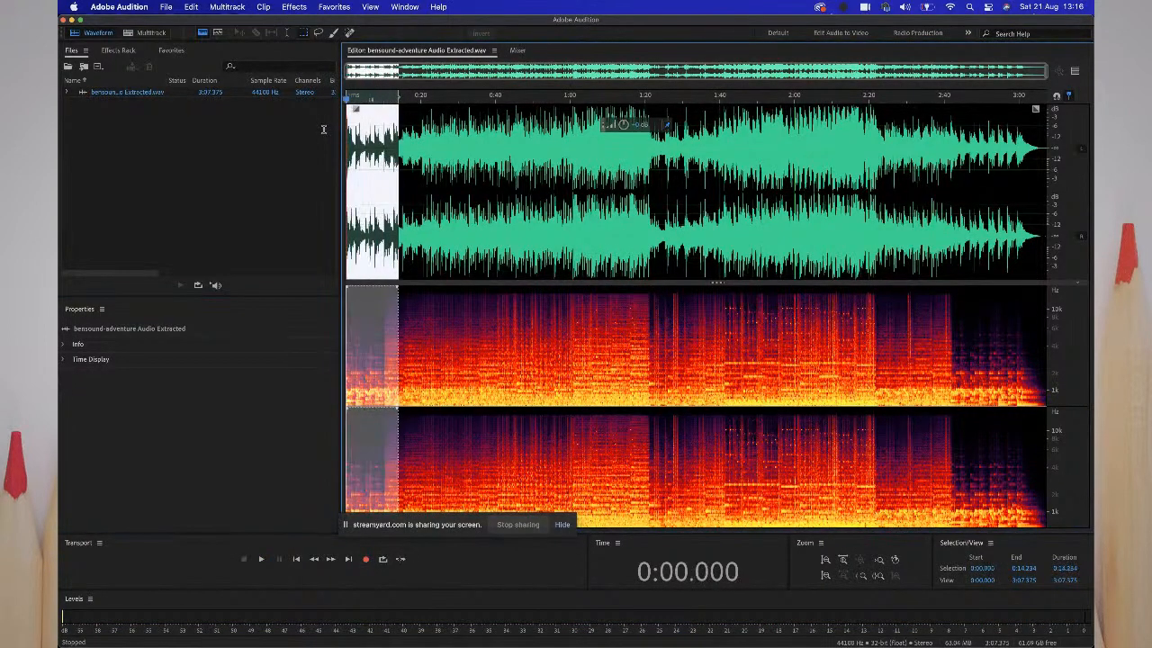
left_click(294, 7)
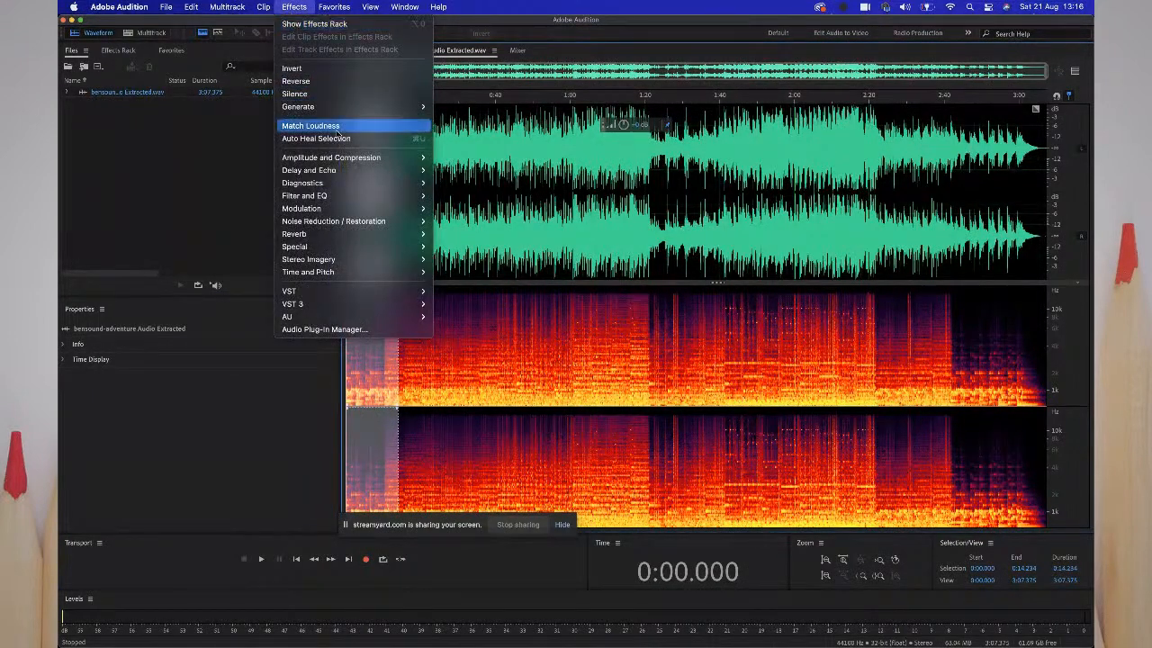
mouse_move(361, 224)
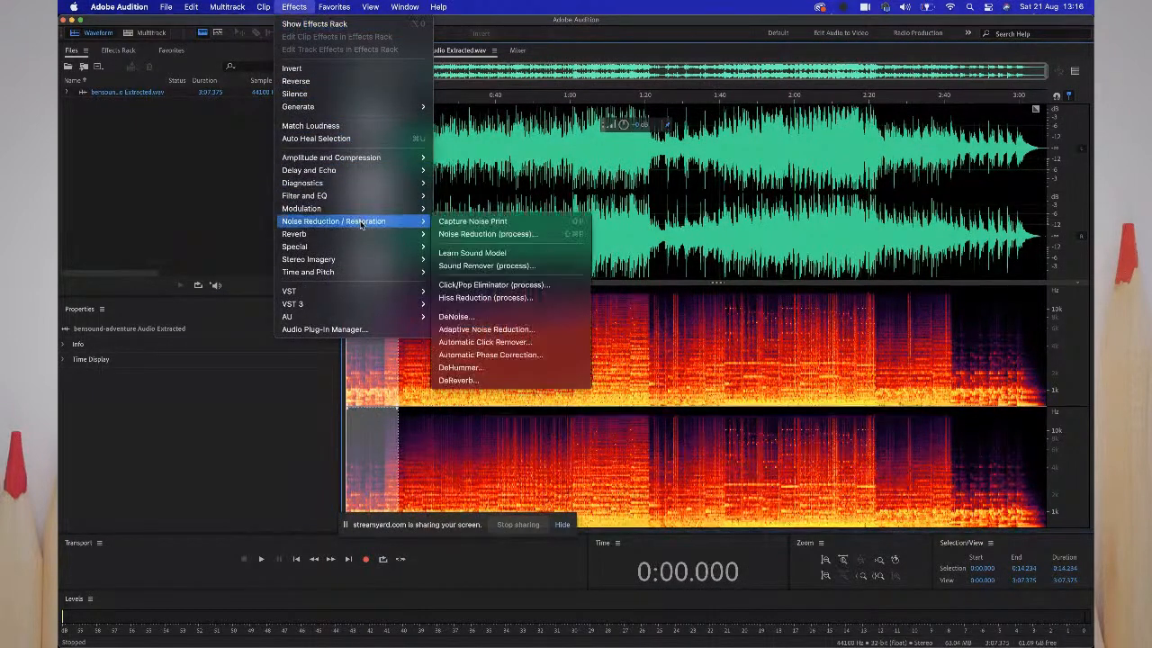
left_click(468, 222)
left_click(464, 207)
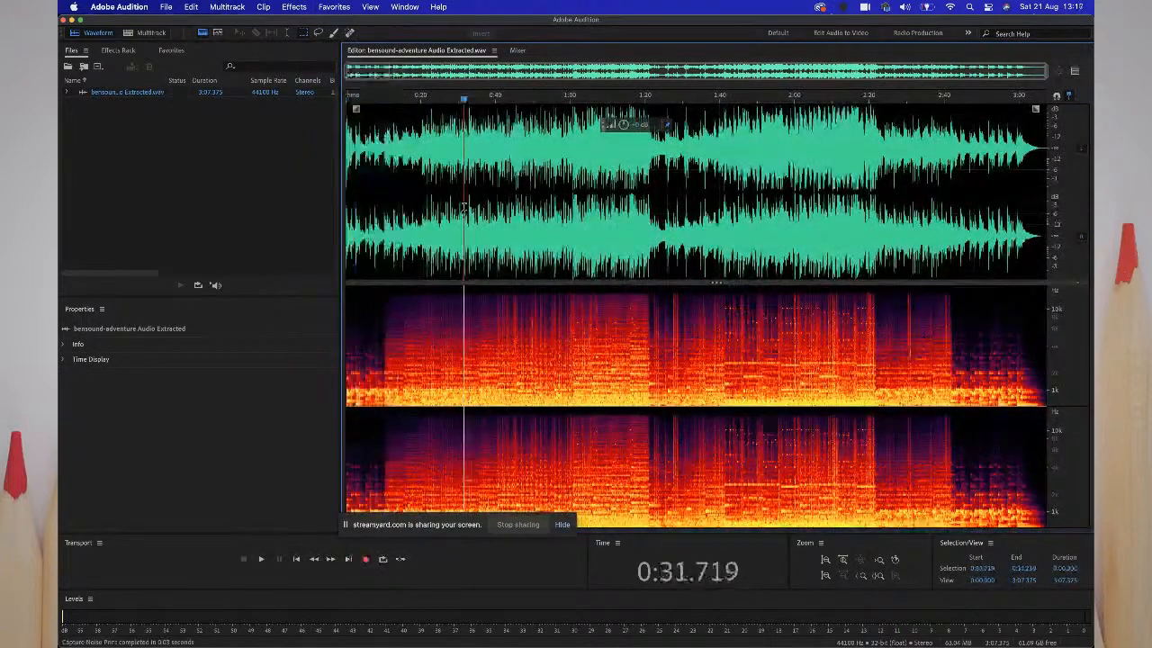
- Open the Noise Reduction process on the entire music waveform and preview its effect on the opening seconds
key("super+a")
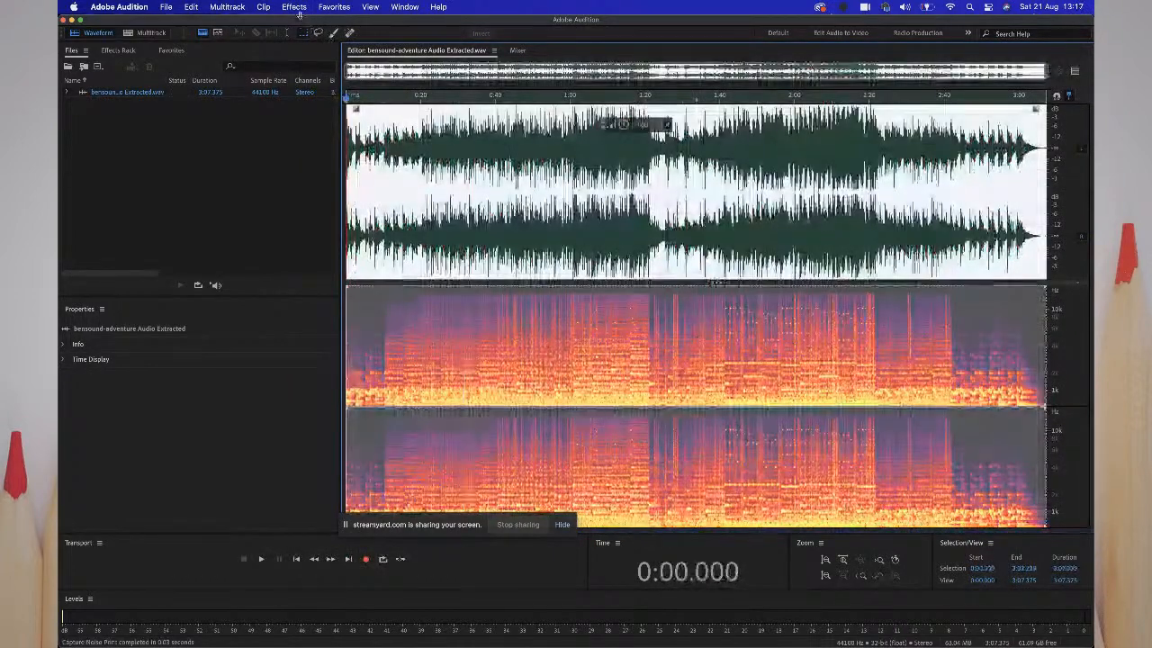
left_click(295, 8)
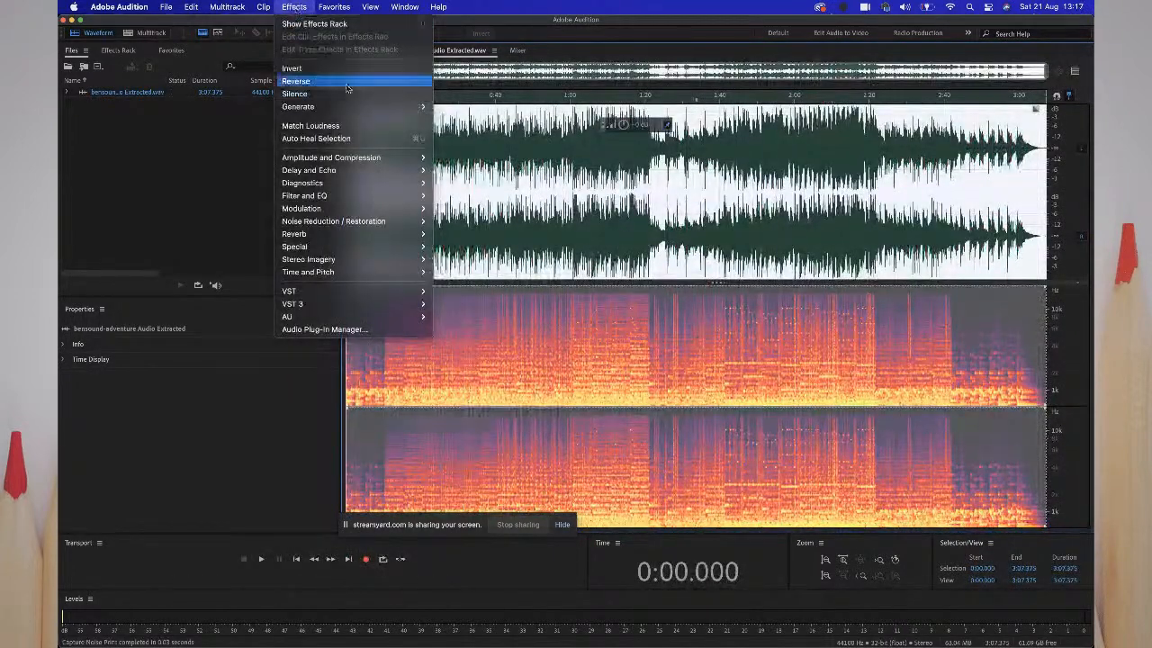
mouse_move(404, 233)
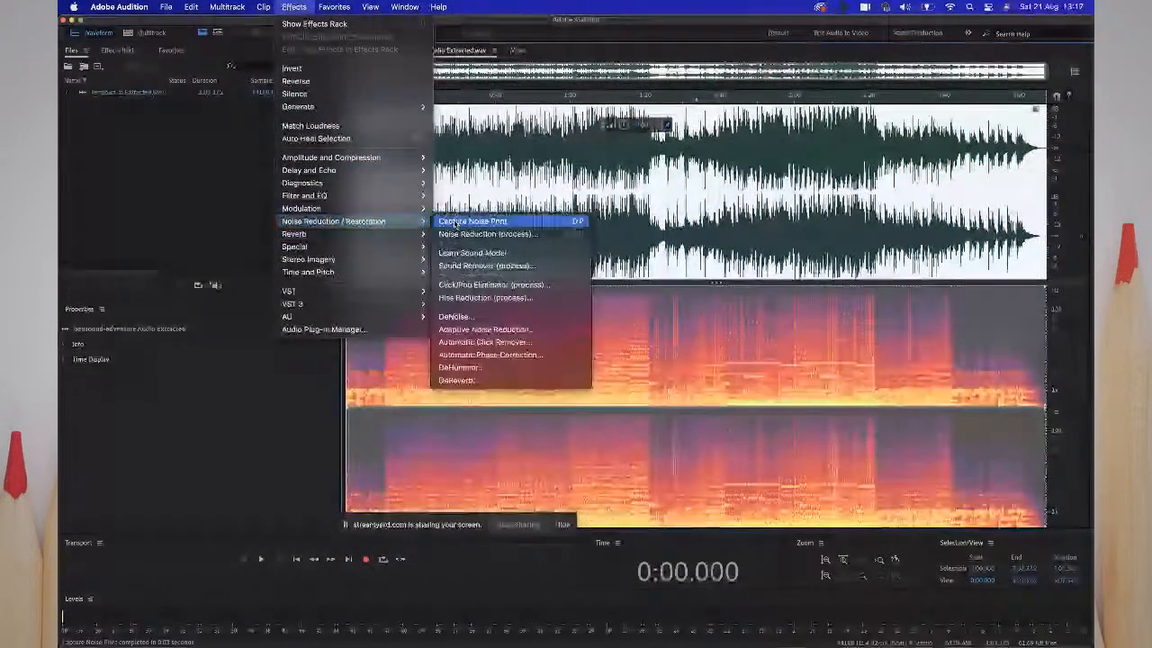
left_click(475, 235)
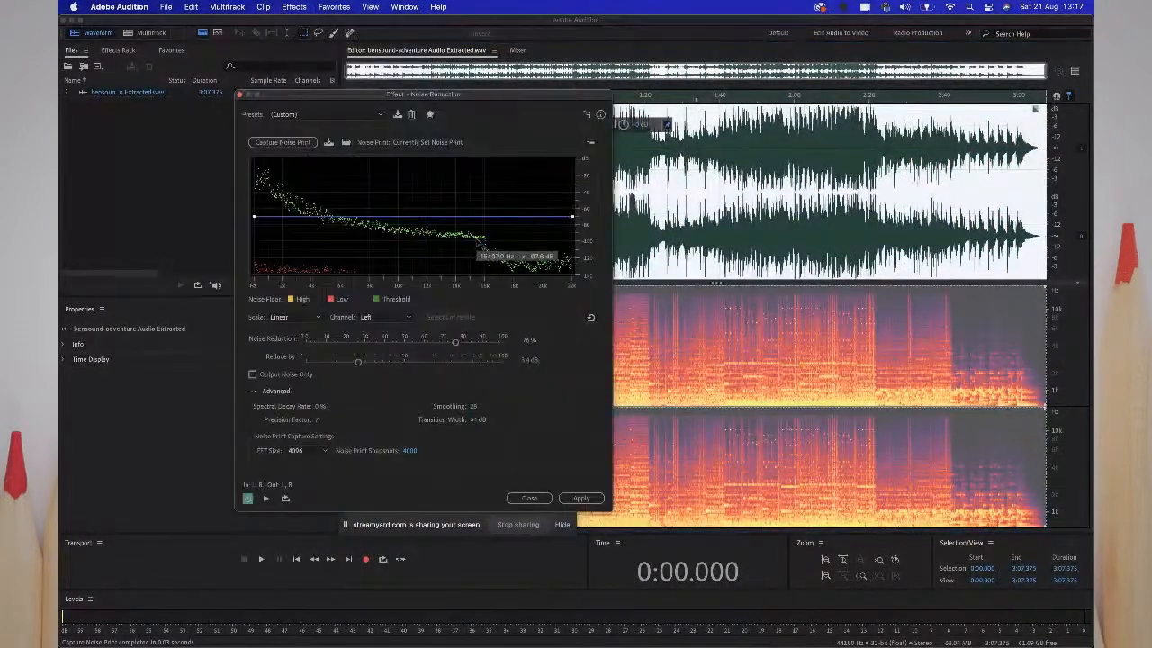
left_click(265, 499)
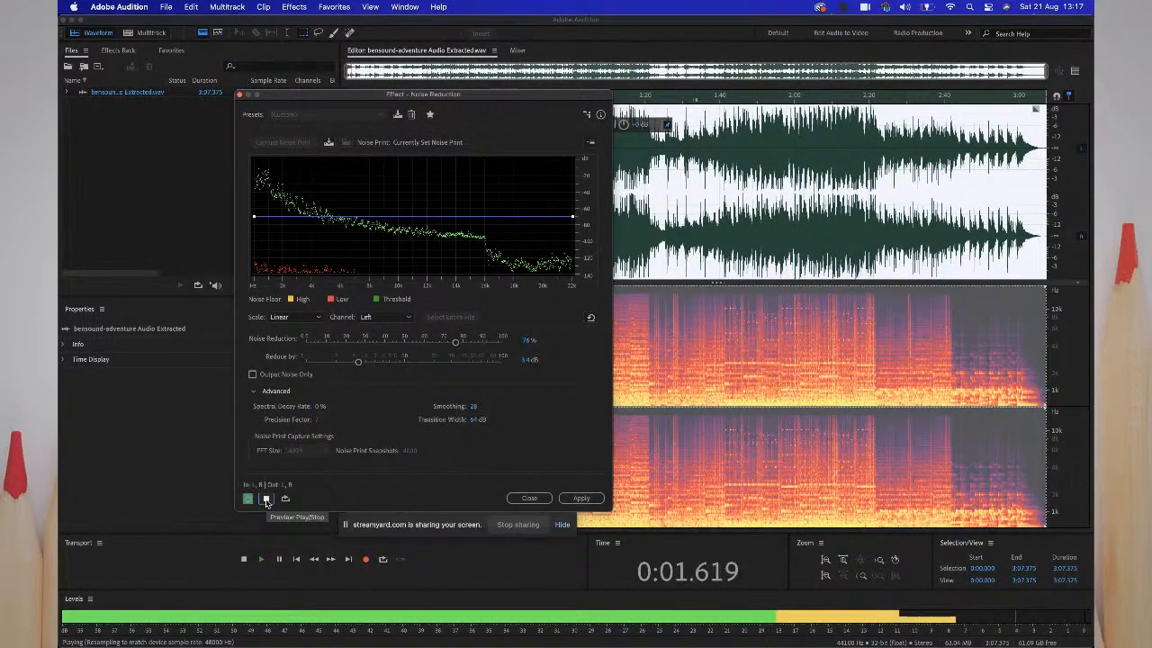
left_click(265, 499)
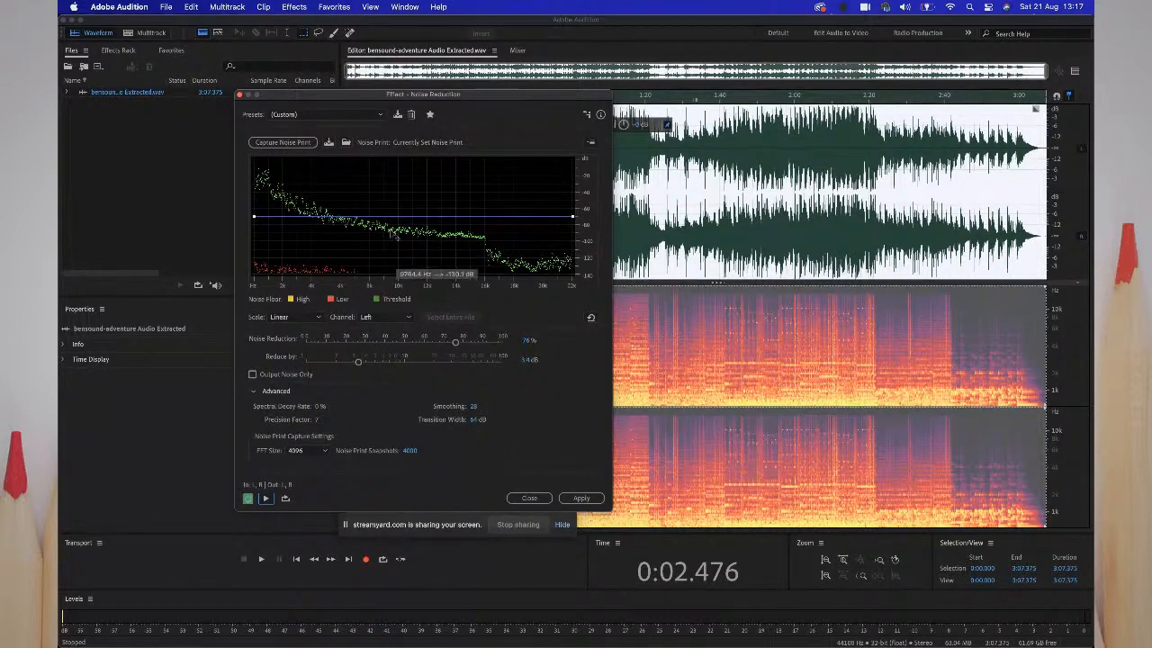
- Add two points to the noise reduction curve, lower the second, preview the music, and close the effect without applying it
left_click(387, 217)
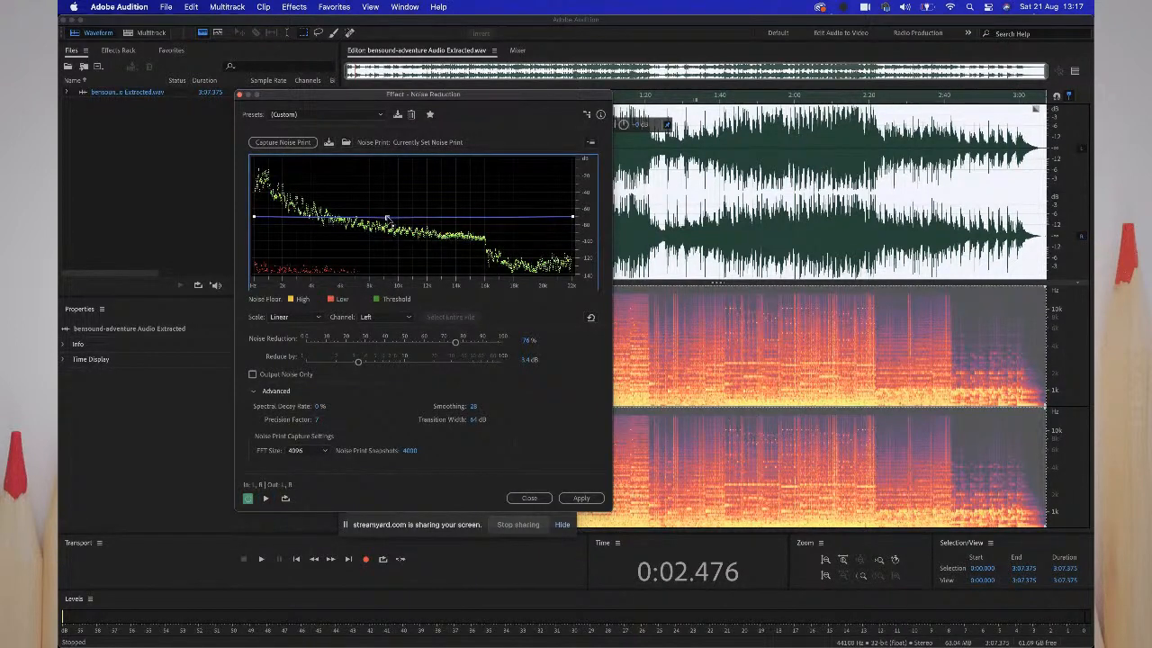
left_click_drag(403, 221, 406, 229)
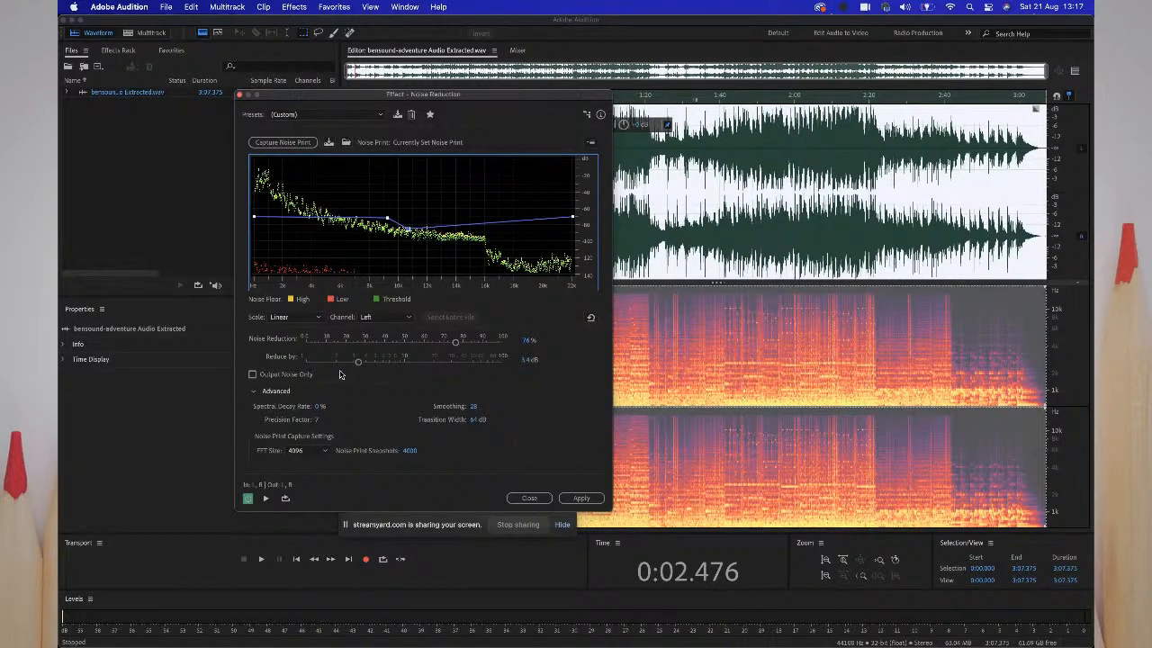
left_click(266, 498)
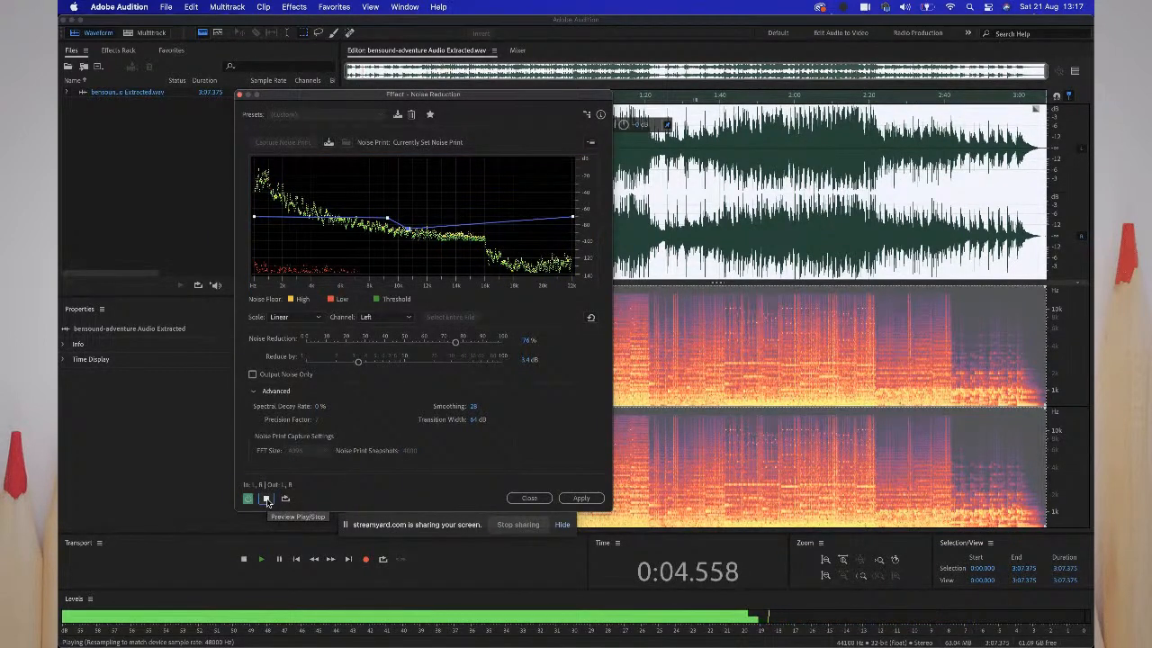
key("space")
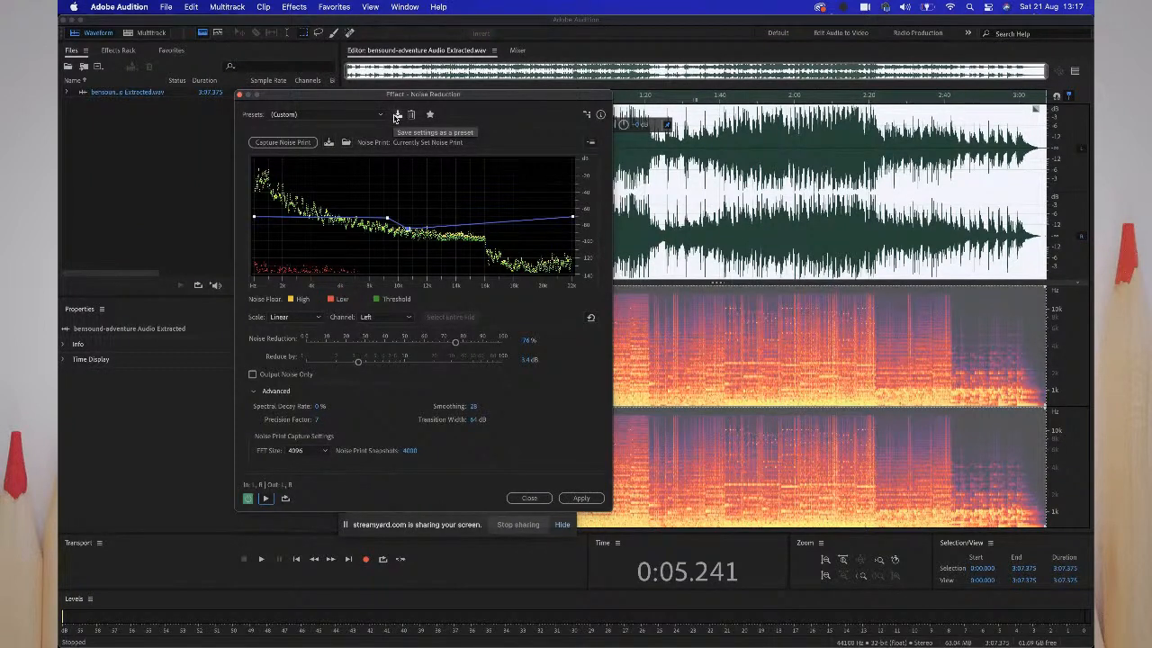
left_click(530, 498)
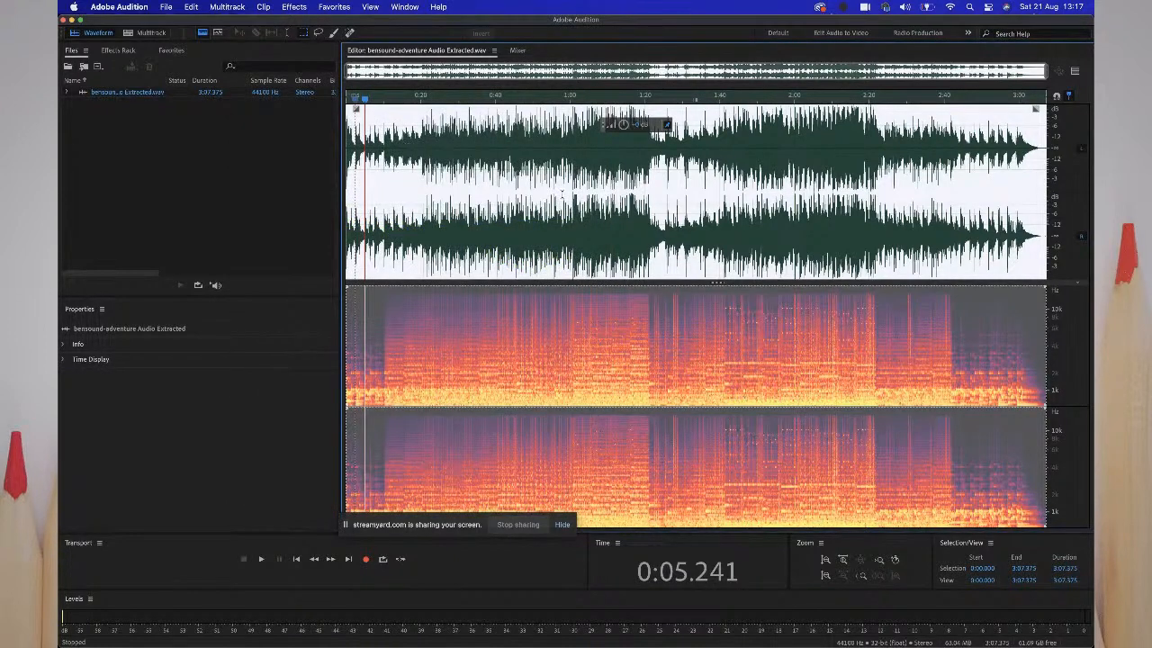
left_click(558, 201)
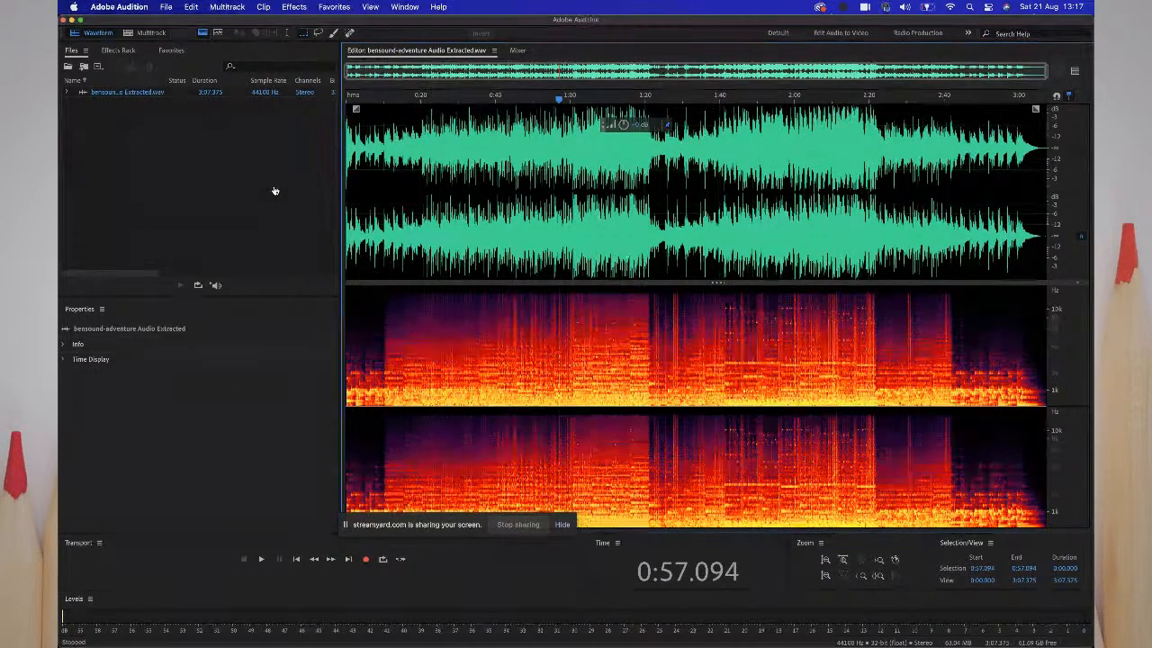
- Switch to Premiere Pro and duplicate the interview clip end to end until six copies extend past the music on audio track 2
key("super+Tab")
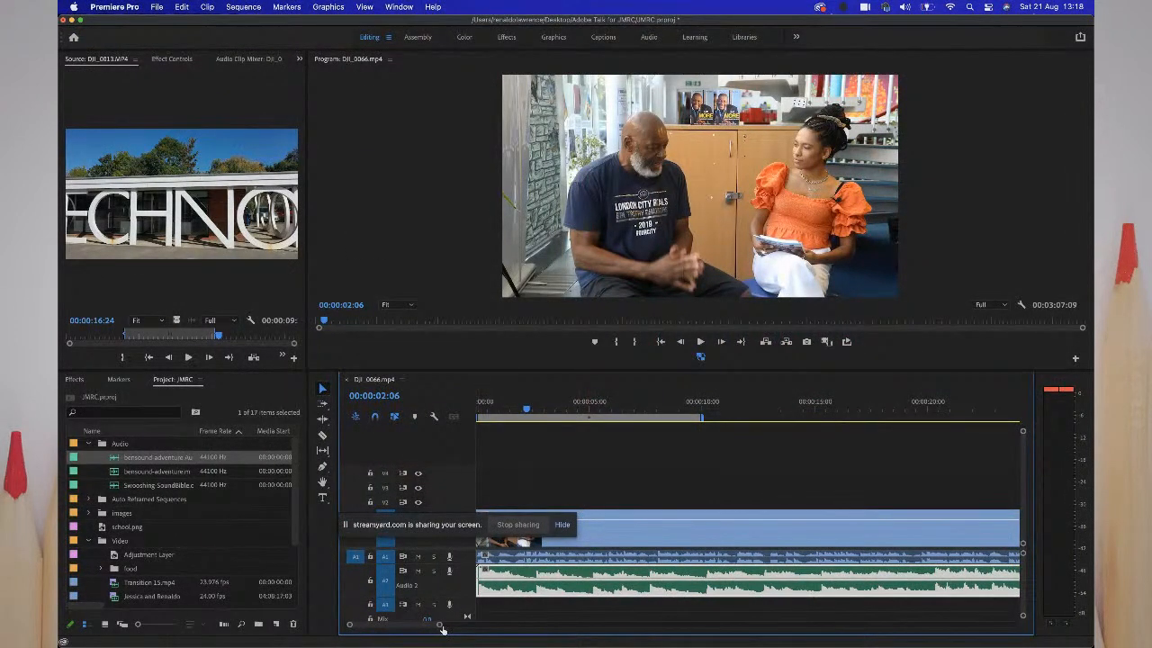
left_click_drag(439, 627, 754, 629)
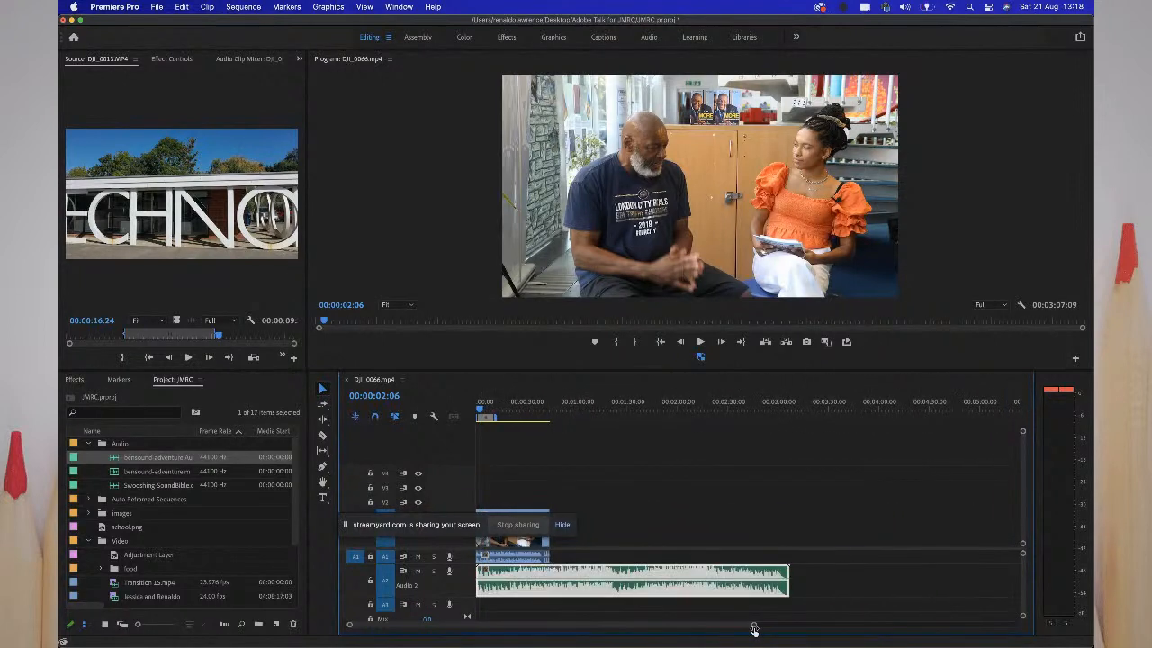
left_click(529, 549)
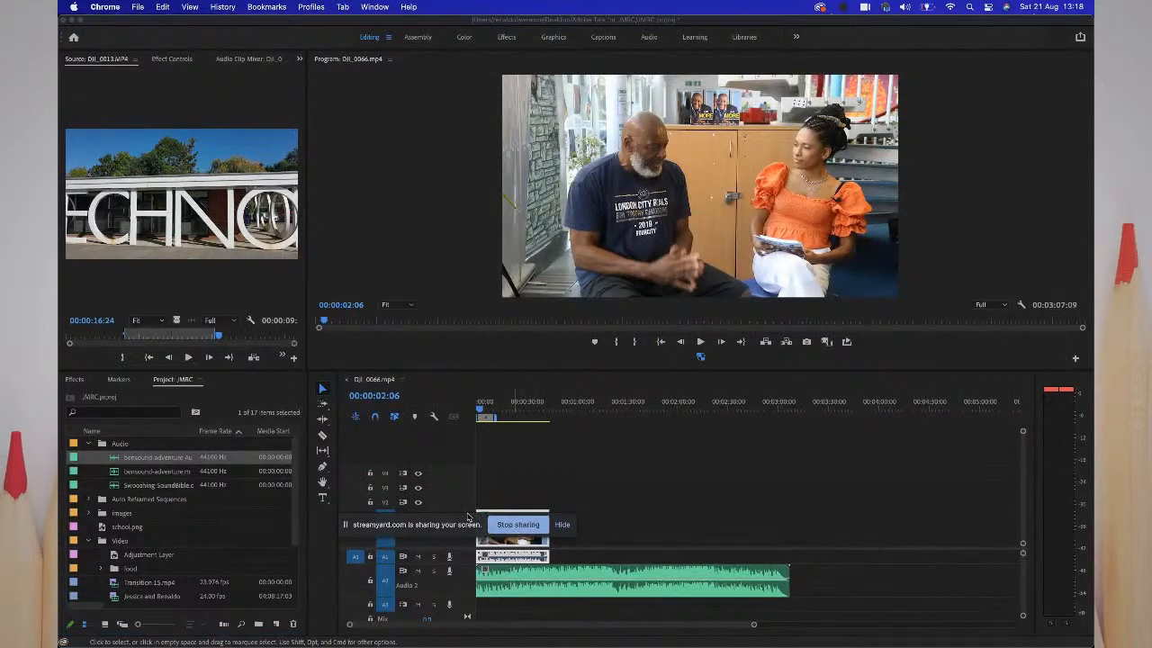
left_click_drag(436, 520, 456, 444)
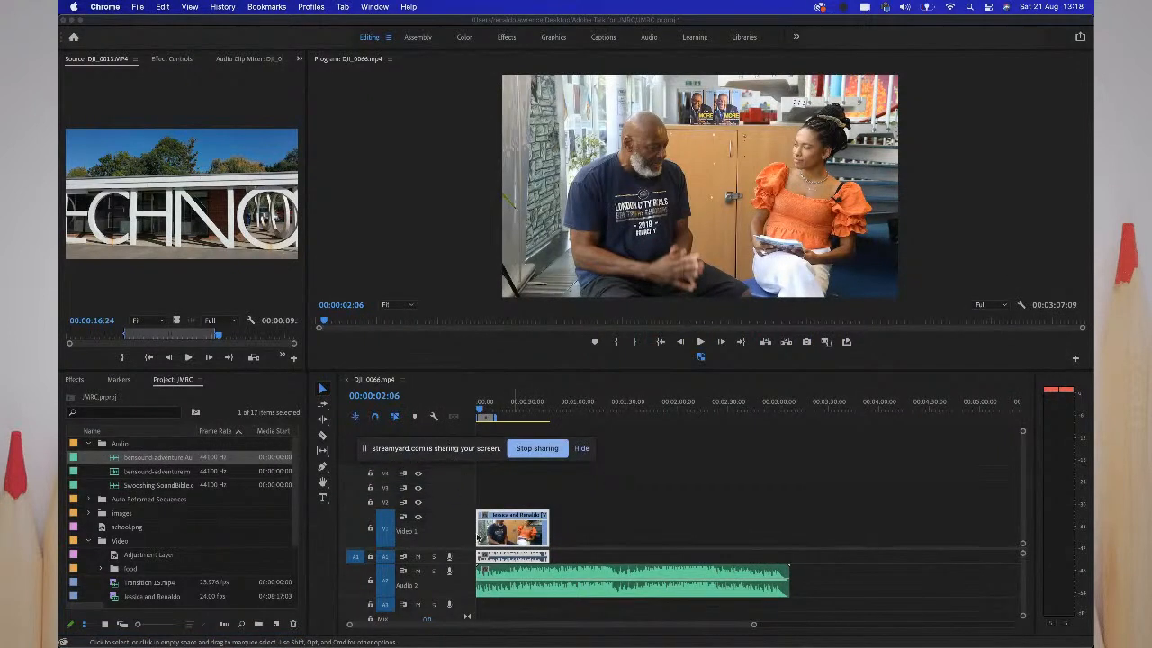
left_click(493, 530)
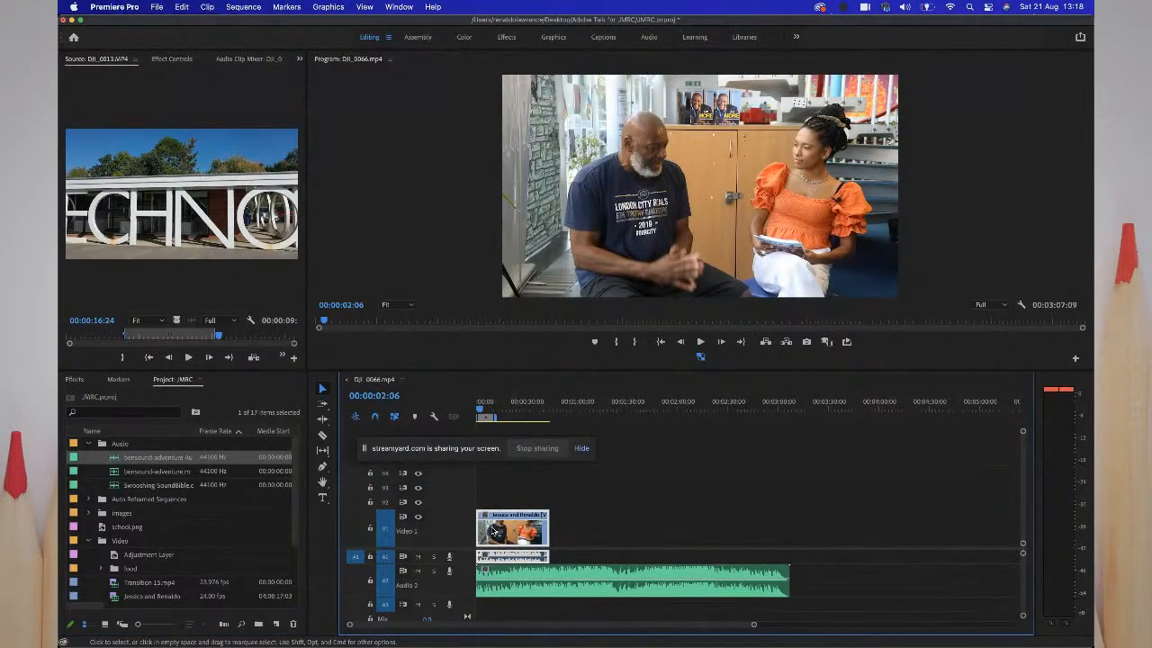
left_click_drag(493, 531, 570, 523)
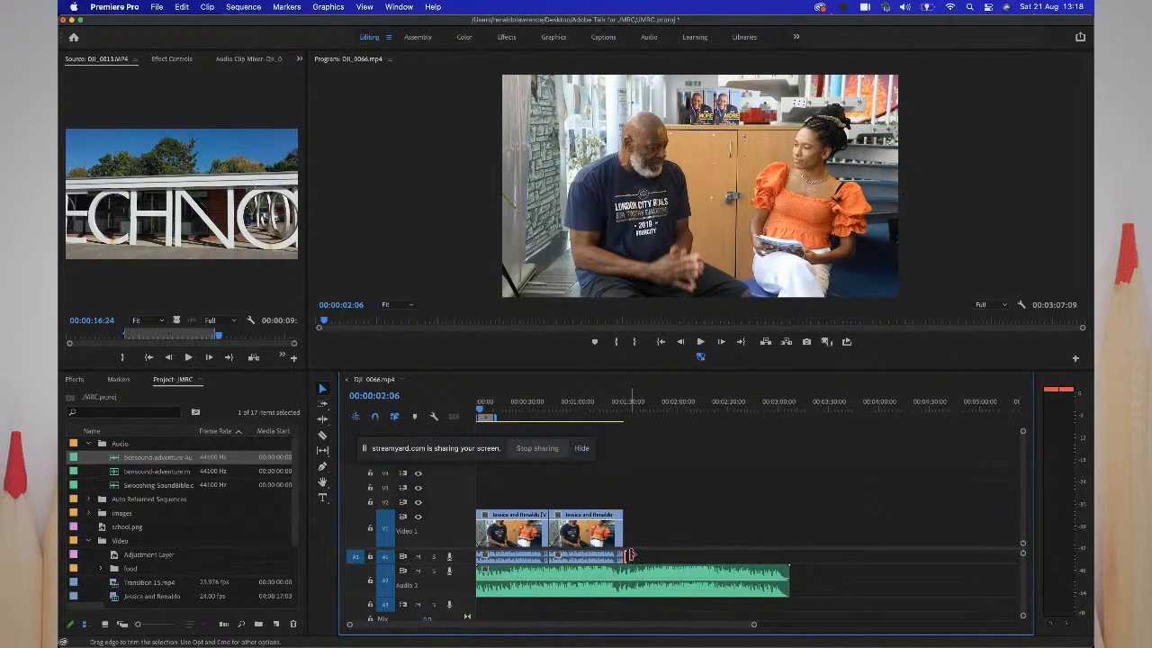
left_click_drag(520, 494, 674, 547)
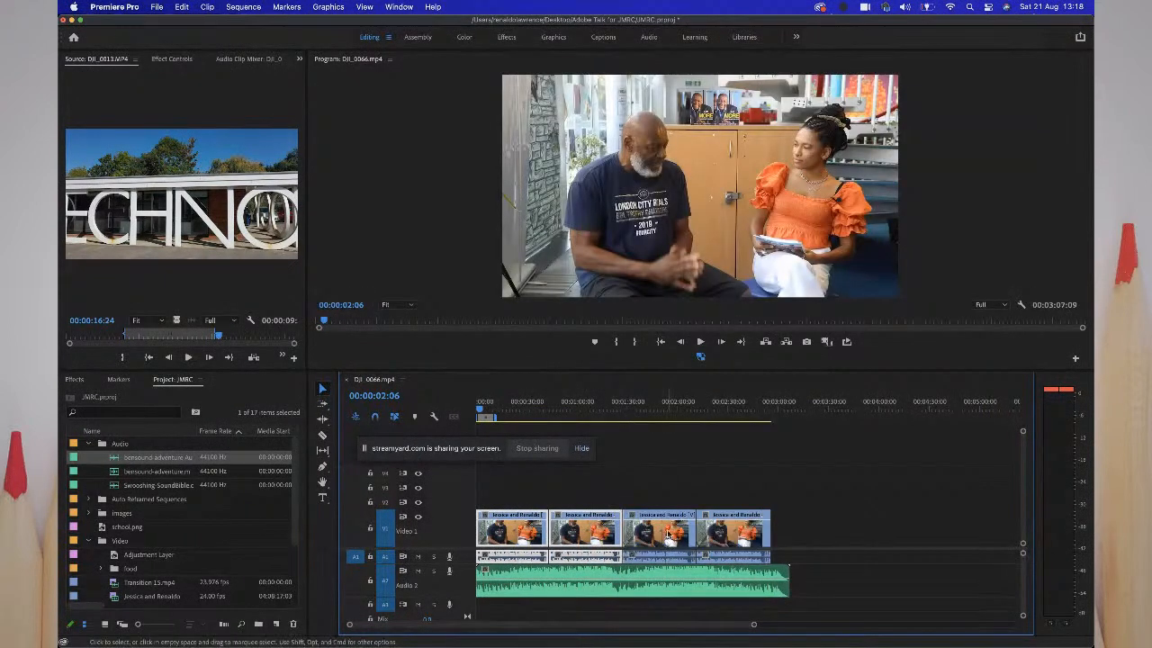
left_click_drag(666, 490, 867, 561)
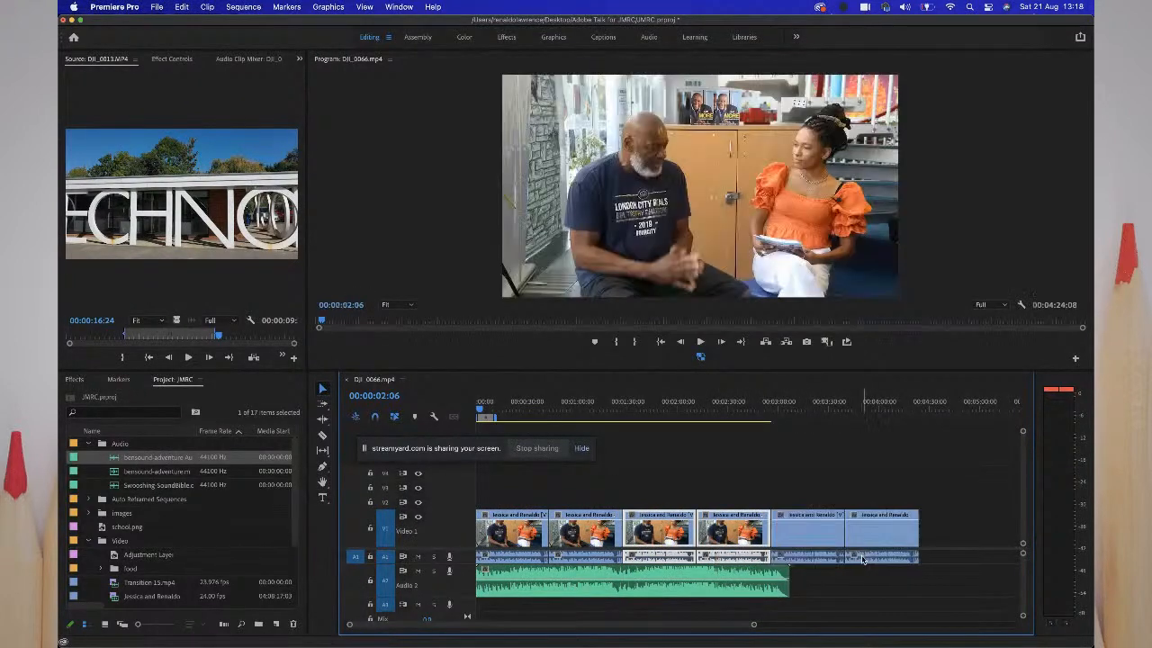
- Open the music clip on audio track 2 in Adobe Audition and start inserting it into a new multitrack session
right_click(666, 581)
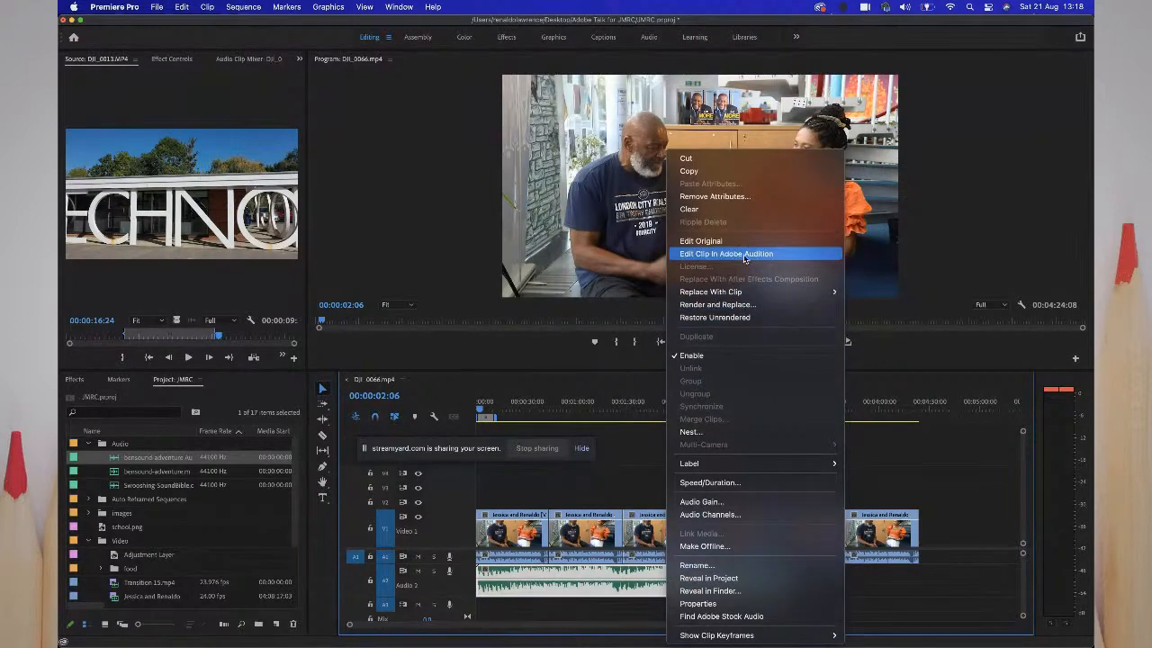
left_click(745, 304)
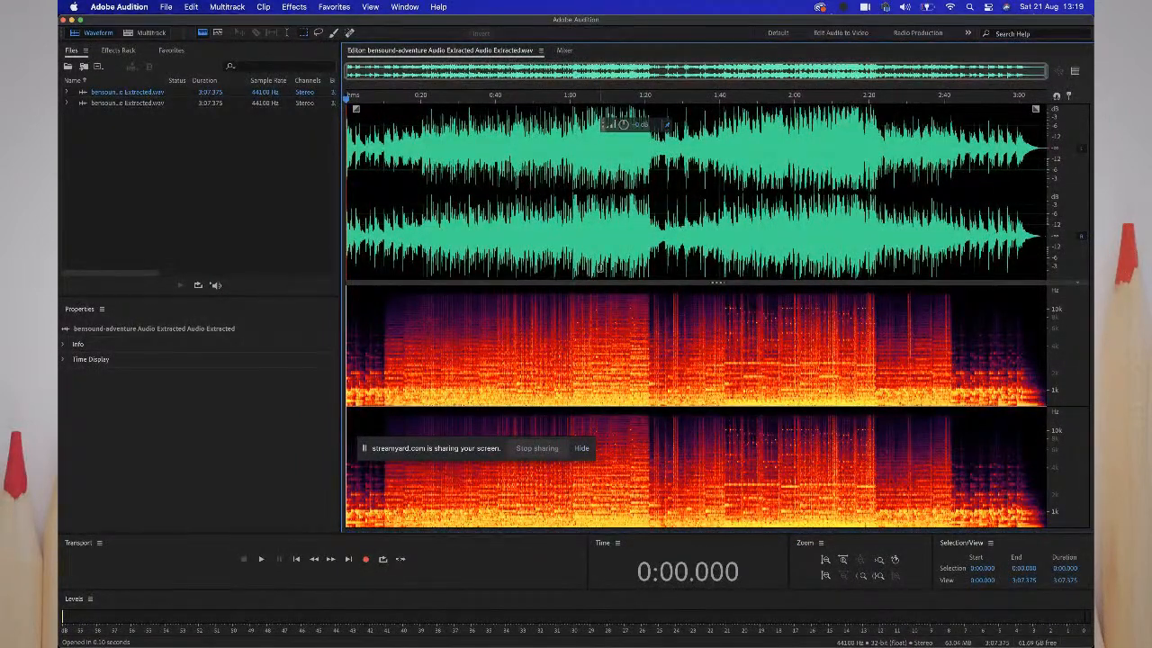
right_click(149, 94)
mouse_move(174, 123)
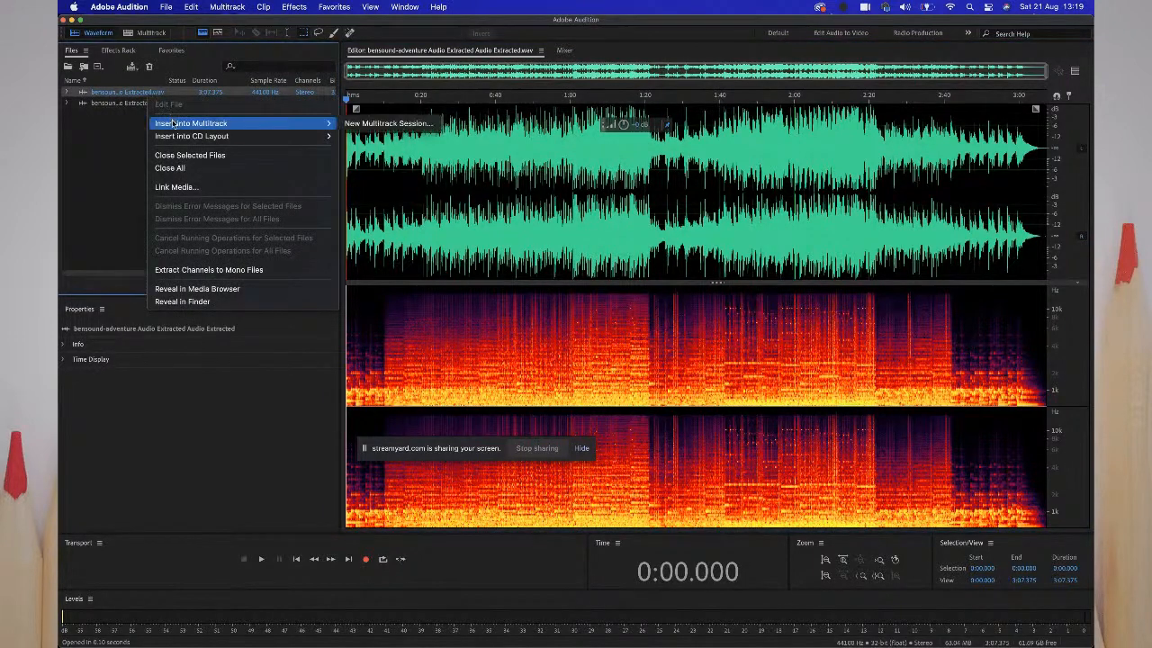
left_click(354, 125)
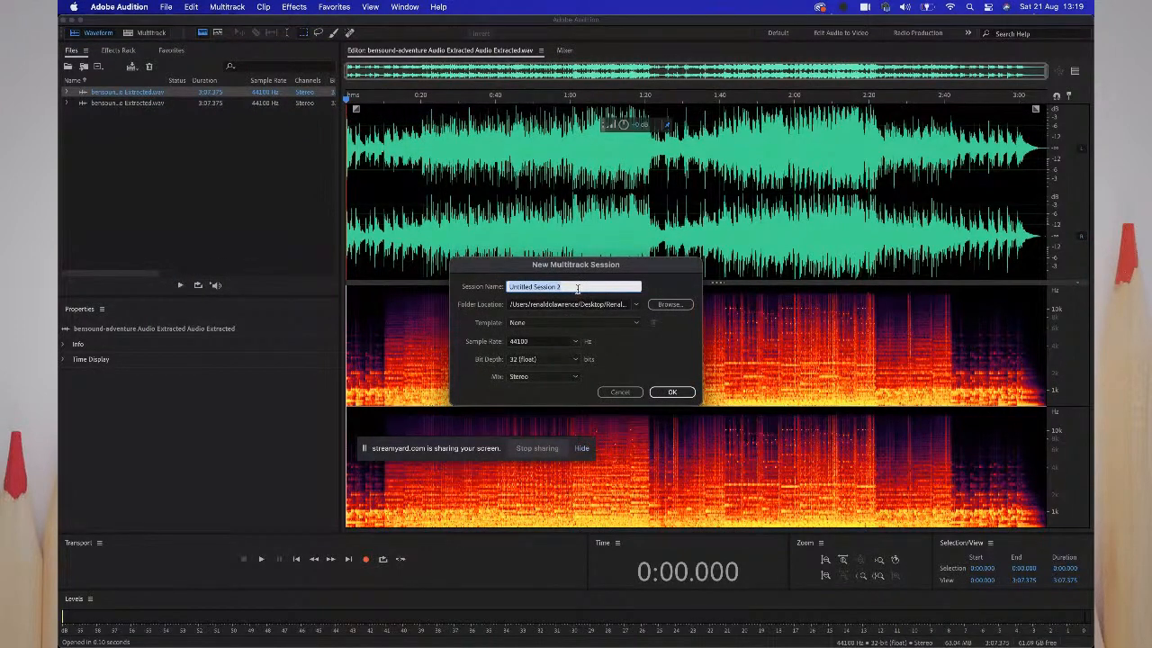
- Create the multitrack session named "my song", stored in the Audio folder of Adobe Talk for JMRC
type("my song")
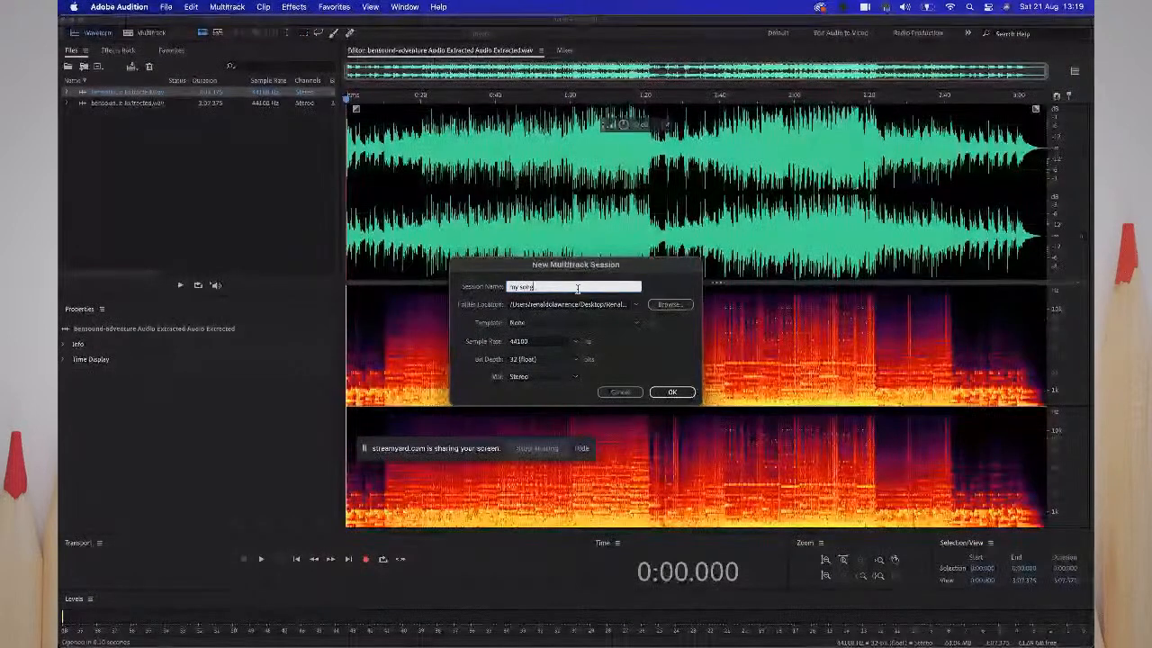
left_click(670, 307)
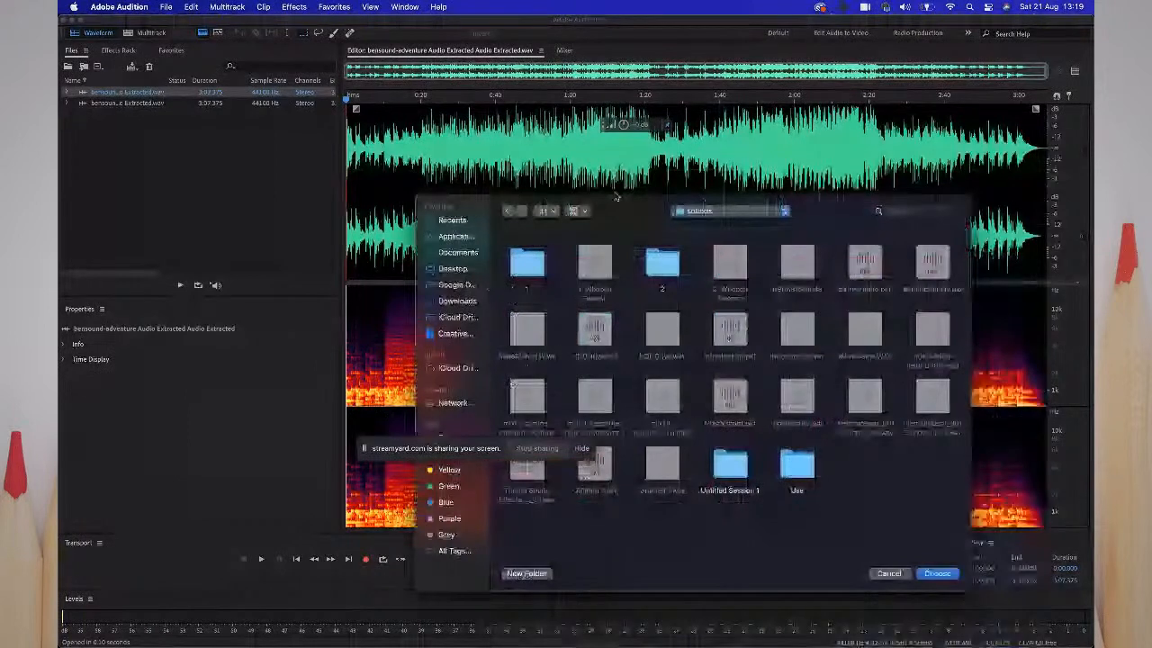
left_click(662, 159)
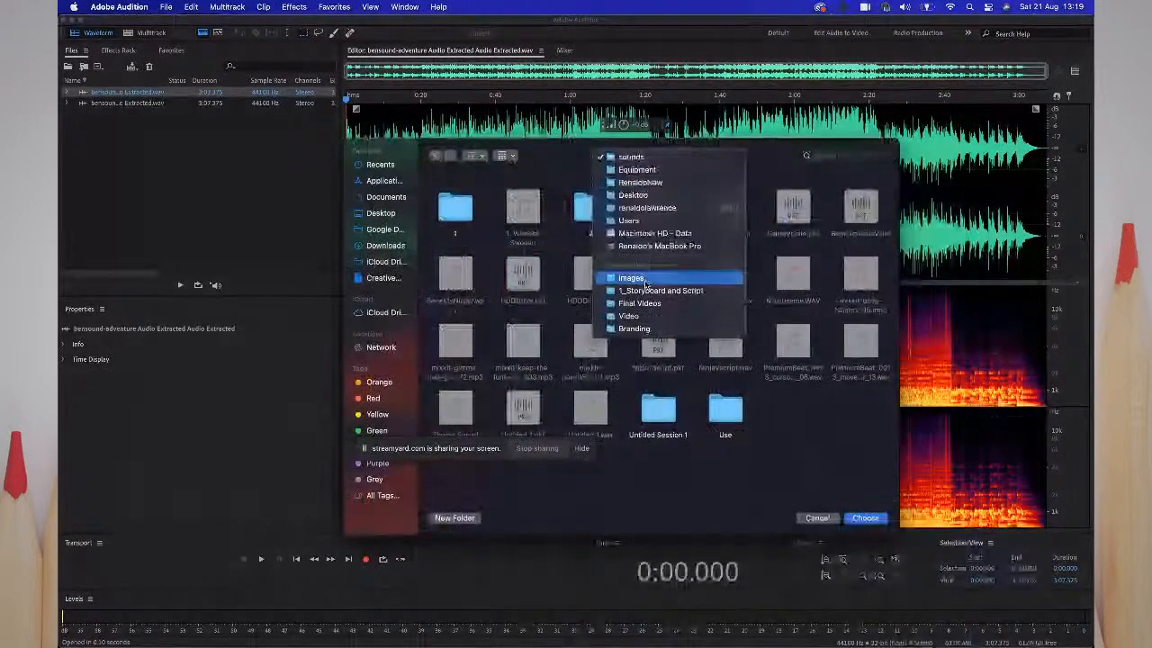
left_click(644, 278)
left_click(653, 158)
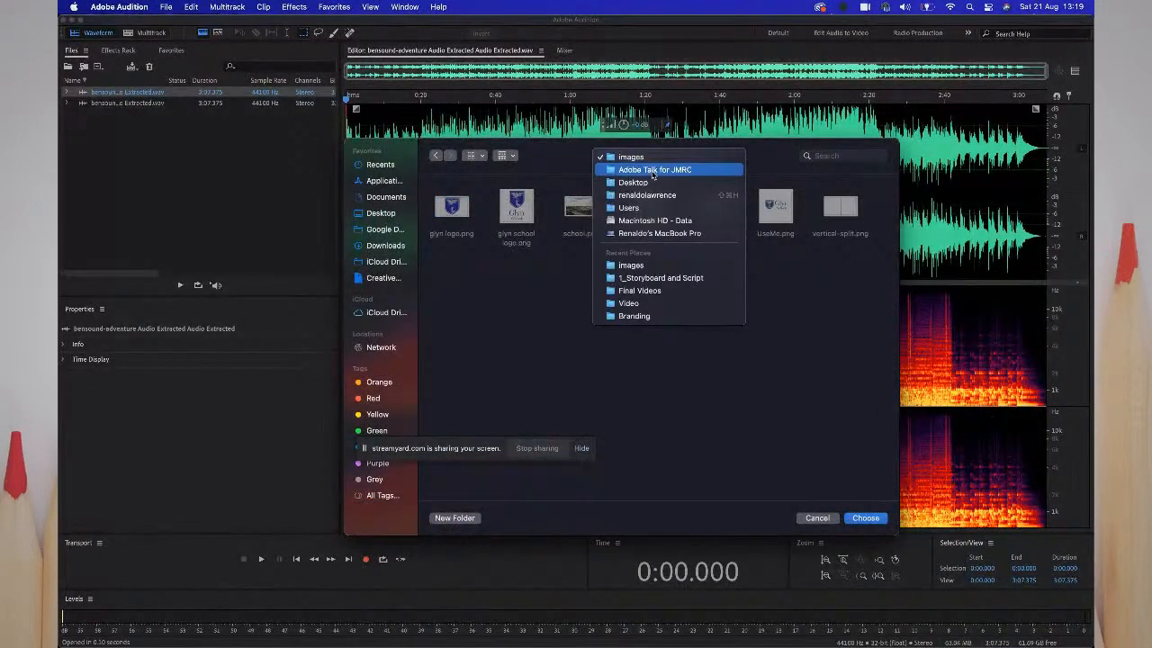
left_click(655, 171)
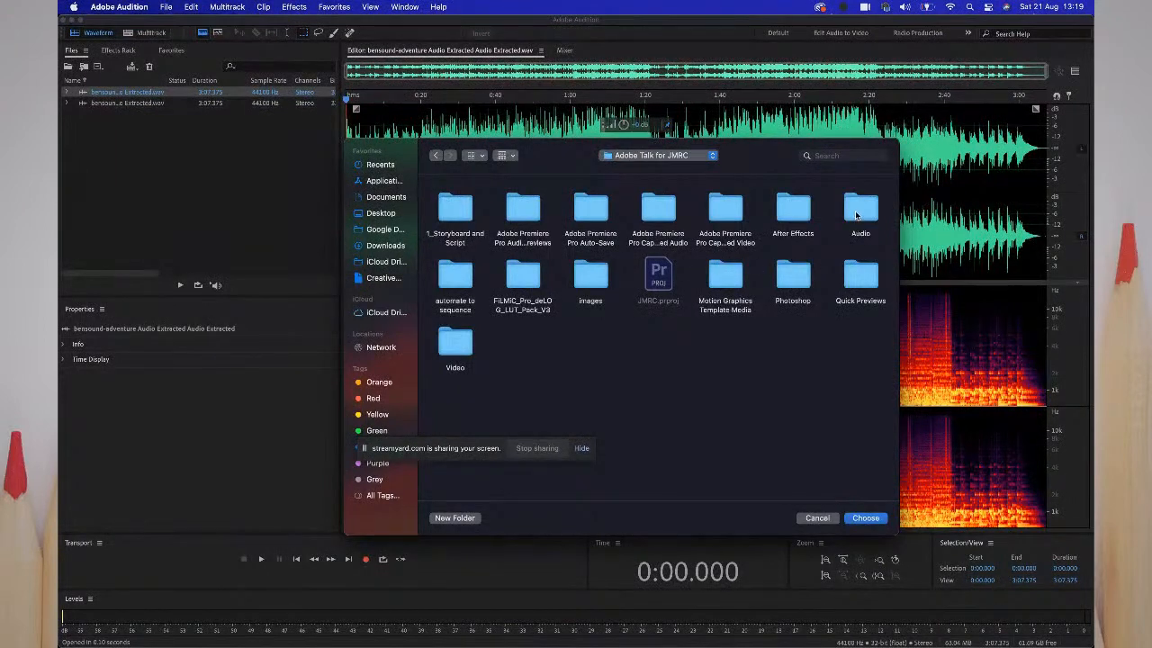
double_click(856, 215)
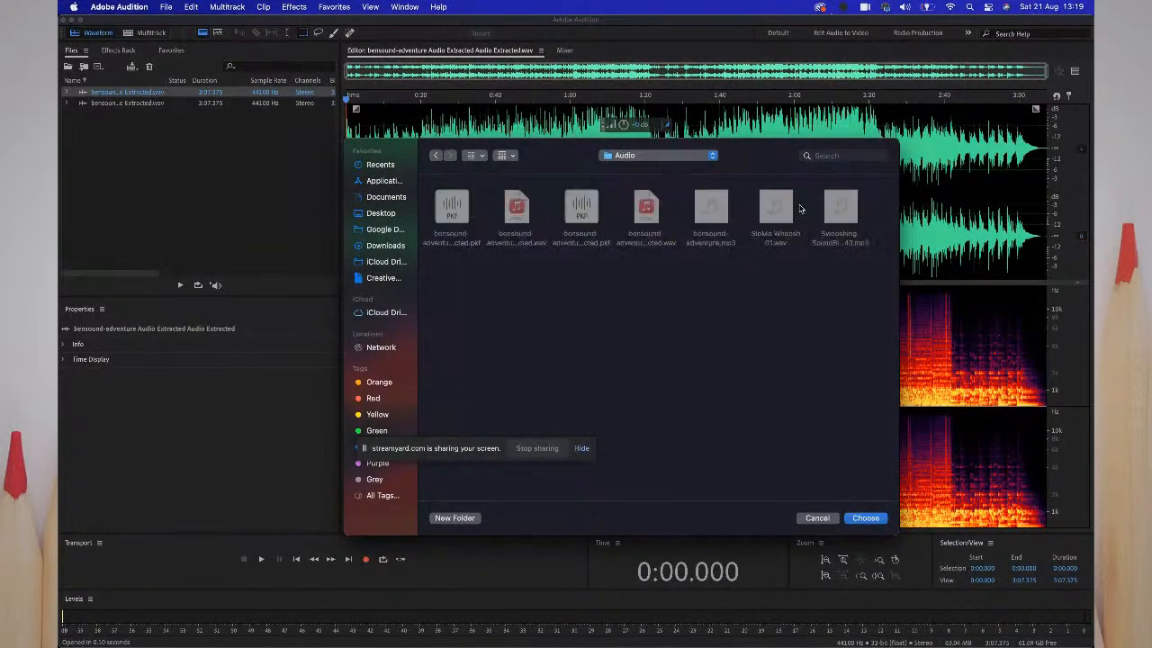
left_click(864, 519)
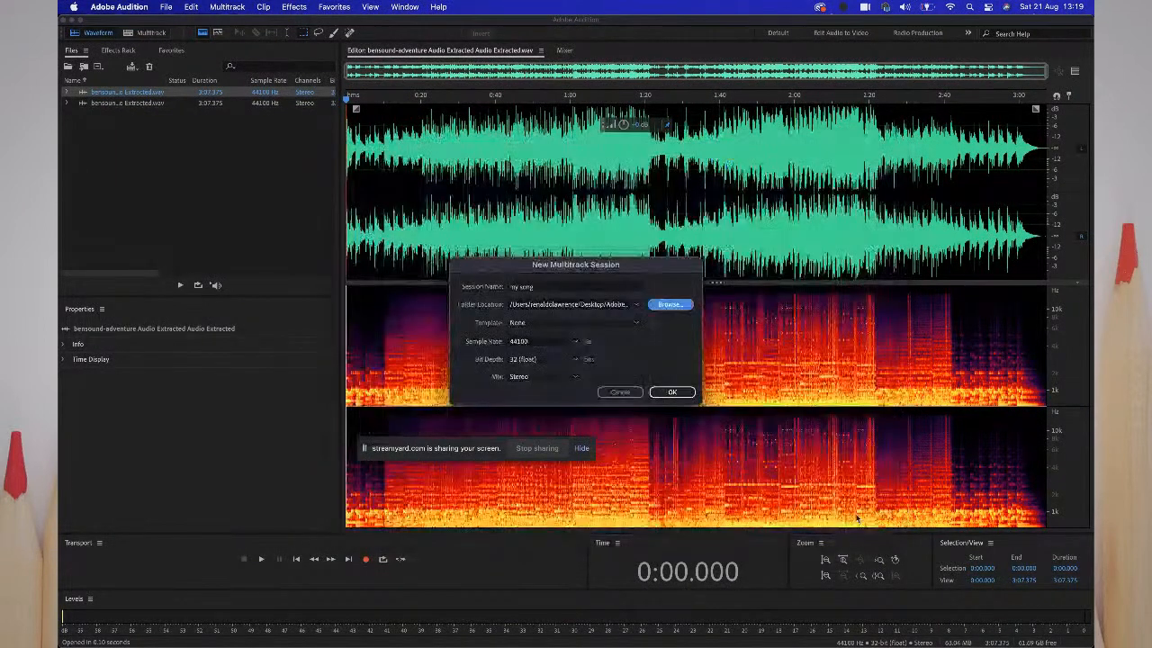
left_click(670, 394)
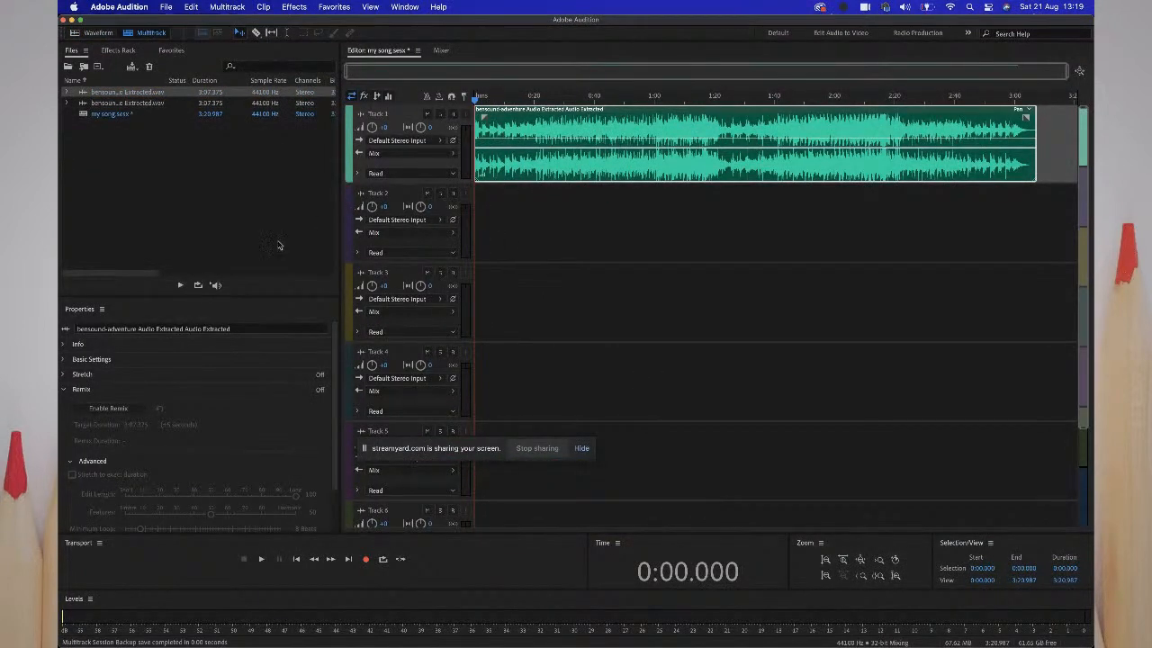
- Enable Remix on the music clip in Track 1 and set its target duration to 5:07.375
left_click(91, 410)
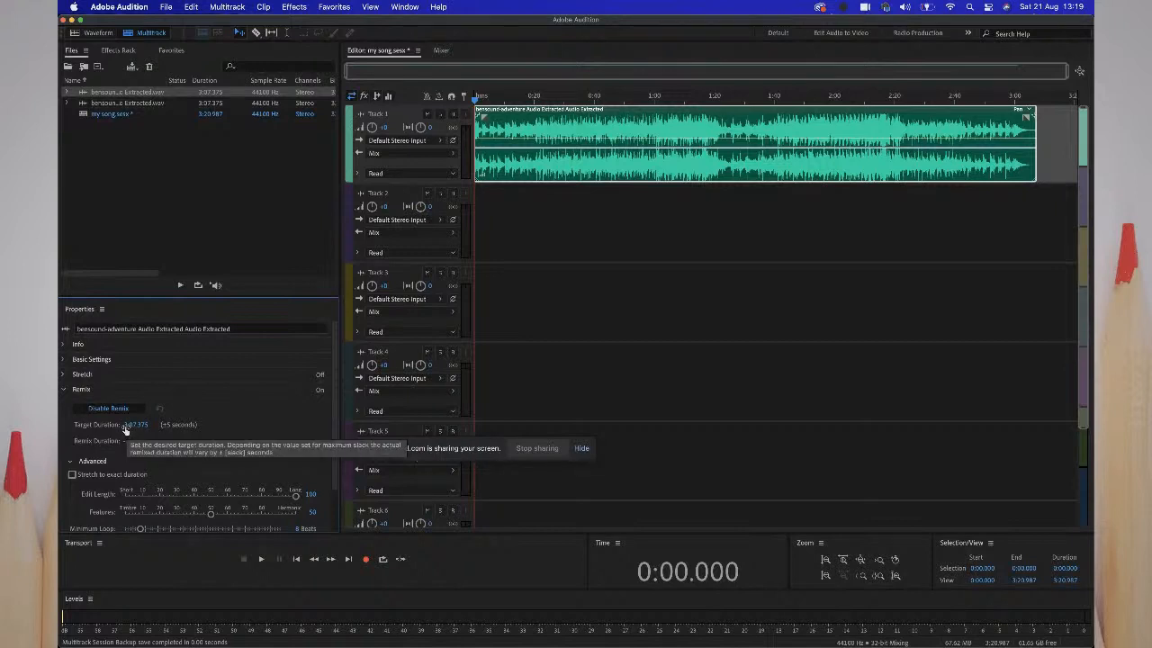
left_click(126, 425)
left_click(128, 426)
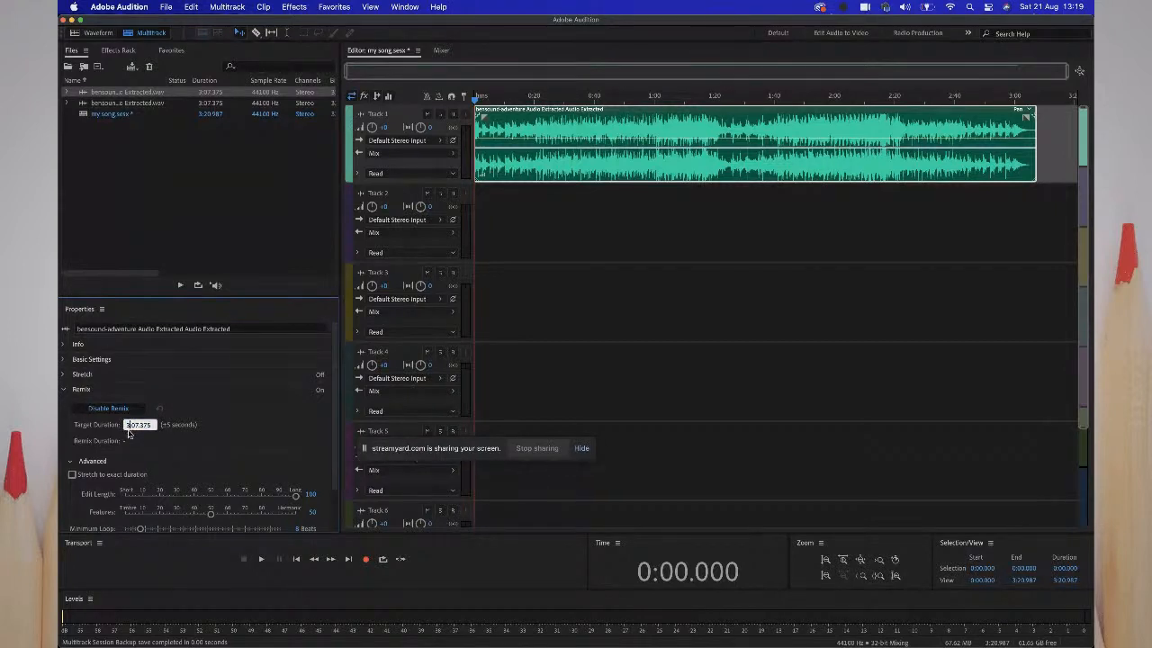
key("BackSpace")
type("5")
key("Return")
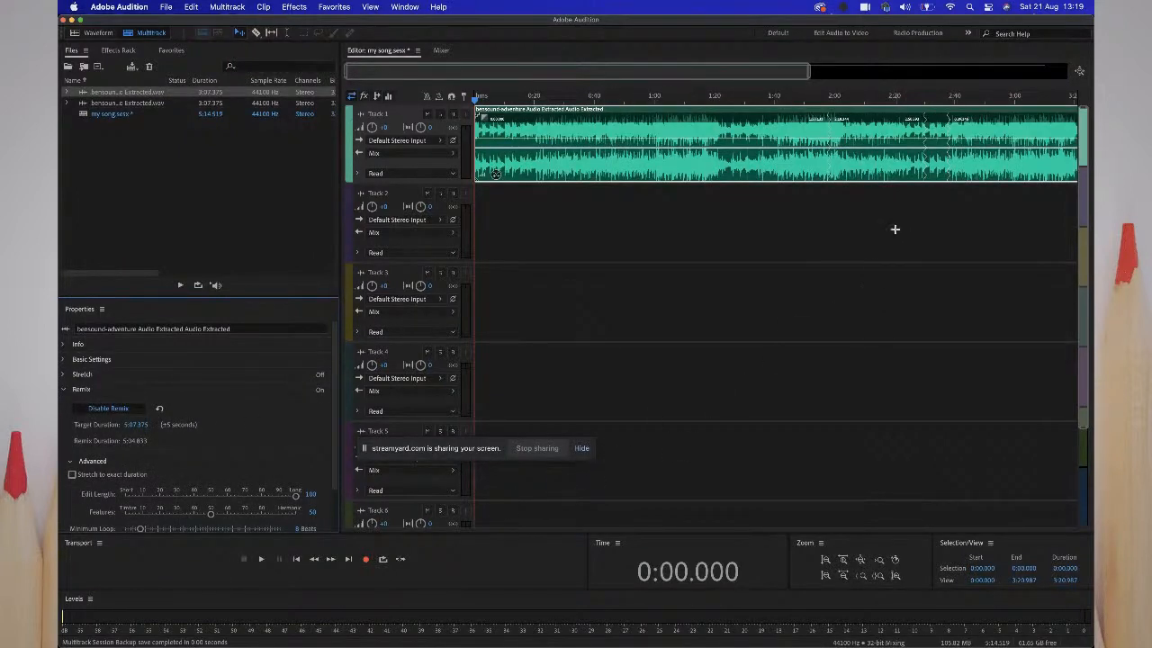
left_click_drag(809, 72, 664, 74)
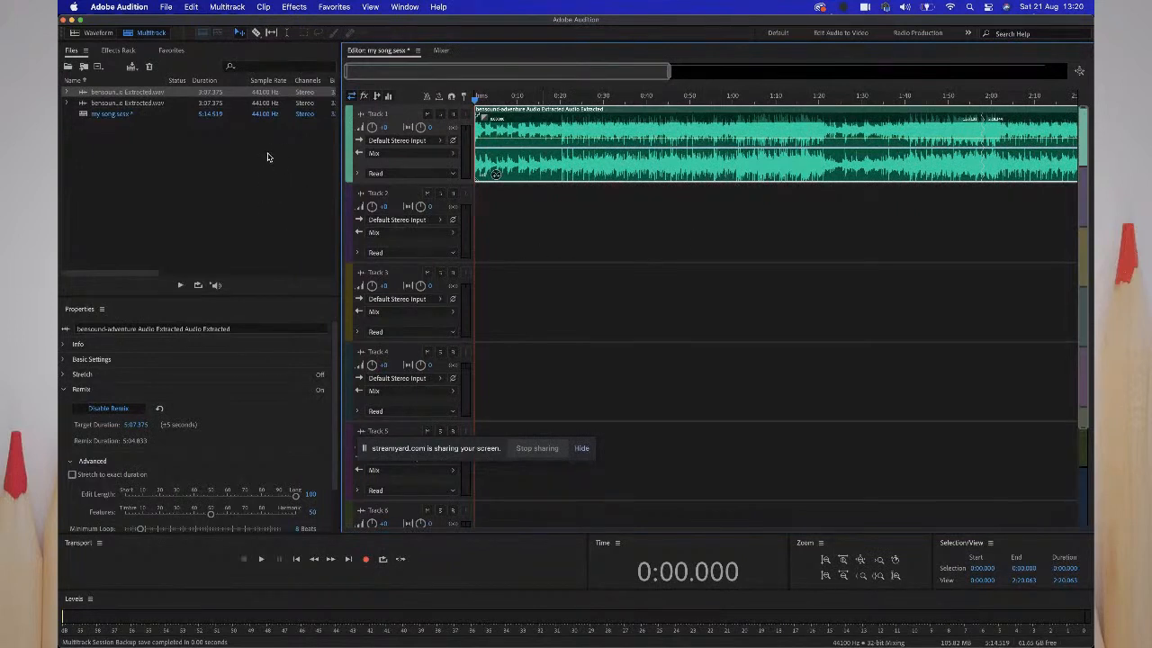
- Open the multitrack mixdown export settings for the entire session
left_click(225, 7)
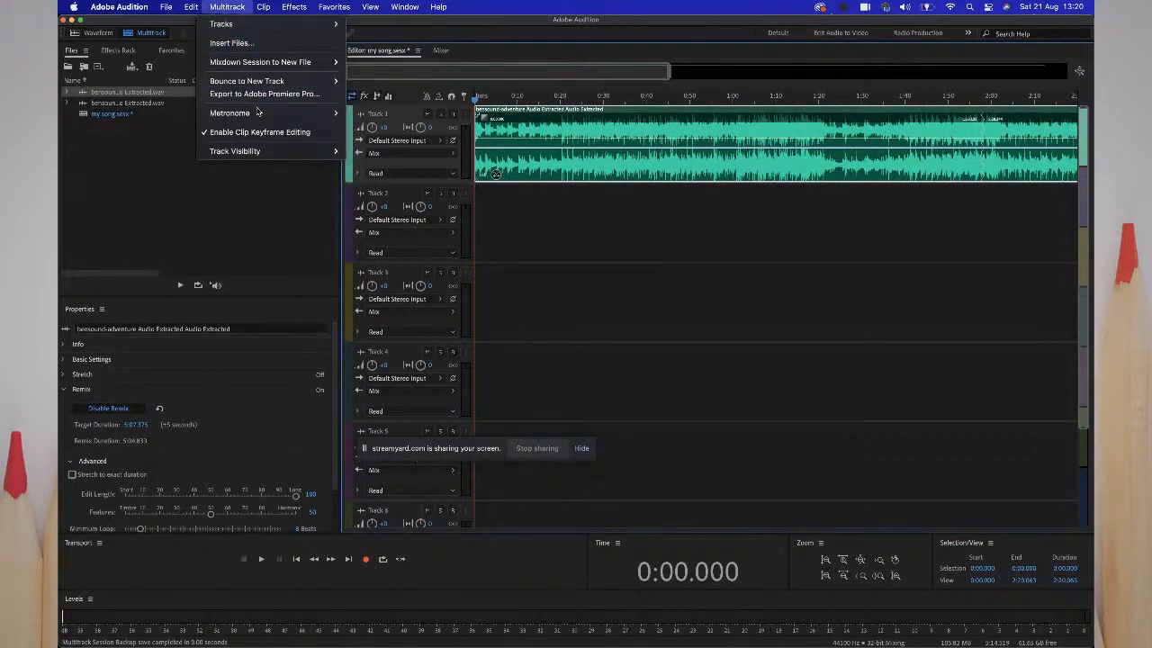
mouse_move(243, 65)
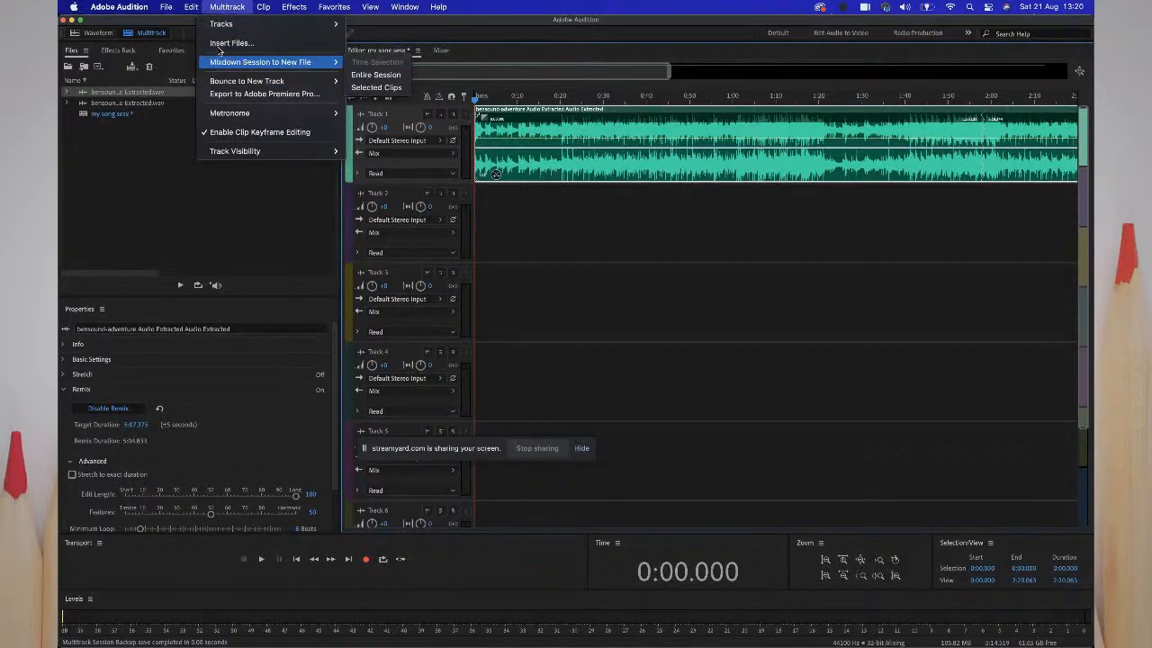
left_click(162, 9)
left_click(165, 9)
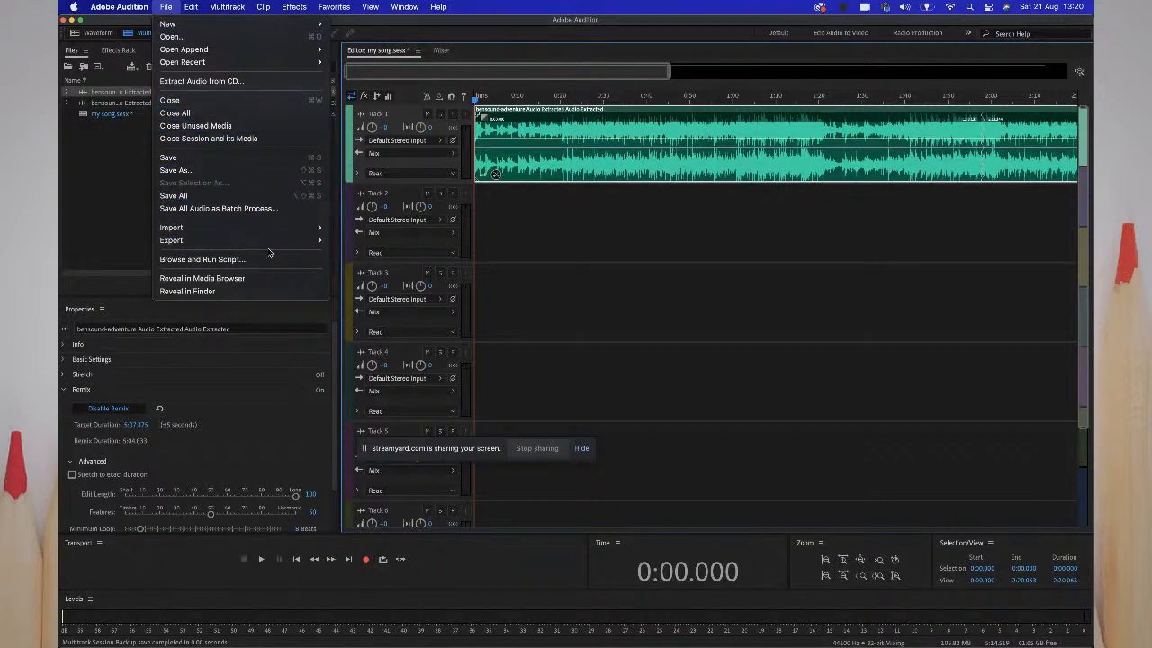
mouse_move(280, 248)
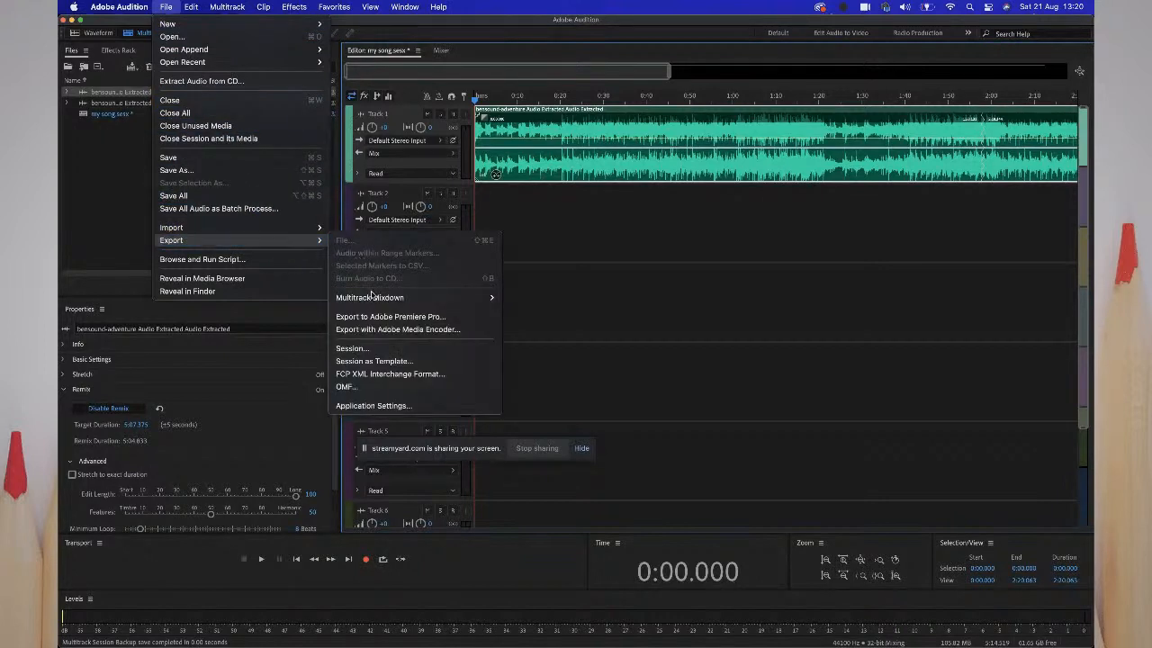
mouse_move(374, 298)
left_click(517, 310)
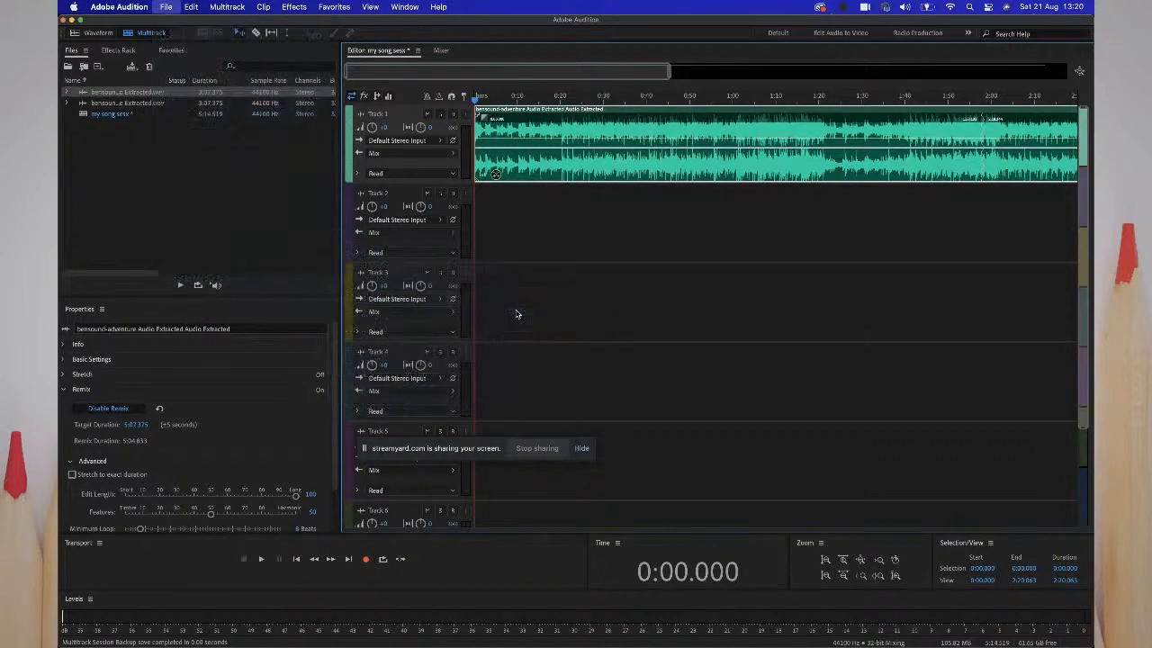
- Name the mixdown useme.wav, keep the Audio folder as its location, and export it in Wave PCM format
left_click(676, 239)
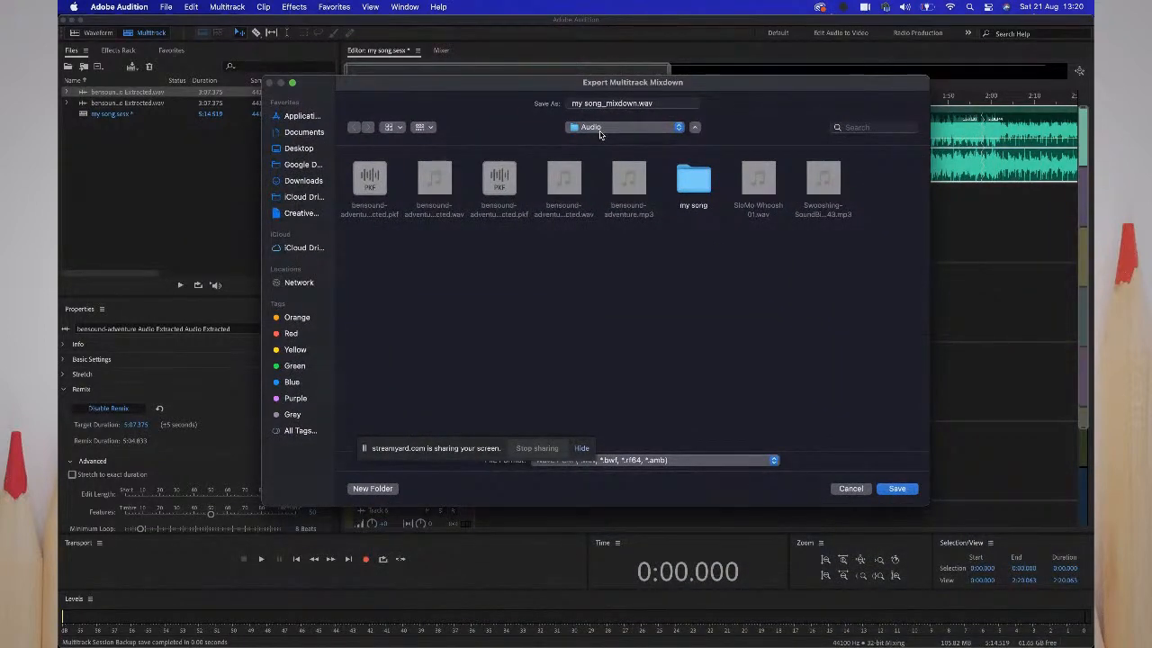
left_click(600, 131)
left_click(599, 133)
left_click_drag(636, 103, 521, 90)
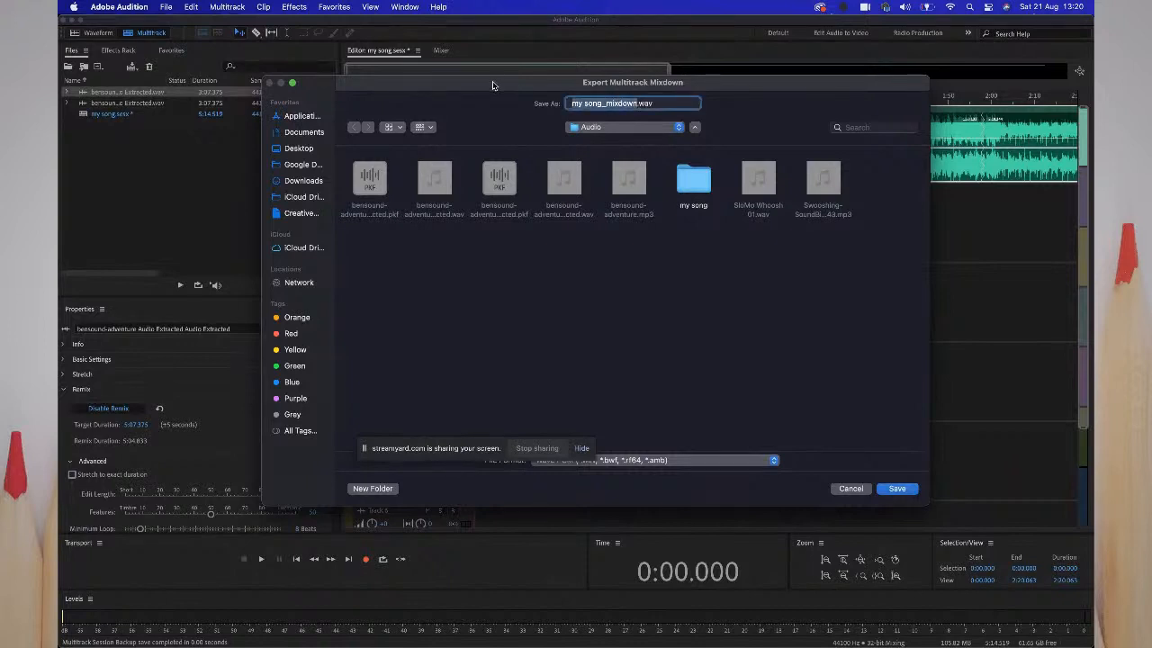
type("useme")
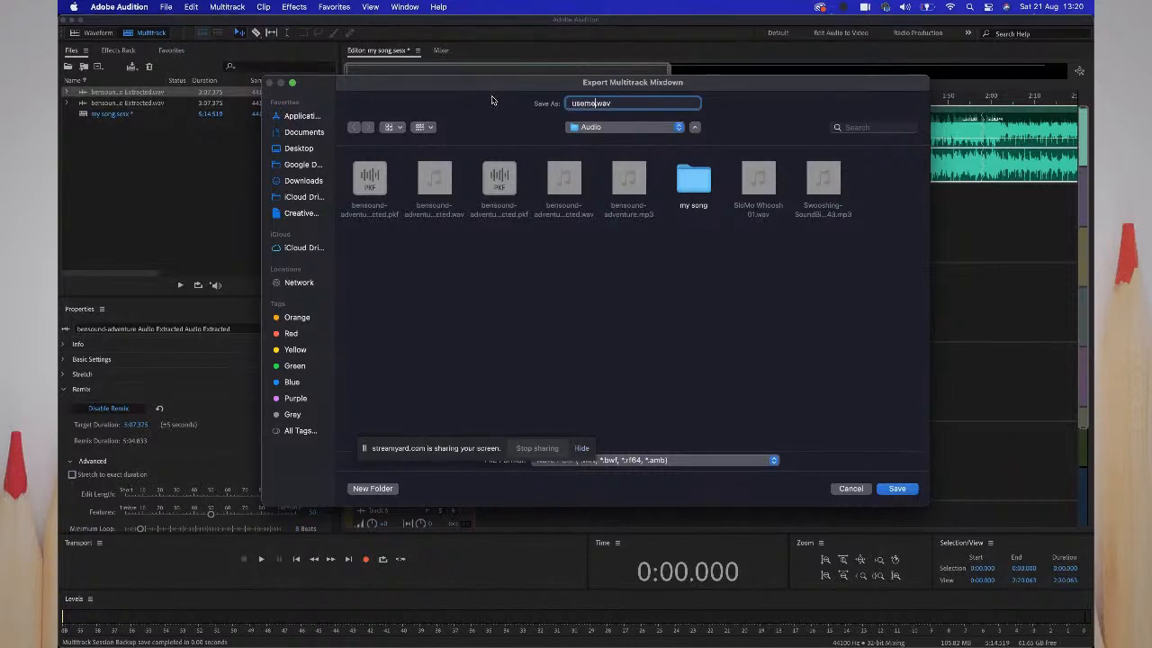
key("Return")
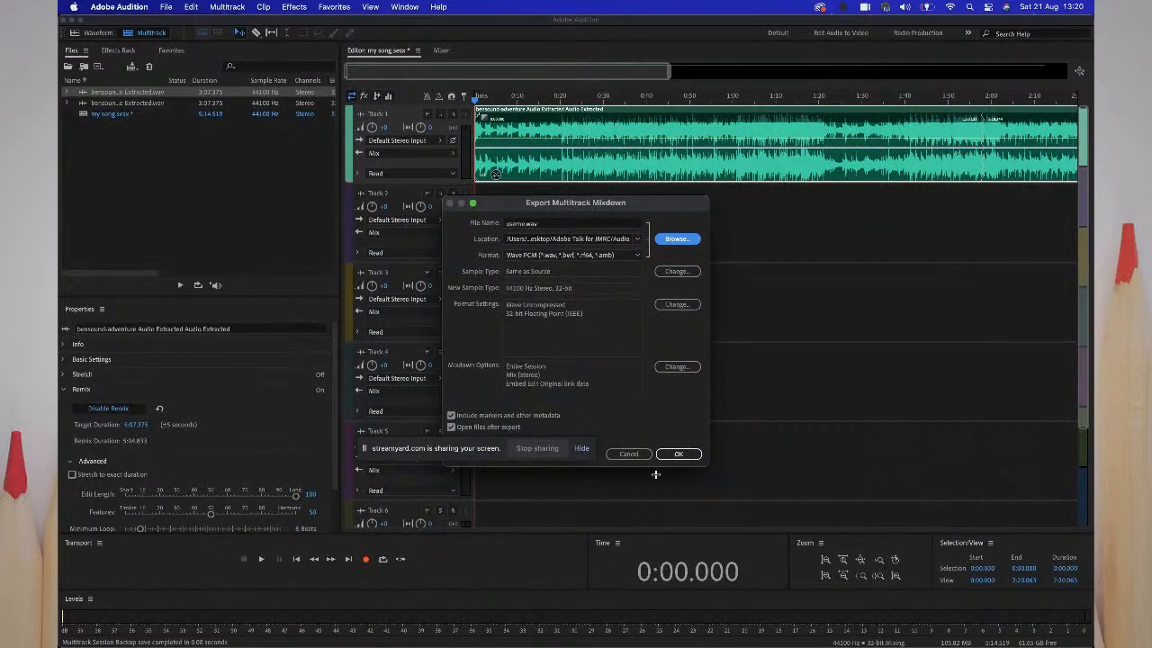
left_click(676, 455)
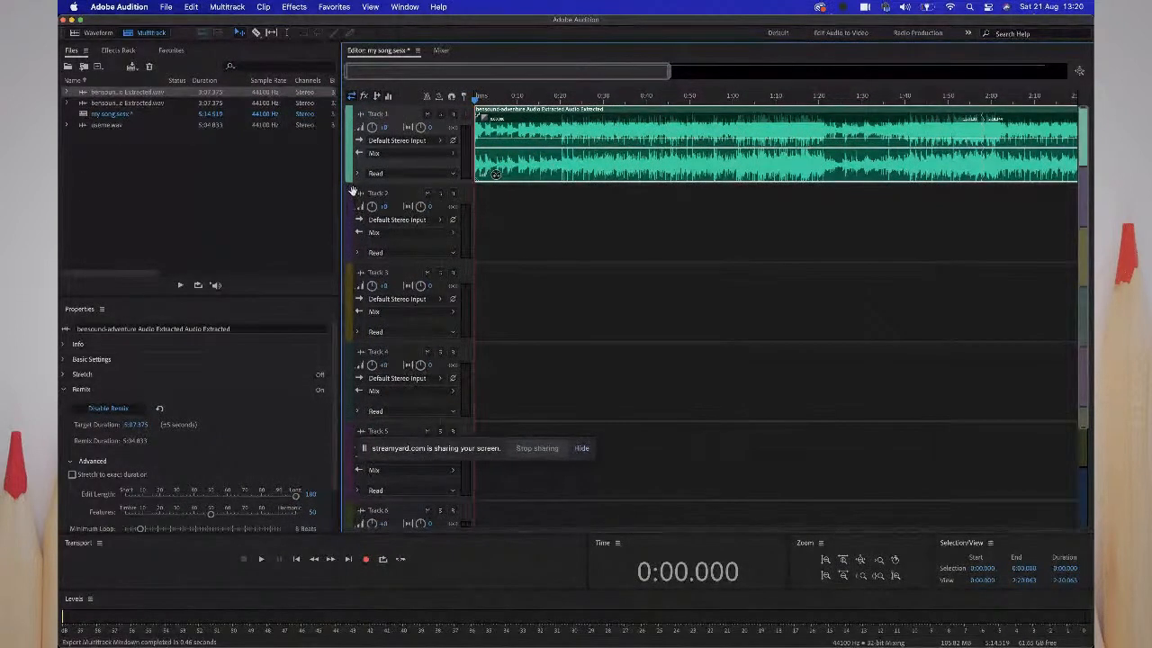
- Quit Audition, return to Premiere Pro, and delete the short music clip from audio track 2
left_click(141, 8)
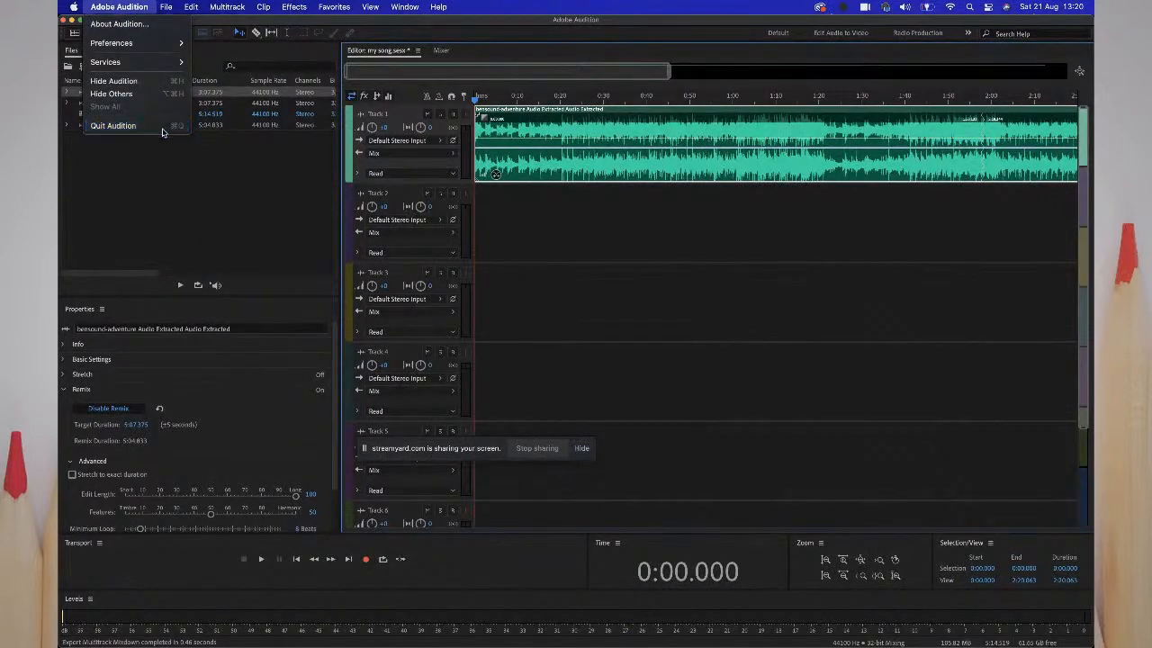
left_click(165, 126)
left_click(569, 351)
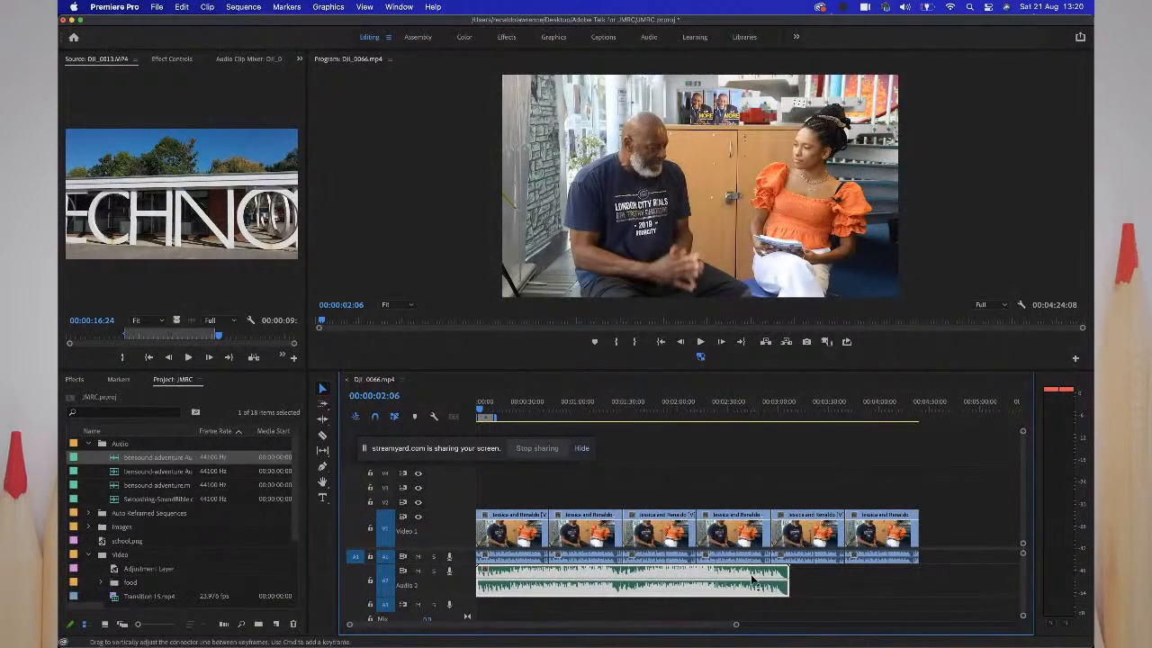
key("Delete")
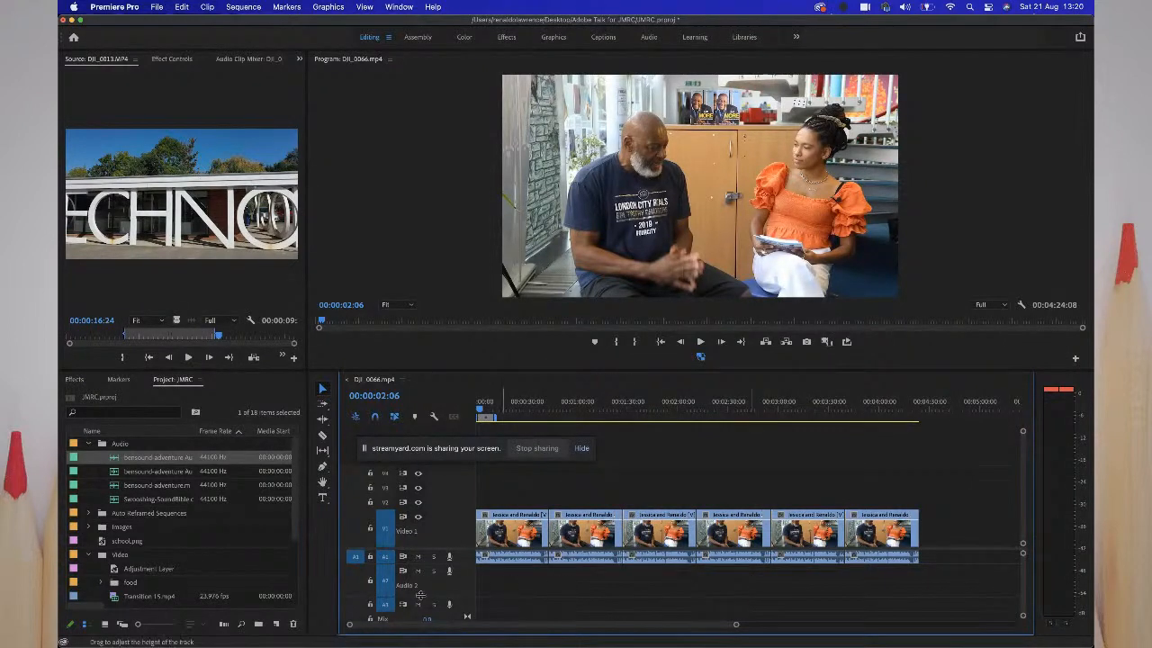
- Import useme.wav from the Adobe Talk for JMRC Audio folder and place it at the start of audio track 2
left_click(87, 444)
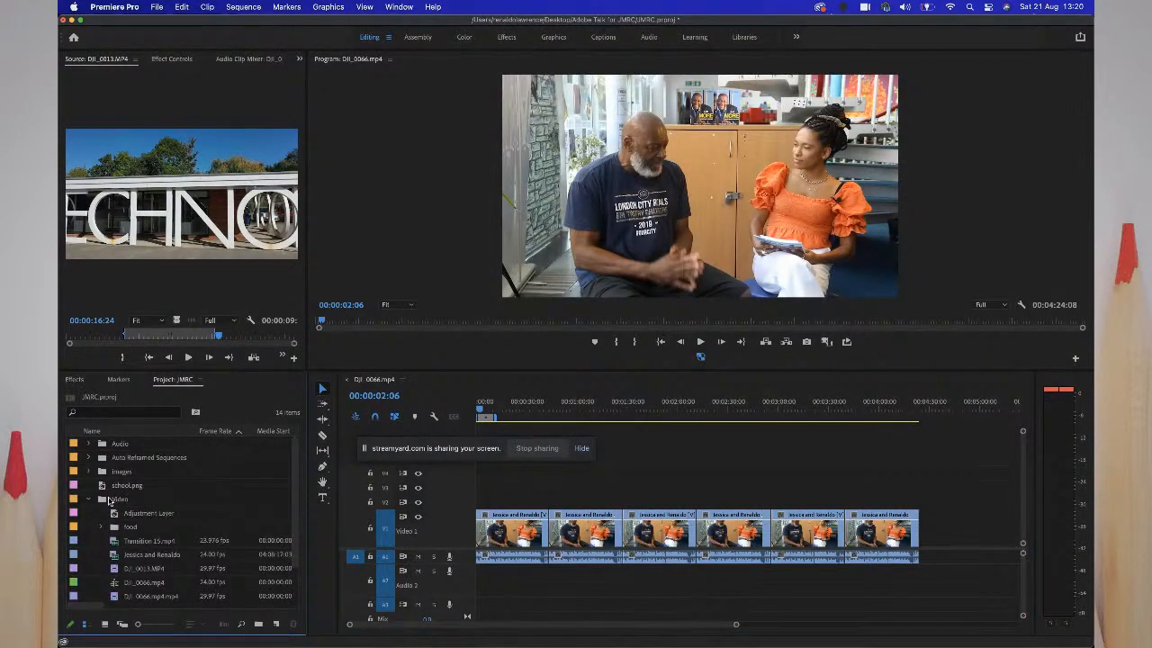
left_click(89, 498)
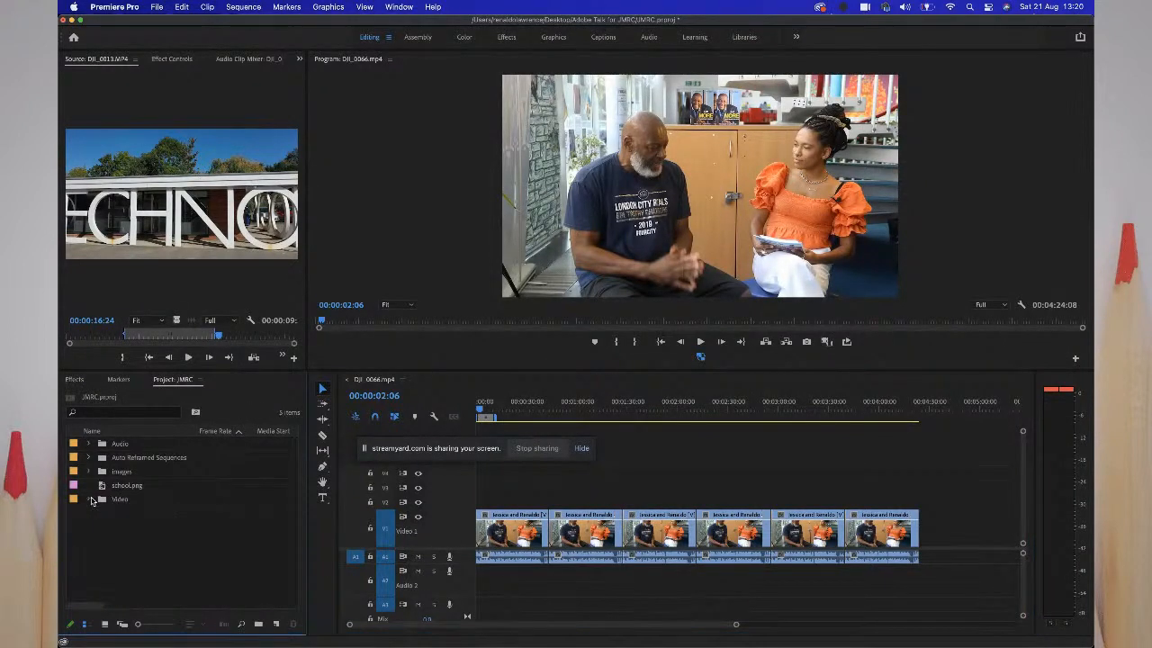
double_click(123, 543)
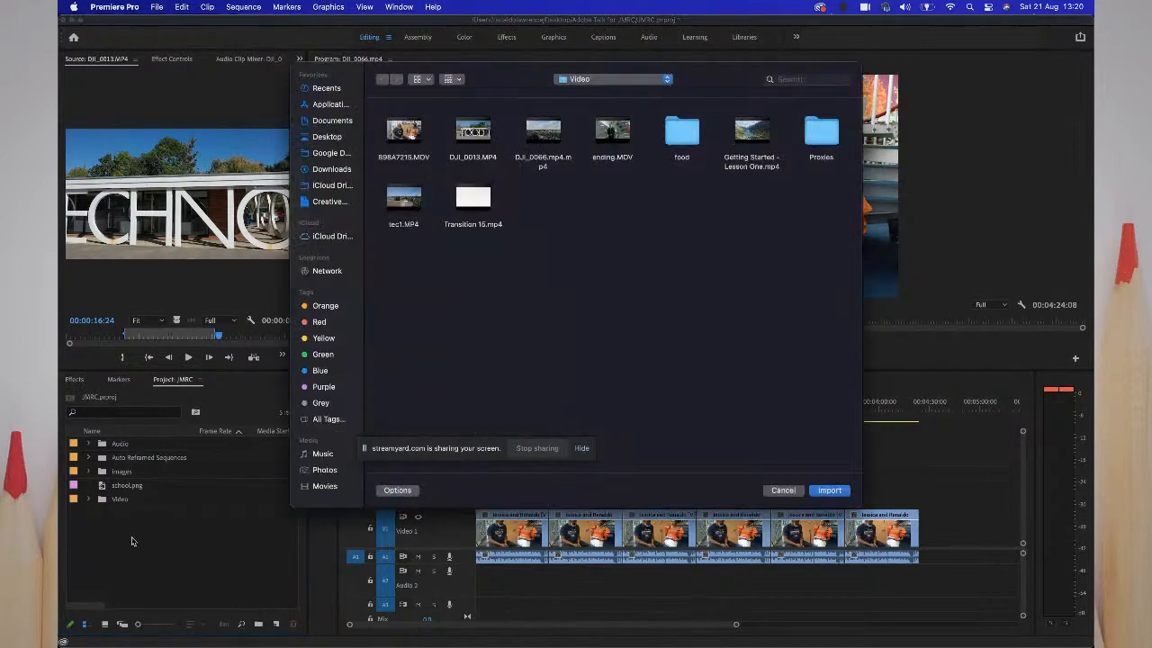
left_click(630, 80)
left_click(626, 96)
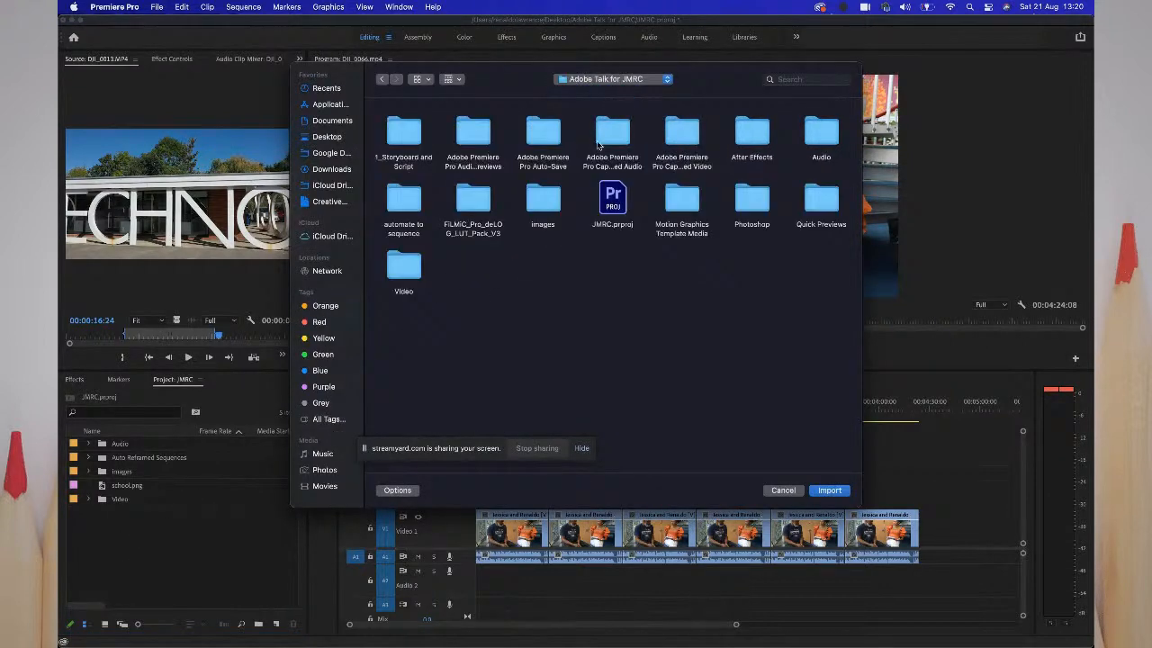
left_click(815, 138)
double_click(815, 139)
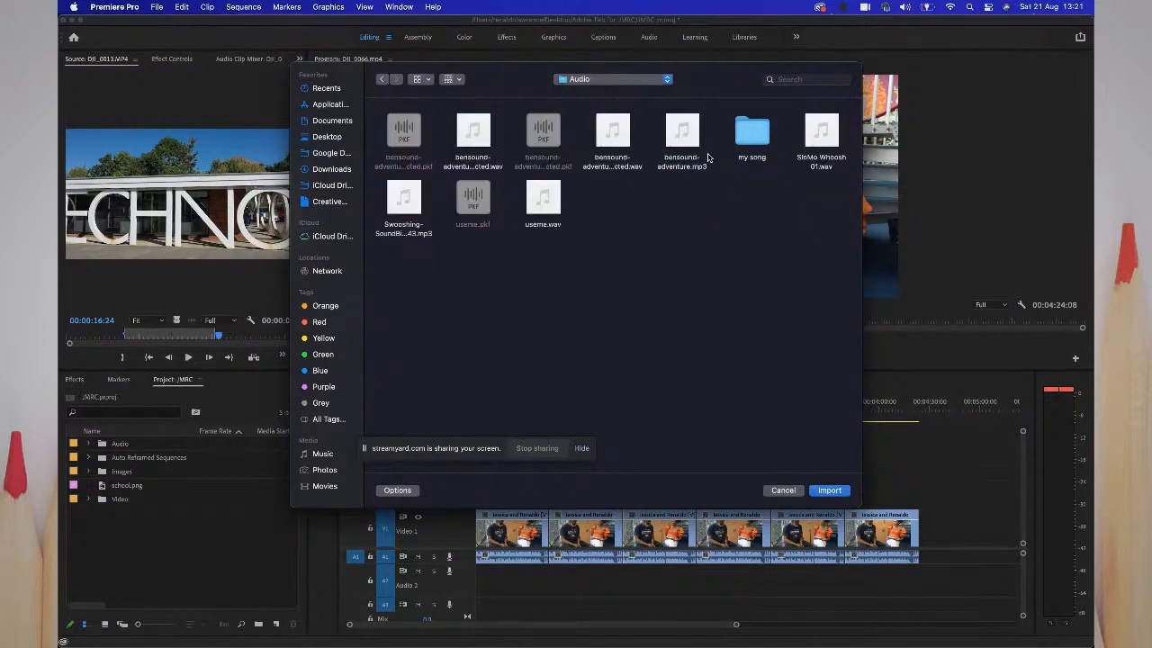
double_click(550, 206)
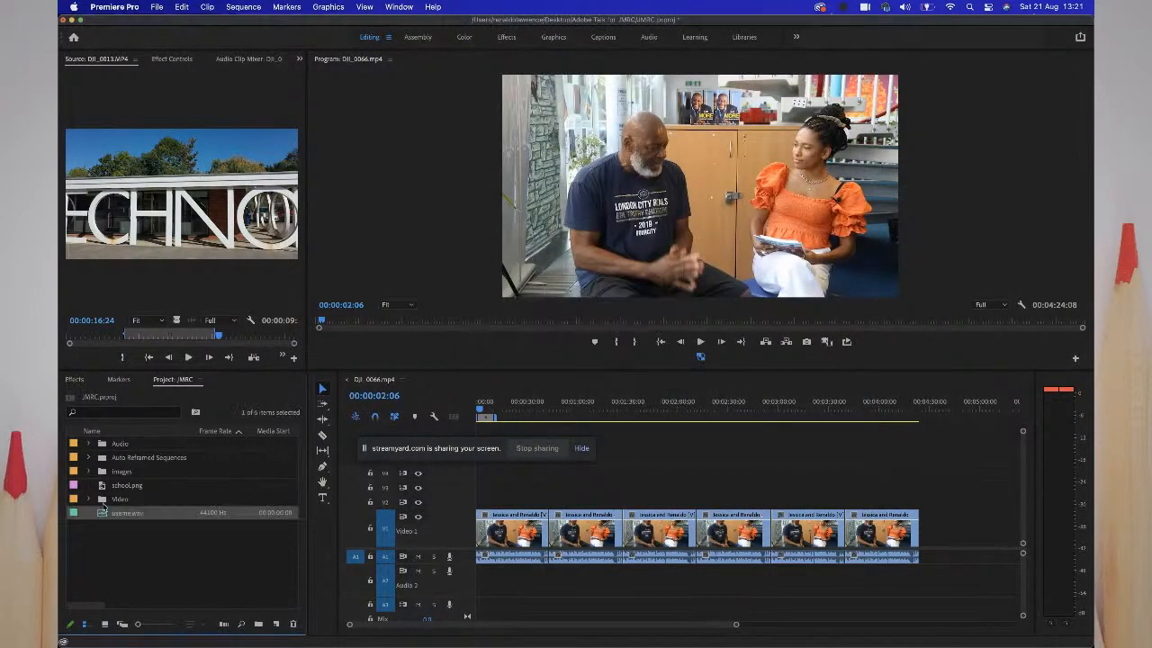
left_click_drag(96, 516, 471, 587)
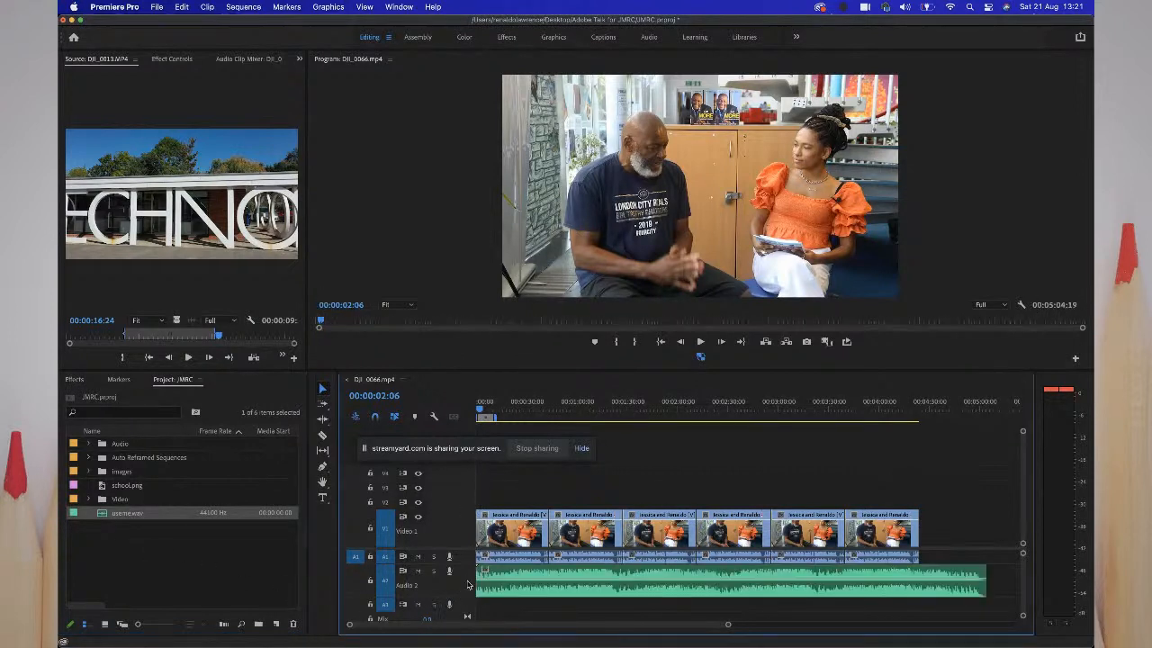
- Move the playhead to 00:04:15:04 in the last interview clip and show its effect controls in the Effects workspace
left_click(907, 410)
left_click_drag(907, 410, 903, 412)
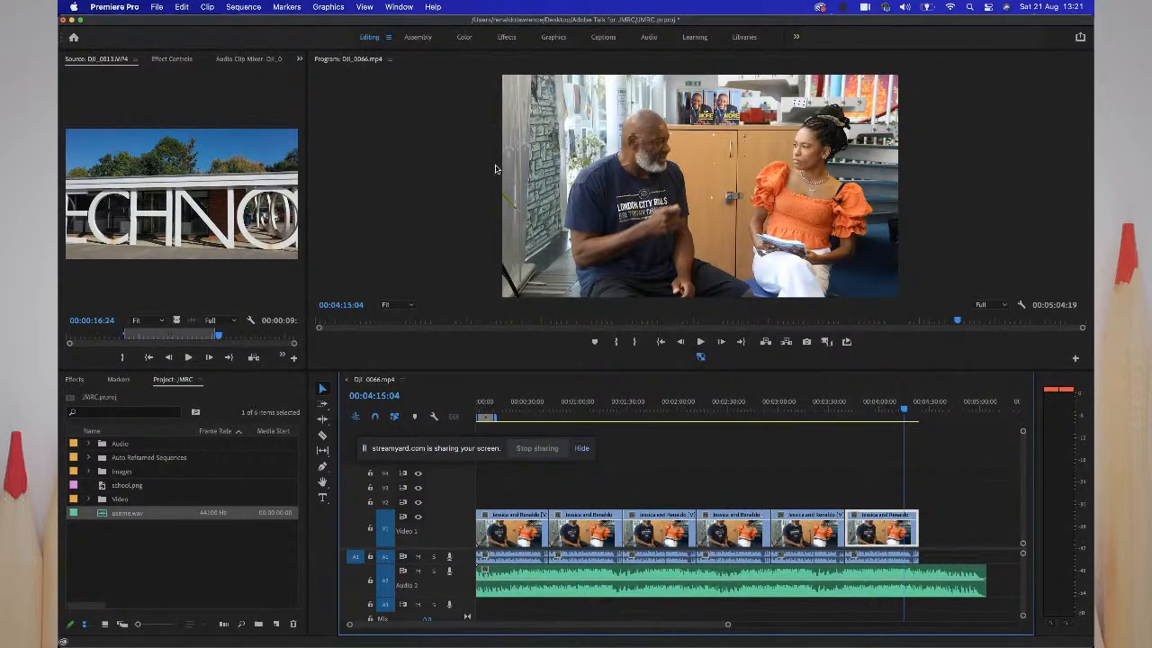
left_click(178, 61)
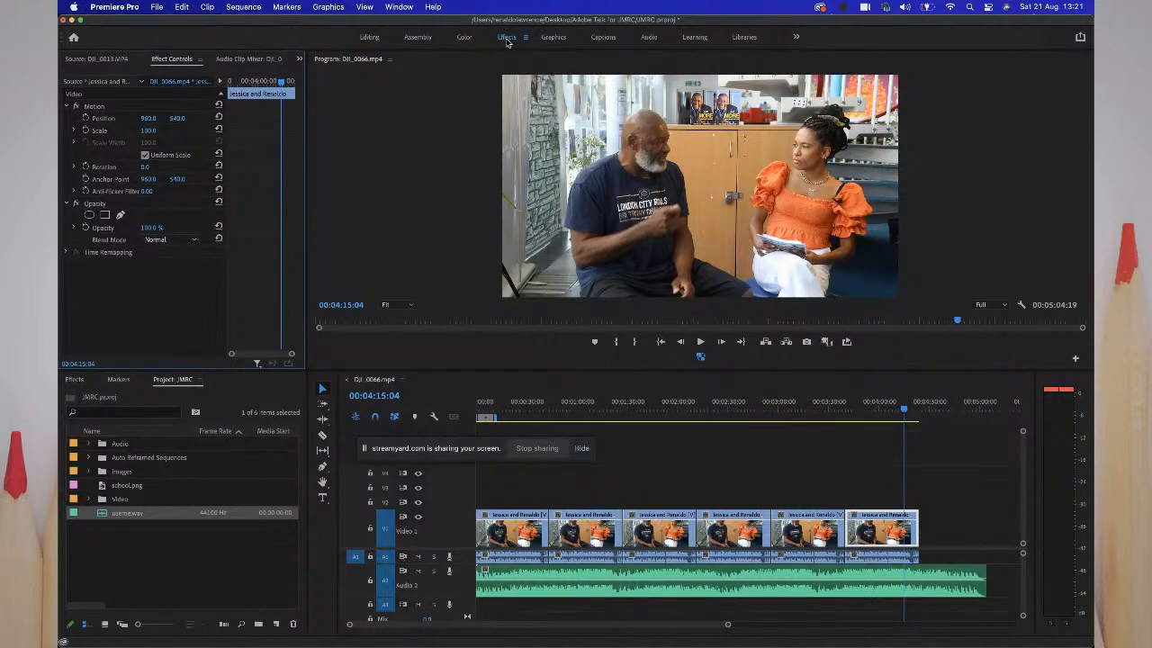
left_click(507, 39)
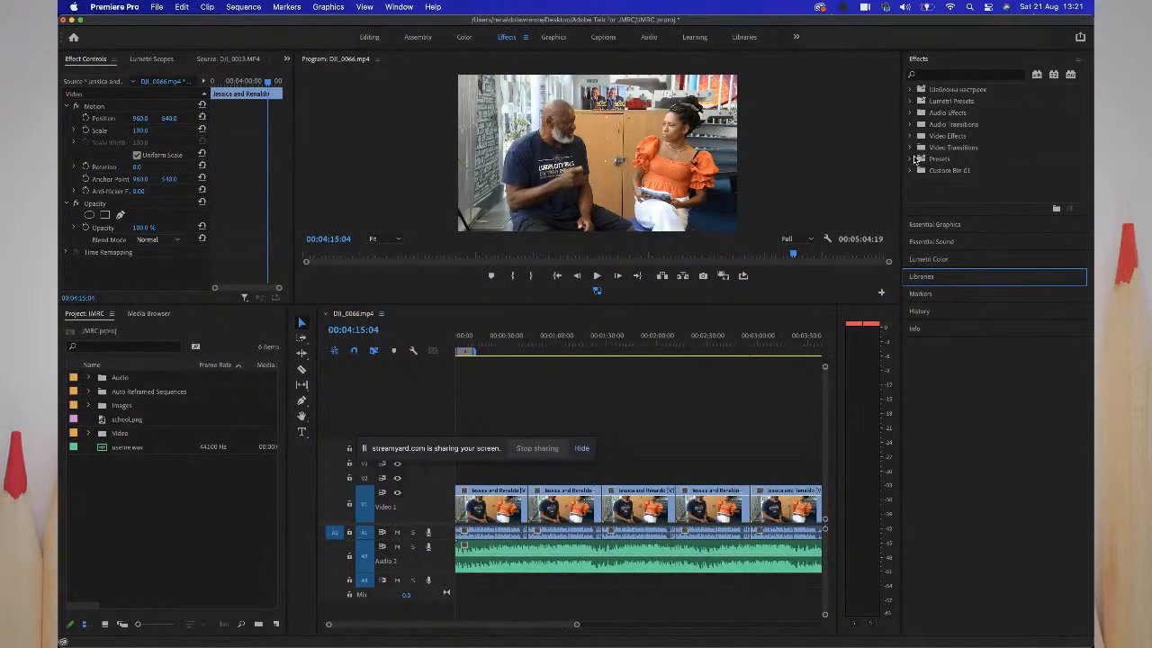
- Try to apply the Cross Dissolve video transition to the fourth interview clip on Video 1
left_click(911, 148)
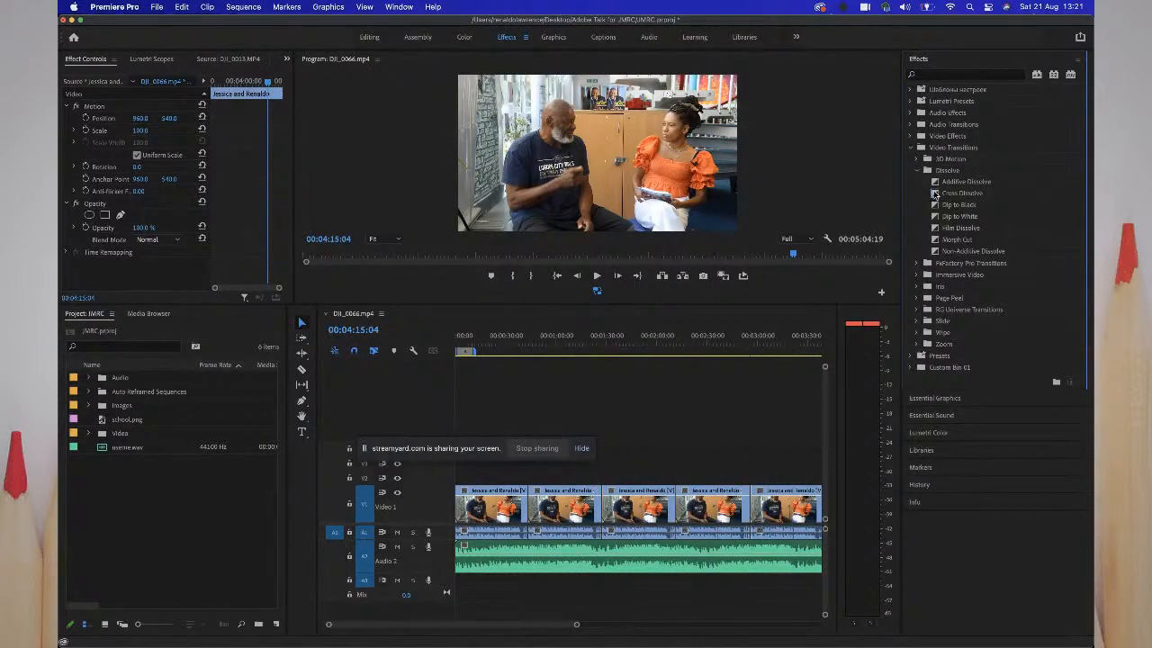
left_click_drag(935, 195, 716, 490)
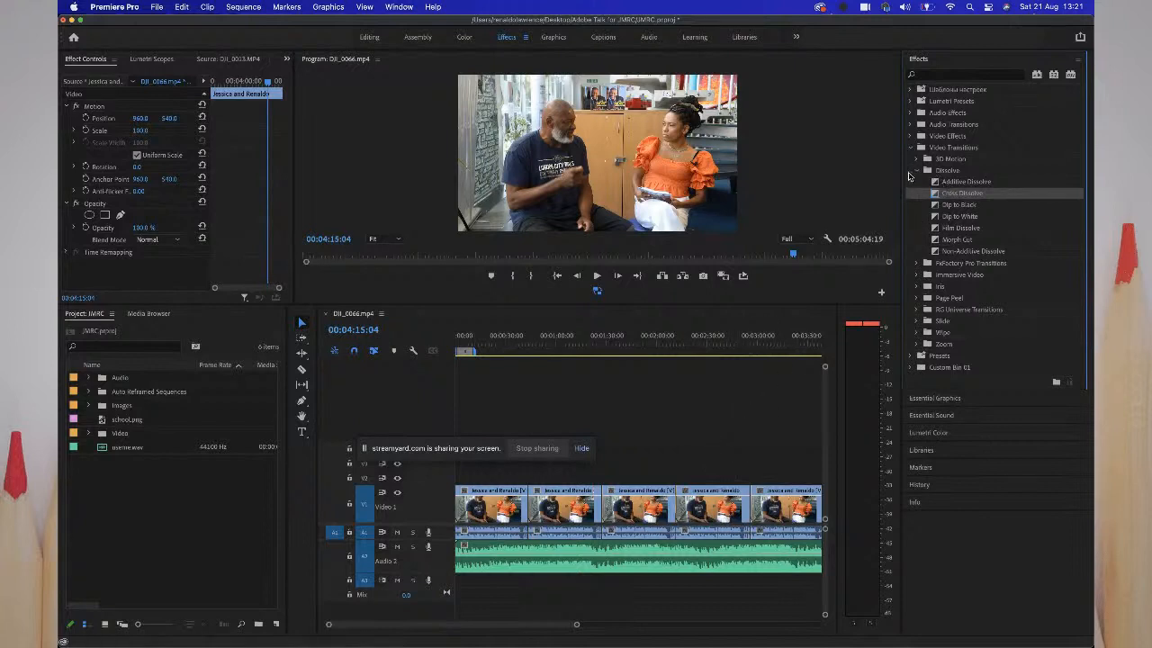
left_click(912, 148)
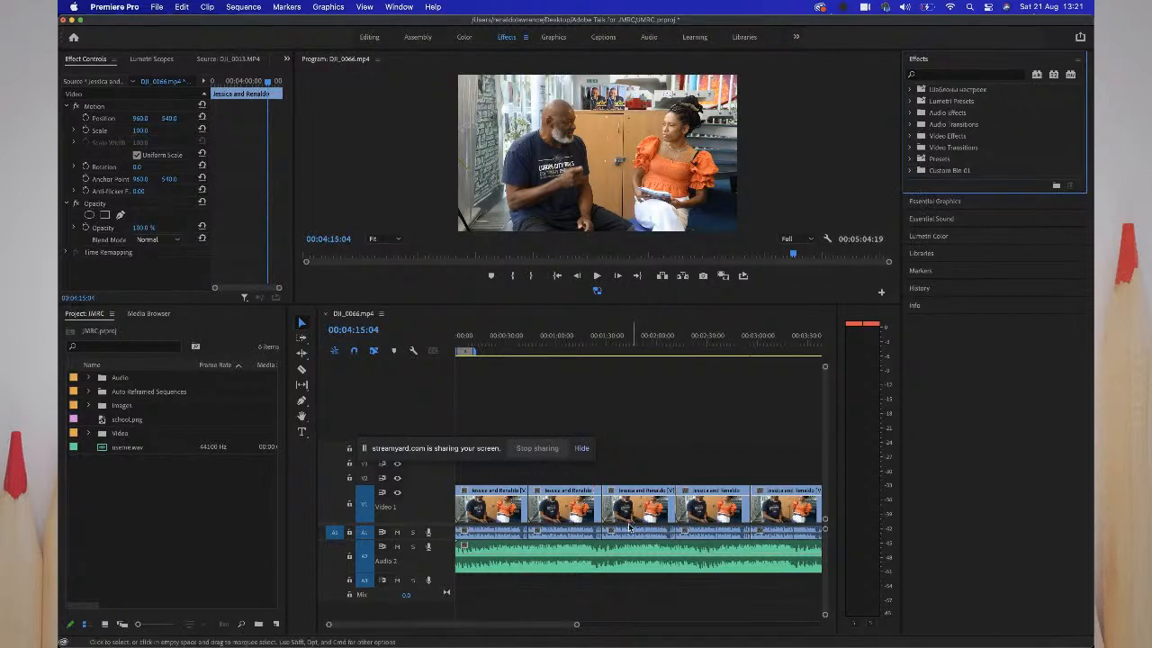
- Switch to the All Panels workspace and open the Essential Sound settings for the useme.wav clip
left_click(584, 555)
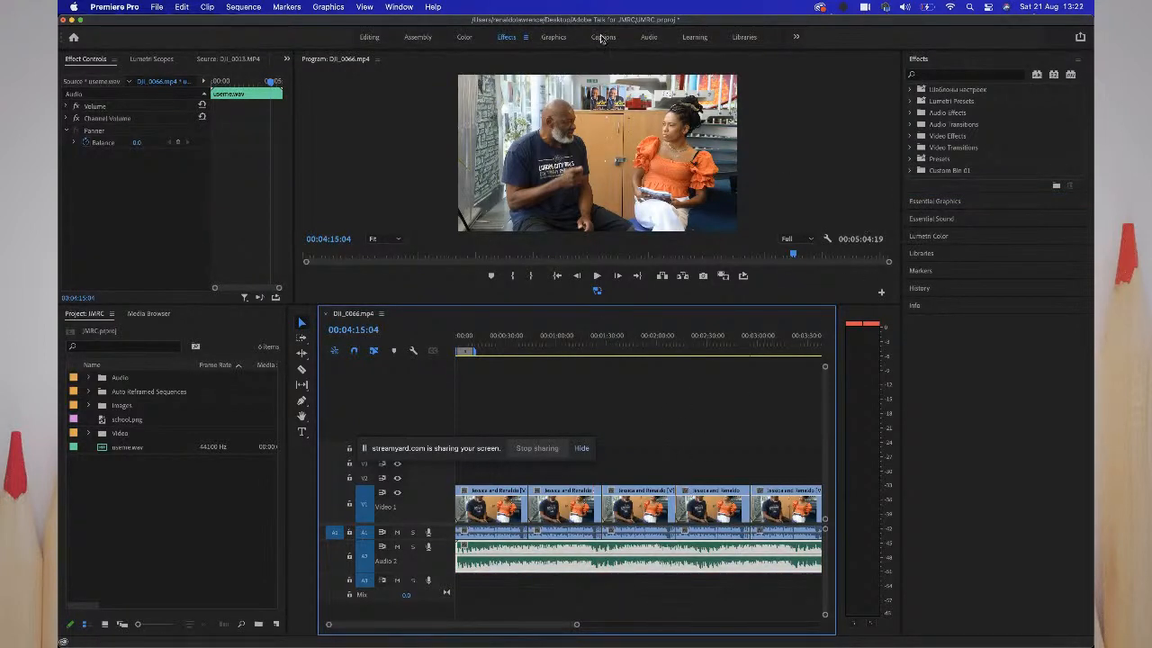
left_click(796, 37)
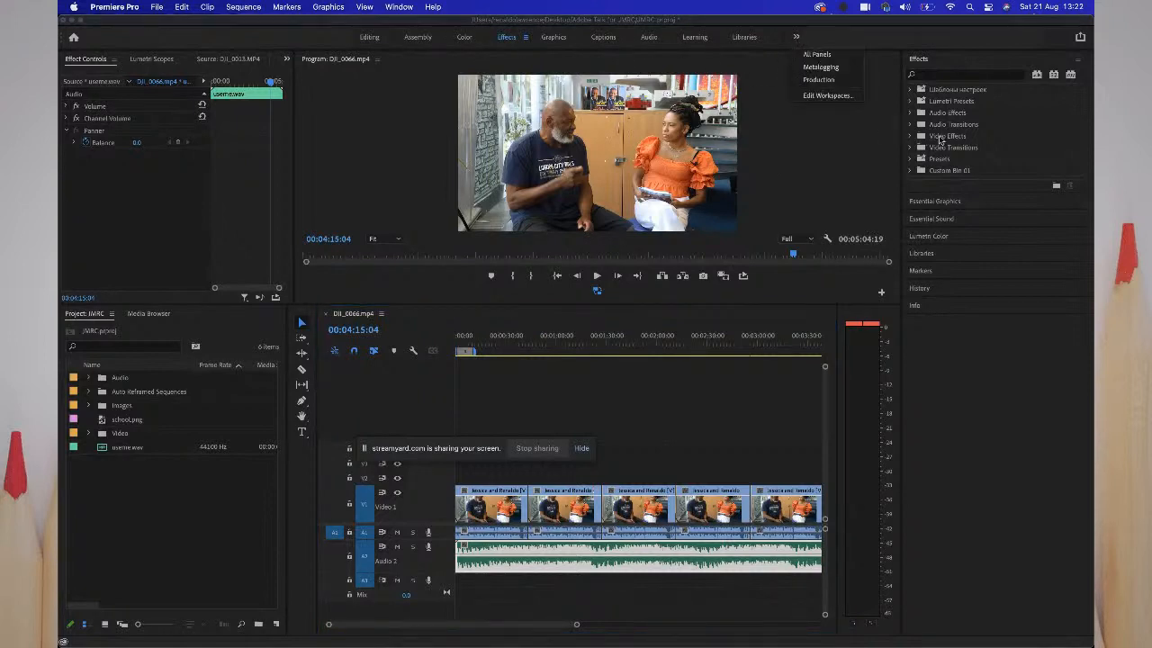
left_click(361, 38)
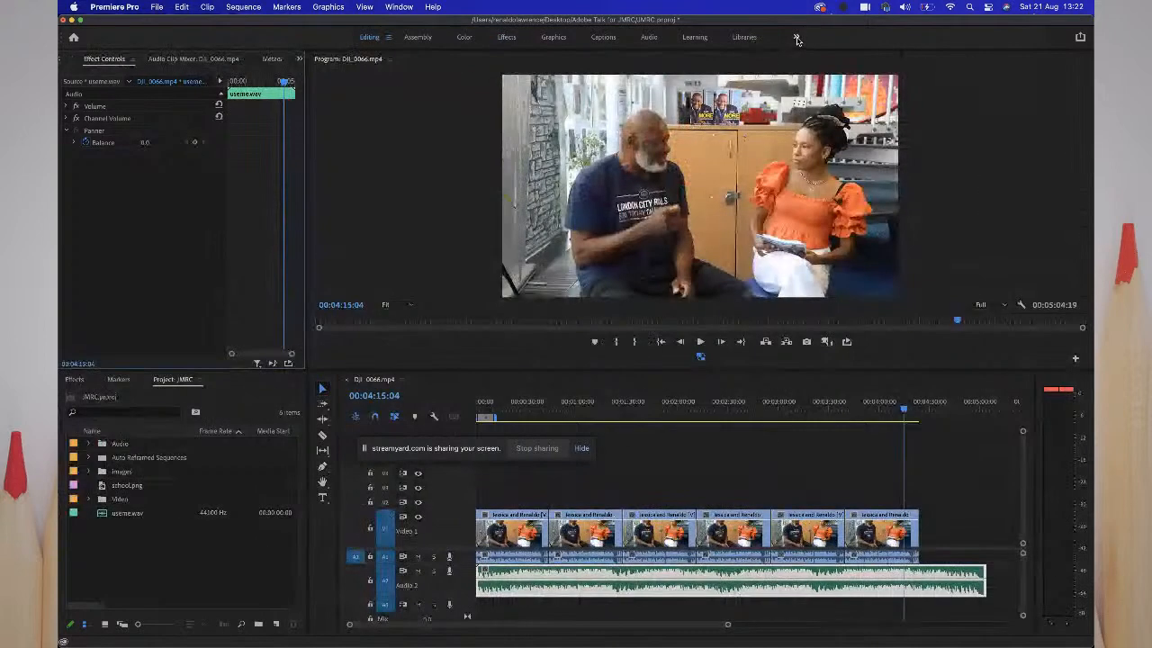
left_click(796, 38)
left_click(817, 65)
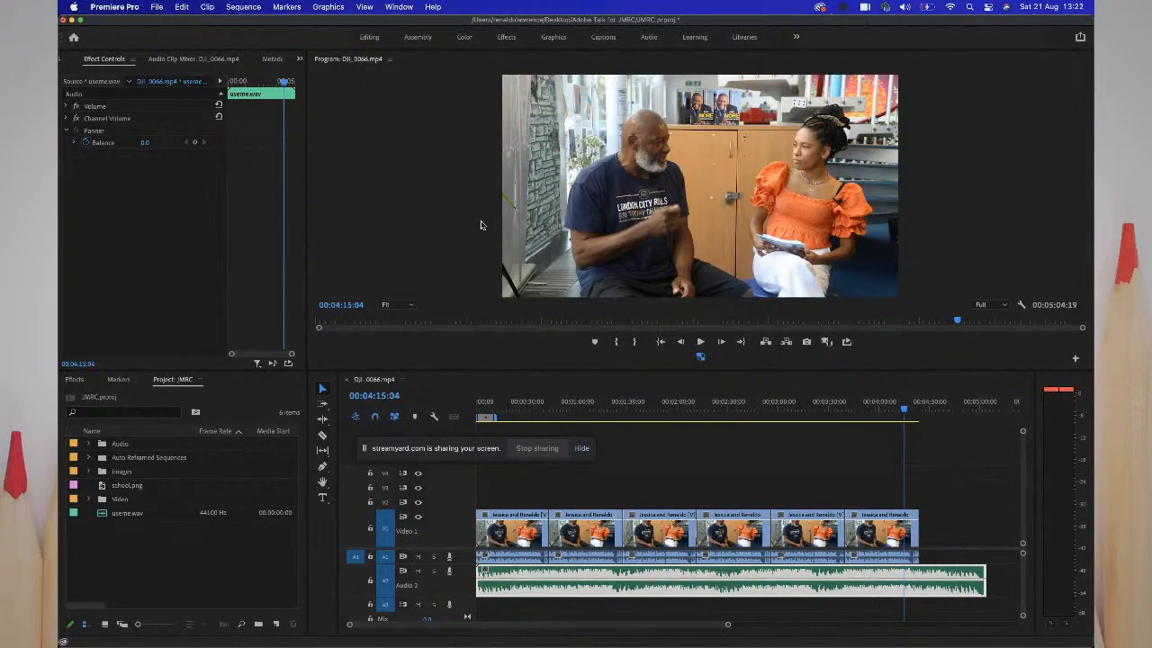
key("alt+shift+1")
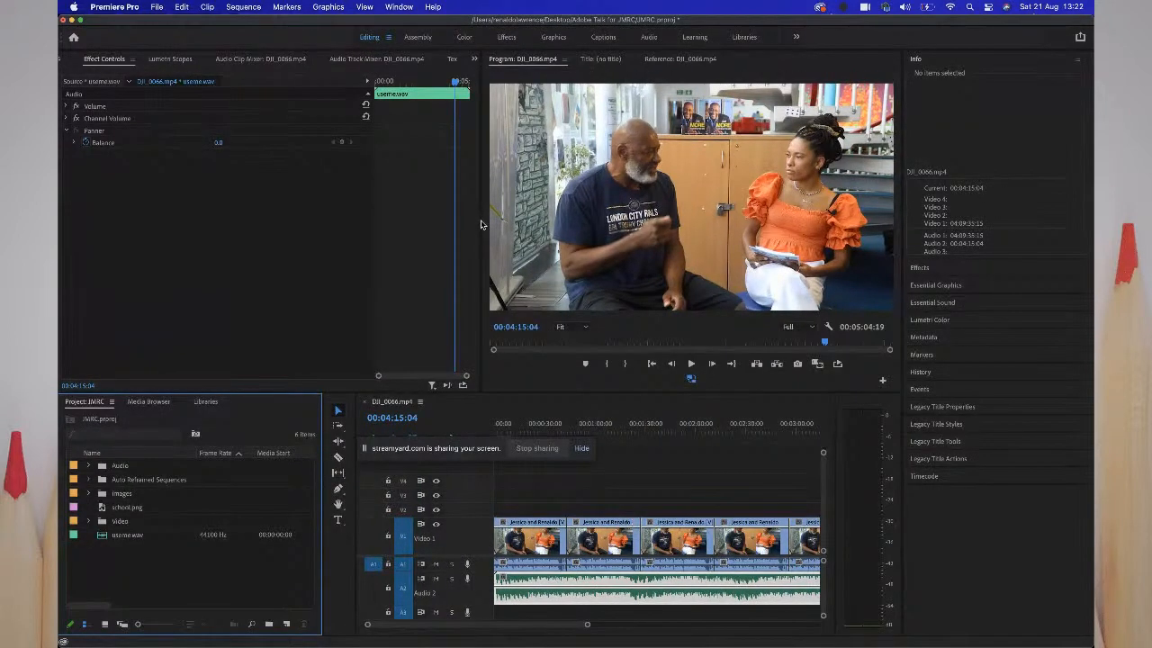
left_click(932, 302)
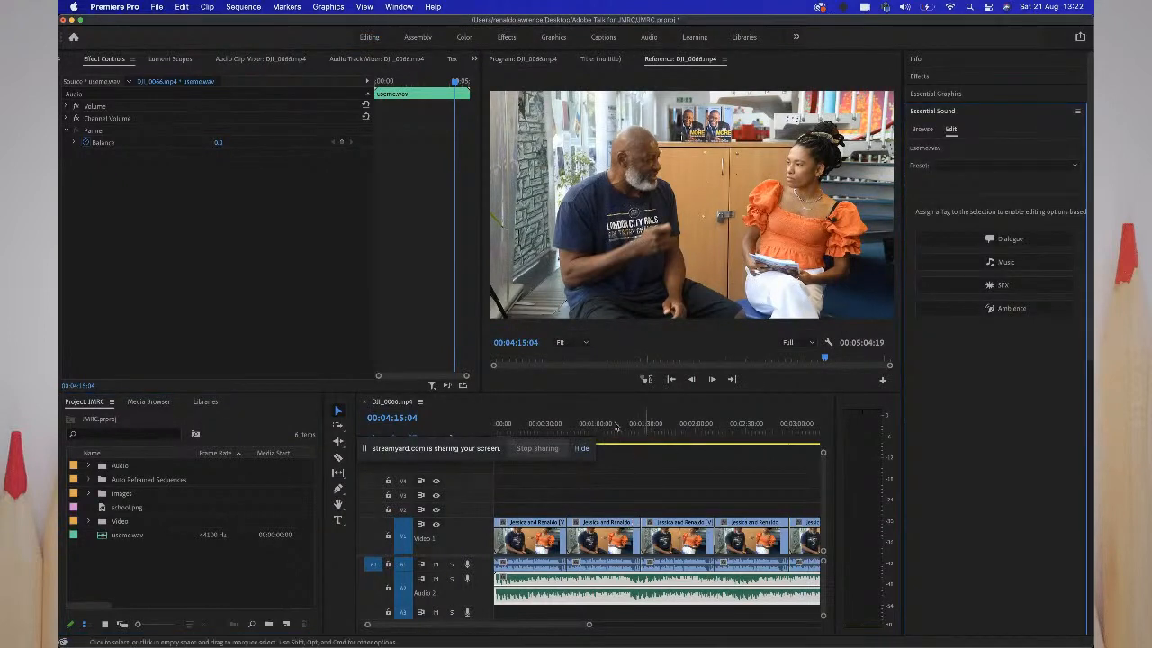
- Enlarge the timeline and place the Swooshing sound from the Audio bin on audio track 3 where the second interview clip begins
left_click_drag(581, 397, 585, 330)
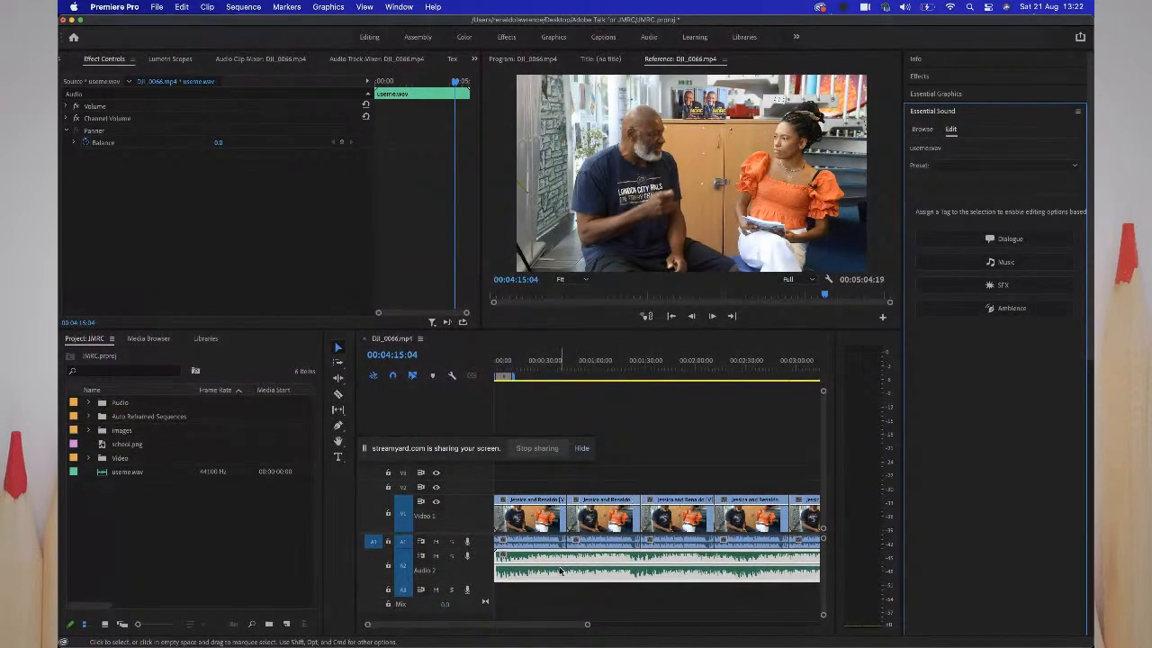
left_click(607, 475)
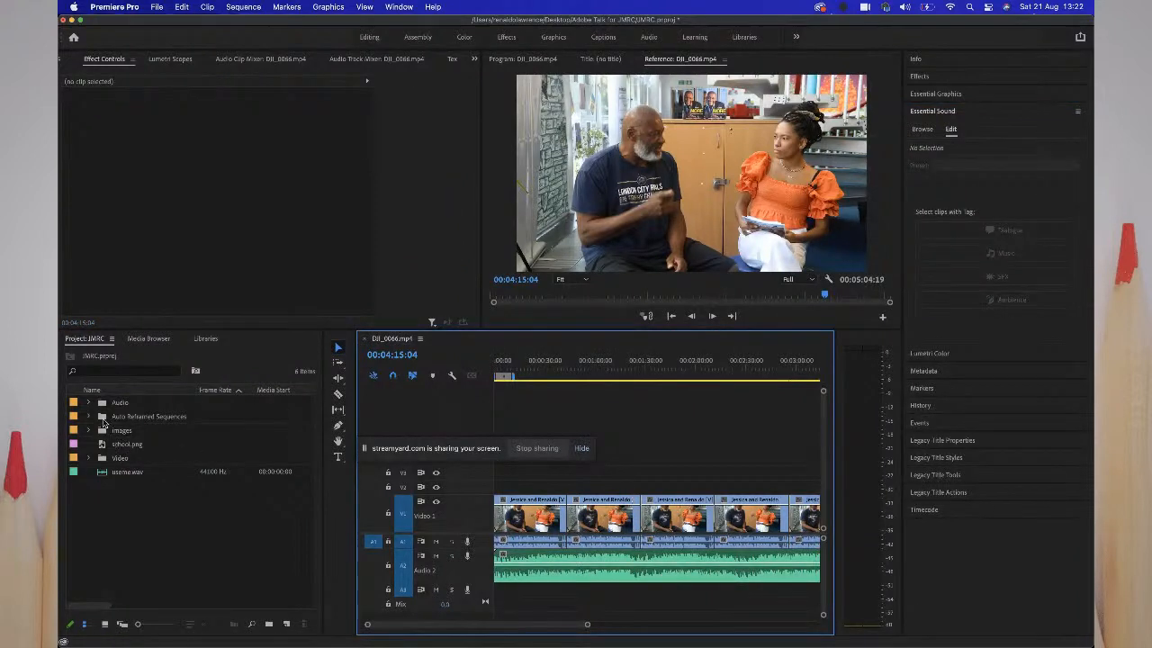
left_click(90, 404)
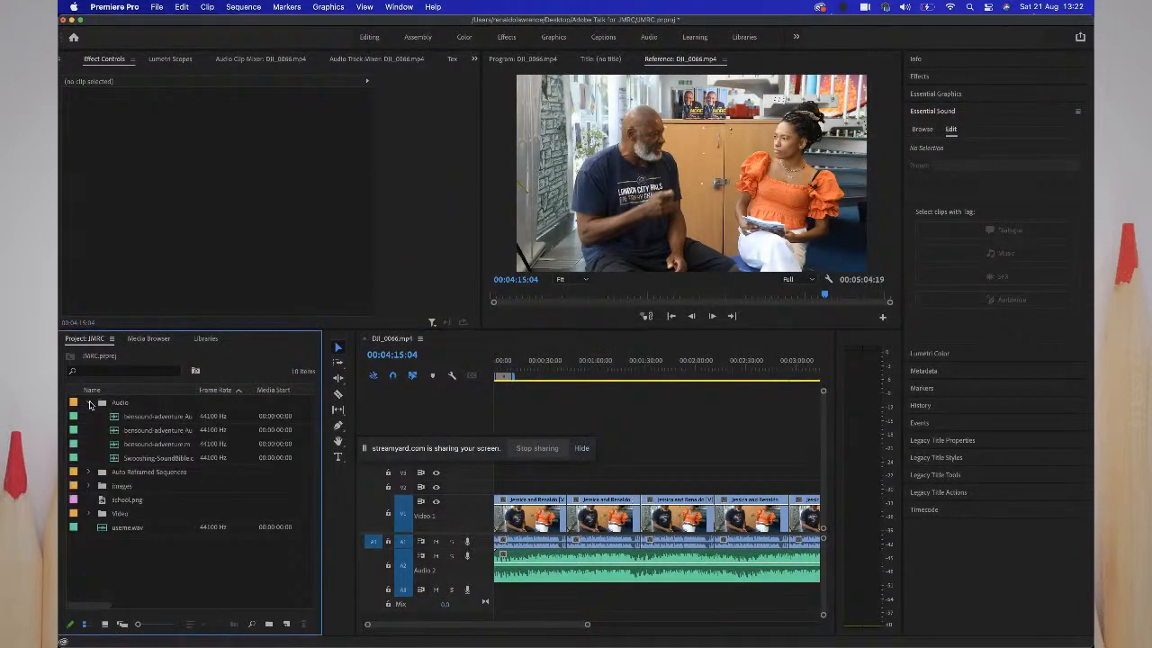
left_click(128, 459)
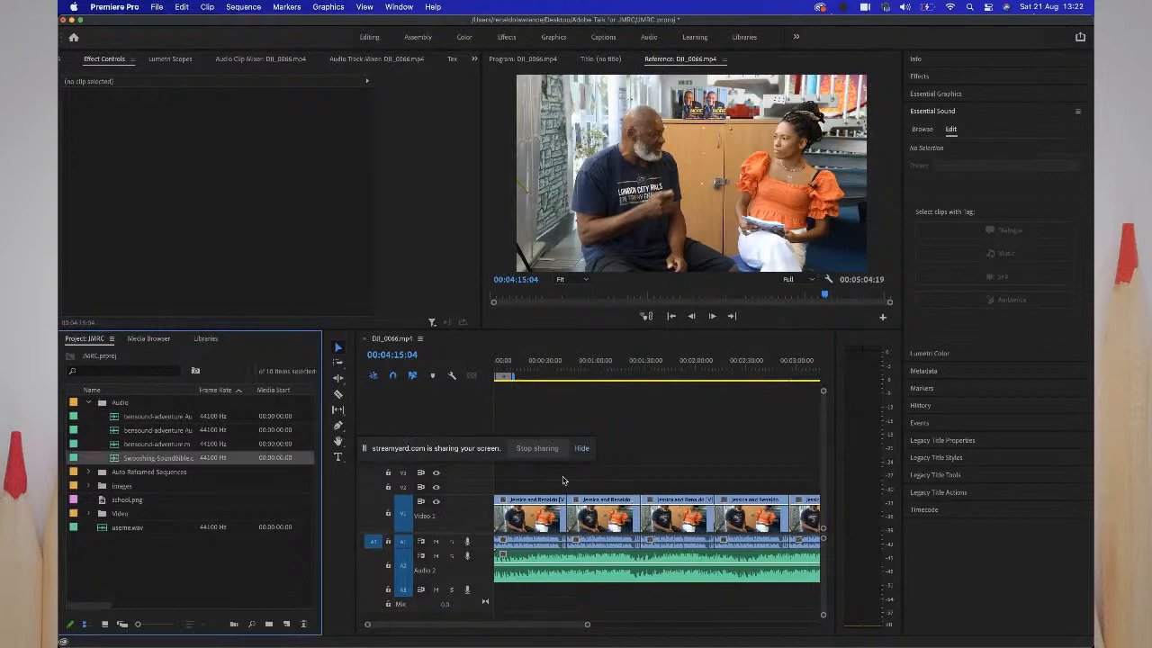
left_click_drag(603, 477, 576, 597)
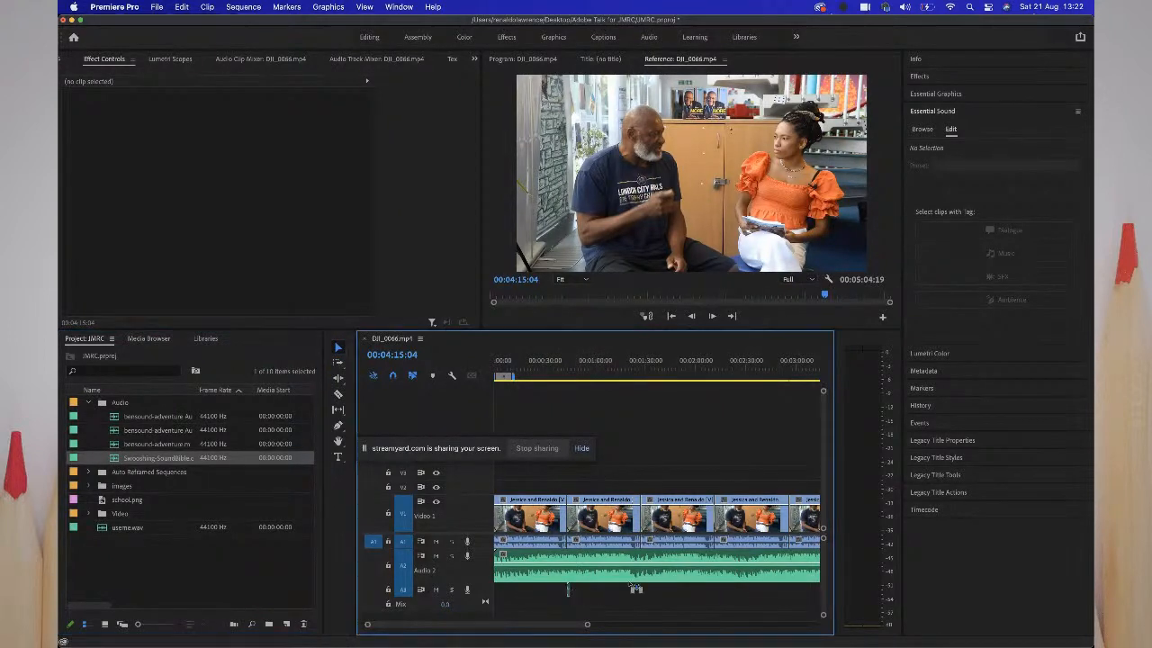
- Tag the first interview clip's audio as Dialogue and the Swooshing clip on audio track 3 as SFX
left_click(543, 542)
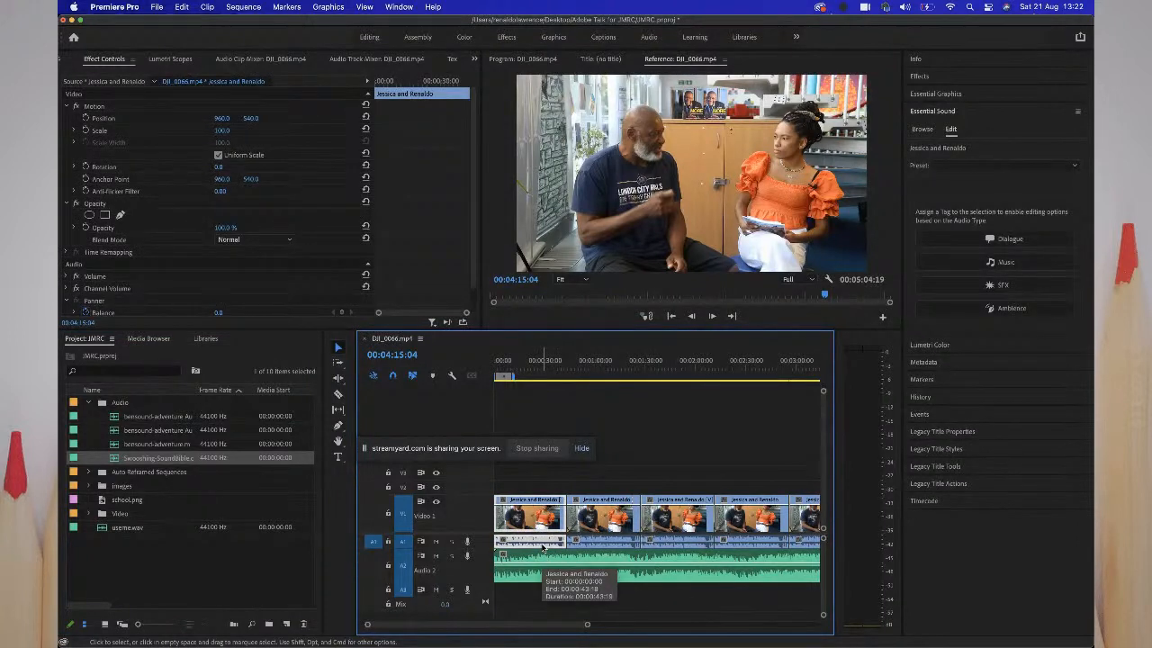
left_click(989, 240)
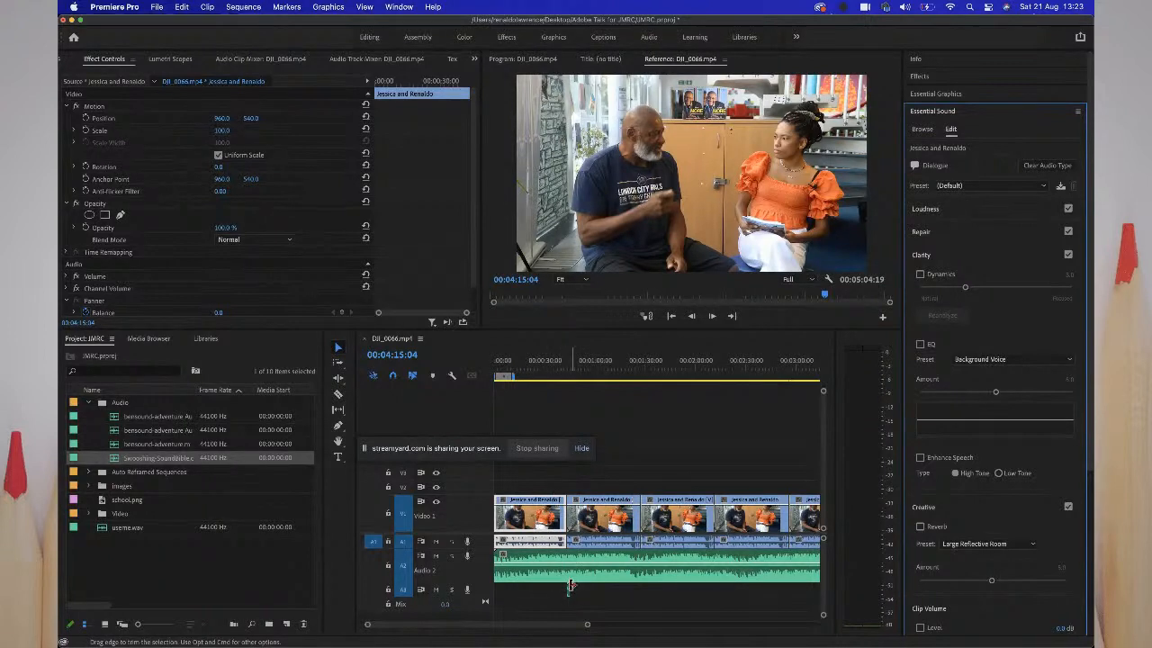
left_click(567, 590)
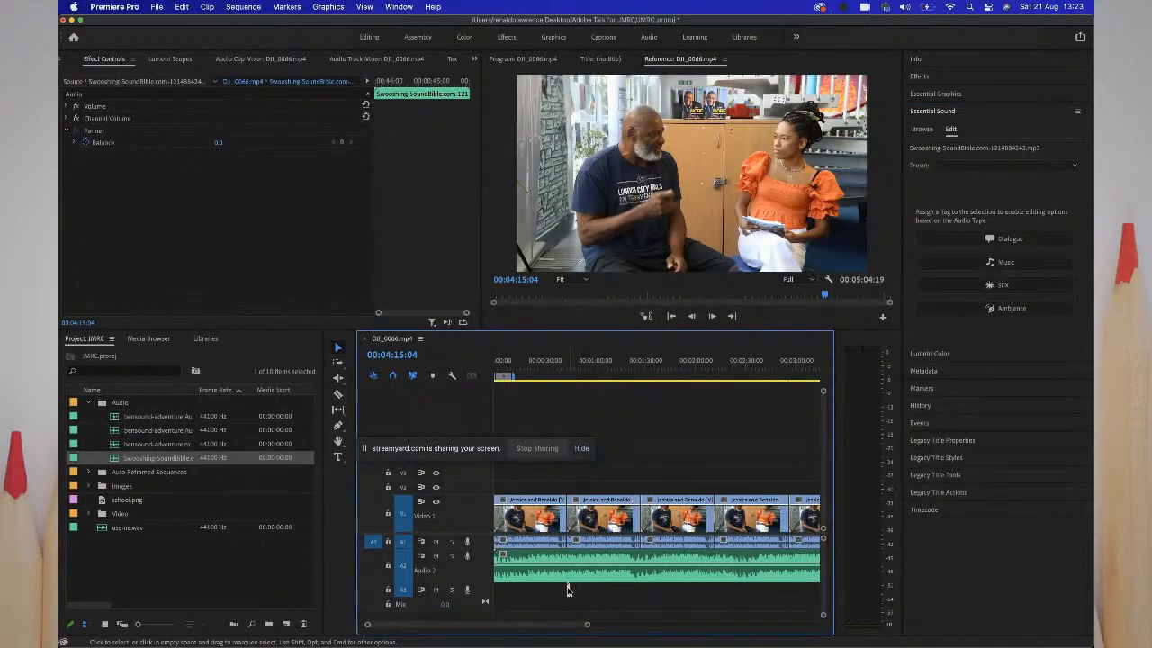
left_click(1006, 286)
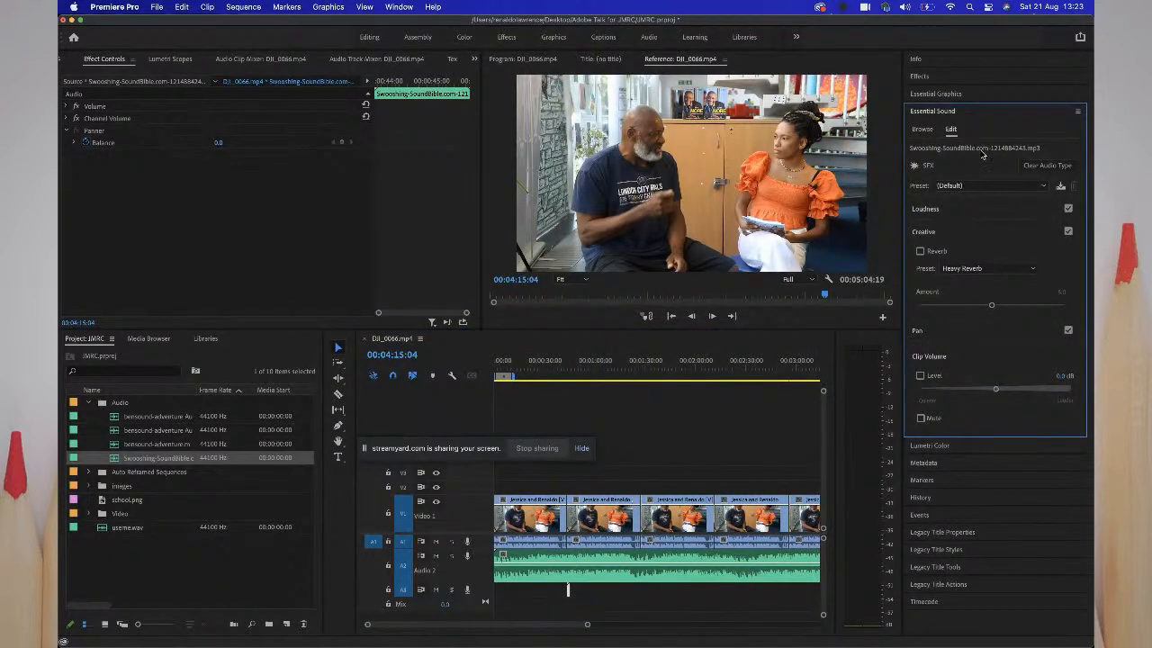
- Tag the useme.wav clip as Music and lower its clip volume level to -20.2 dB
left_click(625, 562)
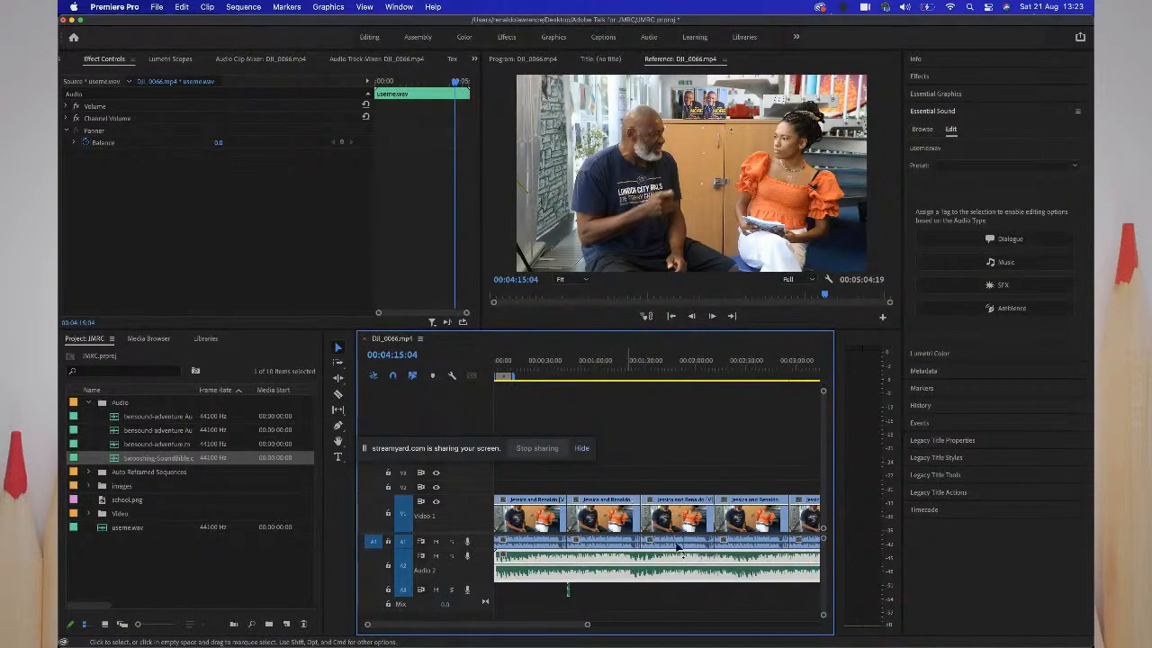
left_click(1004, 264)
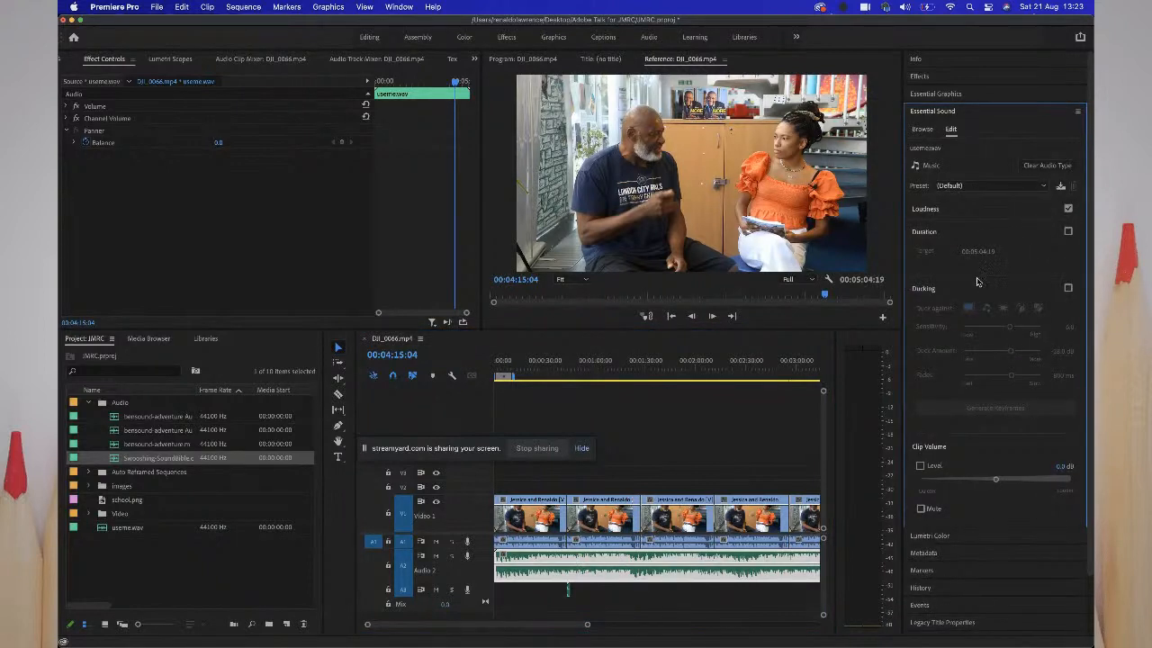
left_click(1068, 288)
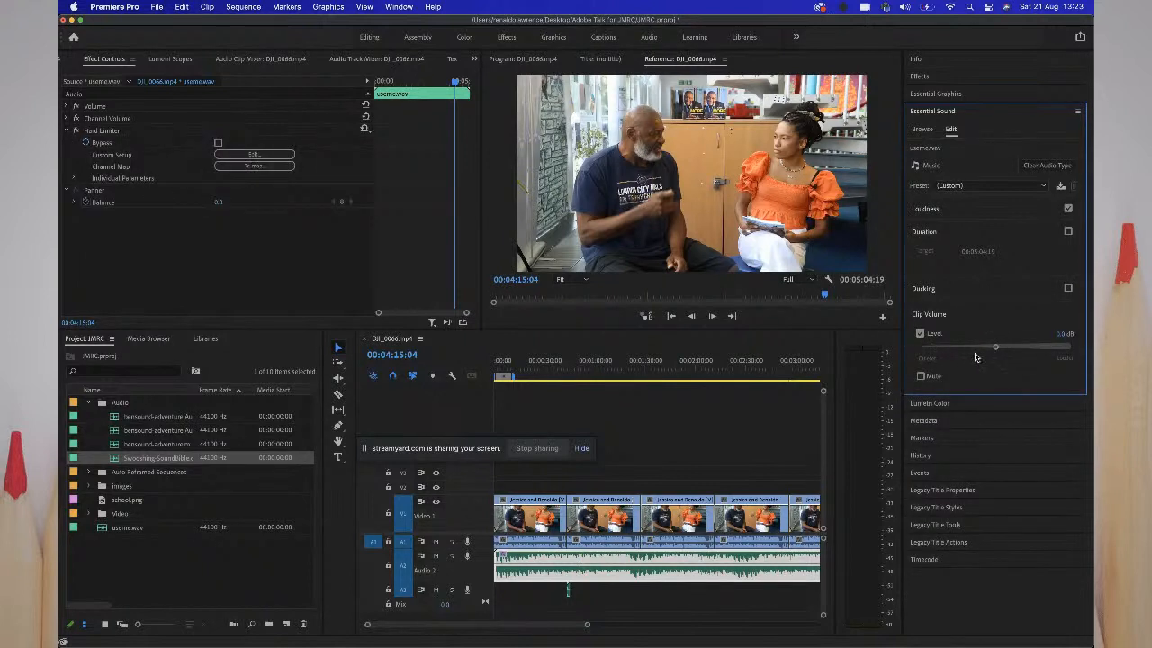
left_click_drag(995, 352, 951, 345)
- Play the sequence from 00:00:11:09 to check how the music sits under the dialogue
left_click(512, 369)
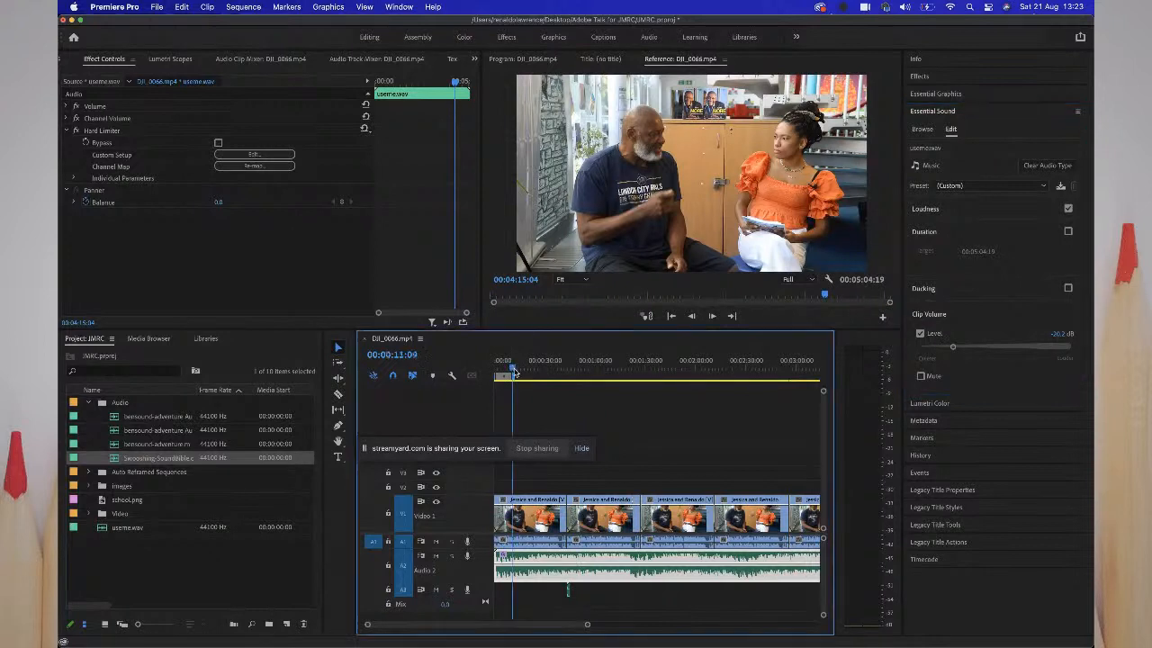
key("space")
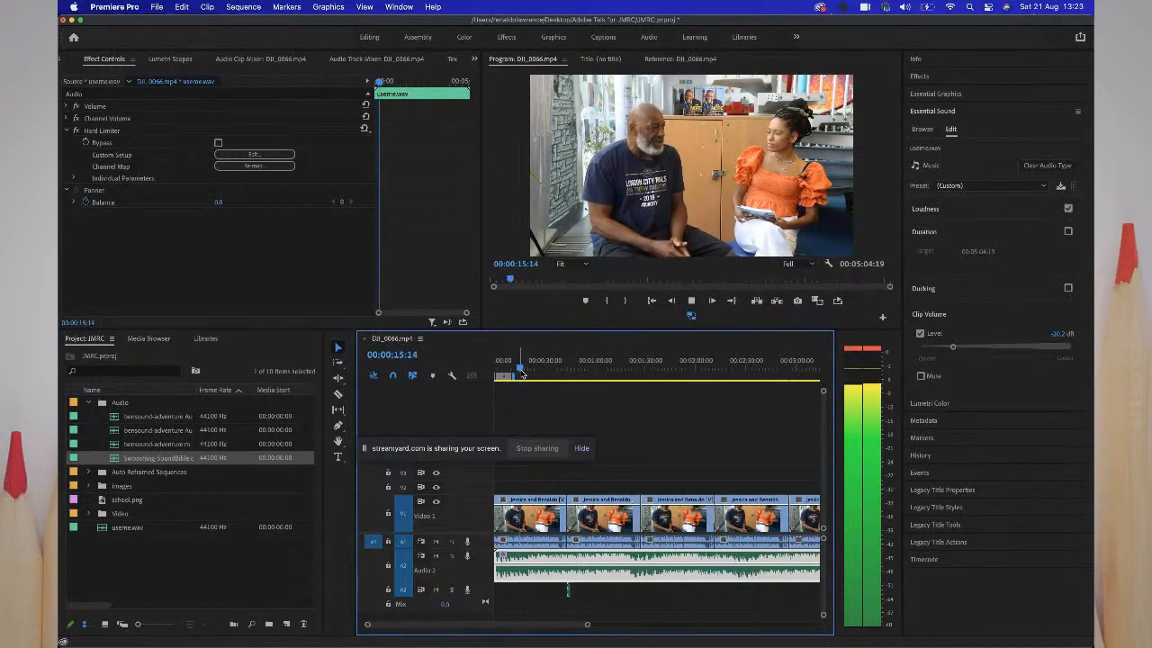
key("space")
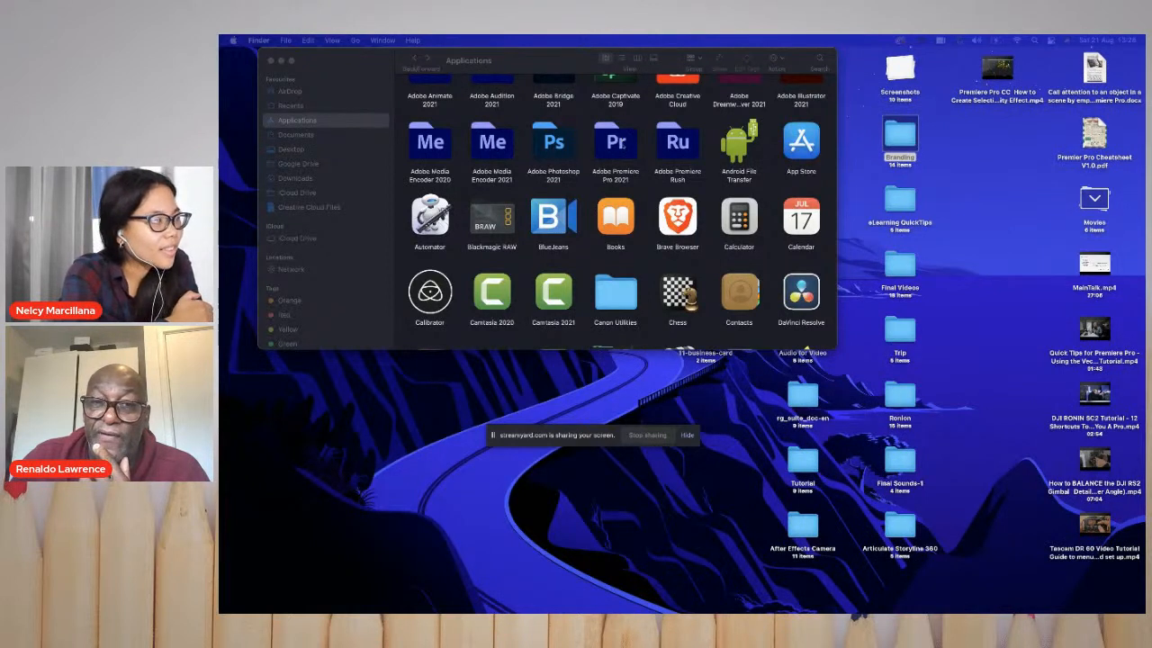
- In Finder, open the Contents folder inside the Adobe Premiere Pro 2021 application package and enlarge the window
double_click(615, 144)
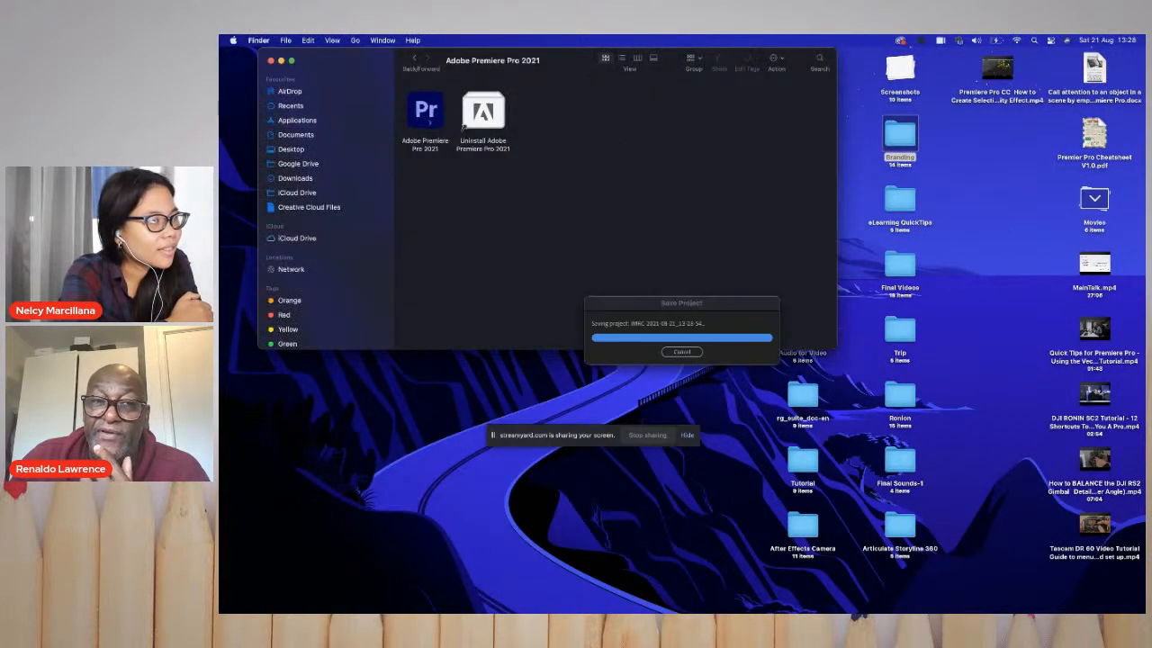
right_click(431, 118)
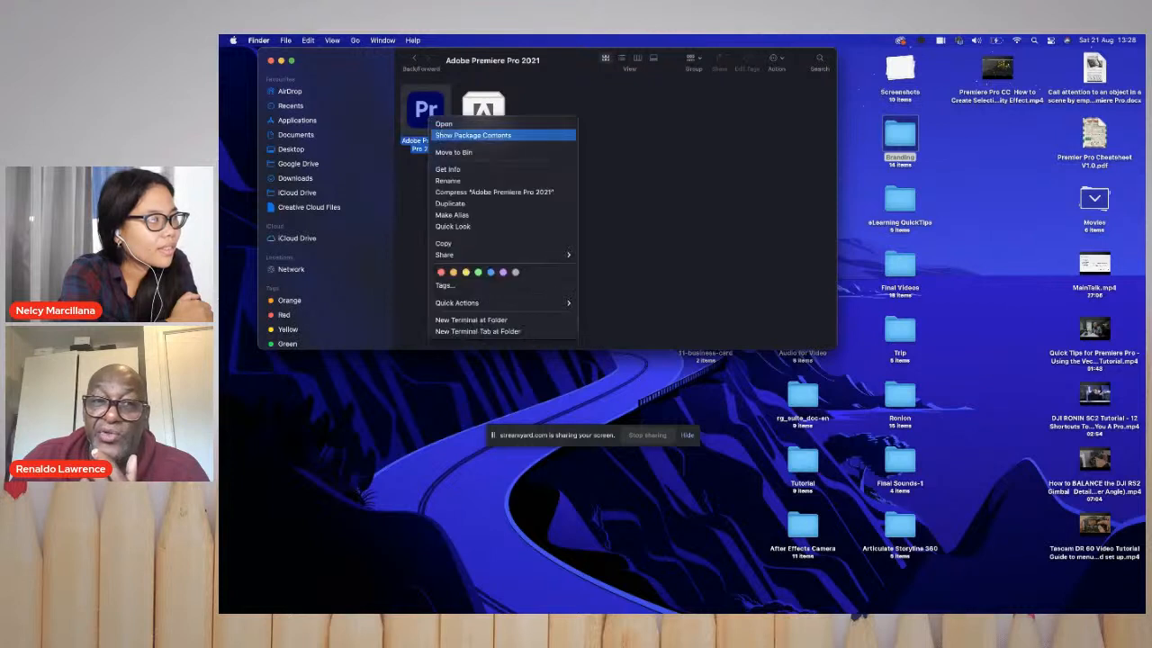
left_click(472, 134)
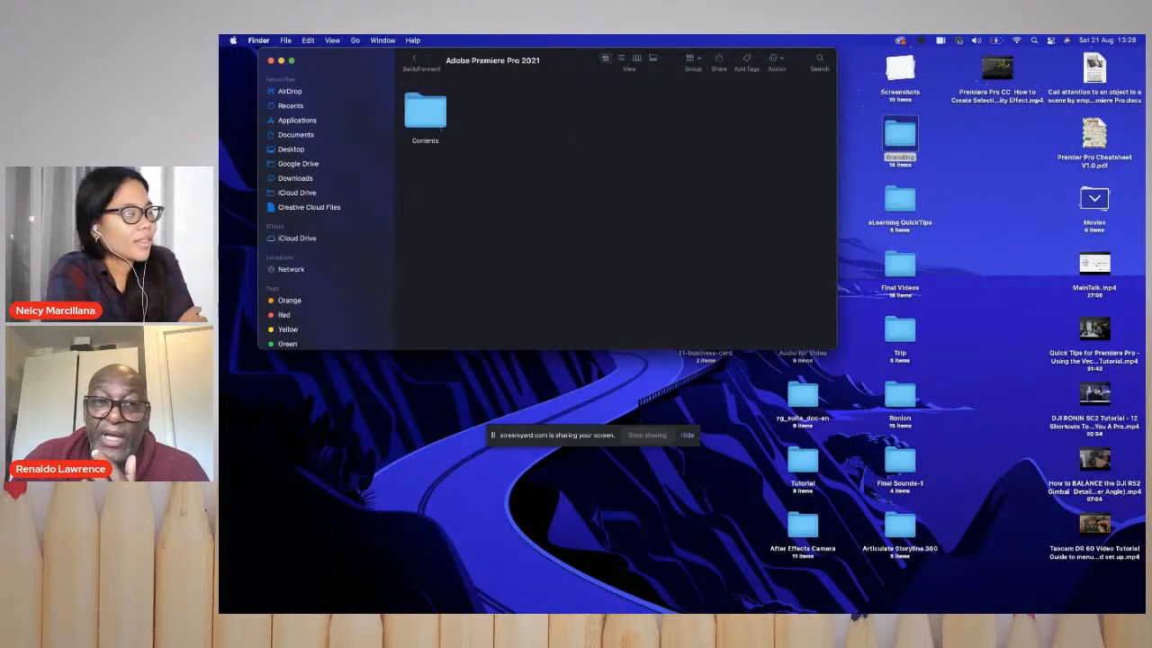
double_click(424, 112)
scroll(612, 207, "down", 1)
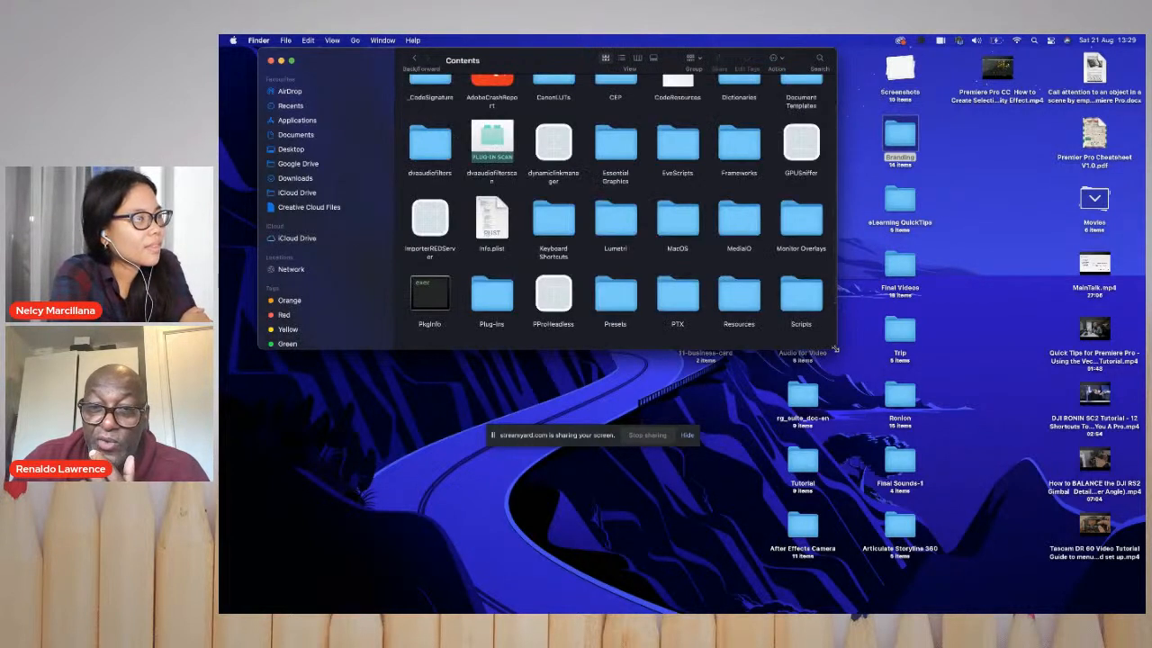
left_click_drag(835, 348, 951, 436)
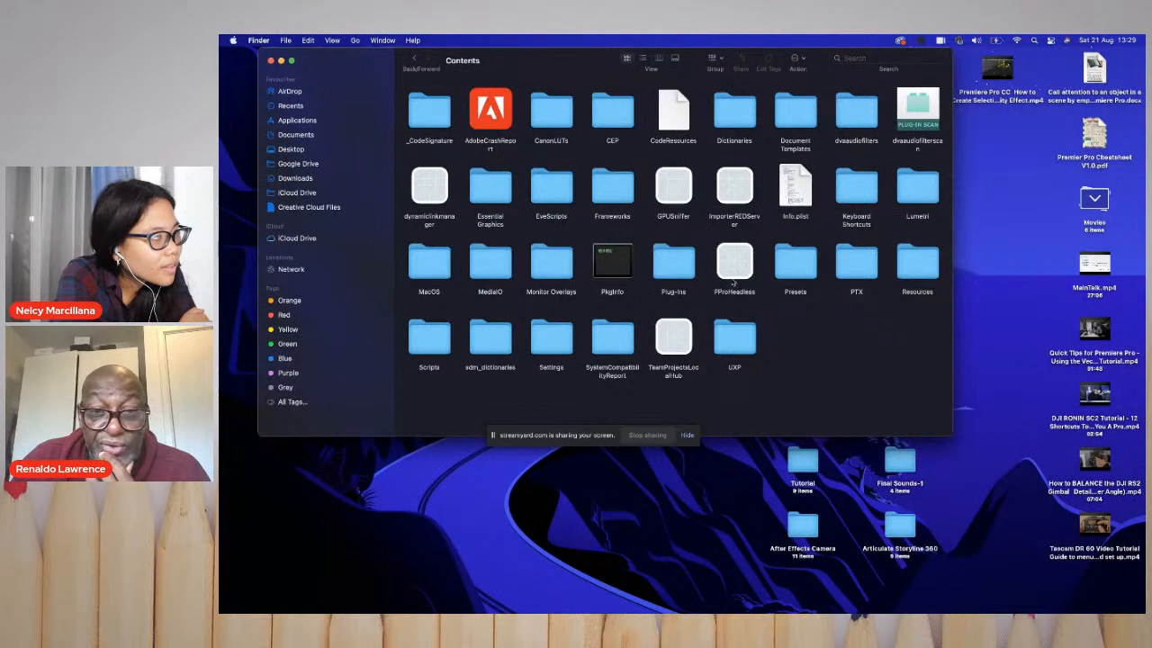
- Check the package's Plug-ins and Presets folders, and open the Technical folder of the Lumetri LUTs
double_click(680, 261)
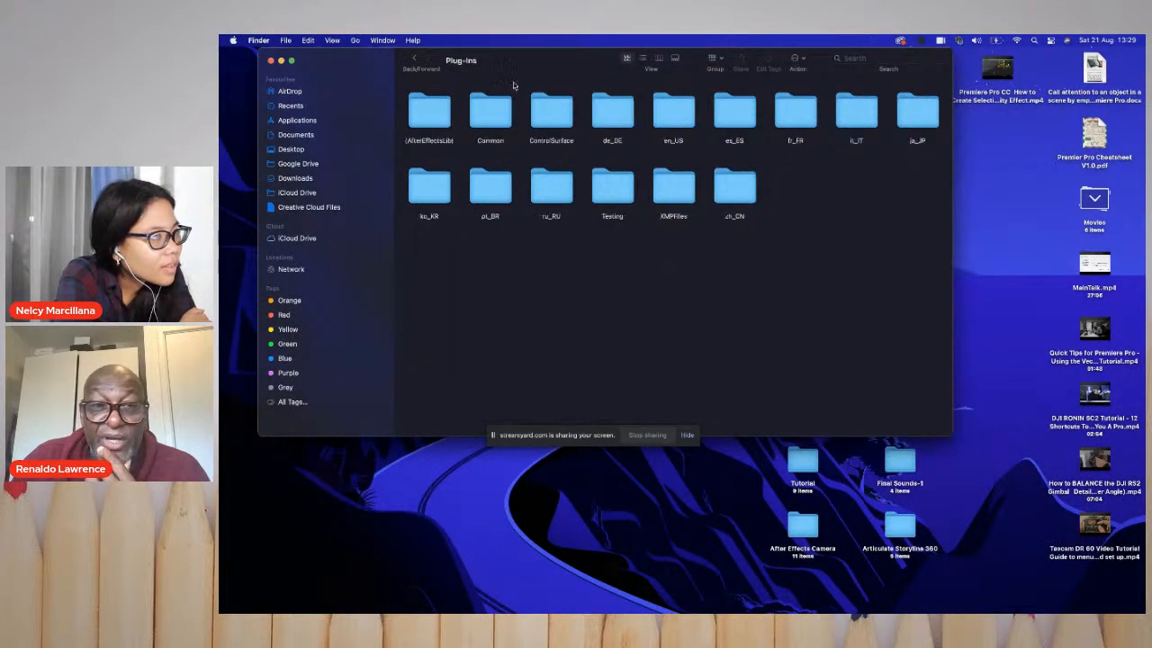
left_click(415, 59)
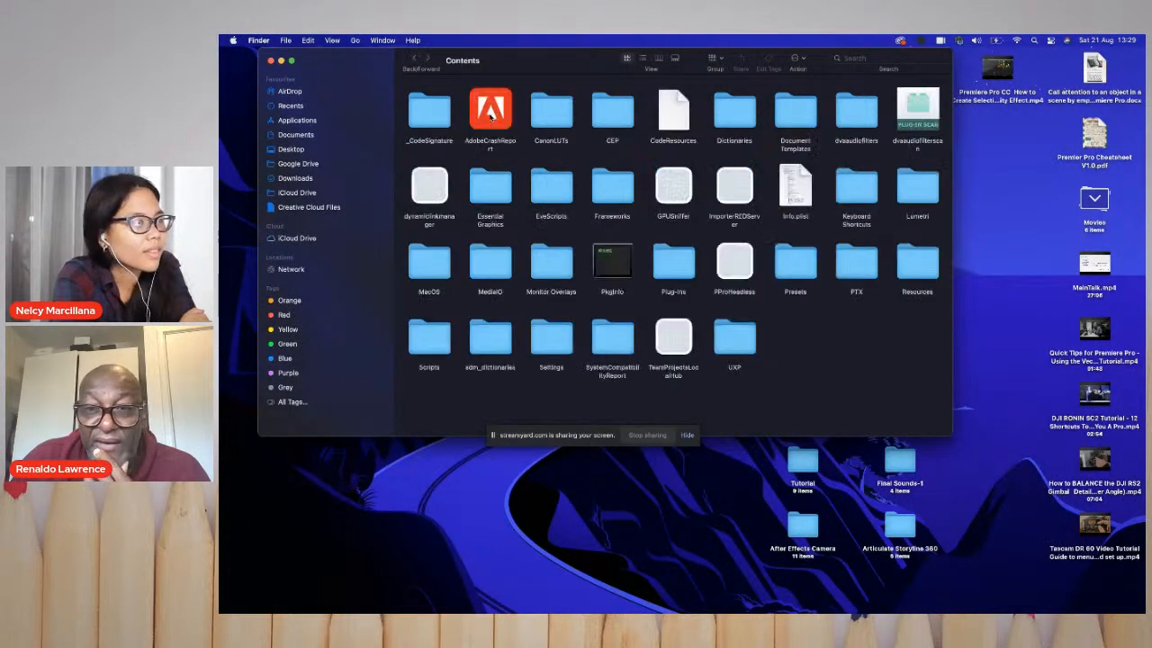
double_click(787, 266)
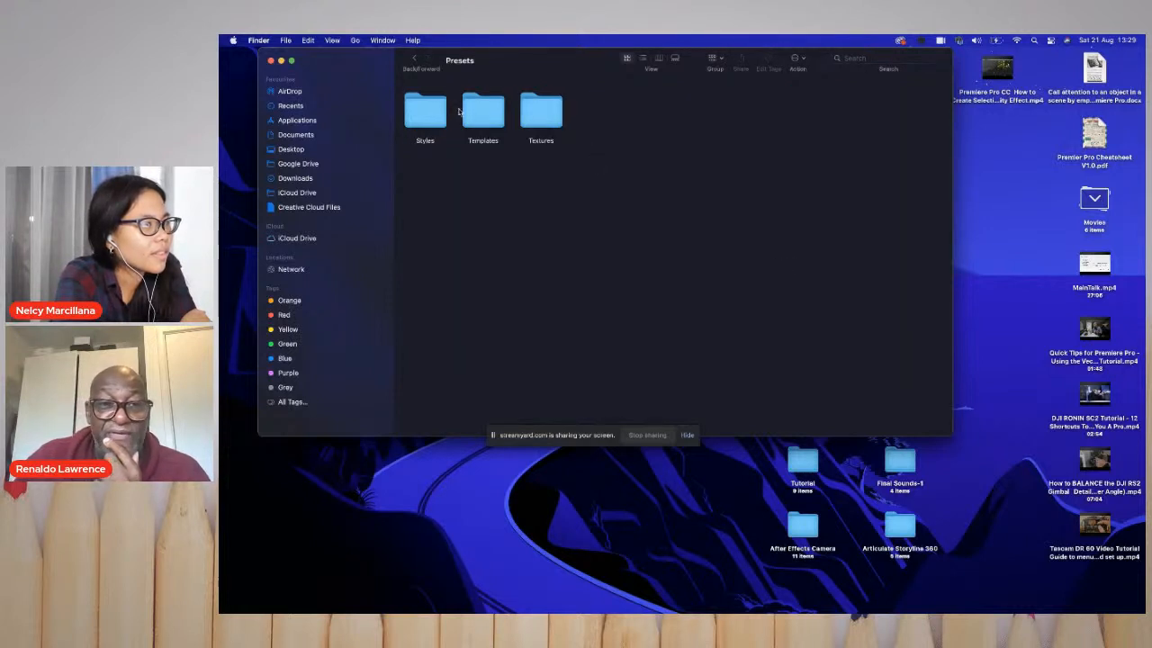
left_click(414, 58)
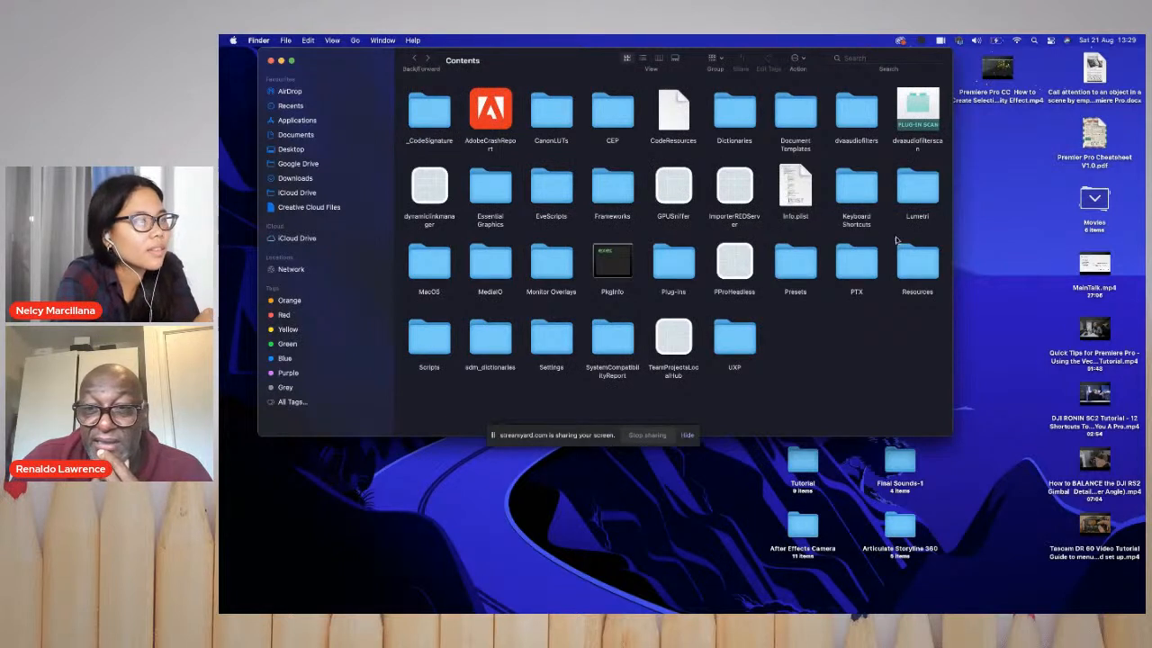
double_click(919, 203)
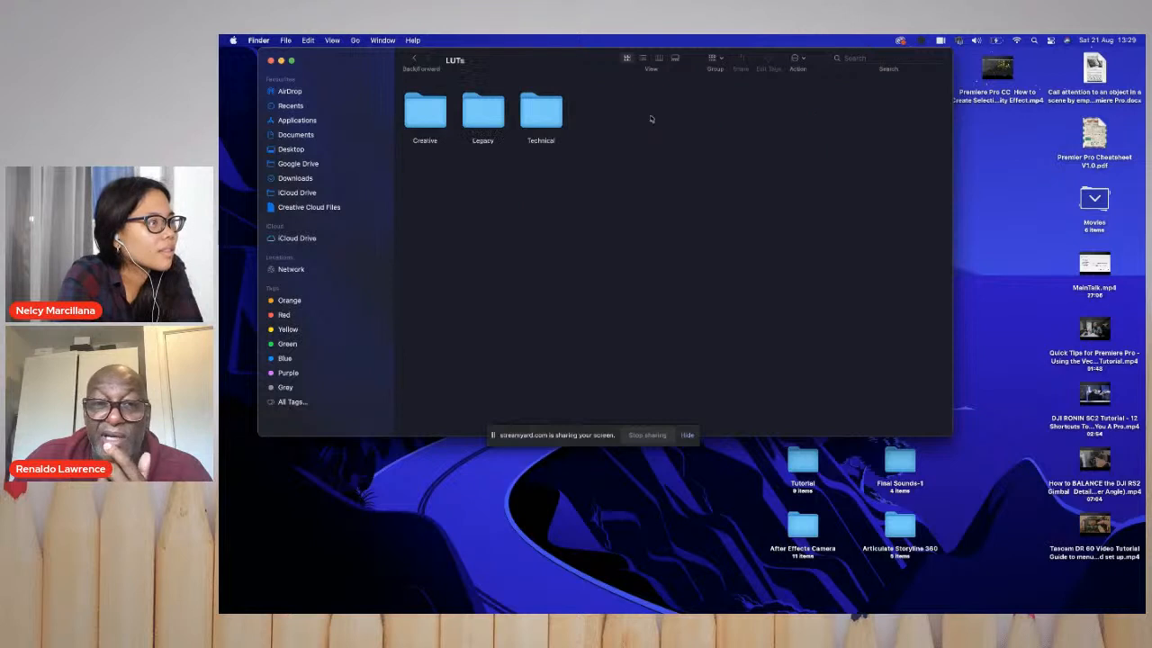
double_click(546, 118)
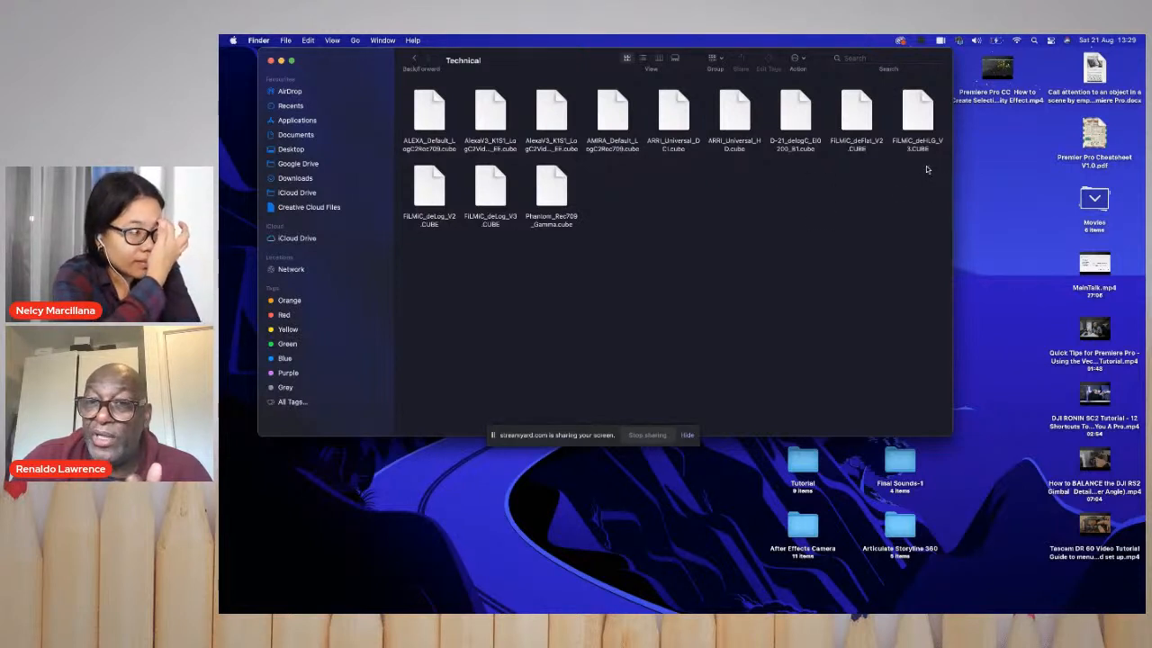
- Point out the FiLMiC LUT files in the Technical folder and close the Finder window
left_click_drag(930, 167, 861, 128)
left_click(841, 200)
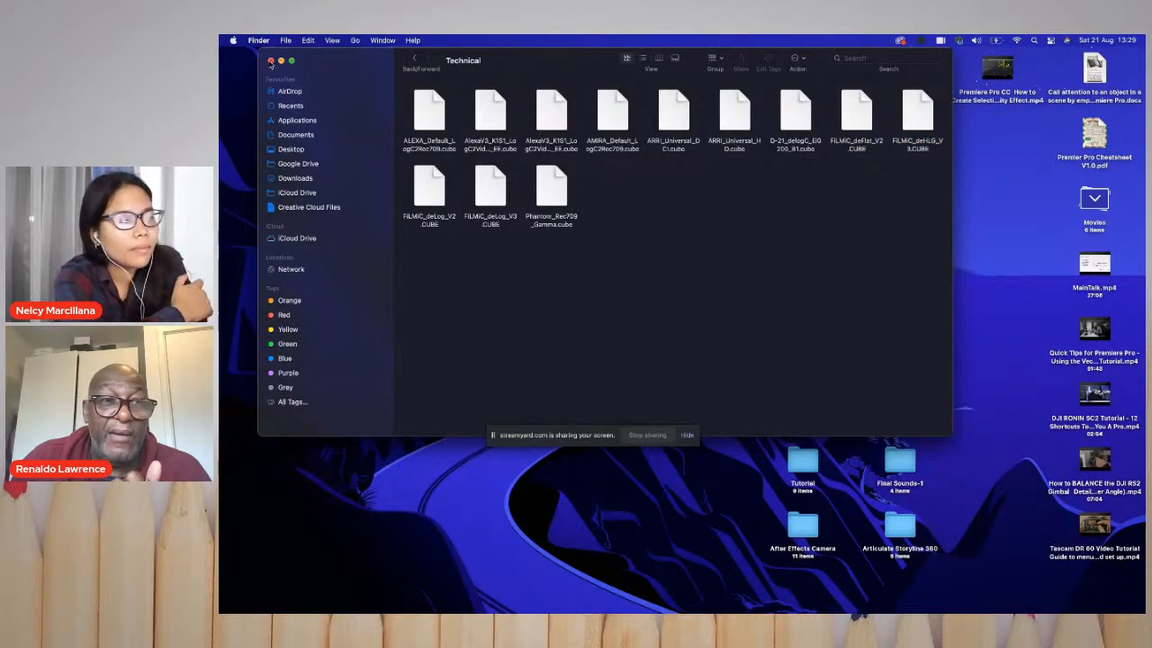
left_click(270, 60)
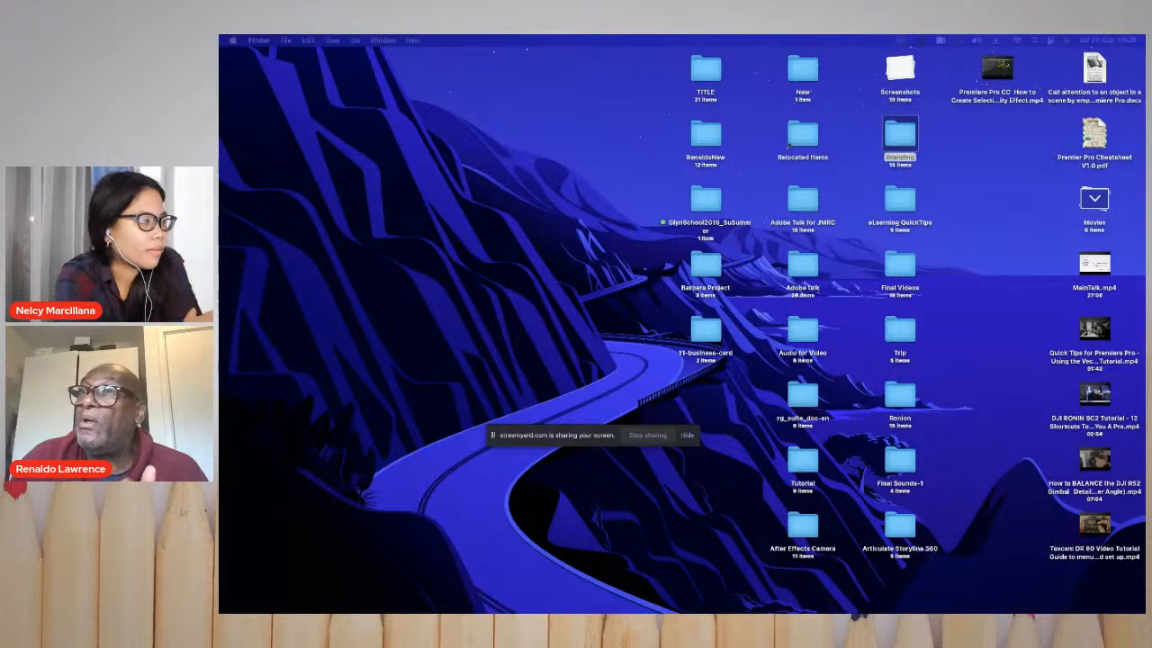
- Switch to Chrome and try to load the address fimmicpro.com
left_click_drag(985, 188, 538, 50)
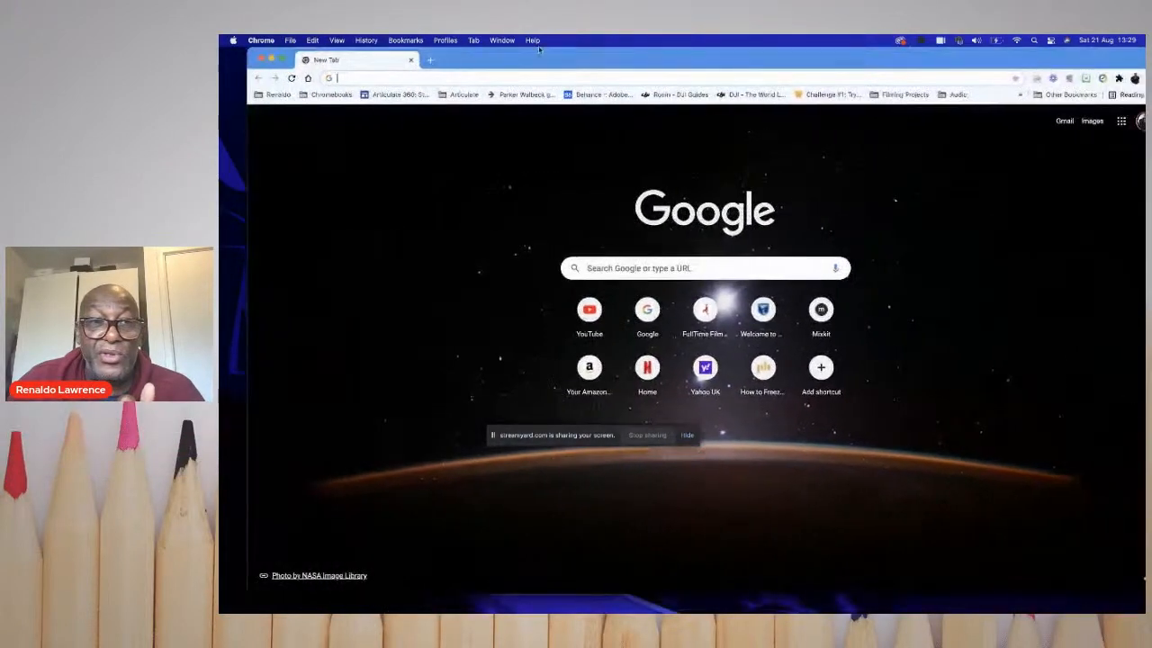
type("fim")
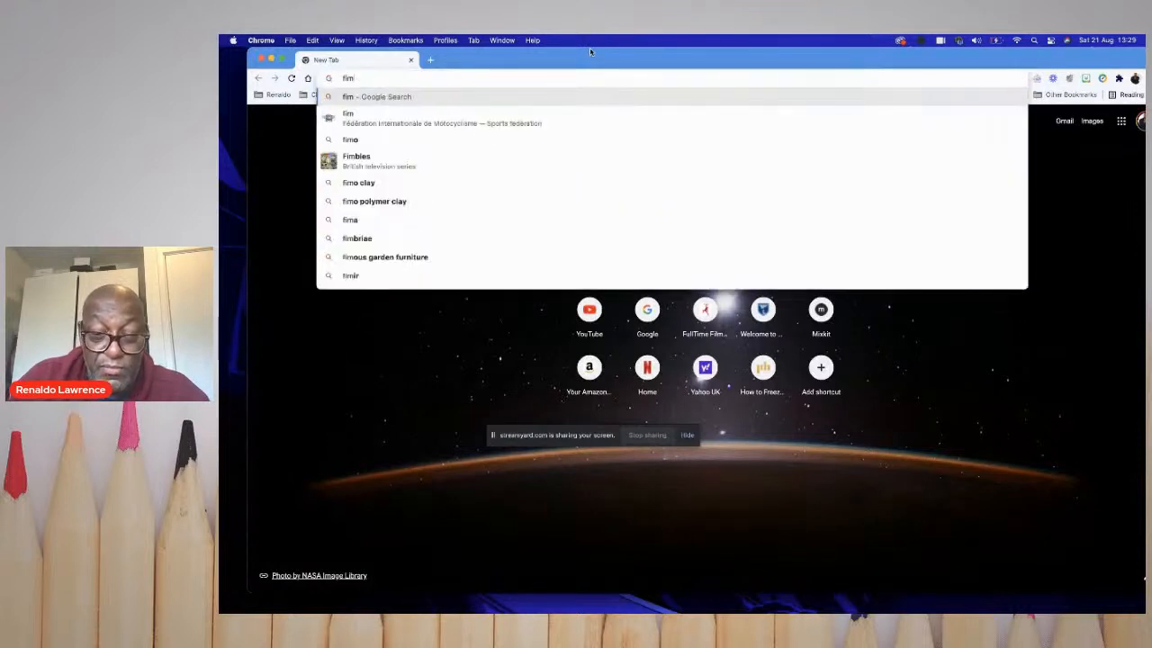
type("mic")
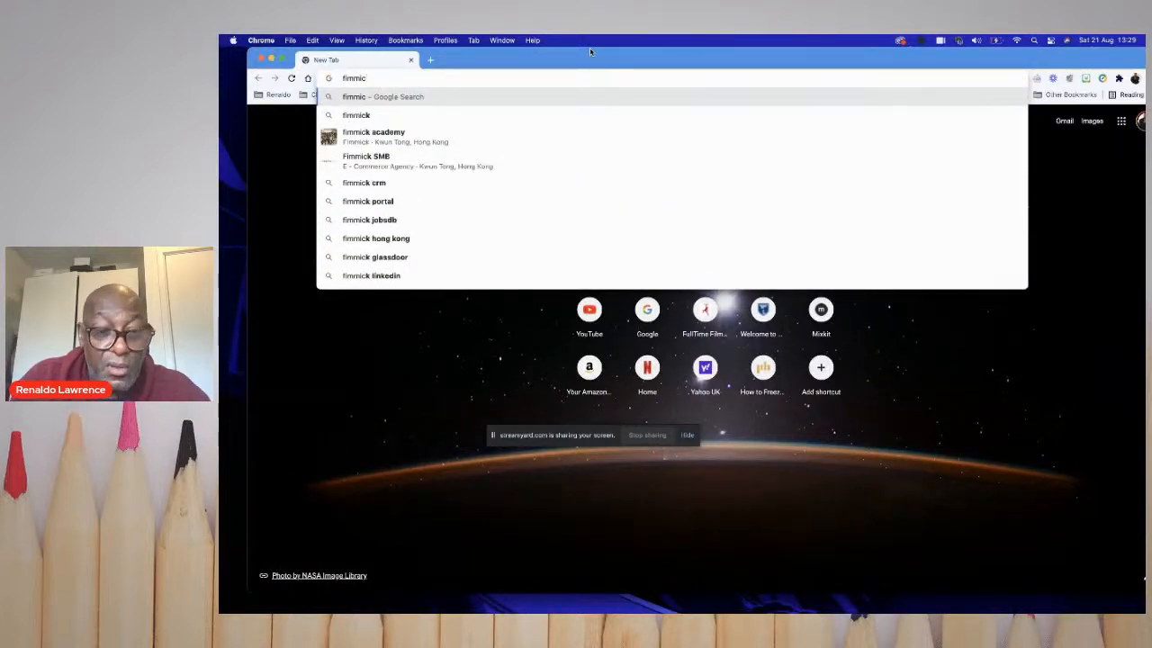
type("pro.com")
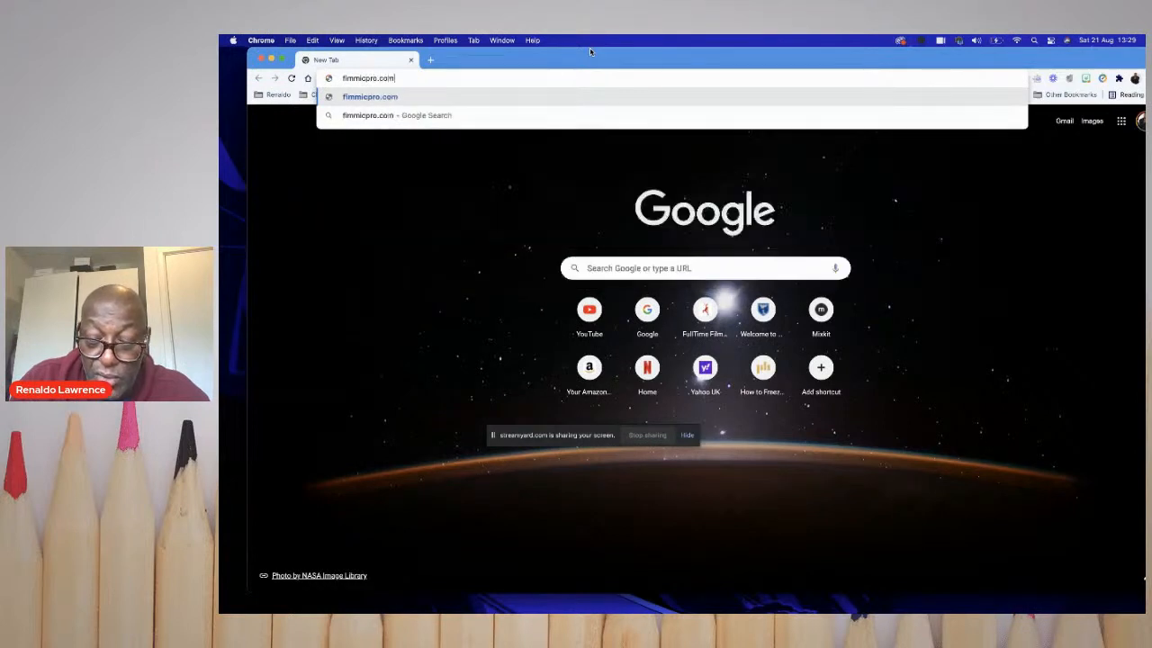
key("Return")
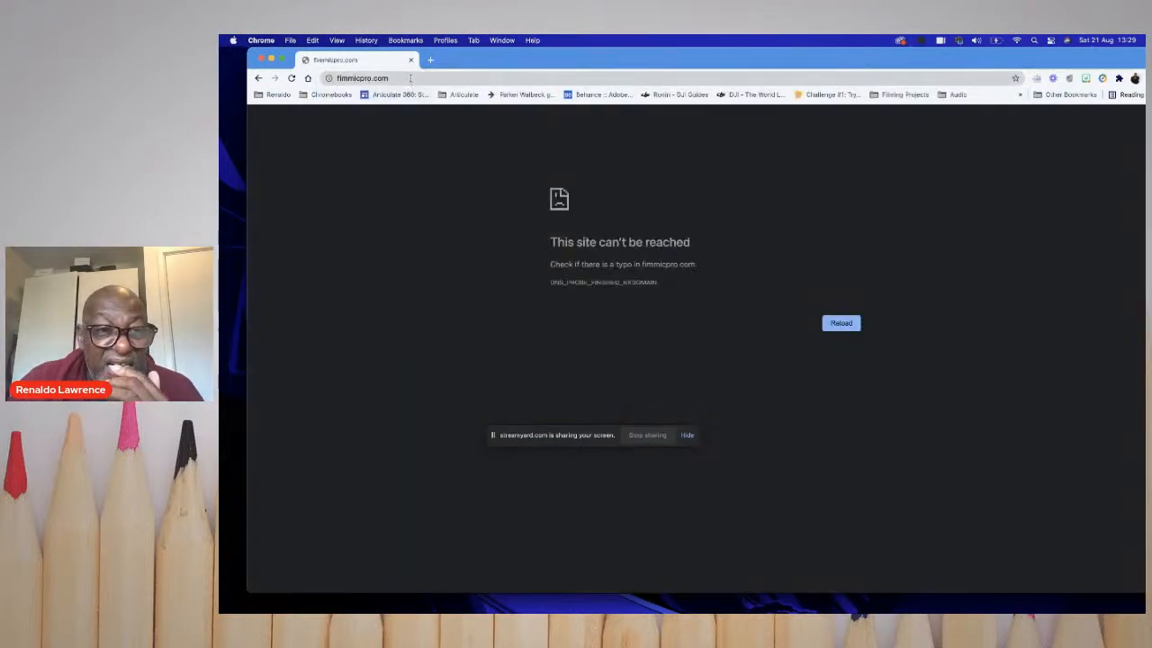
- Correct the web address to filmicpro.com and load the site
left_click(410, 78)
left_click(359, 81)
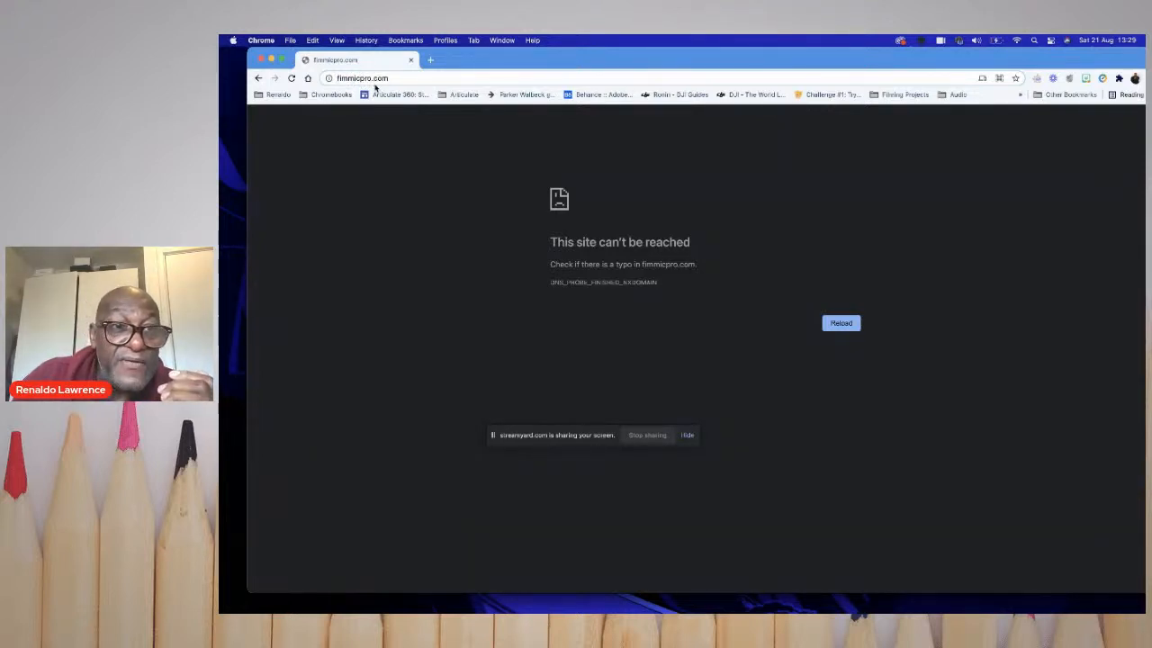
key("BackSpace")
type("l")
key("Return")
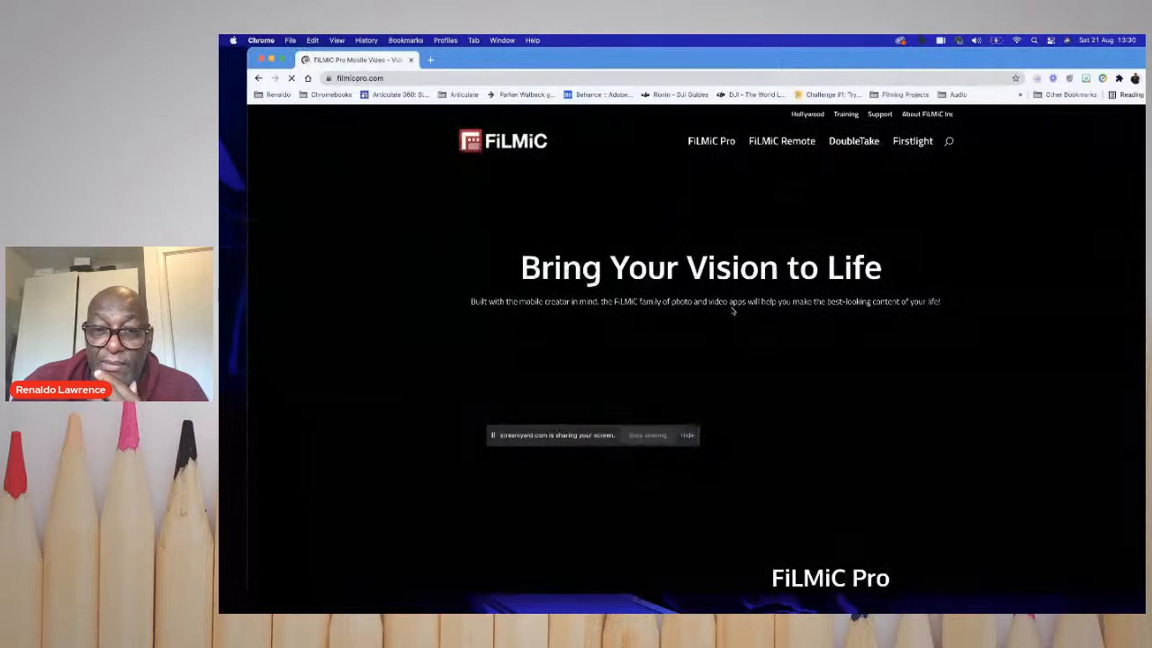
- Open the LUTs page linked in the site's footer and follow its FiLMiC LUT Pack download
scroll(733, 310, "down", 15)
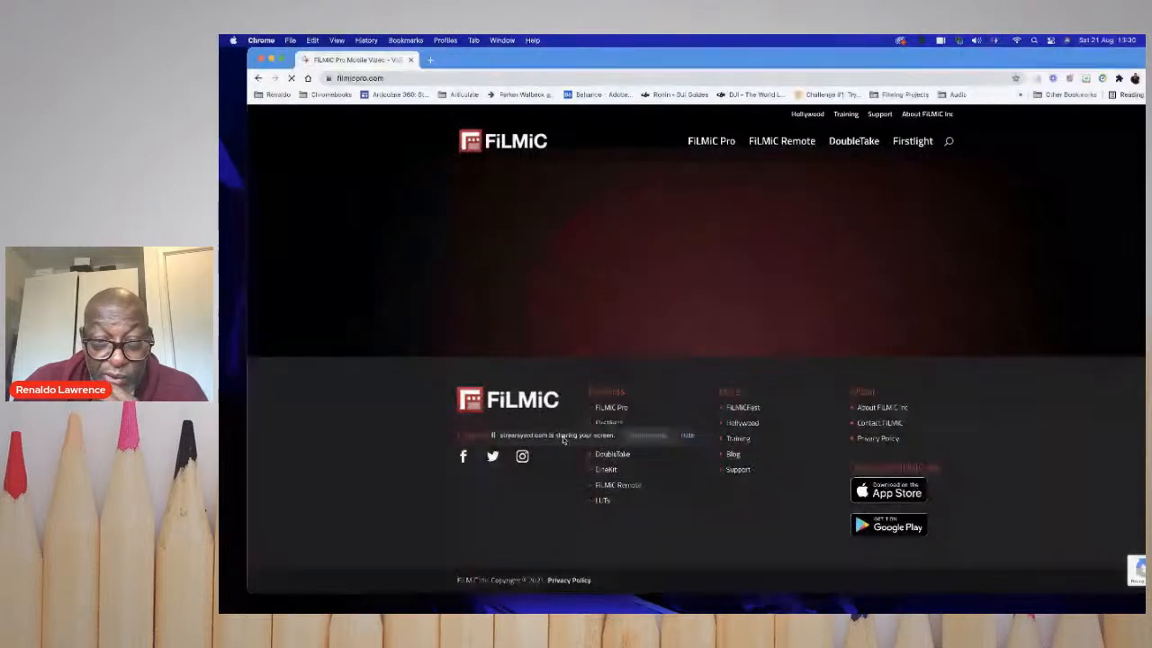
left_click_drag(559, 441, 407, 356)
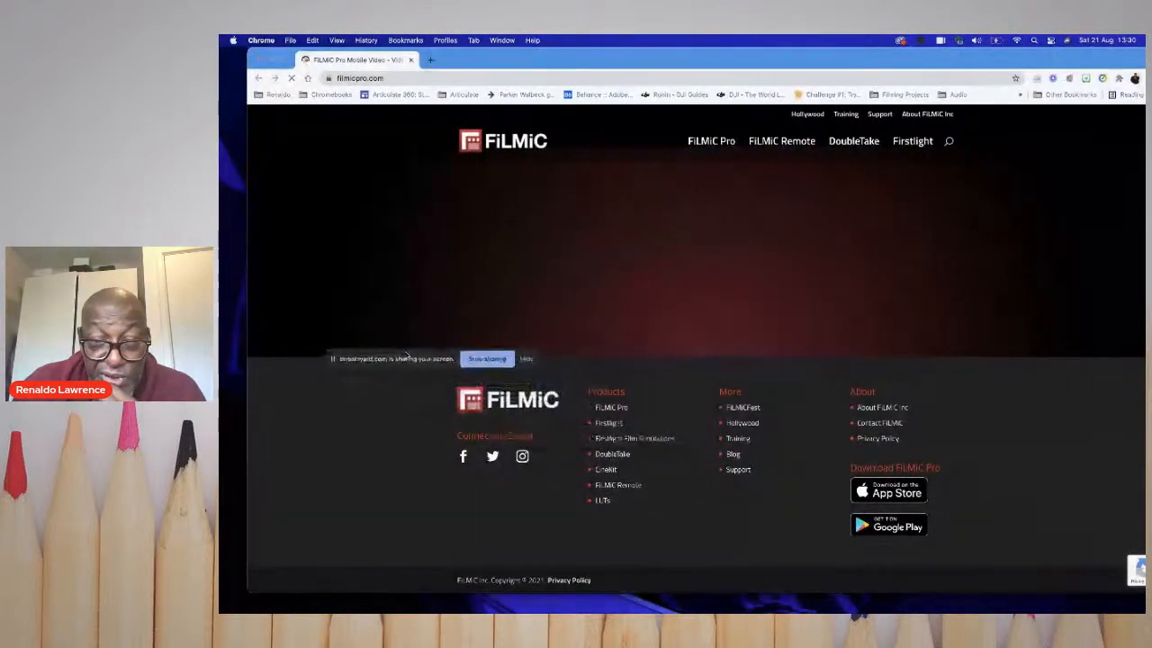
left_click(602, 502)
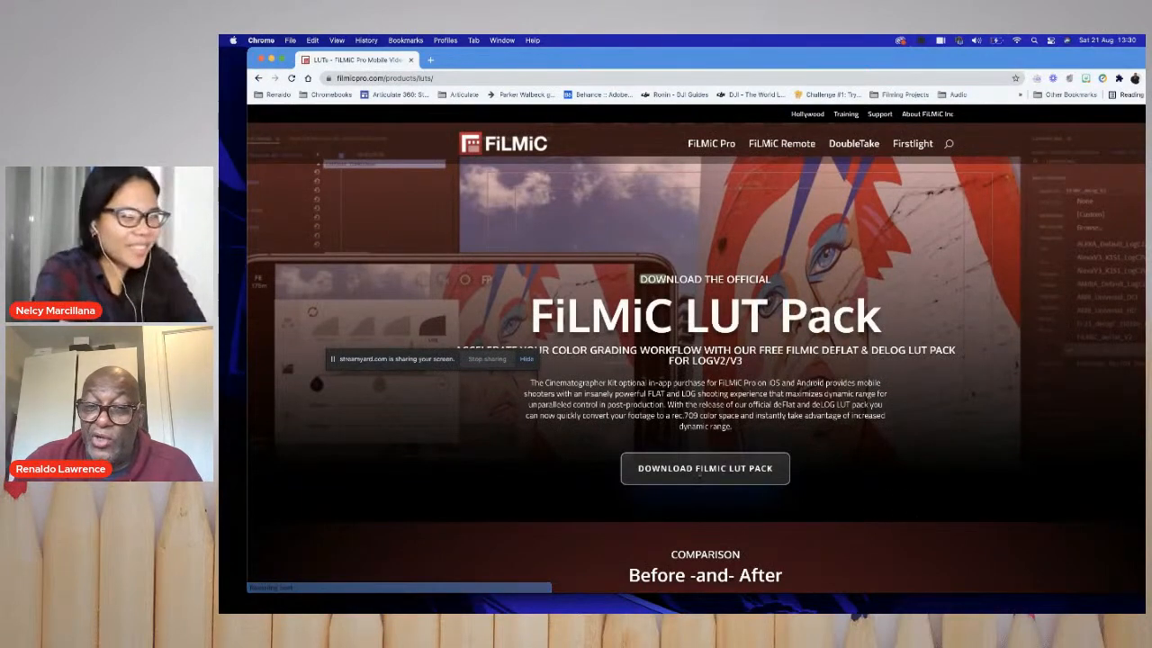
left_click(706, 470)
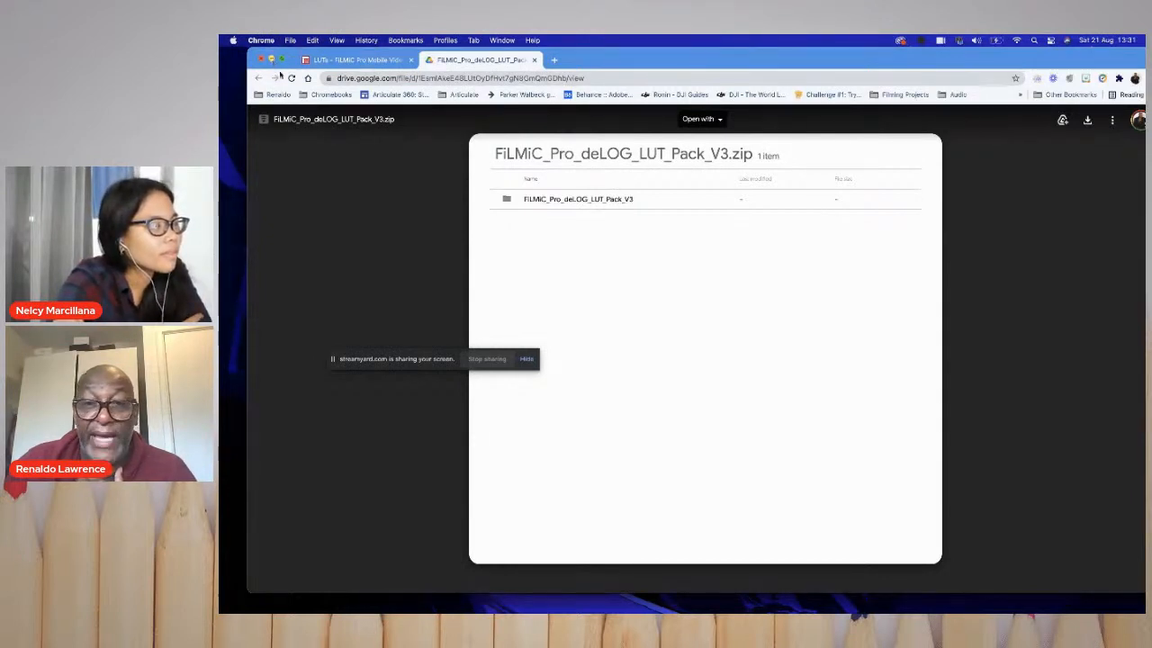
- Minimise Chrome and, in a Finder window, open the Contents folder inside the Adobe Premiere Pro 2021 application package
key("super+m")
left_click(282, 76)
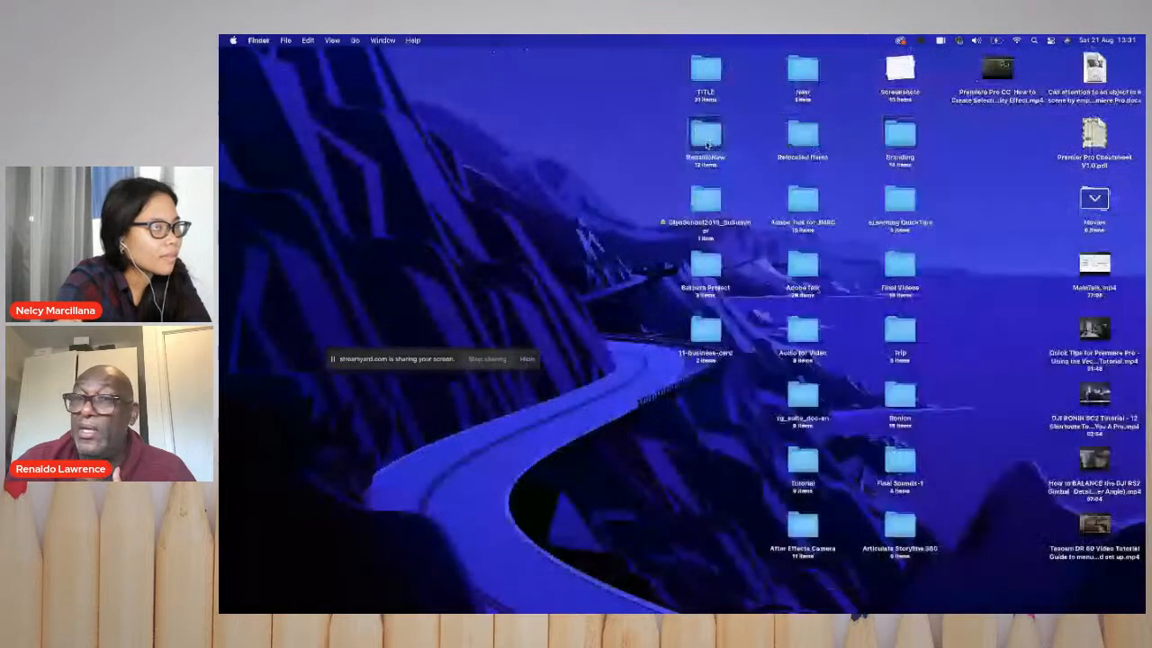
key("super+n")
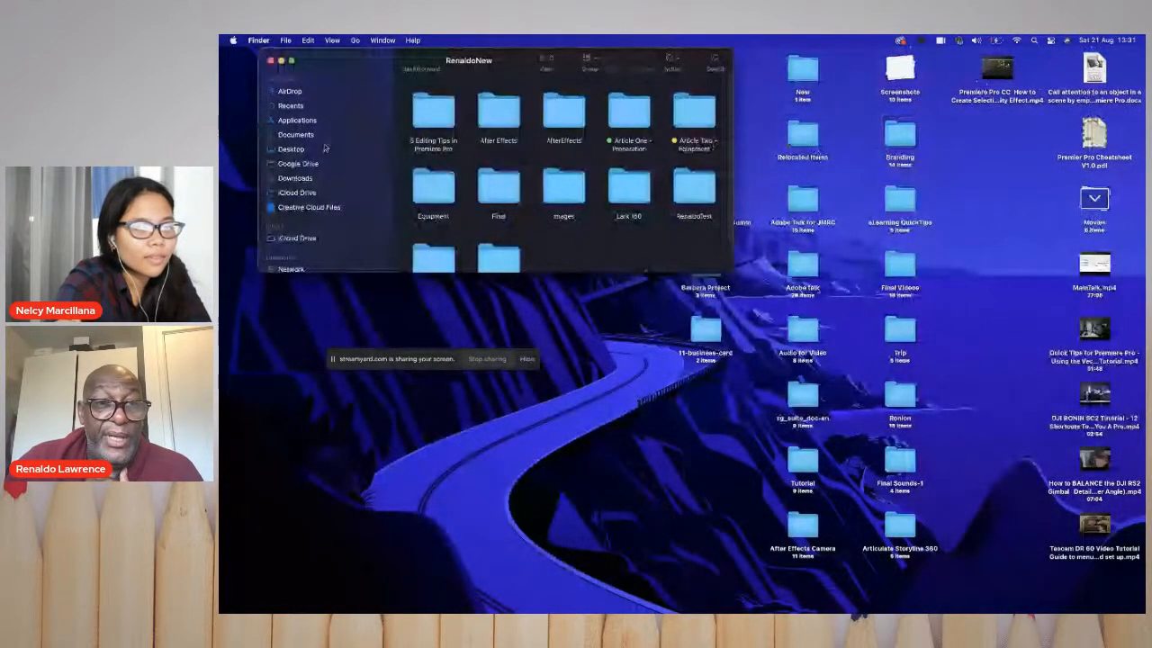
left_click(323, 121)
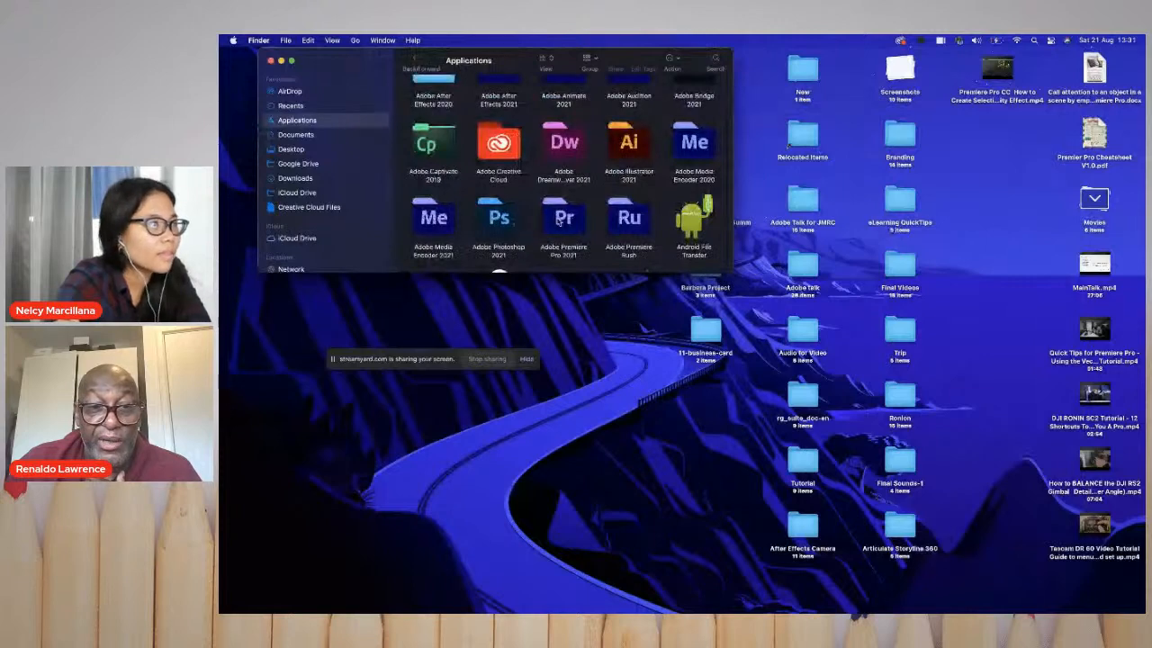
double_click(559, 219)
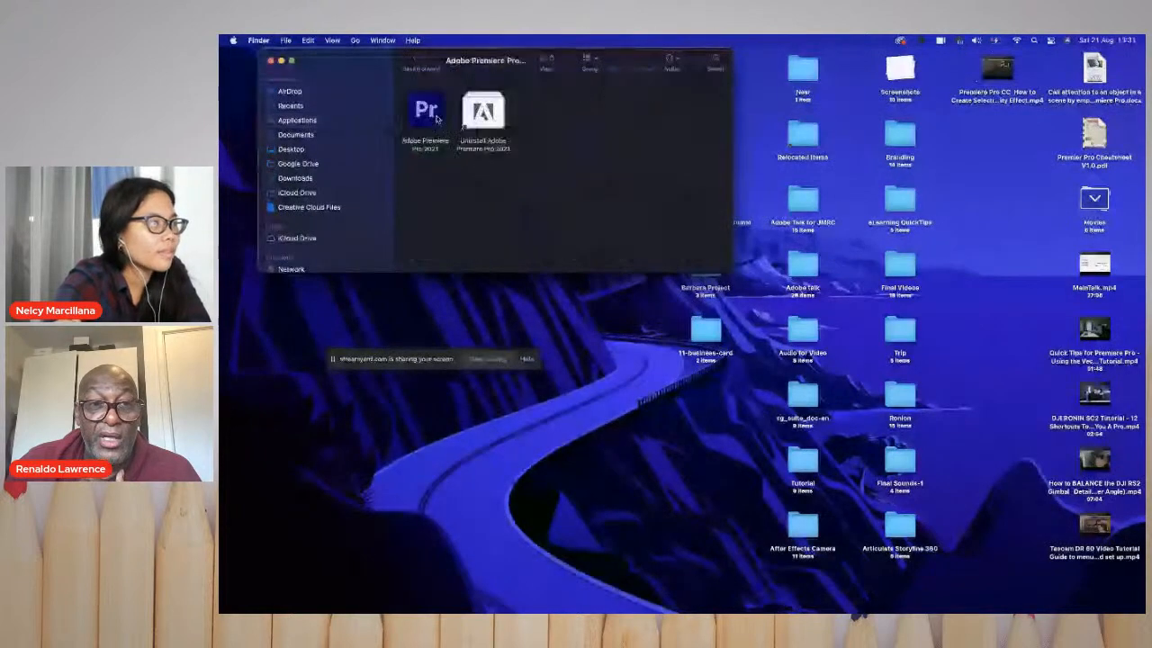
left_click(439, 122)
right_click(441, 123)
left_click(486, 131)
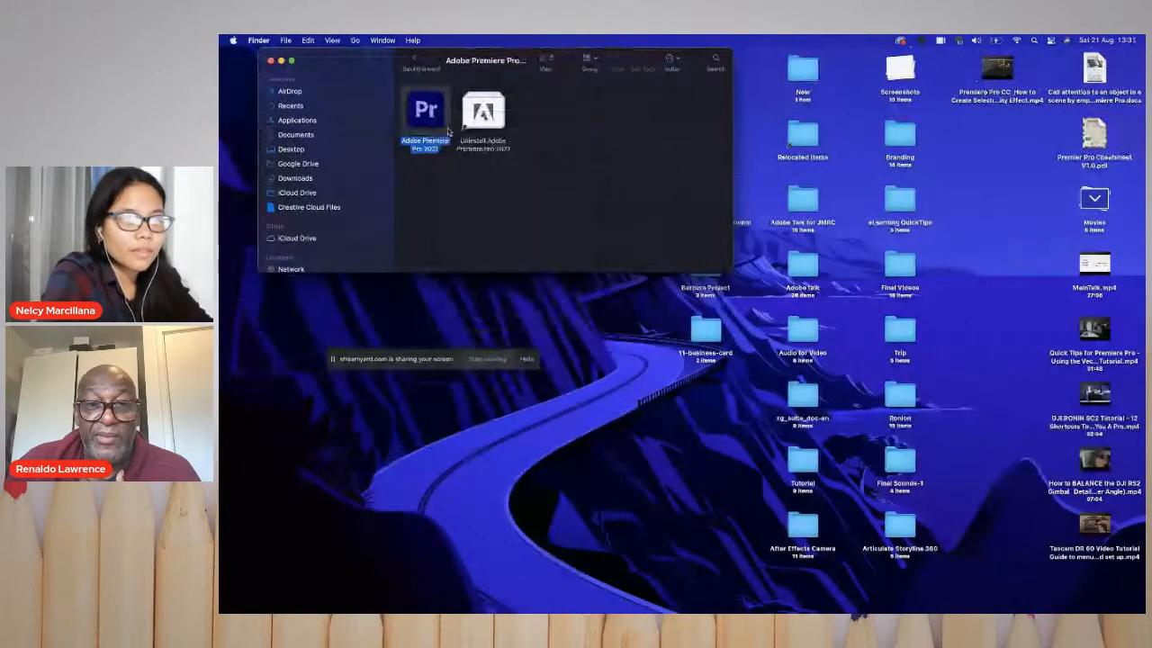
double_click(435, 120)
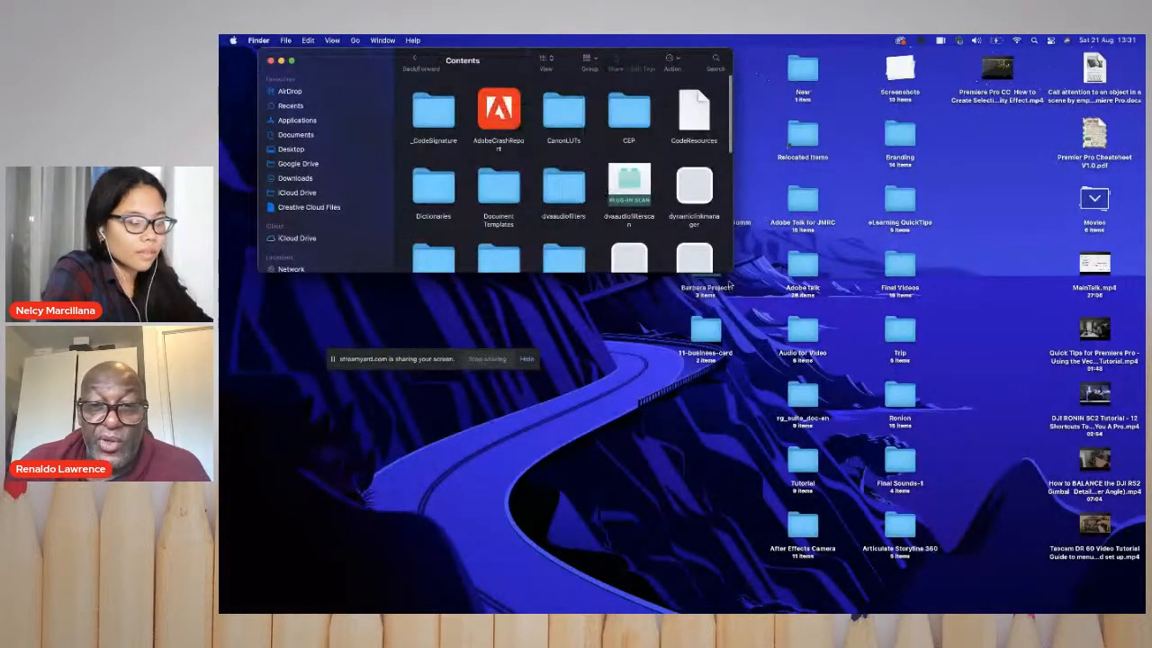
- Enlarge the Finder window and open the Technical folder within Lumetri's LUTs folder
left_click_drag(731, 271, 837, 334)
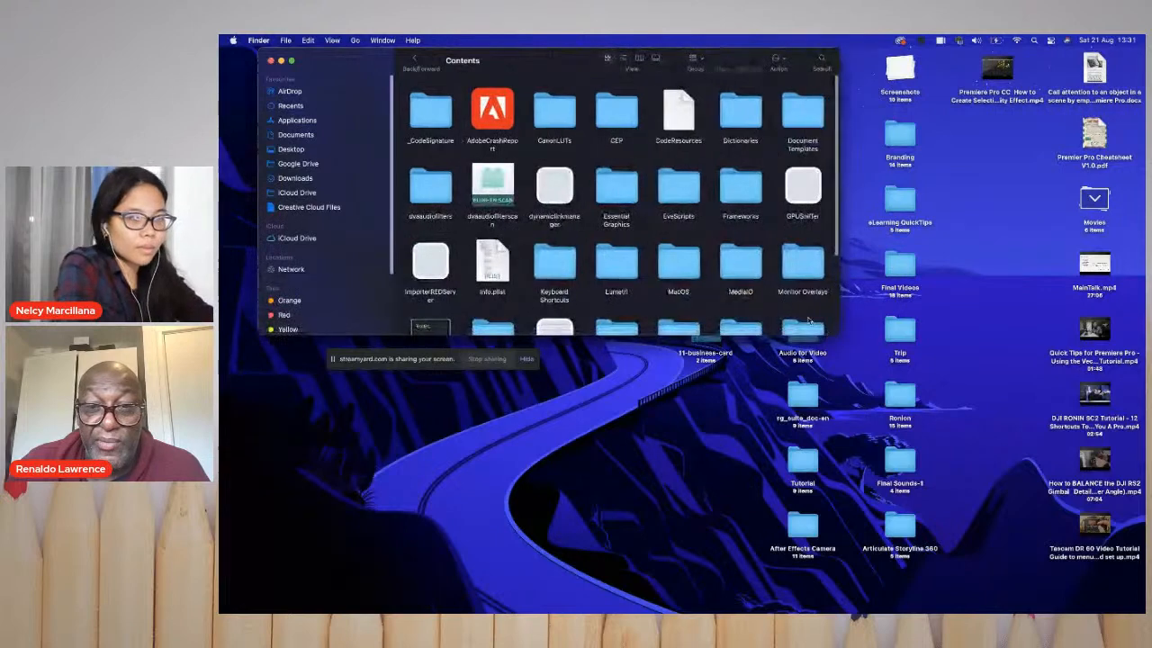
double_click(604, 265)
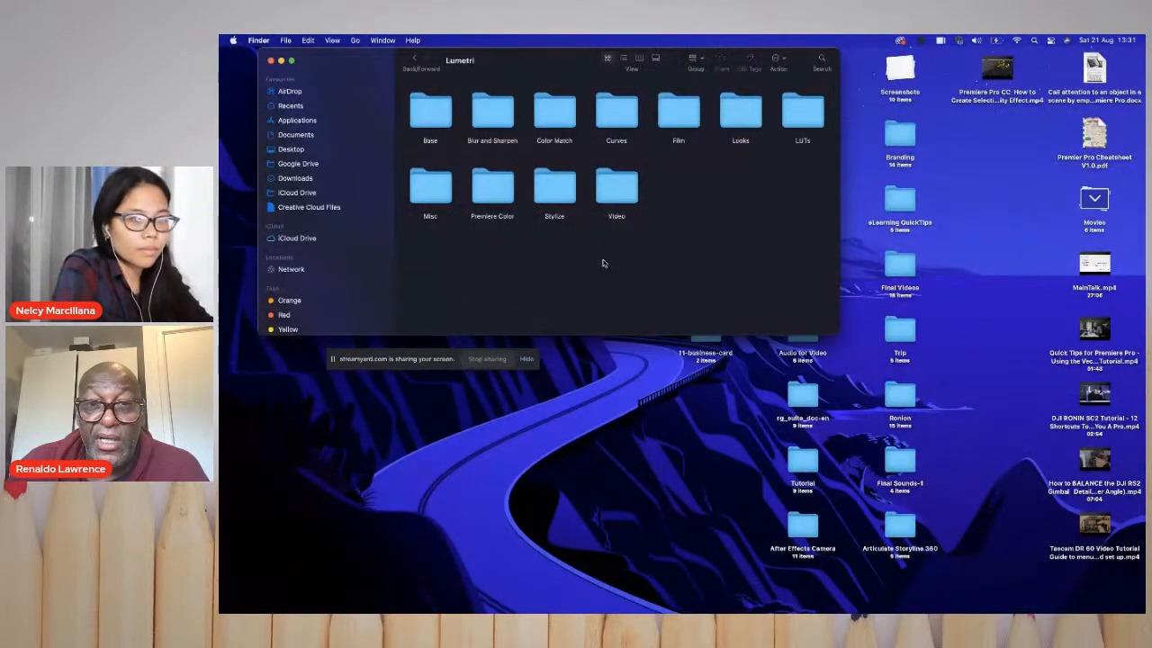
double_click(799, 132)
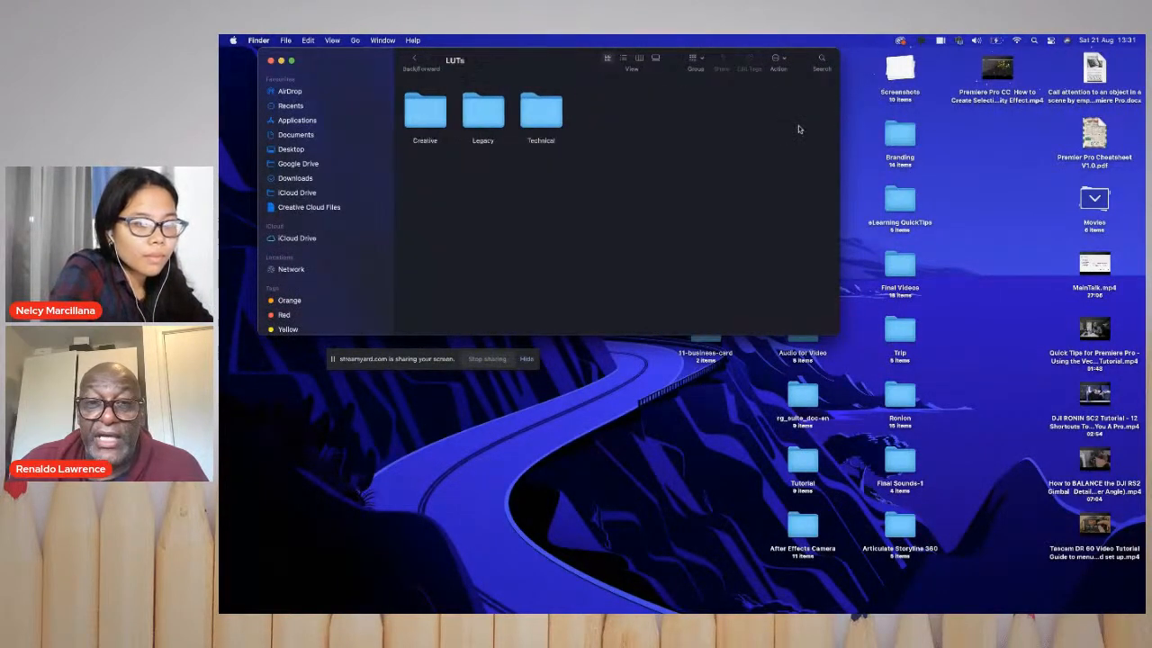
double_click(540, 112)
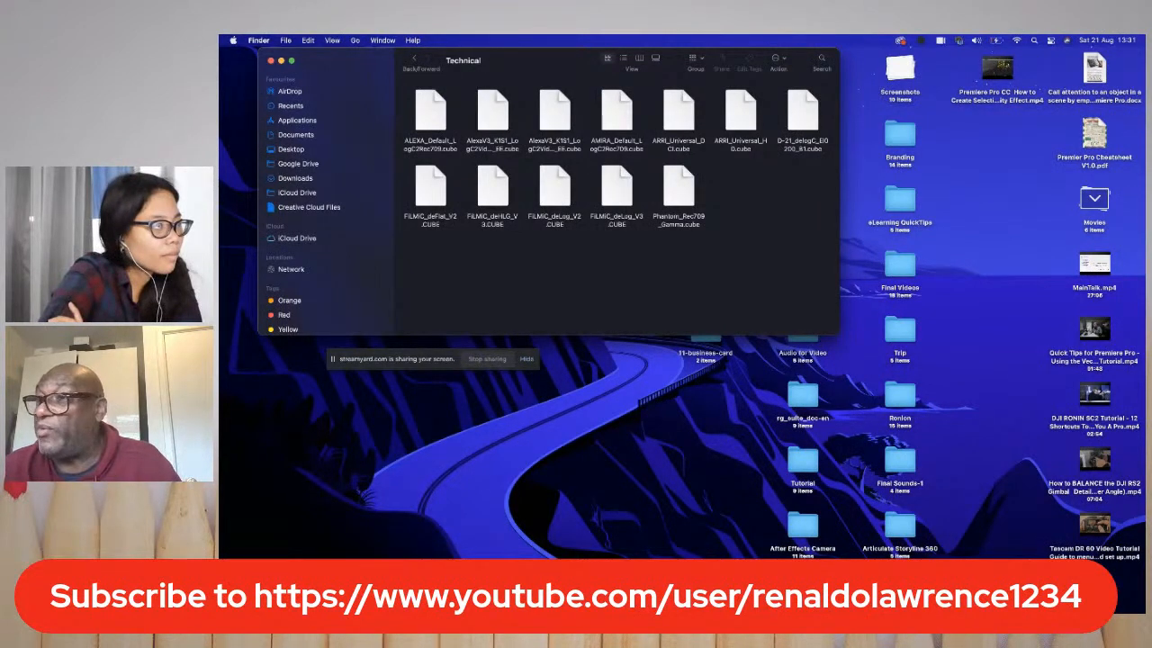
- Switch to Premiere Pro and display the Editing workspace
key("super+Tab")
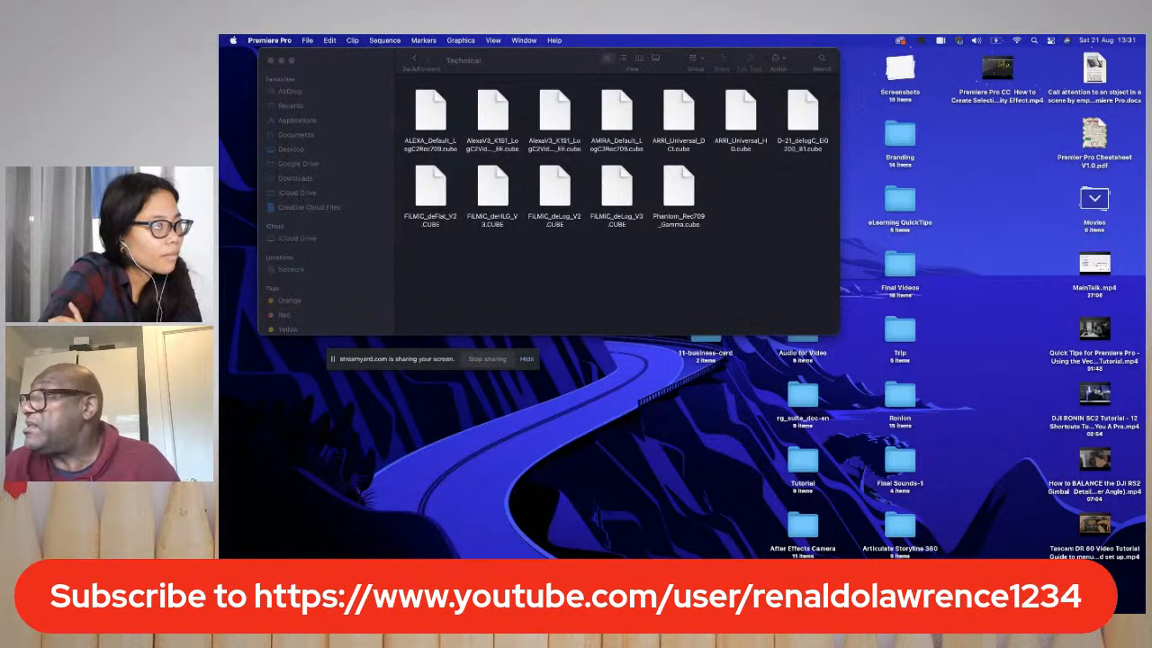
key("super+Tab")
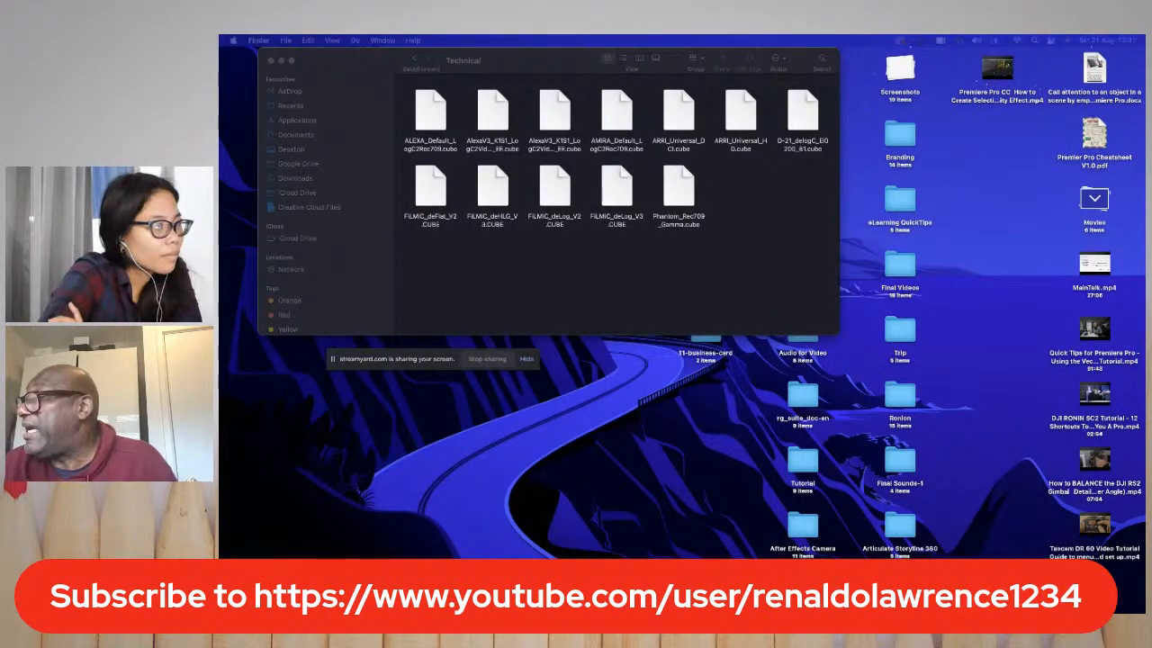
key("super+Tab")
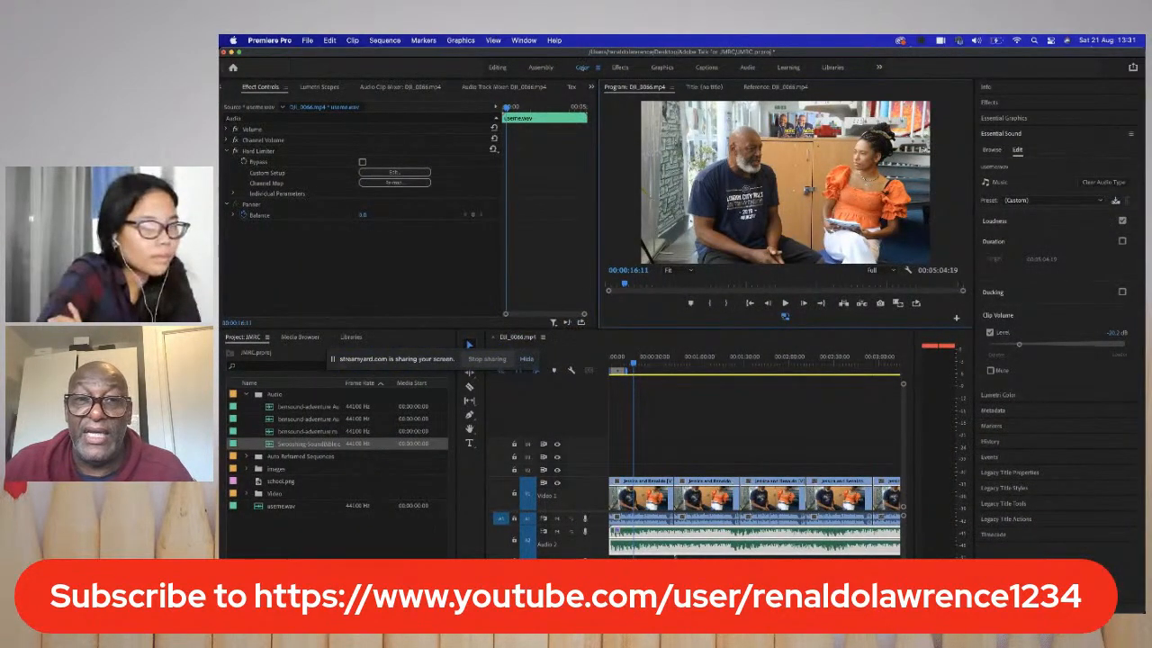
left_click(582, 68)
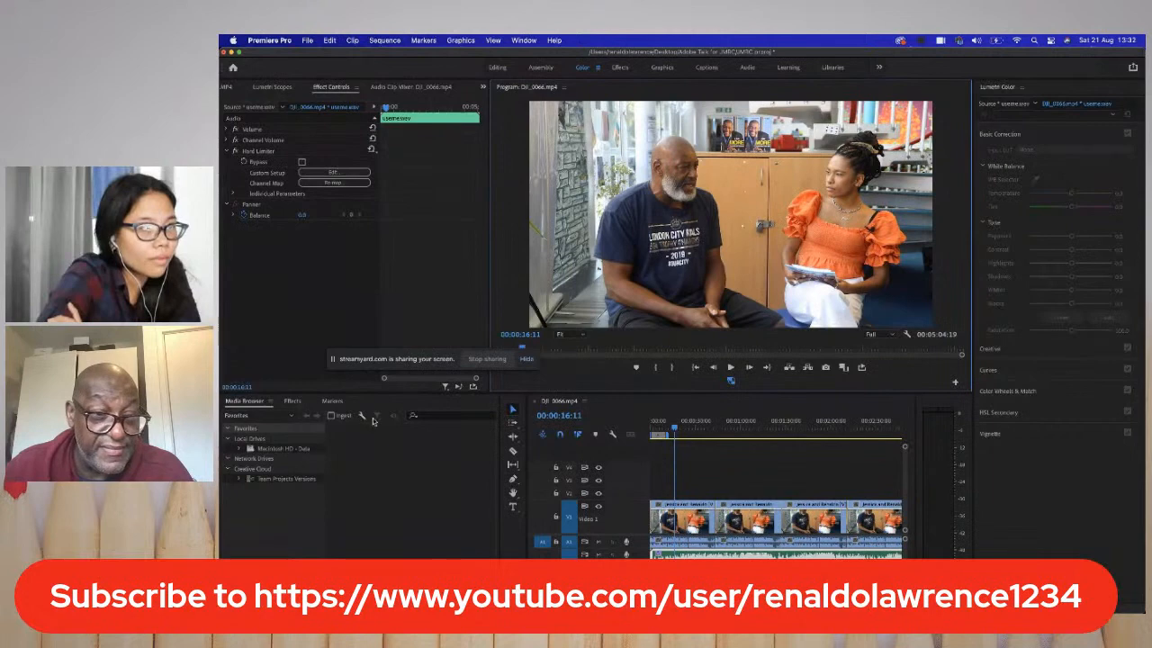
left_click(500, 70)
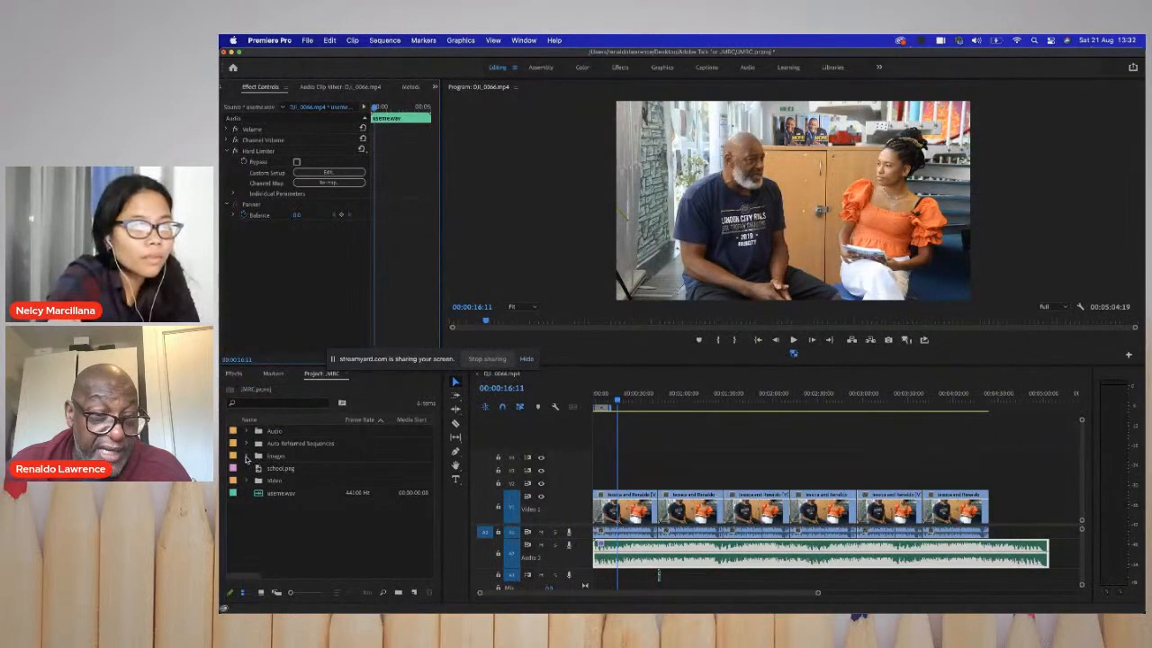
- Create an adjustment layer with the default video settings and place it above the interview clips at the start of the sequence
left_click(247, 456)
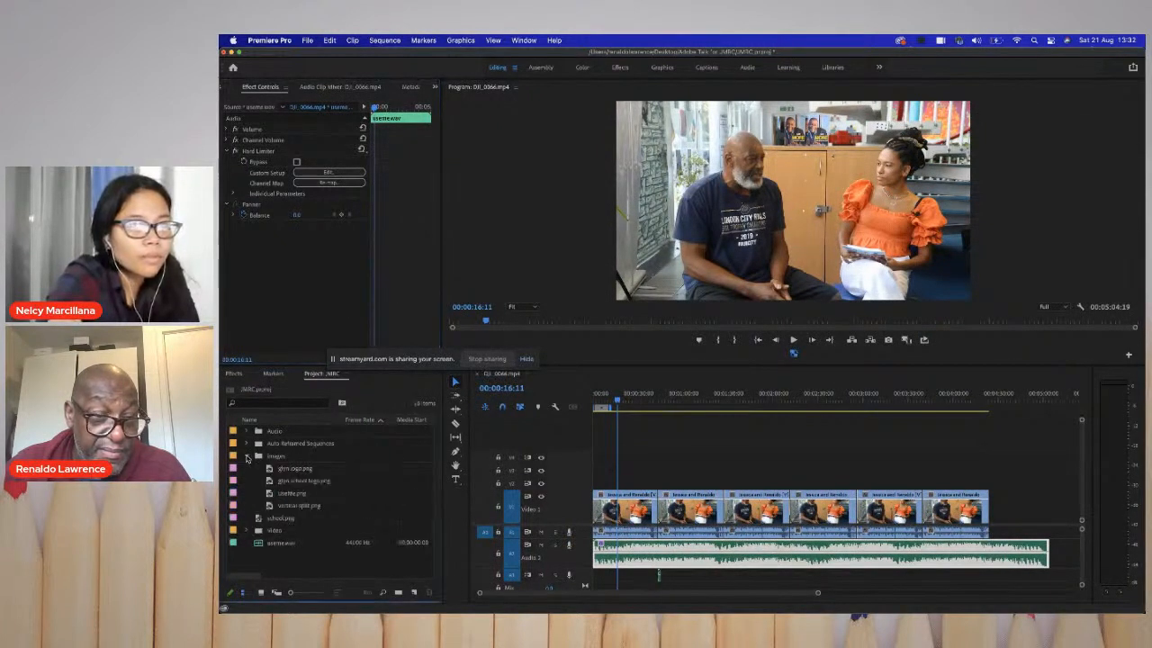
left_click(247, 456)
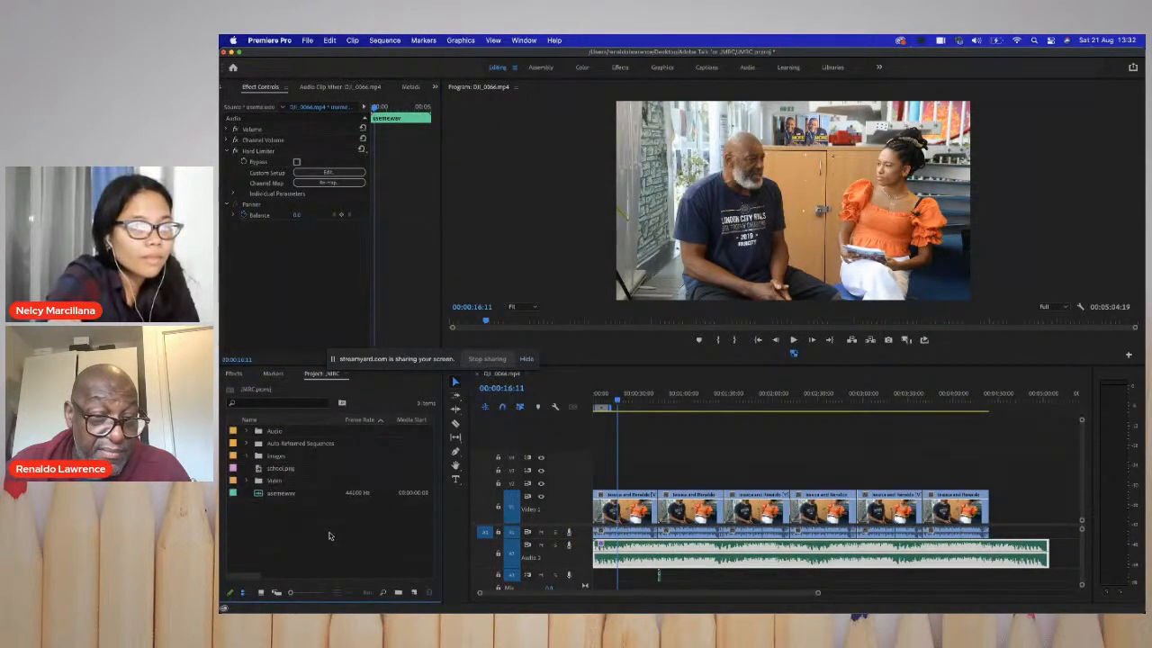
left_click(414, 593)
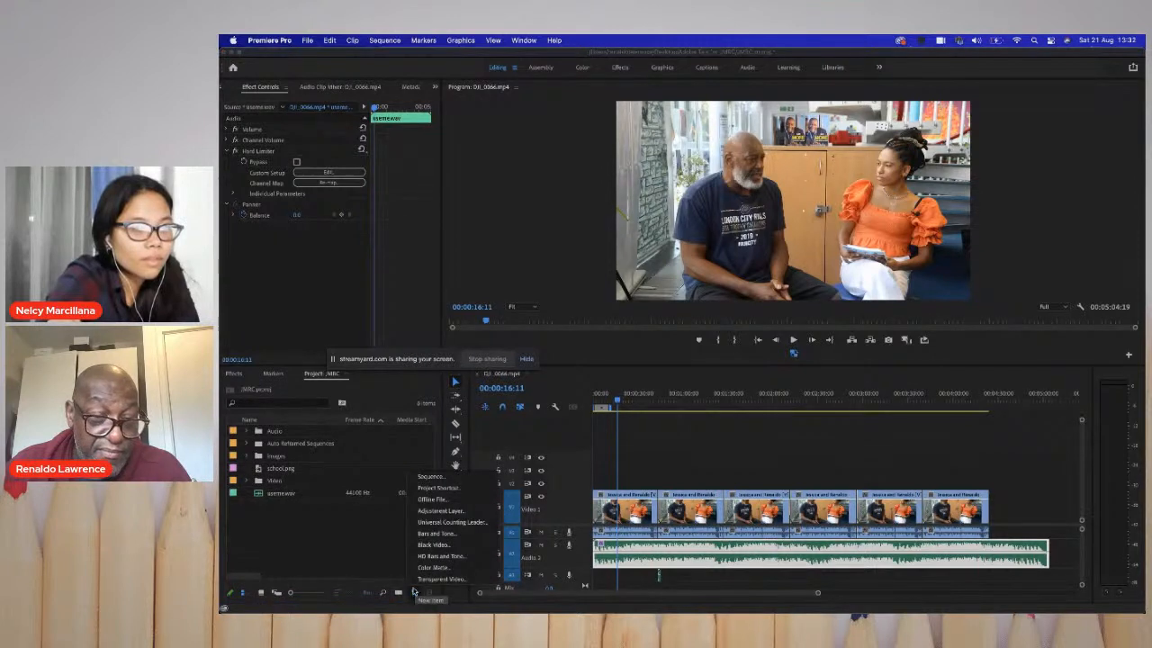
left_click(440, 511)
left_click(746, 374)
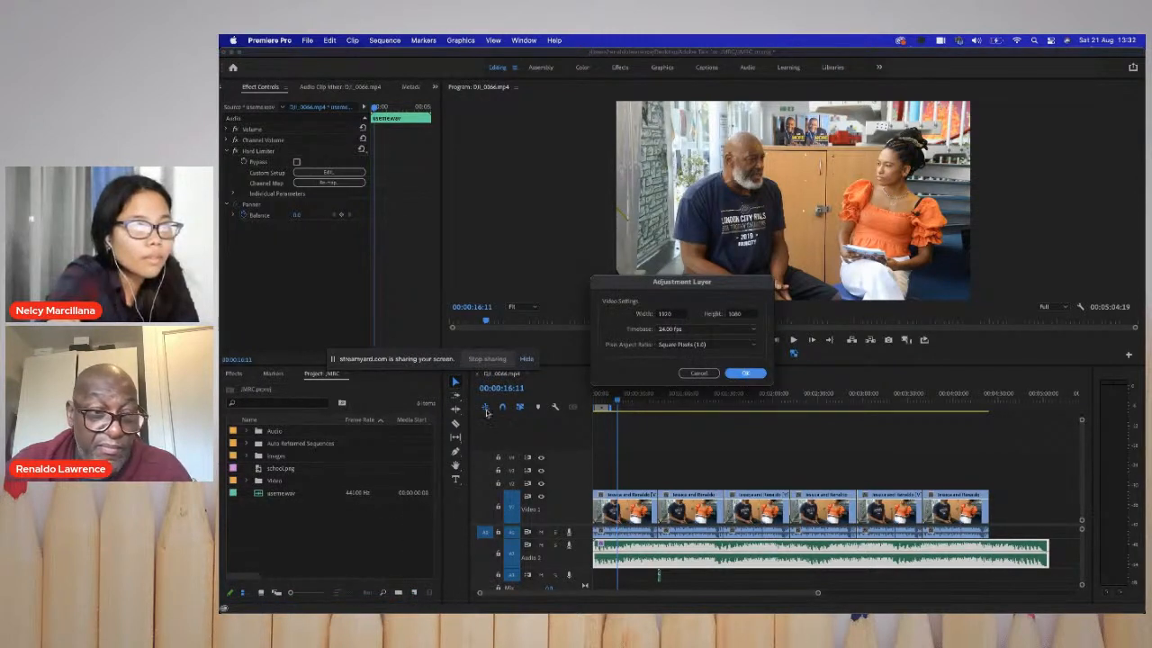
left_click_drag(273, 436, 717, 490)
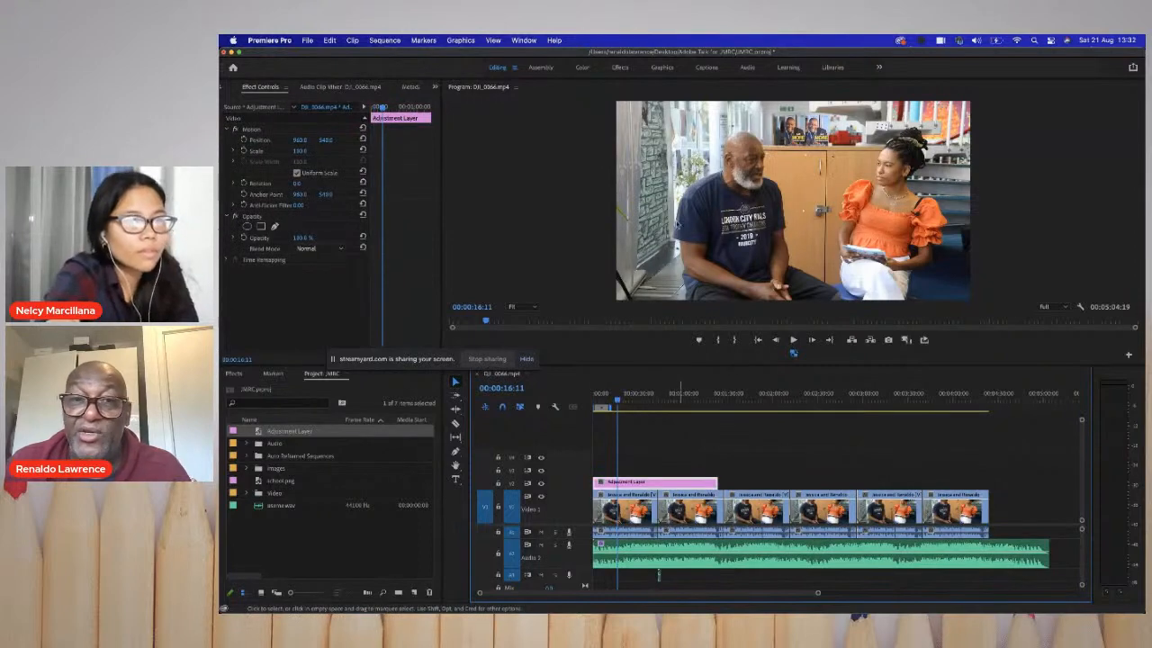
- Switch to the Color workspace and check the adjustment layer's Input LUT choices for the FiLMiC LUTs
left_click(582, 68)
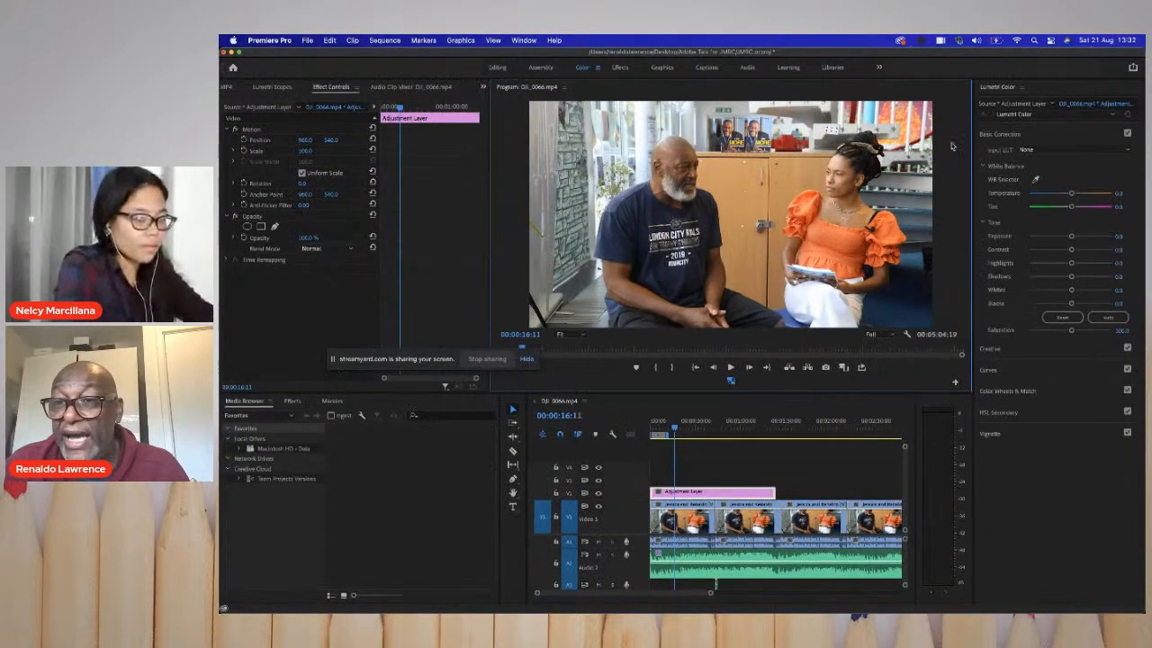
left_click(1064, 150)
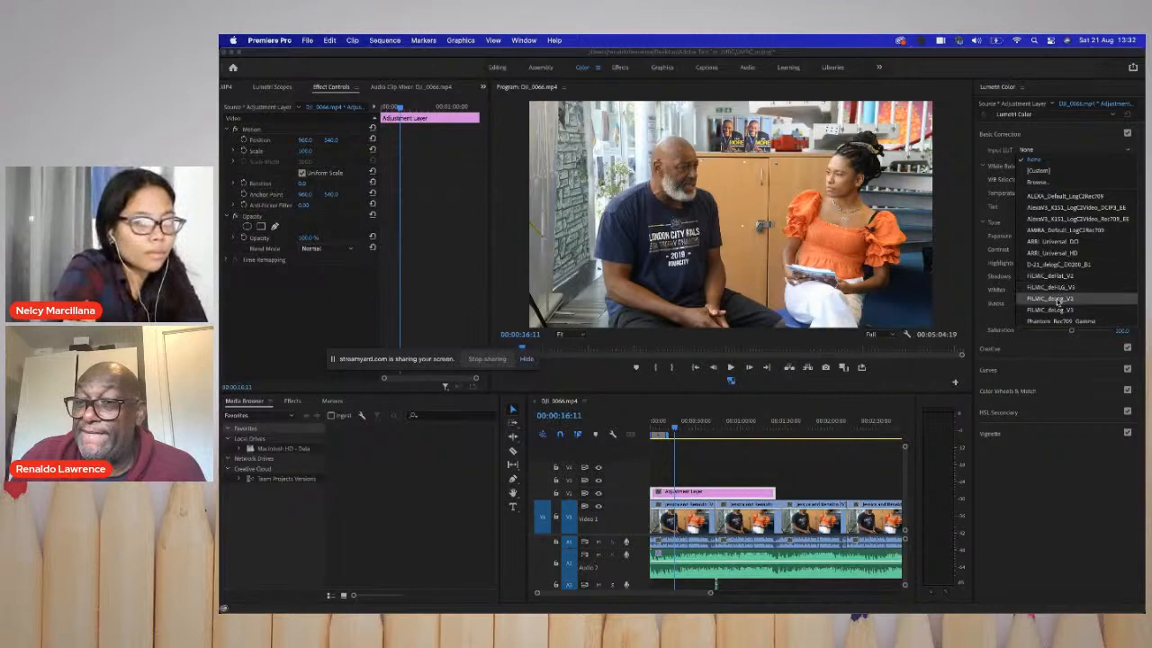
left_click(963, 212)
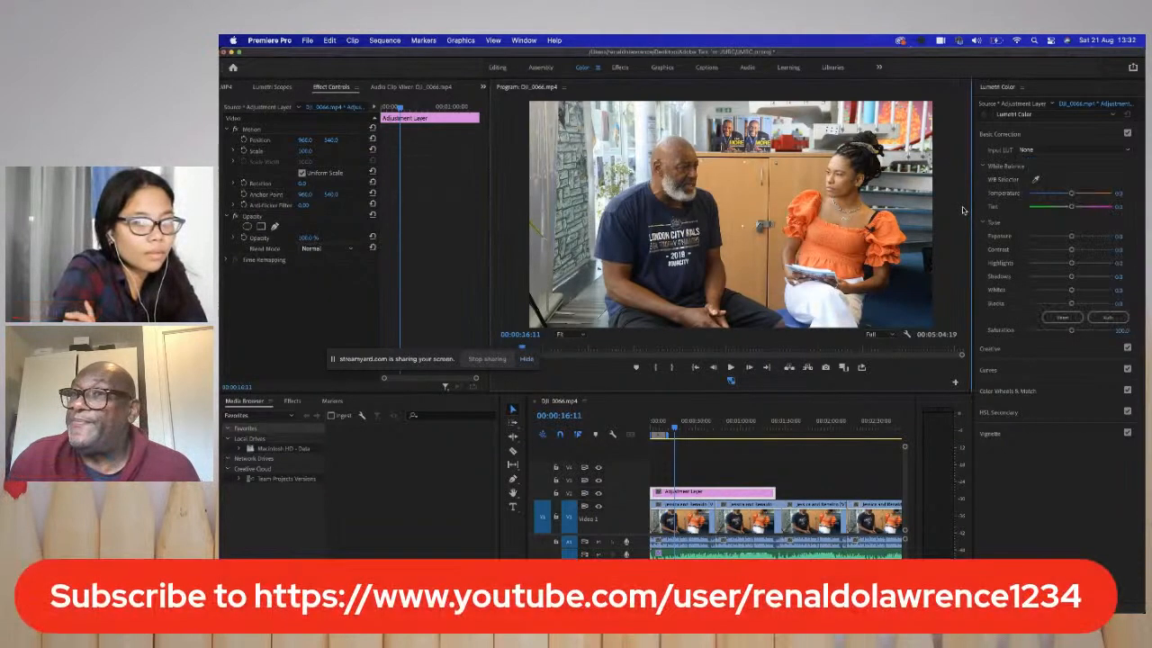
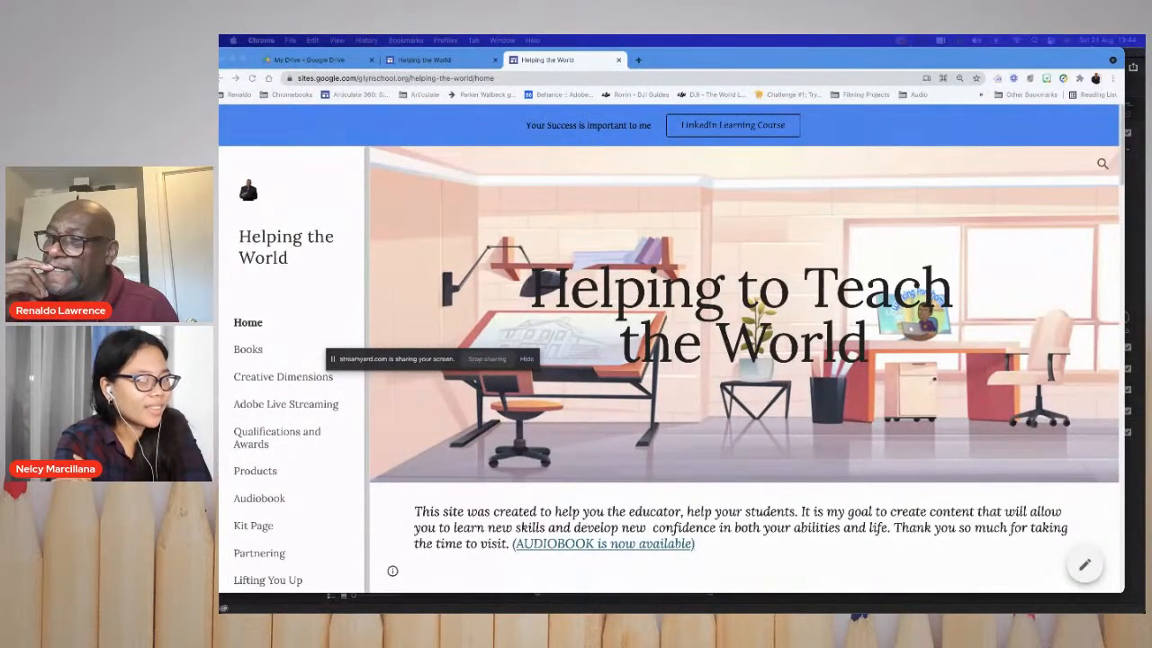
- Close the browser tab showing the published Helping the World site
left_click(618, 59)
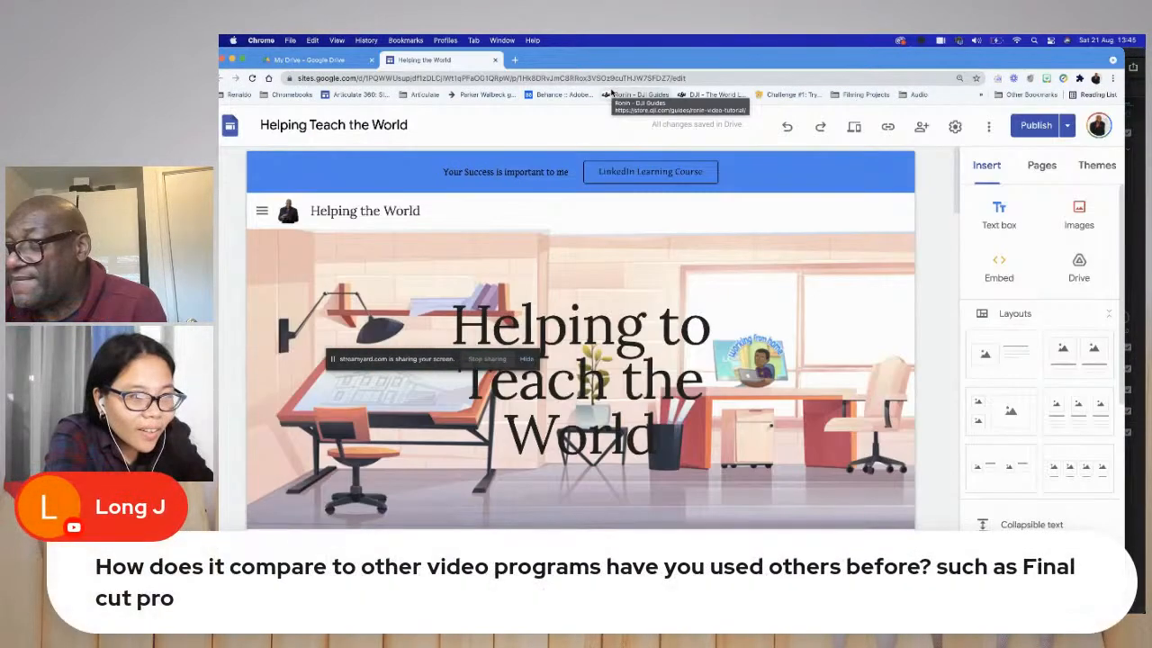